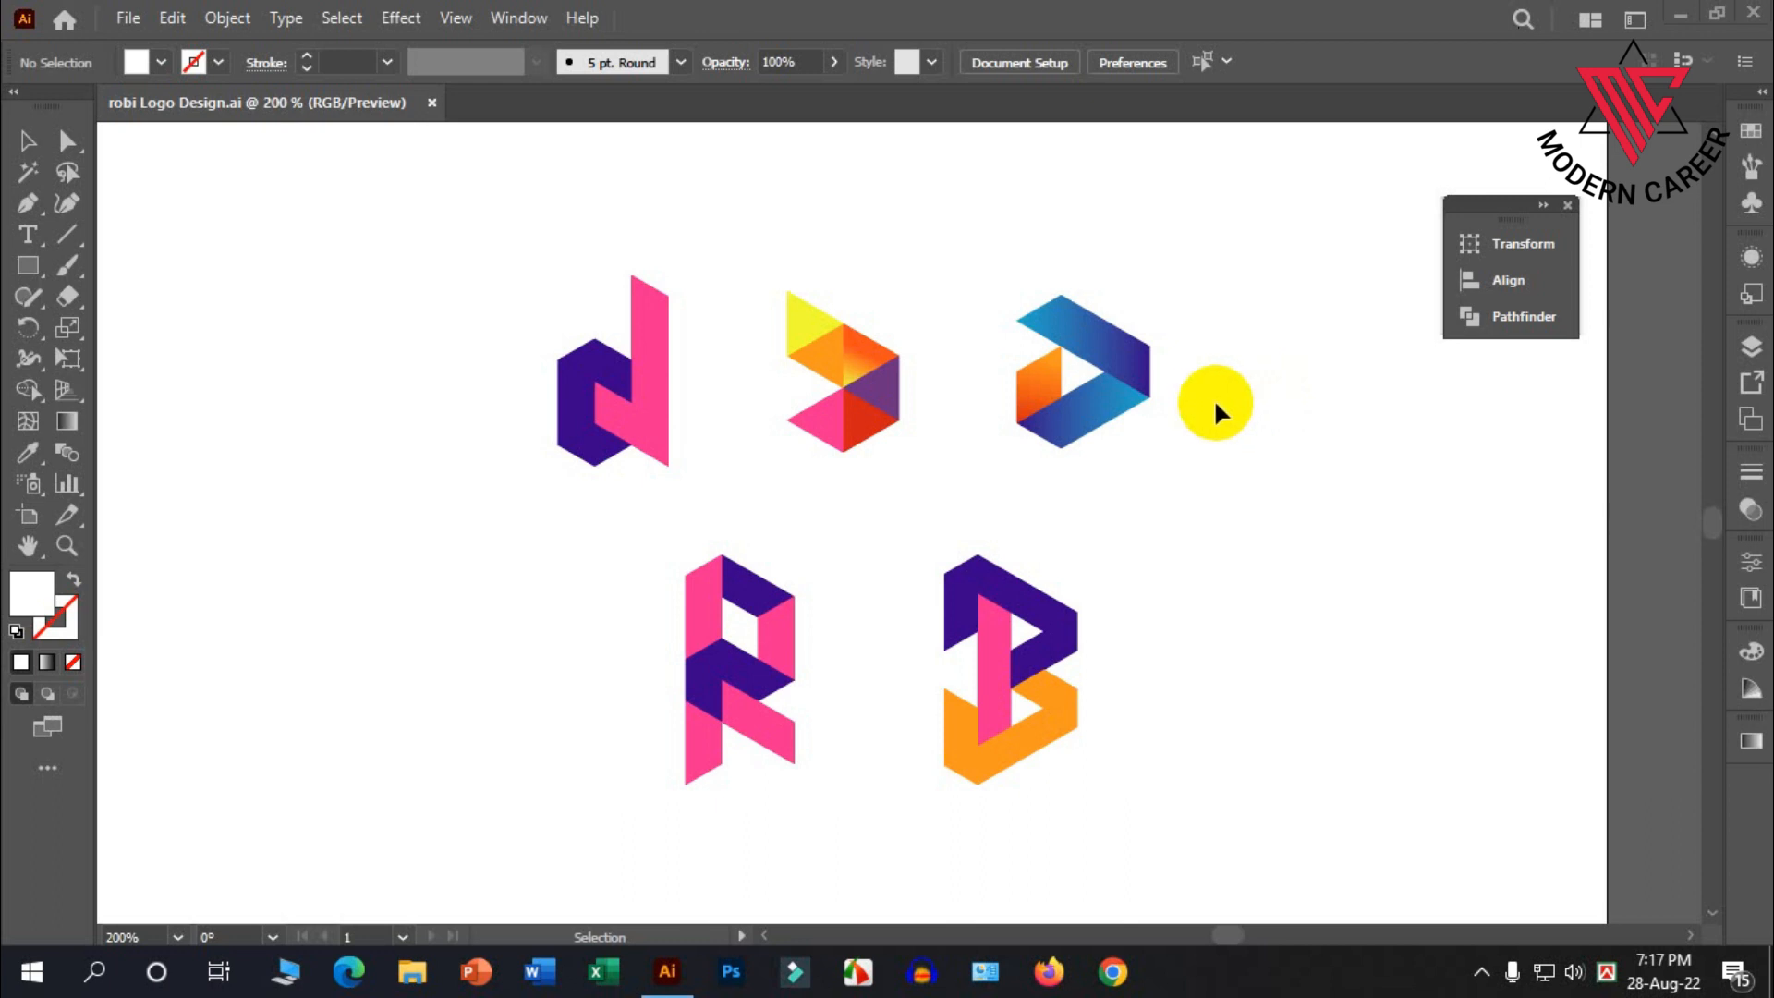
scroll(1211, 403, "up", 1)
scroll(1207, 402, "down", 1)
scroll(1200, 406, "up", 1)
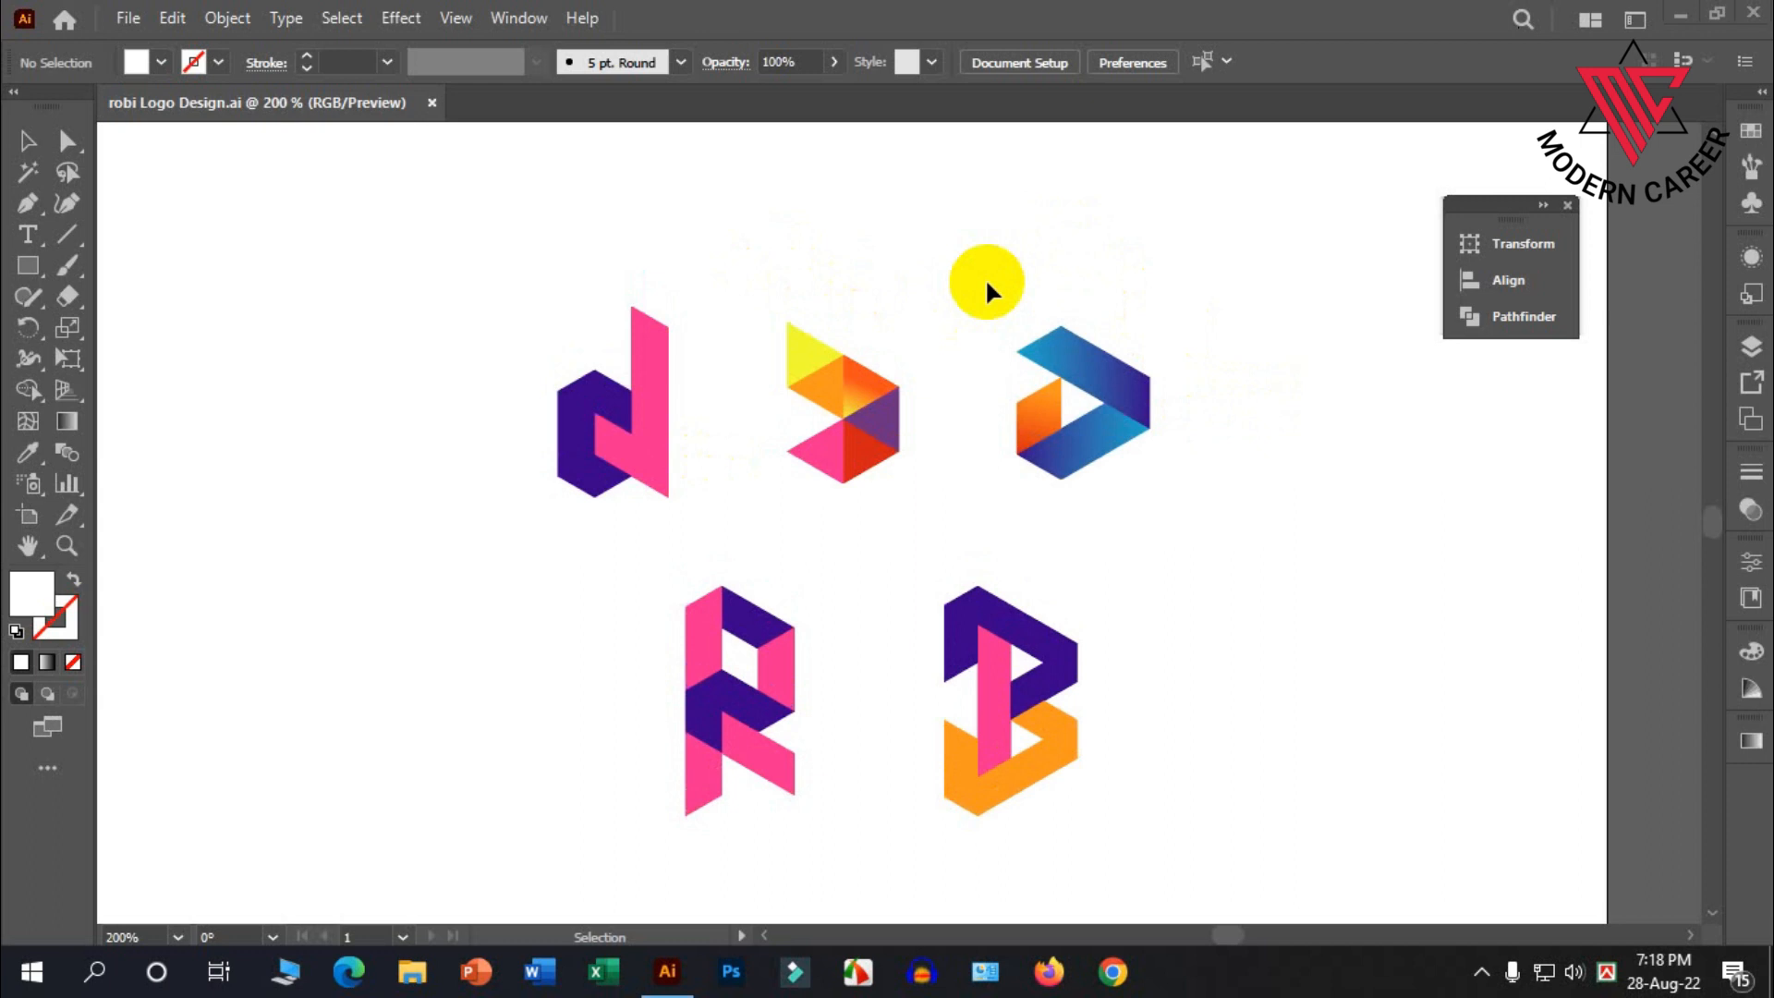
scroll(985, 277, "down", 1)
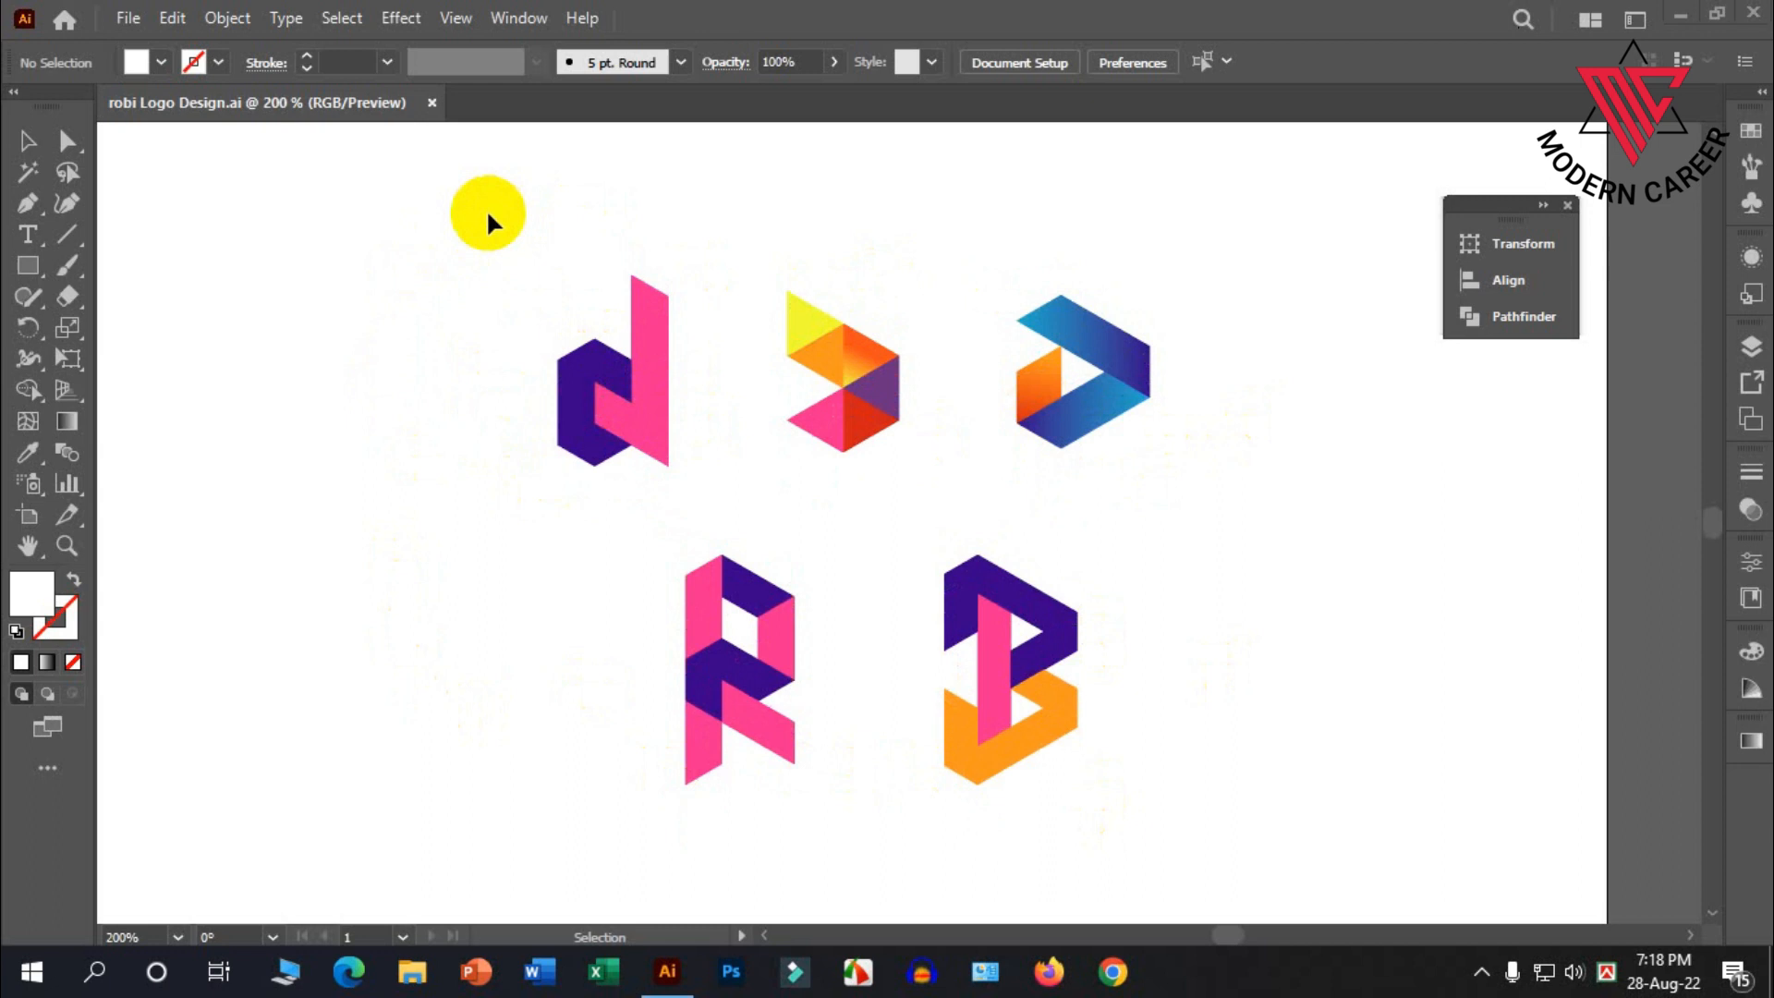
scroll(507, 212, "up", 1)
Scale down the five sample letter logos together and move them into the artboard's upper-right corner
left_click_drag(547, 194, 1161, 793)
left_click(1162, 793)
key("ctrl+minus")
key("ctrl+minus")
key("ctrl+minus")
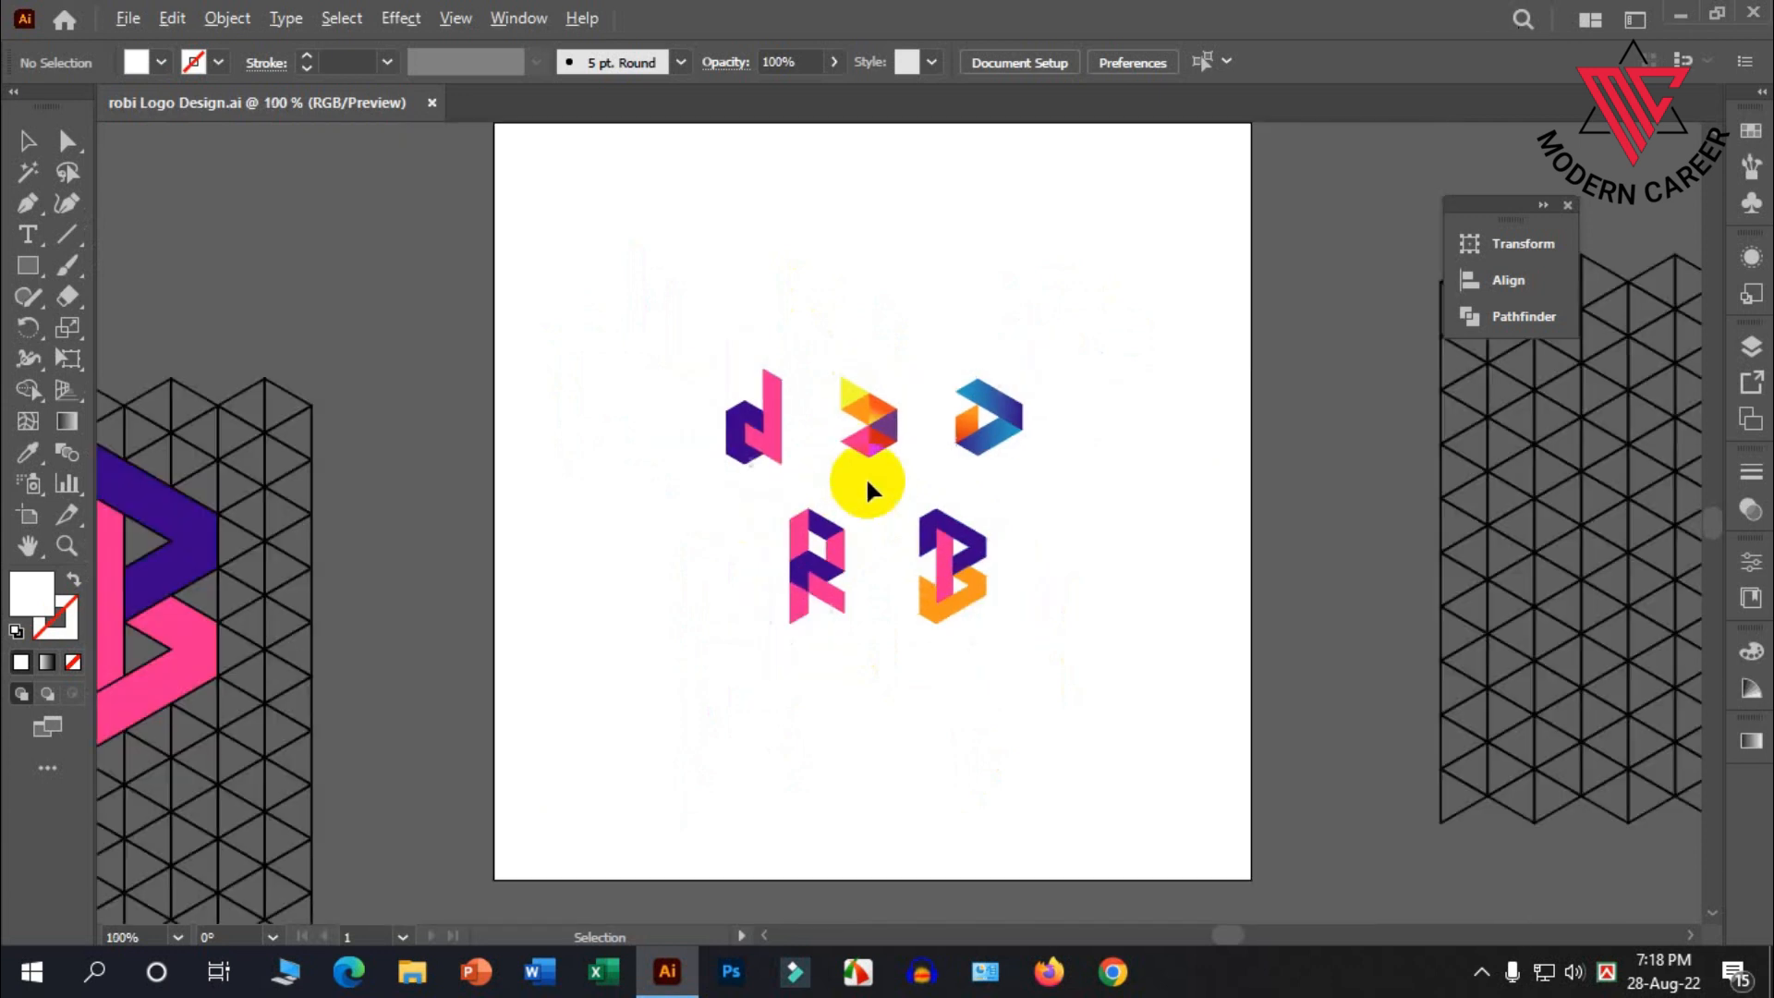
scroll(1506, 499, "up", 2)
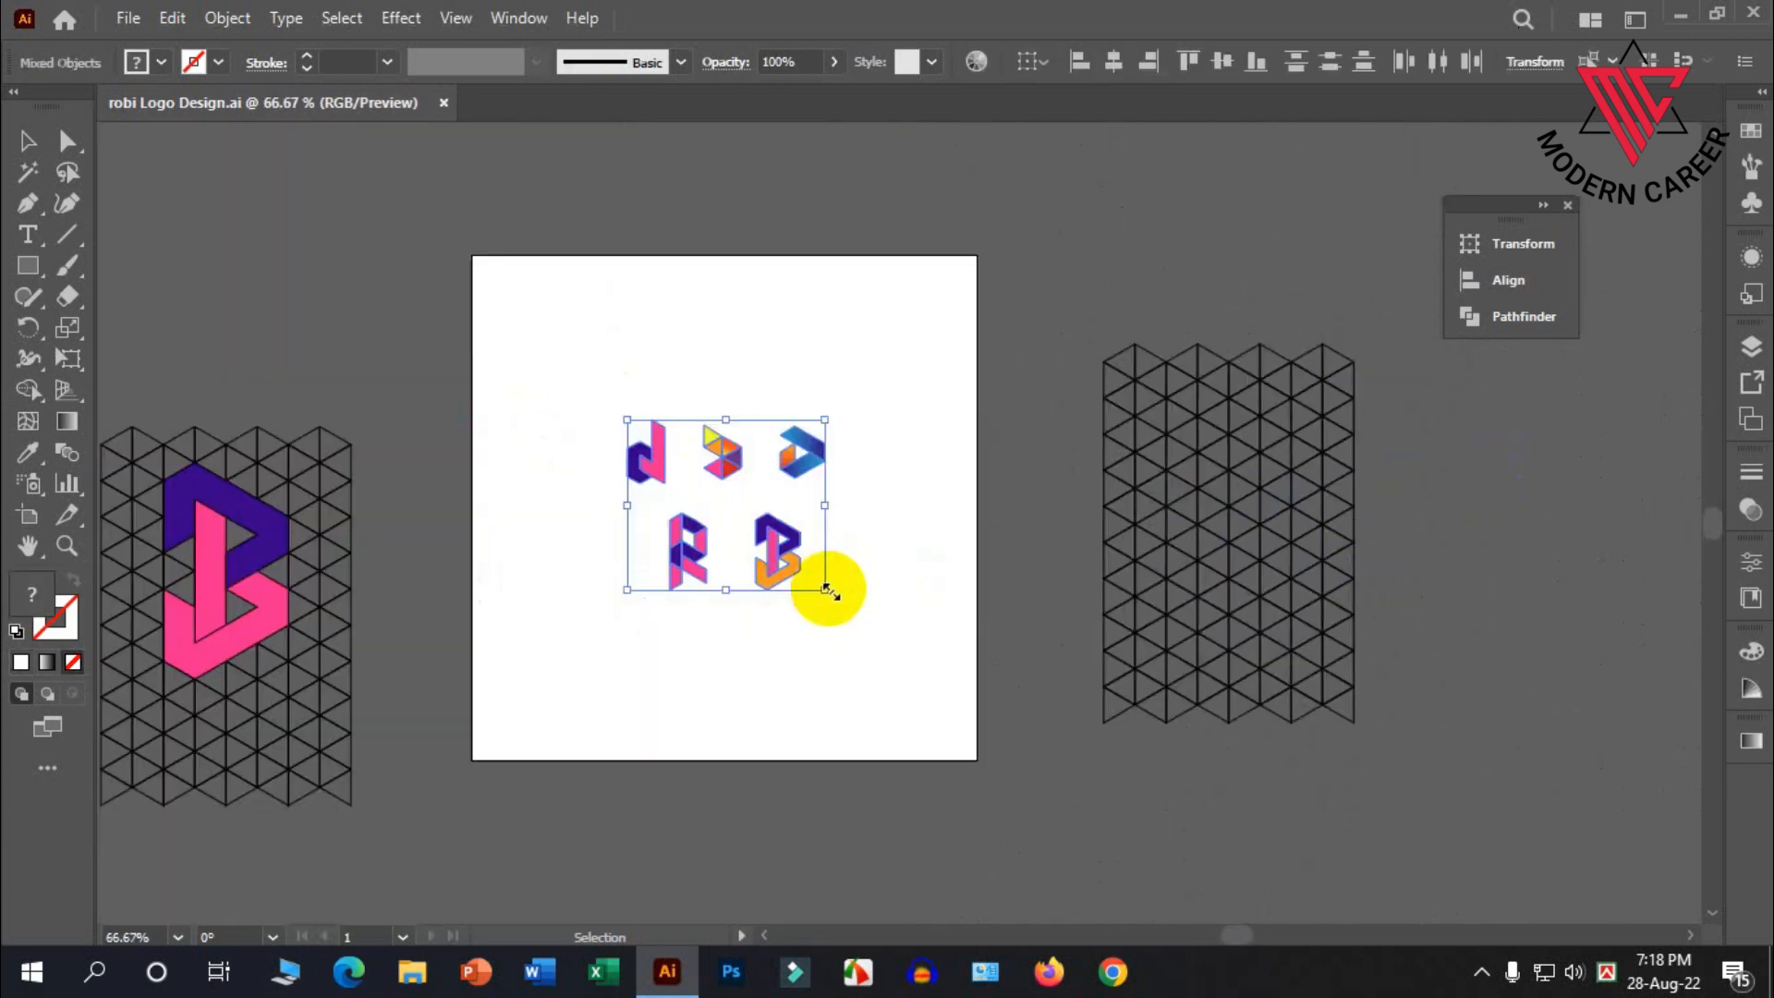
left_click_drag(826, 590, 749, 503)
left_click_drag(641, 443, 869, 319)
left_click(828, 525)
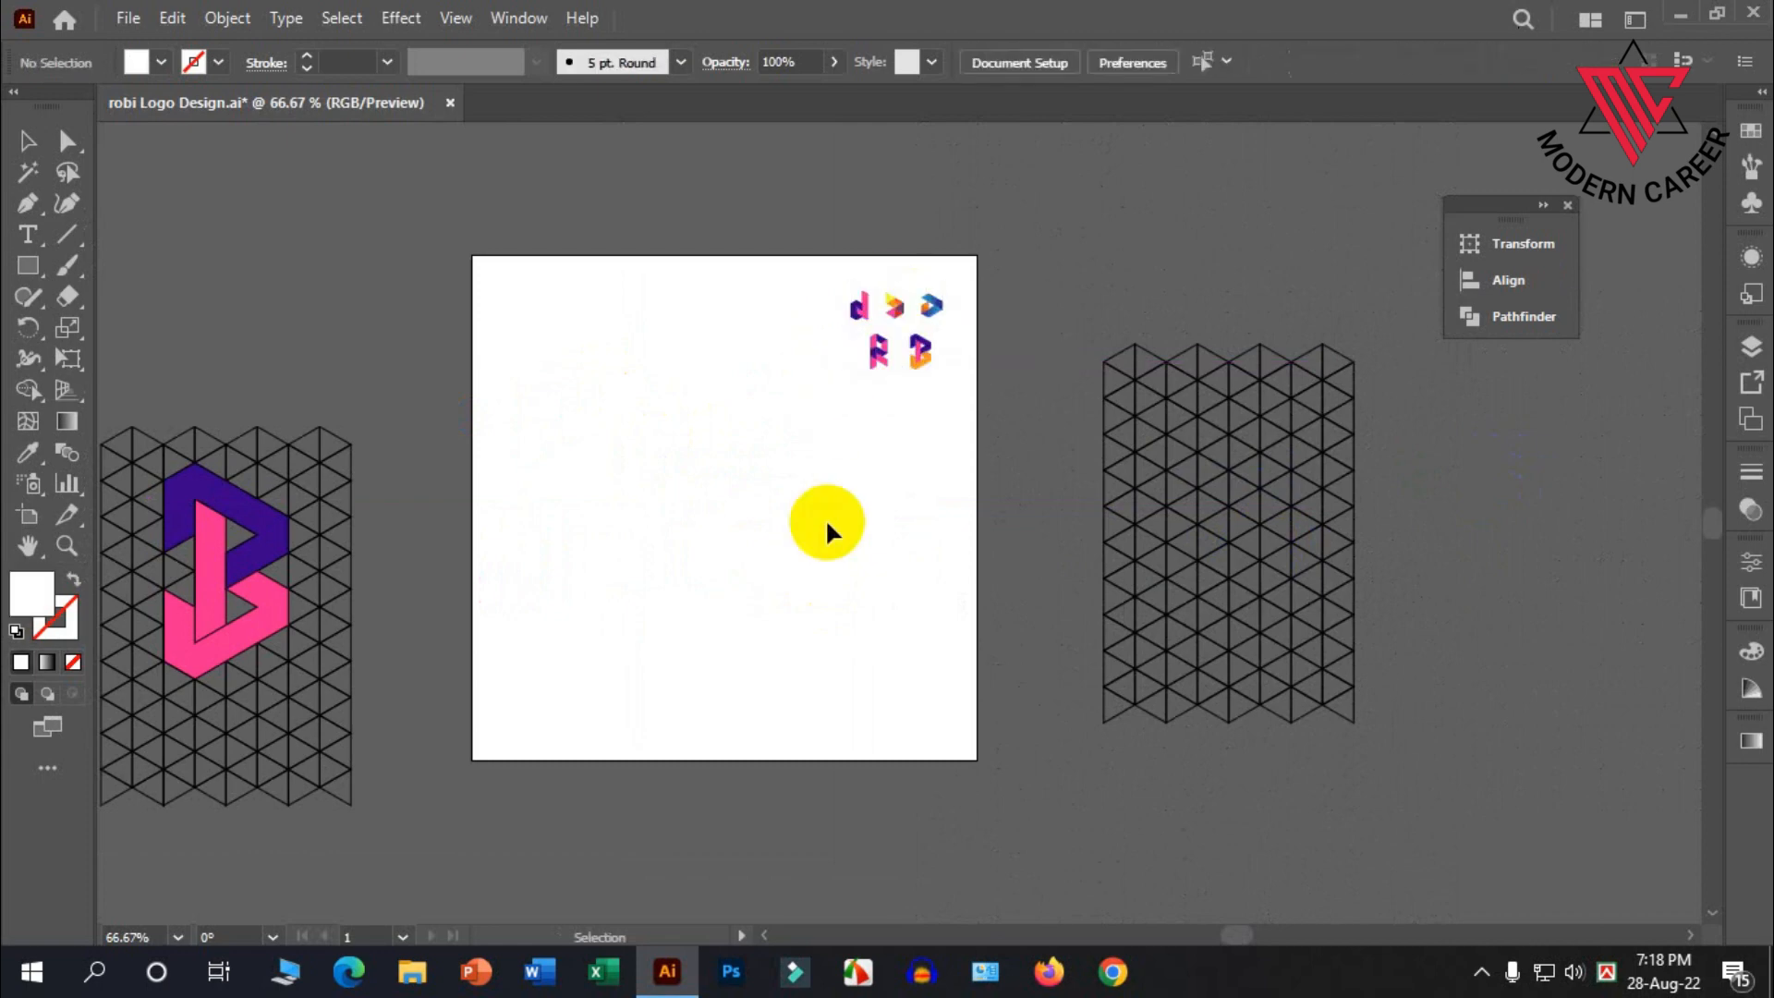
Create a triangle on the artboard with the Polygon tool, using a 50 px radius and 3 sides
left_click(27, 267)
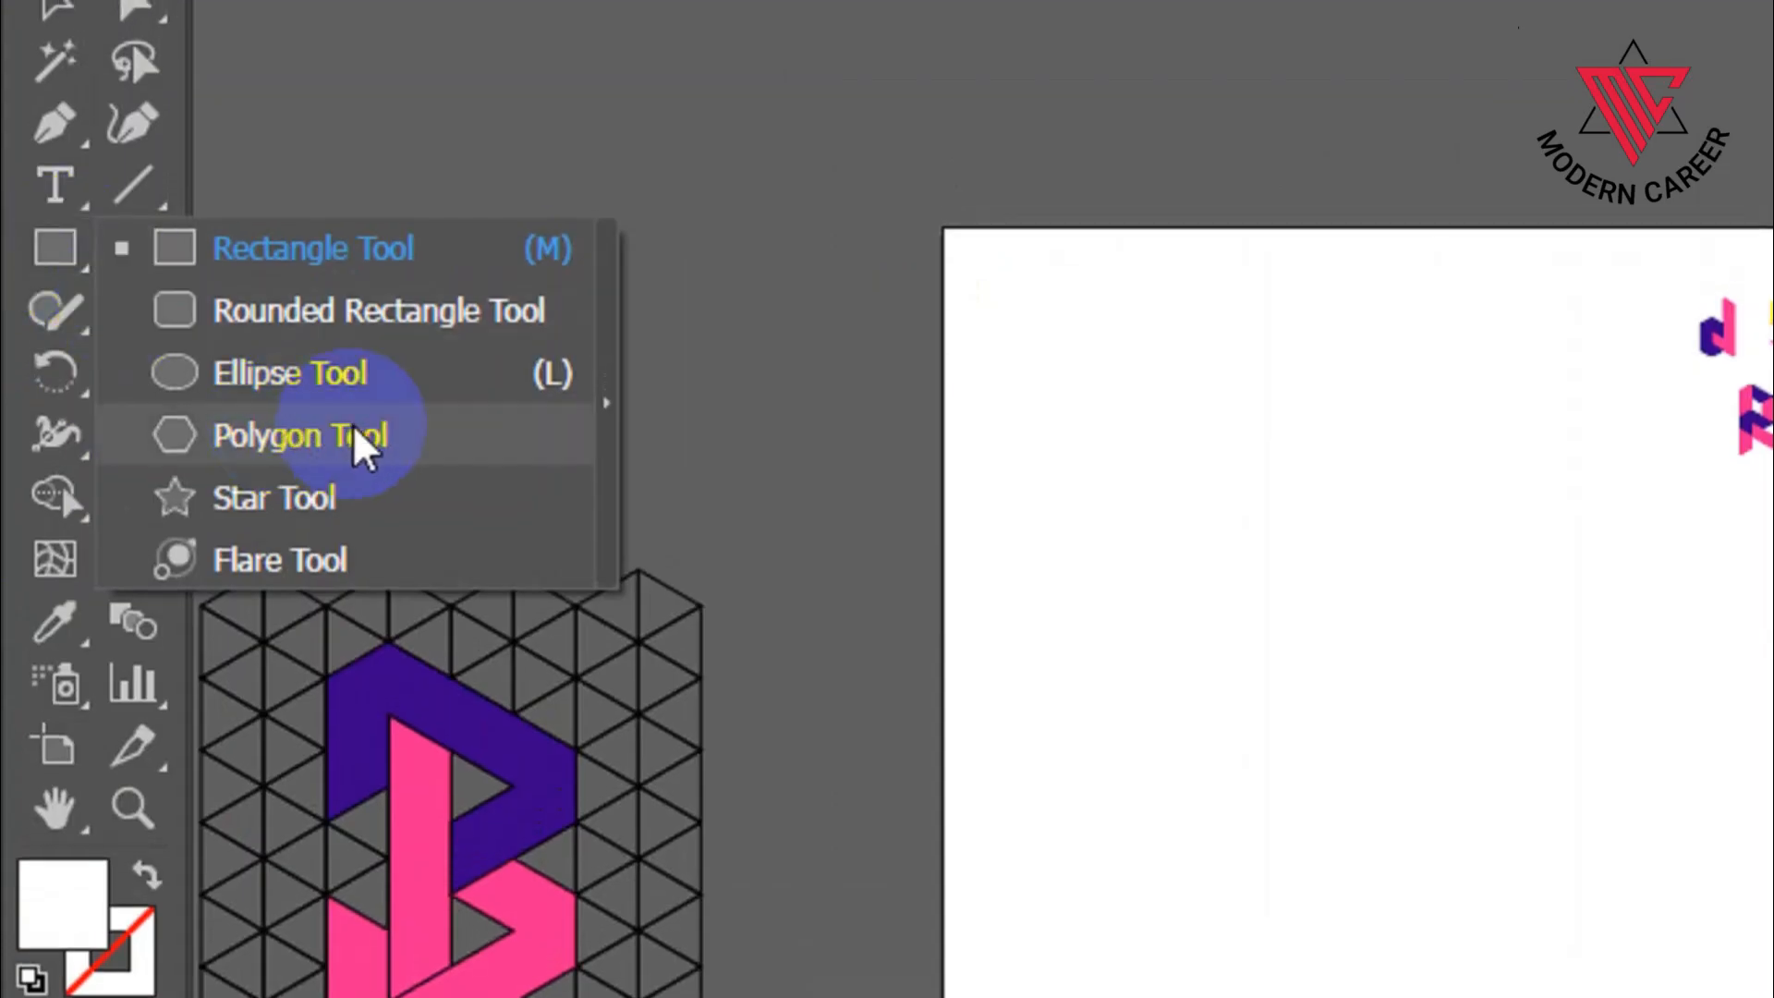
left_click(365, 441)
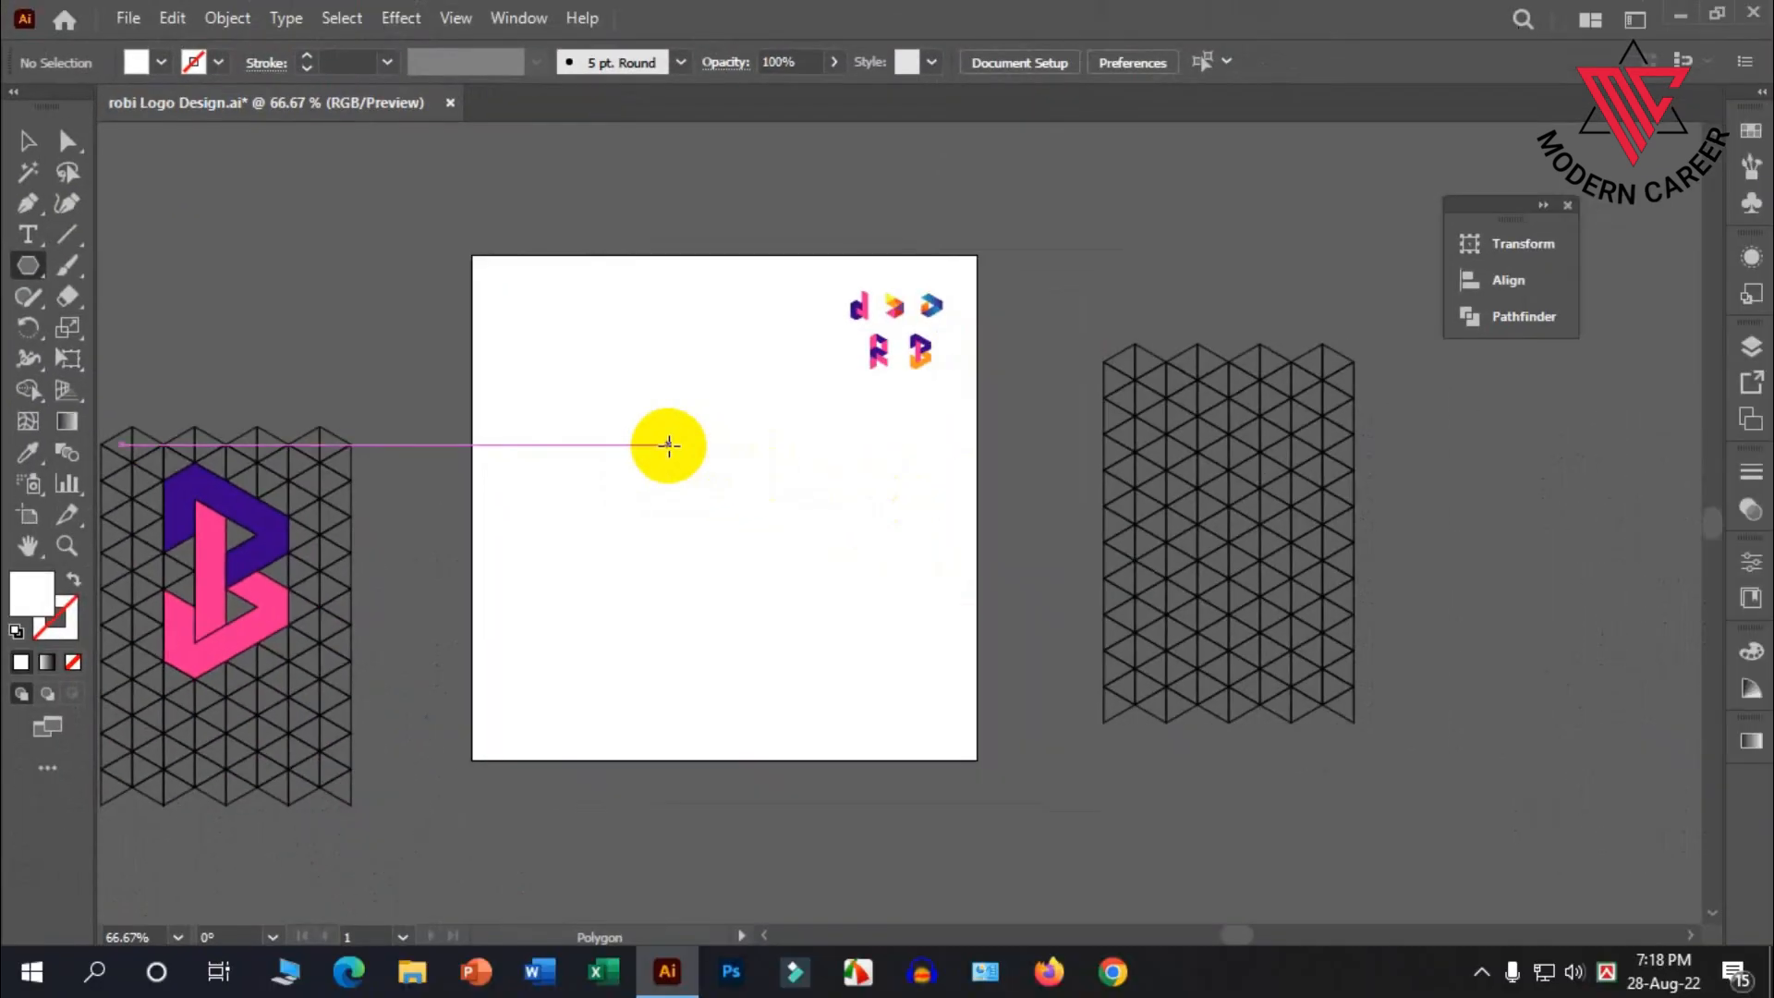
left_click(668, 446)
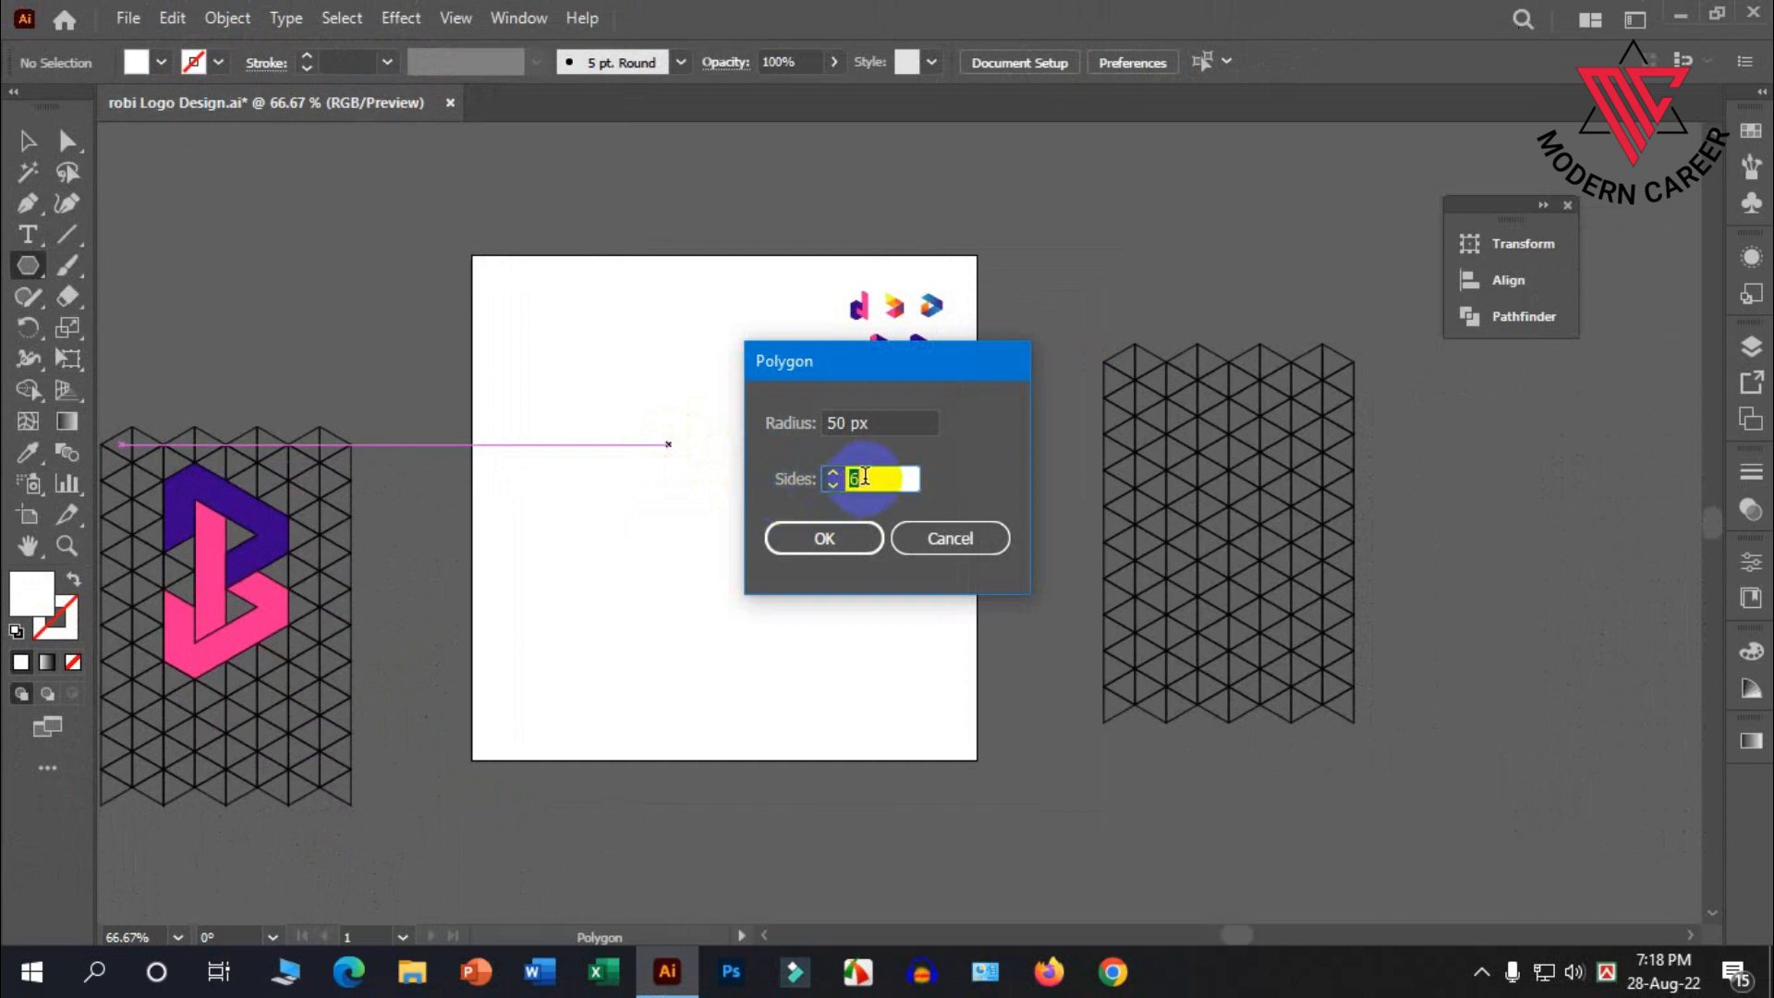
type("3")
left_click(827, 540)
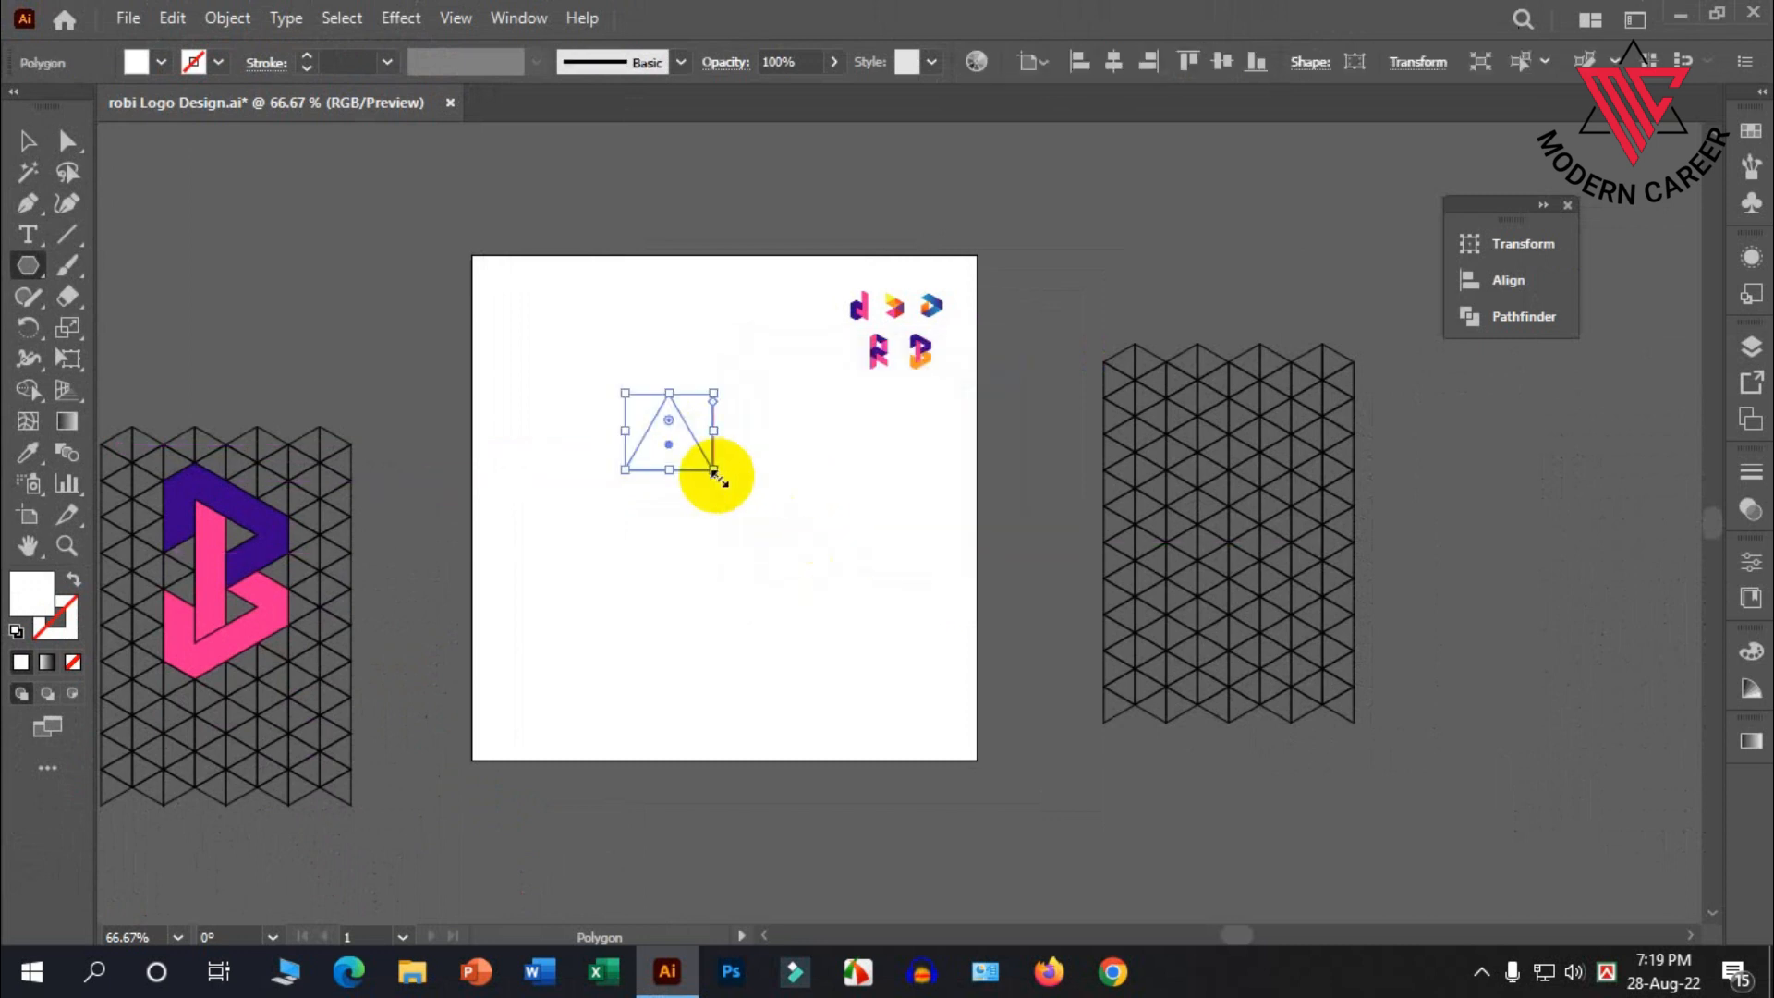
Color the triangle black and swap its fill and stroke, leaving a black outline with no fill
scroll(663, 434, "up", 1)
scroll(699, 505, "up", 3)
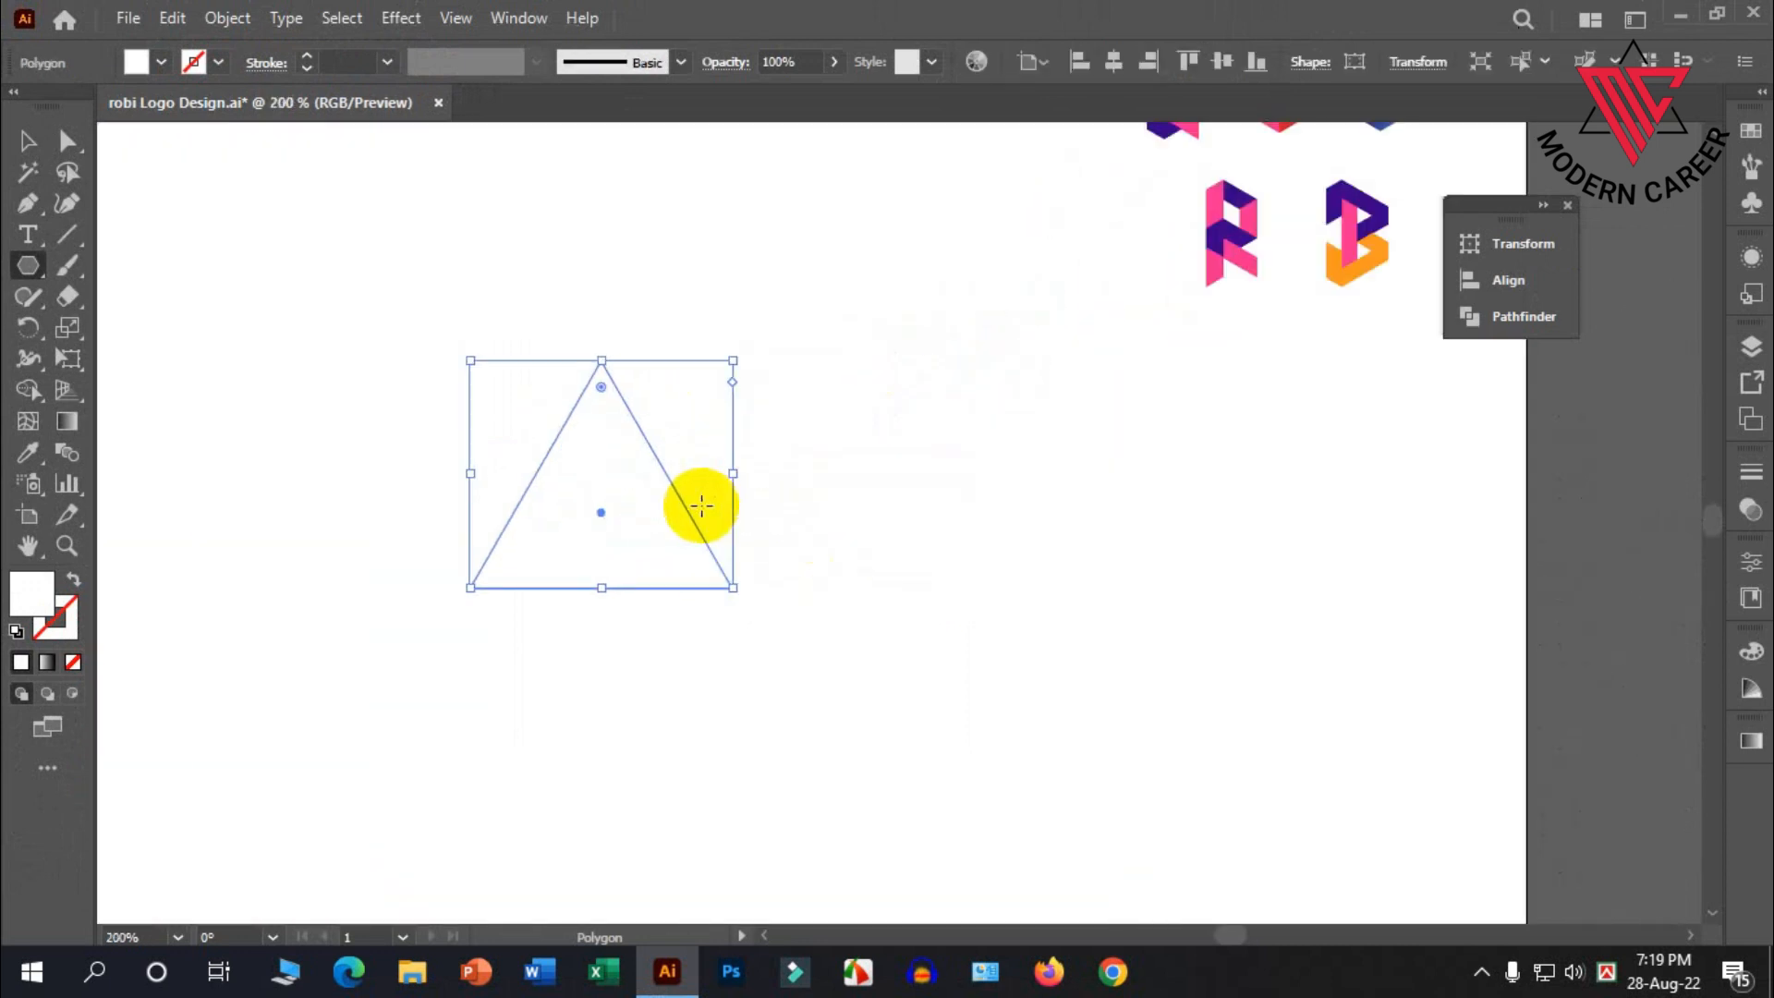
scroll(567, 458, "up", 1)
scroll(567, 459, "up", 1)
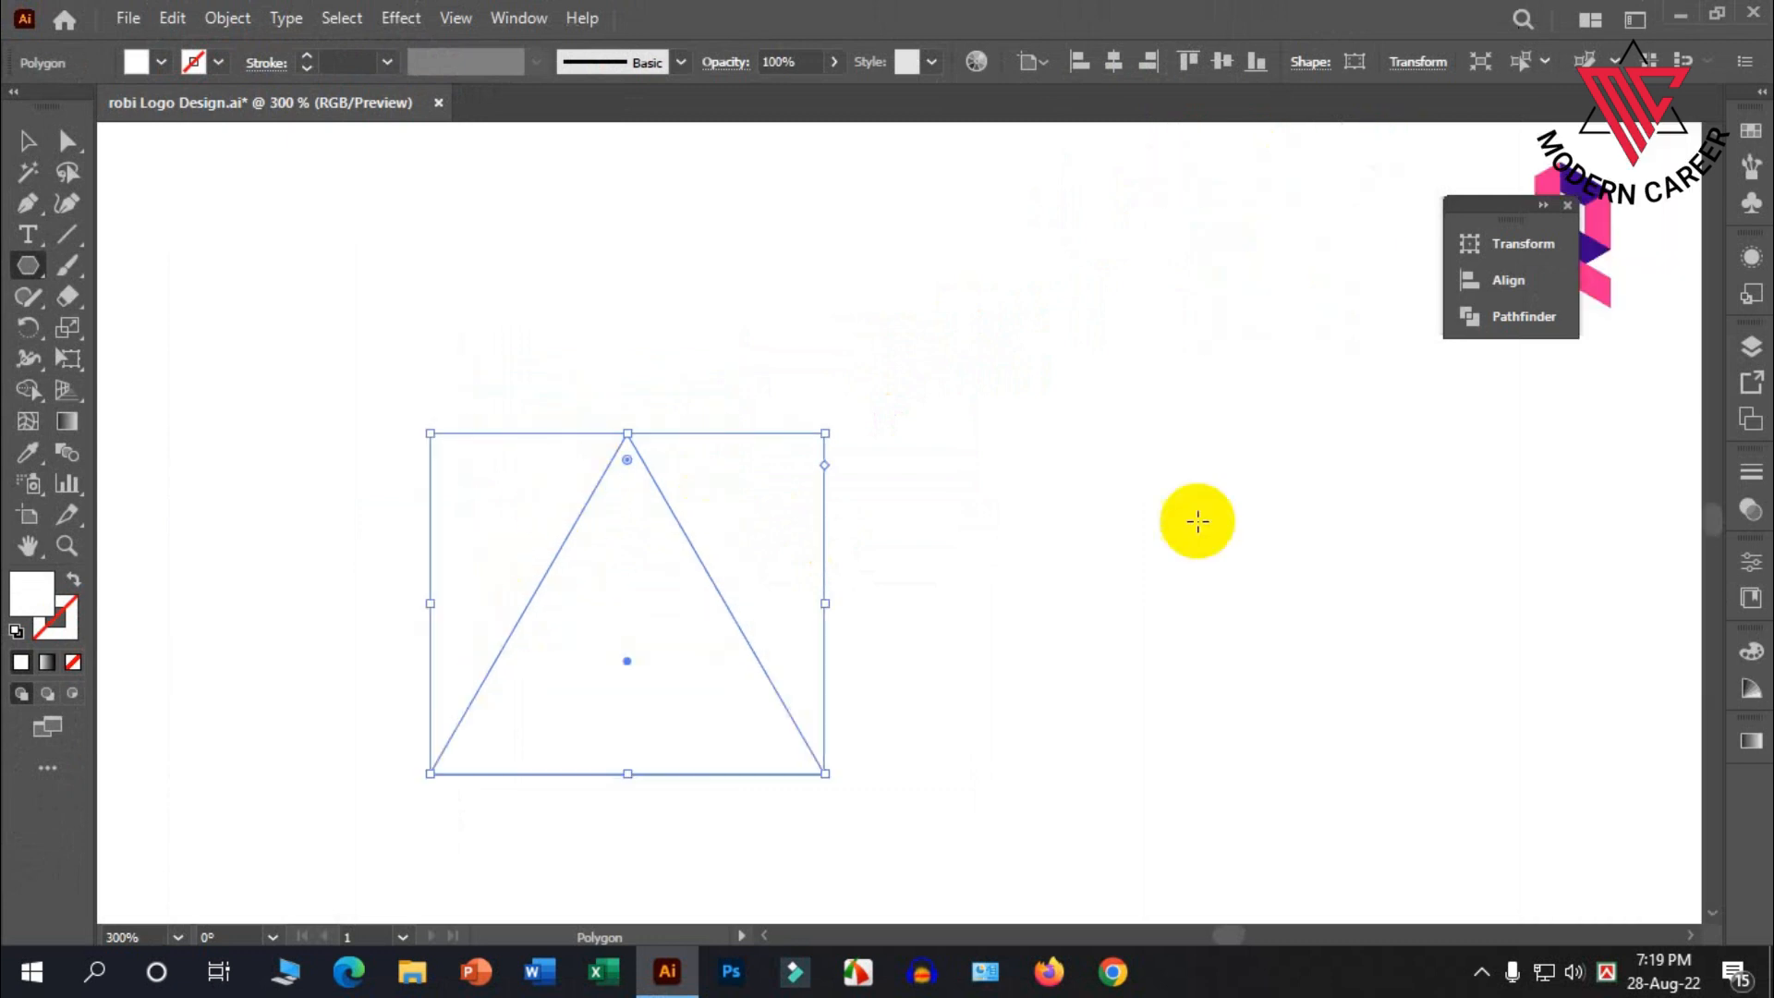
left_click(161, 62)
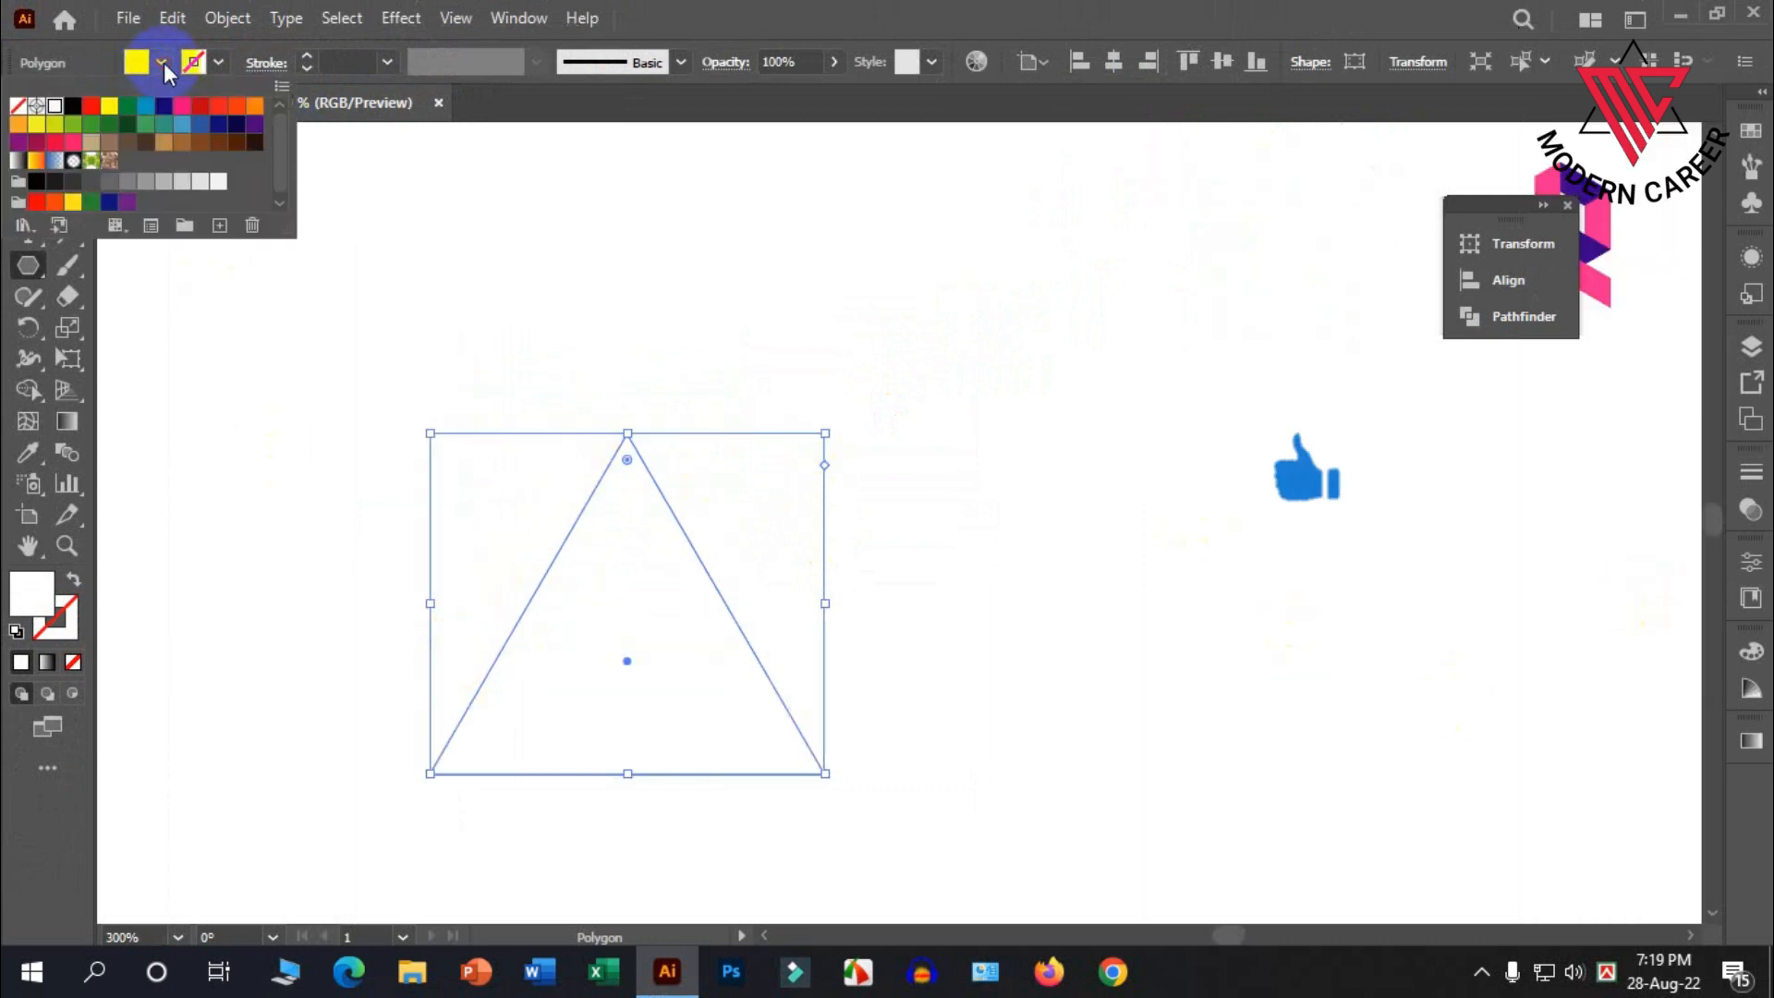
left_click(73, 107)
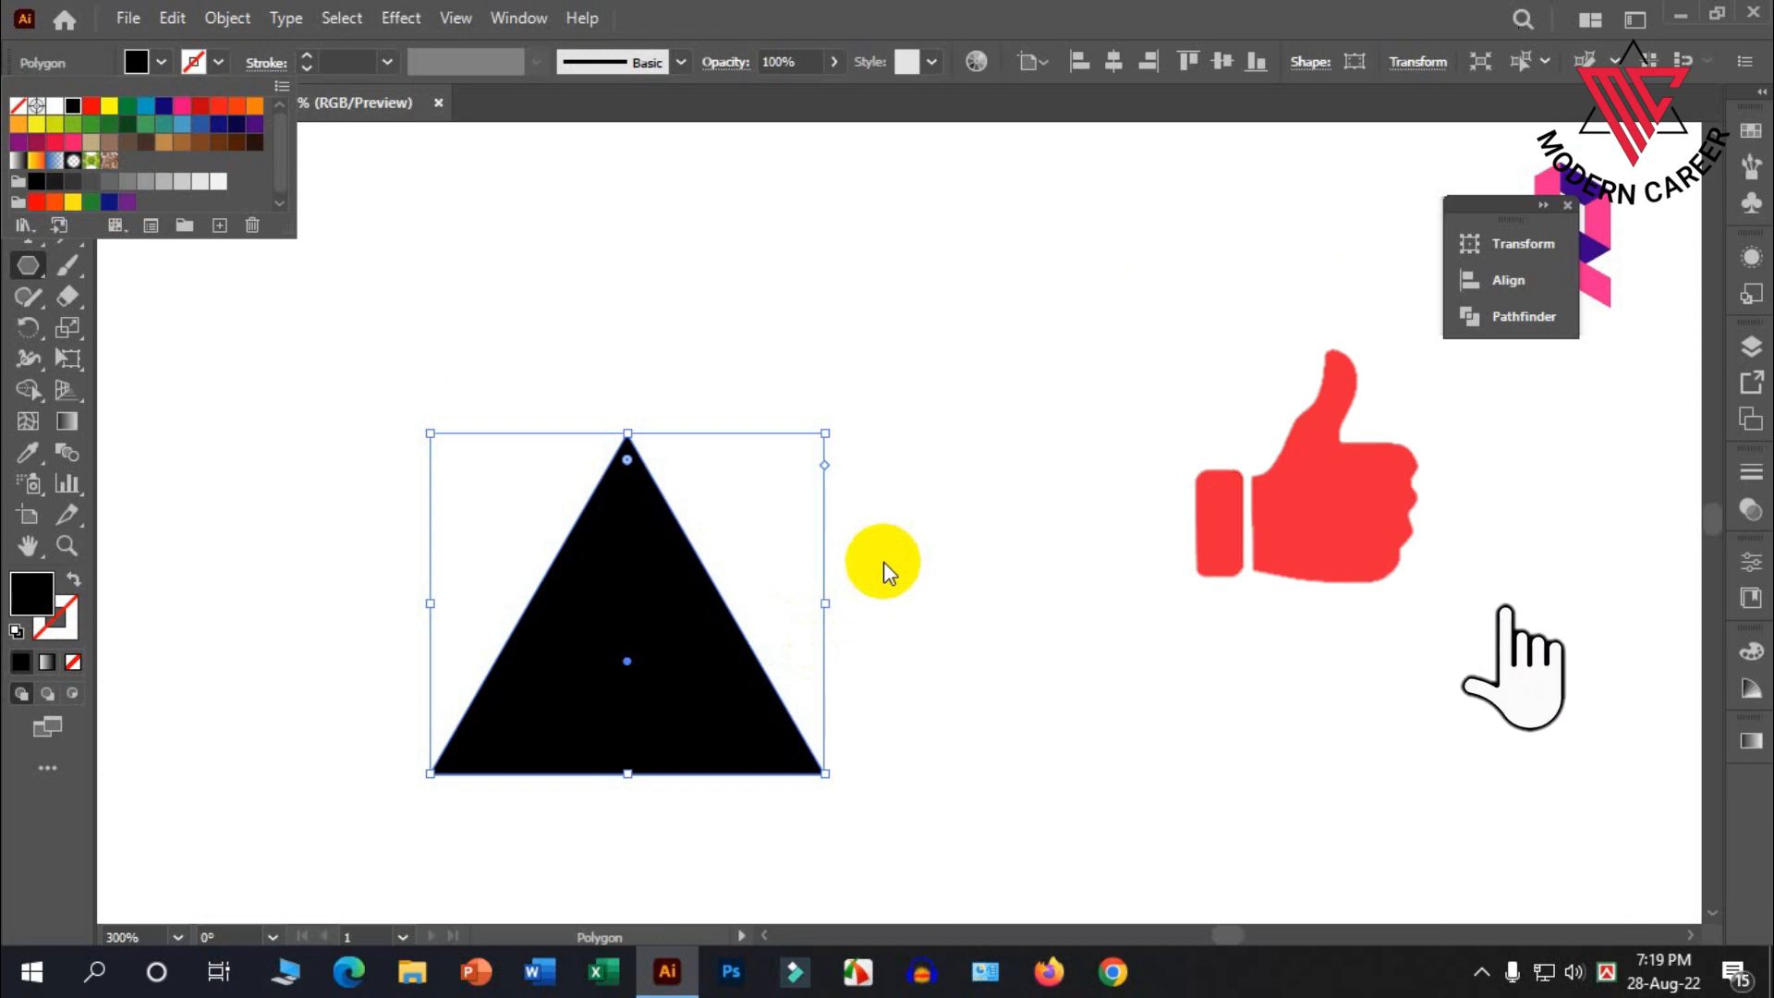
left_click(381, 357)
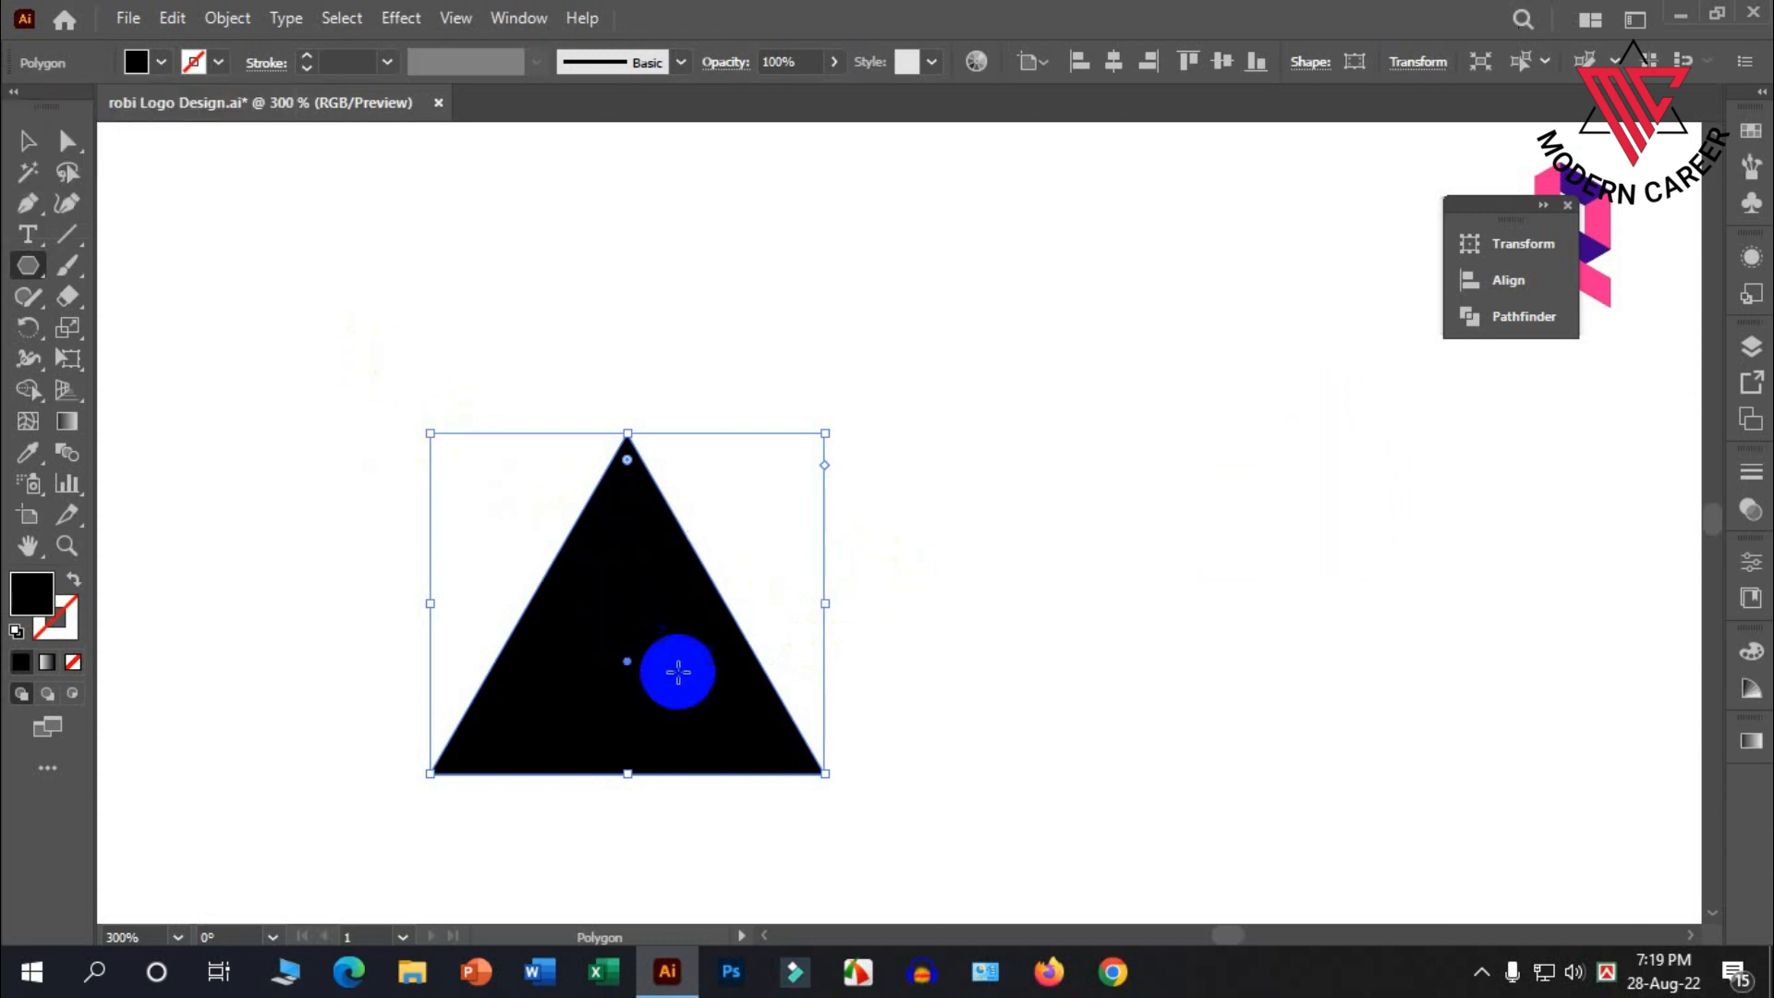
scroll(678, 670, "down", 1)
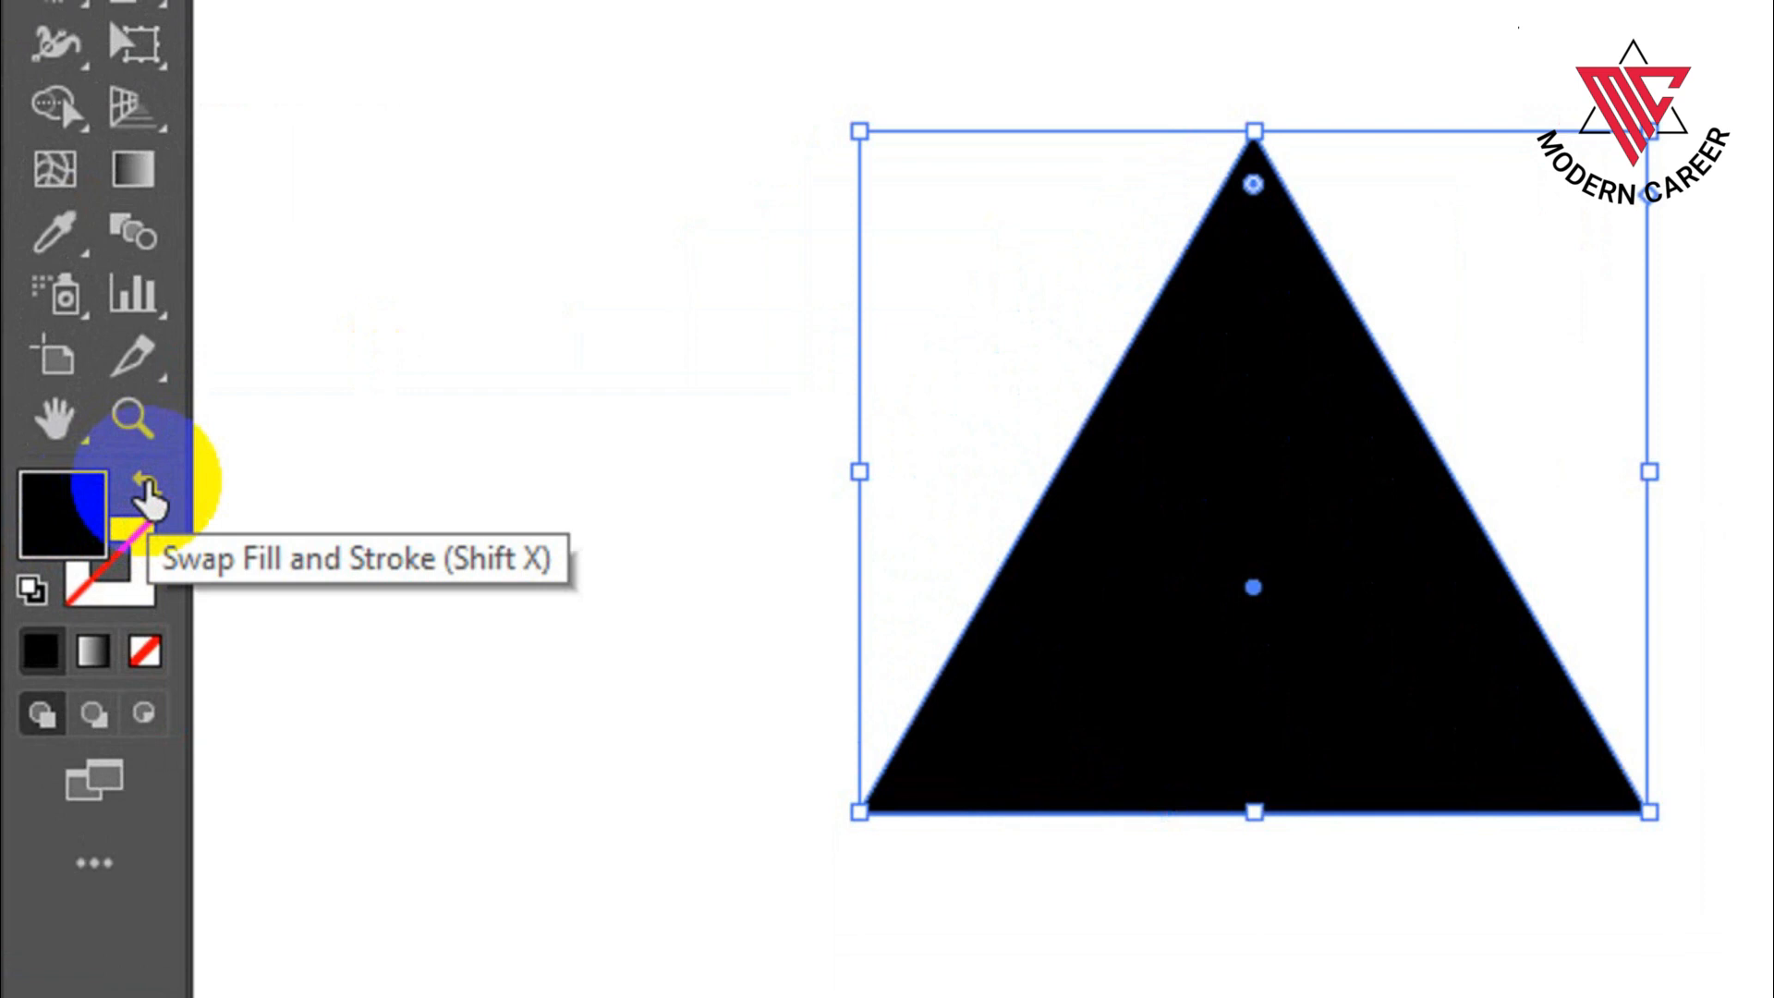
left_click(148, 496)
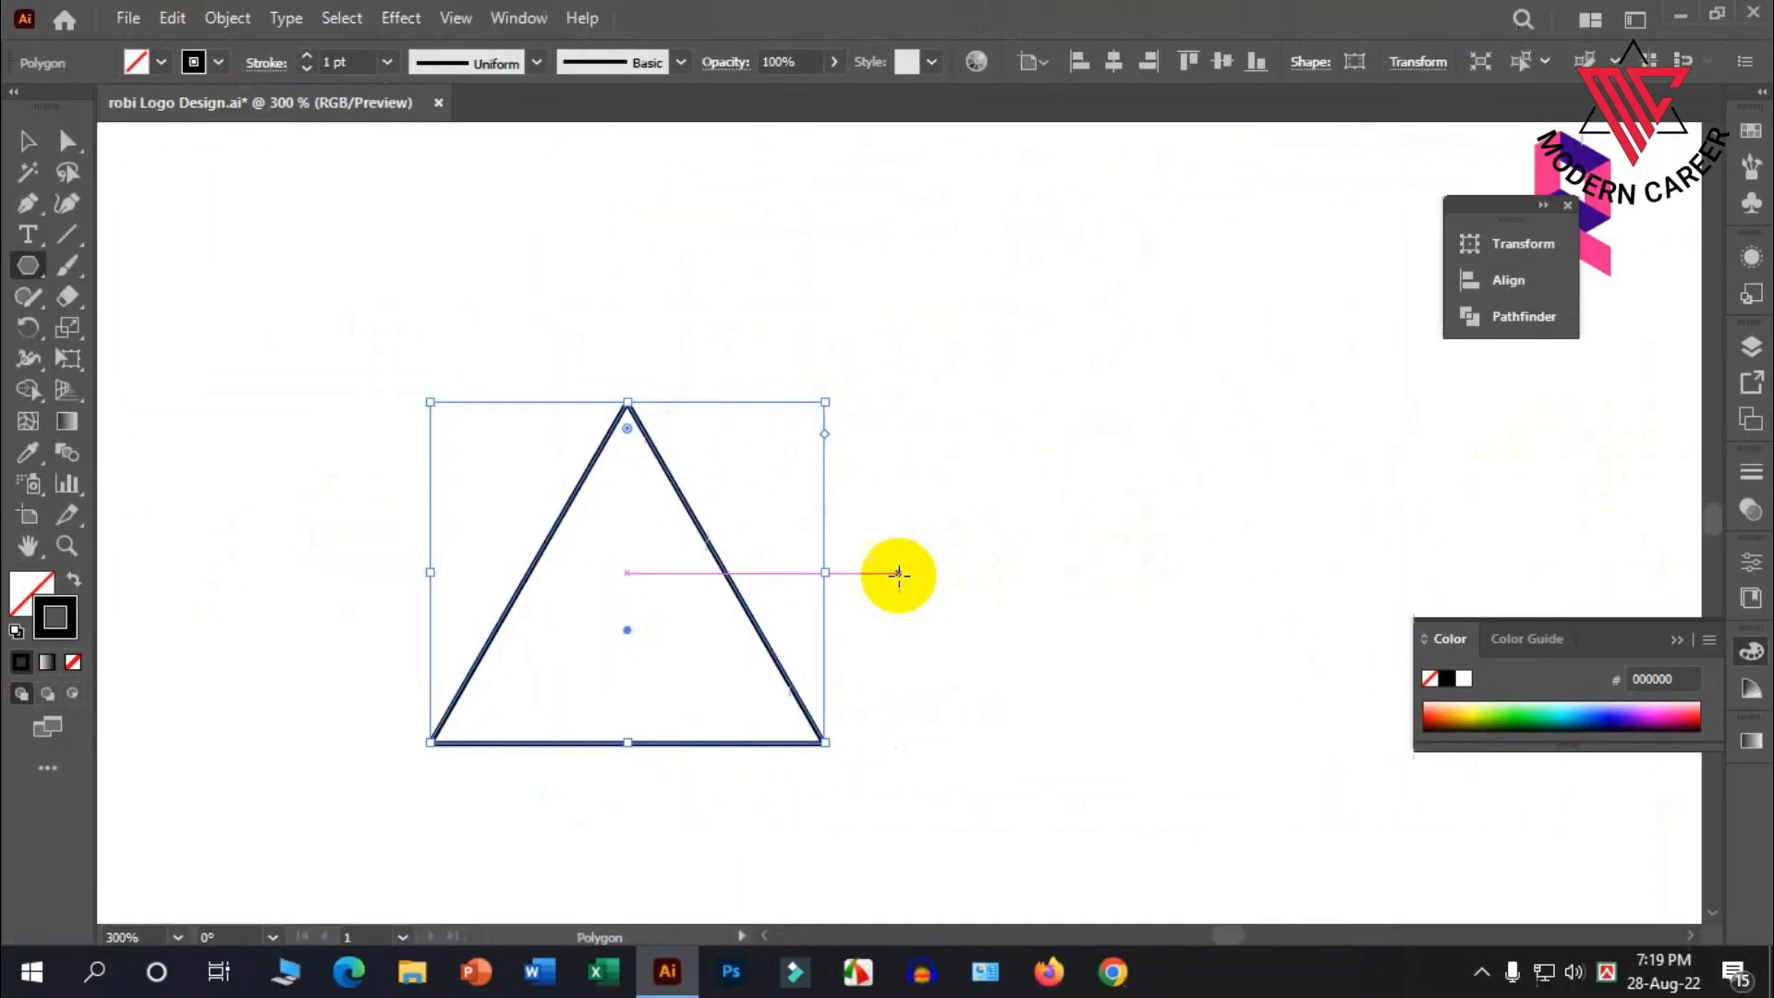
Shrink the triangle to about half its size and place a copy beside it so their base corners touch
left_click(22, 127)
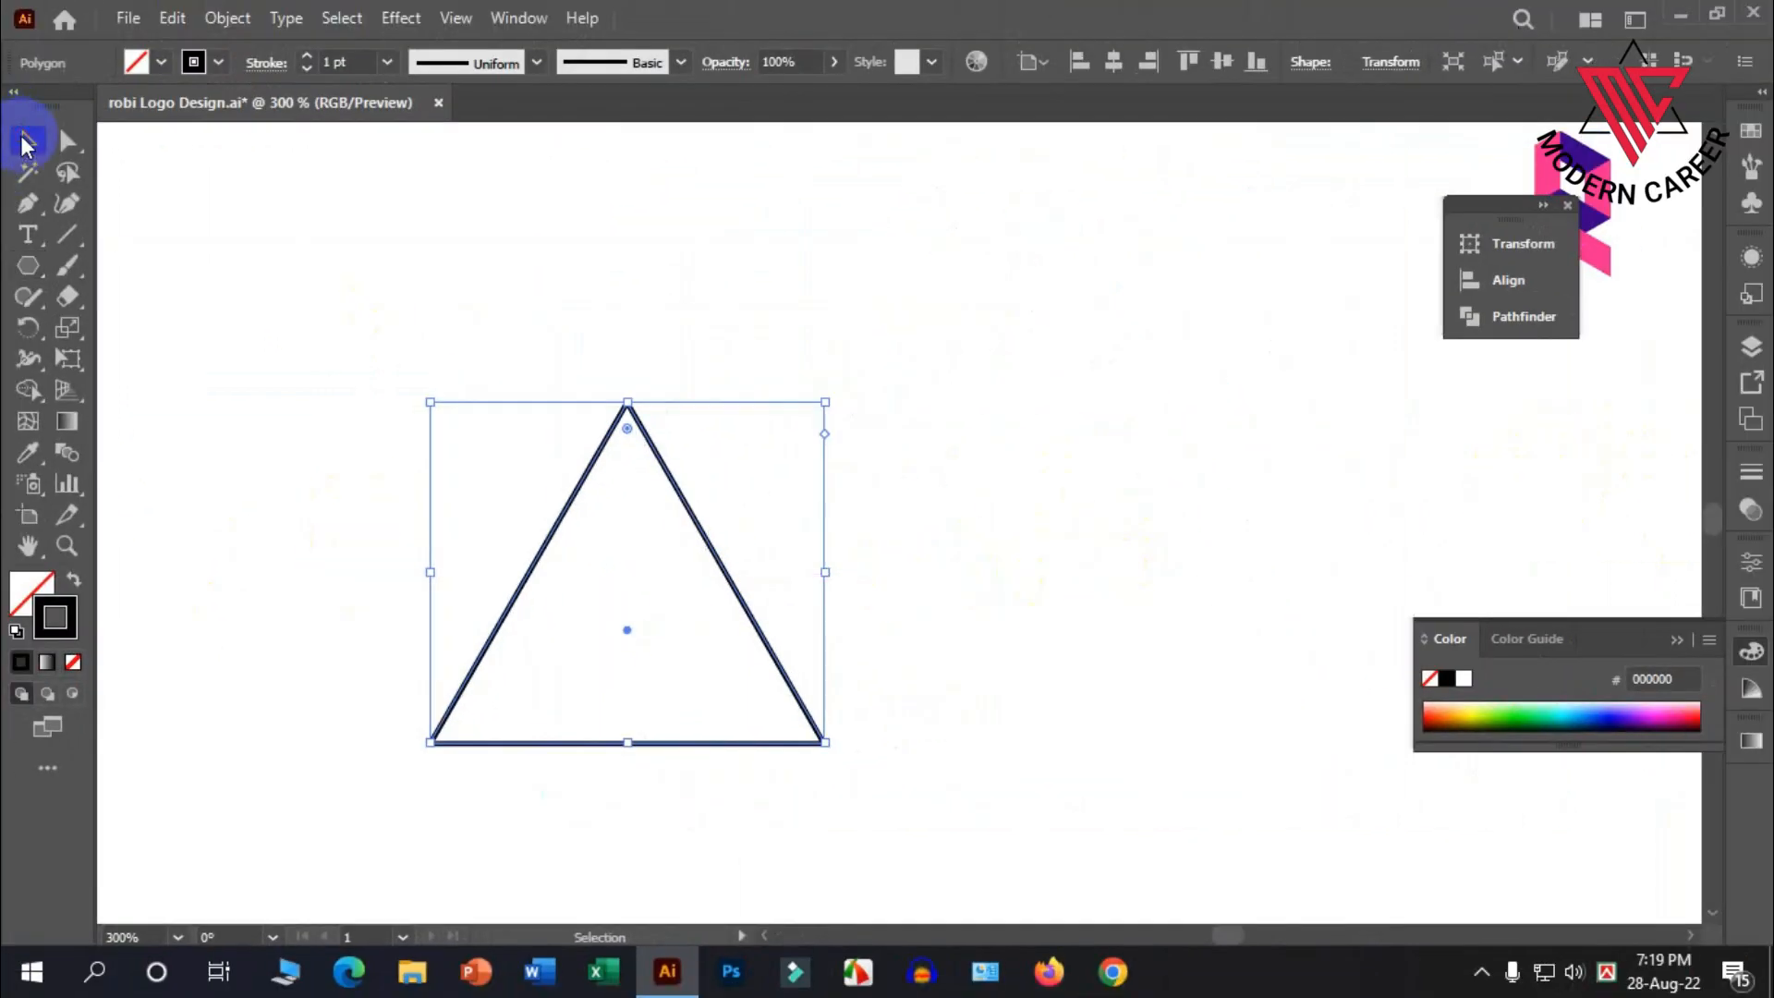
left_click(472, 269)
scroll(667, 434, "down", 1)
scroll(667, 442, "down", 3)
left_click_drag(681, 454, 569, 476)
key("shift")
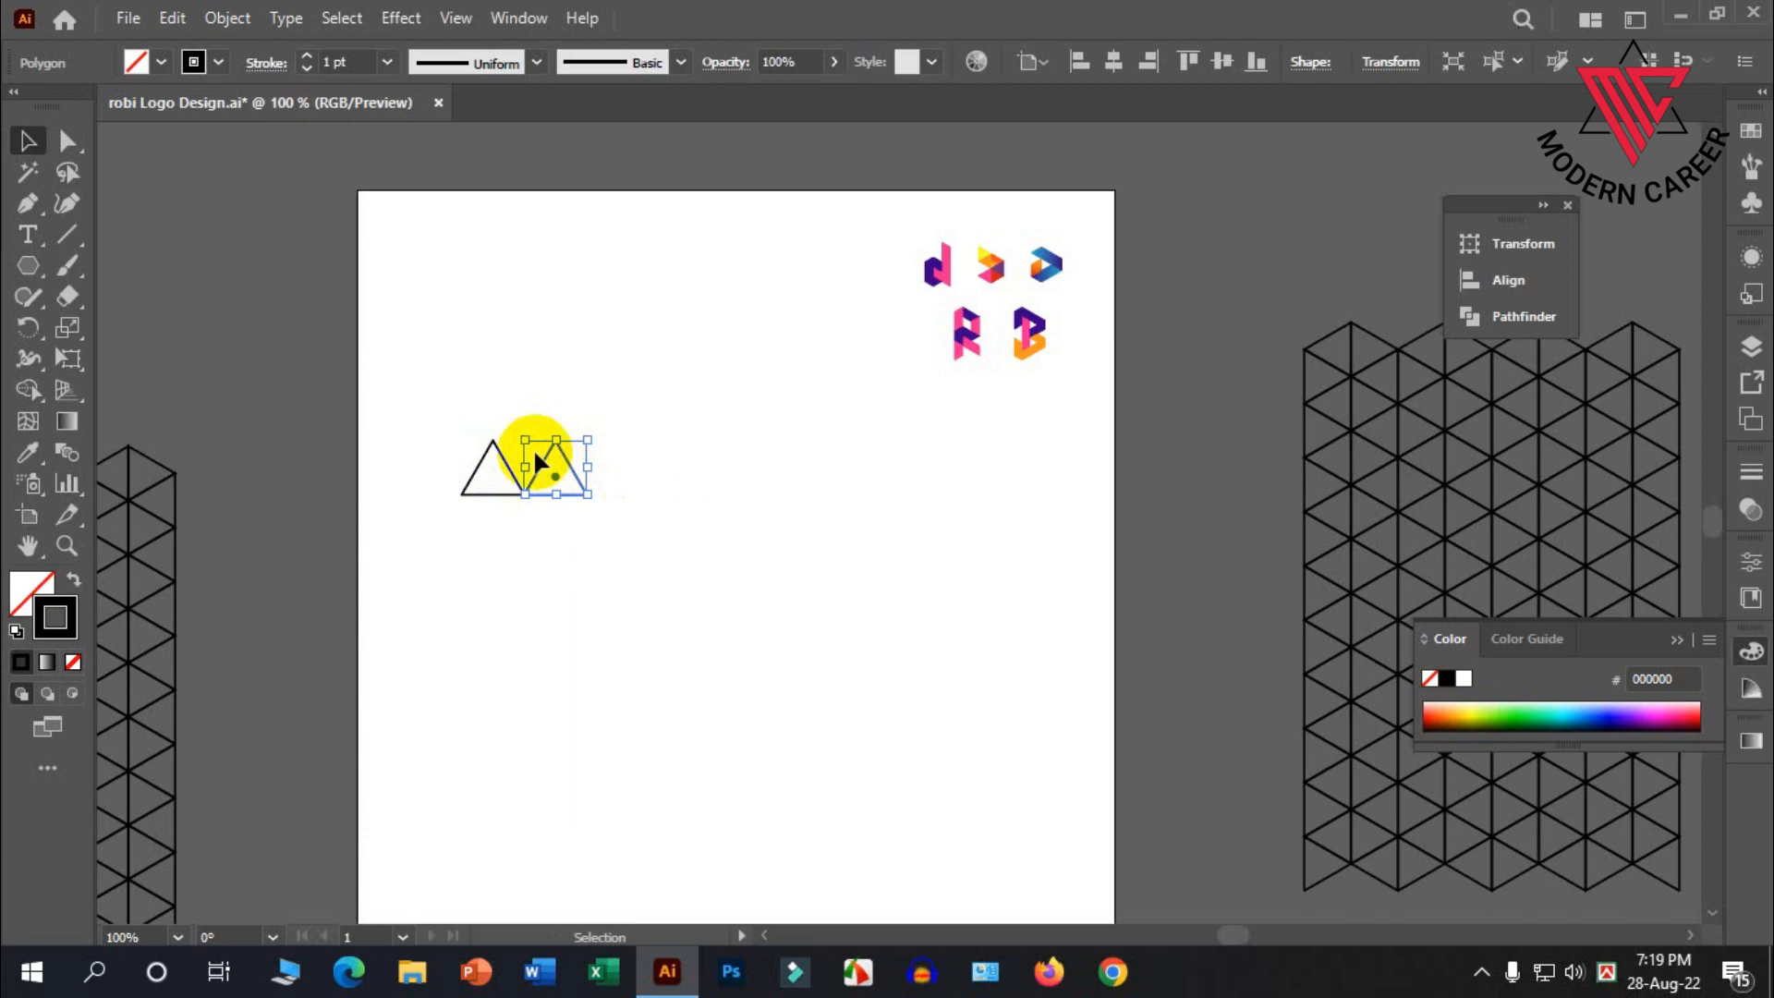
Repeat the triangle duplication at the same spacing to build a row of ten touching triangles
key("ctrl+d")
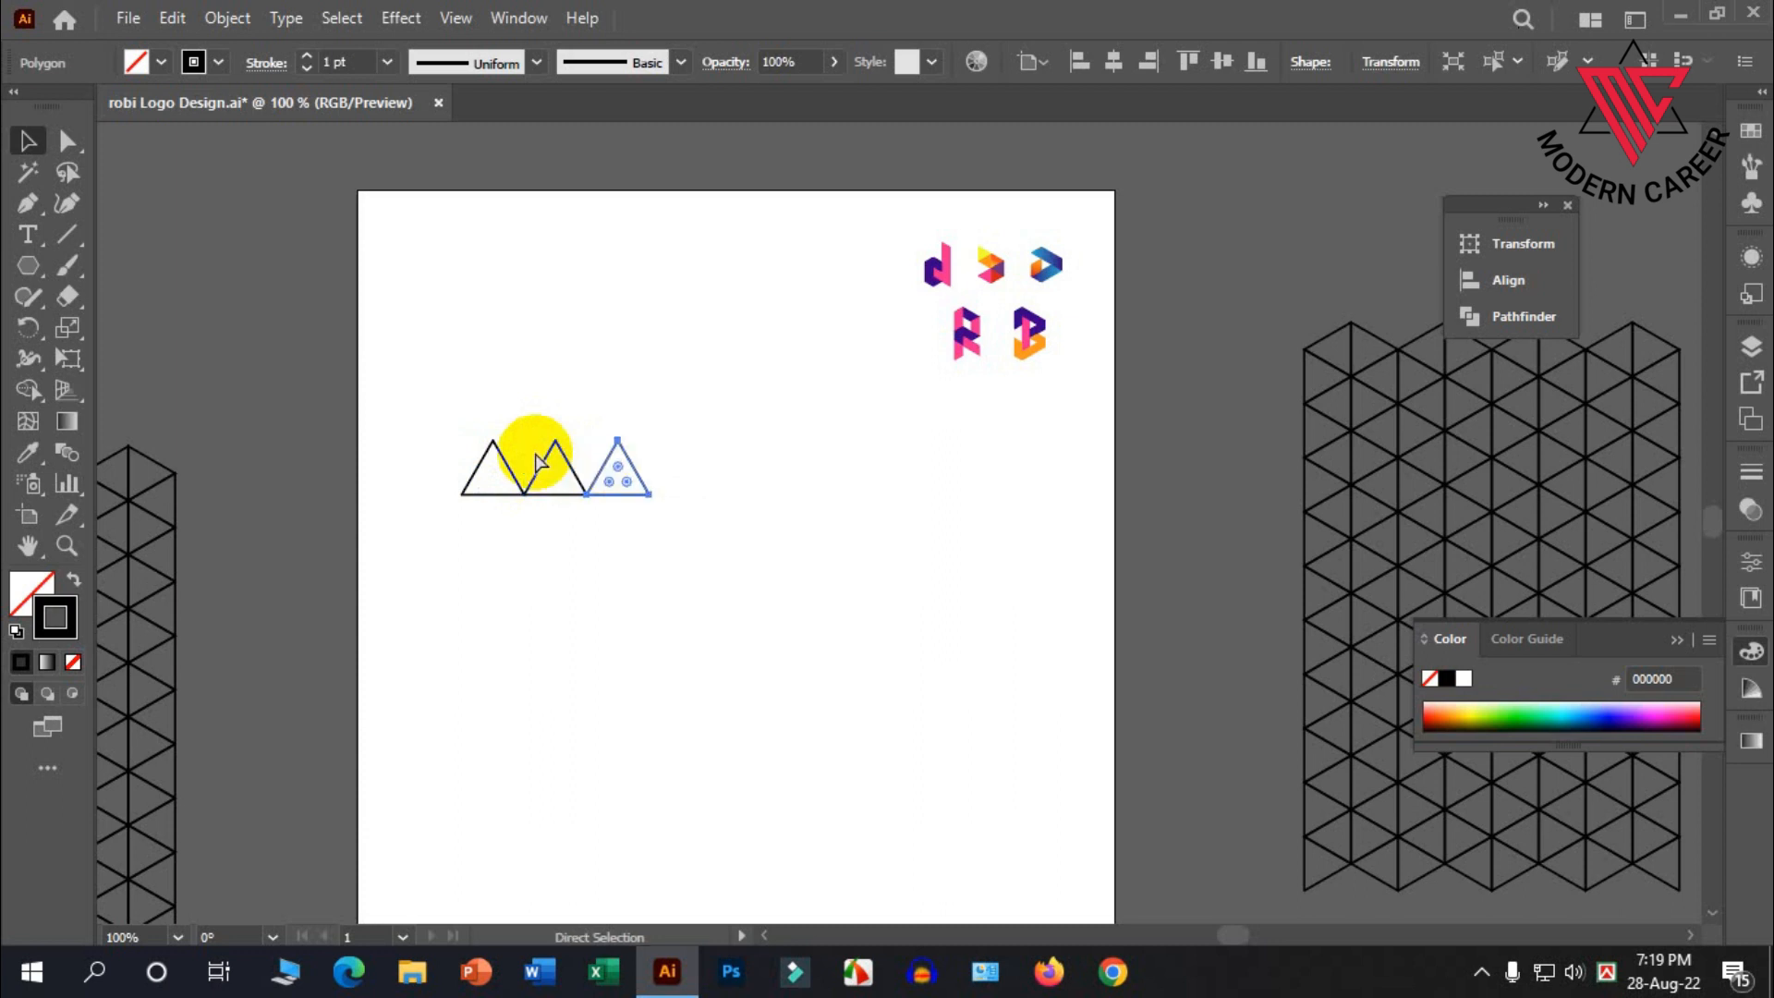
key("ctrl+d")
key("ctrl+d")
key("ctrl+d")
key("ctrl+d")
key("ctrl+d")
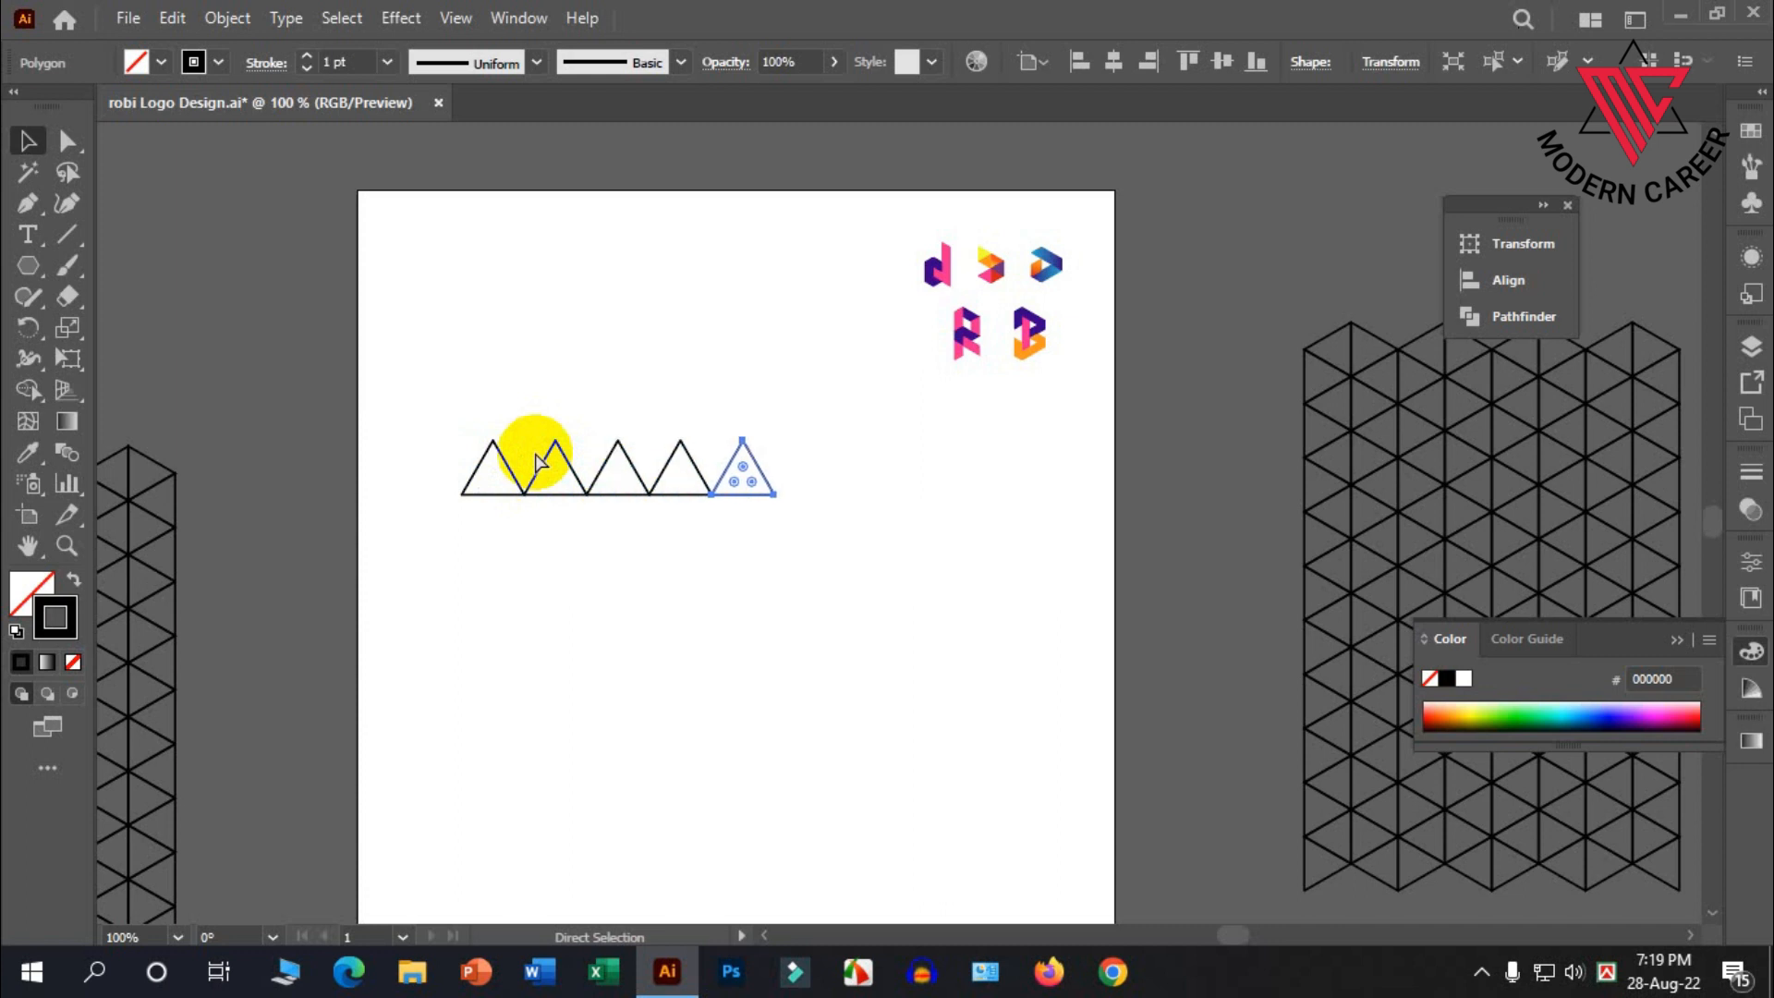
key("ctrl+d")
key("ctrl+d")
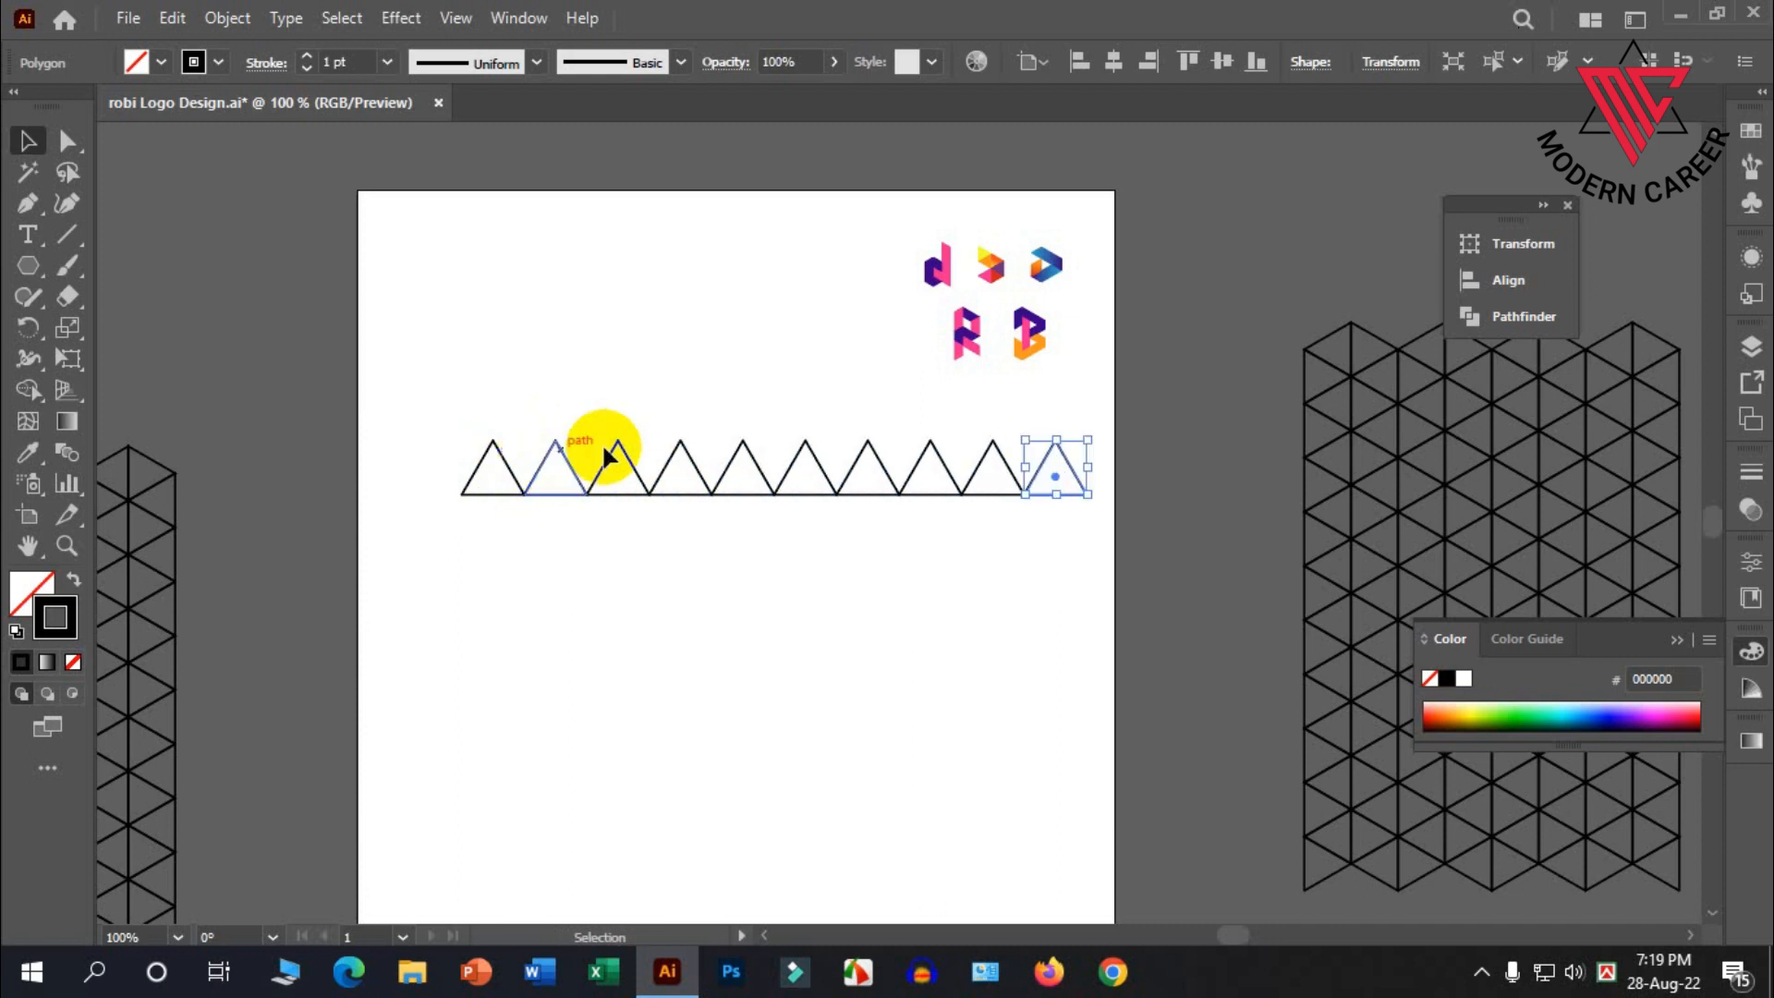
Select all ten triangles in the row and group them
scroll(638, 543, "up", 1)
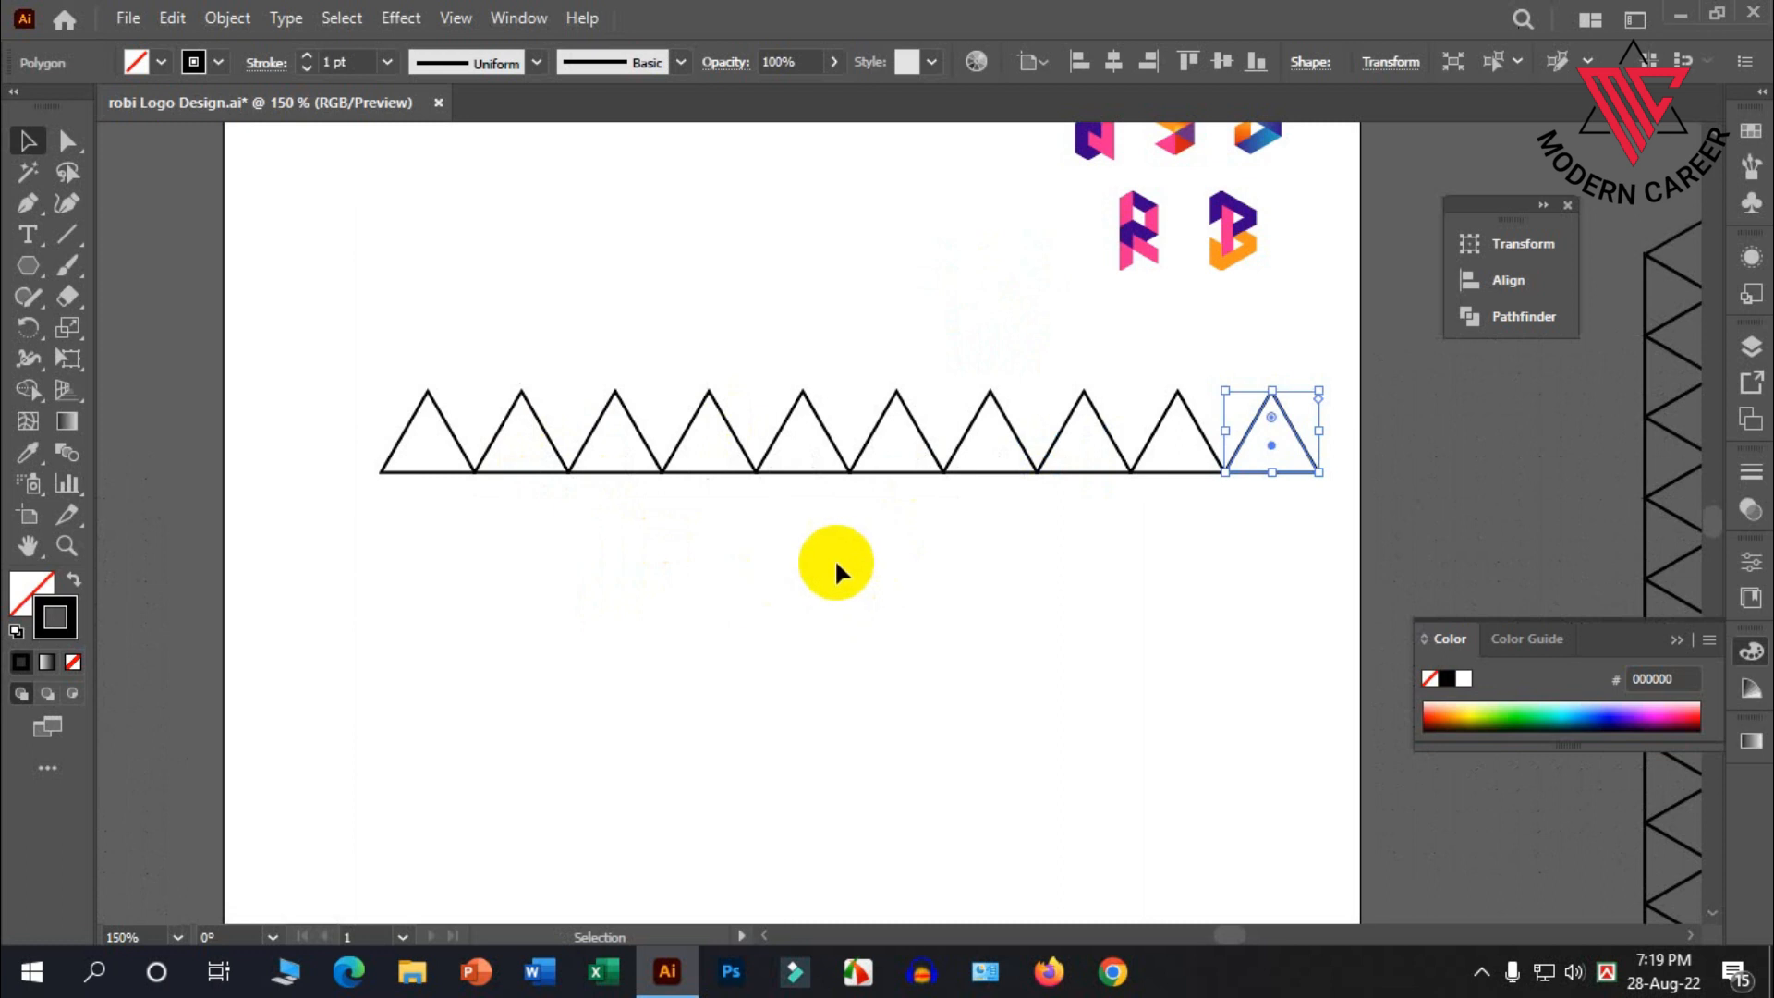
left_click(1033, 596)
left_click_drag(296, 379, 1304, 516)
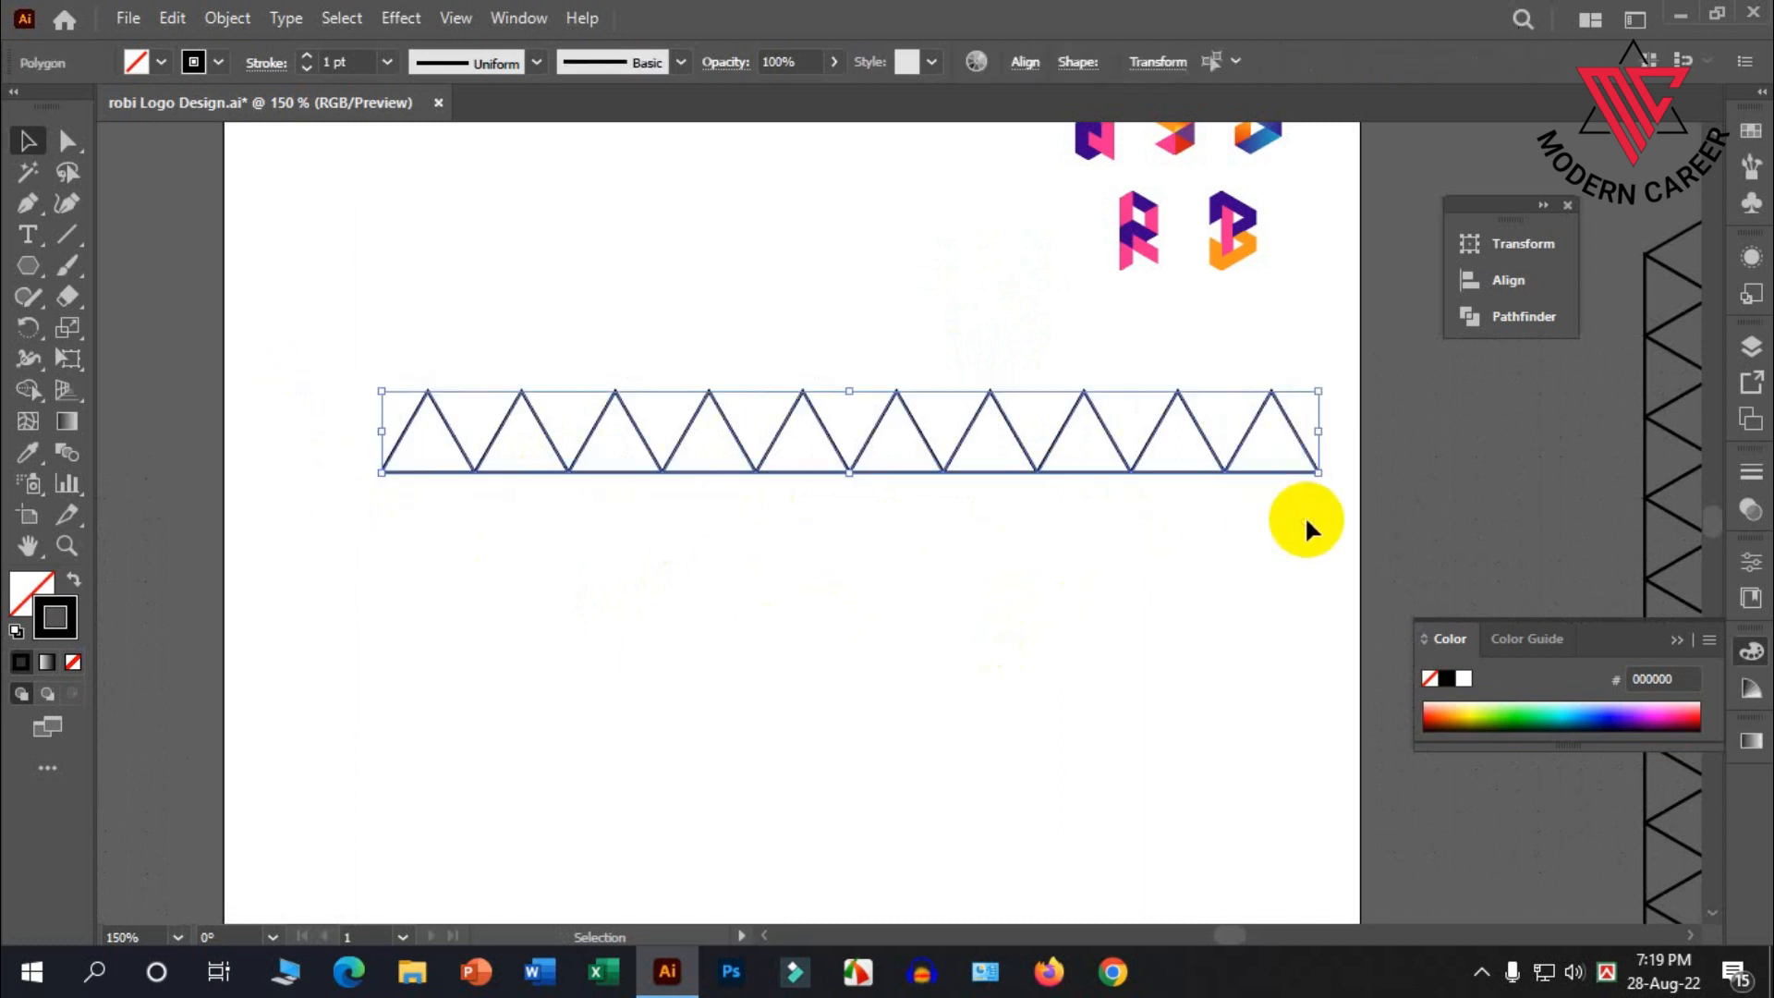
right_click(760, 400)
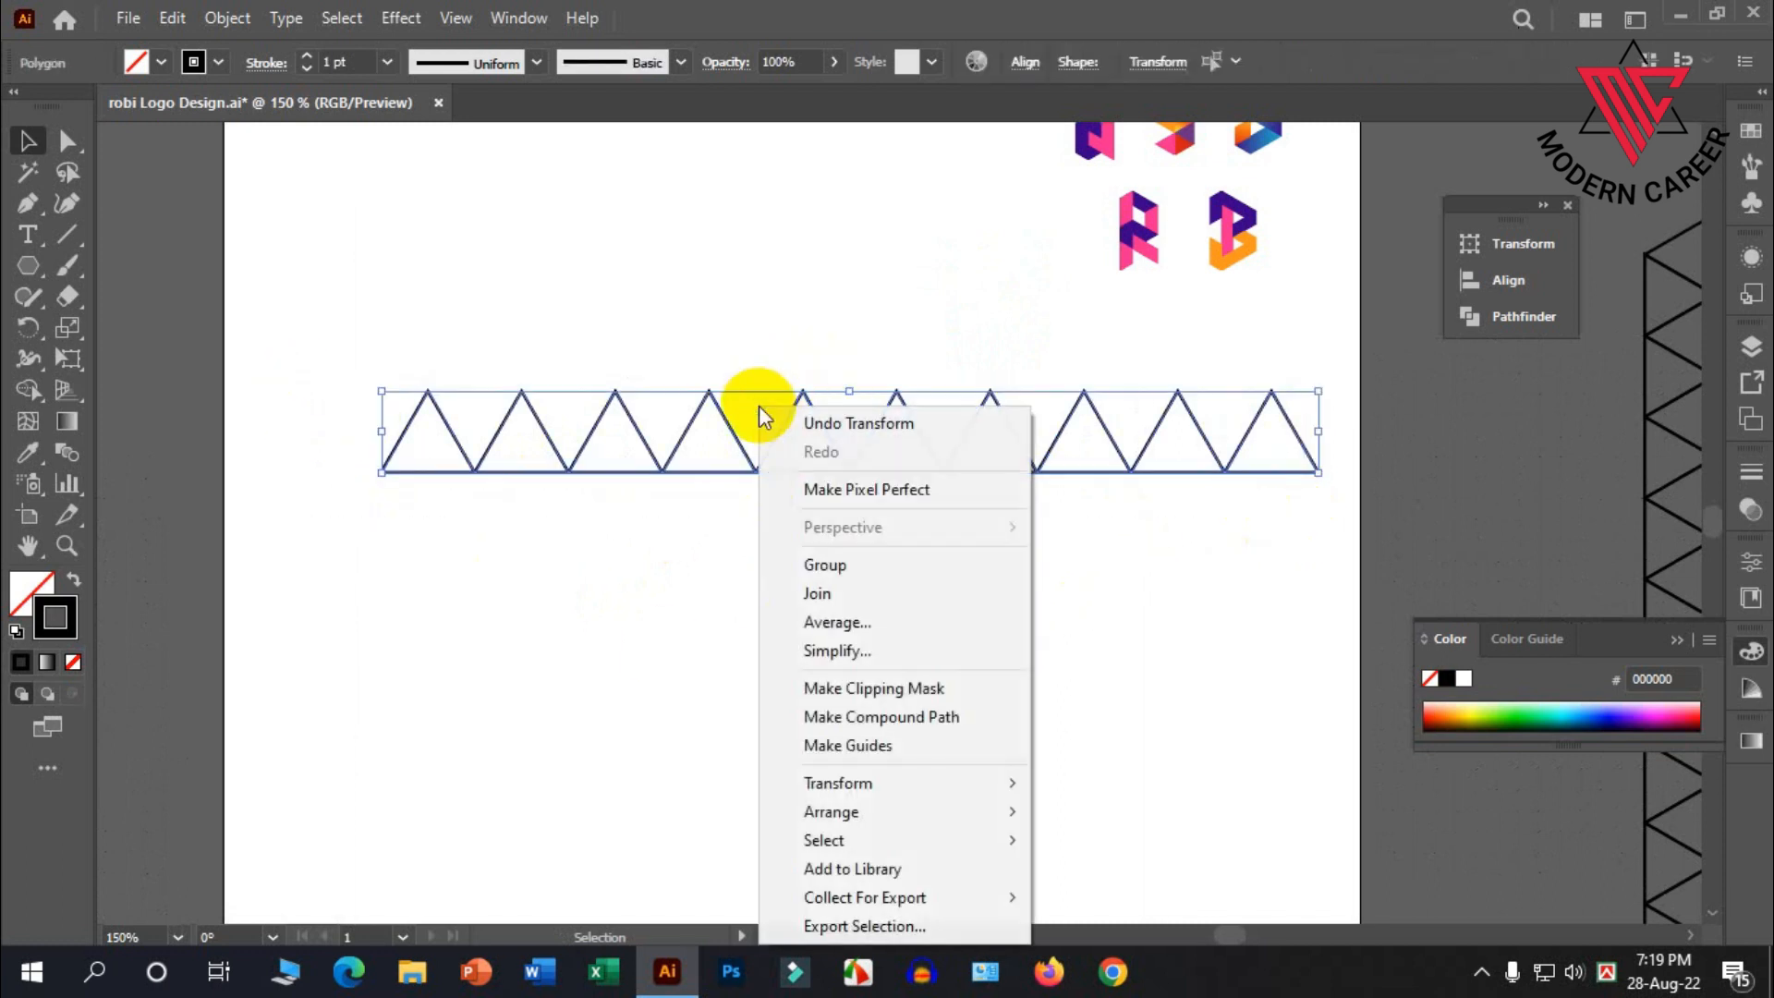
left_click(840, 564)
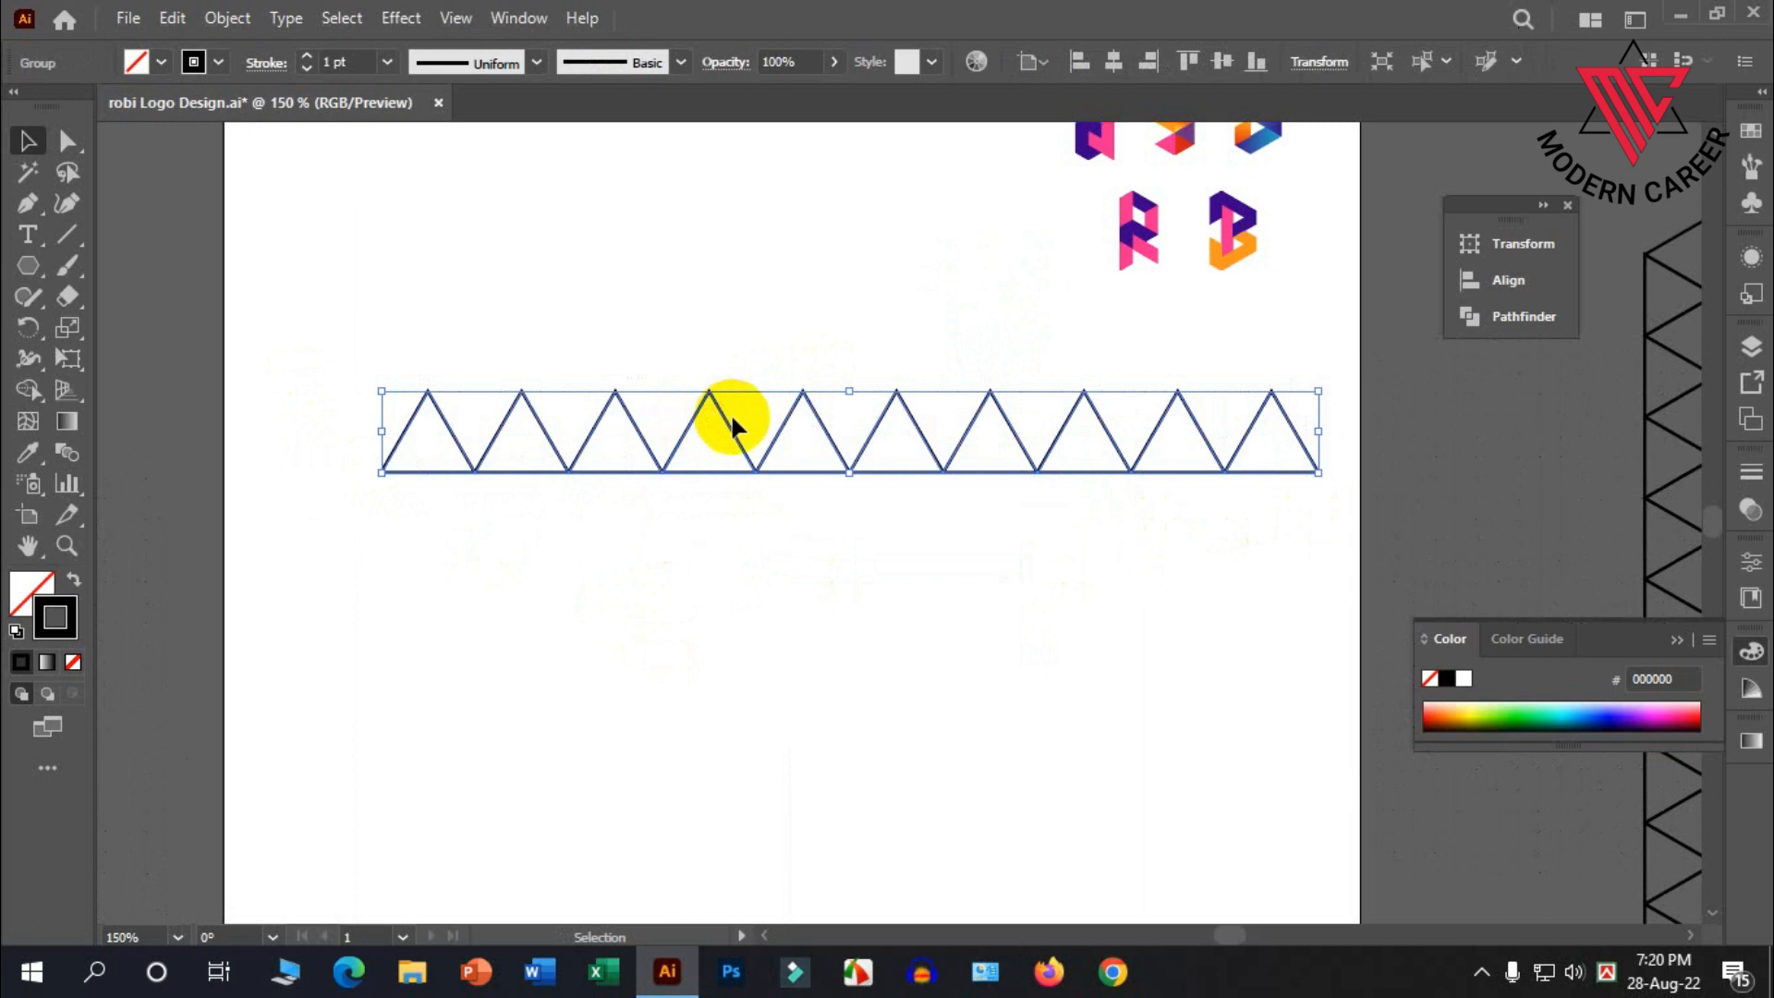
Duplicate the triangle row offset half a triangle to the left and reflect the copy across the horizontal axis
left_click_drag(722, 413, 681, 408)
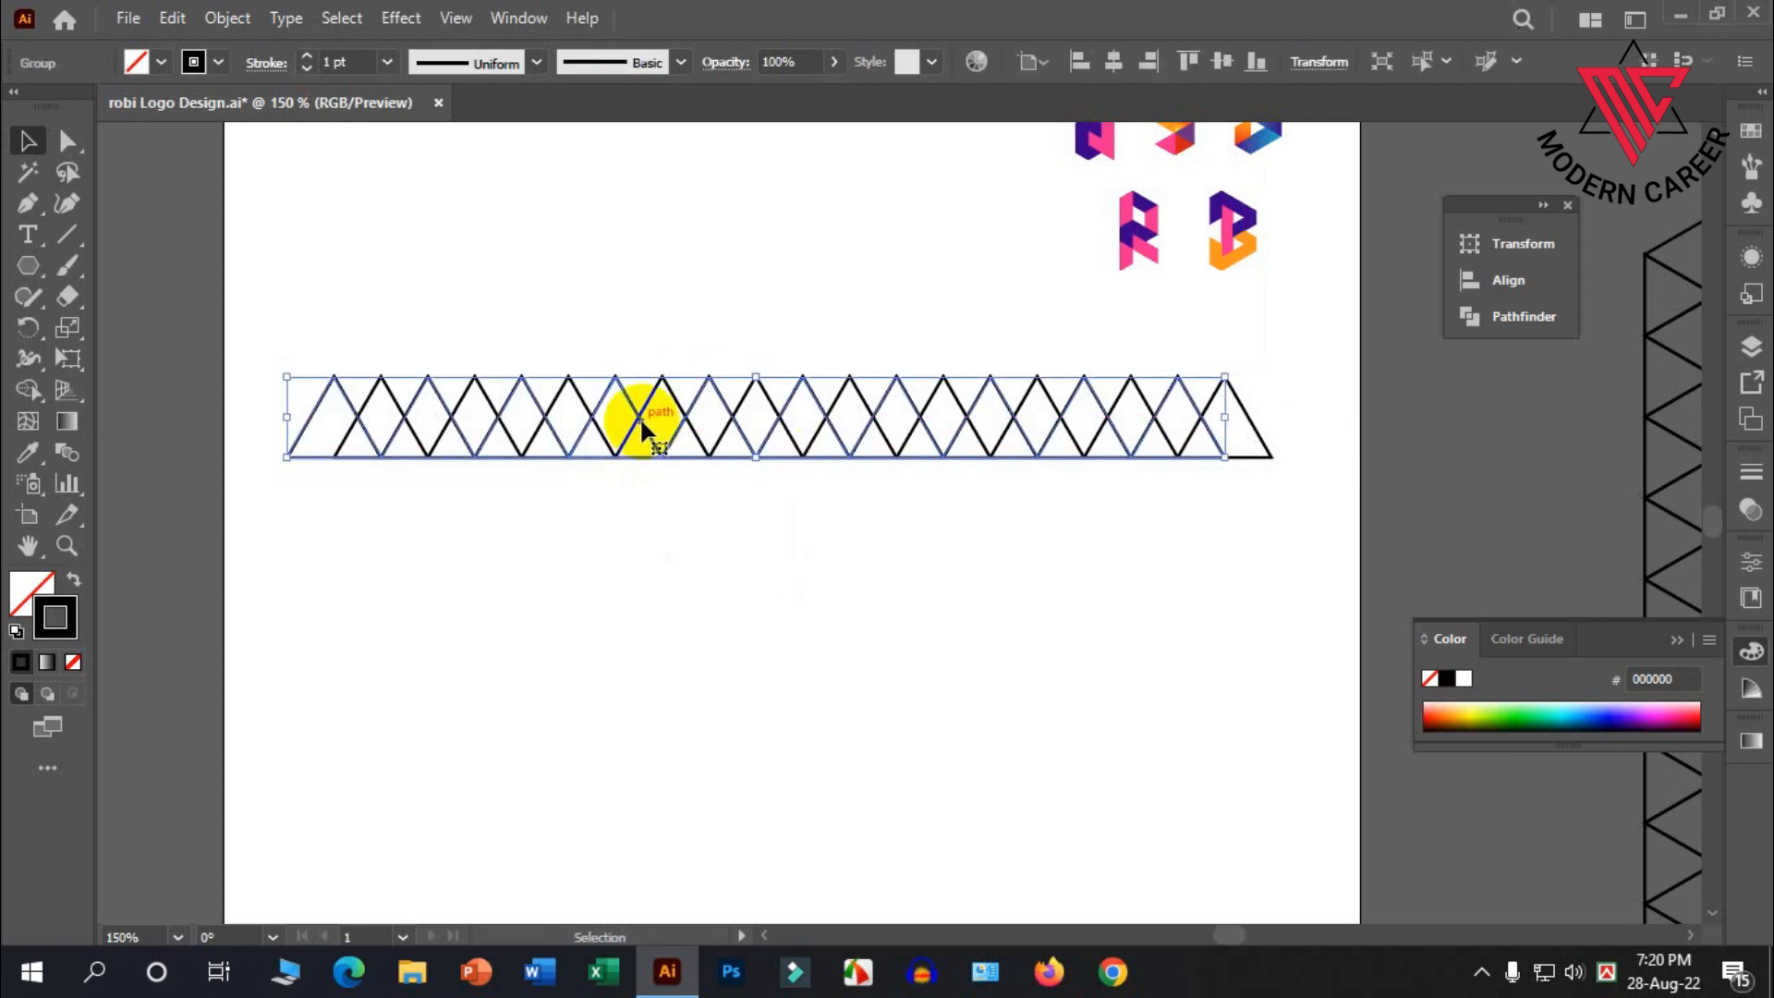
left_click(614, 541)
left_click(636, 415)
right_click(628, 408)
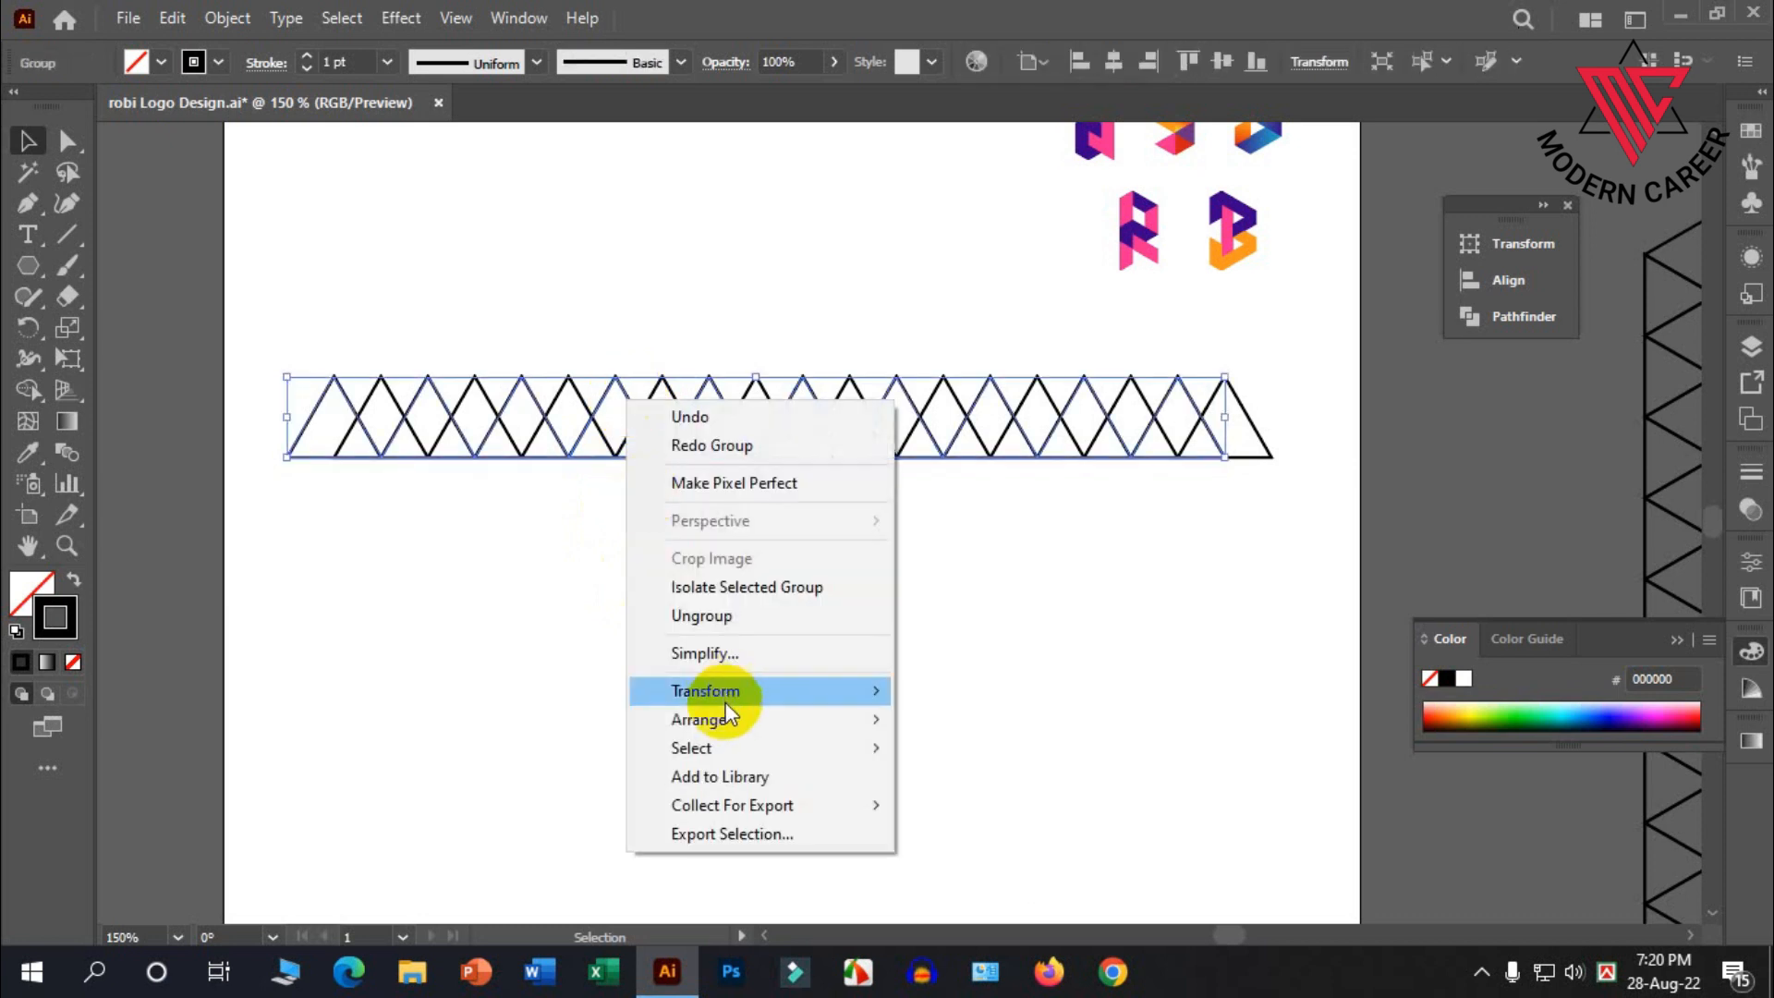
mouse_move(712, 693)
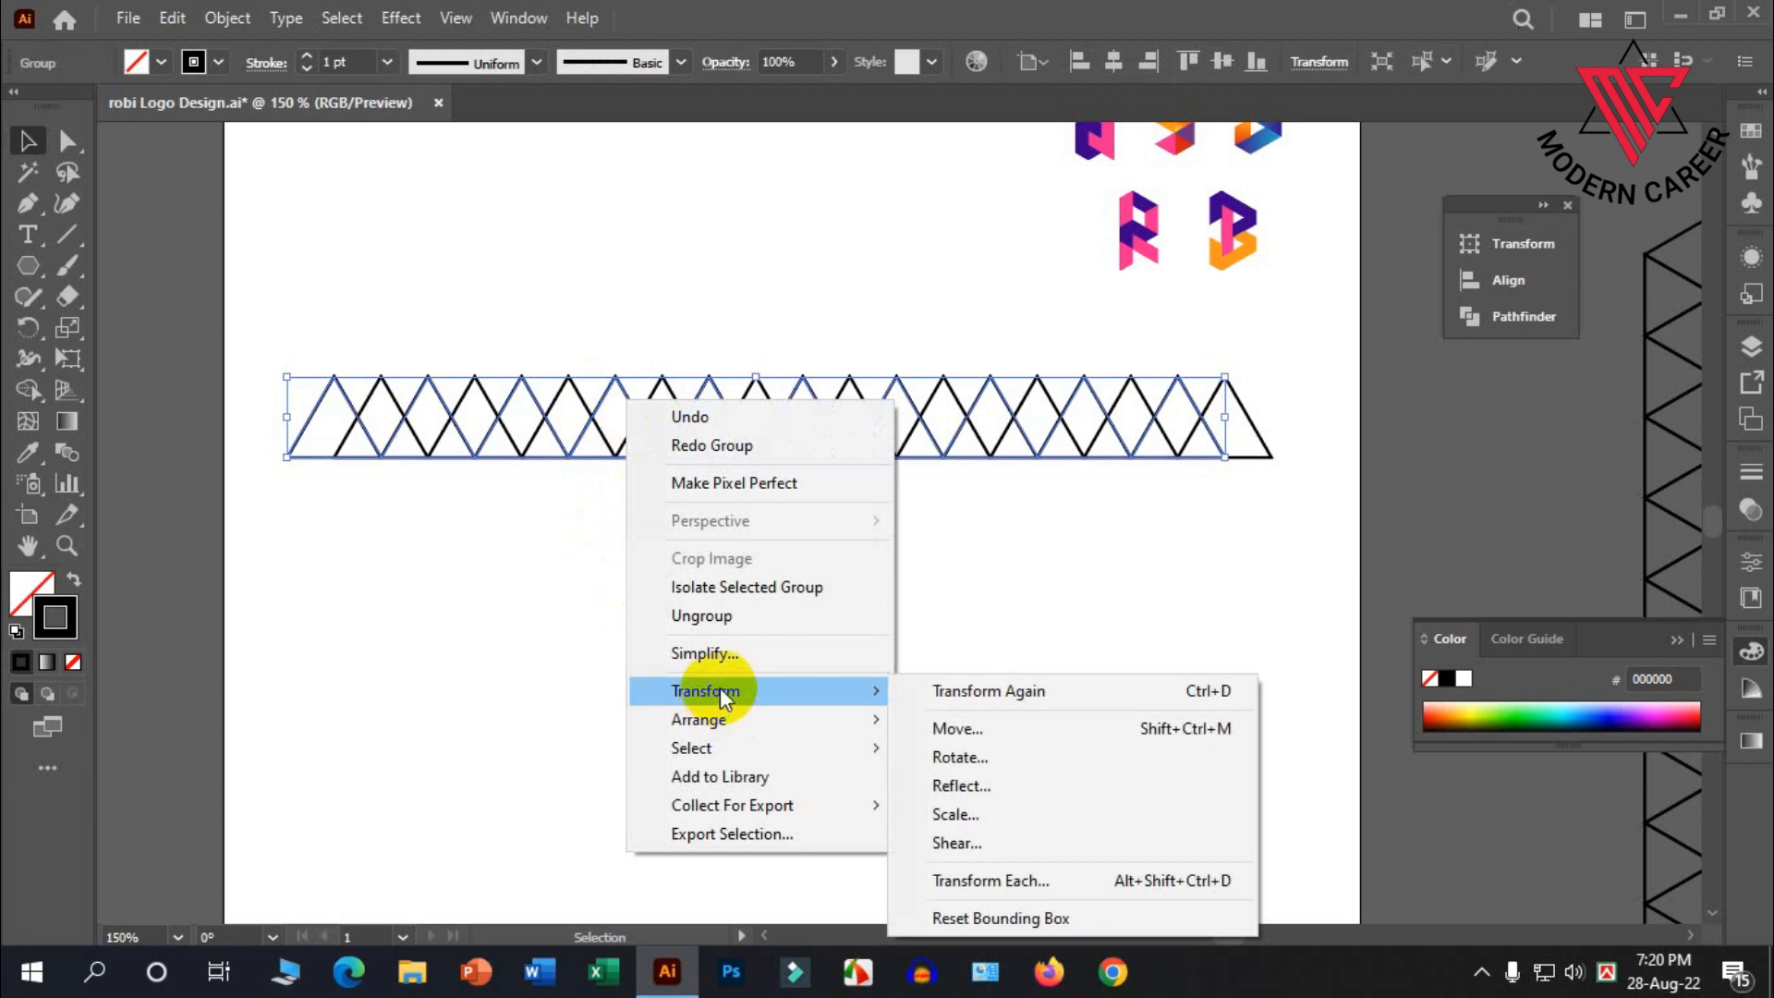
left_click(961, 785)
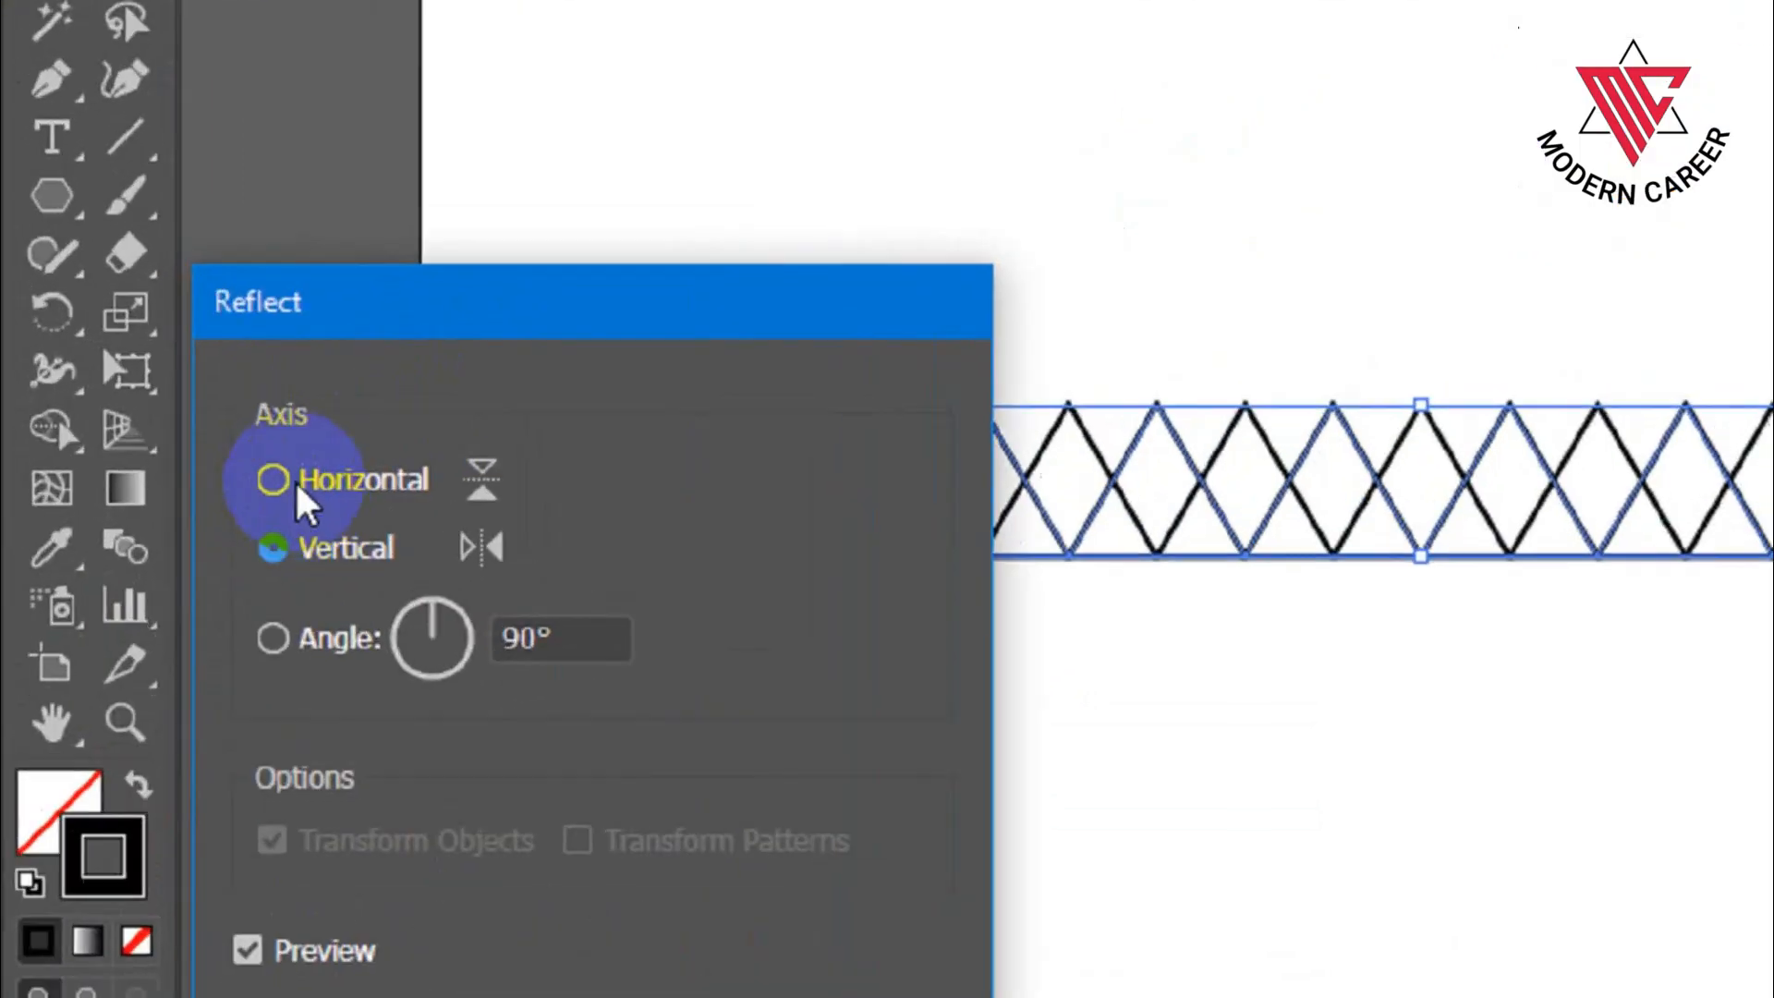
left_click(146, 417)
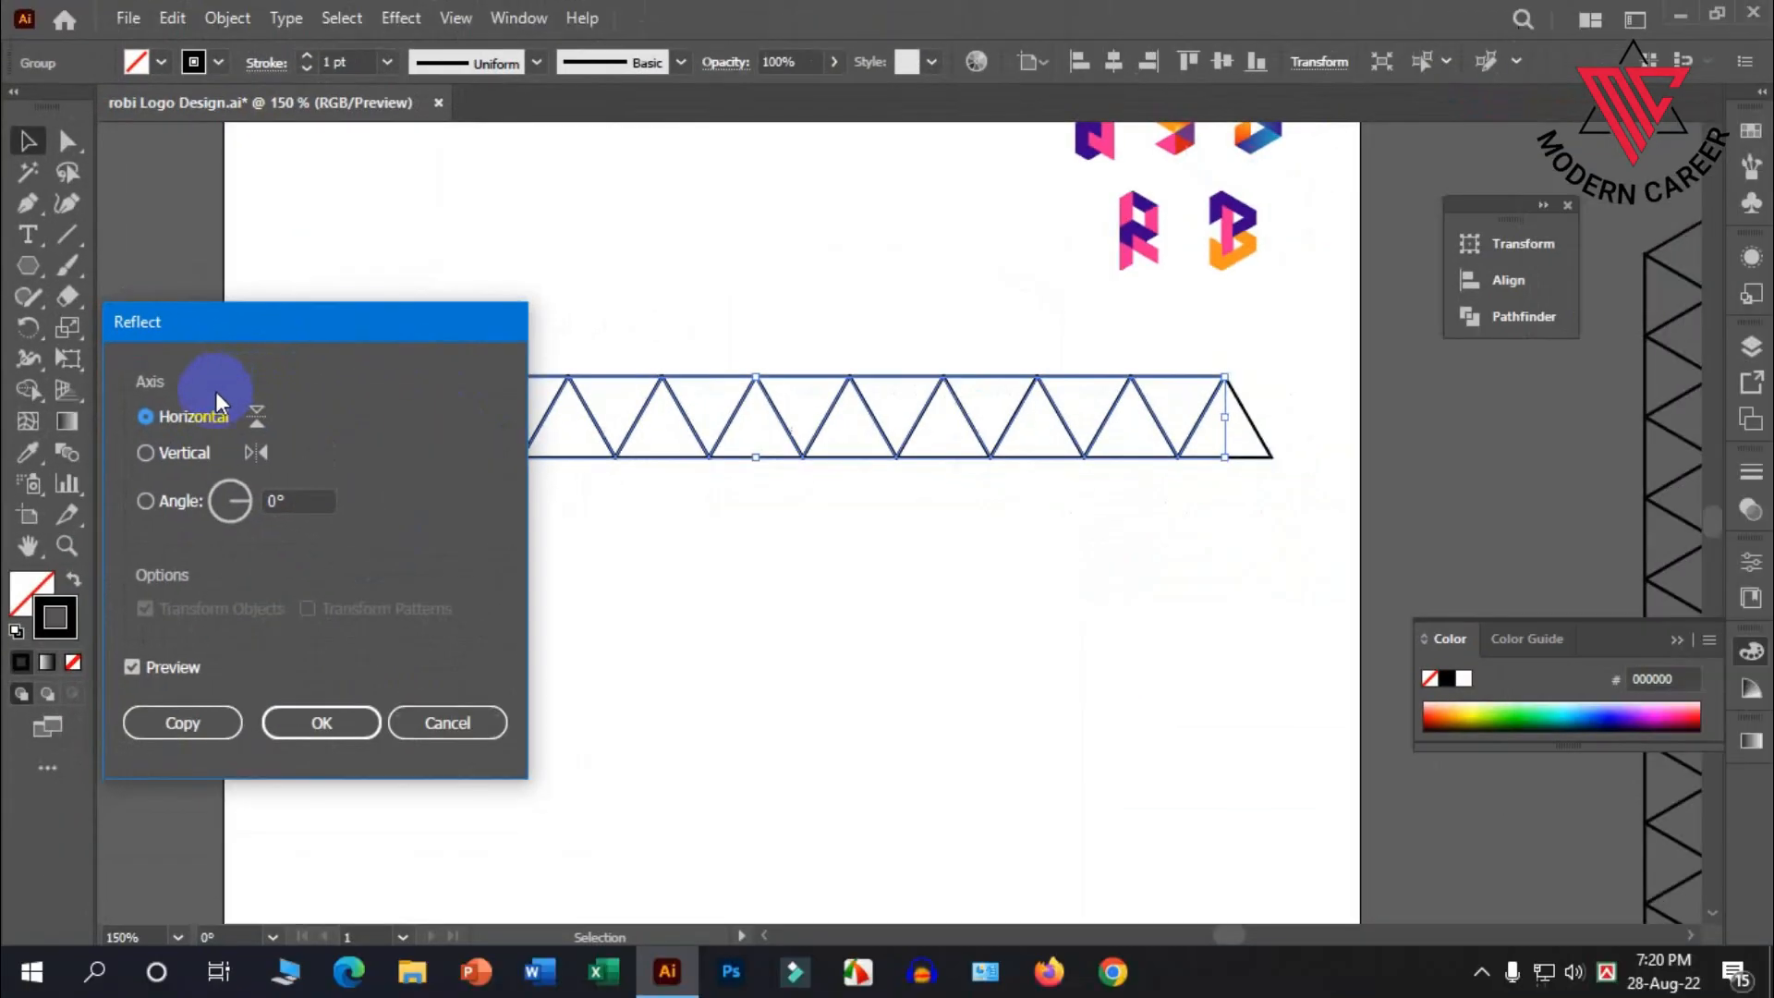
left_click(290, 731)
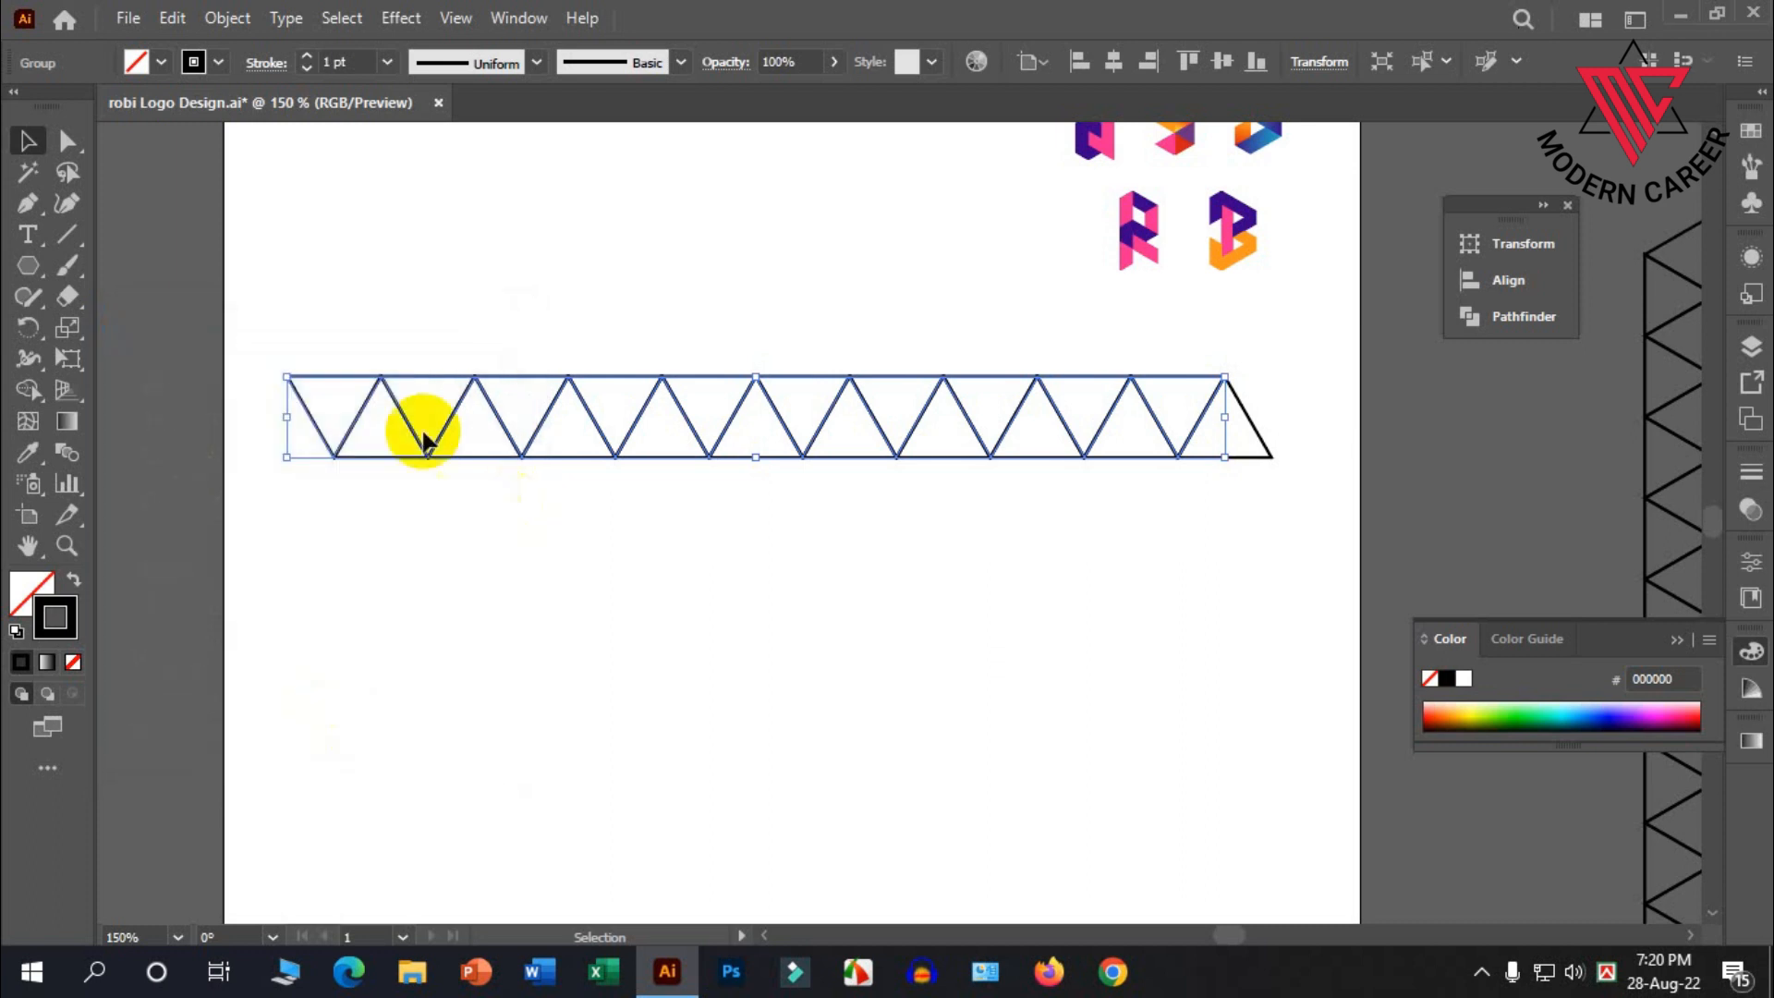
Select the upright and the reflected triangle rows and group them into one strip
left_click(960, 568)
left_click_drag(707, 381, 705, 377)
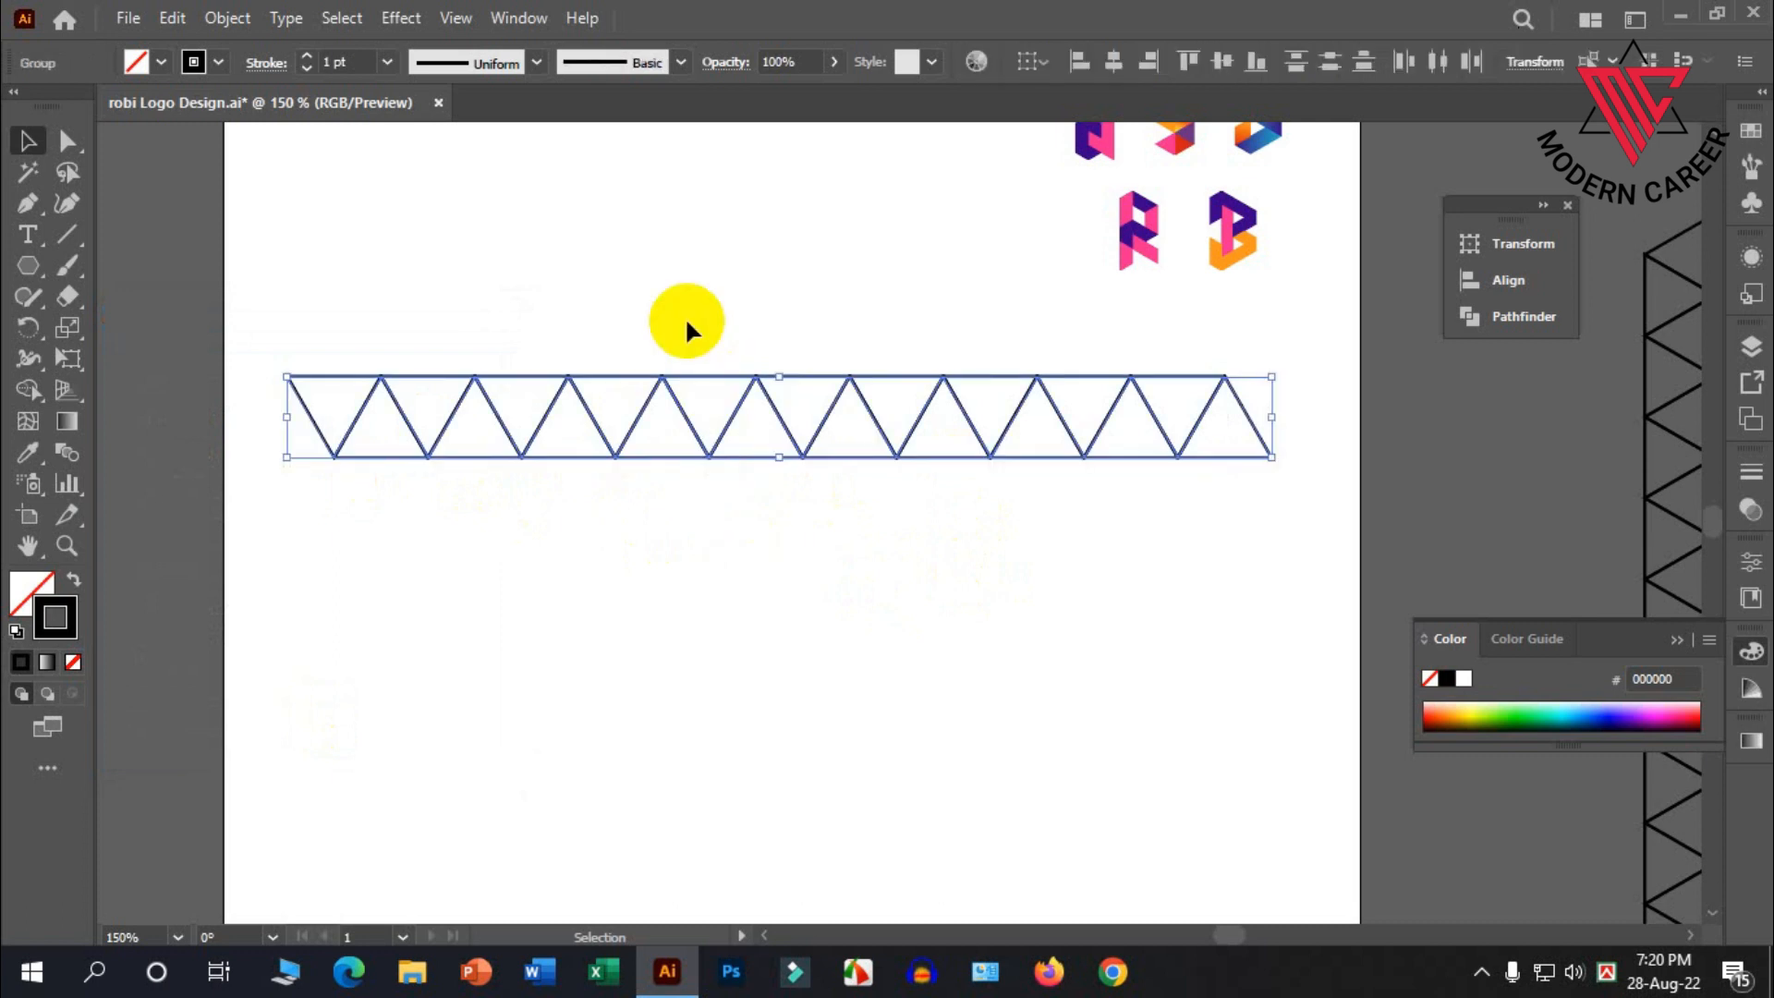
right_click(639, 407)
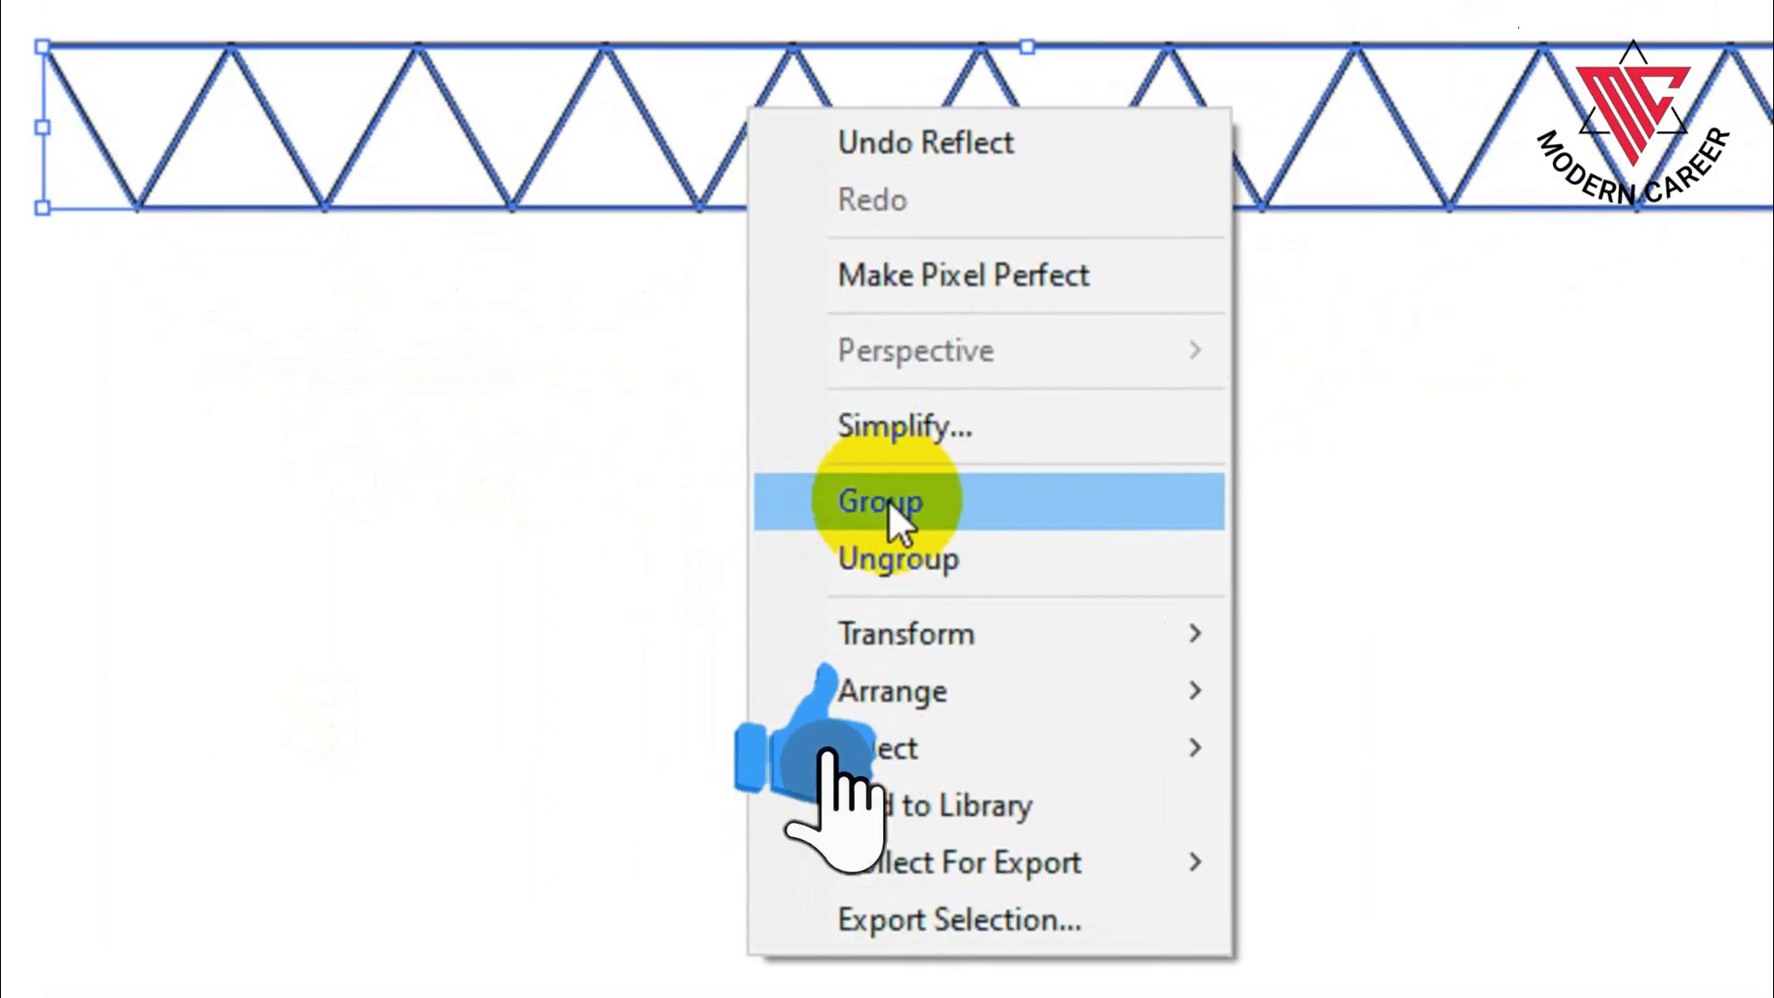
left_click(708, 604)
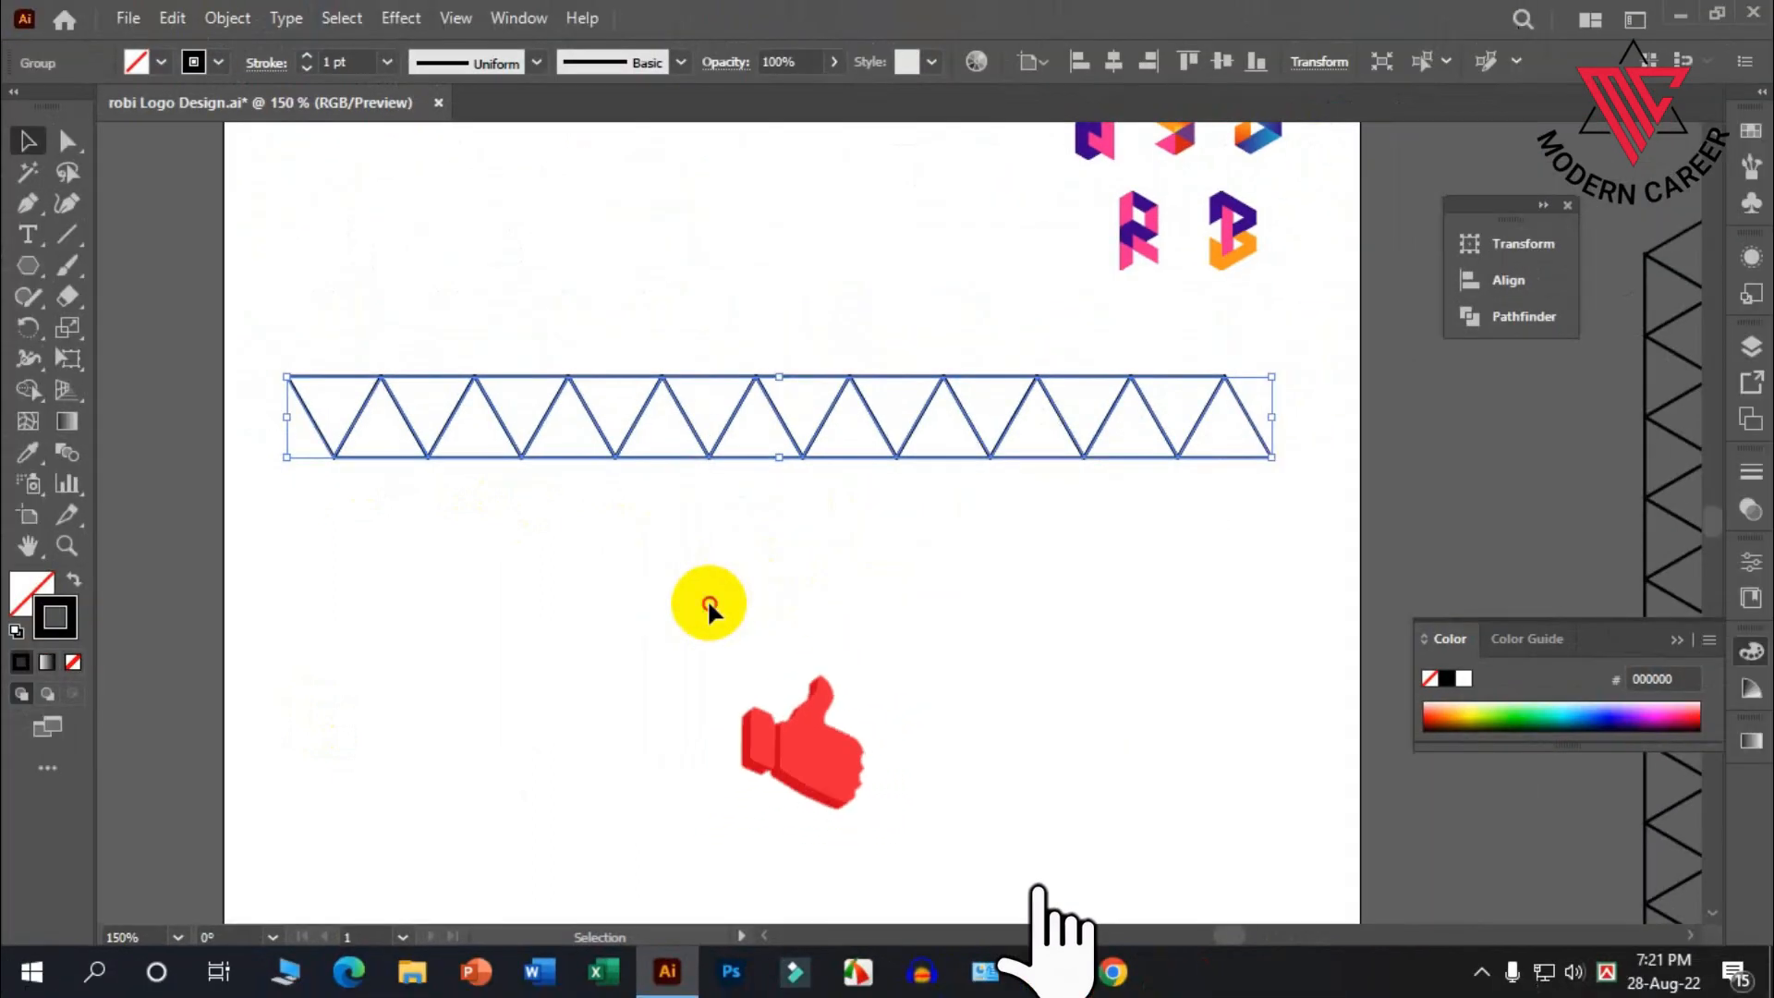
Place a copy of the grouped triangle strip directly below the original with their edges touching
left_click(887, 499)
left_click_drag(736, 405, 796, 506)
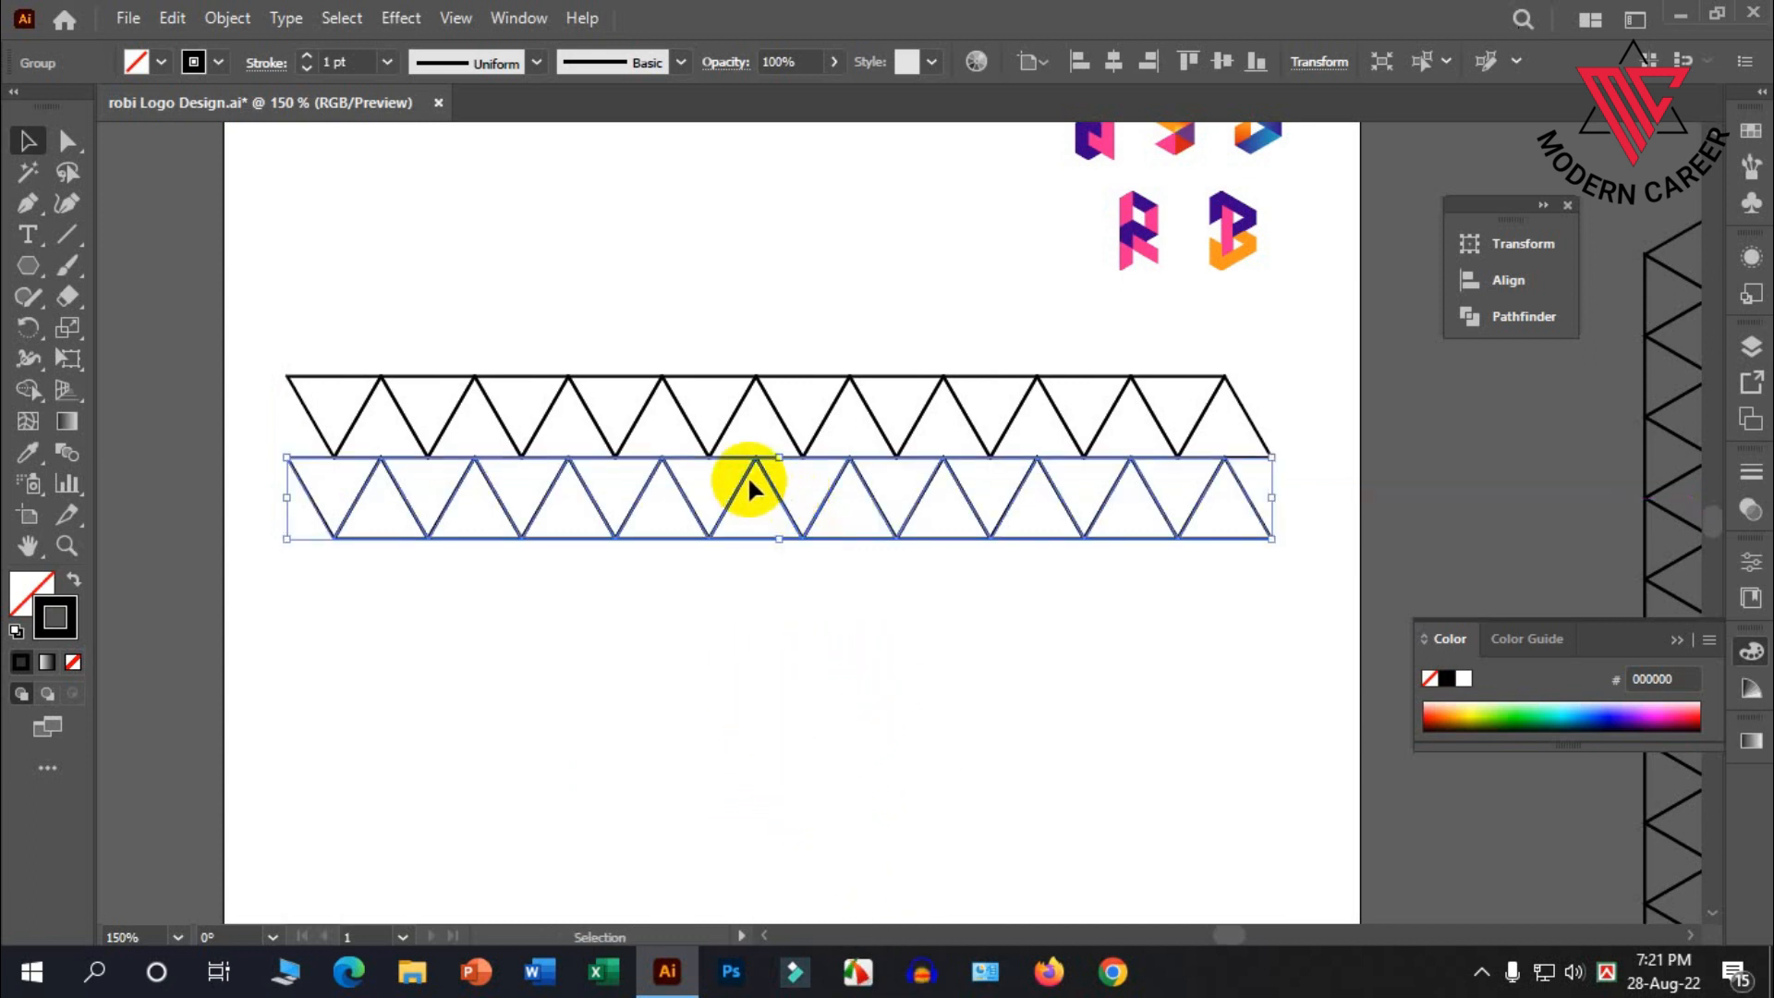
Reflect the lower triangle strip across the horizontal axis so it mirrors the upper strip
right_click(751, 488)
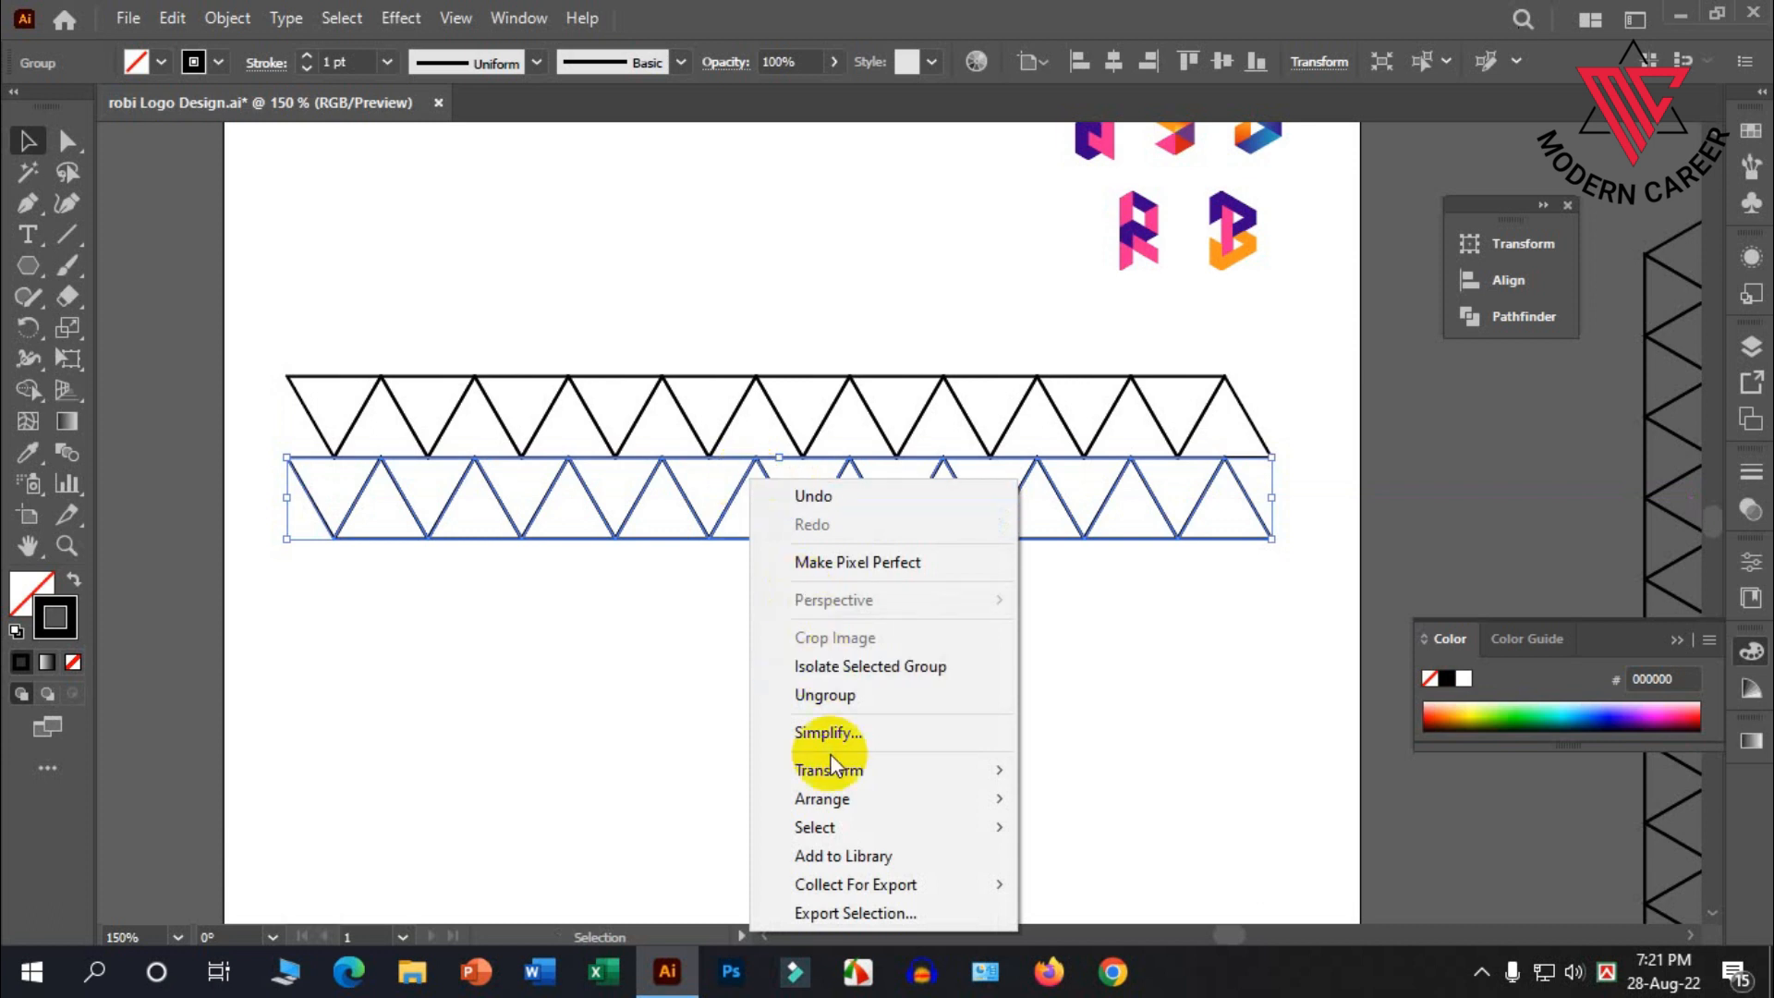
mouse_move(823, 771)
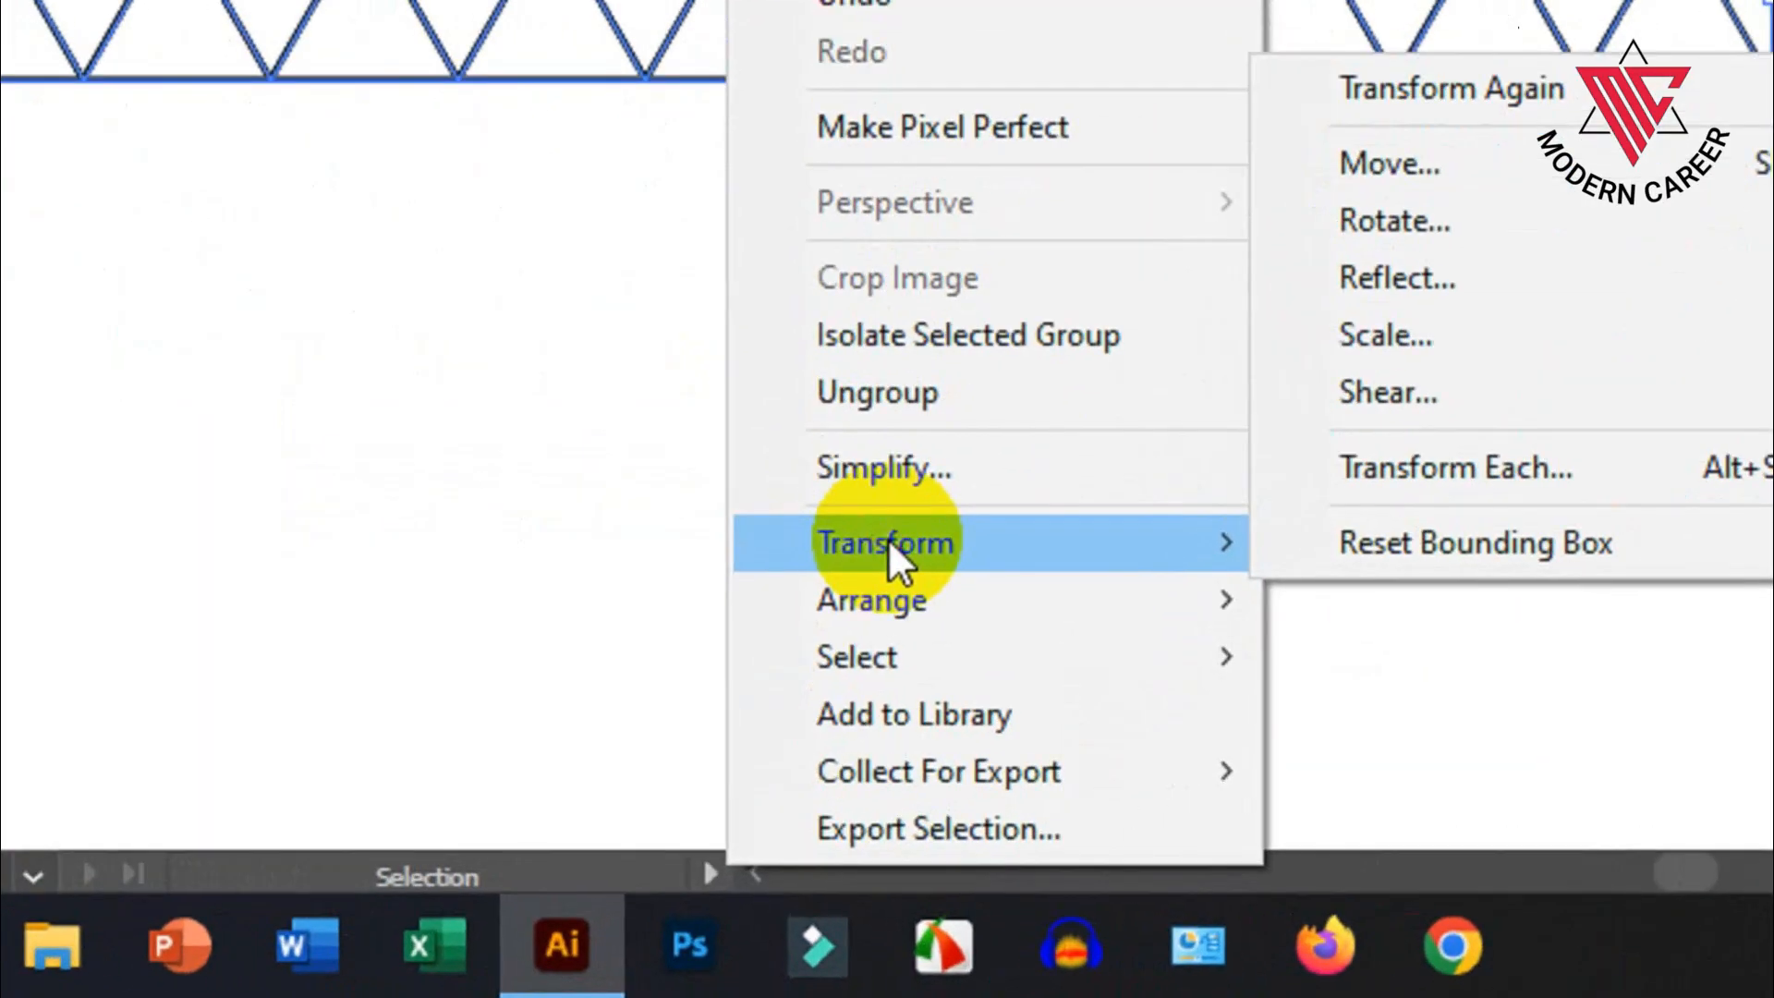
left_click(1326, 275)
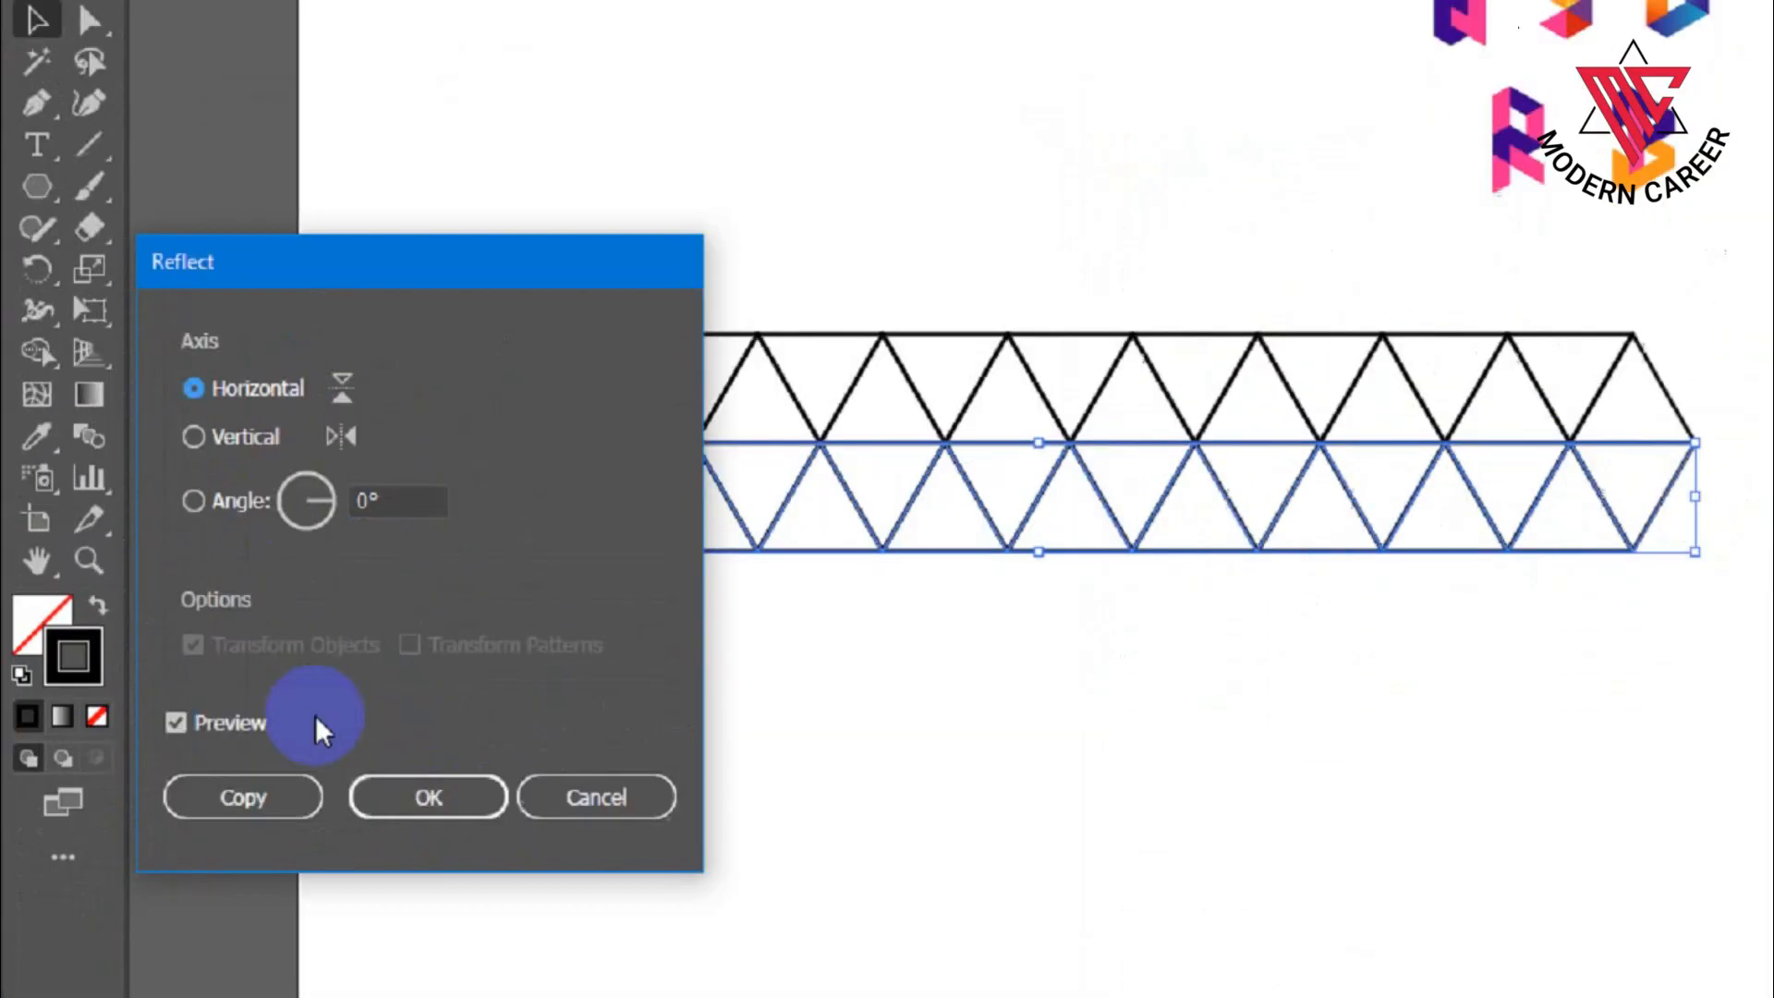
left_click(329, 720)
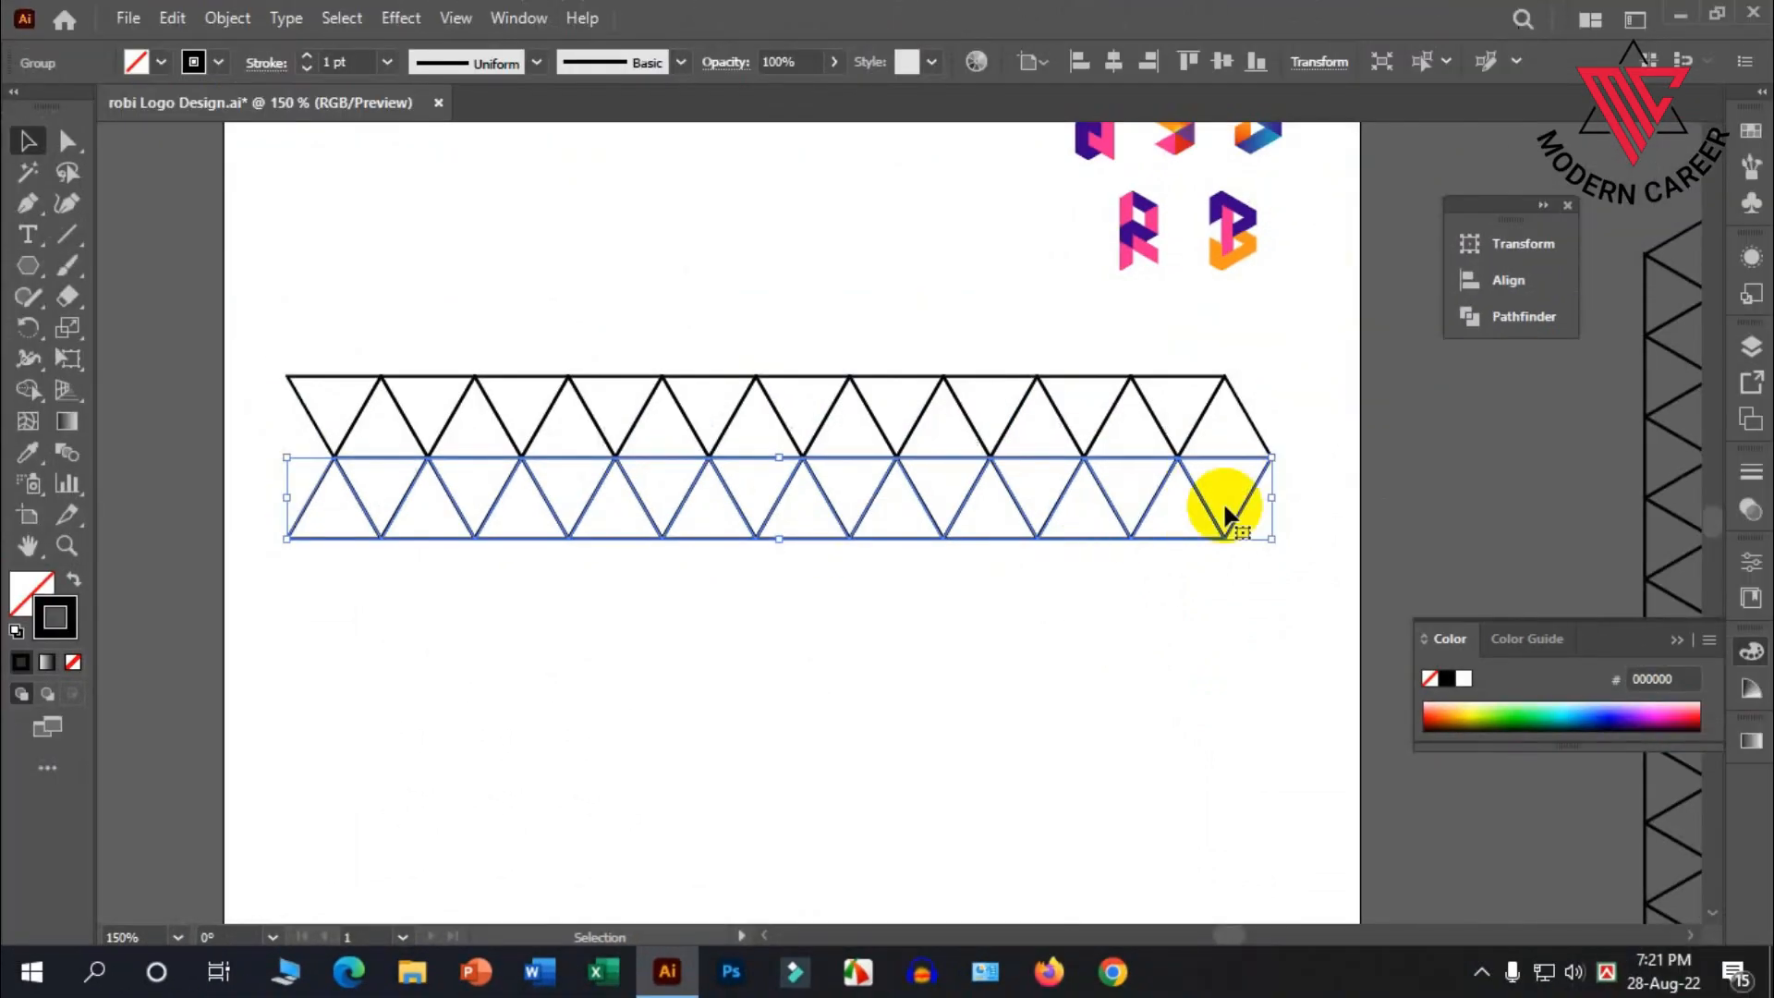
left_click(1068, 668)
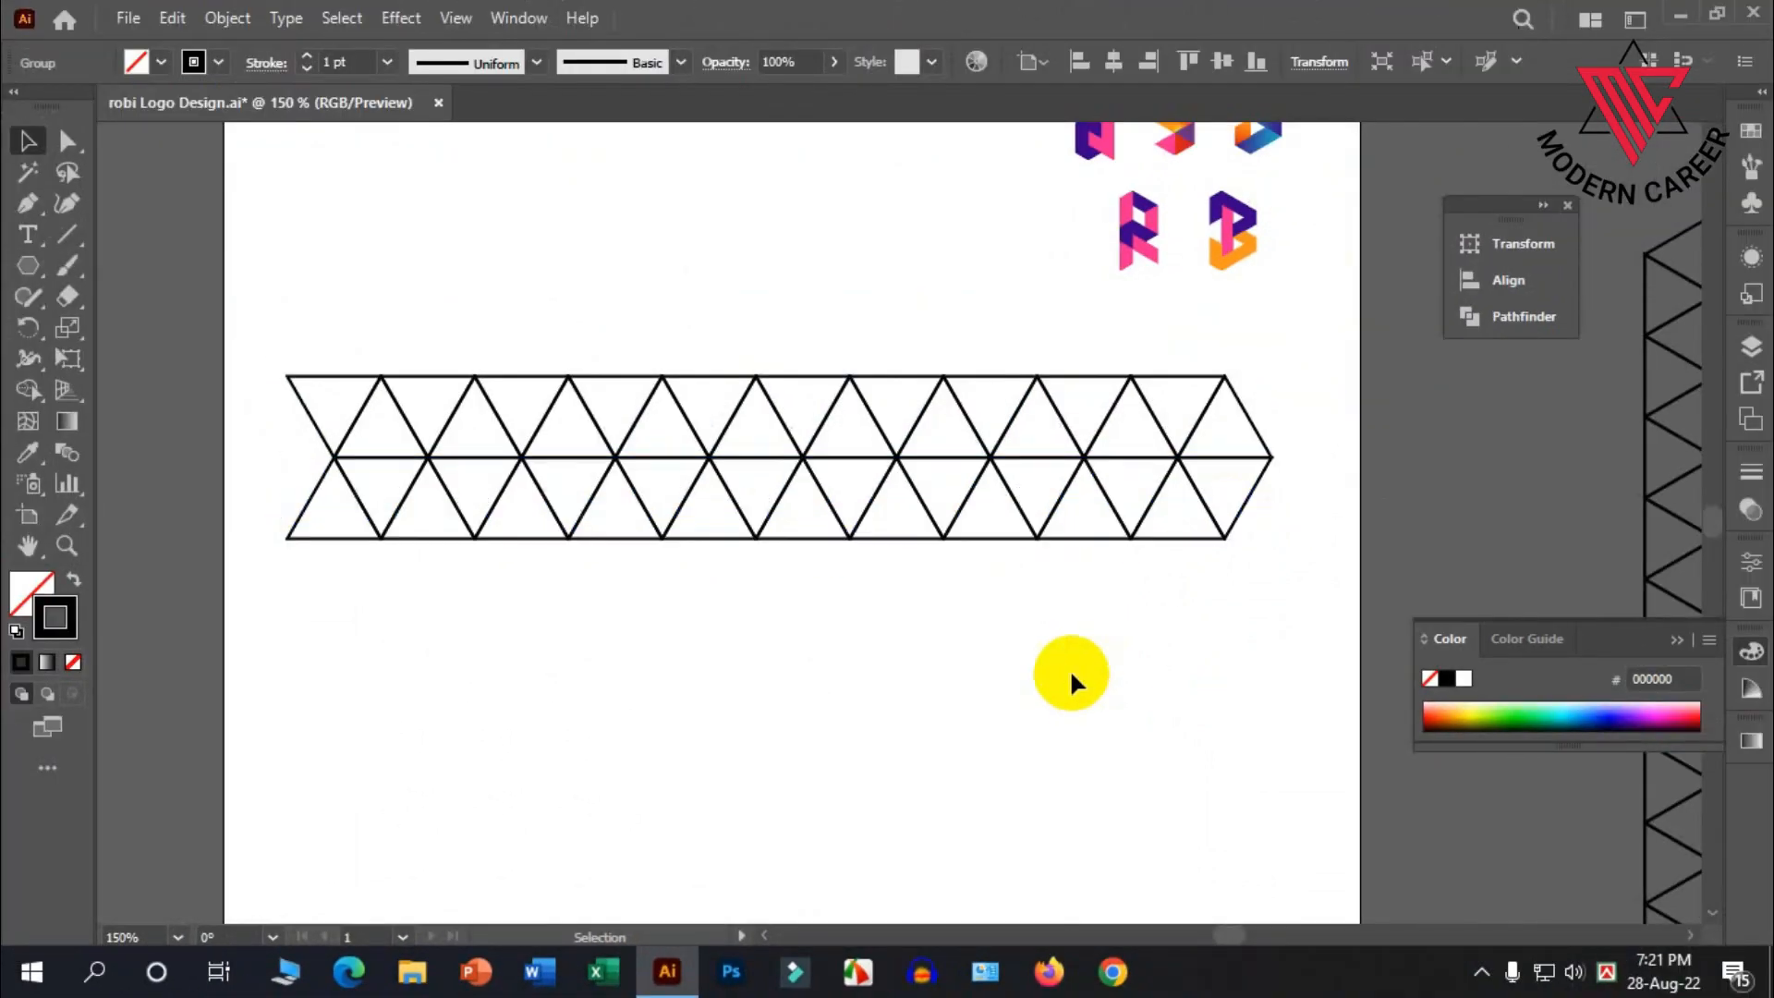
Select both triangle strips and ungroup them
scroll(1068, 667, "up", 1)
left_click_drag(1070, 664, 889, 370)
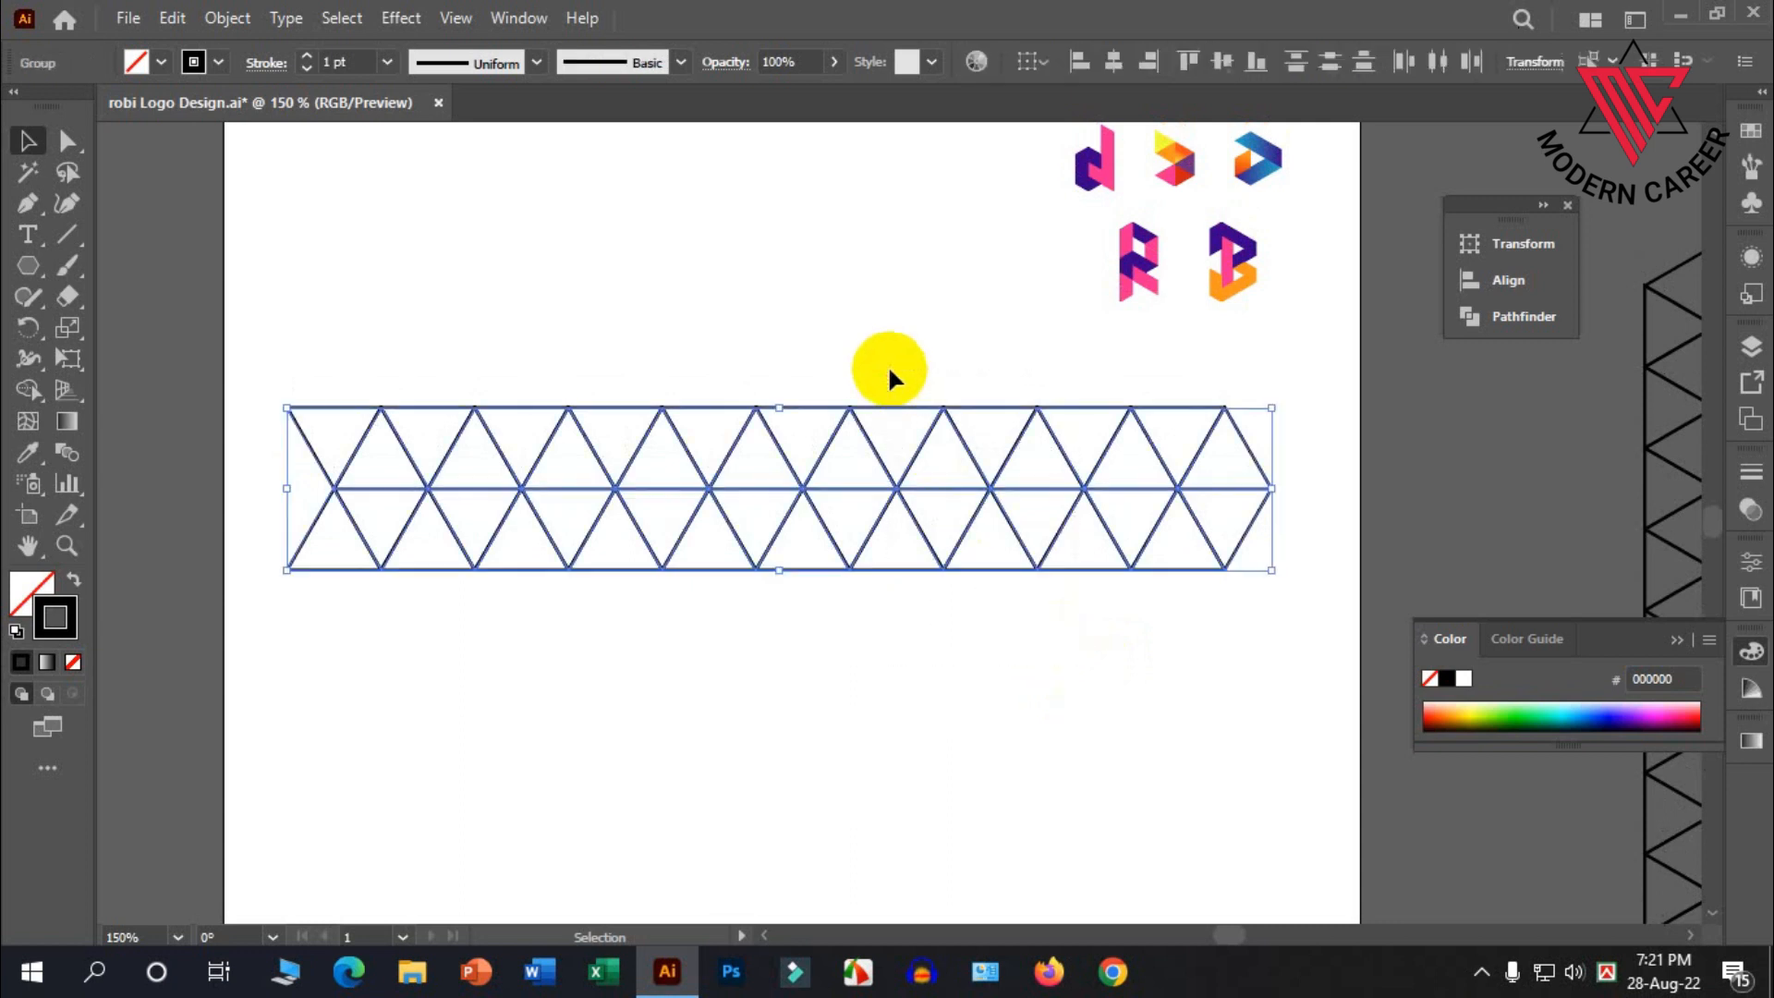
right_click(831, 438)
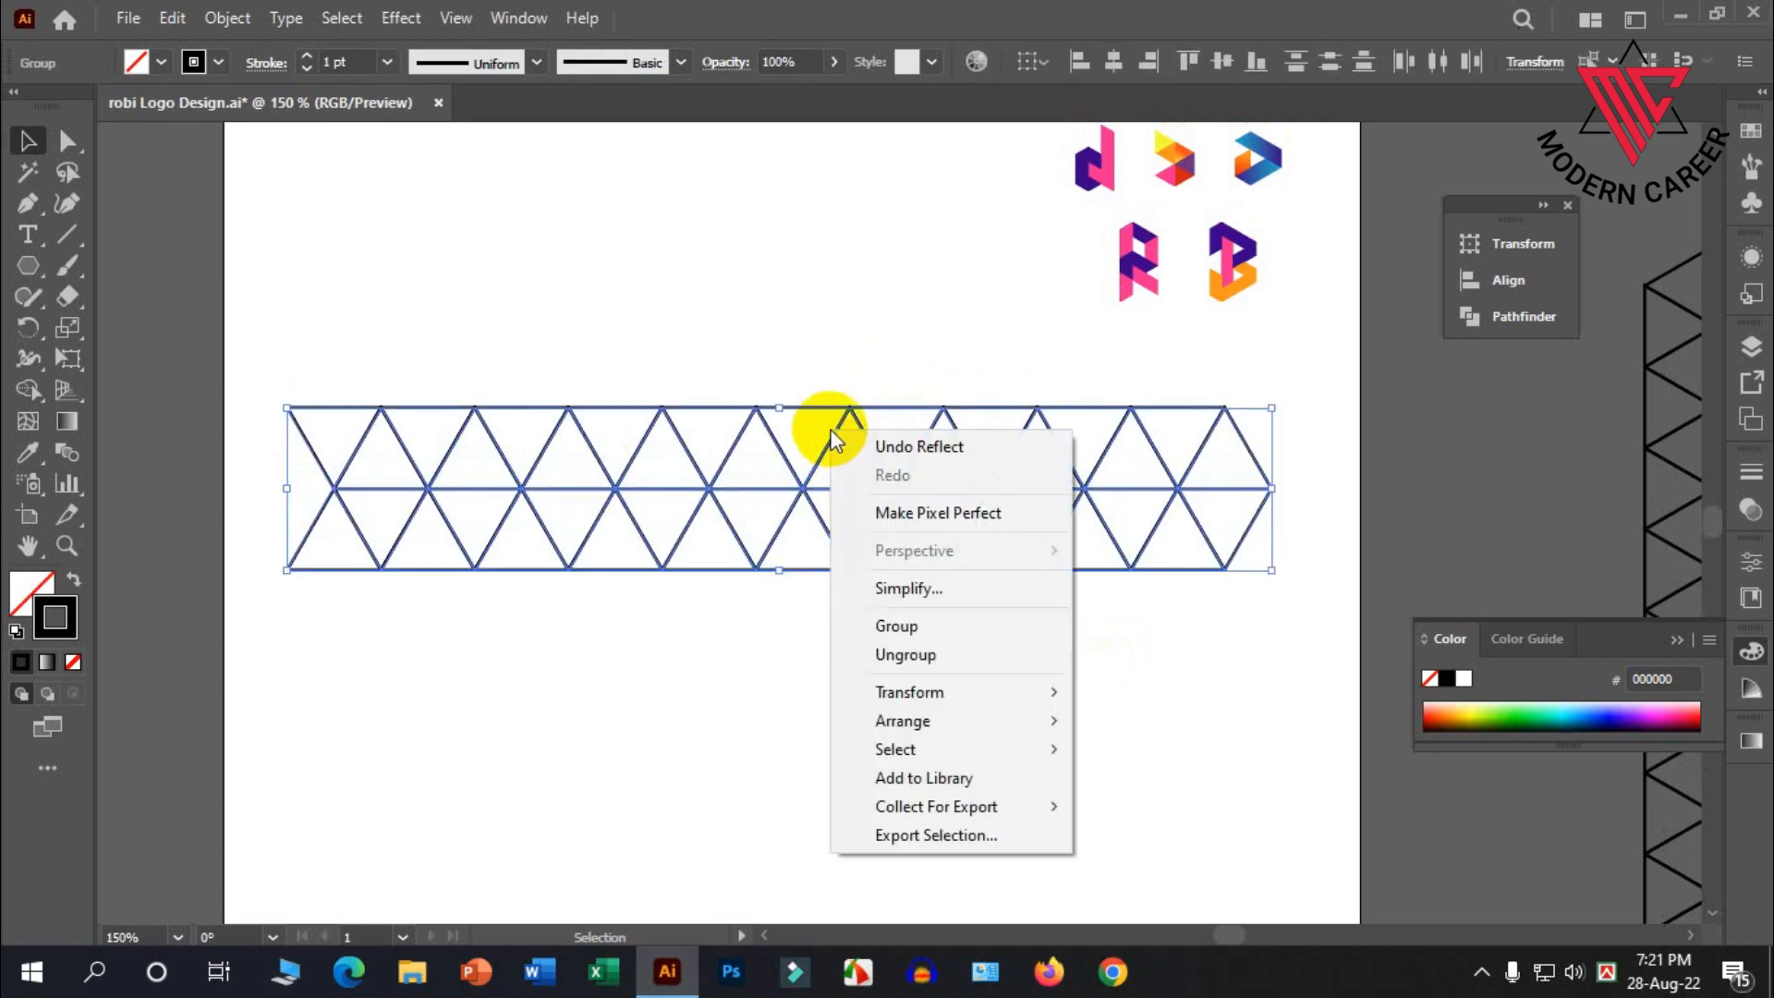
left_click(907, 653)
left_click(789, 610)
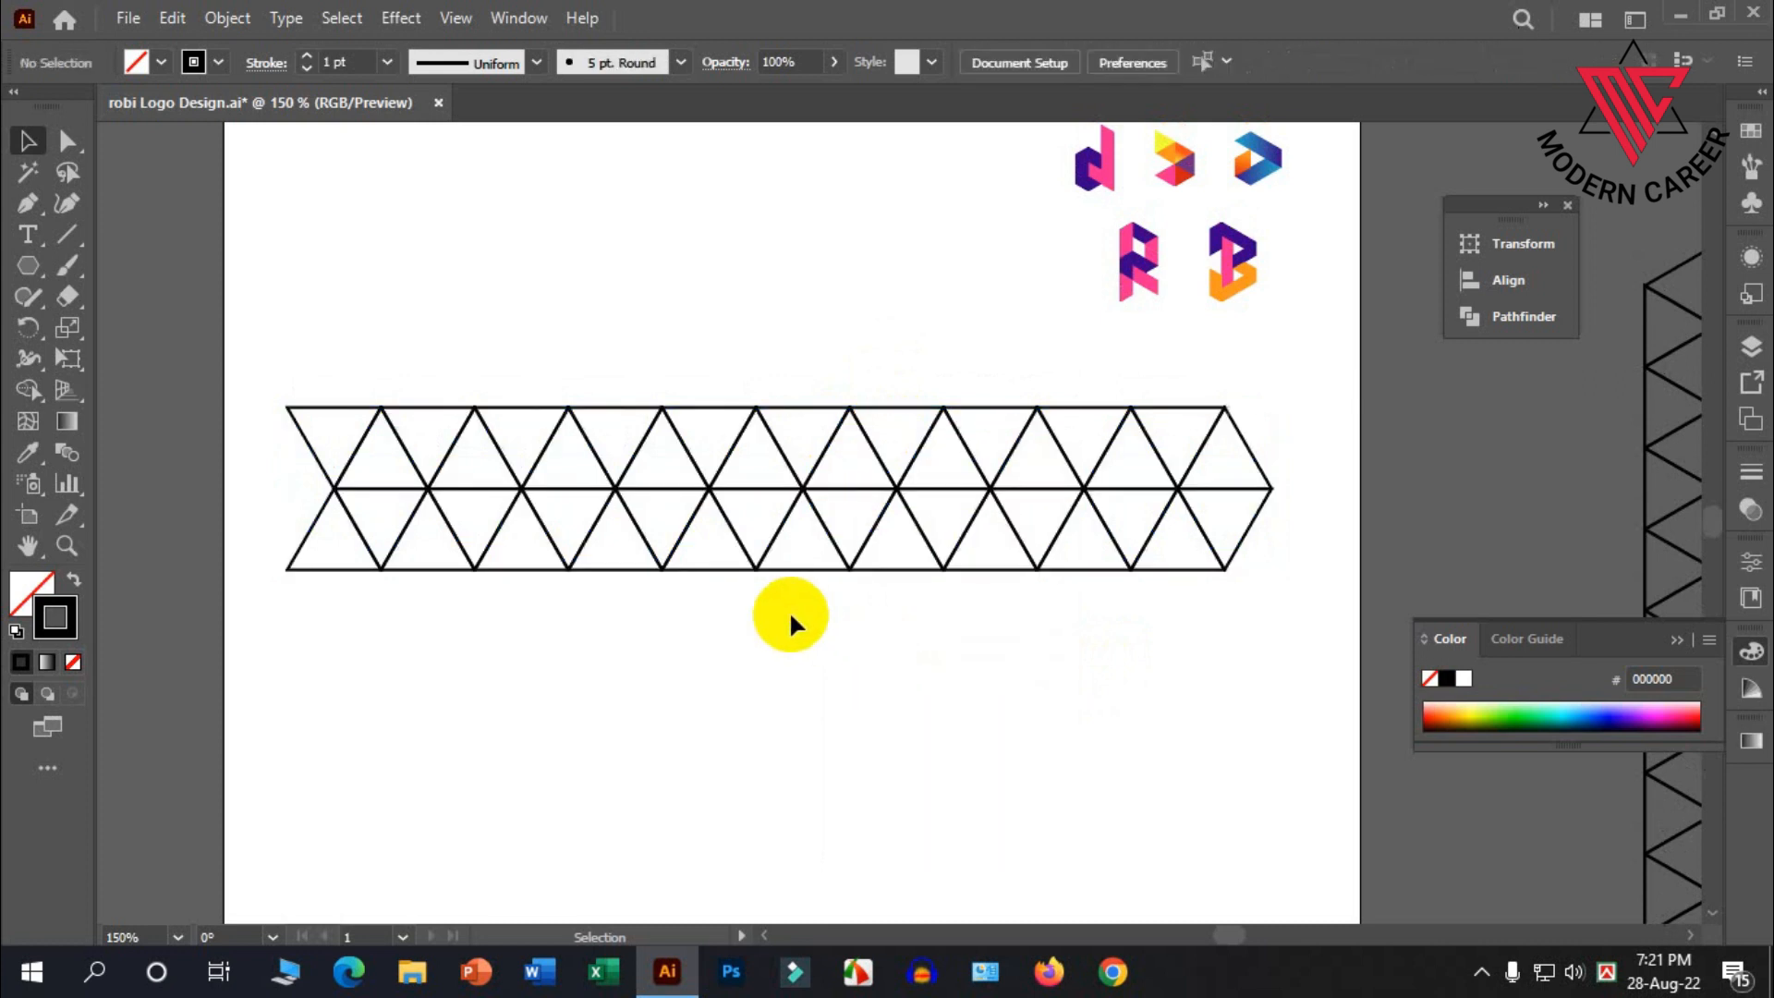
Copy the two mirrored strips directly below themselves with edges touching, and repeat the duplication three more times to form a tall grid
scroll(788, 610, "down", 2)
scroll(805, 609, "down", 1)
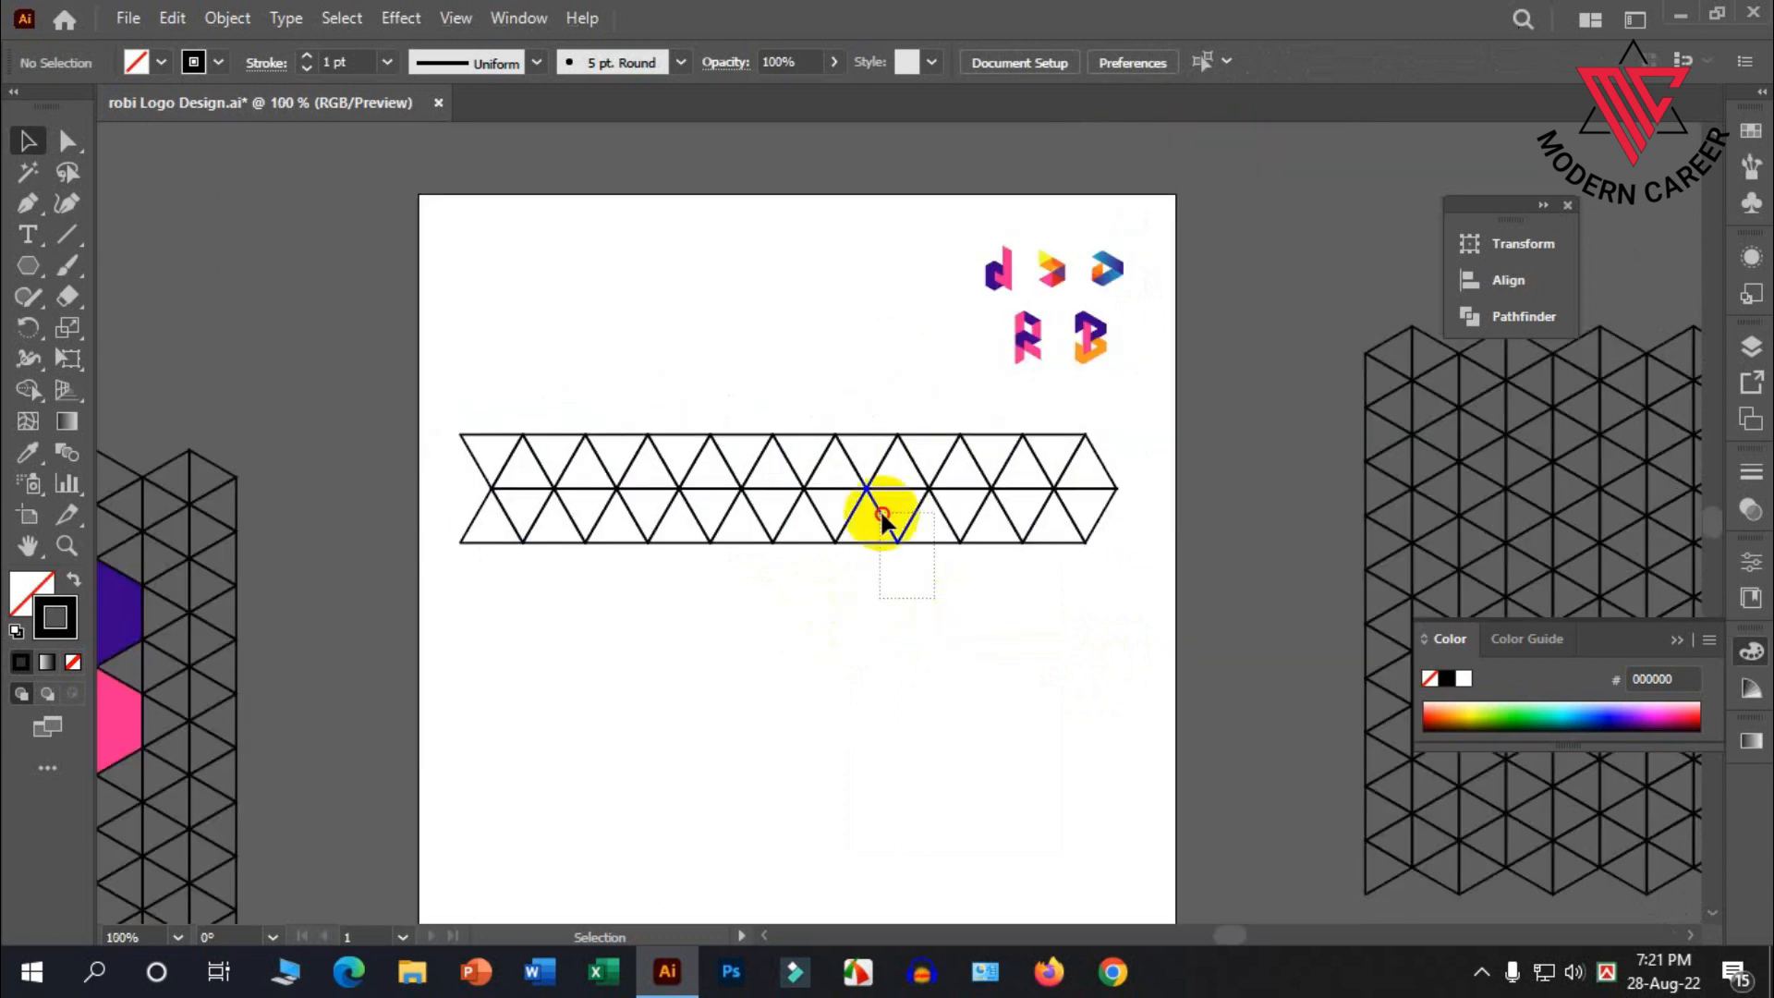
left_click(827, 496)
left_click_drag(843, 494, 844, 599)
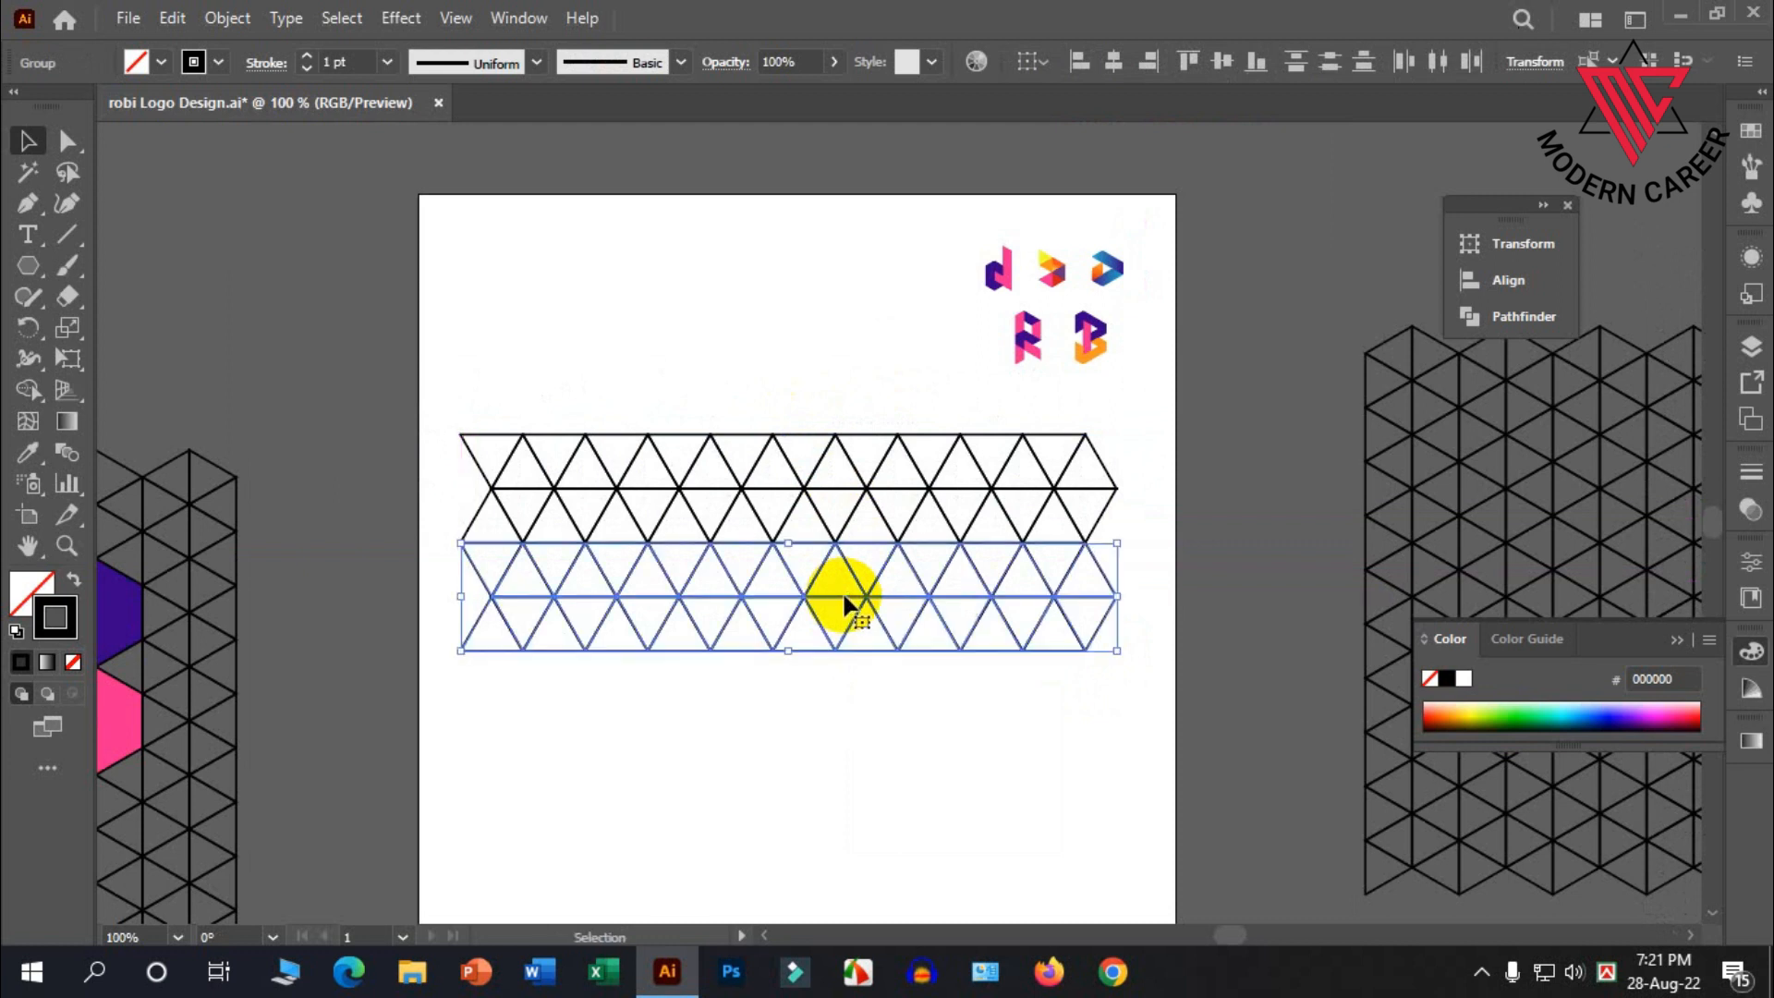
key("ctrl+d")
key("ctrl+d")
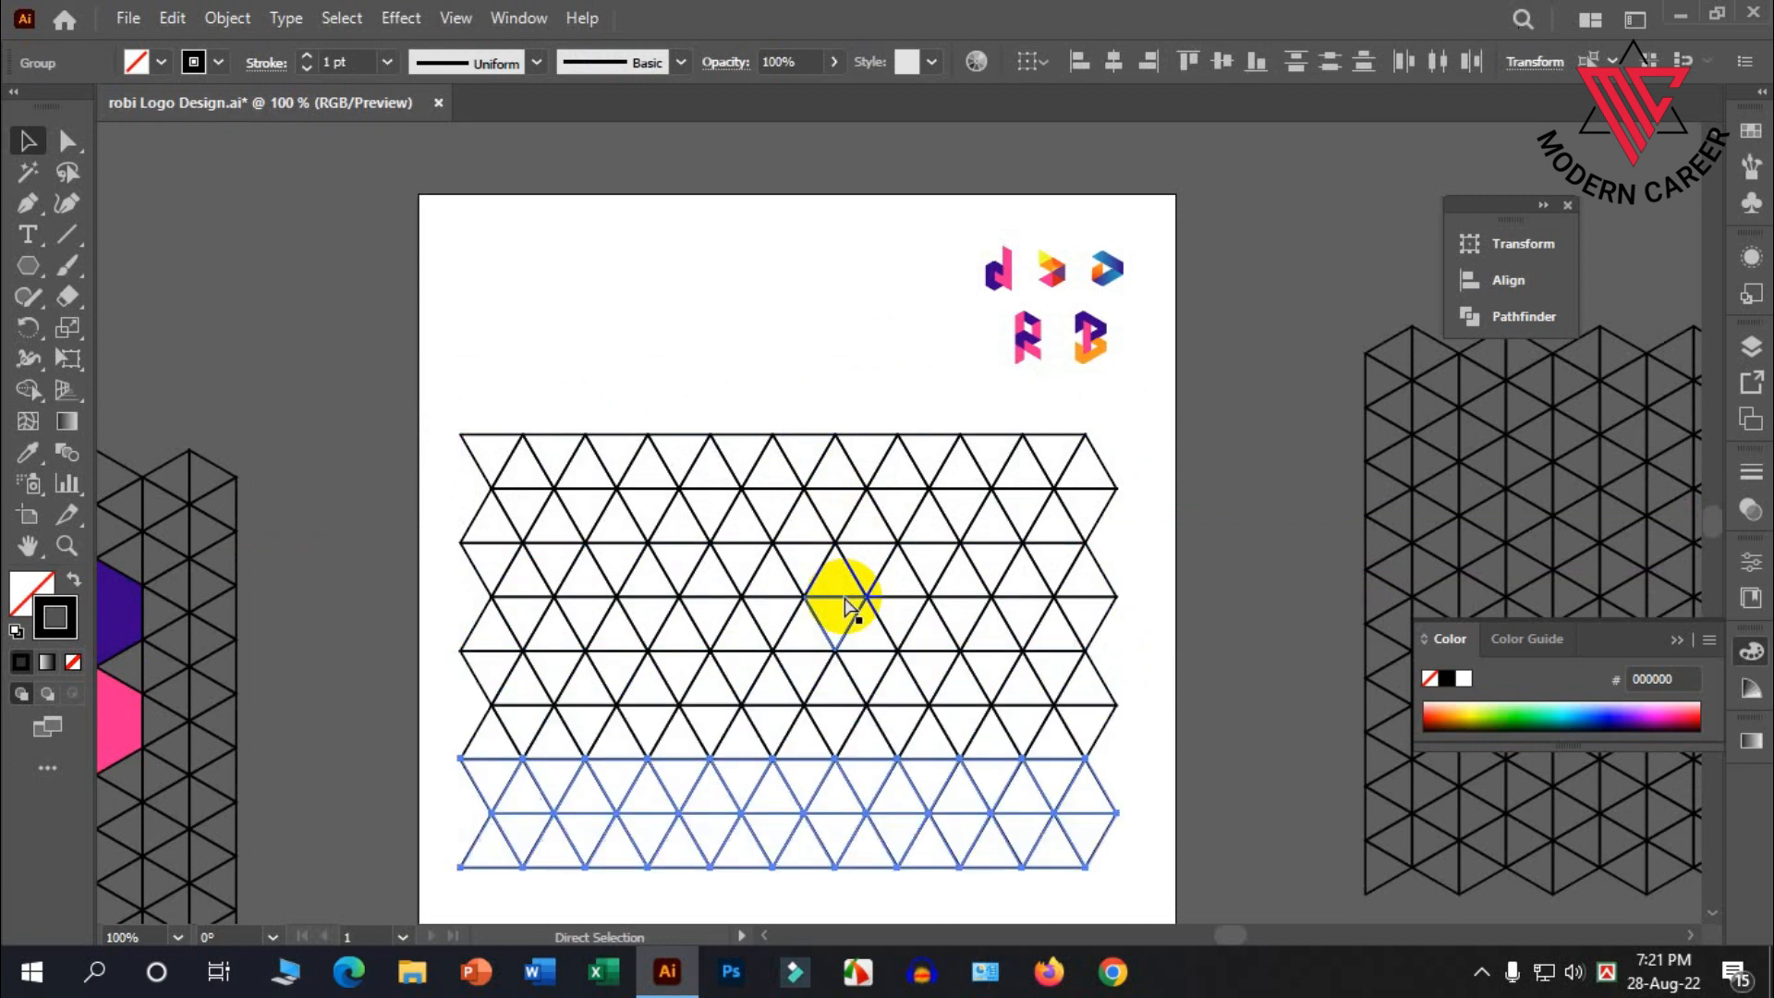
key("ctrl+d")
scroll(840, 595, "down", 3)
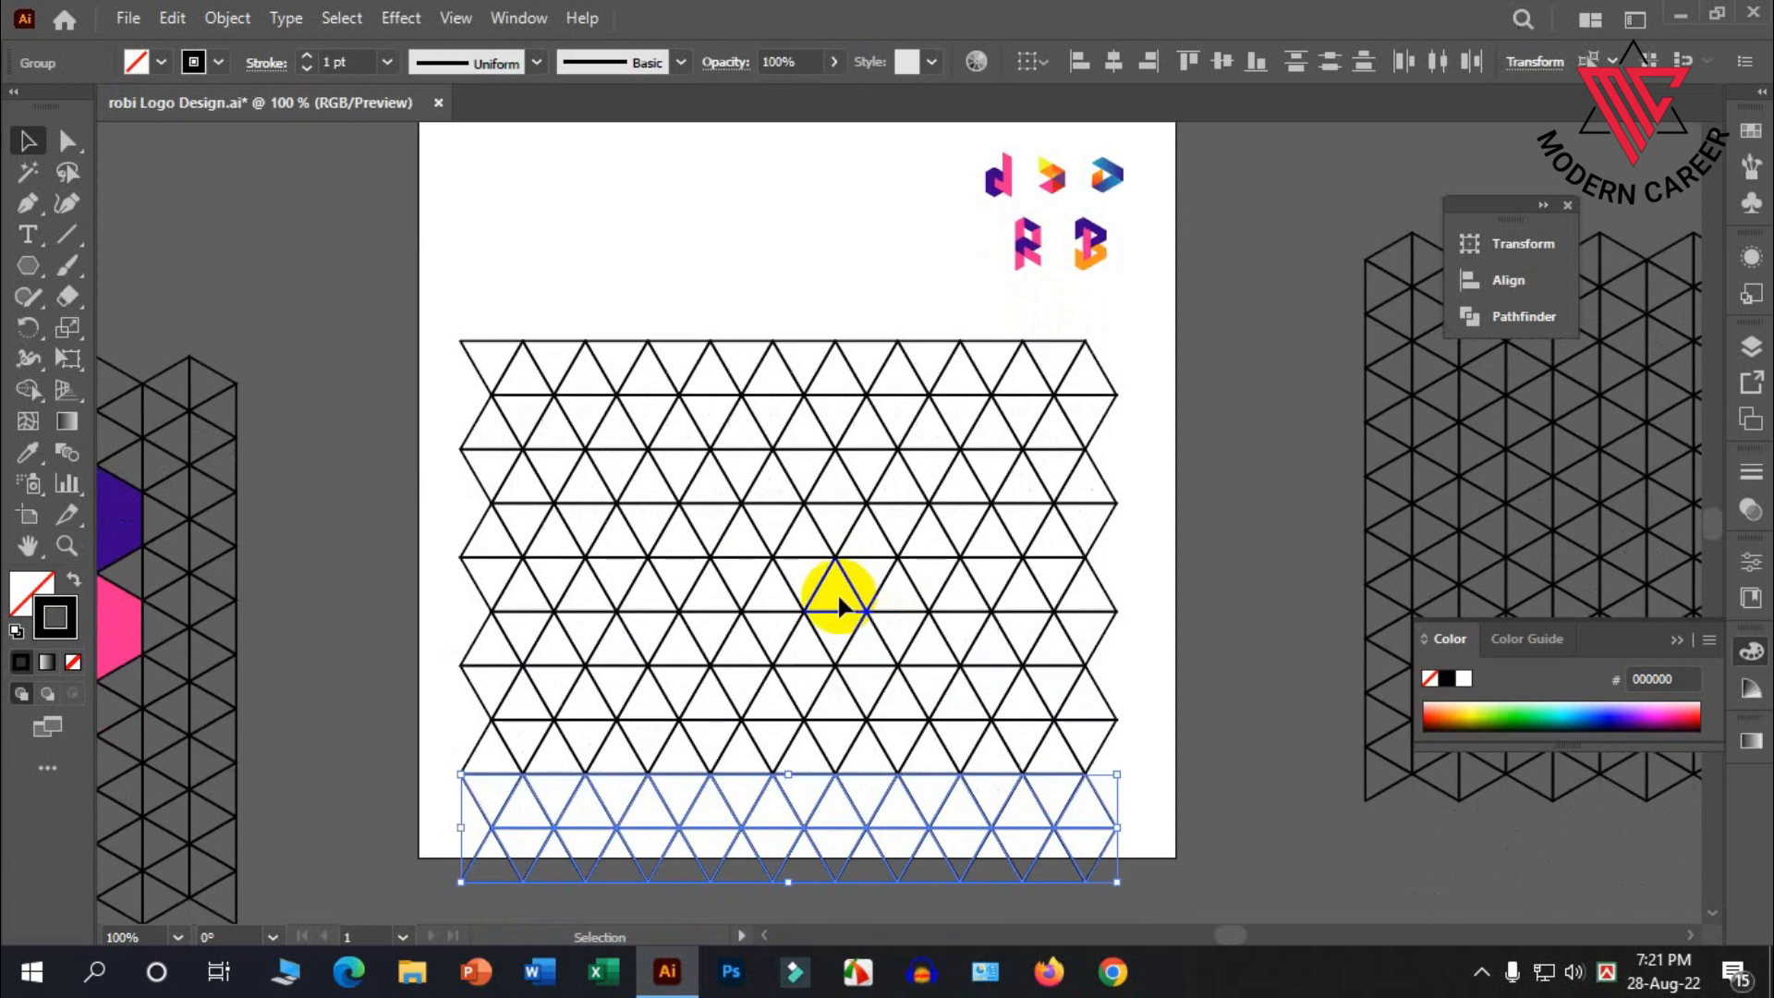
scroll(837, 591, "down", 1)
left_click(861, 818)
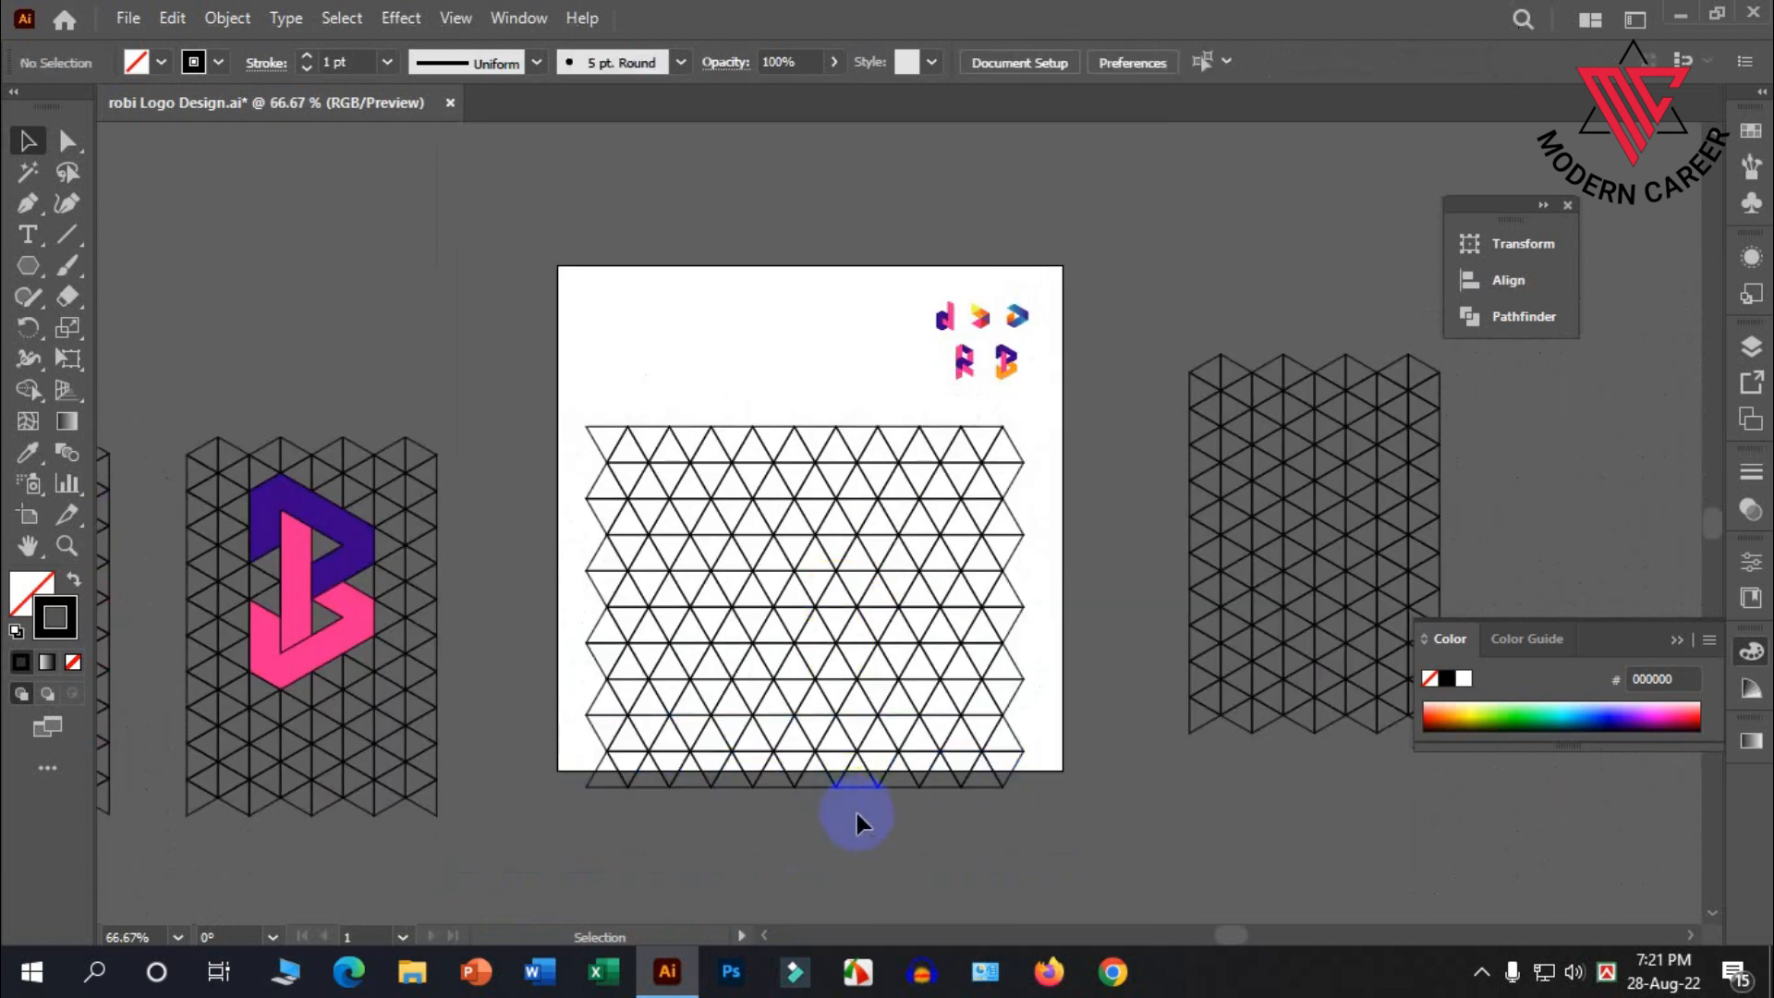
Select the whole triangle grid and rotate it 90° so its continuous lines run vertically
left_click(797, 421)
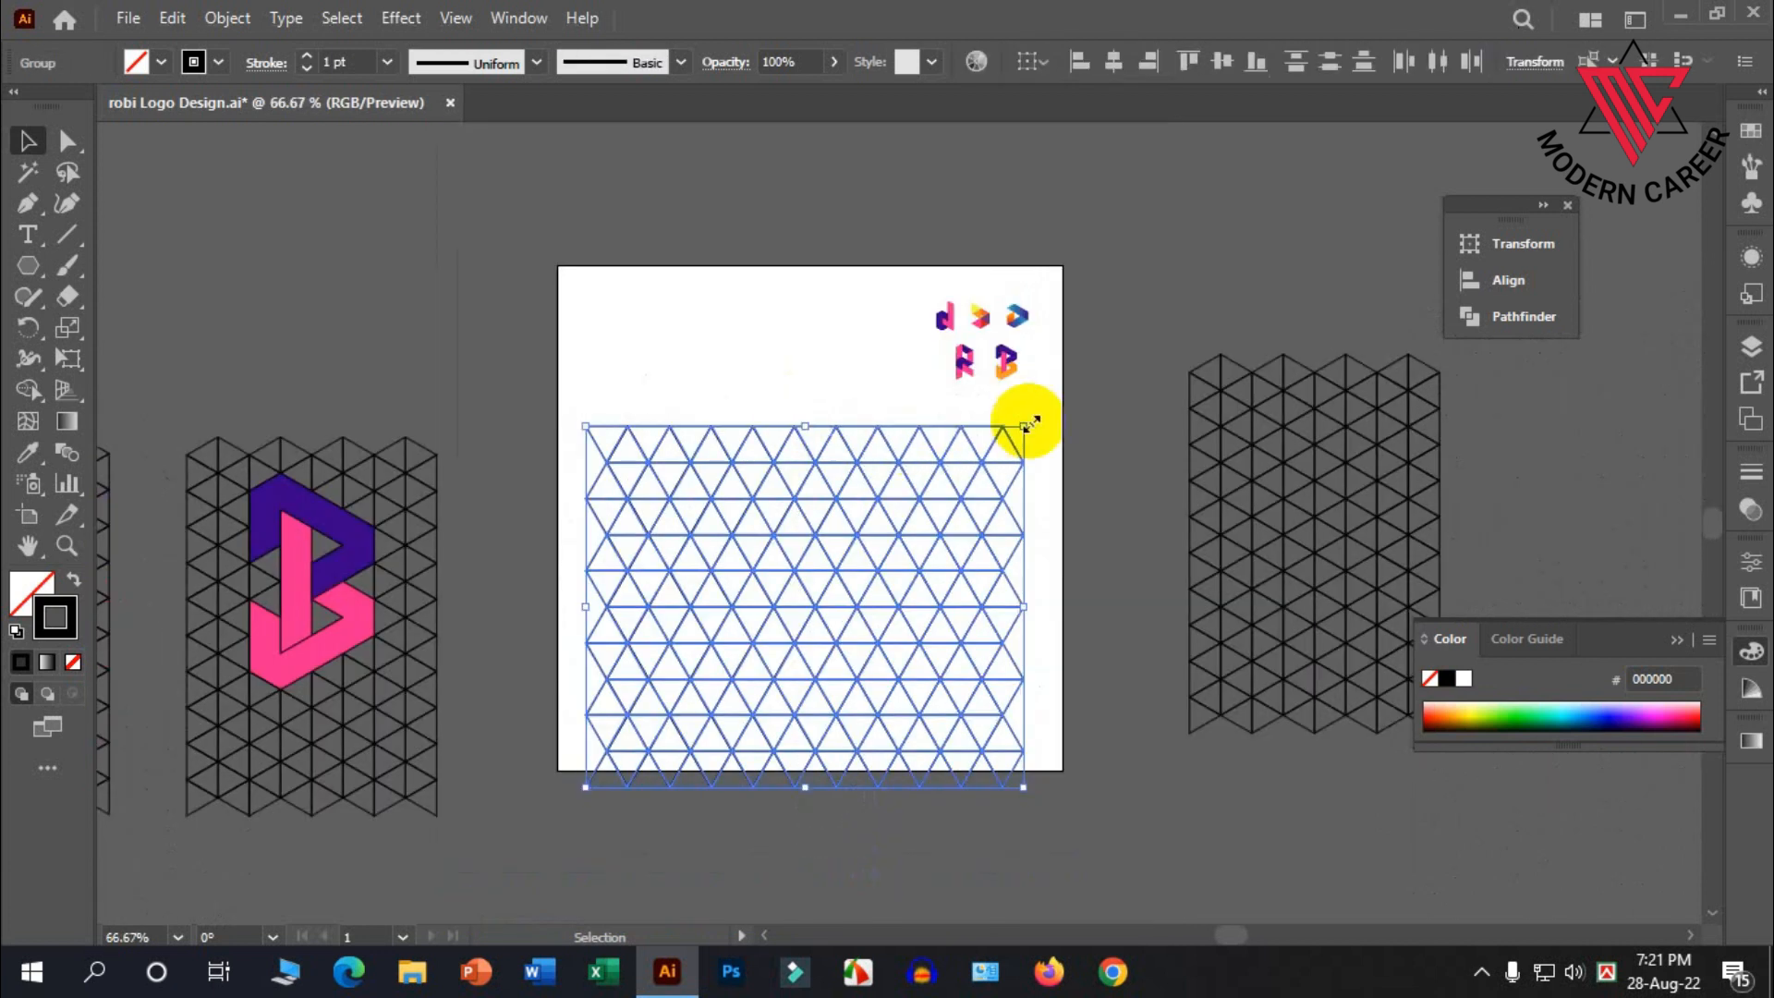
left_click_drag(1029, 412, 664, 413)
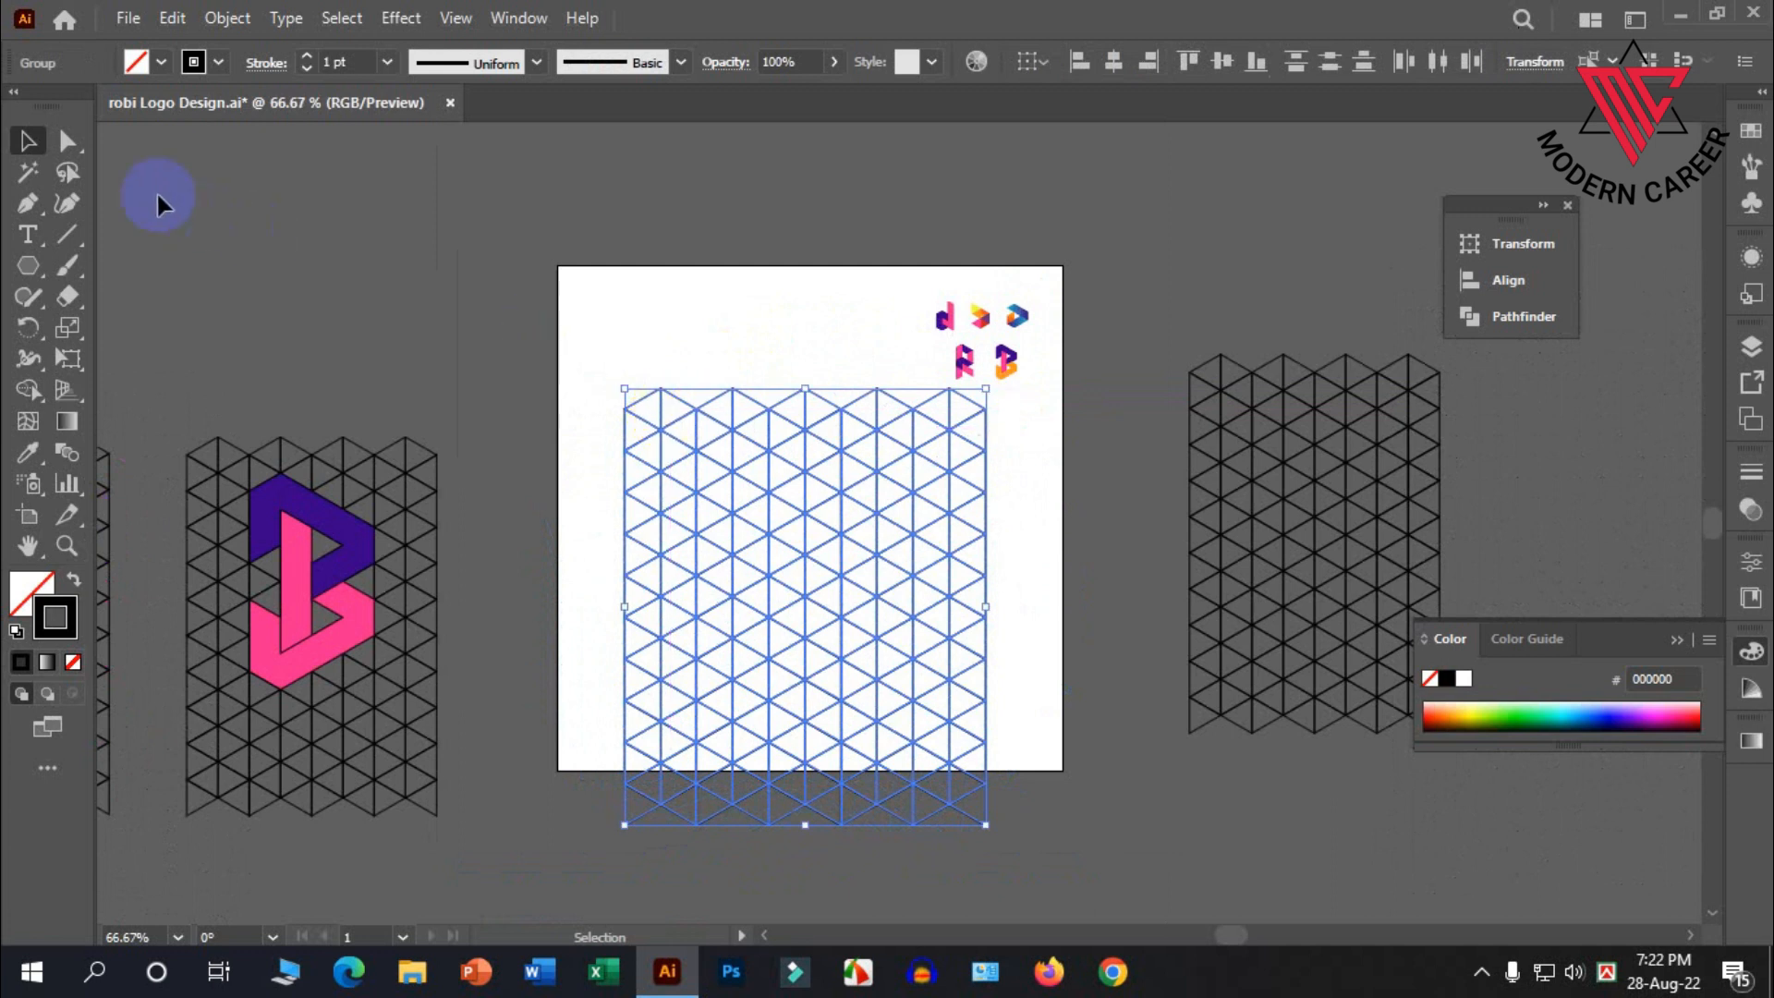
left_click(689, 340)
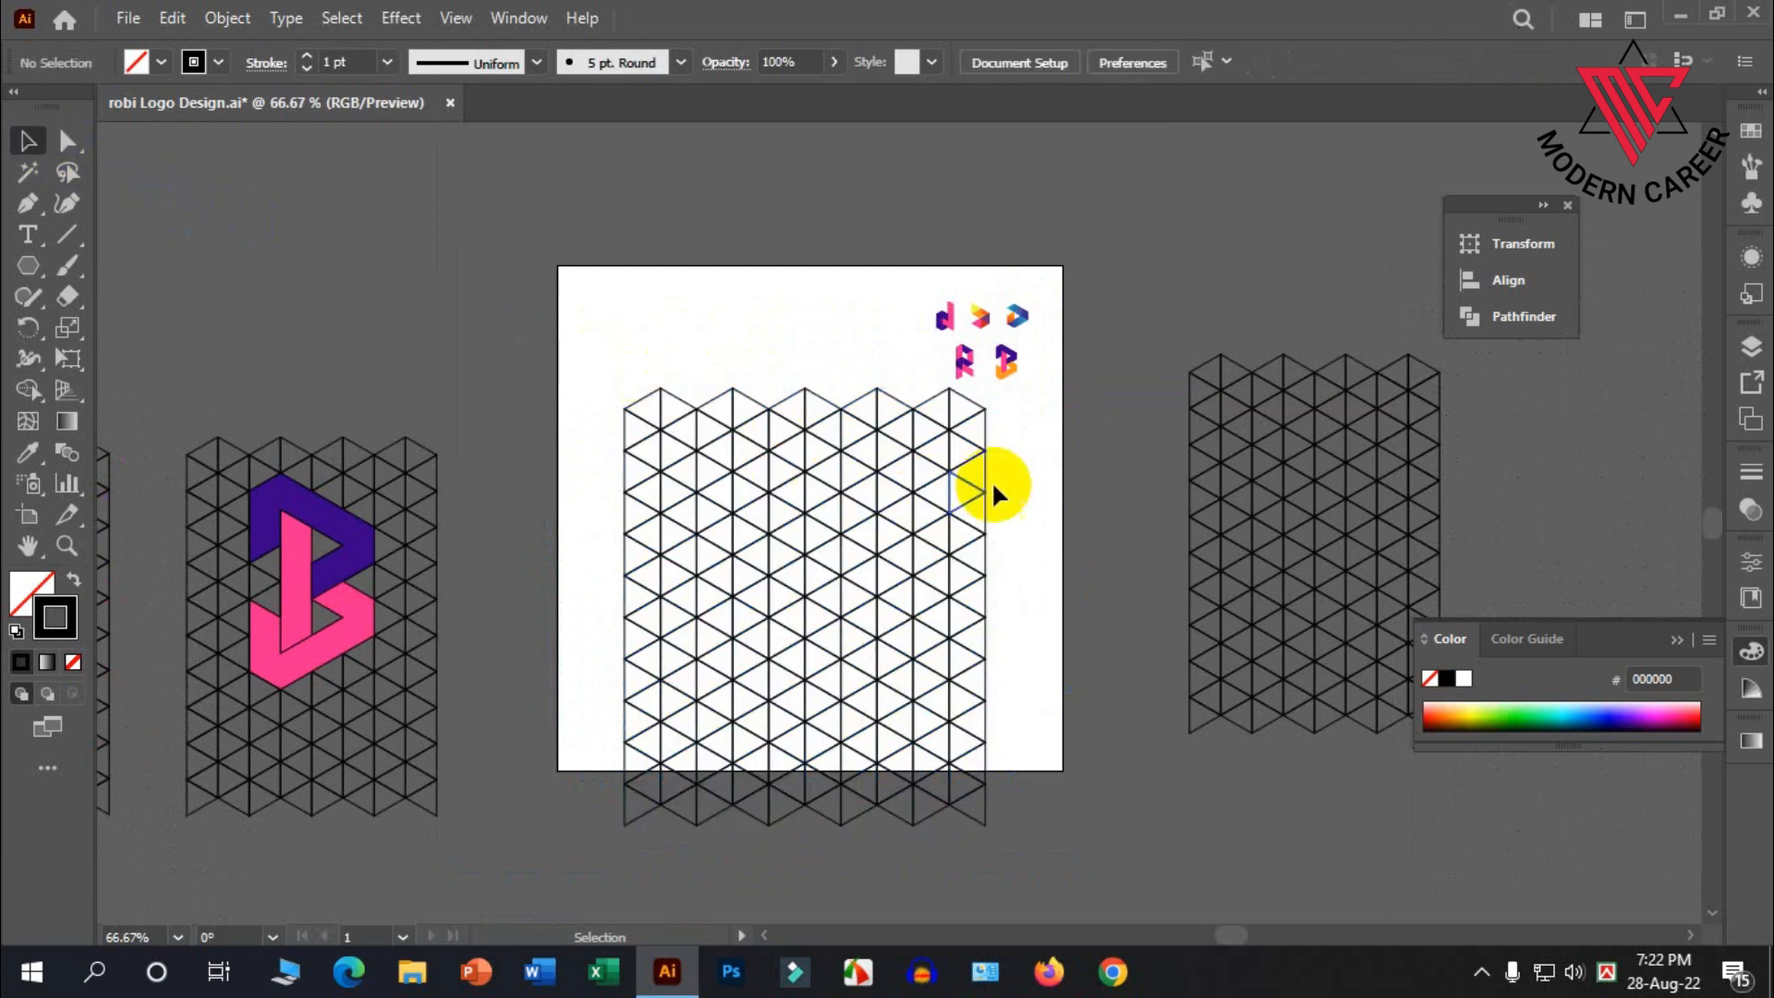
Select all the rotated triangle rows and group them into a single grid
scroll(993, 466, "up", 1)
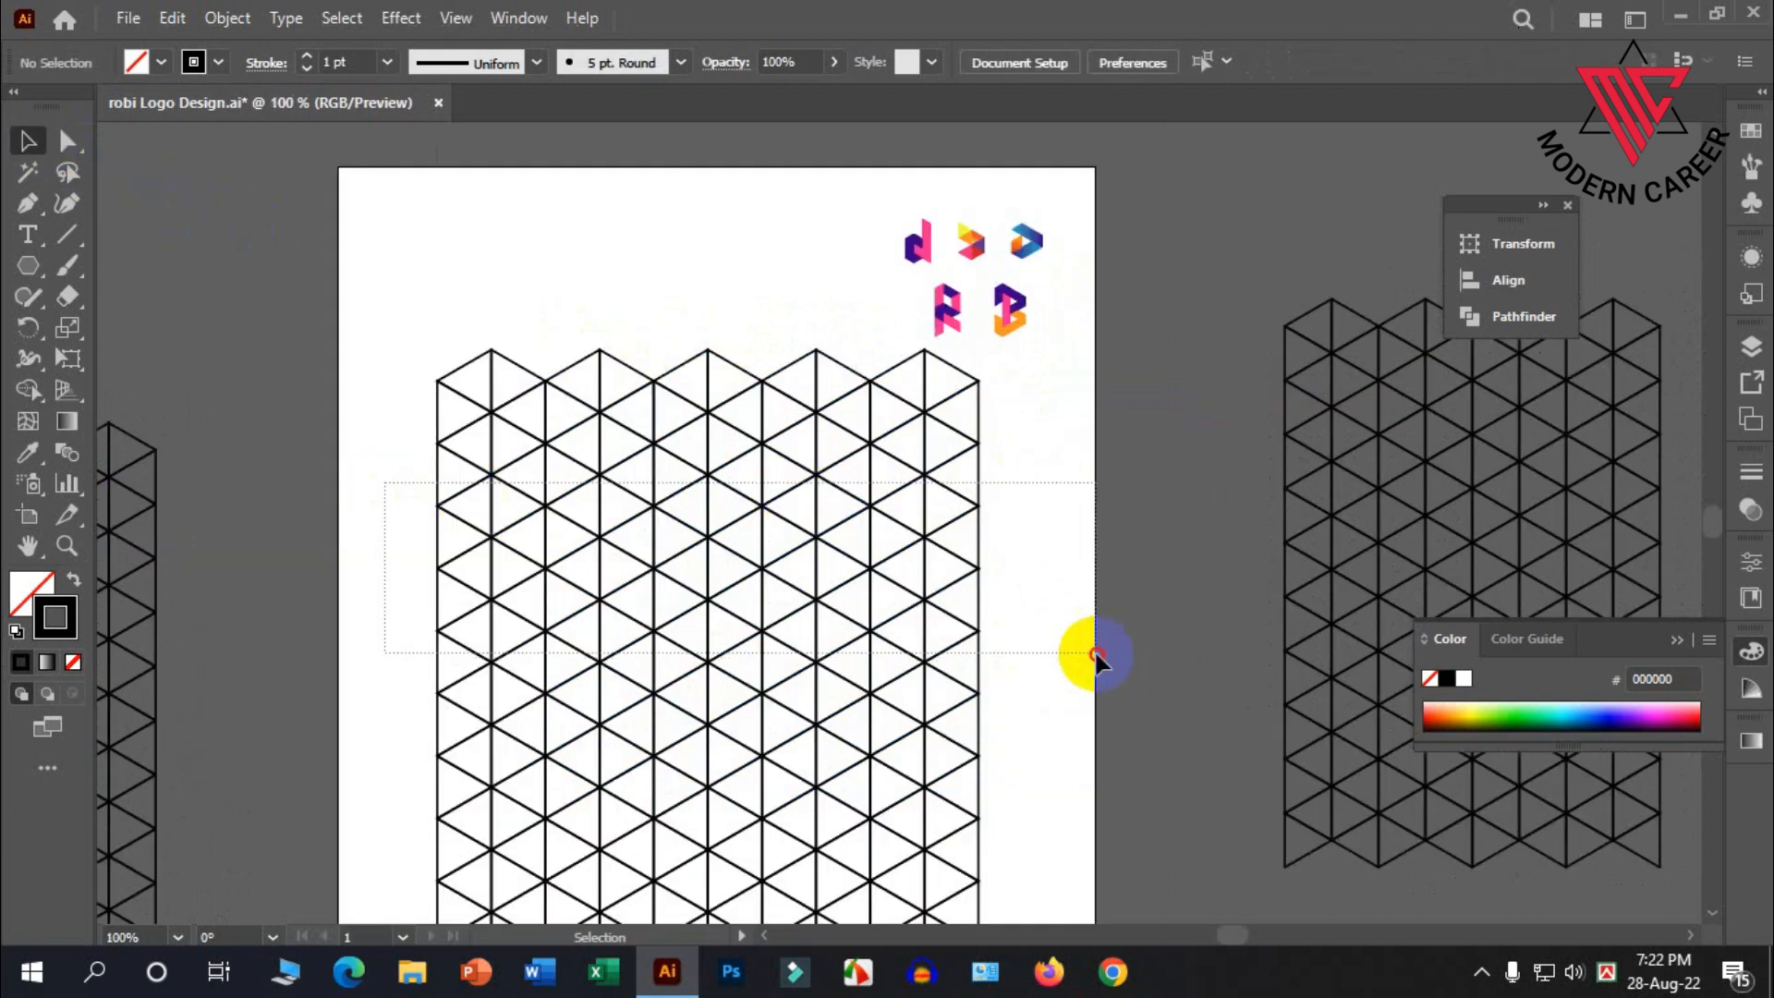
left_click_drag(1097, 654, 1095, 653)
right_click(700, 491)
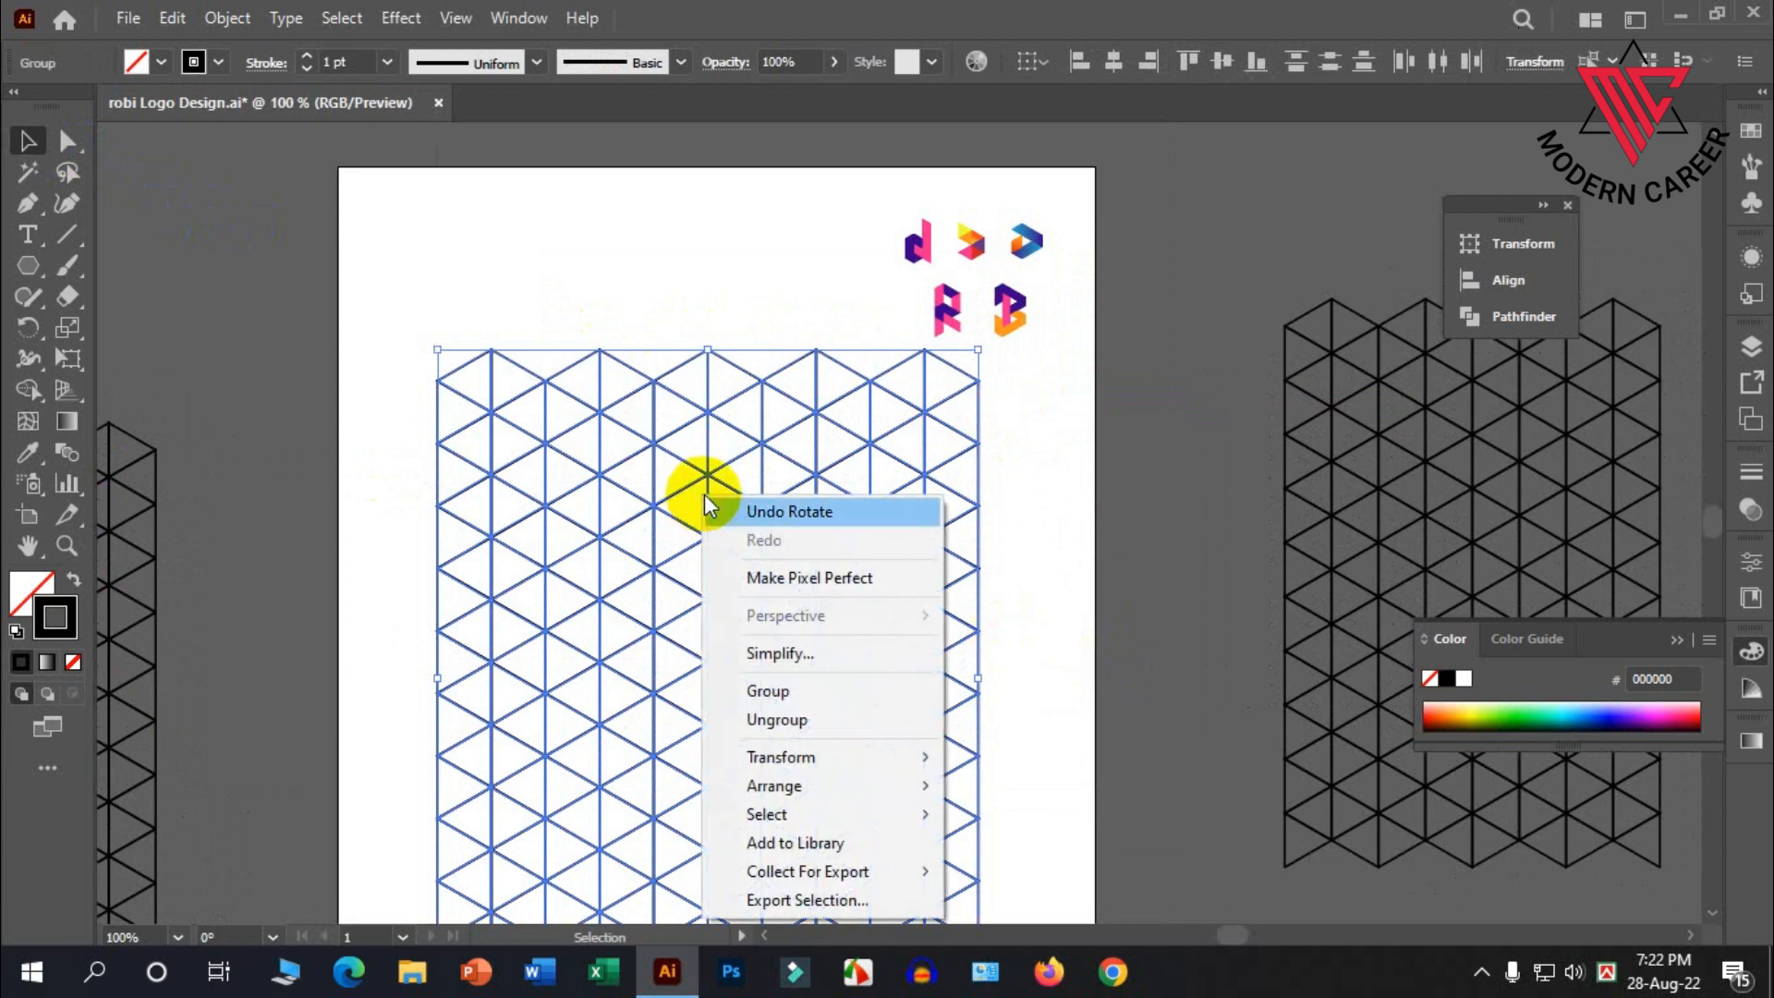
left_click(790, 693)
Move the grouped grid up on the artboard and scale it down proportionally to about 248 × 301 px
left_click_drag(764, 580, 758, 459)
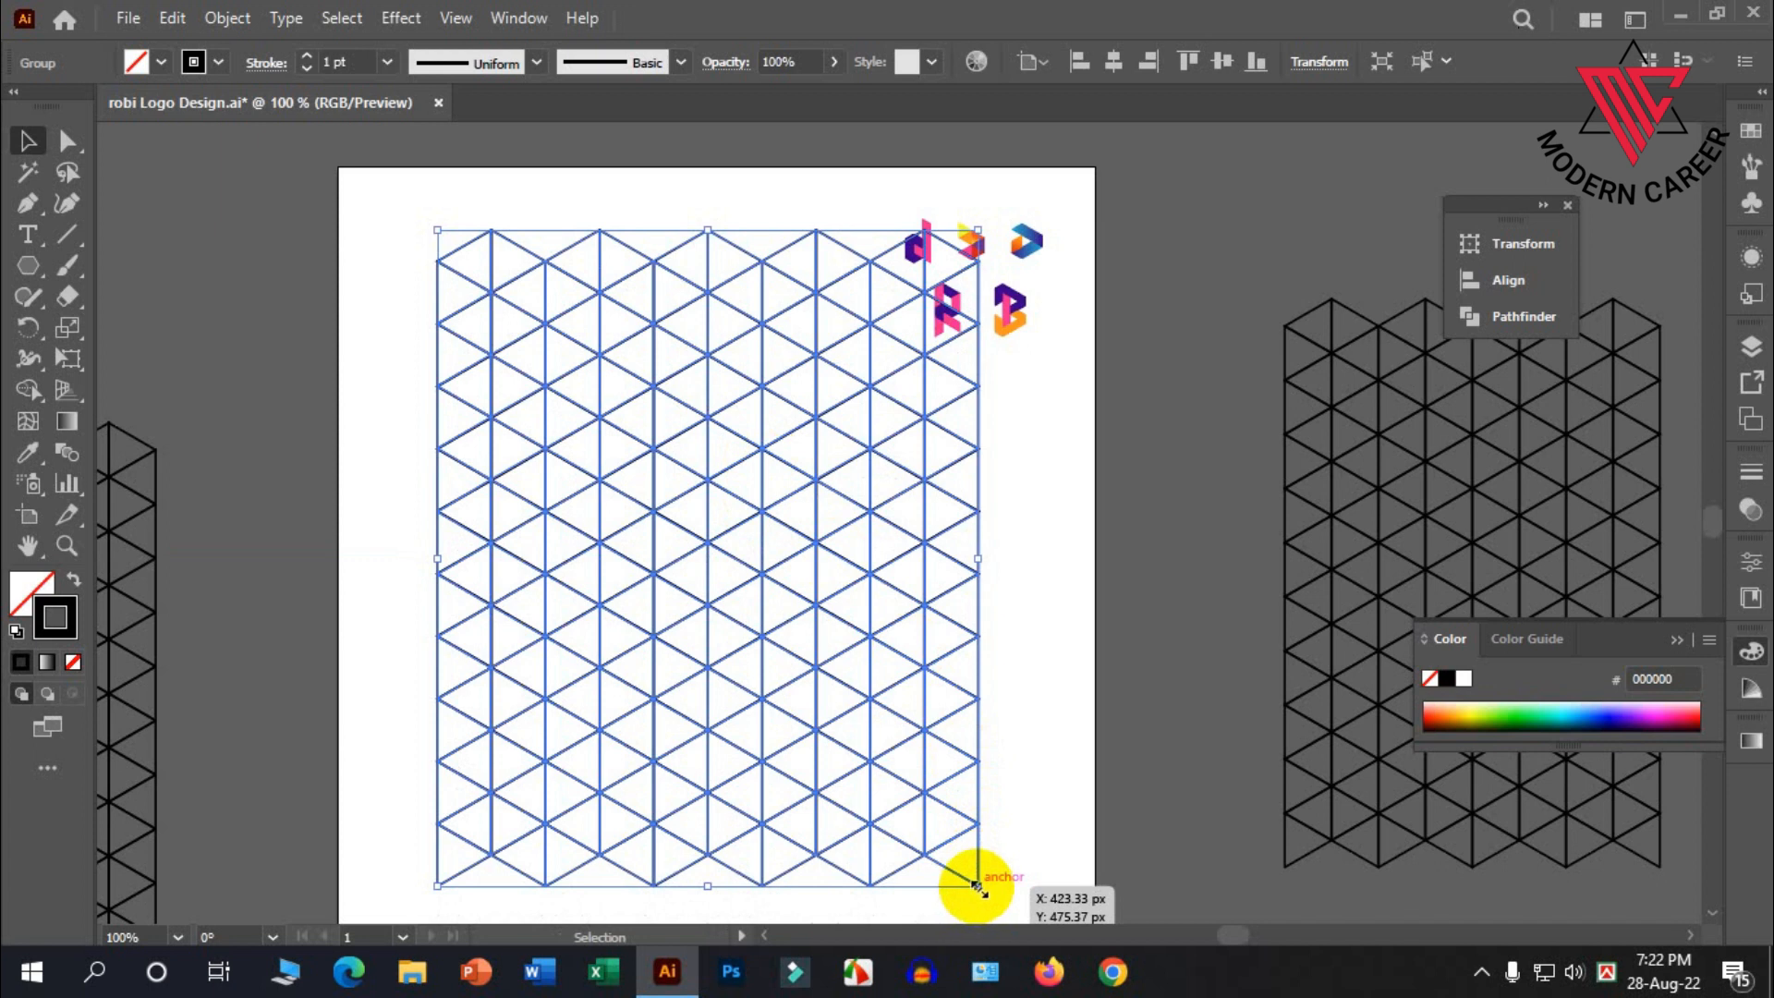
left_click_drag(976, 885, 931, 788)
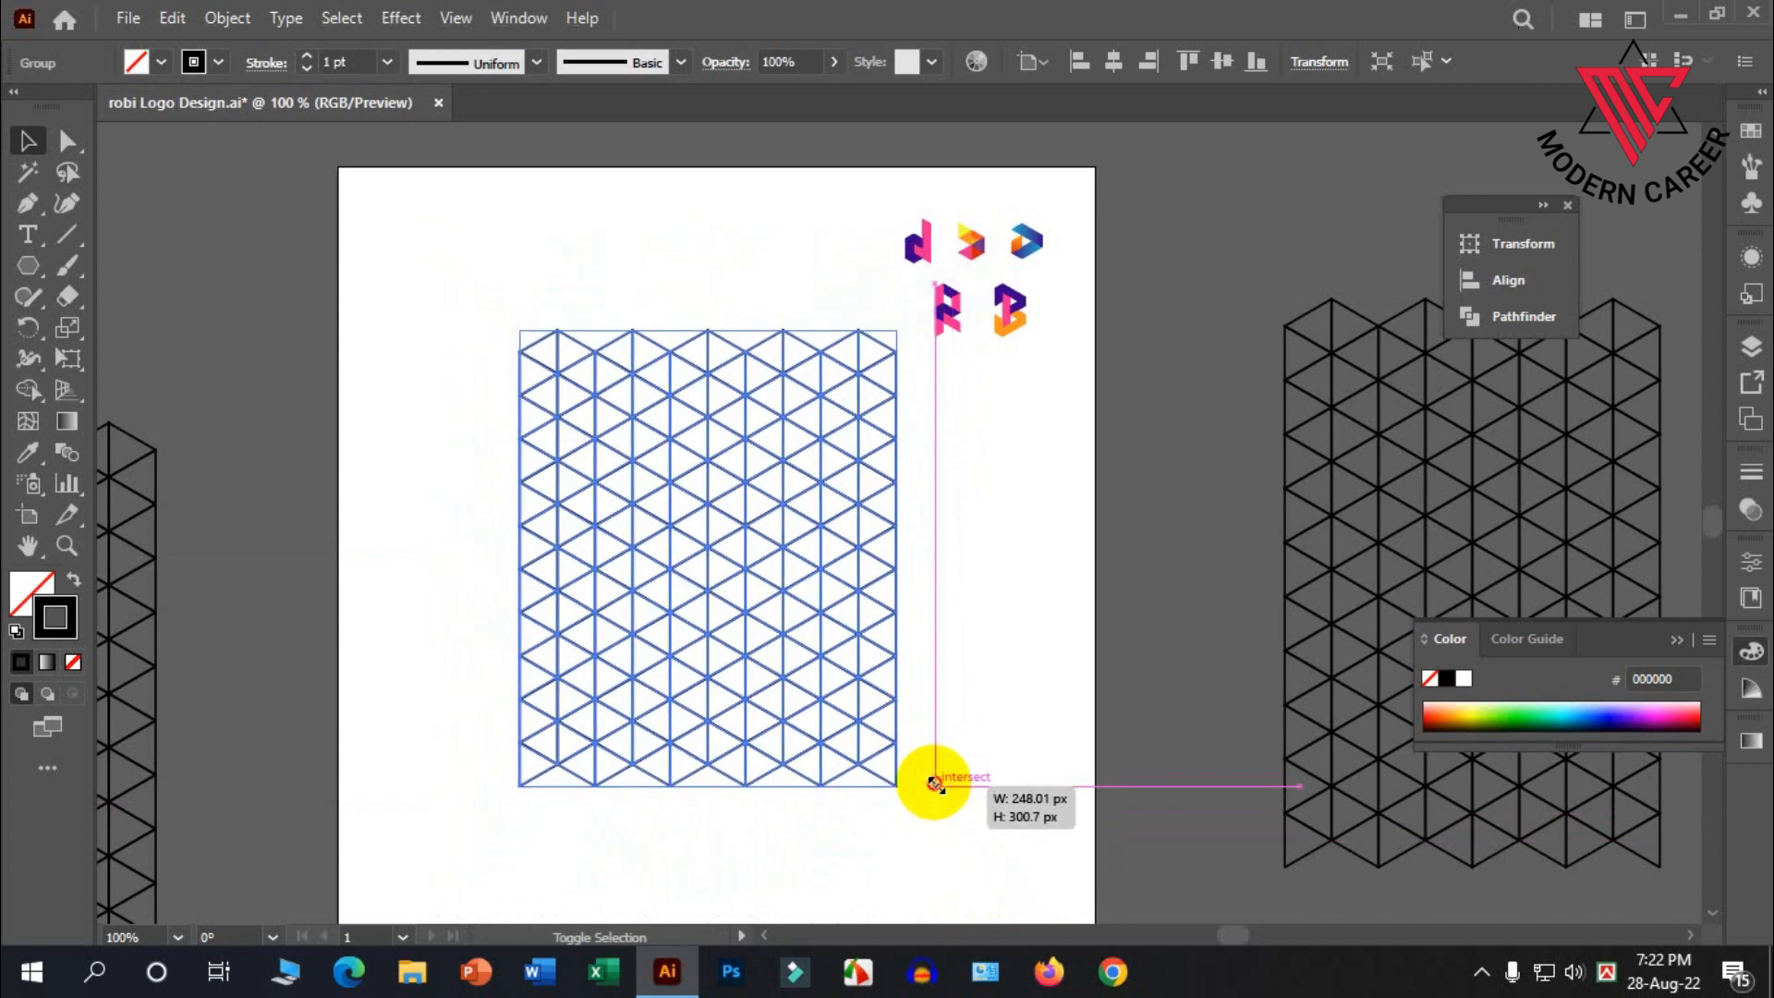
left_click(1006, 685)
Place a spare copy of the finished grid outside the artboard, below and to its right
scroll(804, 445, "up", 1)
scroll(796, 443, "down", 1)
scroll(800, 452, "down", 1)
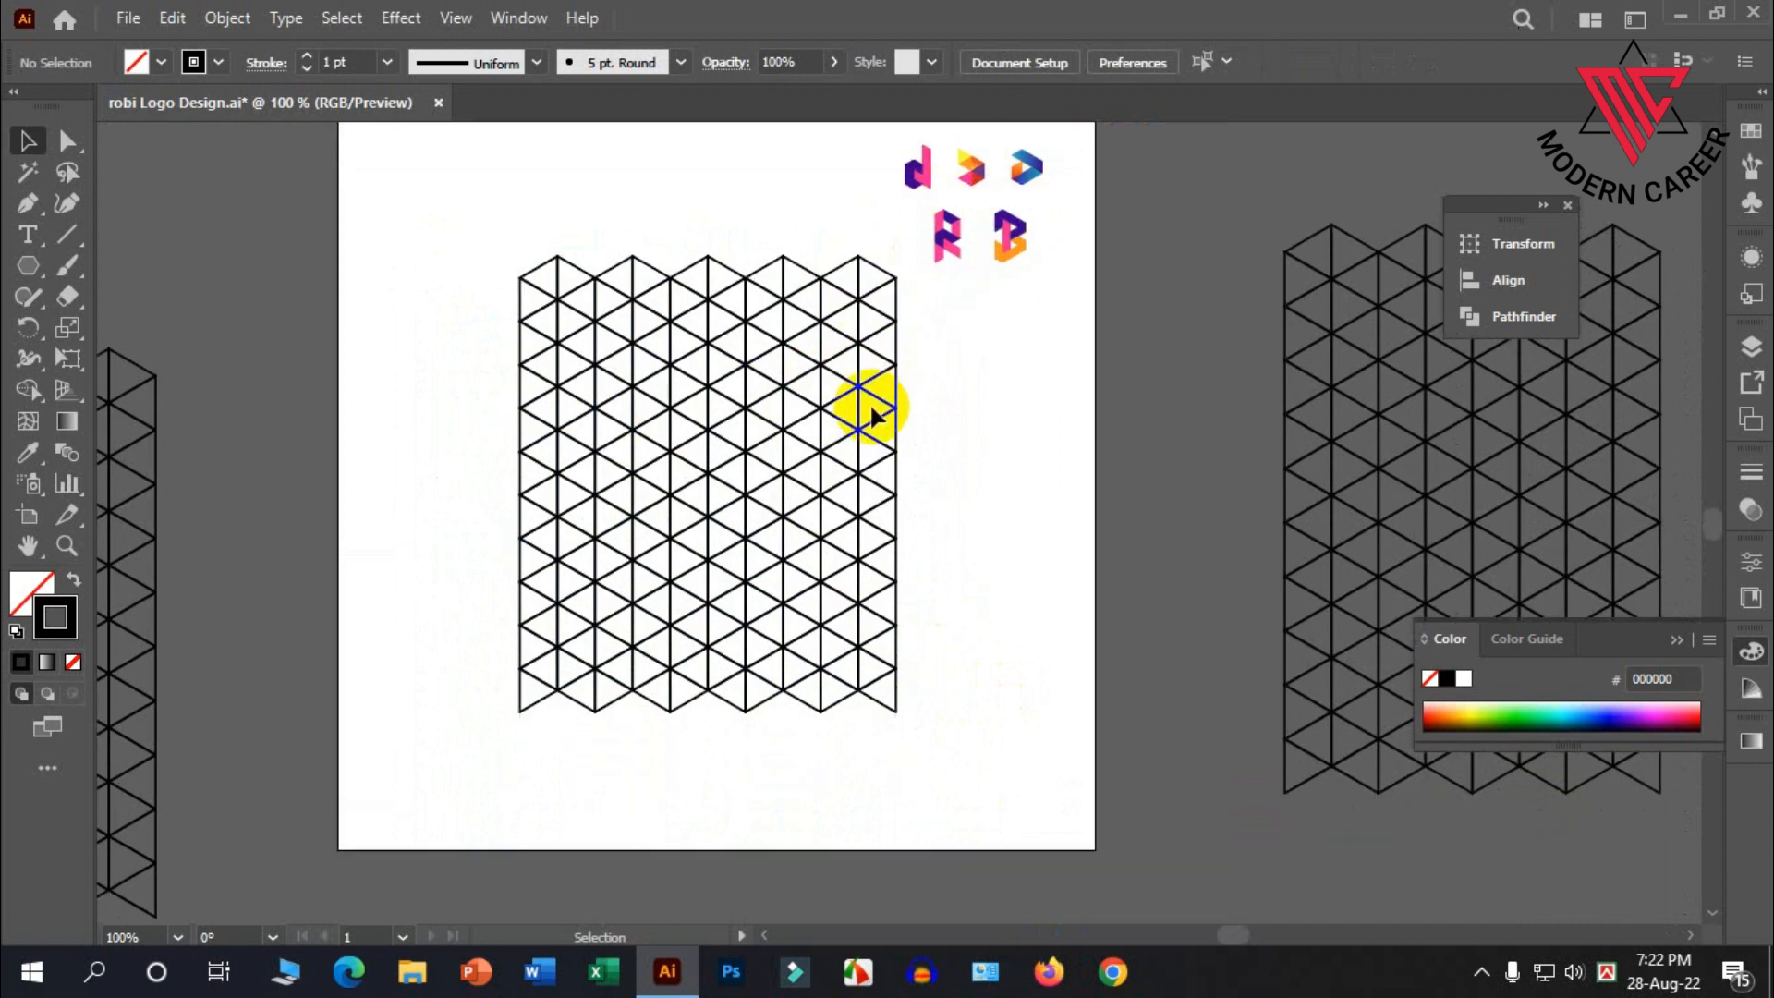
scroll(862, 407, "down", 1)
scroll(832, 453, "down", 1)
left_click(817, 438)
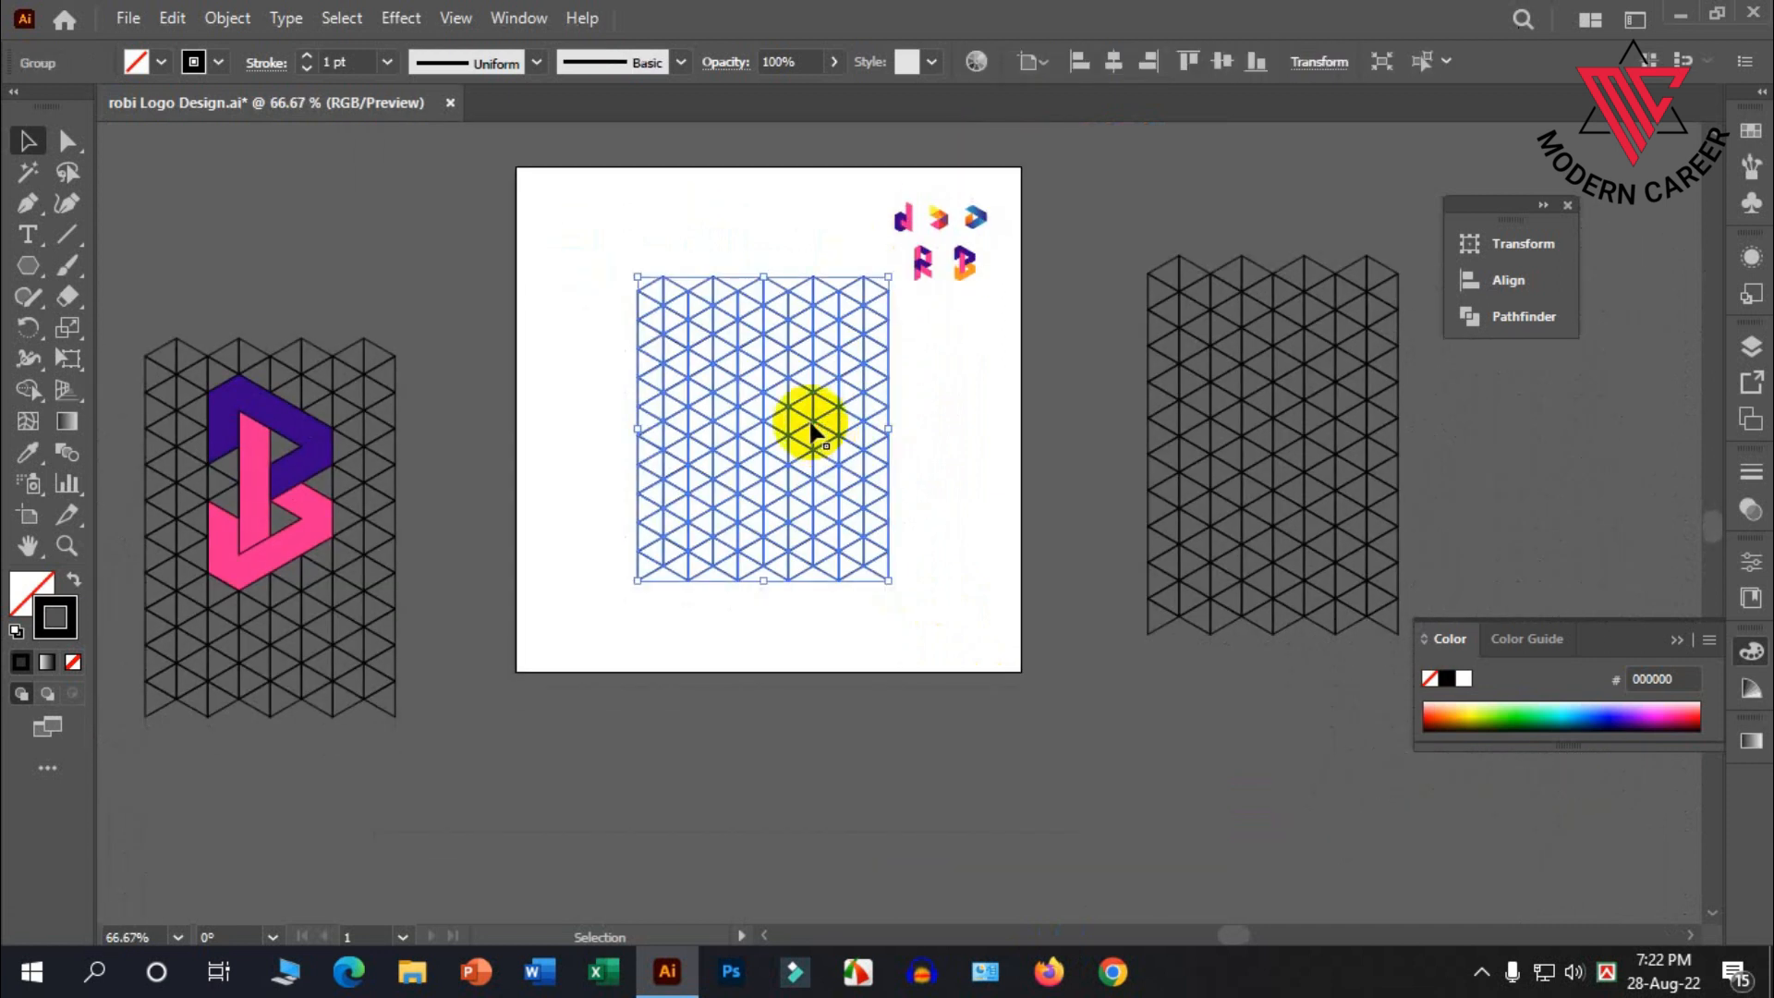
left_click_drag(803, 413, 1217, 790)
left_click(890, 758)
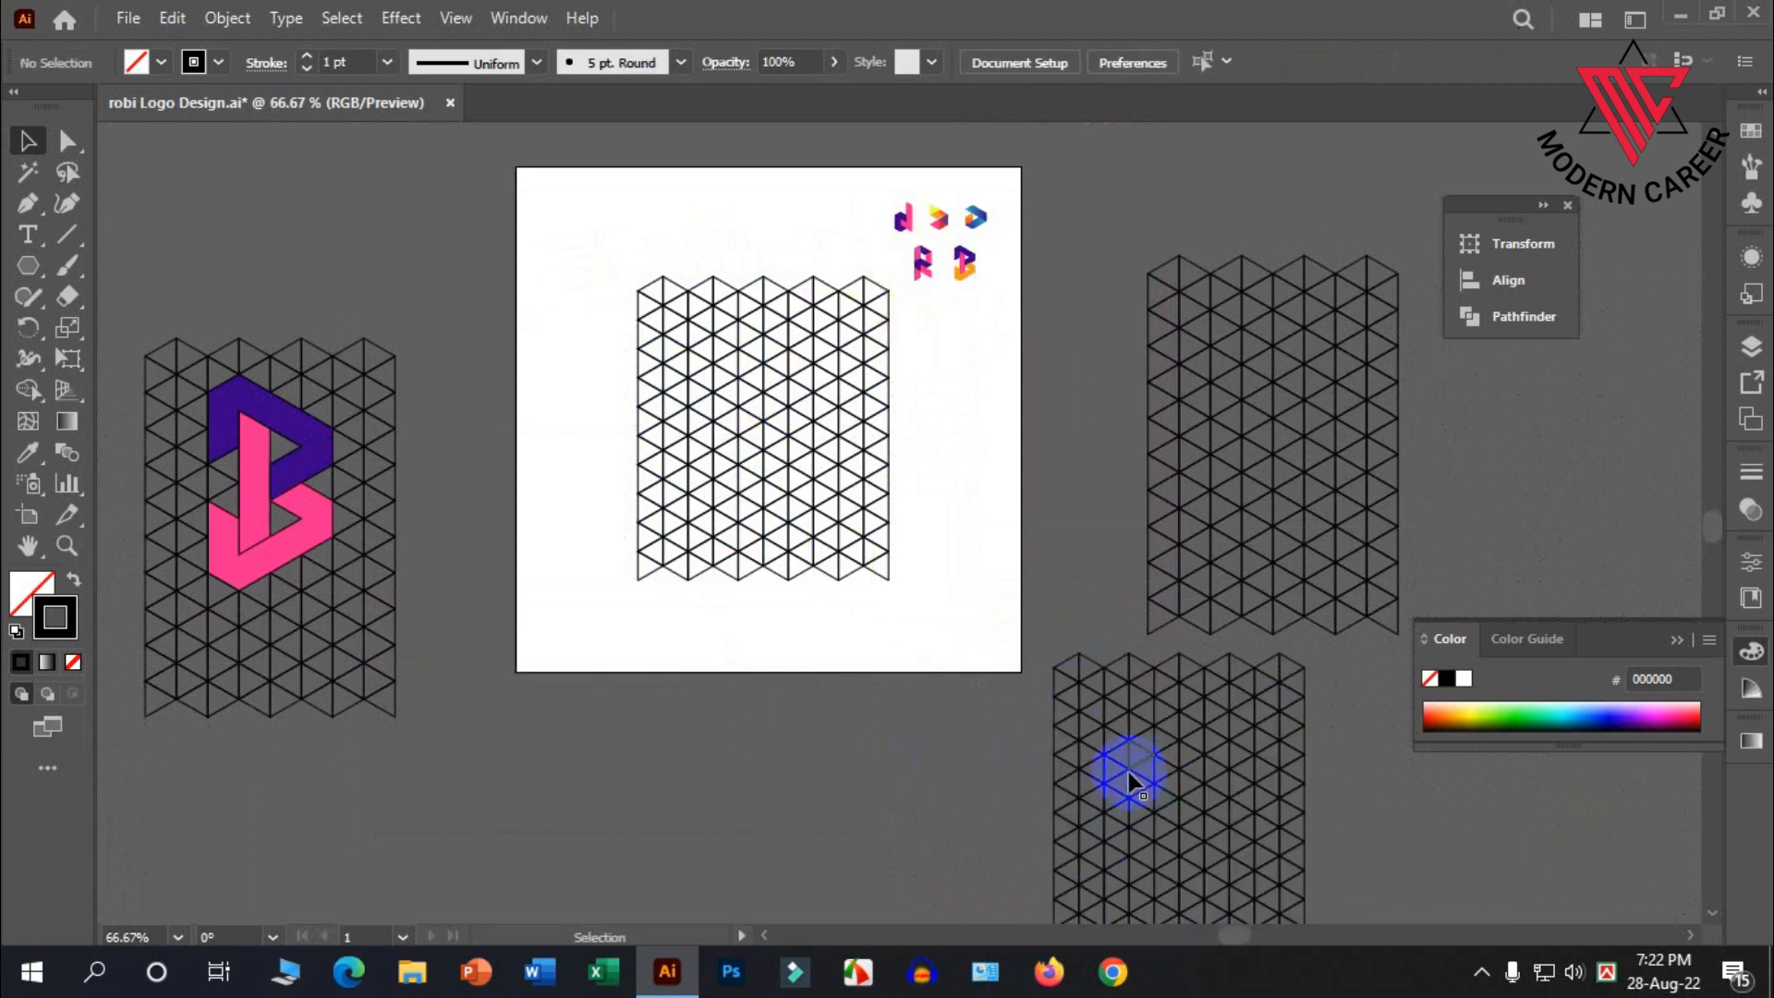
Examine how the sample letter logos, especially the multicoloured folded one, are composed of triangles
scroll(831, 628, "up", 3)
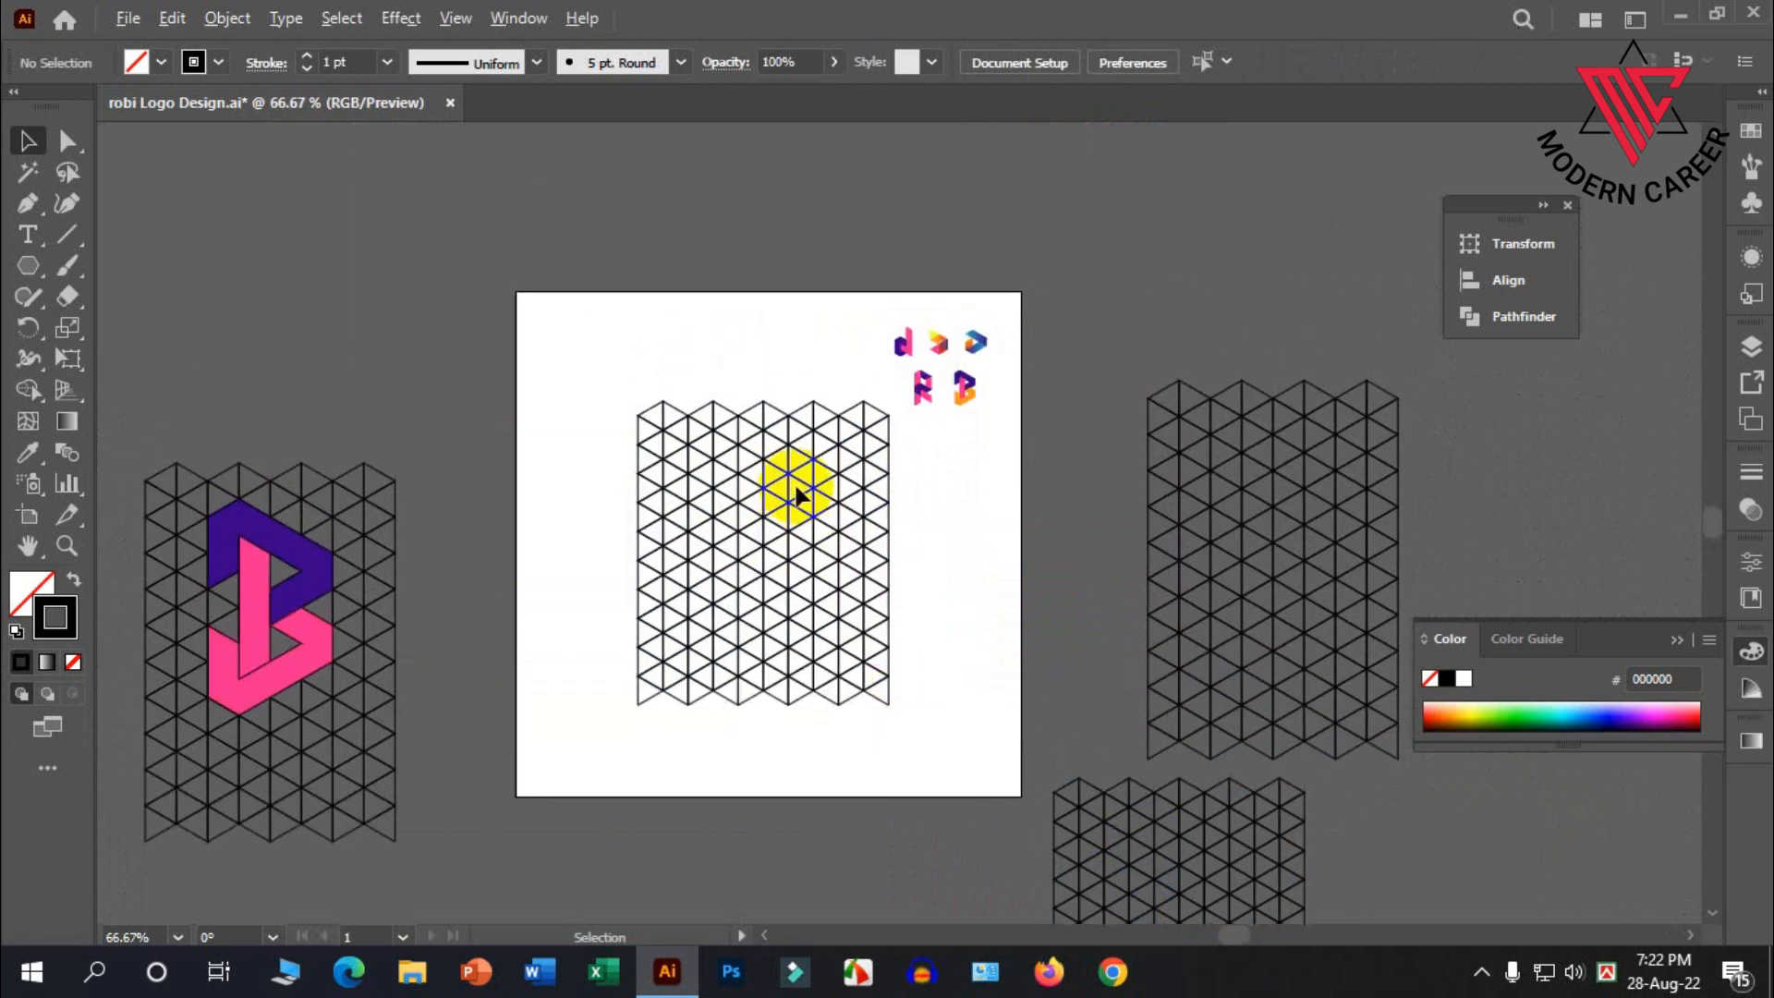
scroll(795, 490, "up", 2)
scroll(794, 482, "down", 1)
scroll(796, 480, "down", 1)
scroll(827, 485, "up", 1)
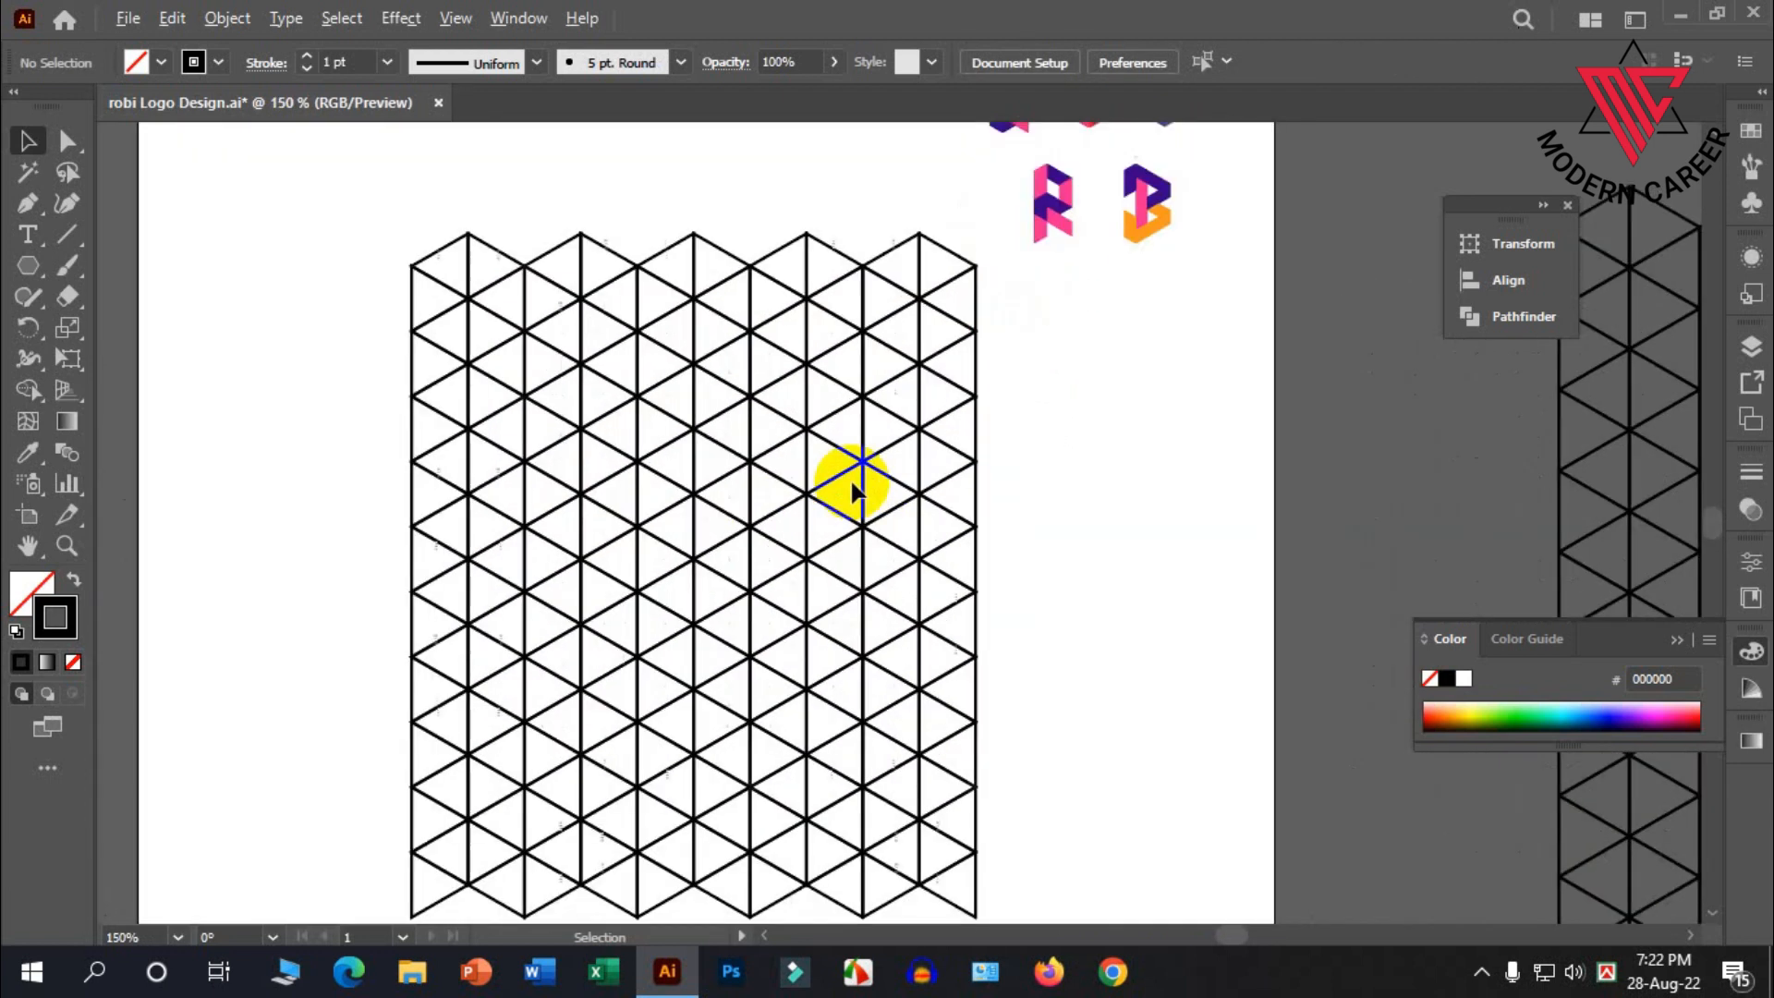
scroll(1101, 363, "up", 6)
scroll(1171, 347, "up", 3)
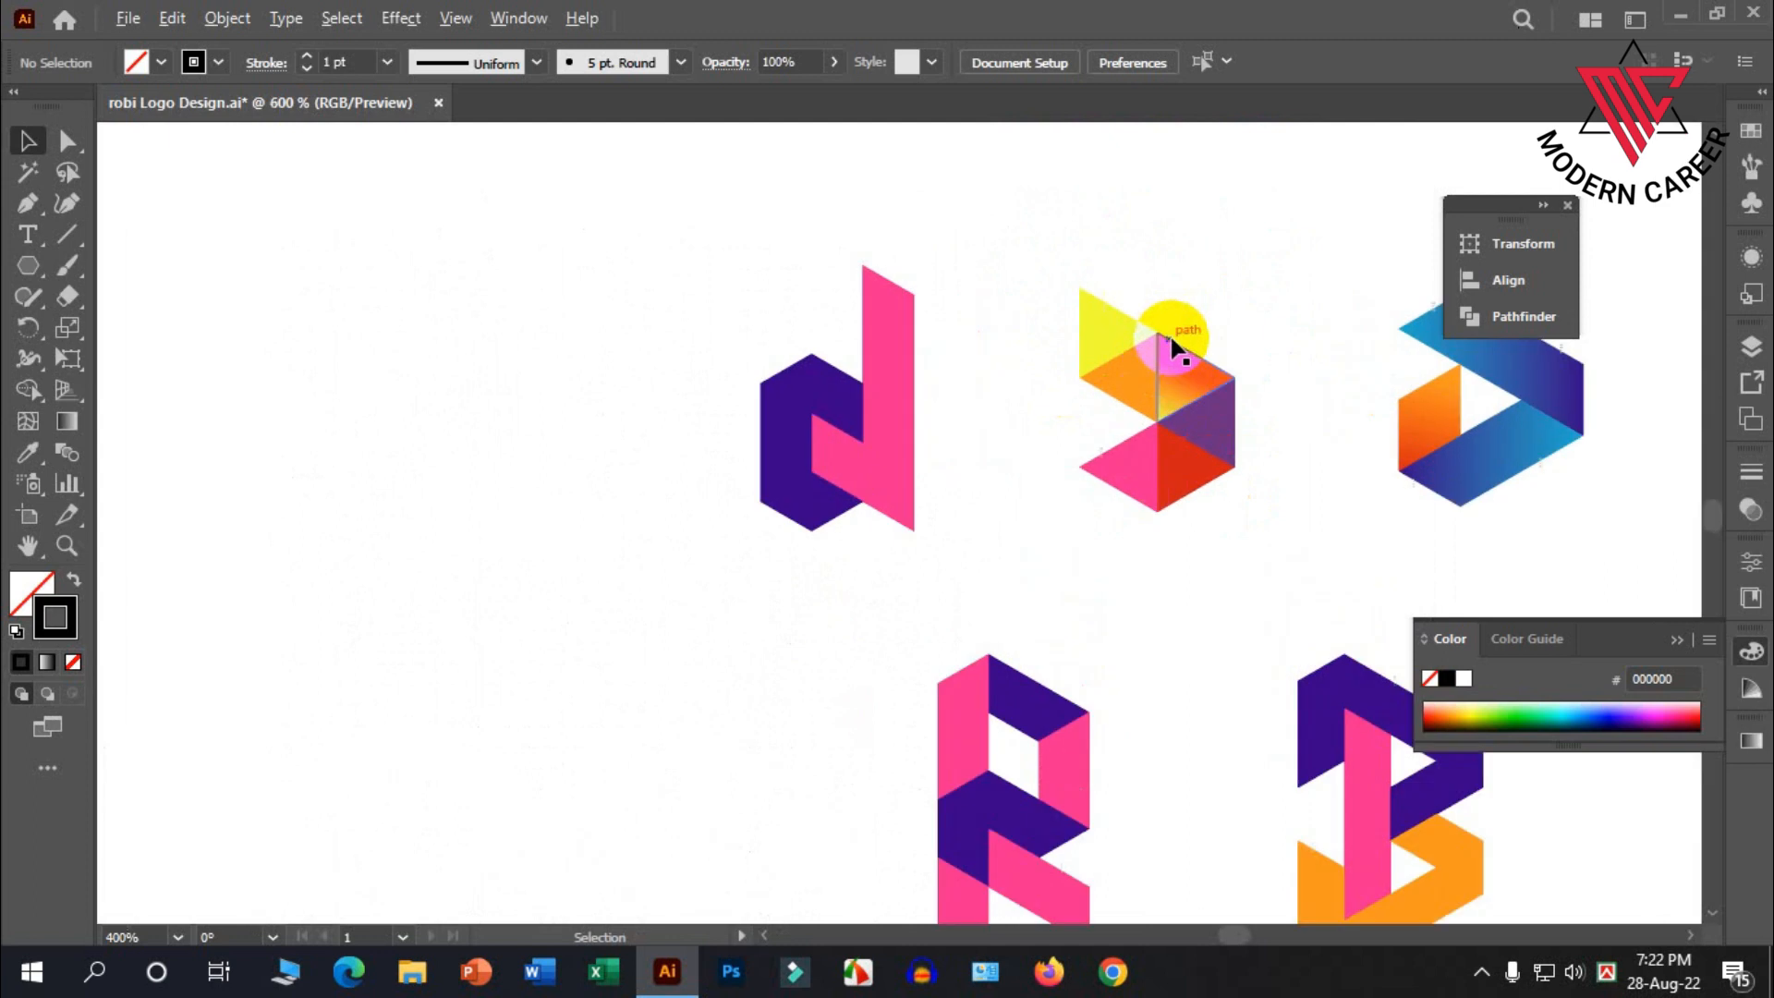
scroll(1171, 347, "up", 3)
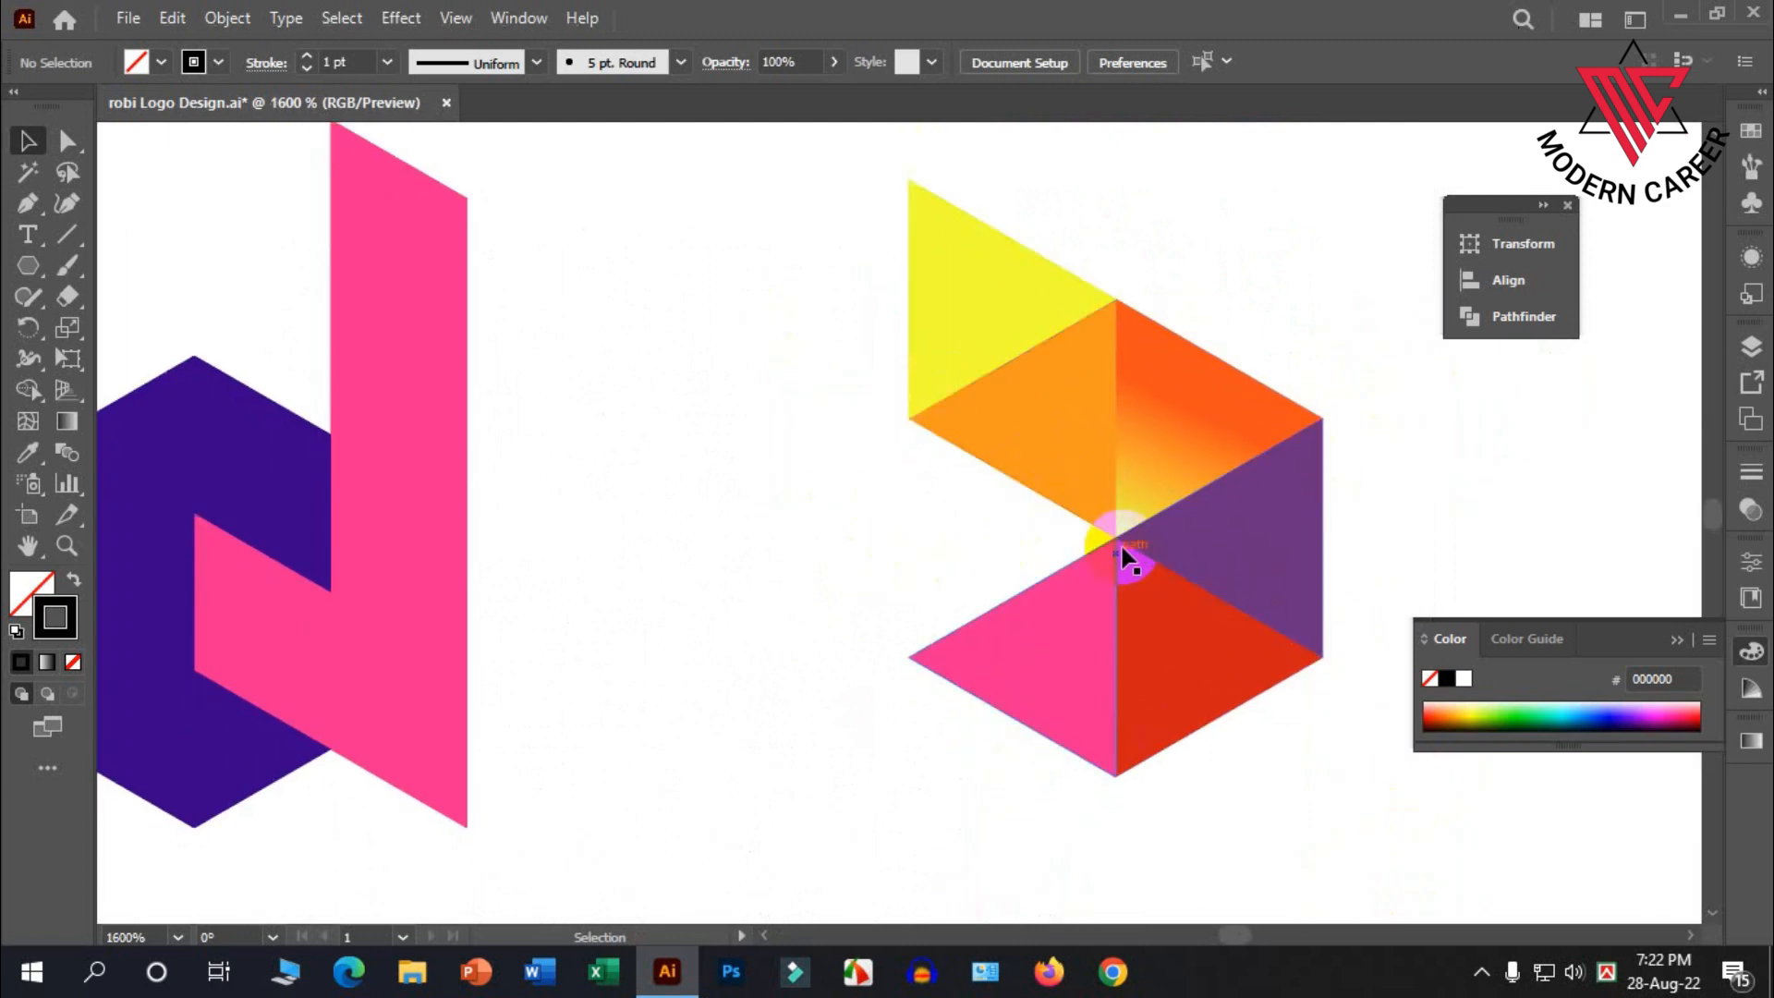
scroll(1120, 508, "down", 2)
scroll(1120, 508, "down", 6)
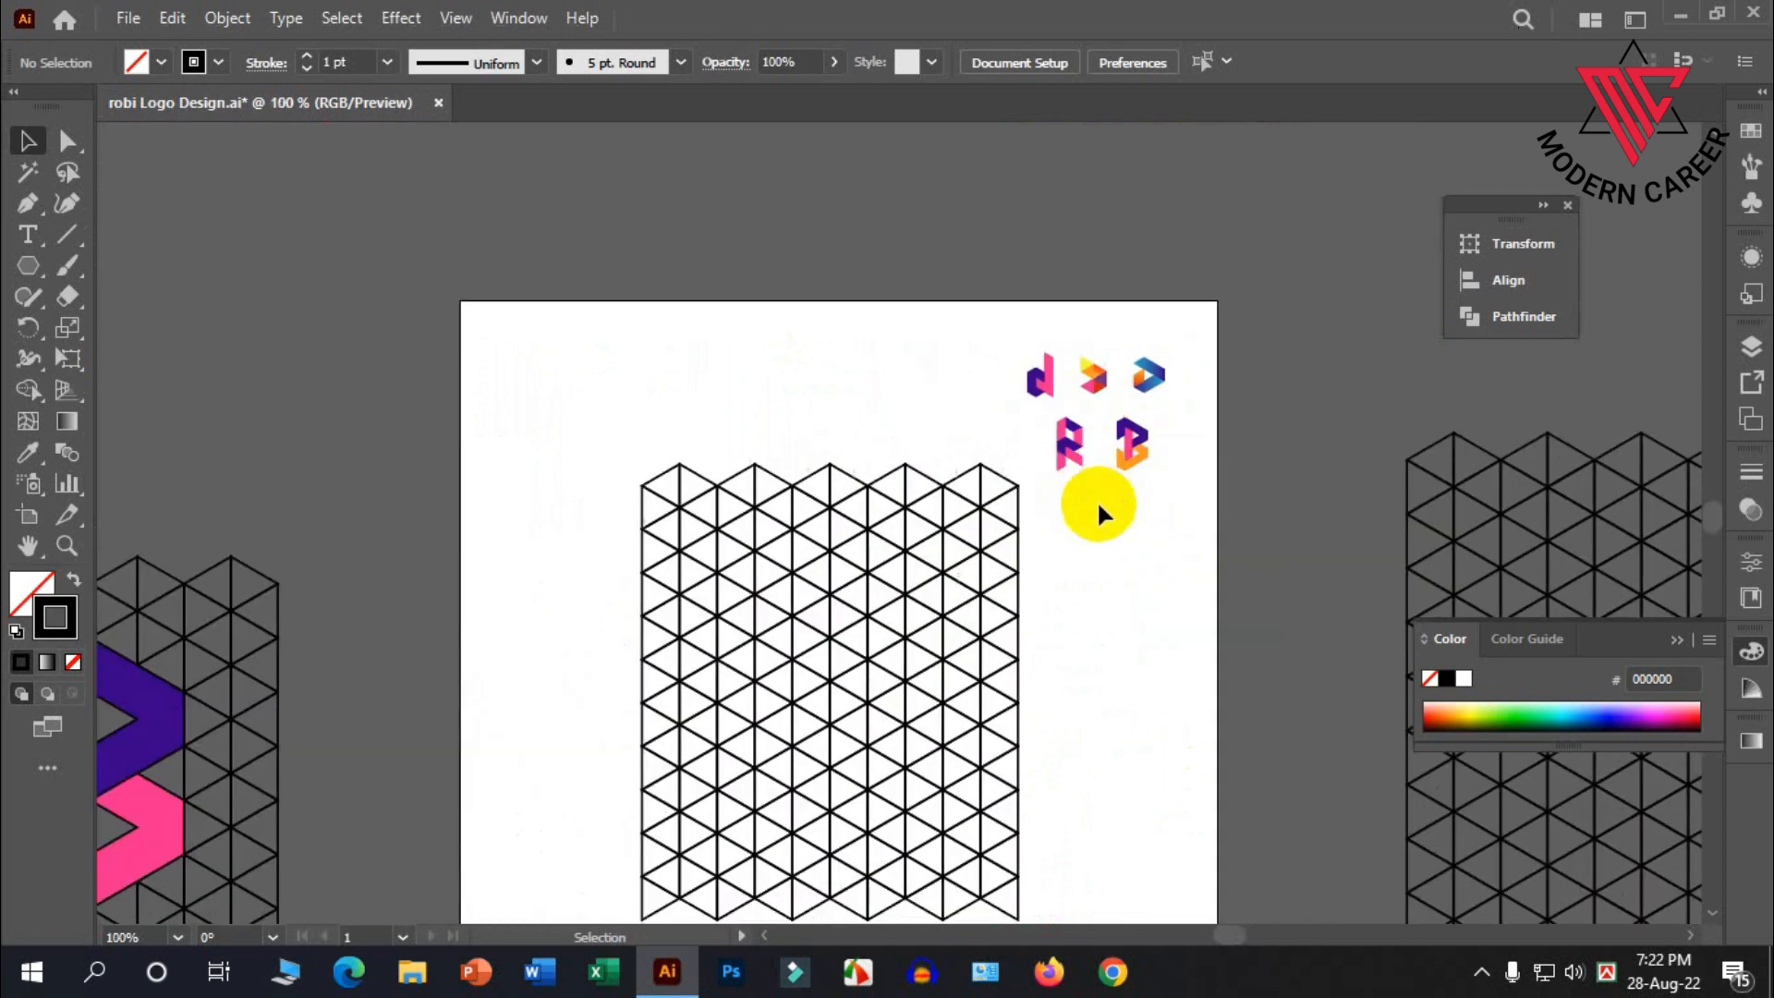
With black fill and no stroke, use Shape Builder on the artboard grid to fill the six triangles forming the multicoloured sample logo's folded shape
scroll(1017, 573, "down", 3)
scroll(891, 554, "up", 2)
left_click(911, 508)
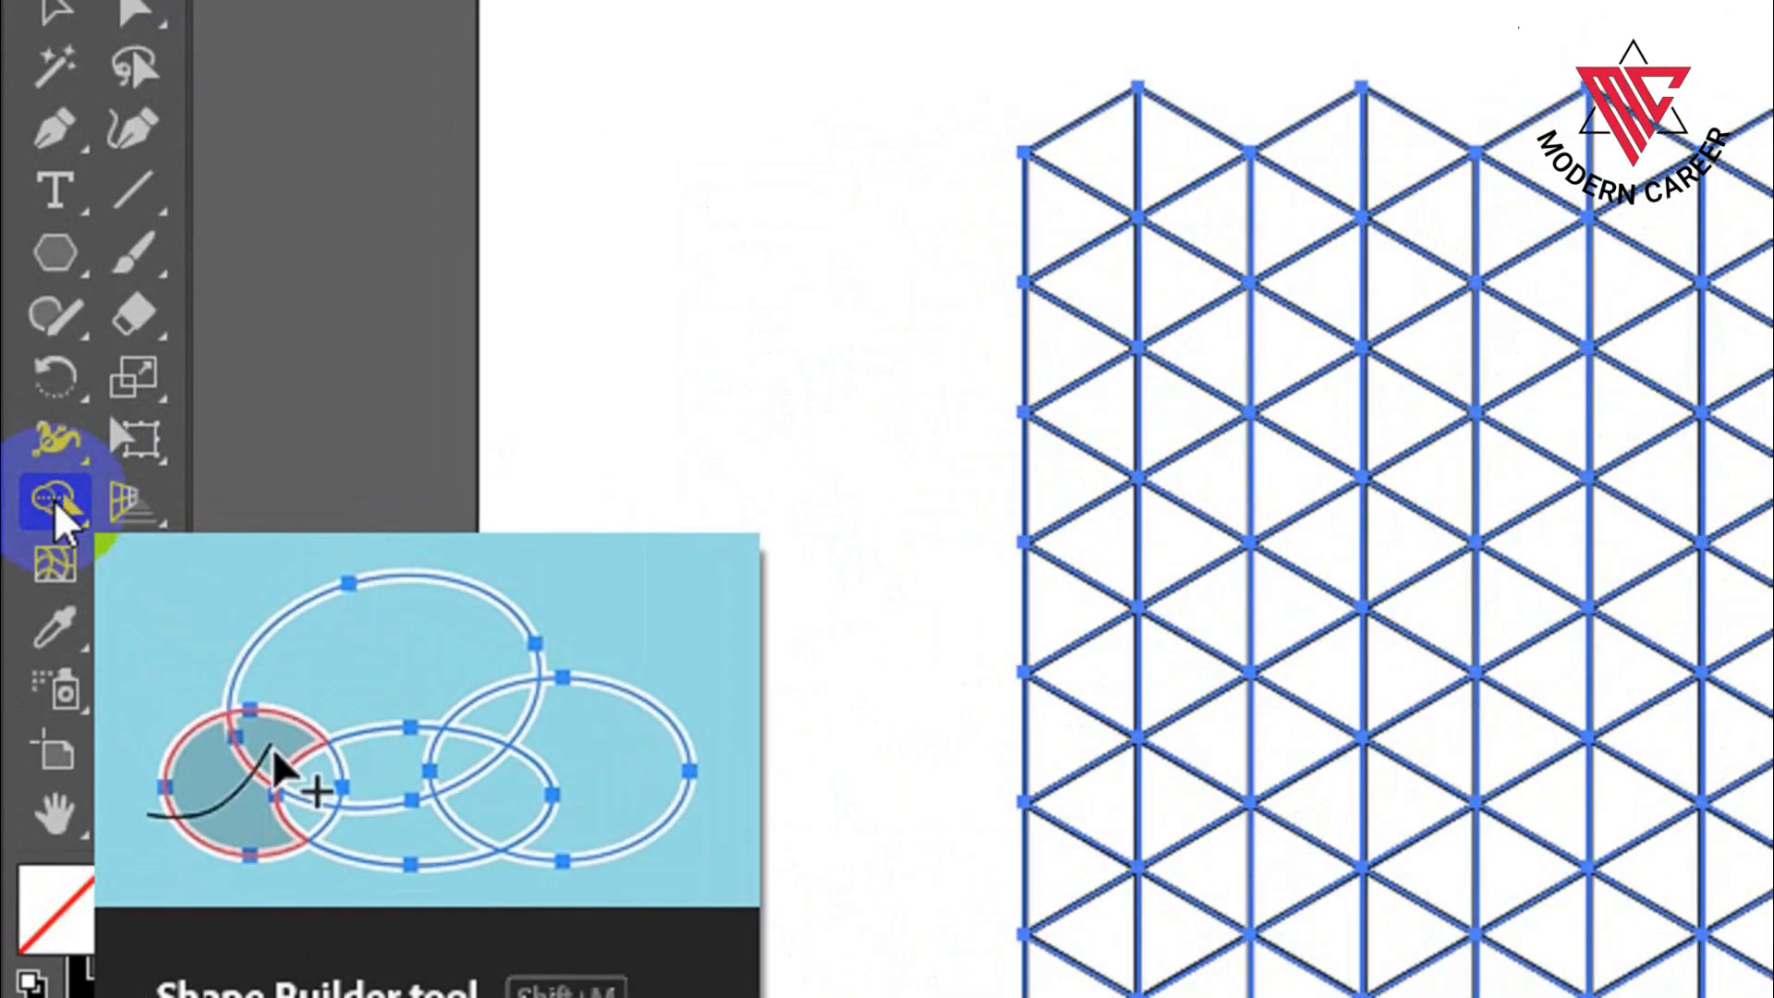
left_click(28, 392)
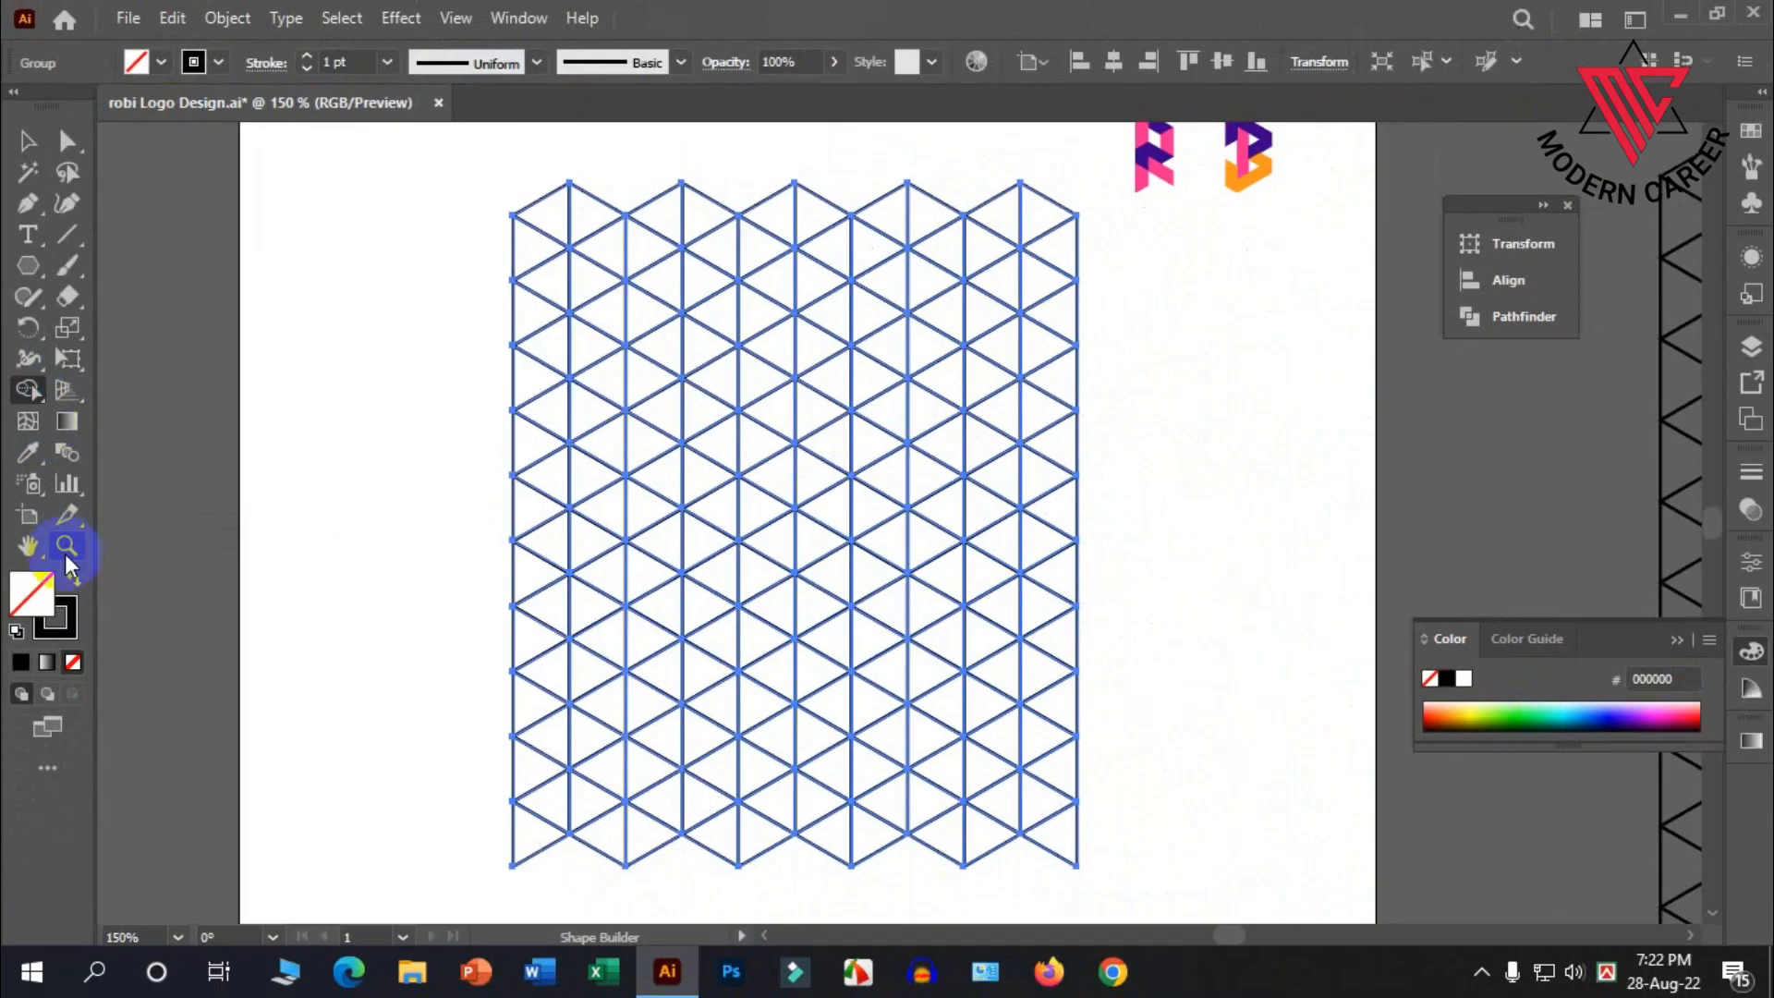
left_click(68, 575)
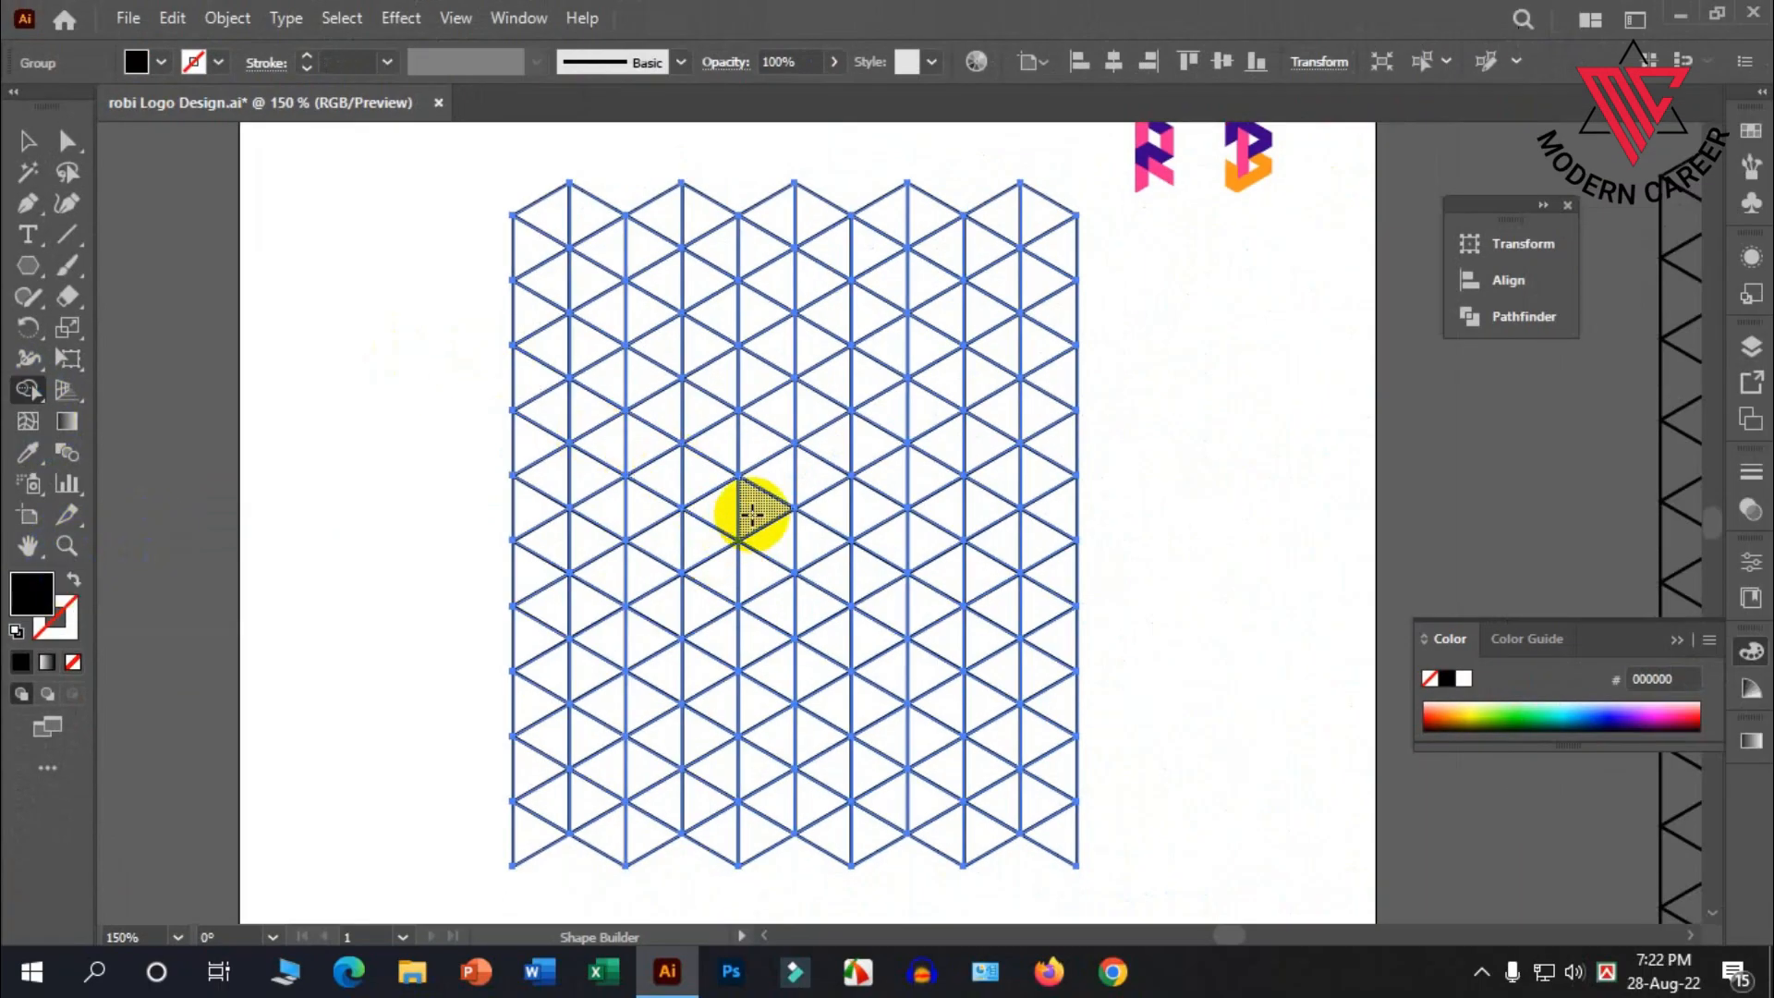
left_click_drag(724, 513, 752, 504)
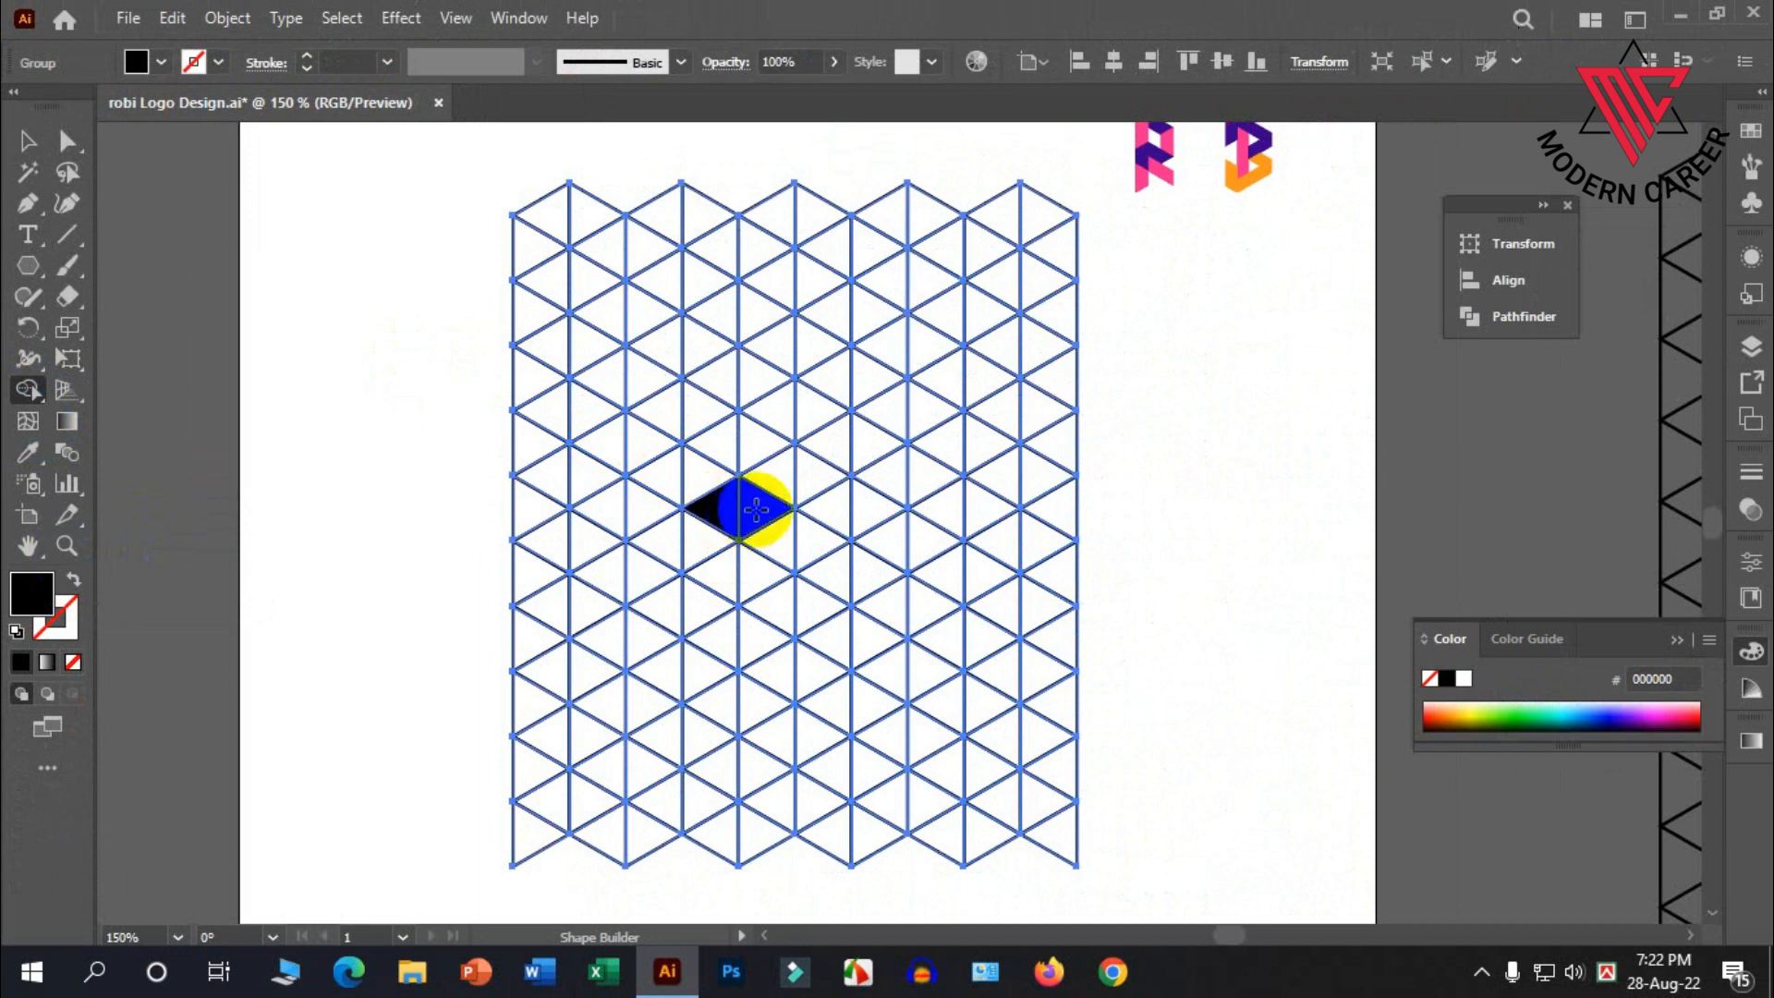
left_click(782, 480)
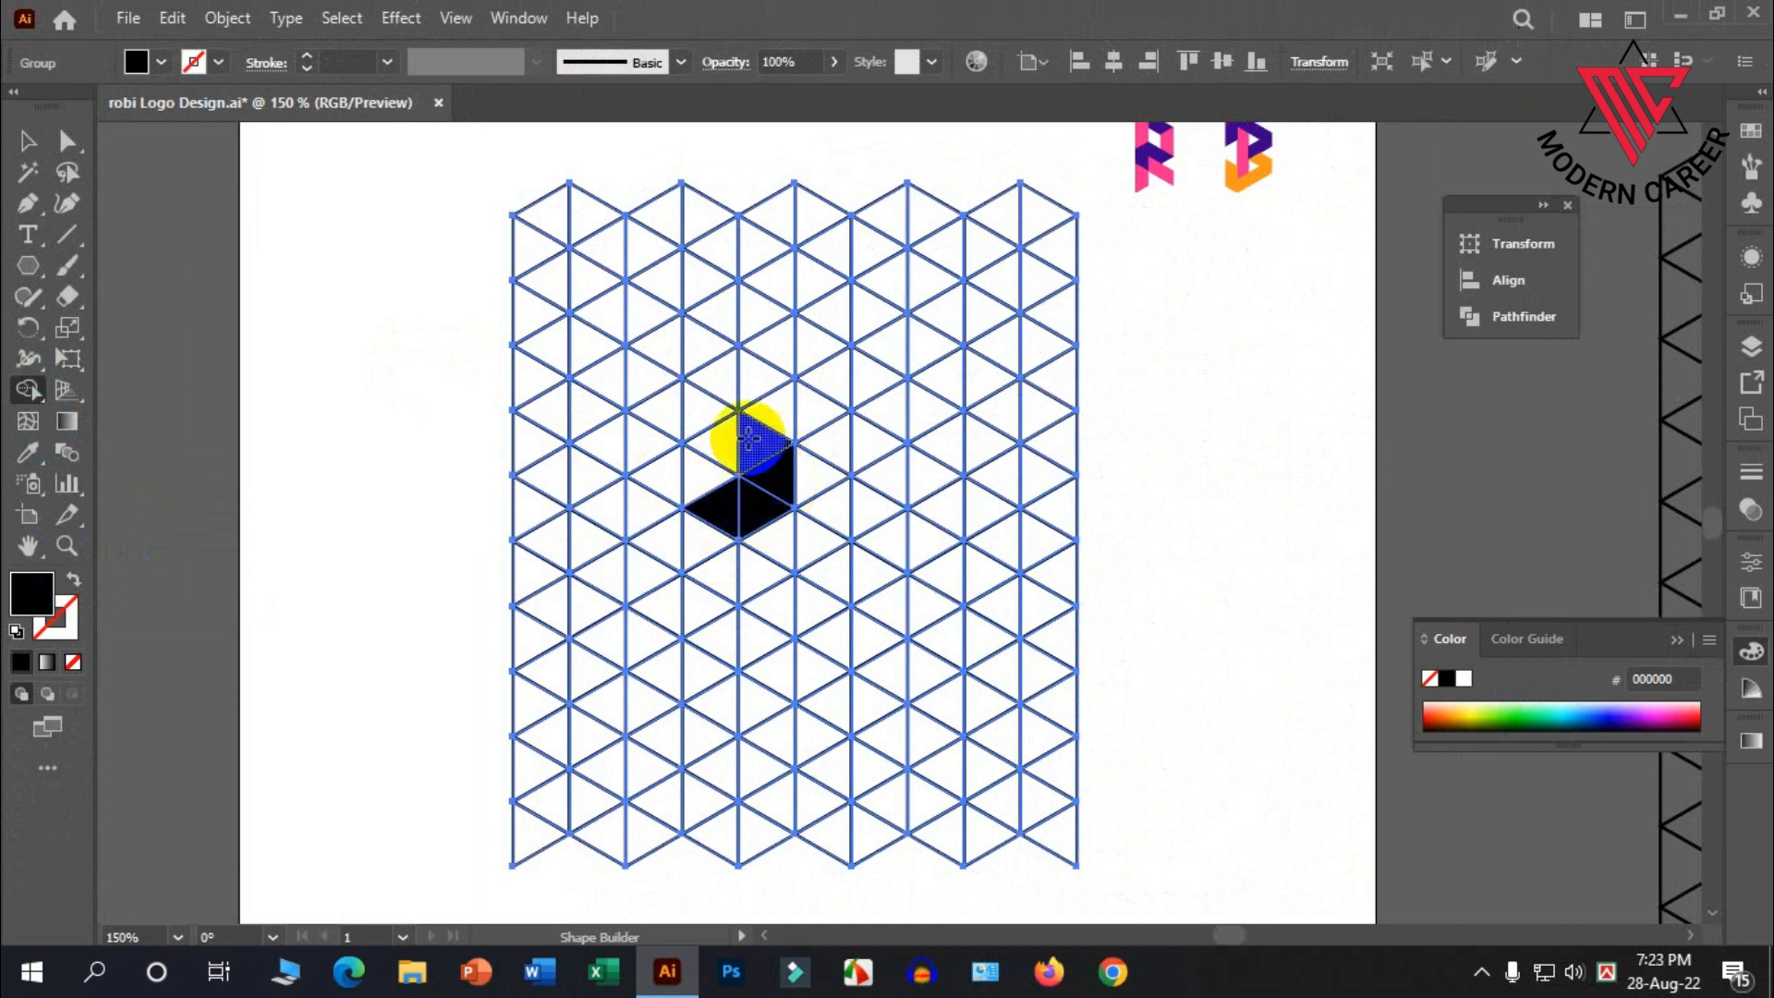
left_click(706, 439)
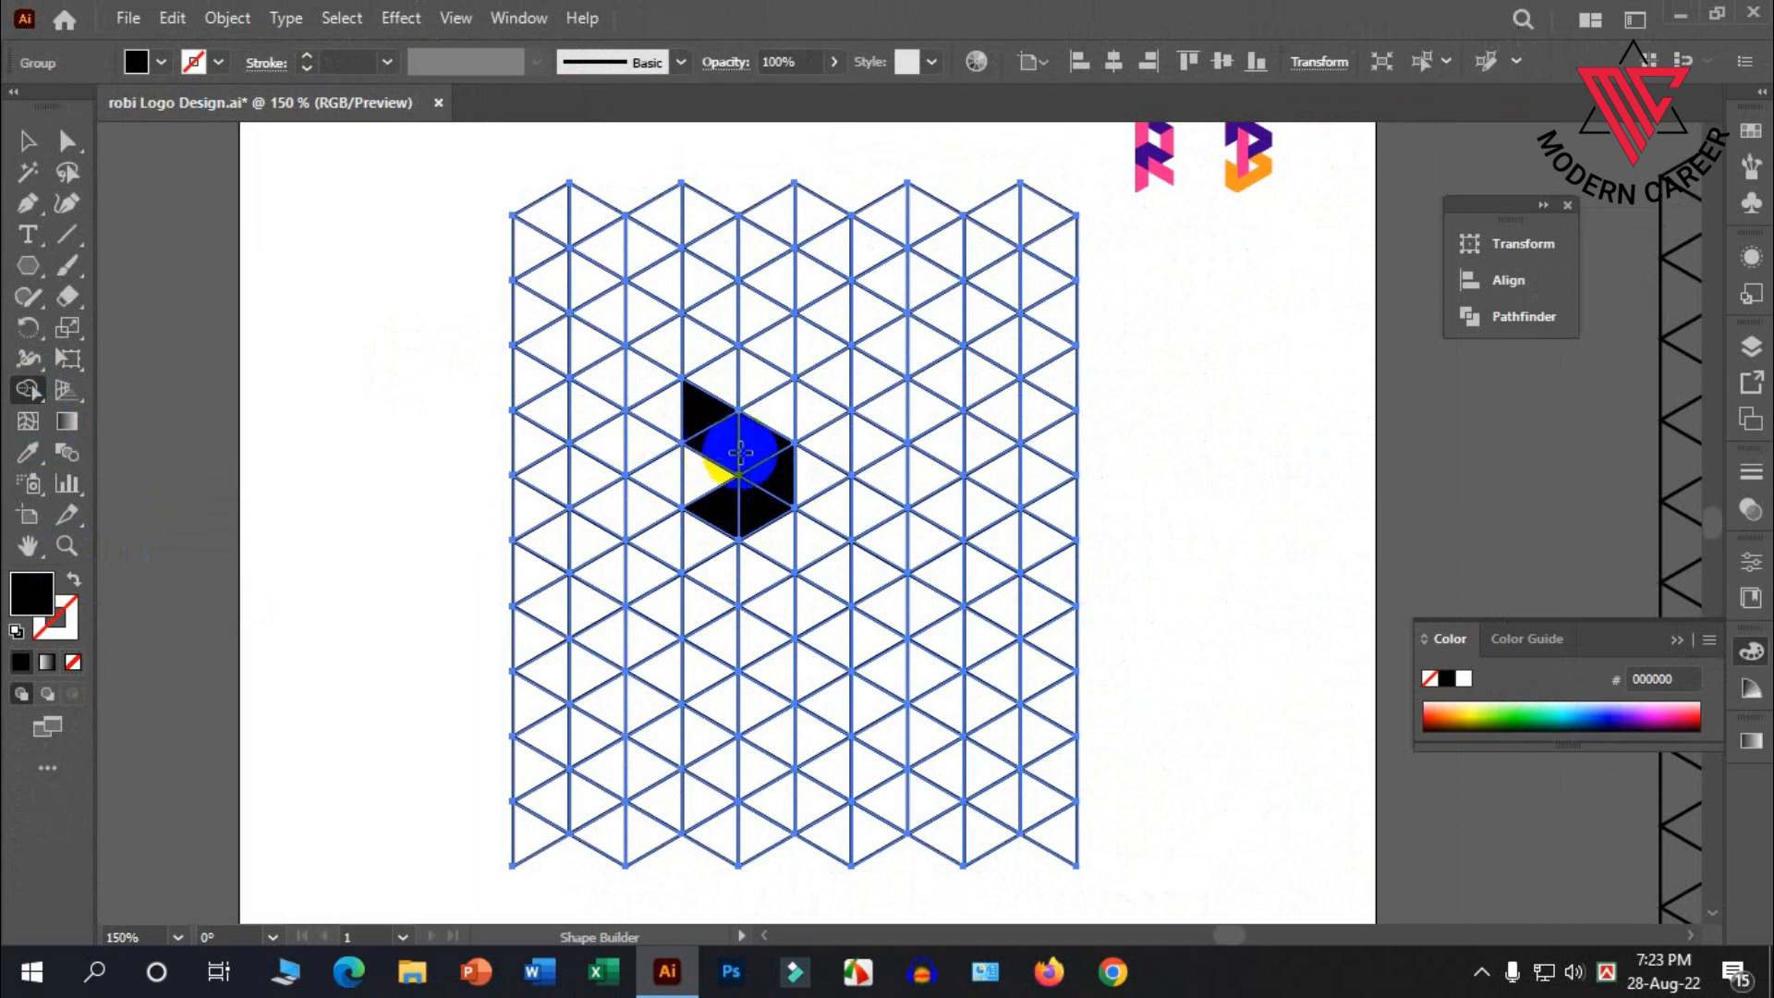
scroll(811, 469, "up", 1)
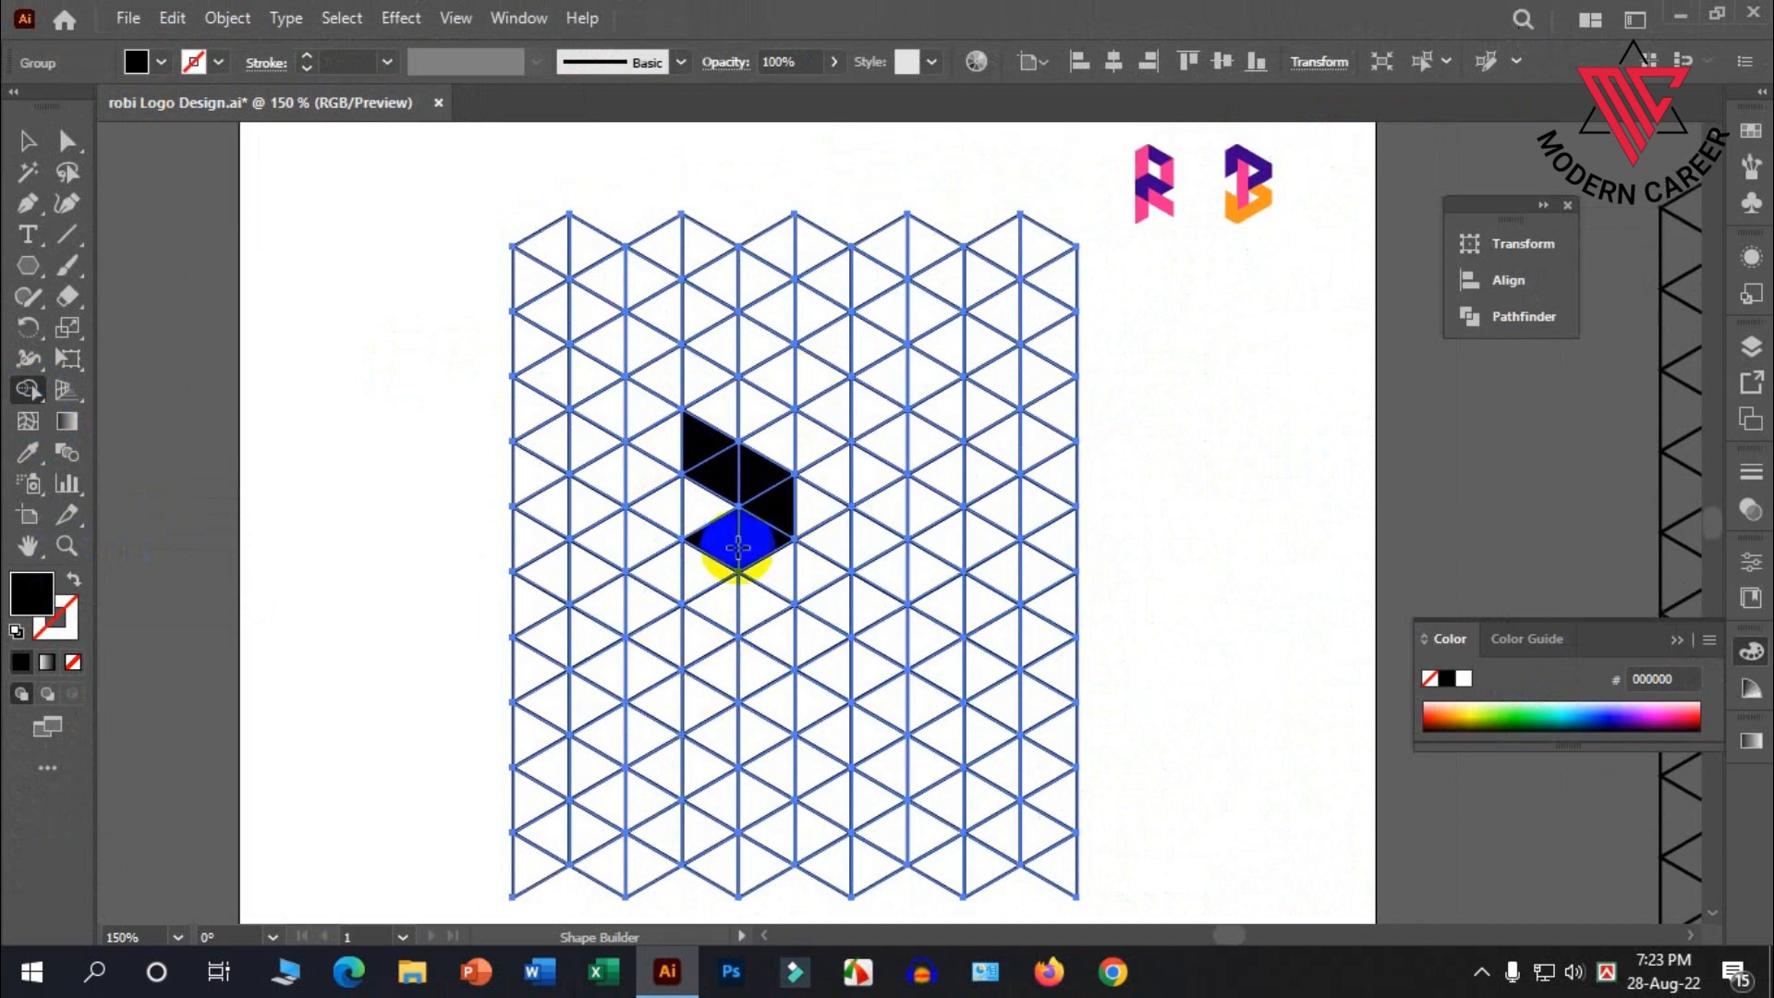
With Shape Builder, merge grid triangles below the folded shape into the sample d logo's tall stem with its hooked foot
scroll(813, 480, "down", 1)
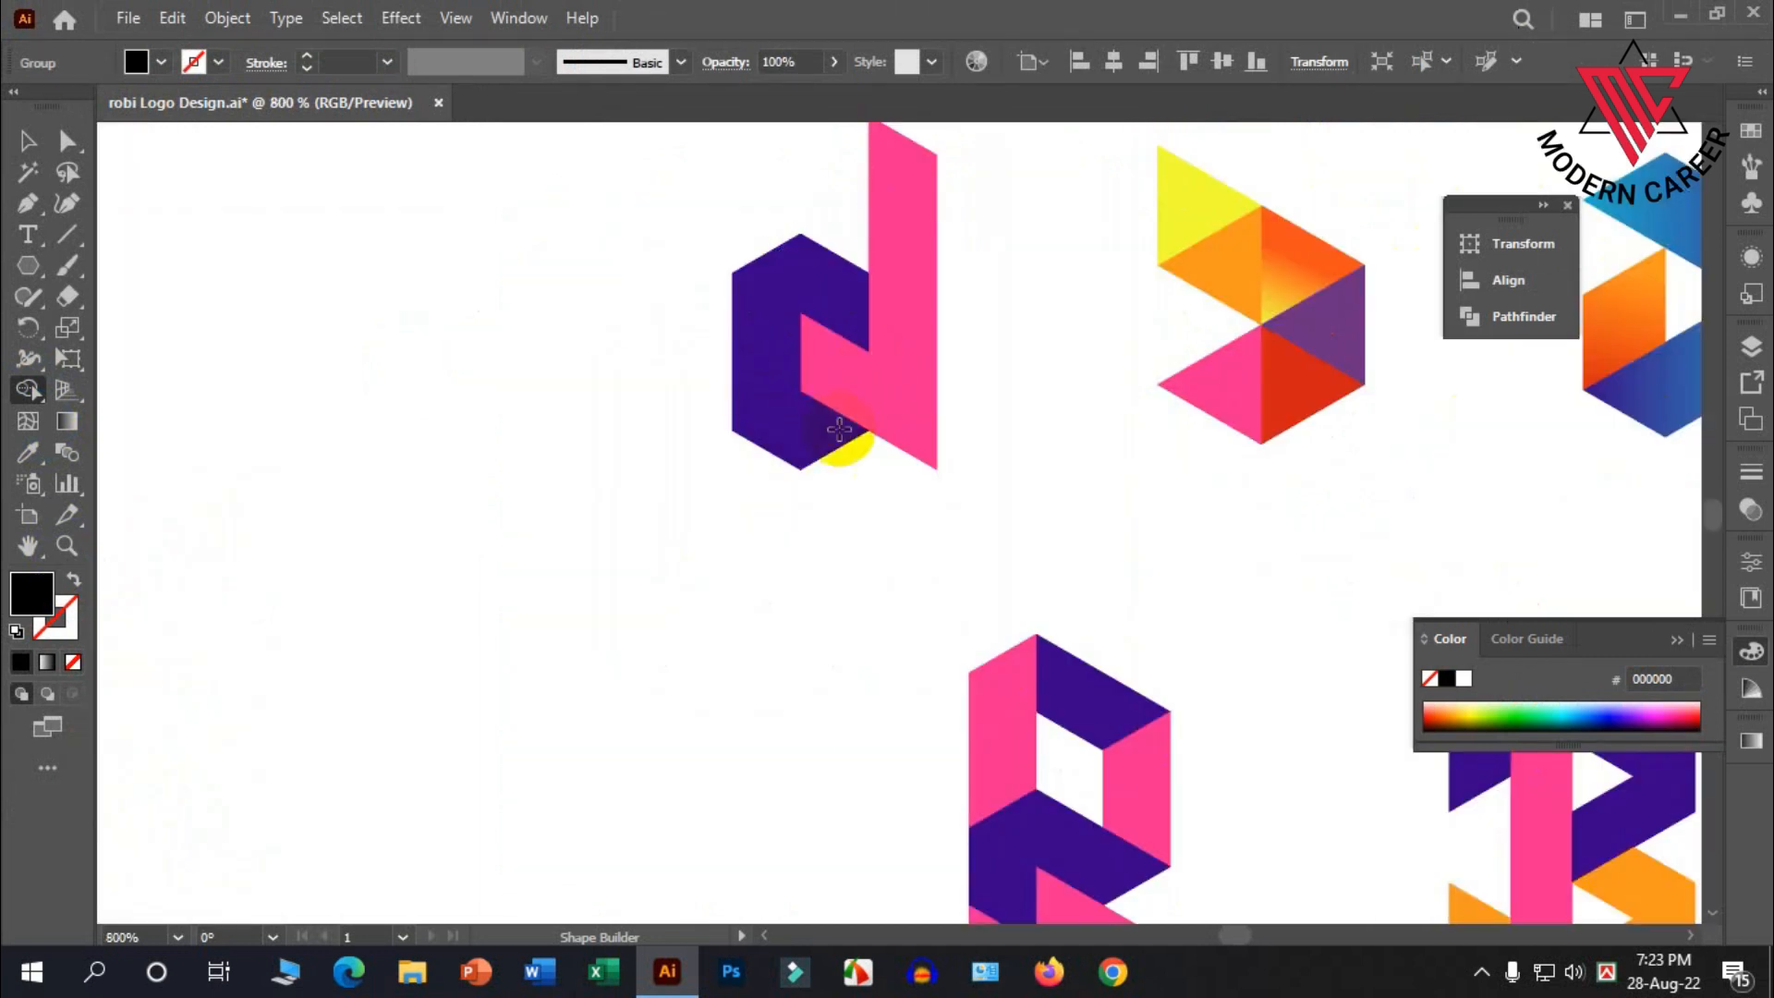
scroll(933, 398, "up", 3)
scroll(915, 407, "down", 1)
scroll(902, 421, "down", 5)
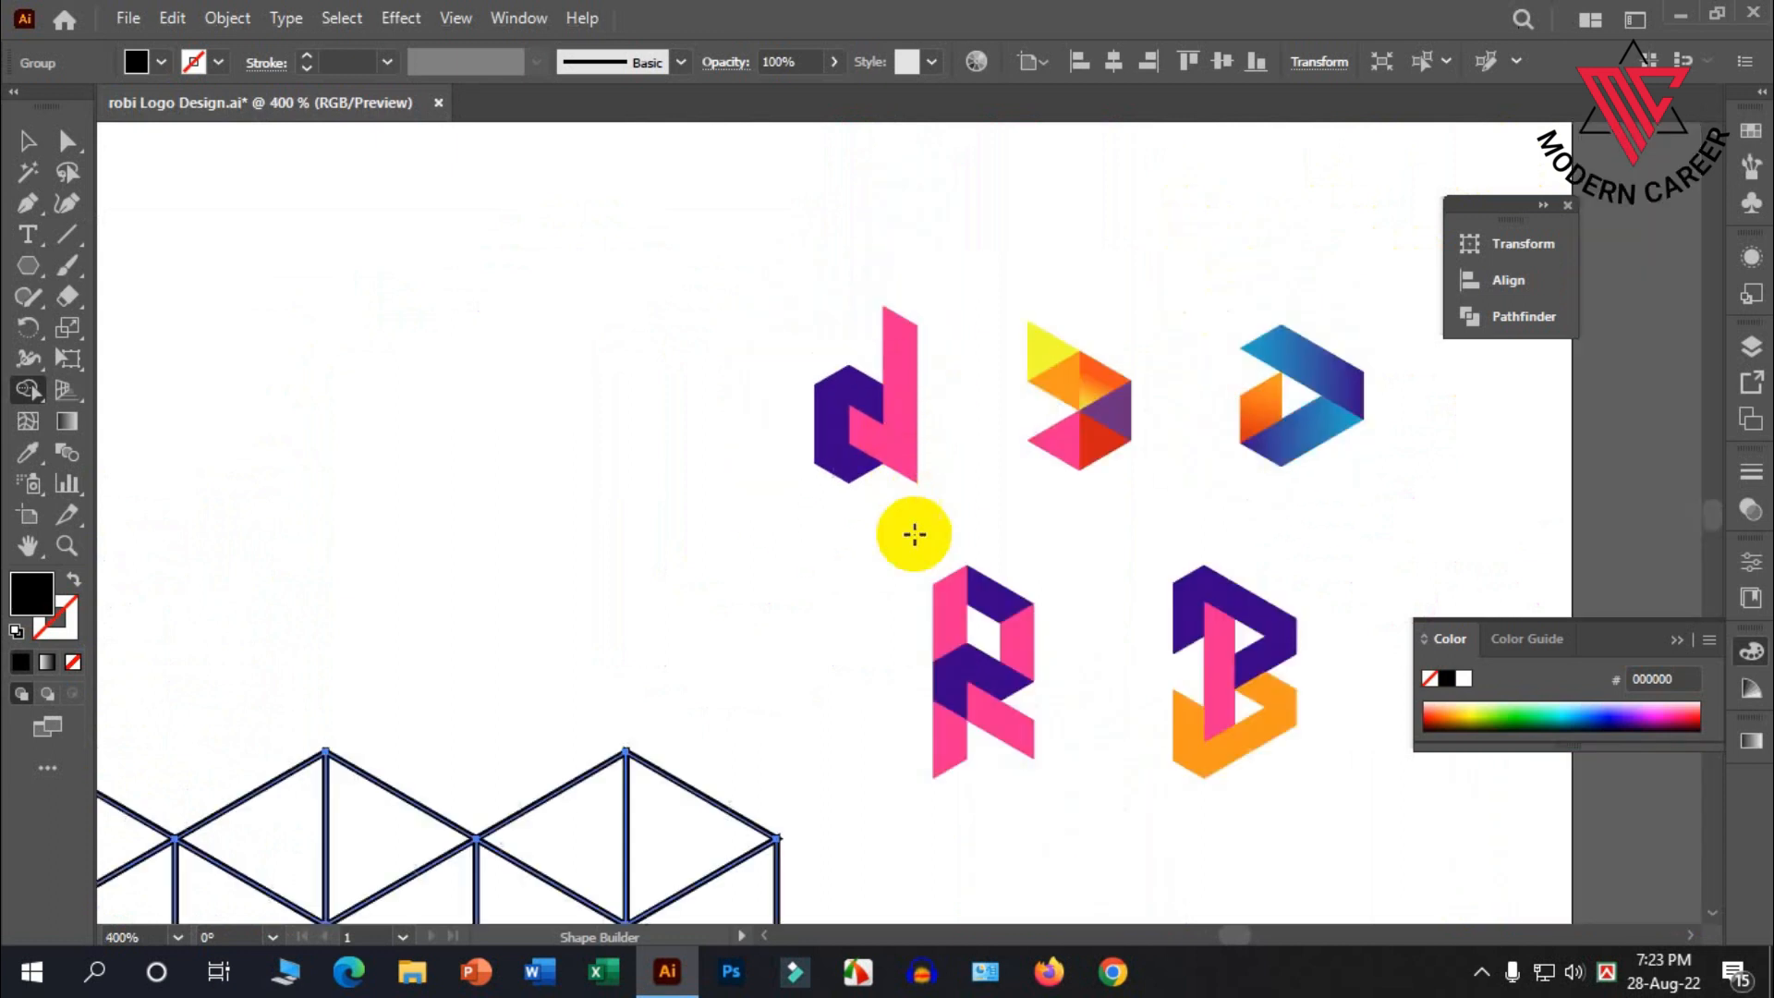
scroll(790, 720, "down", 3)
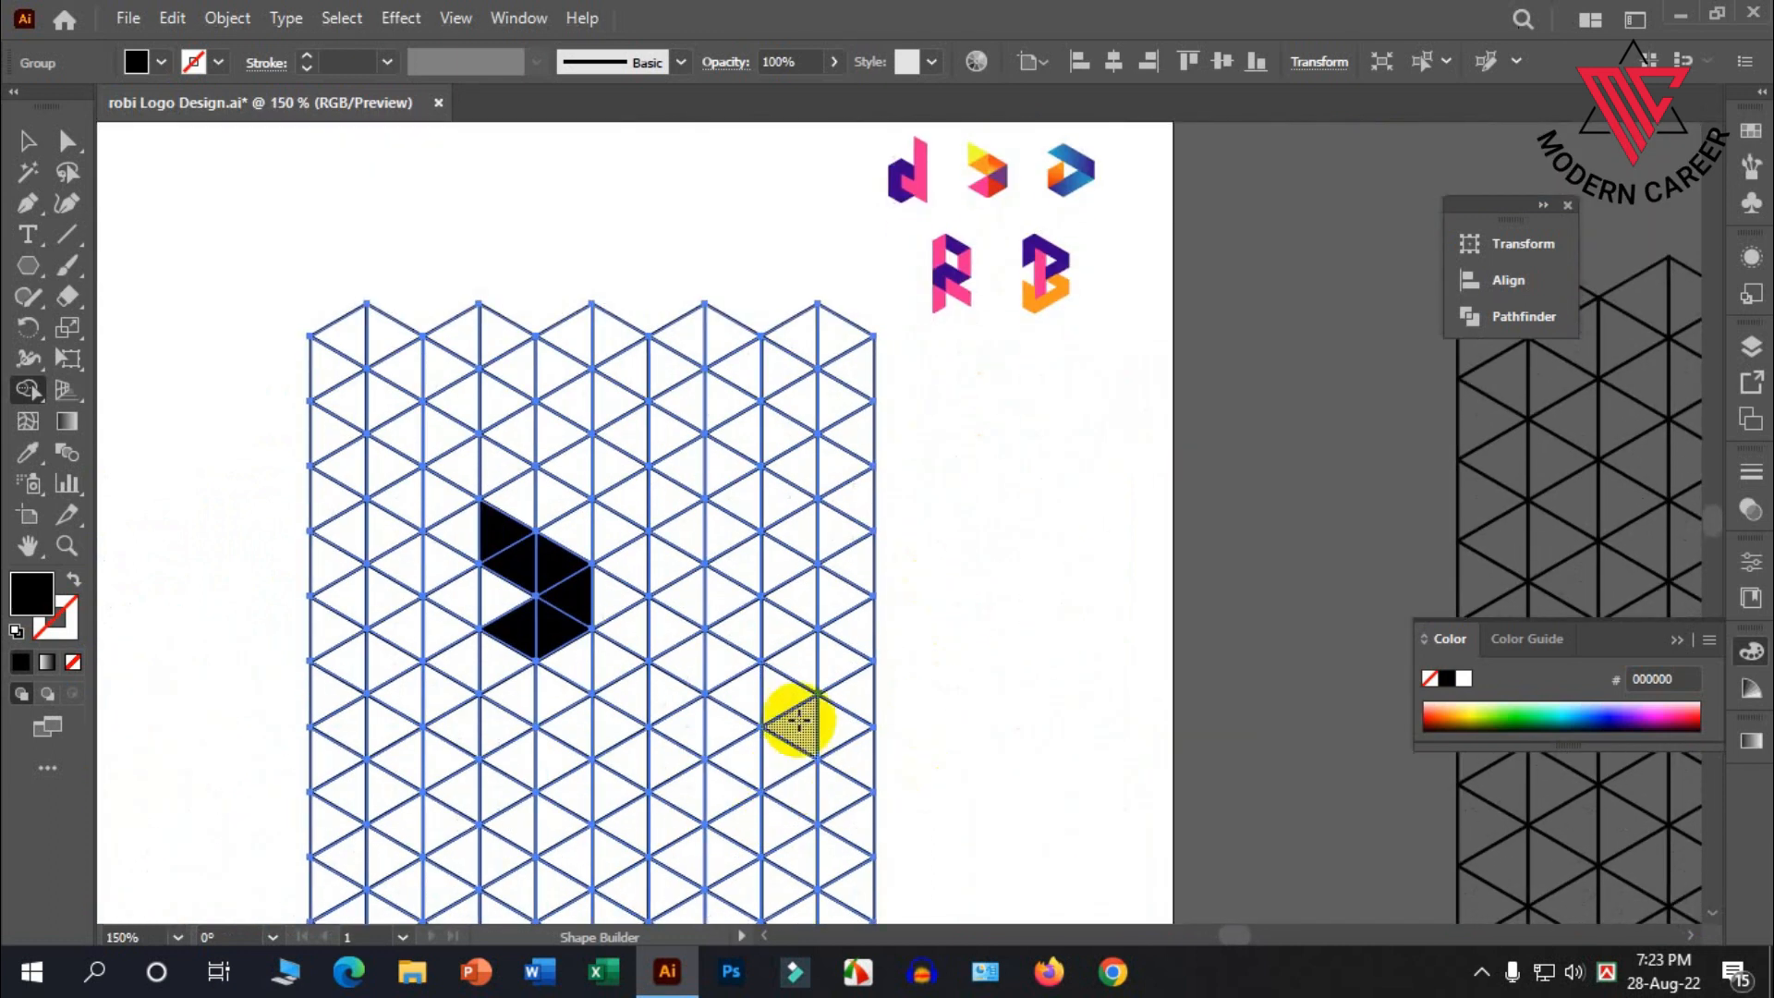
scroll(755, 730, "down", 5)
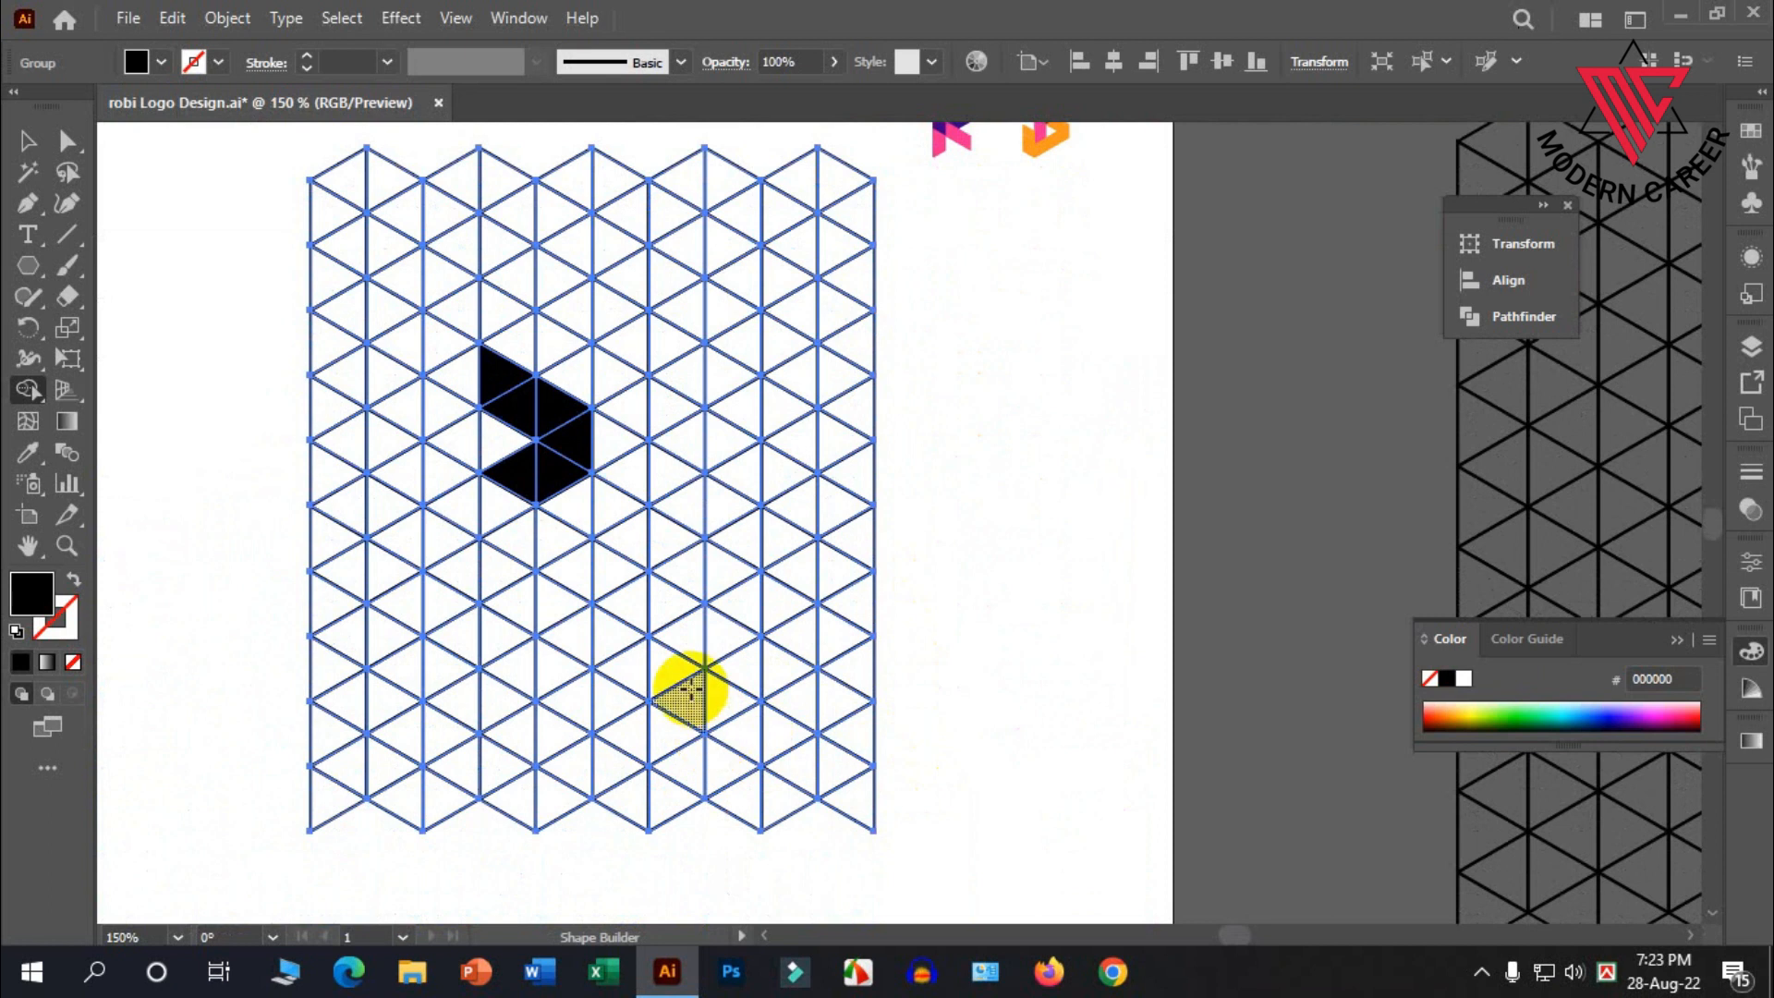
scroll(667, 674, "up", 4)
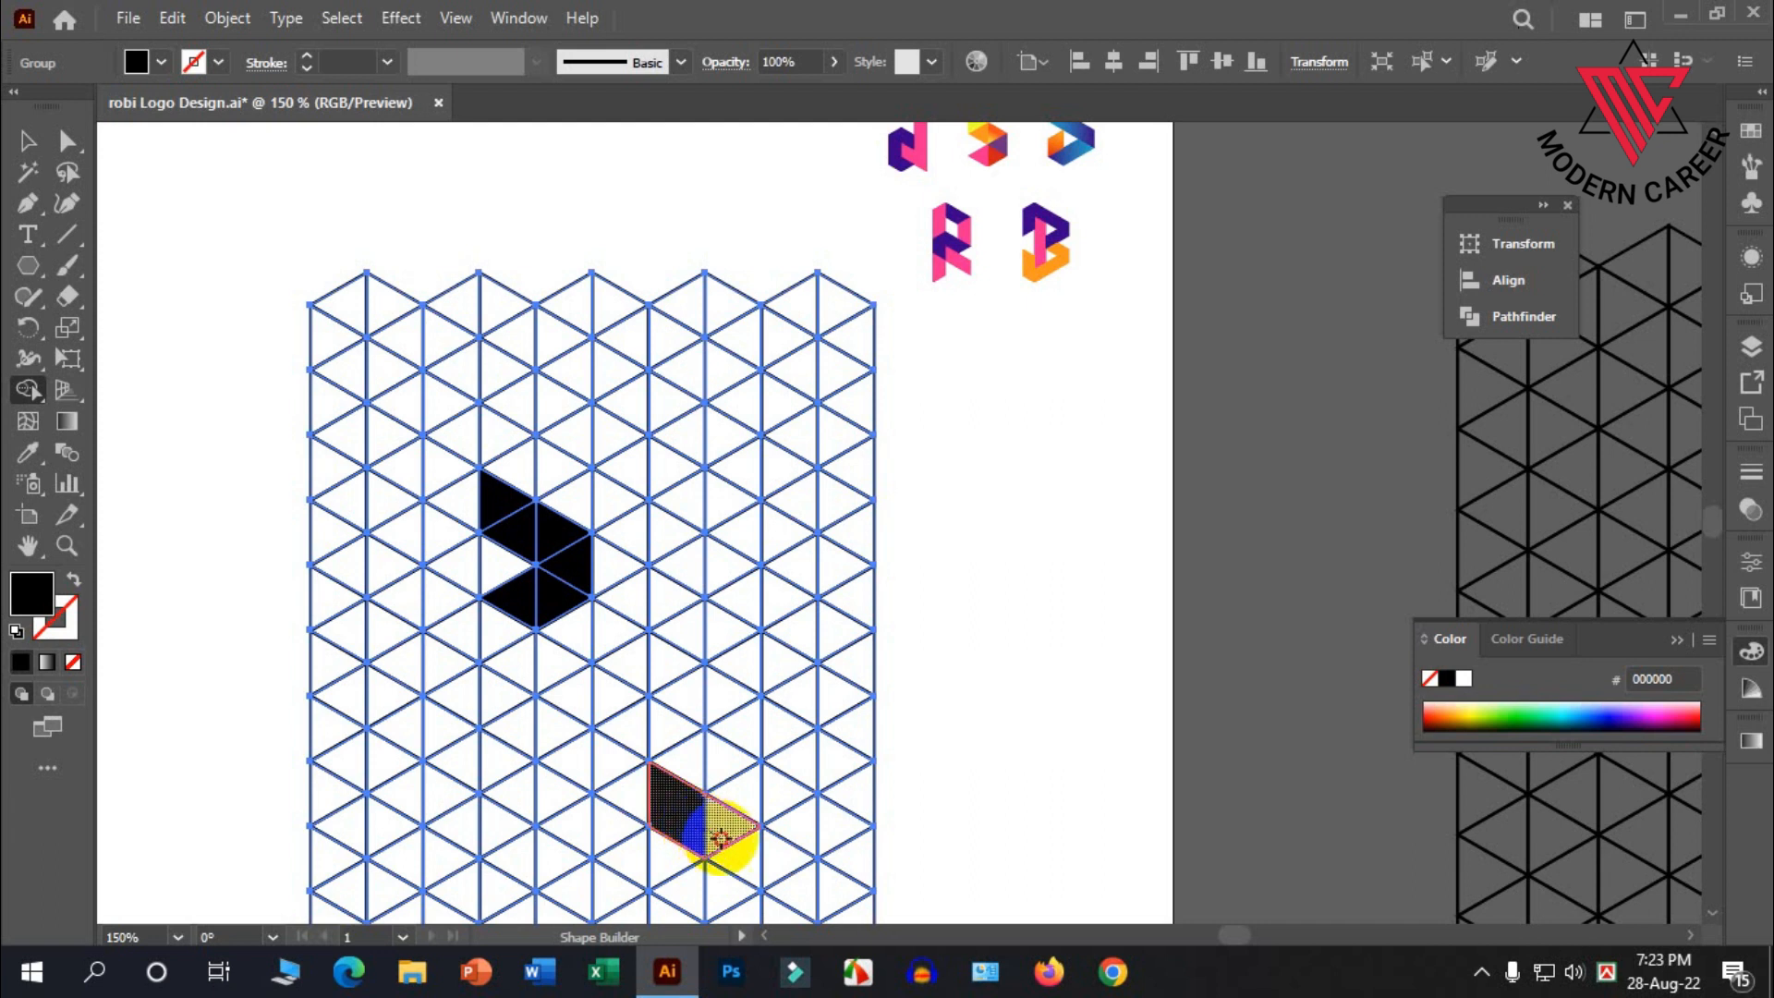
left_click_drag(737, 857, 727, 829)
left_click_drag(733, 767, 735, 674)
scroll(735, 673, "down", 2)
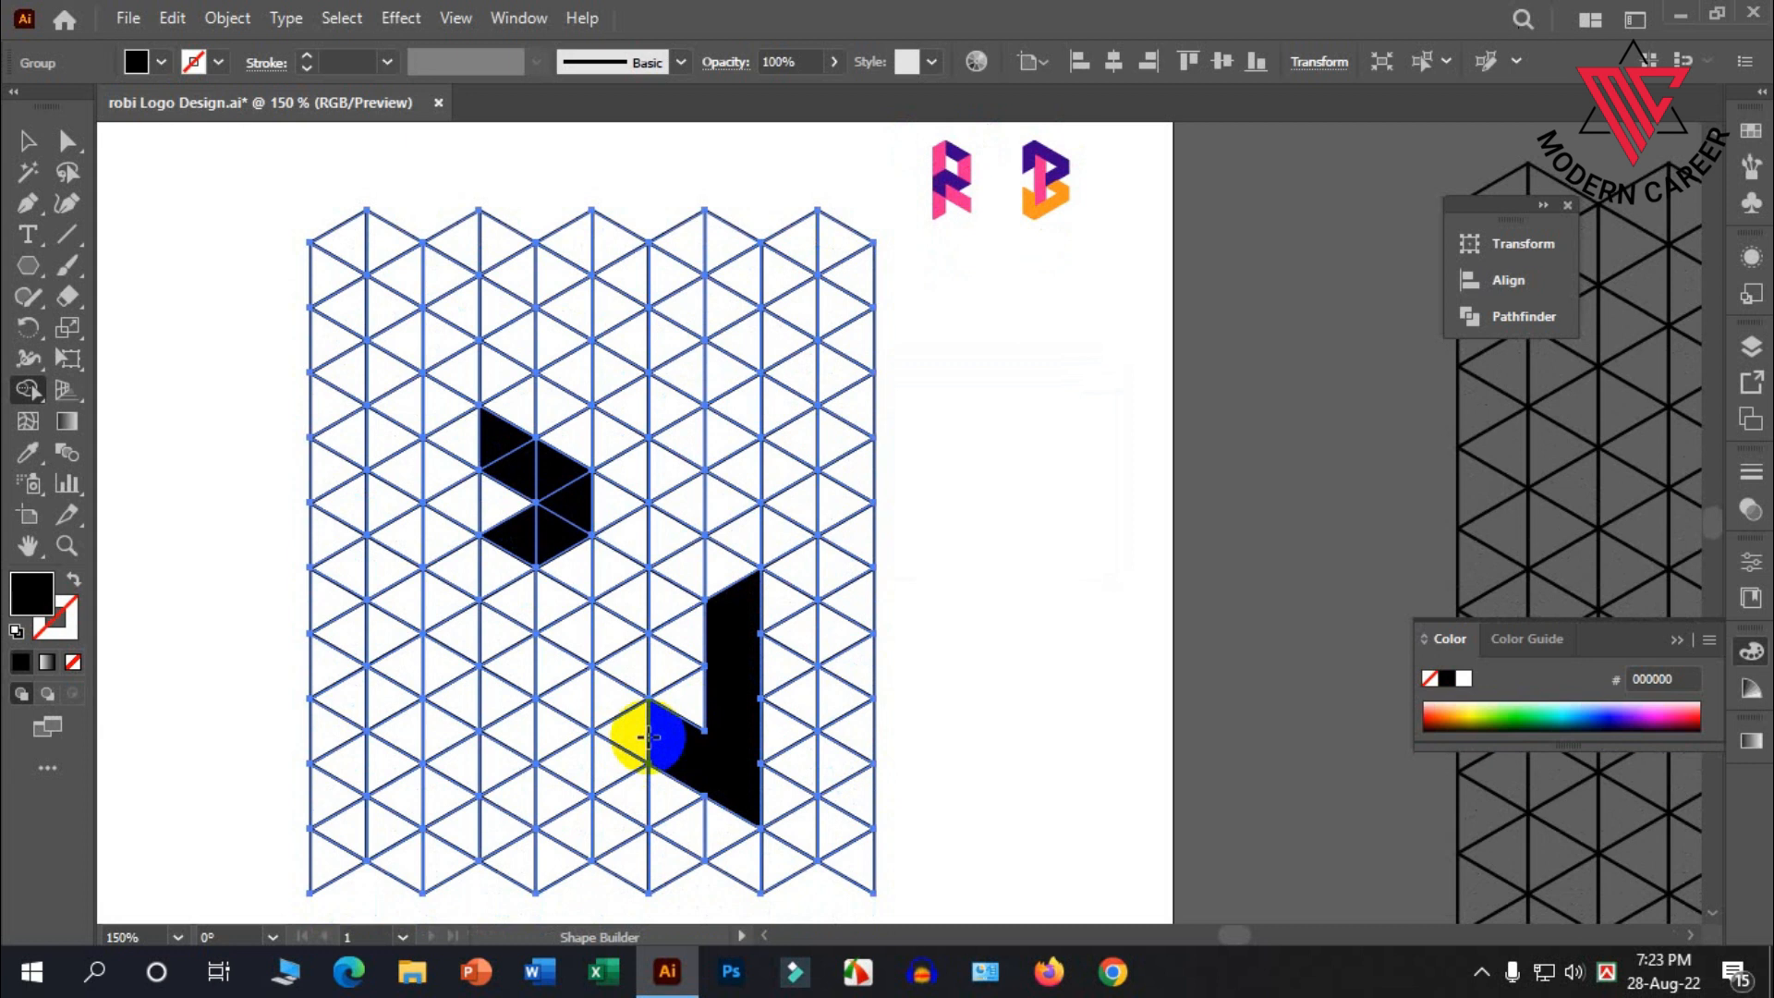
Merge the triangles around the hook into the d's hexagonal bowl and make the stem's top slope down to the right
left_click_drag(611, 766, 621, 693)
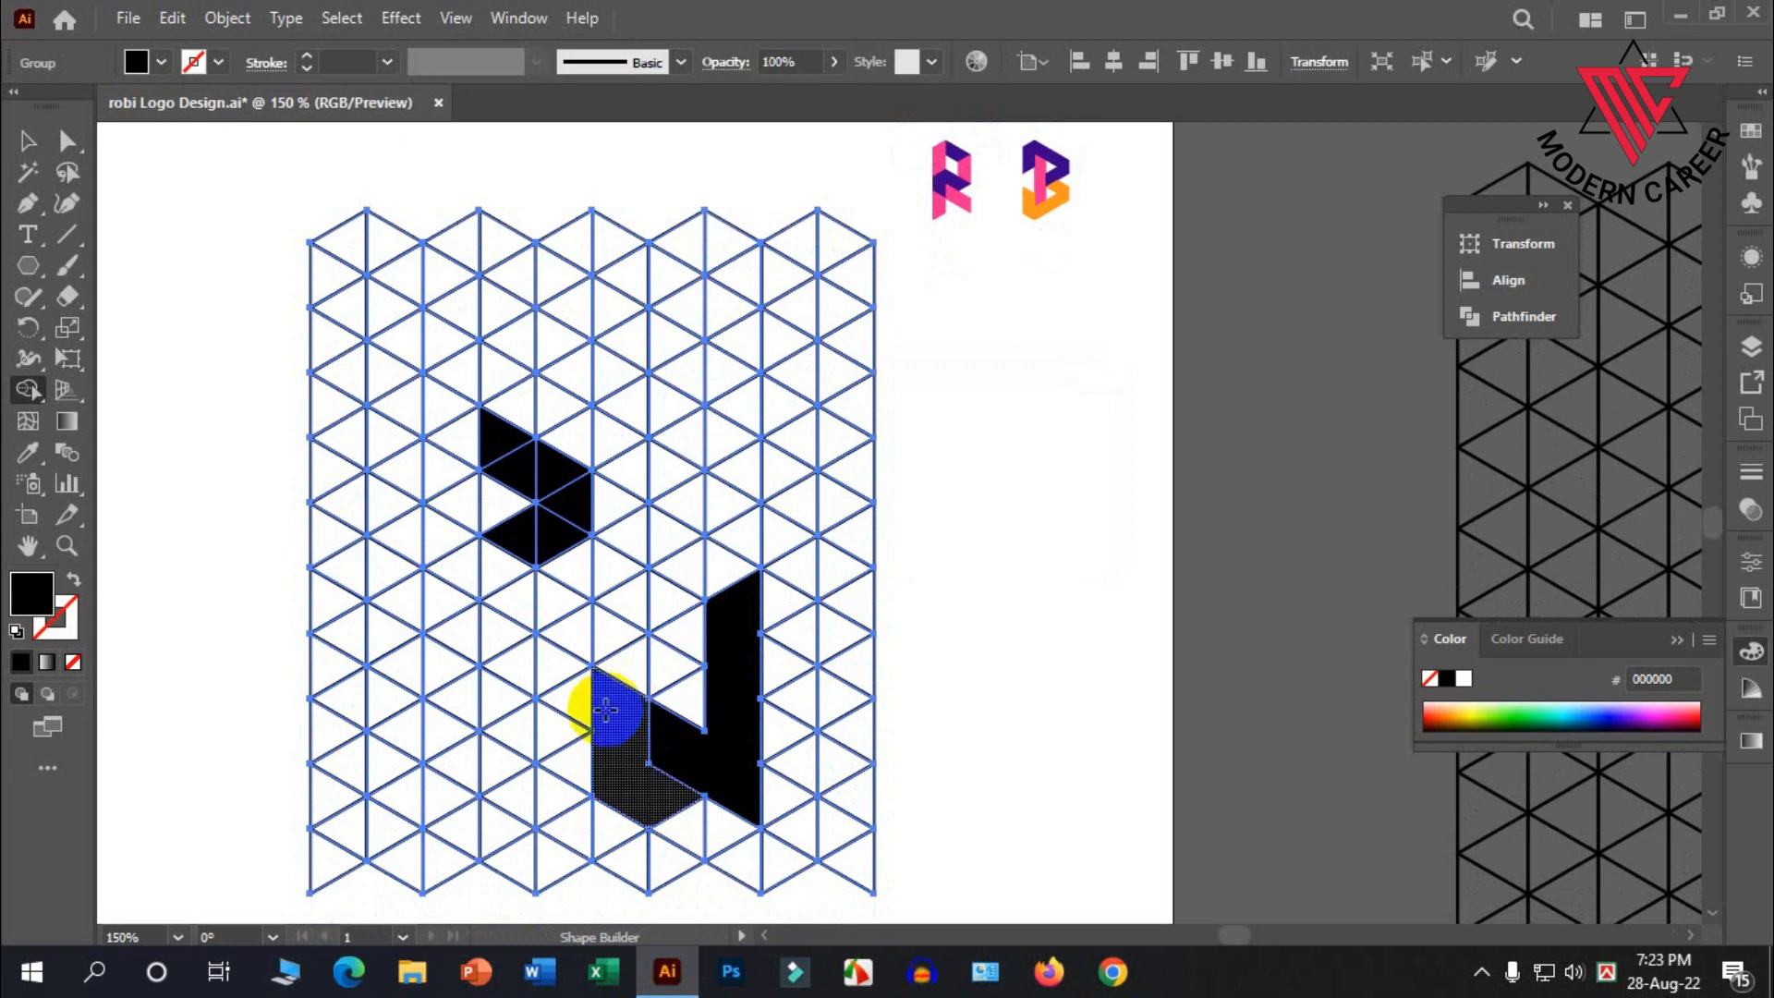
scroll(606, 713, "up", 1)
left_click(616, 709)
scroll(619, 720, "up", 2)
mouse_move(630, 779)
left_mouse_down()
mouse_move(733, 662)
mouse_move(728, 720)
left_mouse_up()
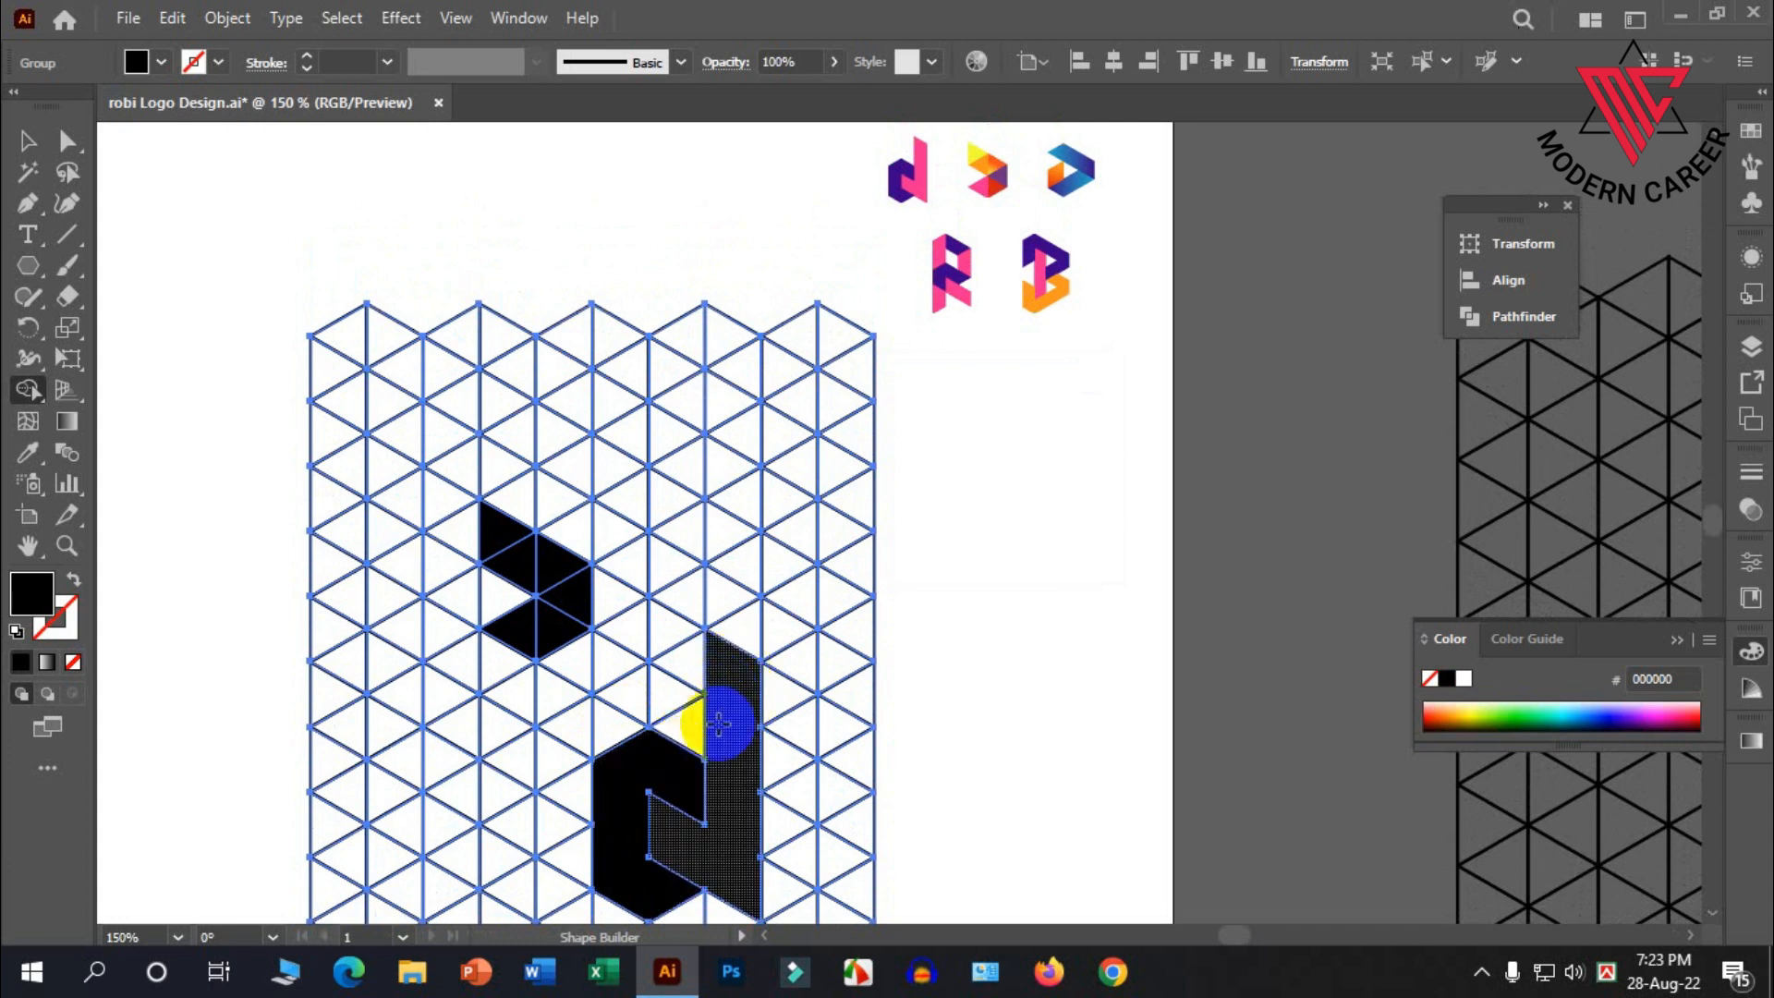
scroll(732, 765, "up", 1)
key("ctrl+minus")
key("ctrl+minus")
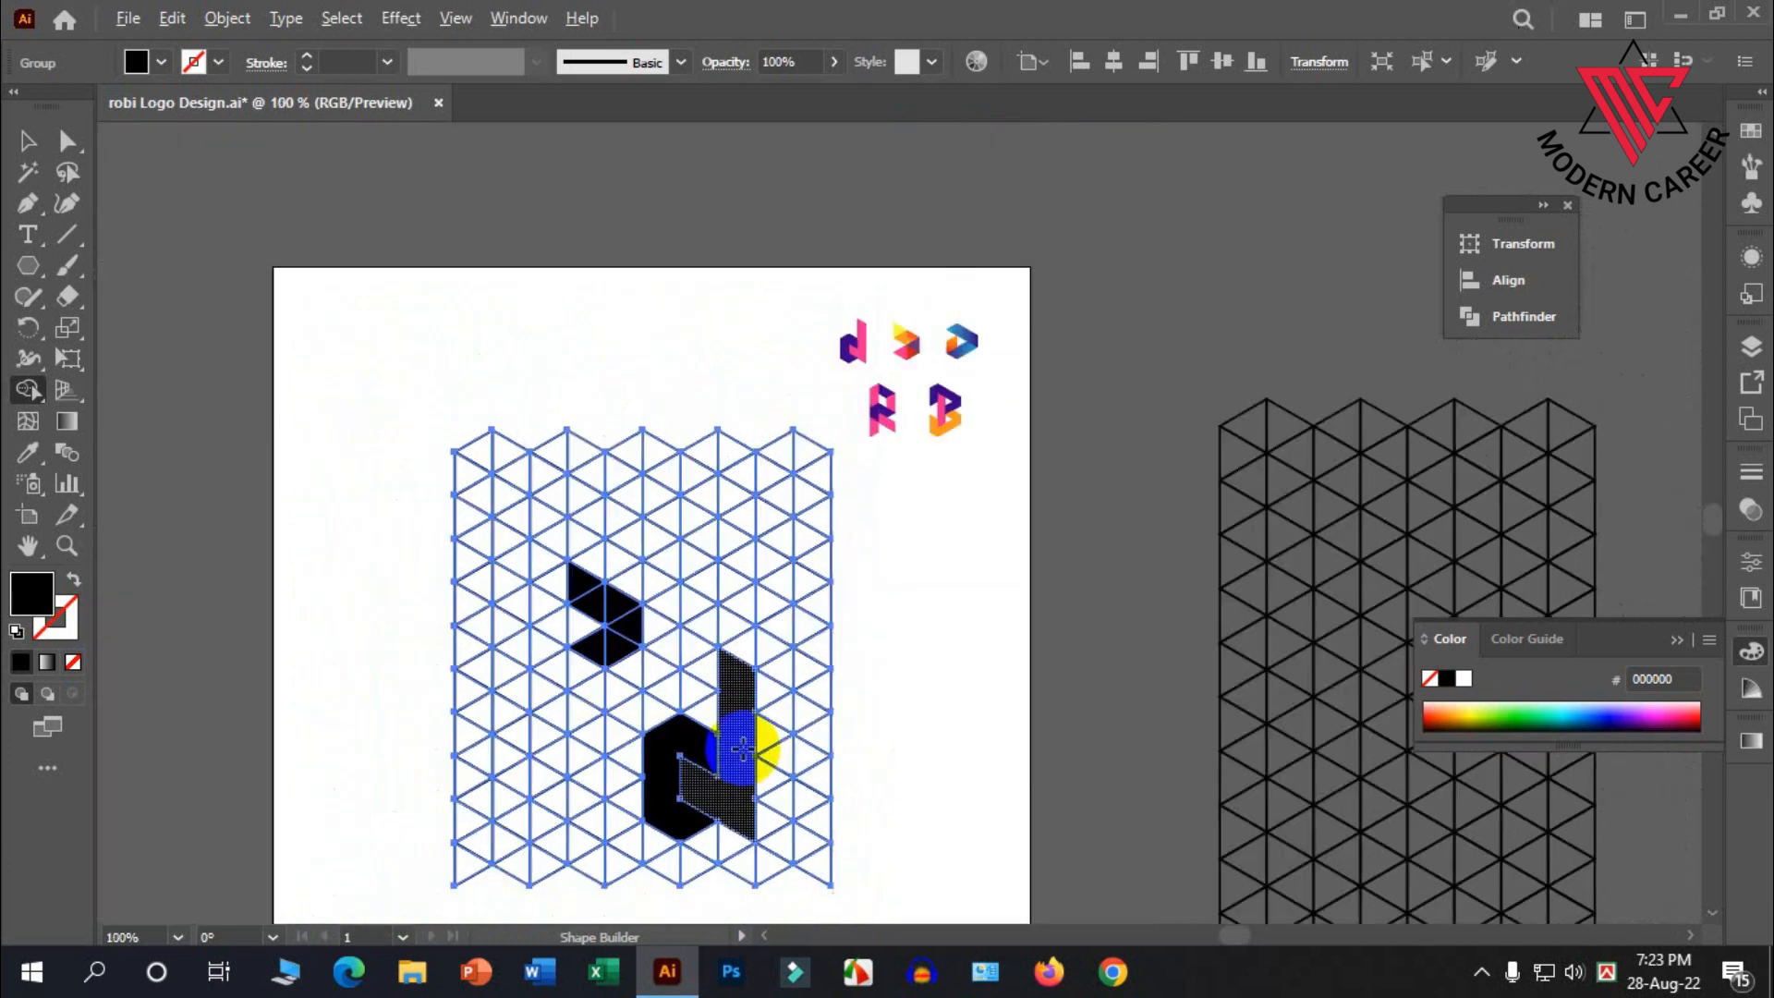
scroll(722, 653, "up", 1)
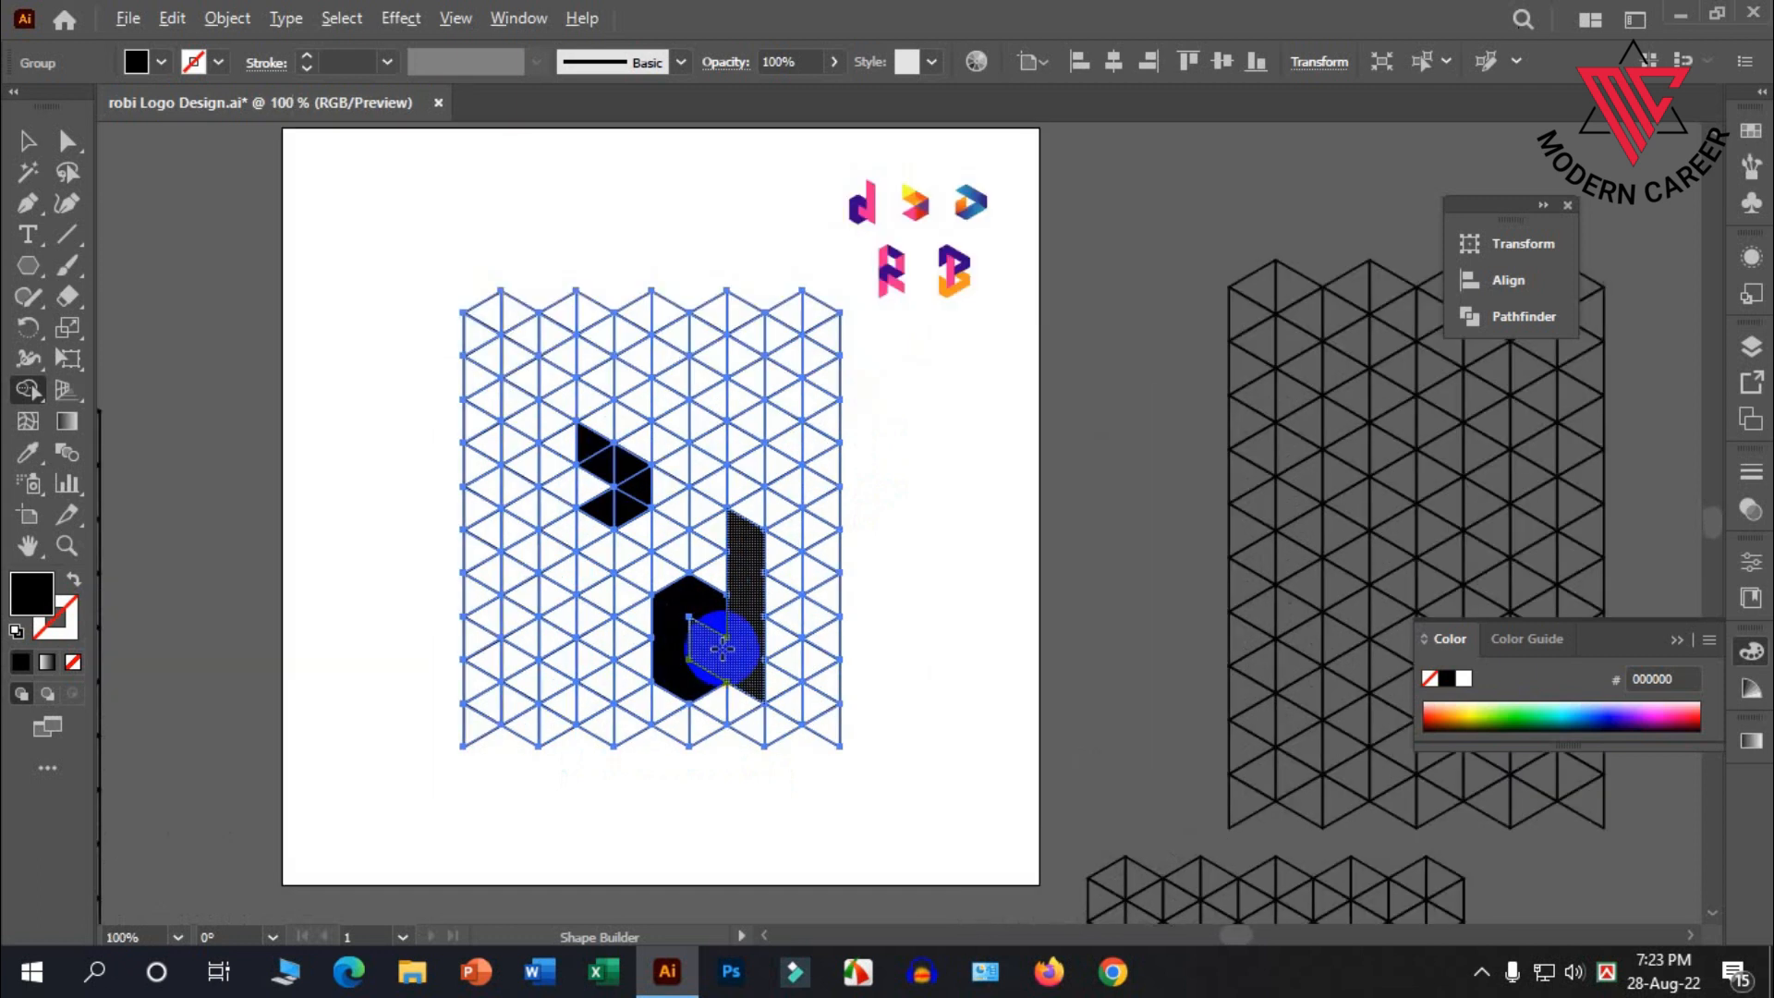
scroll(720, 598, "down", 1)
scroll(746, 628, "up", 1)
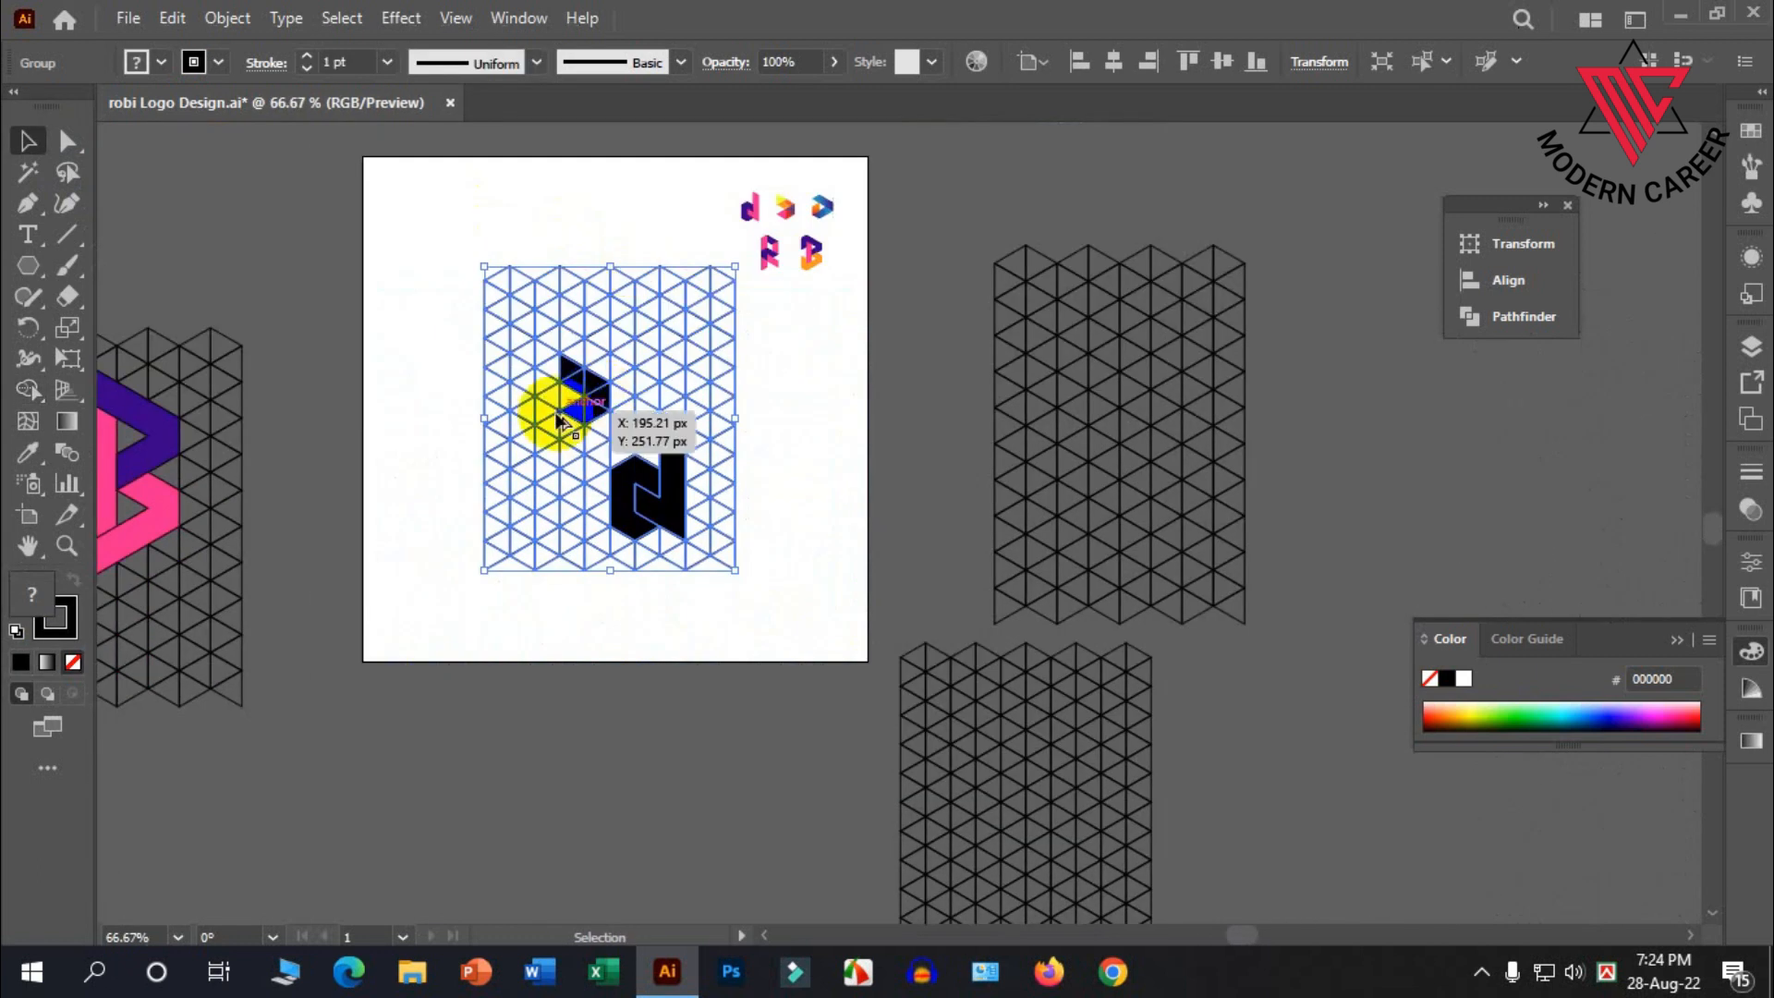
Ungroup the artboard grid and the nested column groups that hold the two parts of the d
scroll(553, 410, "up", 2)
scroll(641, 368, "down", 1)
scroll(645, 360, "up", 2)
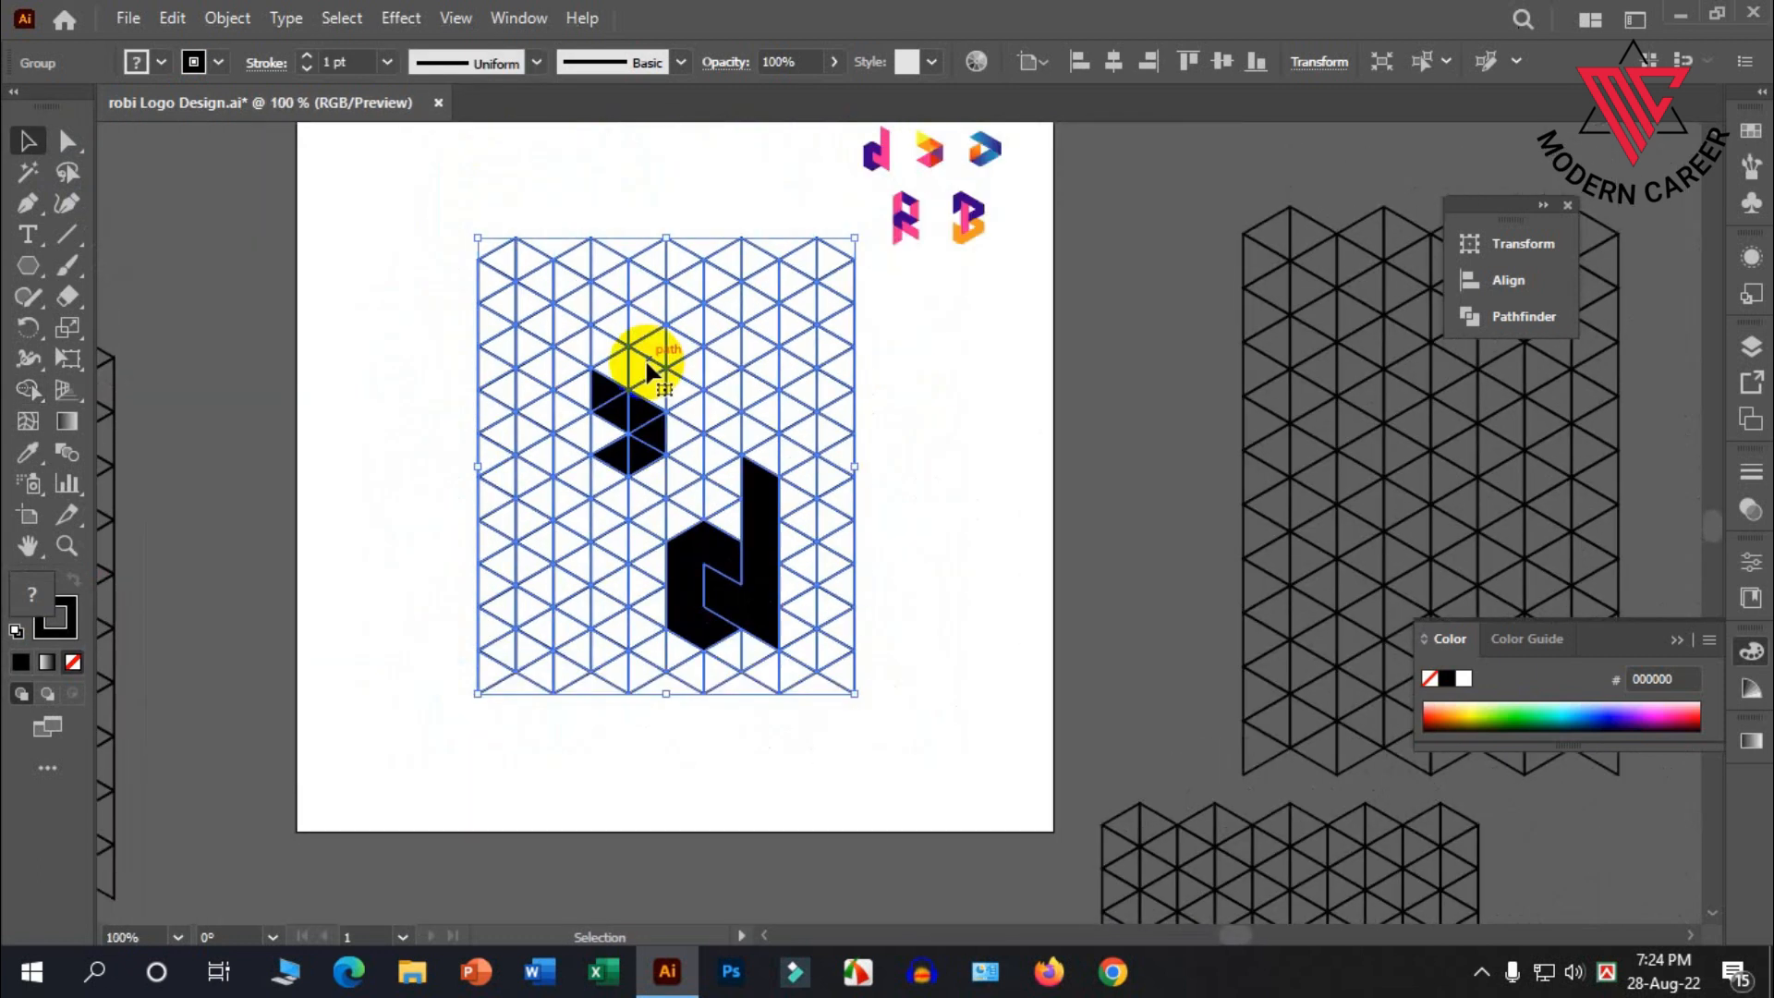
right_click(652, 374)
left_click(708, 596)
left_click(791, 435)
left_click(736, 398)
right_click(741, 438)
left_click(957, 617)
left_click(957, 617)
right_click(783, 473)
left_click(853, 691)
right_click(714, 584)
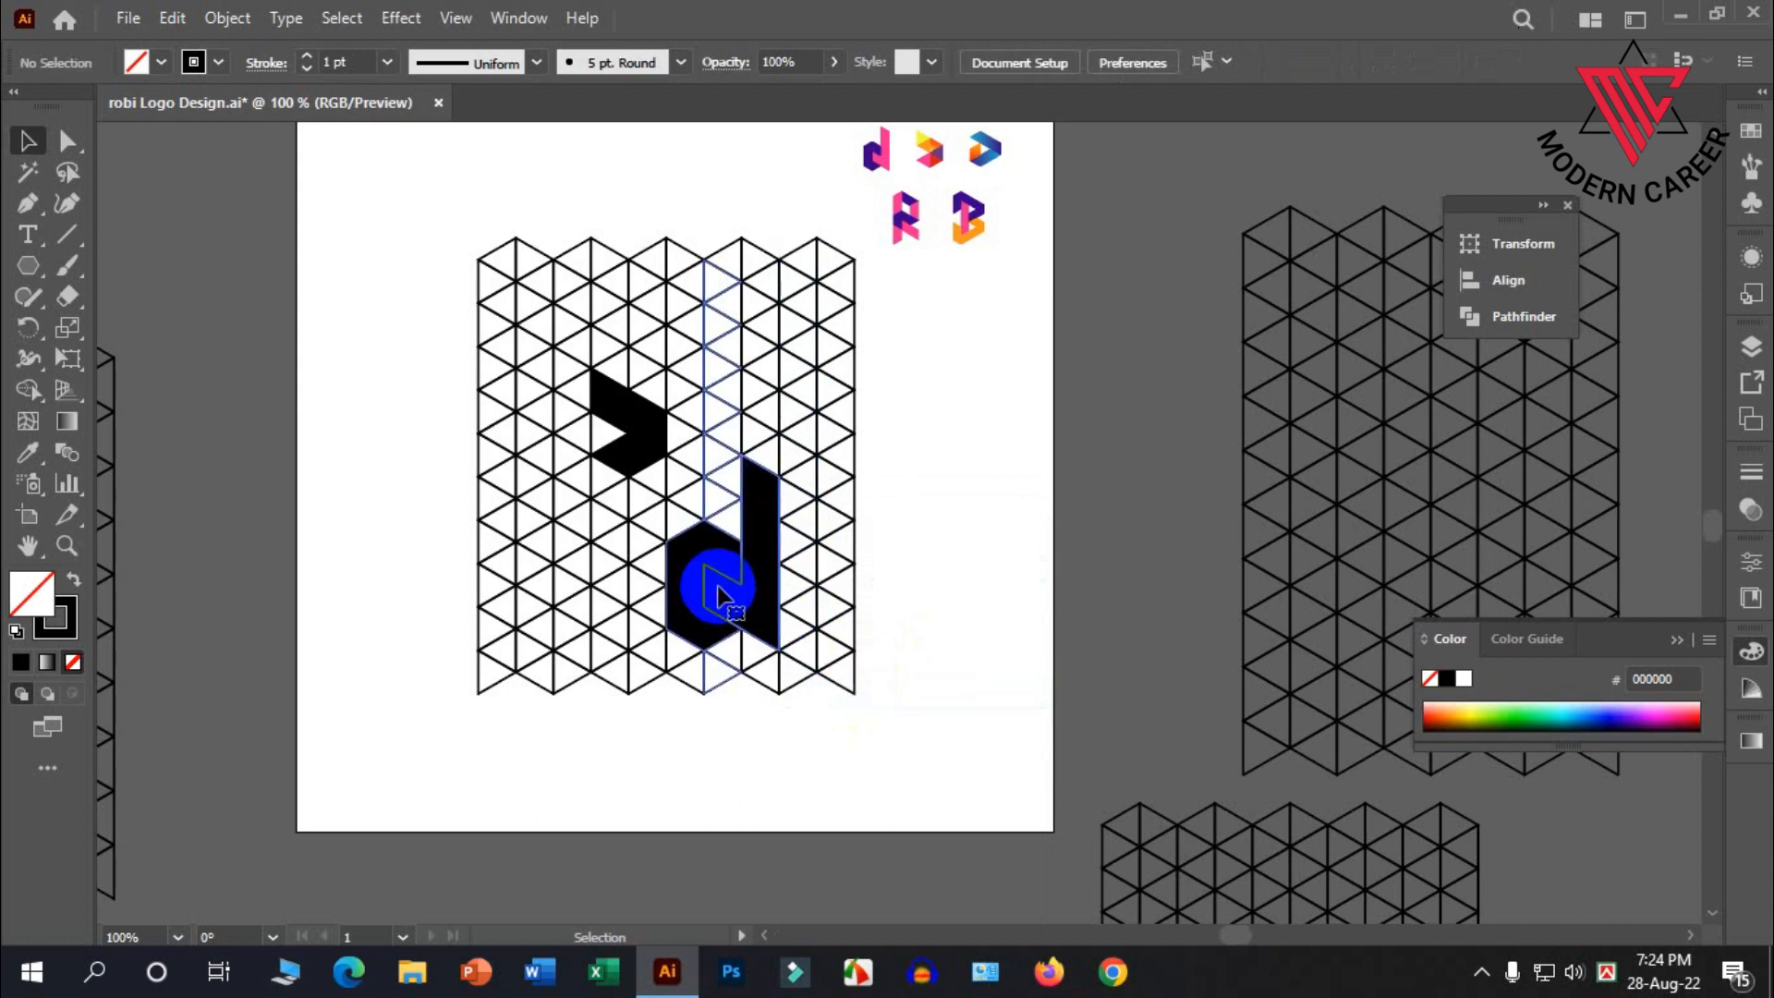
left_click(805, 349)
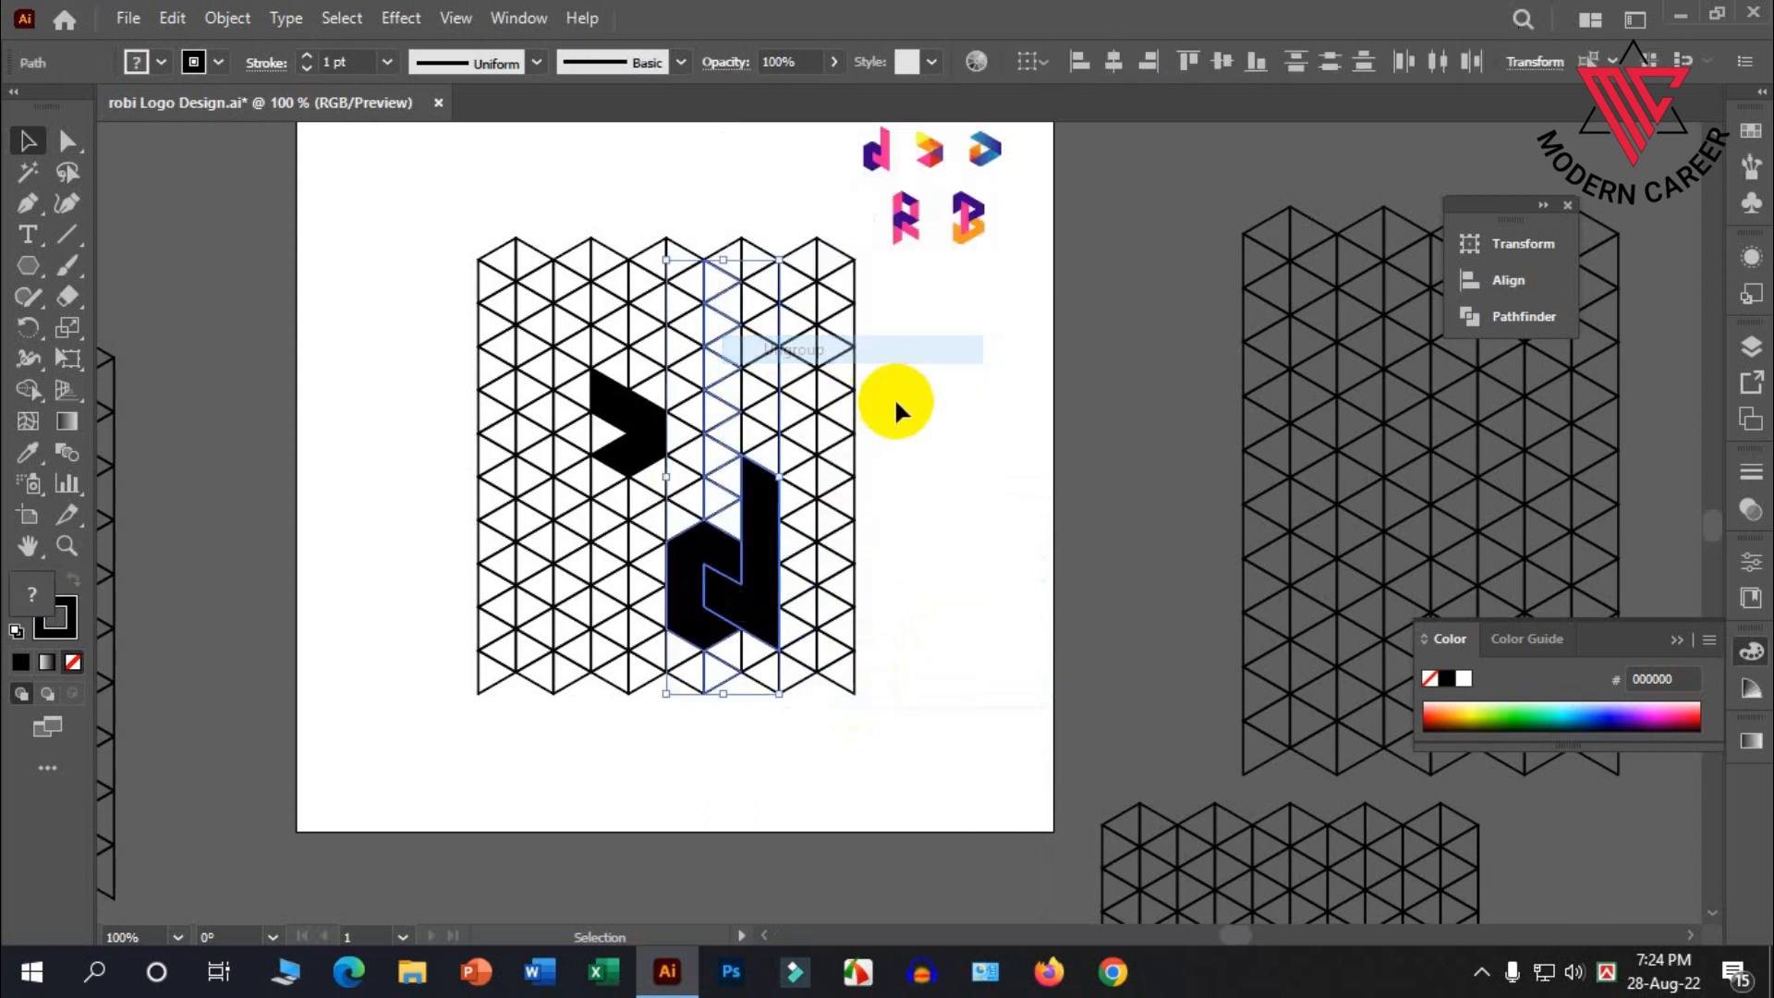
right_click(733, 555)
left_click(966, 567)
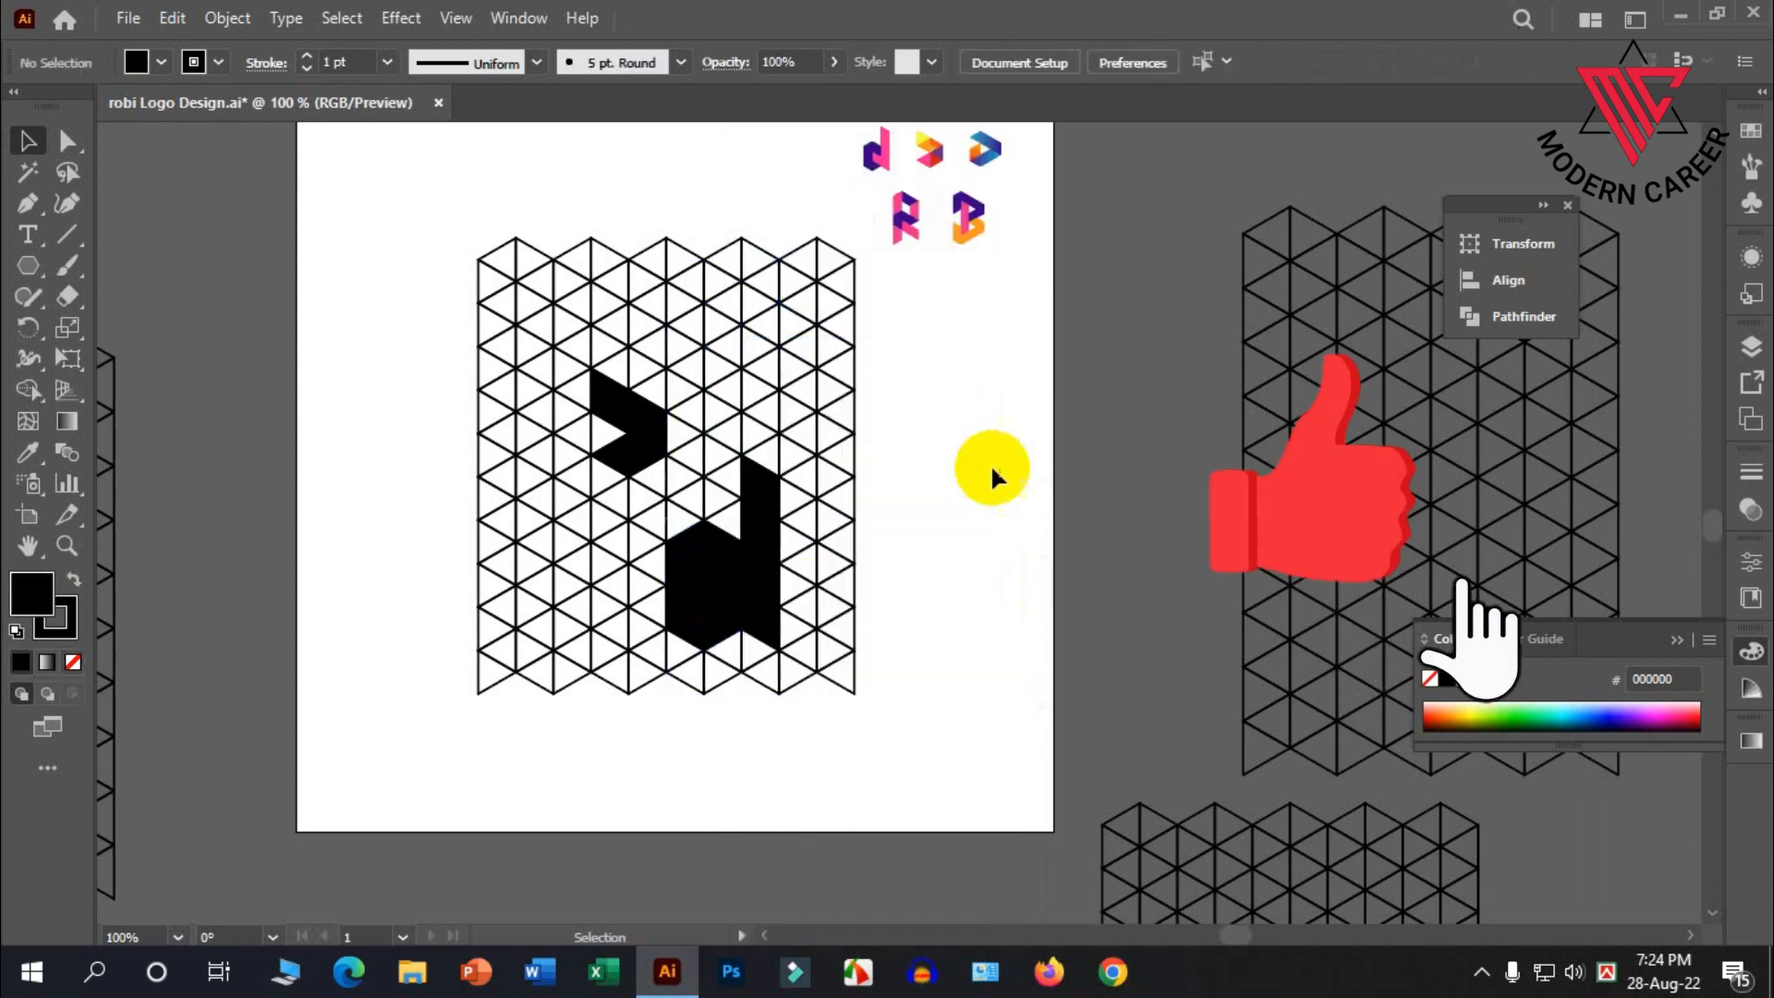
Move the stem and bowl of the d together out of the grid to the empty area on its left
left_click(748, 536)
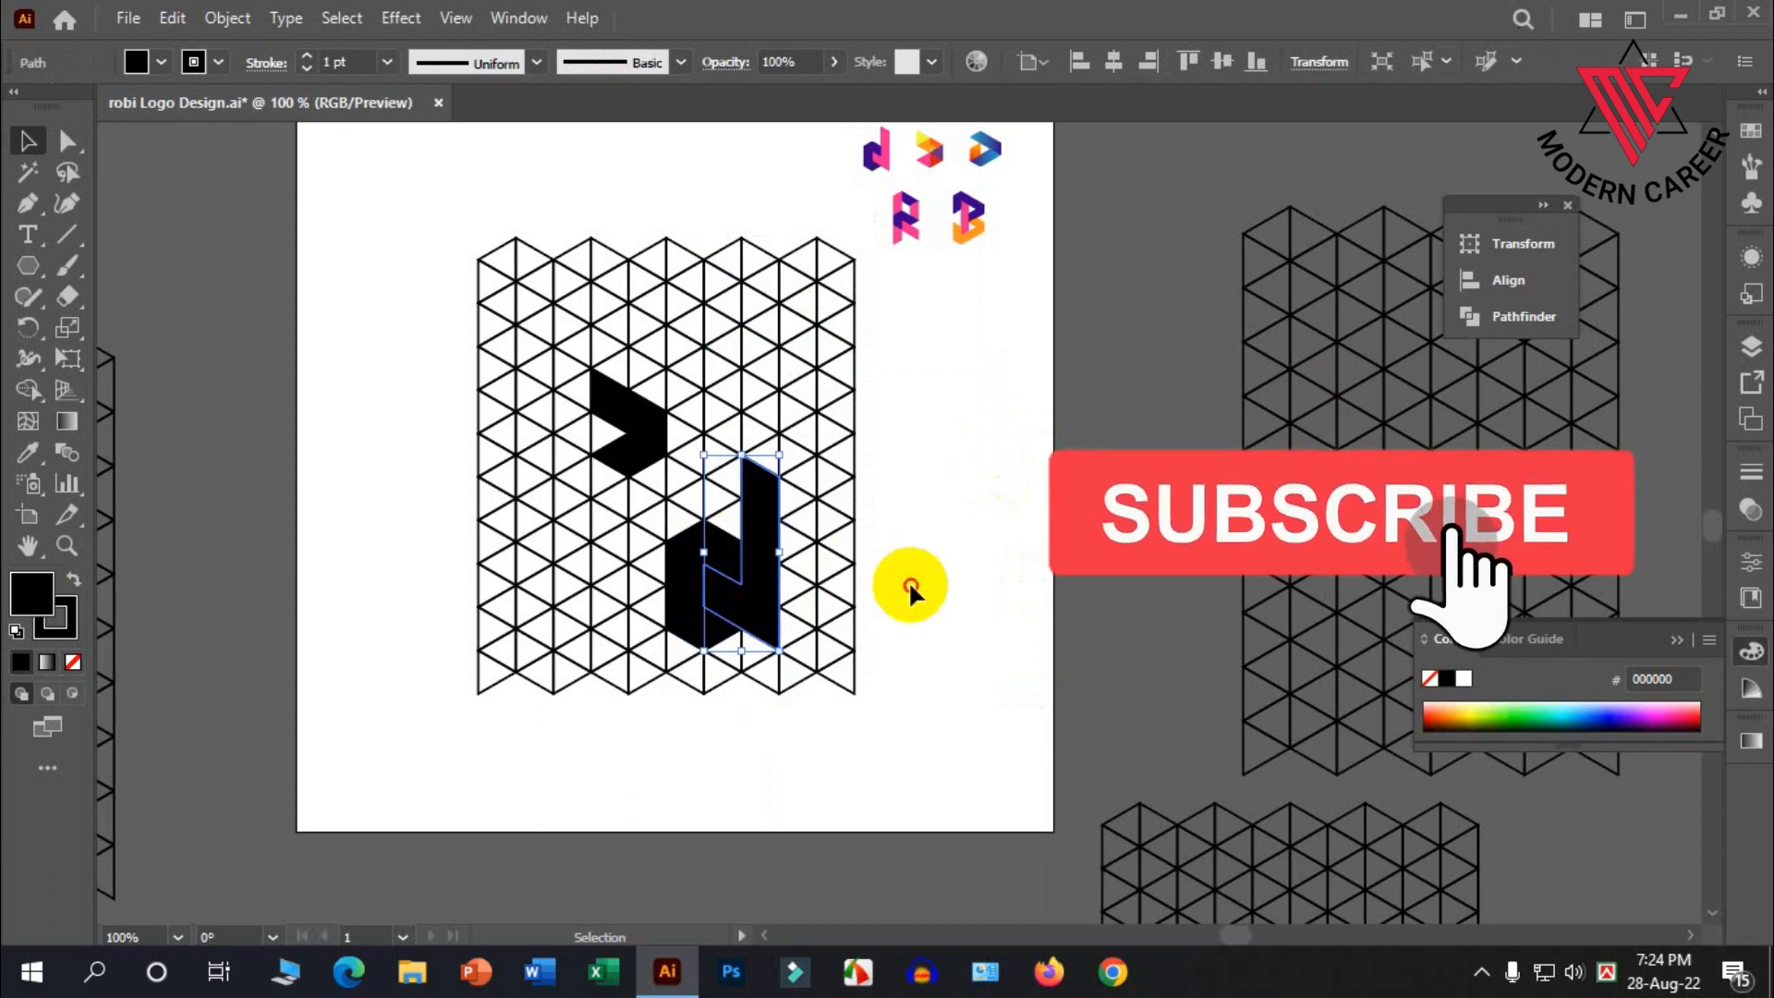
left_click(682, 569, "shift")
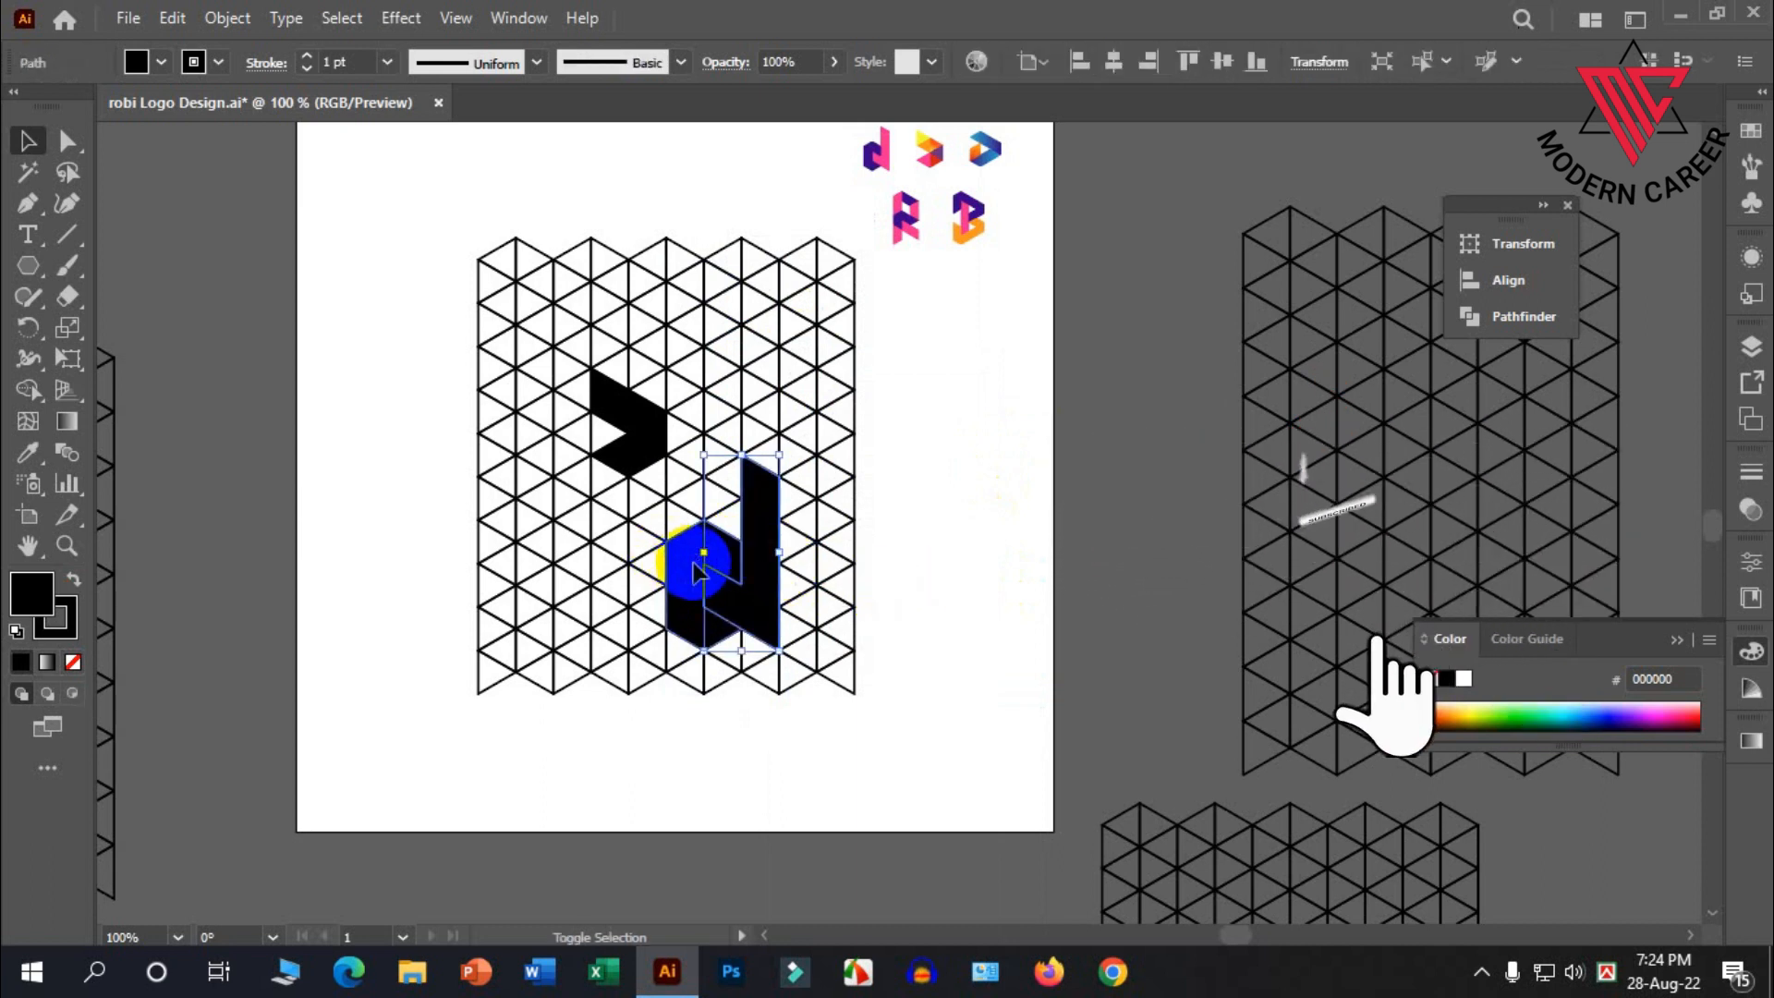
left_click_drag(682, 570, 349, 484)
left_click(415, 641)
Ungroup the two grid columns that contain the folded shape's black triangles
right_click(630, 452)
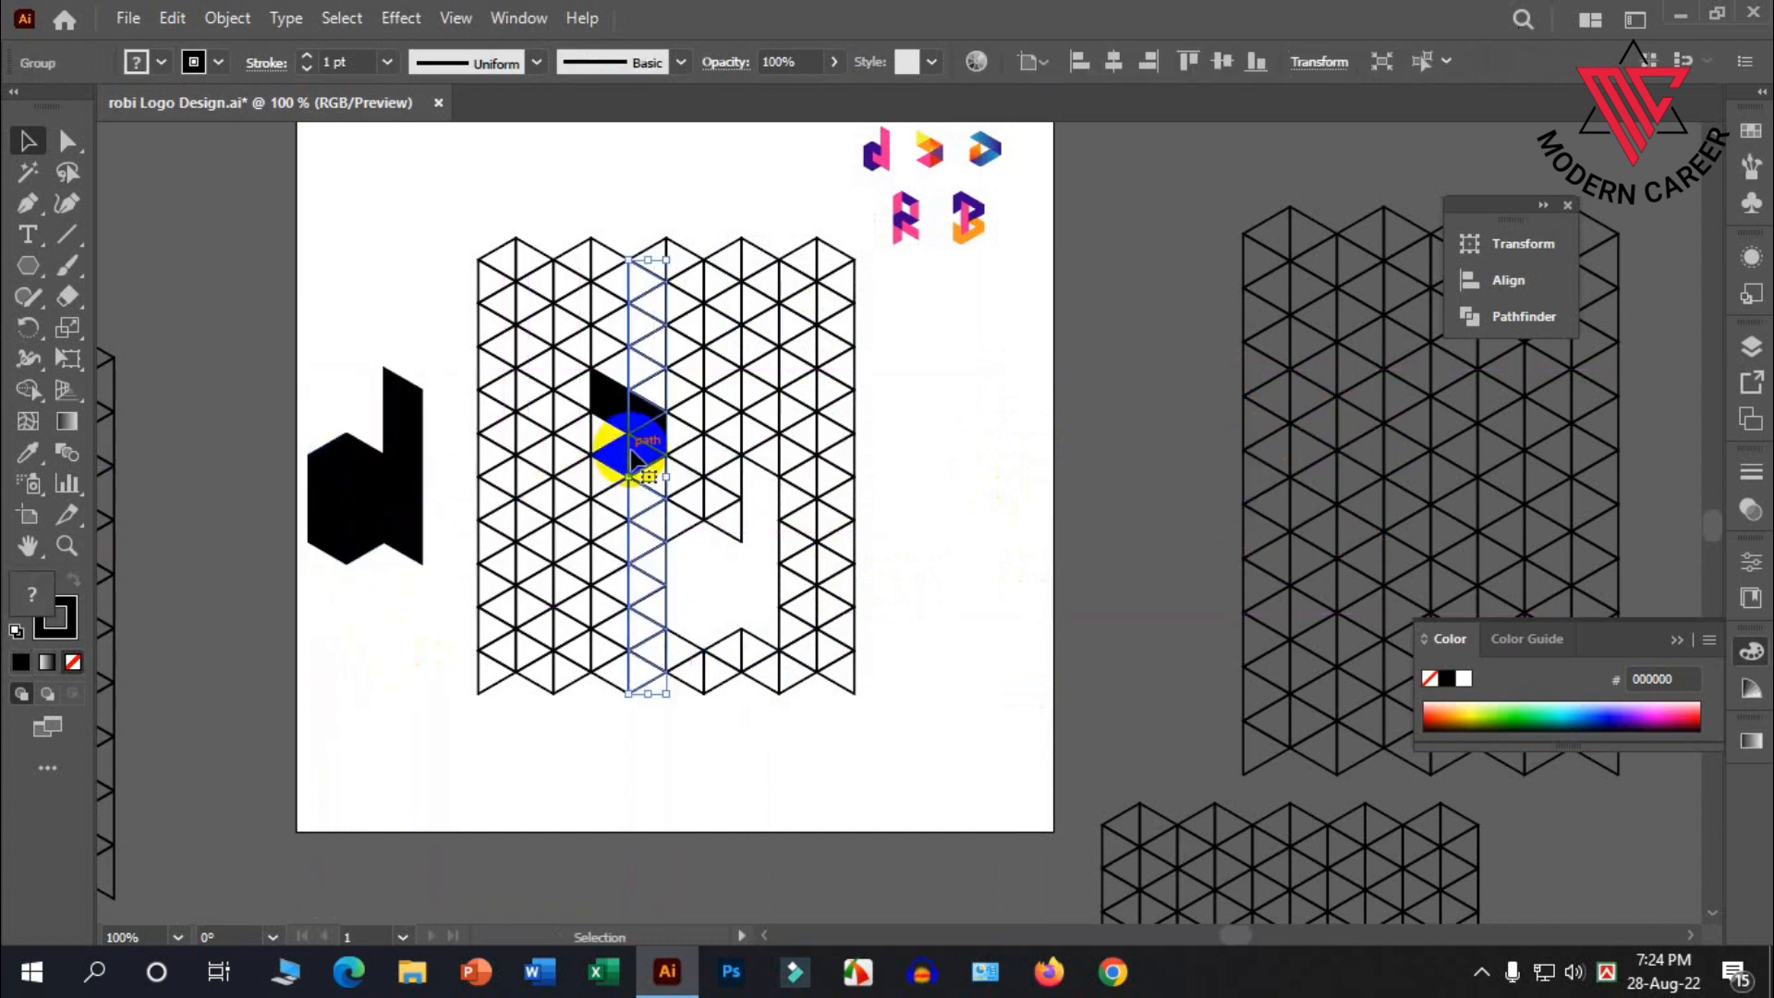
left_click(689, 669)
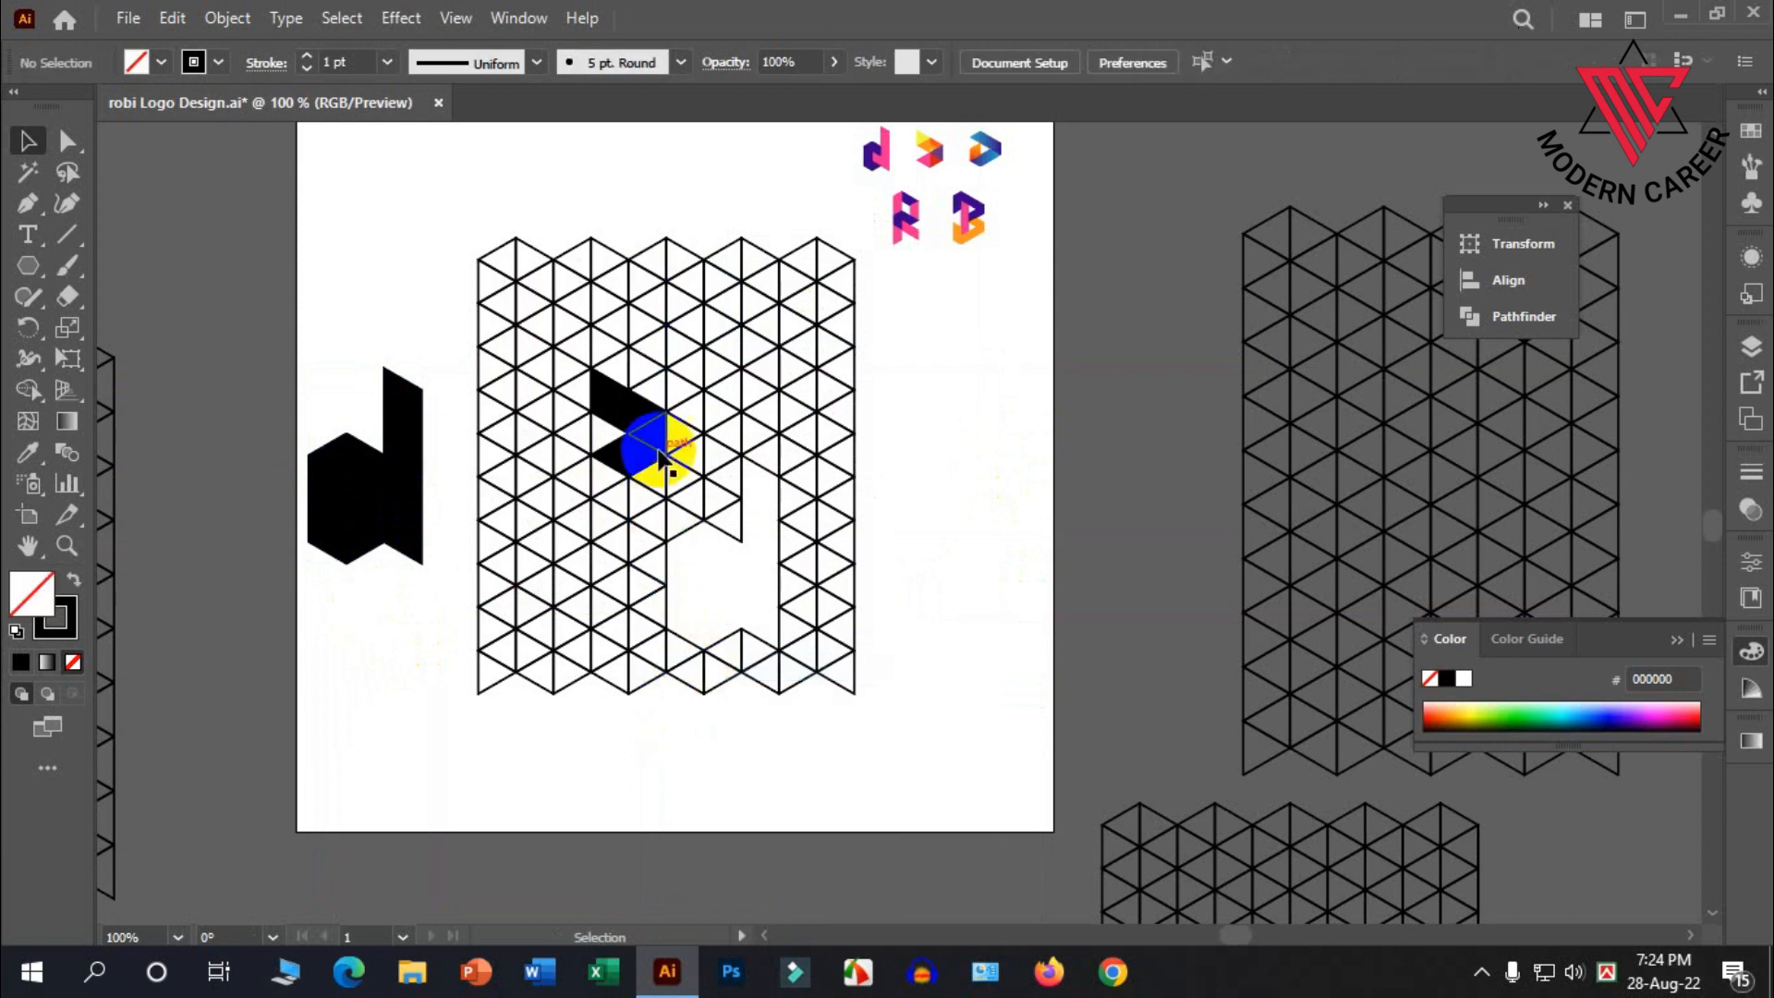
right_click(658, 446)
left_click(709, 664)
left_click(690, 758)
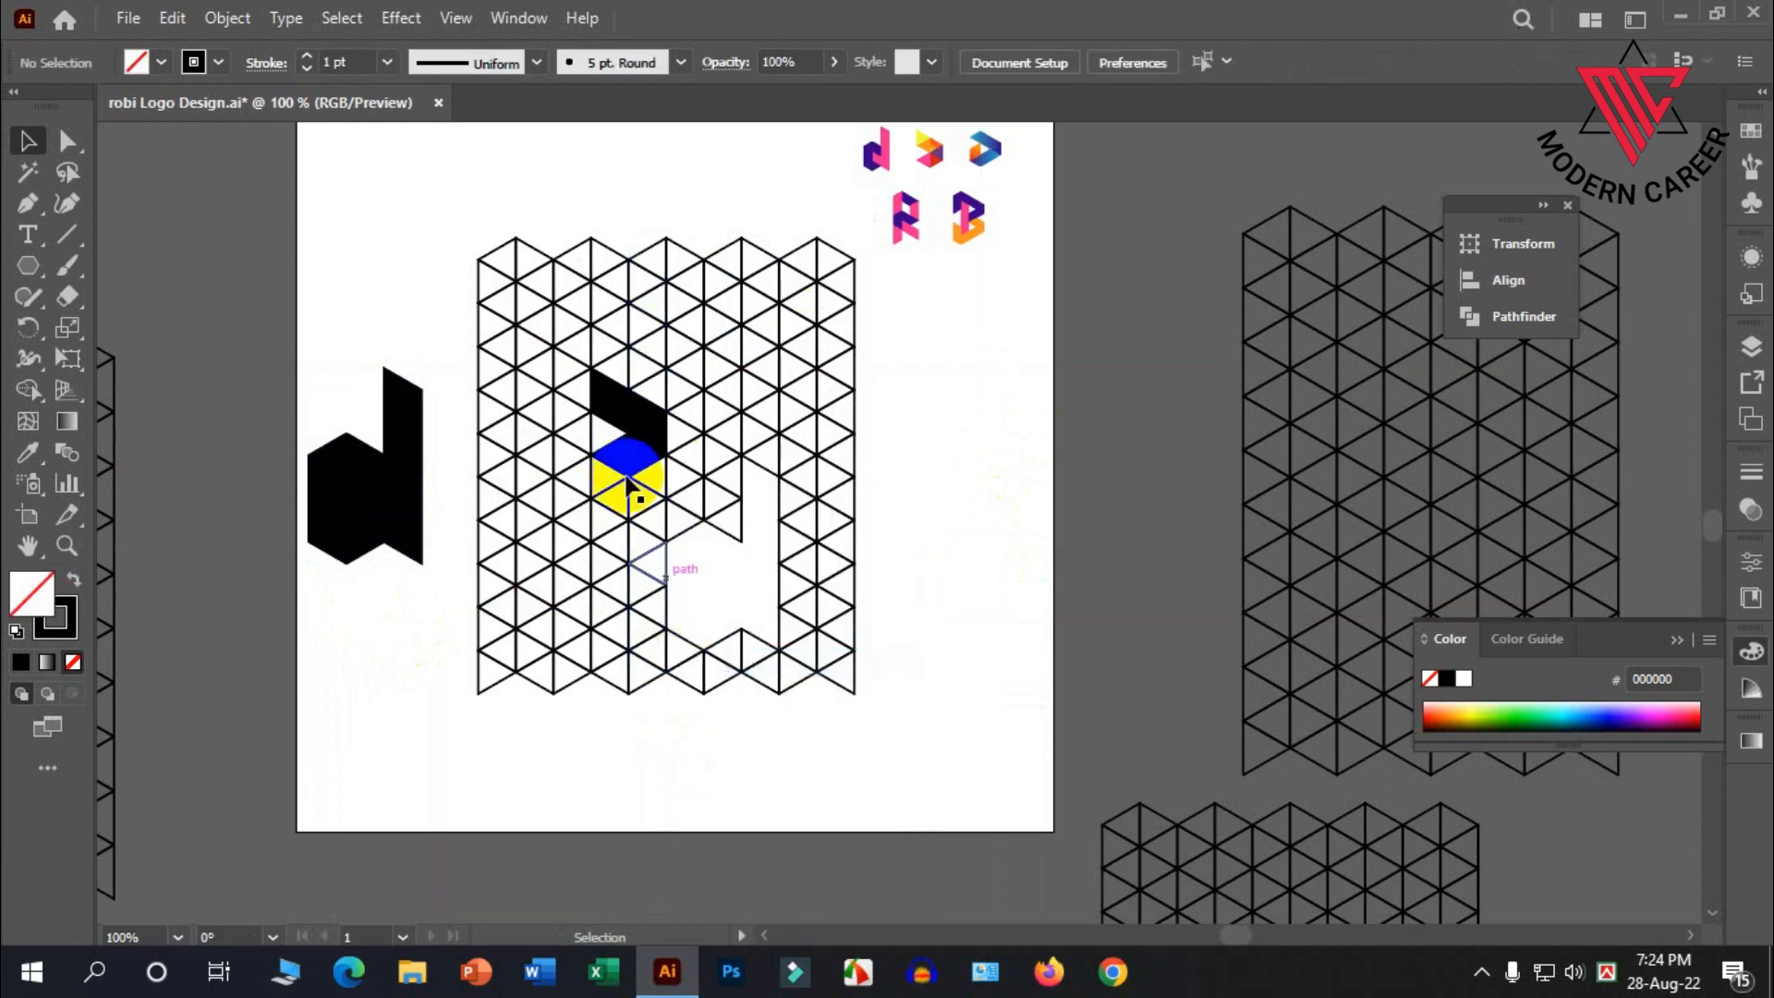
left_click(618, 383)
right_click(609, 405)
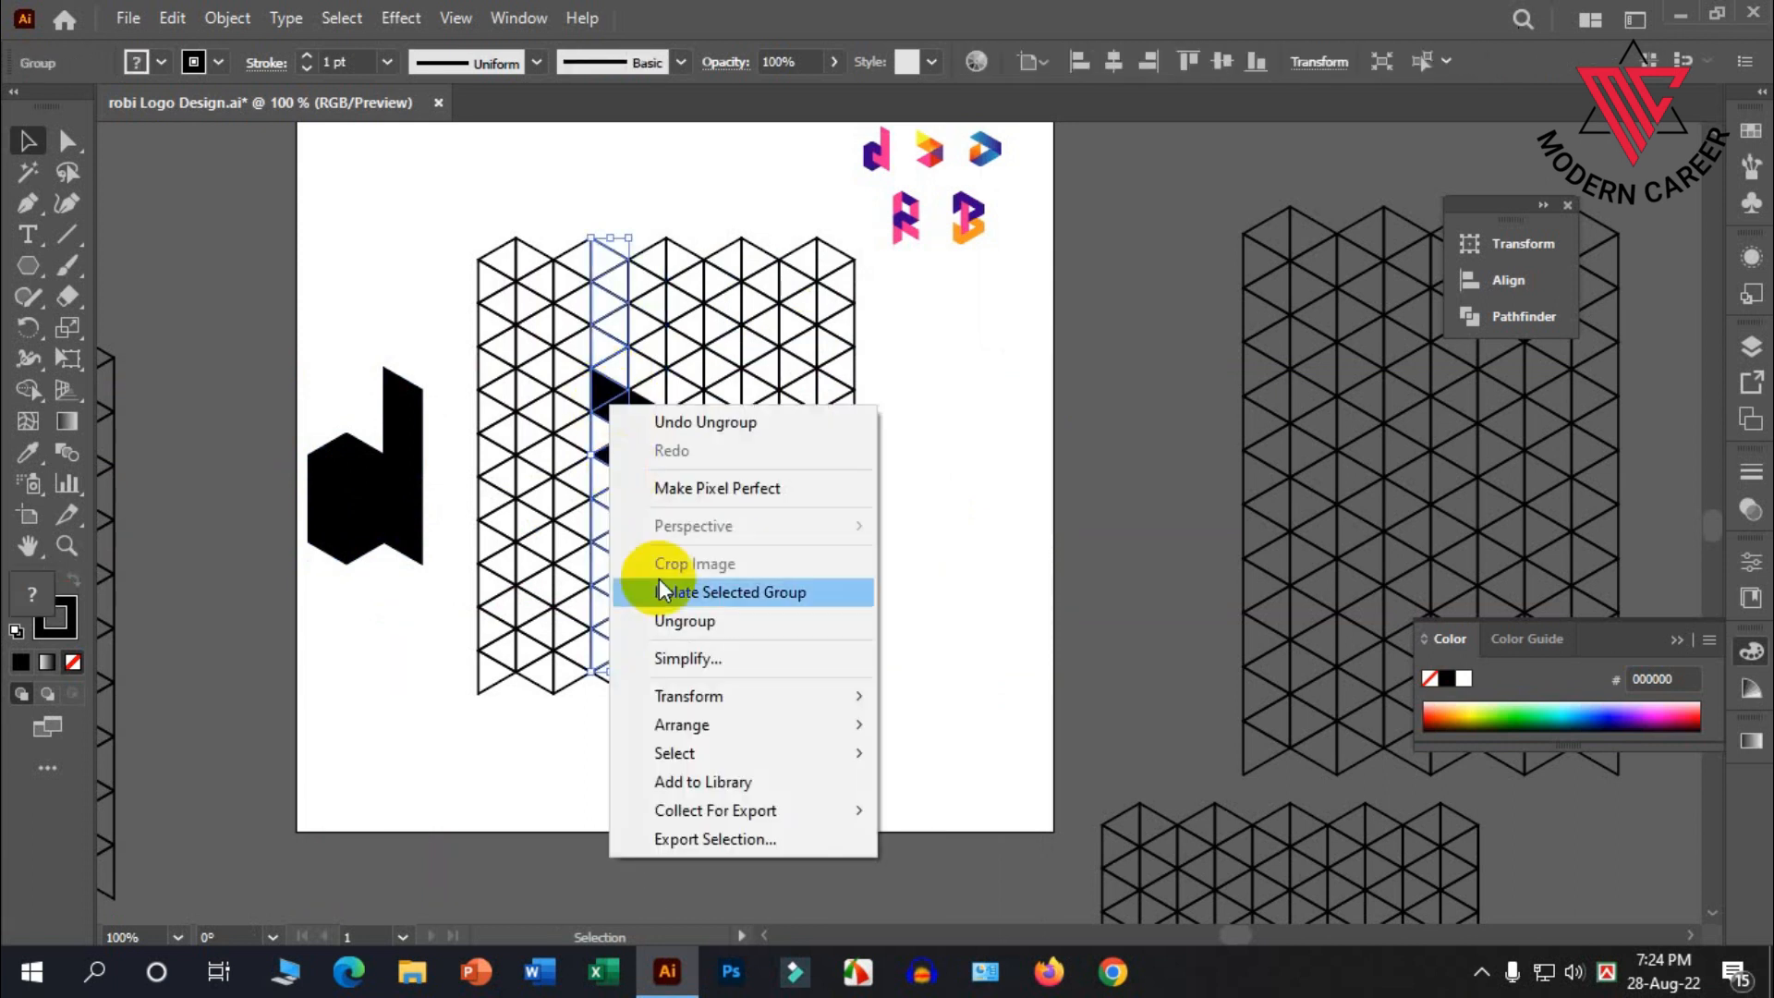
left_click(687, 635)
left_click(668, 698)
left_click(634, 436)
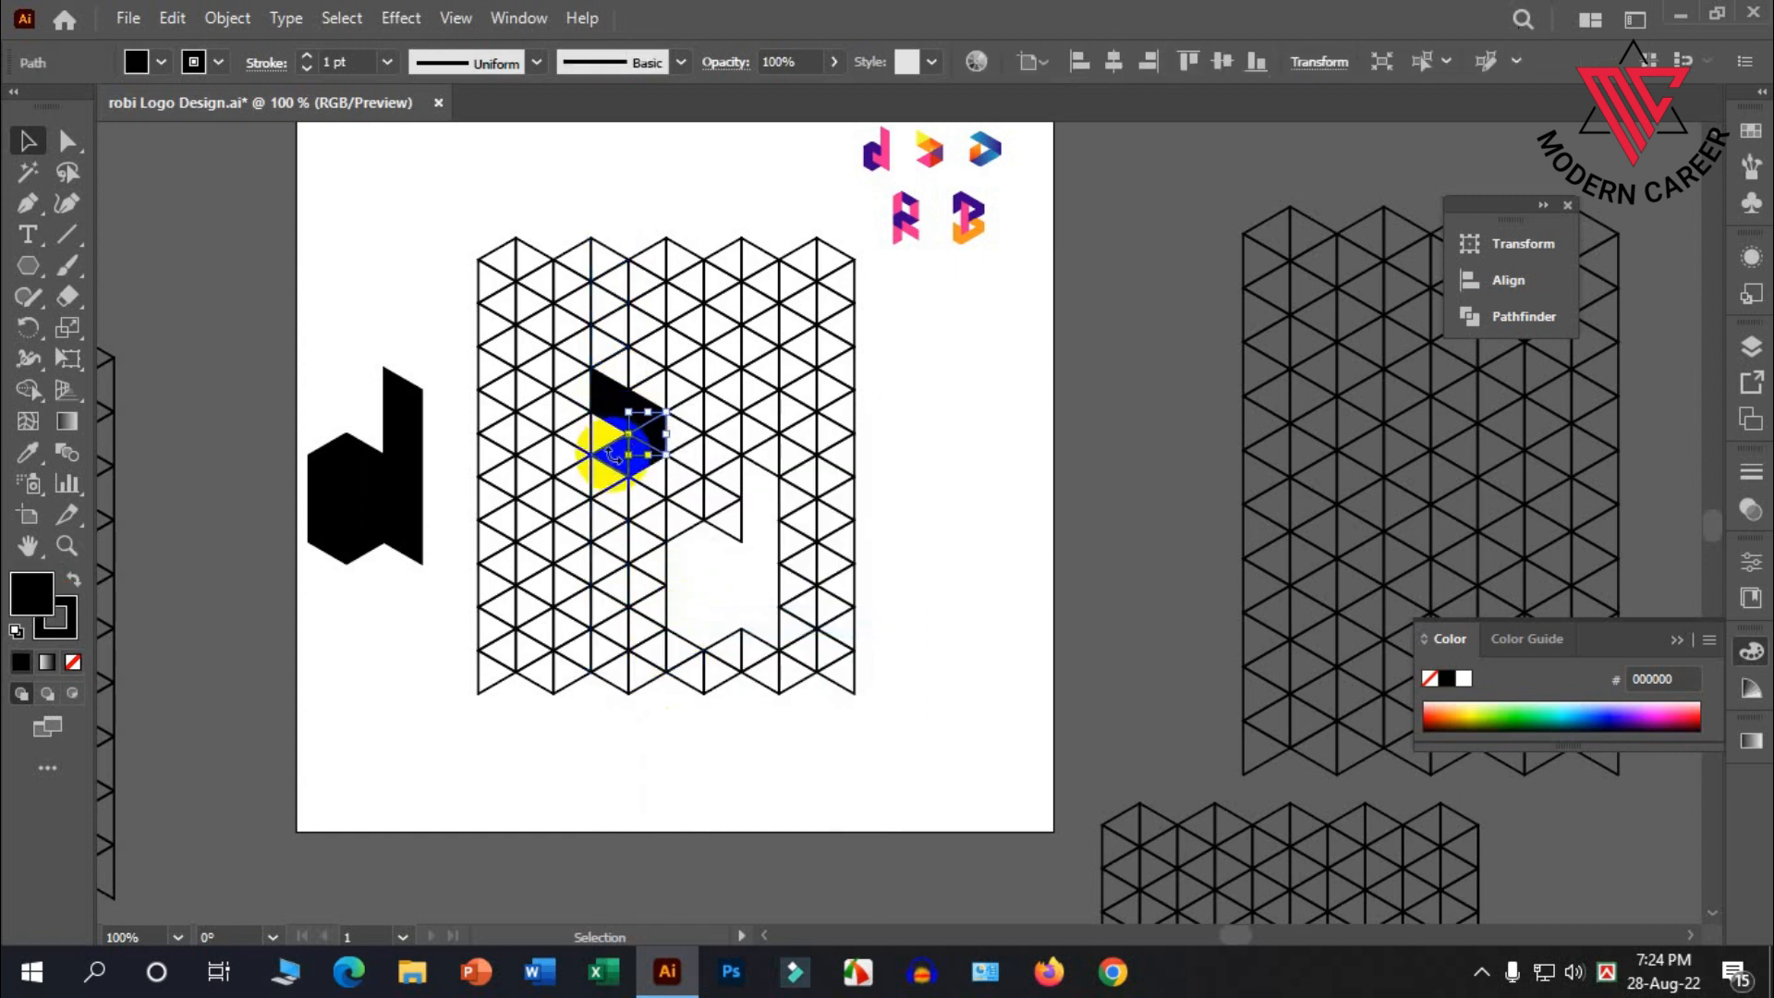
left_click_drag(615, 457, 615, 410)
left_click(709, 783)
Ungroup the folded shape's left column once more so its black triangles can be selected individually
scroll(653, 453, "up", 2)
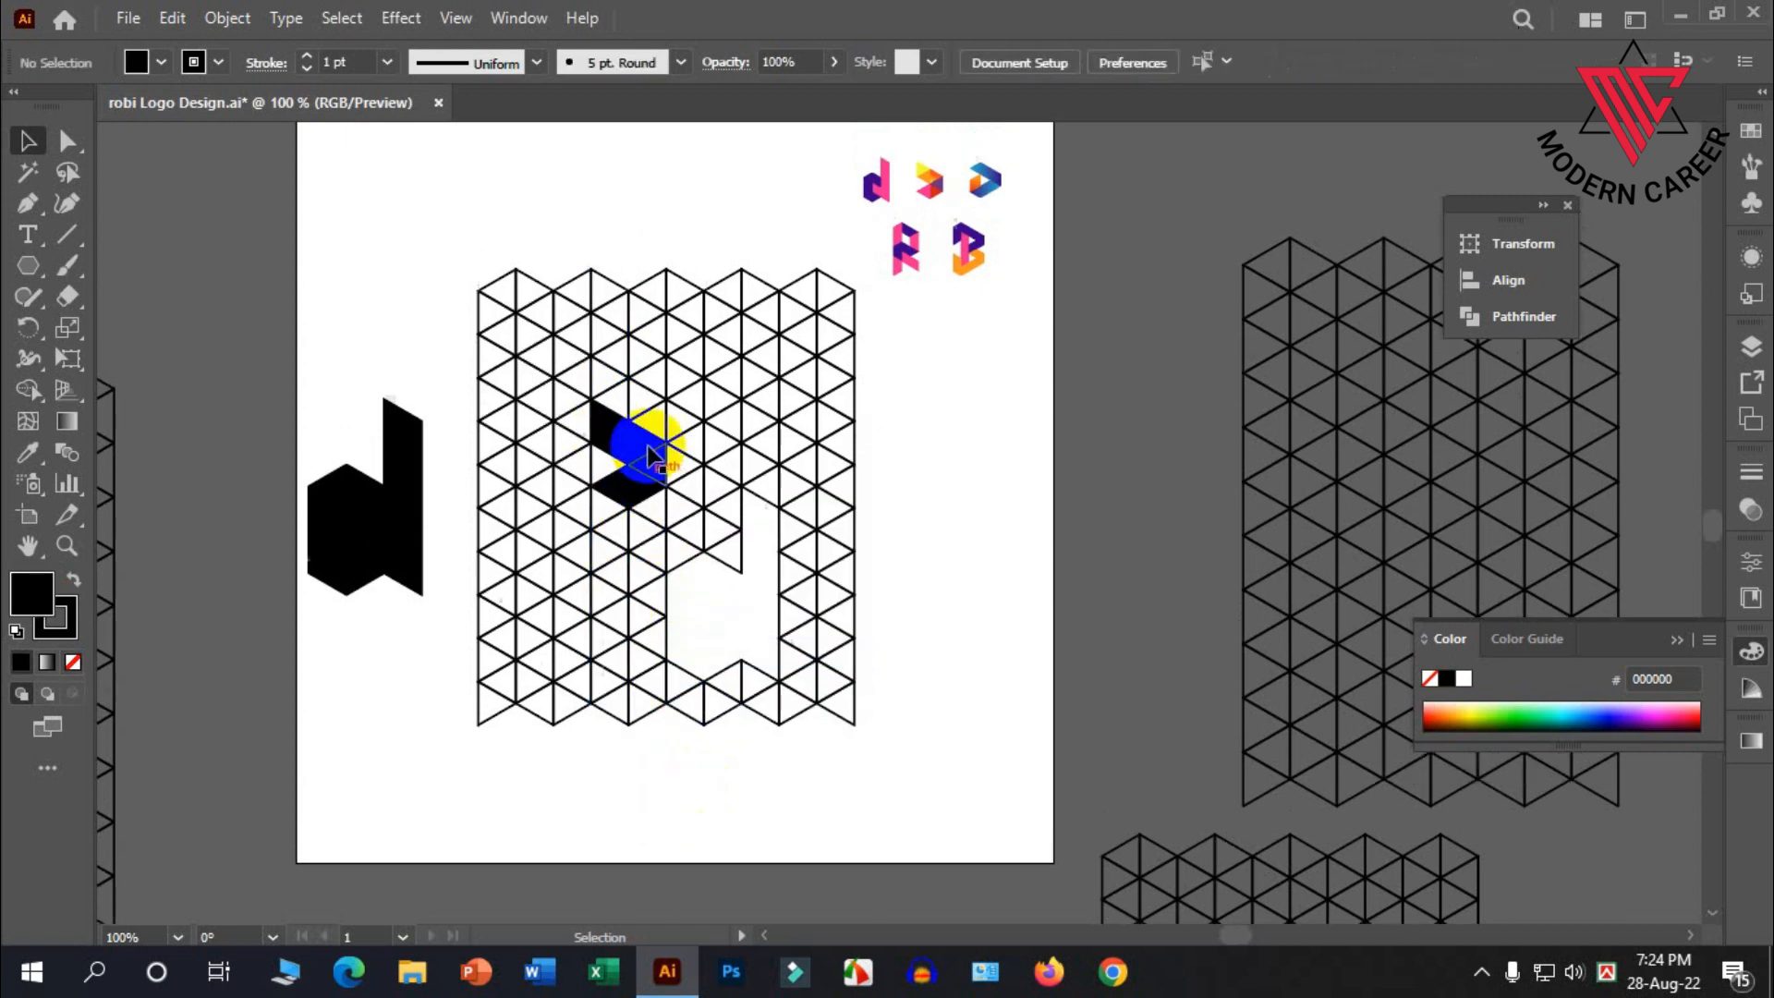
scroll(635, 444, "up", 4)
left_click(601, 720)
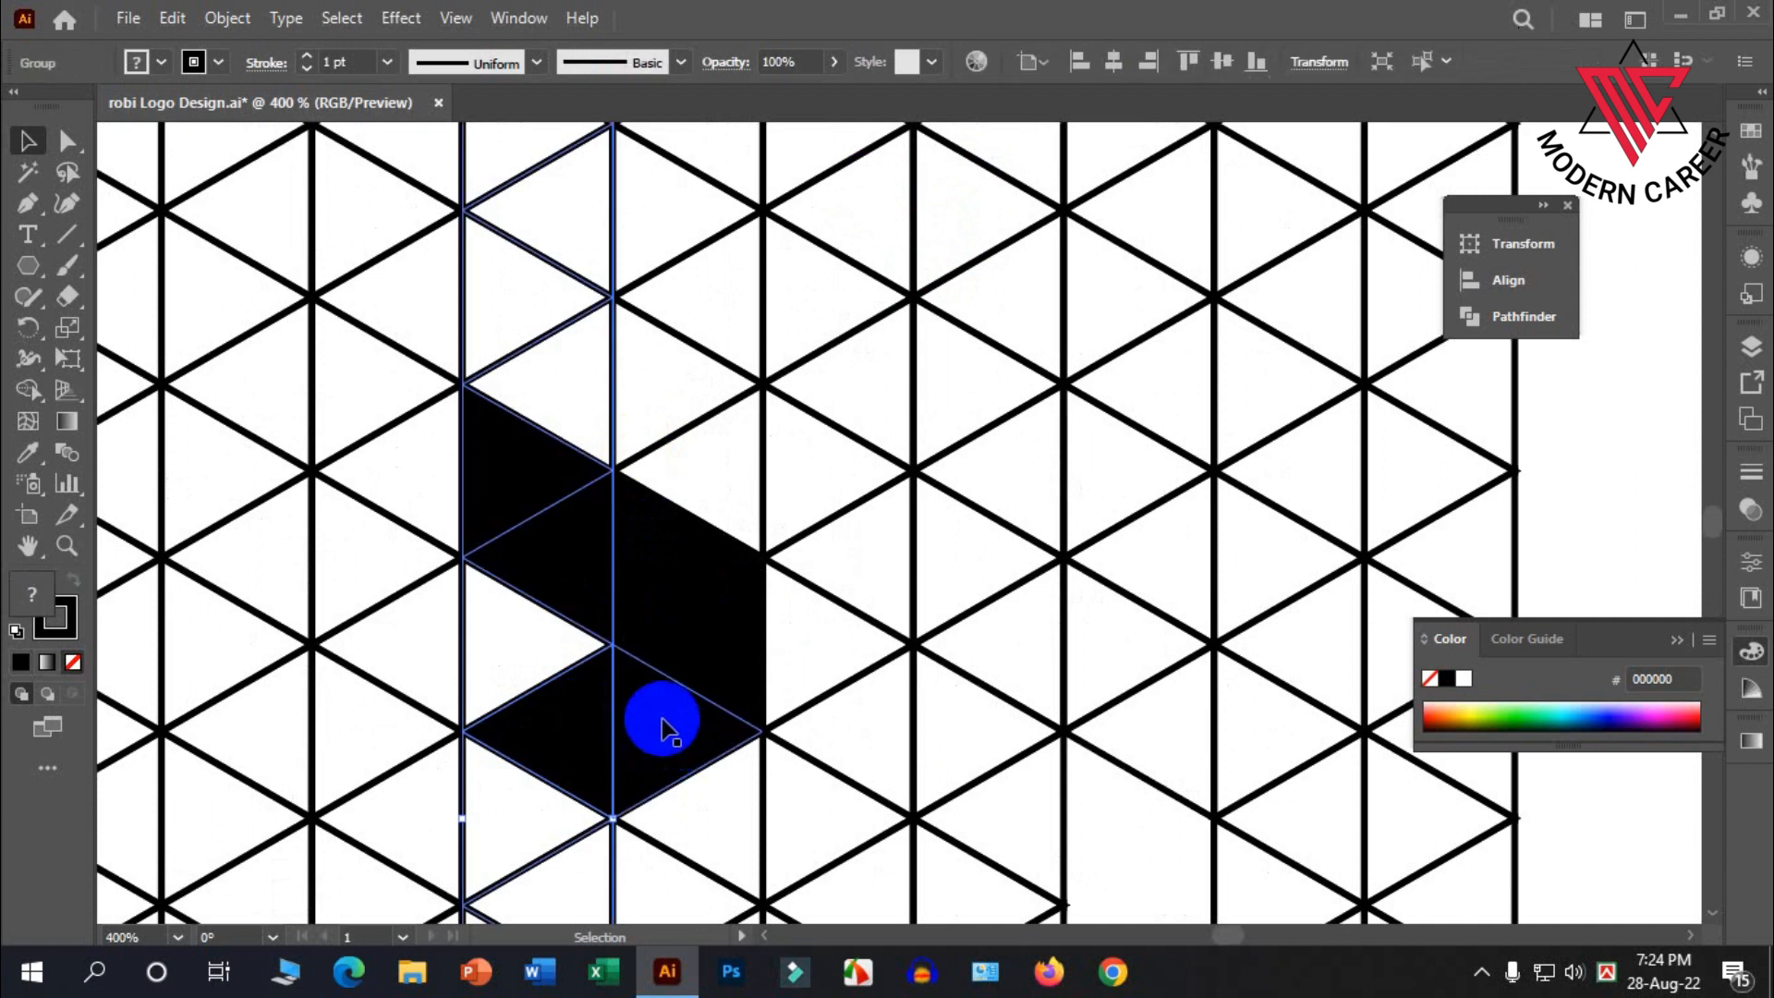
right_click(551, 543)
left_click(624, 308)
left_click(657, 292)
Select all six black triangles of the folded shape and move them off the grid, above the d
left_click(571, 744)
left_click(683, 688, "shift")
left_click(703, 621, "shift")
left_click(669, 546, "shift")
left_click(563, 530, "shift")
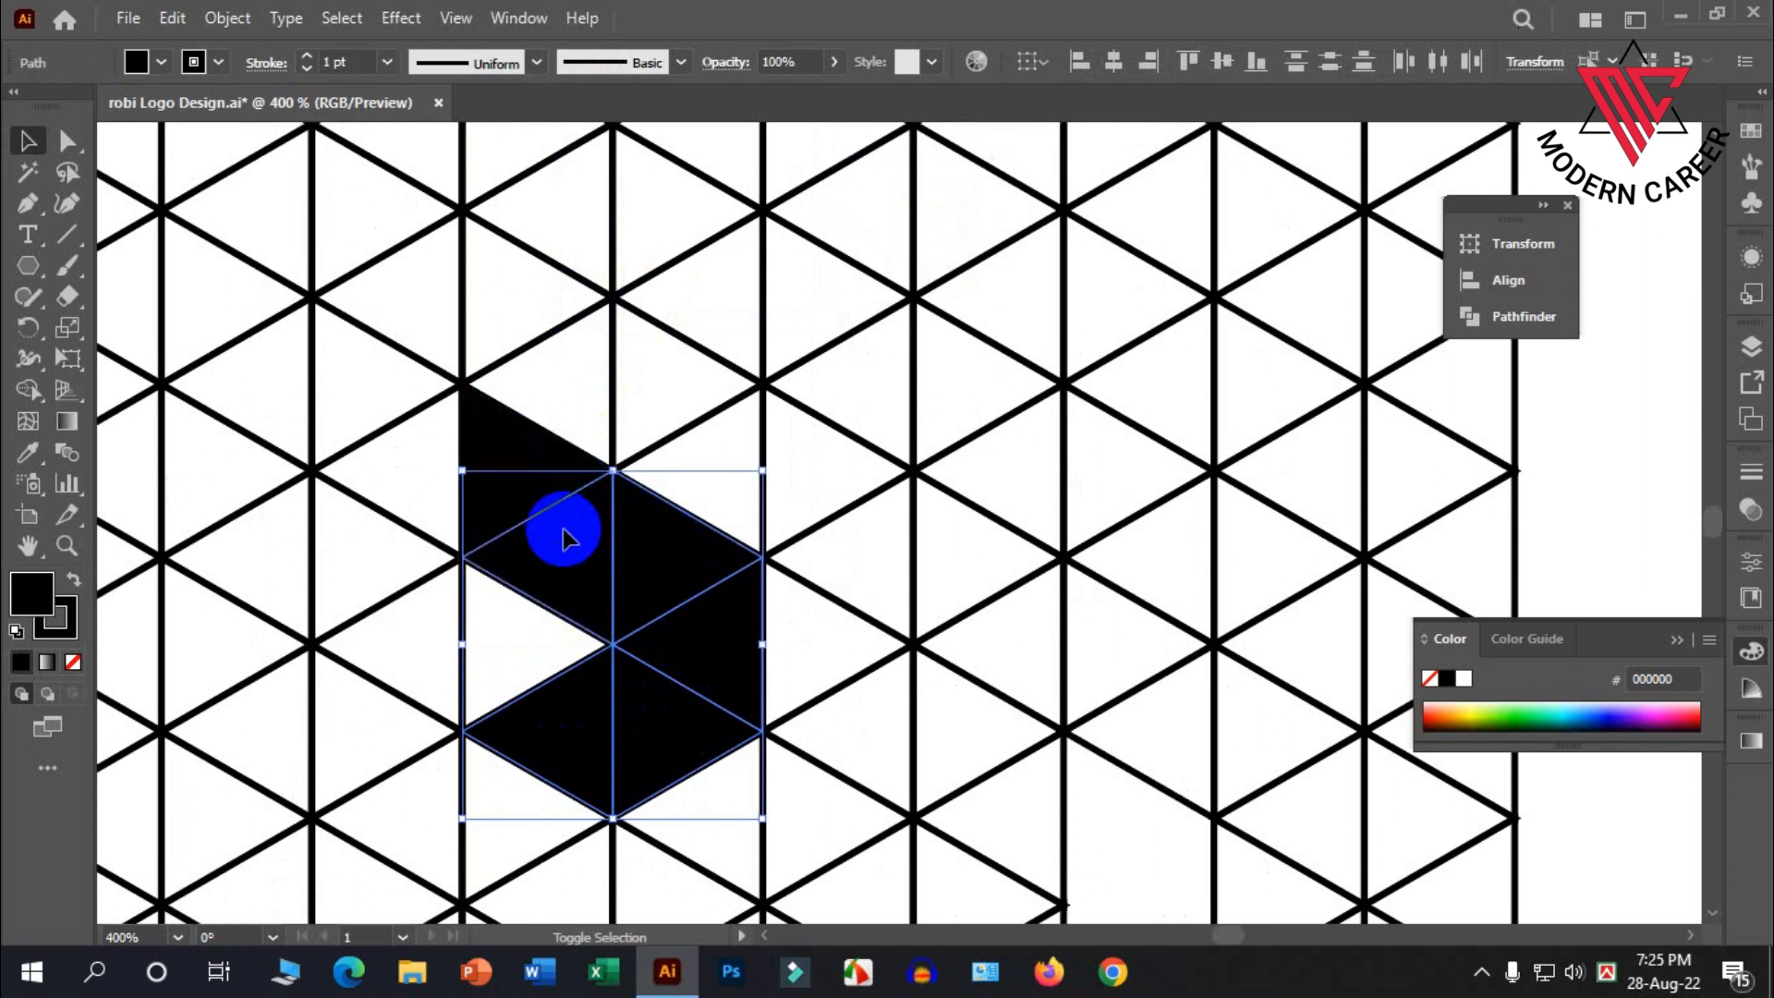
left_click(543, 462, "shift")
scroll(614, 485, "down", 3)
scroll(659, 491, "down", 3)
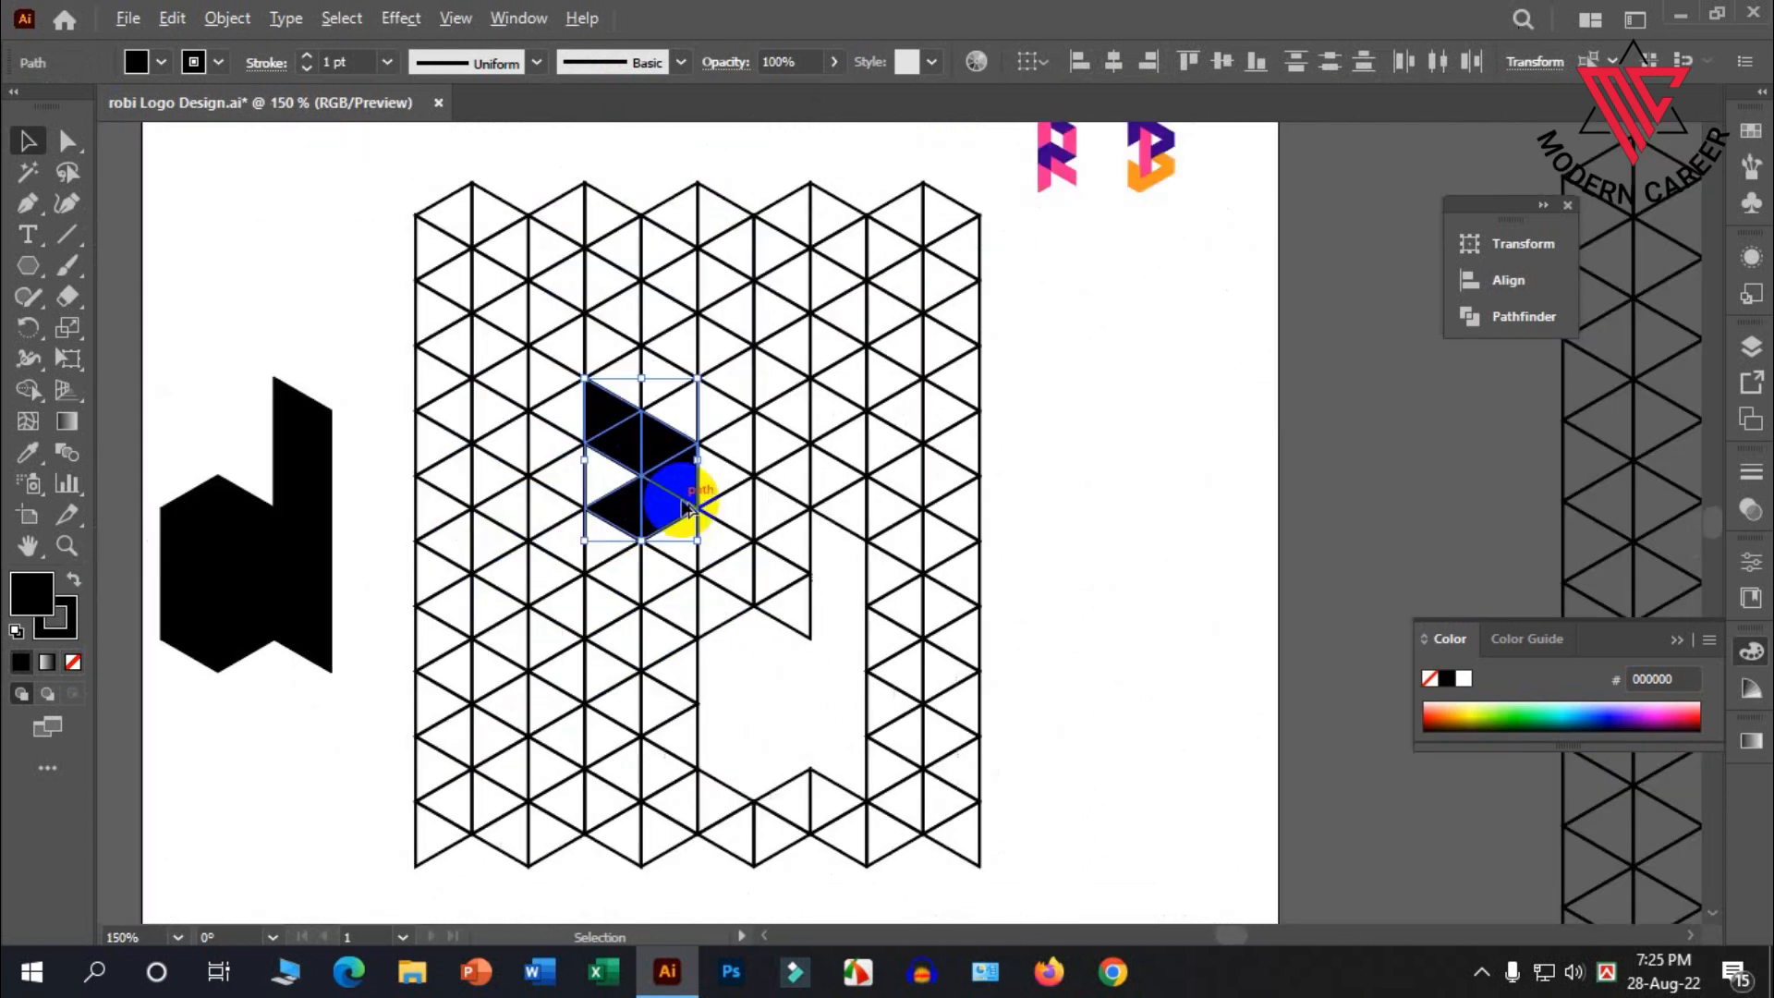
left_click_drag(683, 490, 366, 312)
Delete all the remaining grid pieces from the artboard, keeping the two black logo shapes
scroll(603, 476, "down", 1)
left_click_drag(910, 793, 700, 679)
left_click(764, 535)
key("Delete")
left_click_drag(901, 737, 699, 327)
key("Delete")
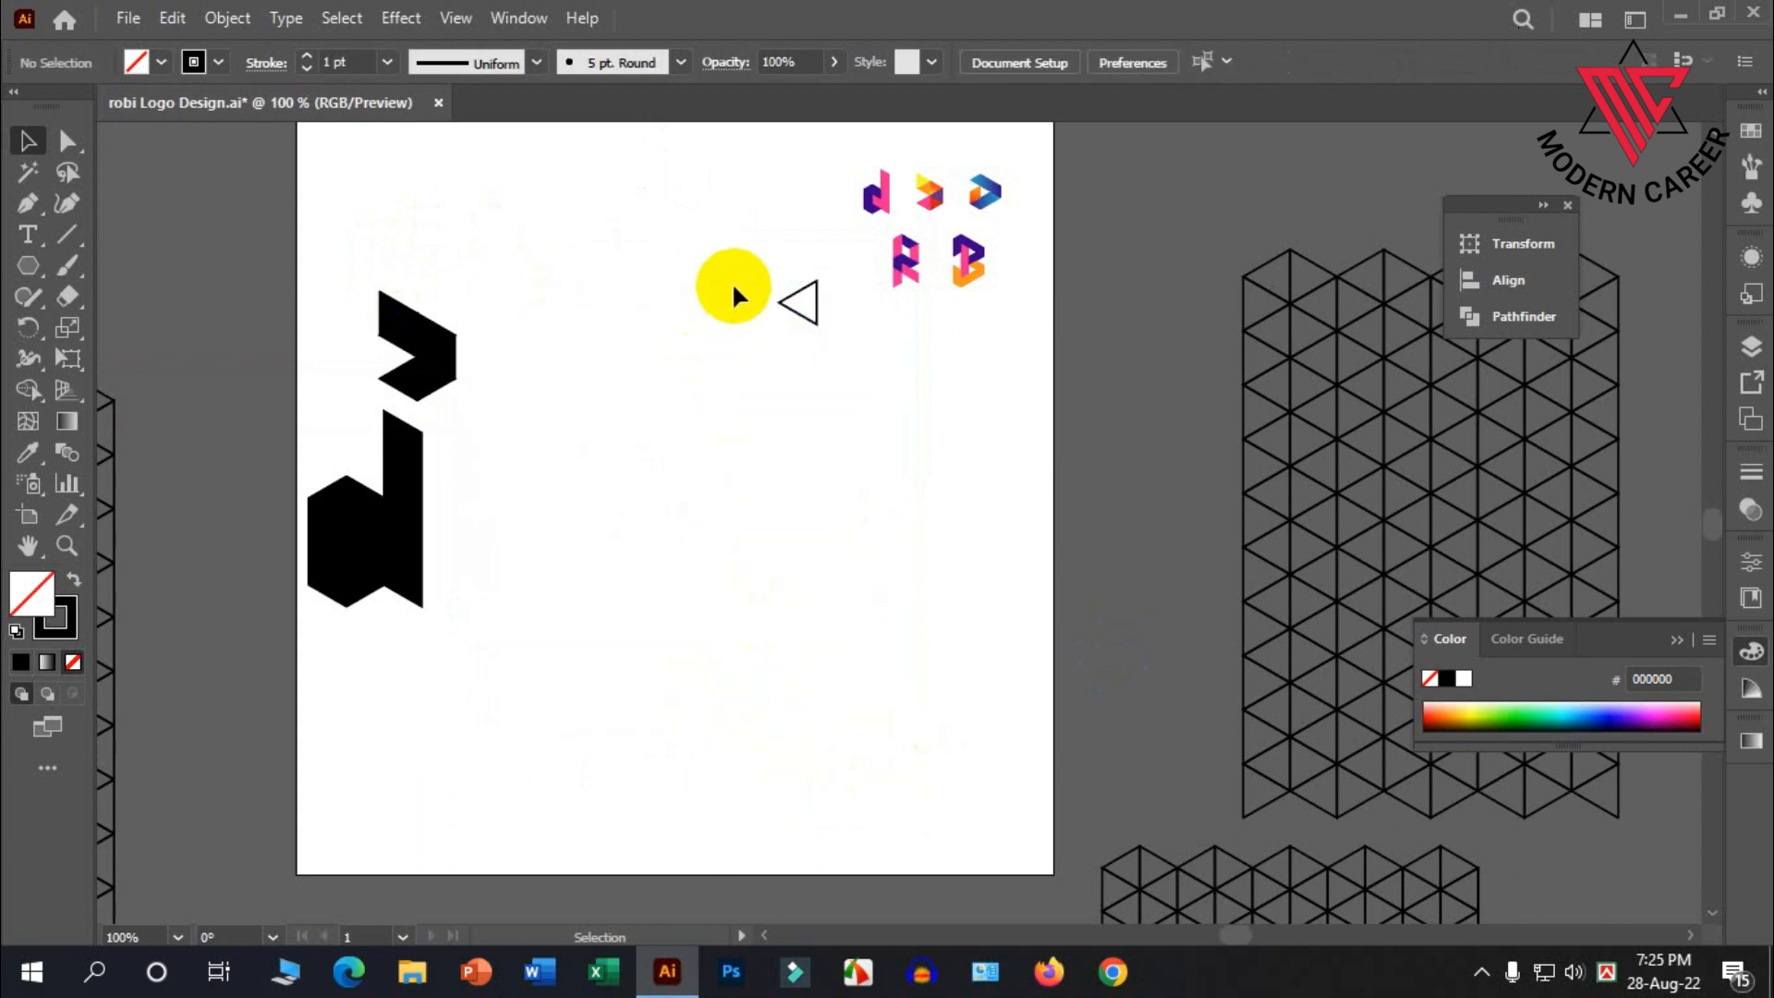
Move the folded shape and the d together from the artboard's left edge toward its middle
left_click_drag(590, 543, 372, 242)
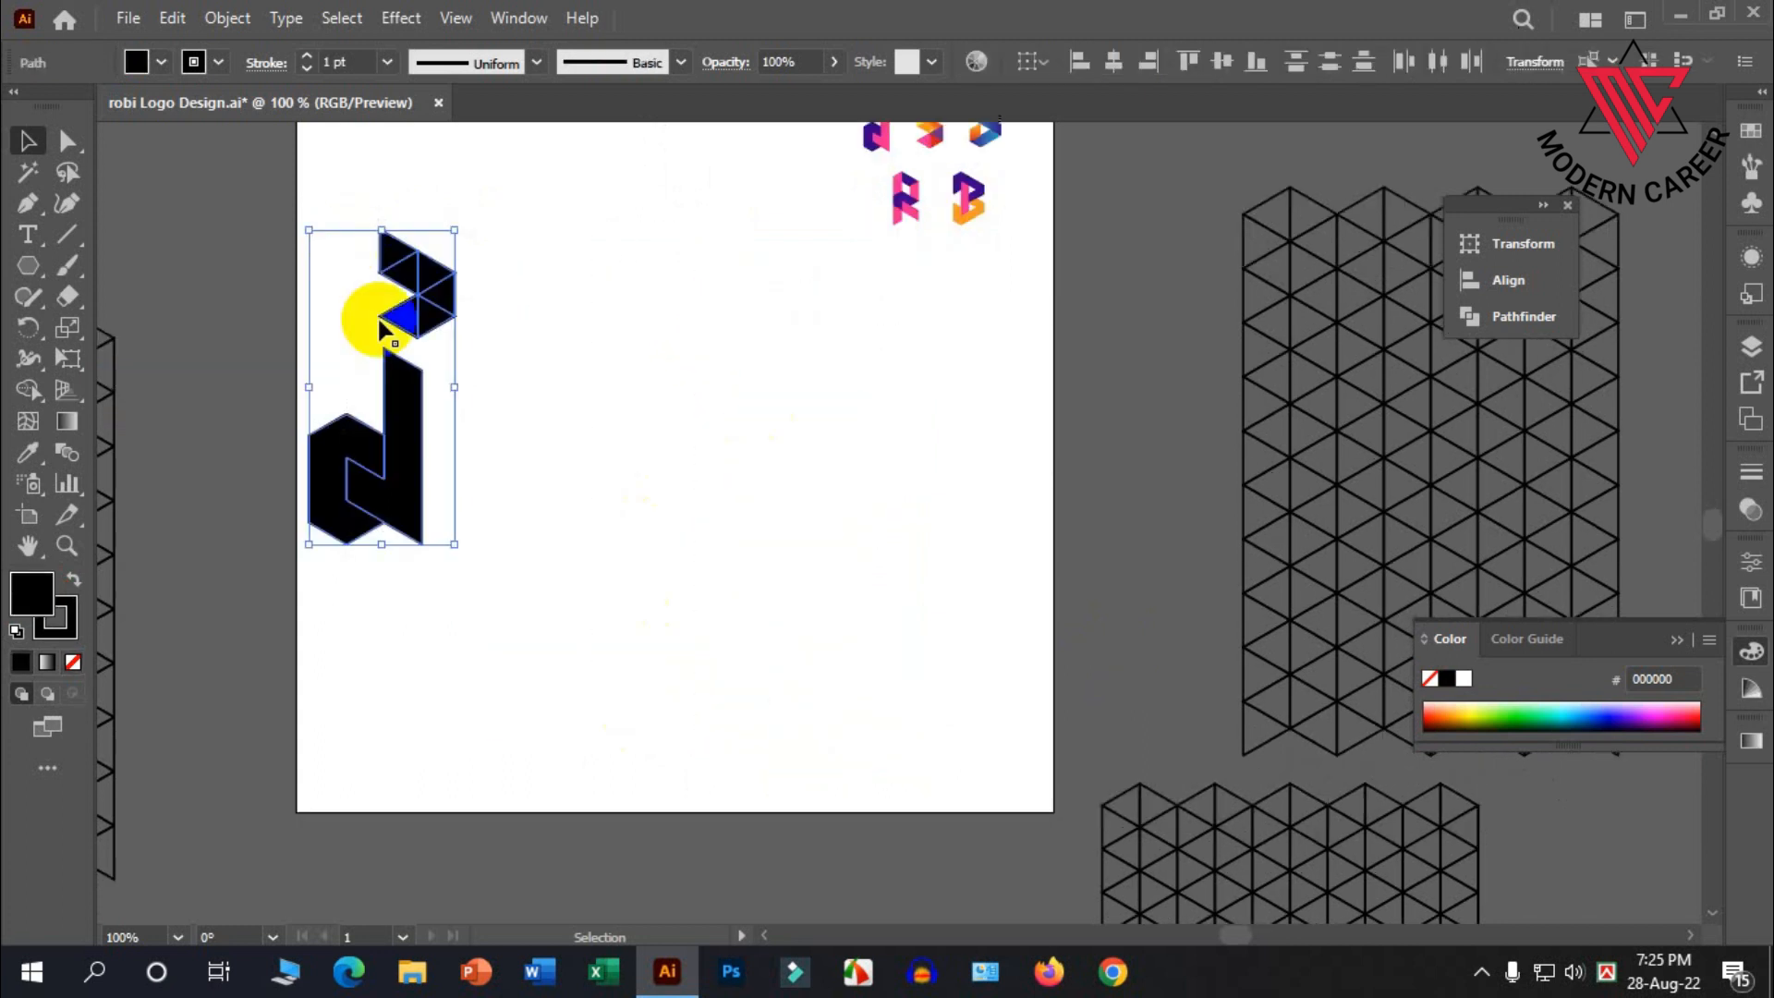
left_click_drag(381, 395, 570, 465)
left_click(731, 532)
Remove the stroke from all pieces of both logo shapes, keeping the black fill
scroll(591, 490, "up", 1)
left_click_drag(743, 713, 467, 261)
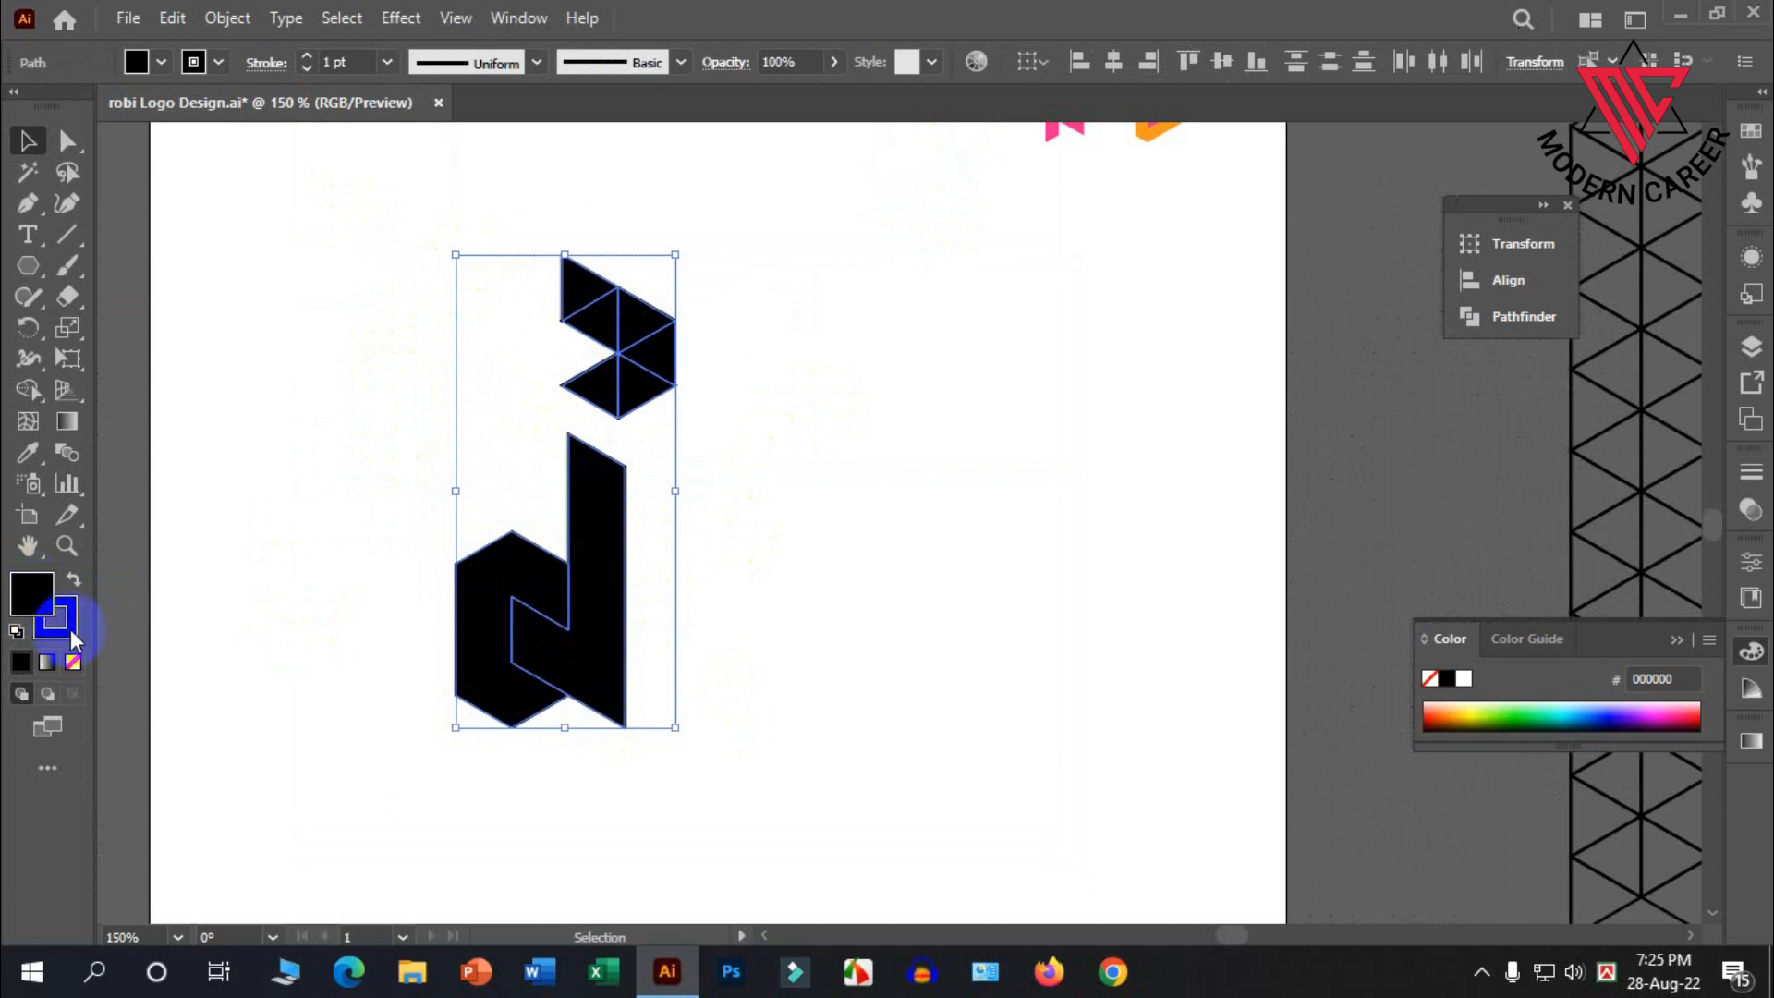
left_click(72, 661)
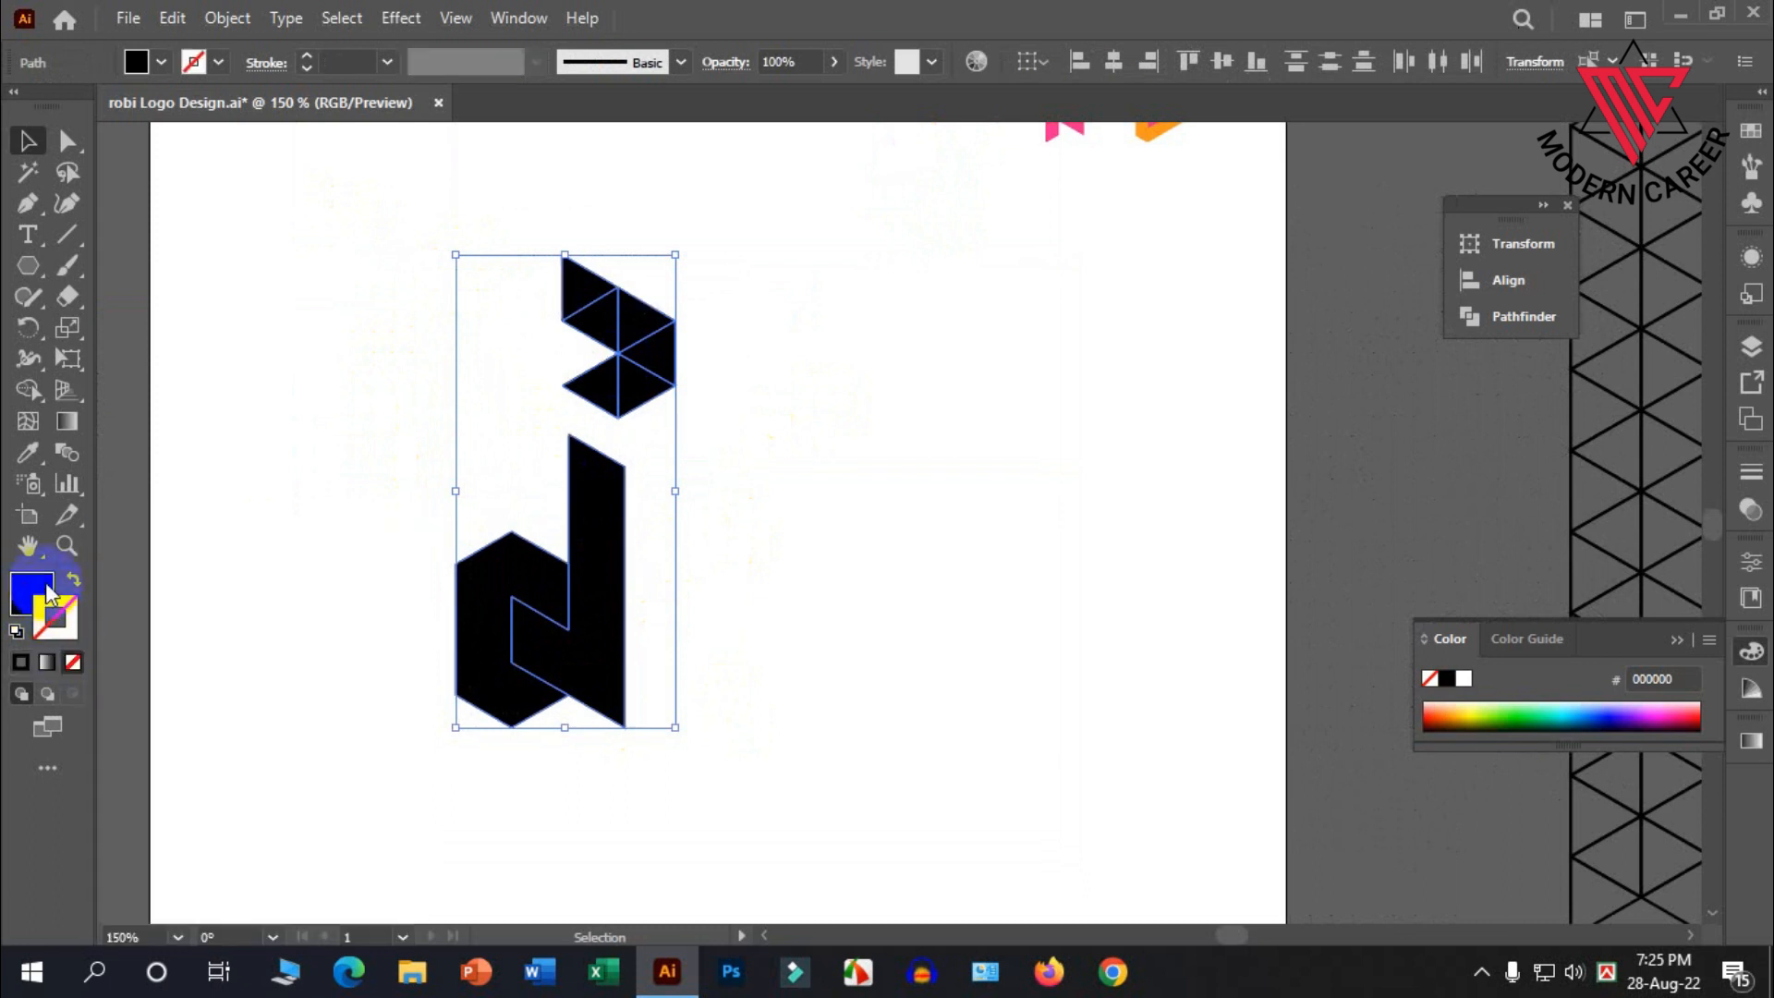
scroll(726, 529, "up", 1)
left_click(763, 544)
Move the six-triangle folded shape up, away from the d, and enlarge it proportionally to more than twice its size
scroll(906, 355, "up", 2)
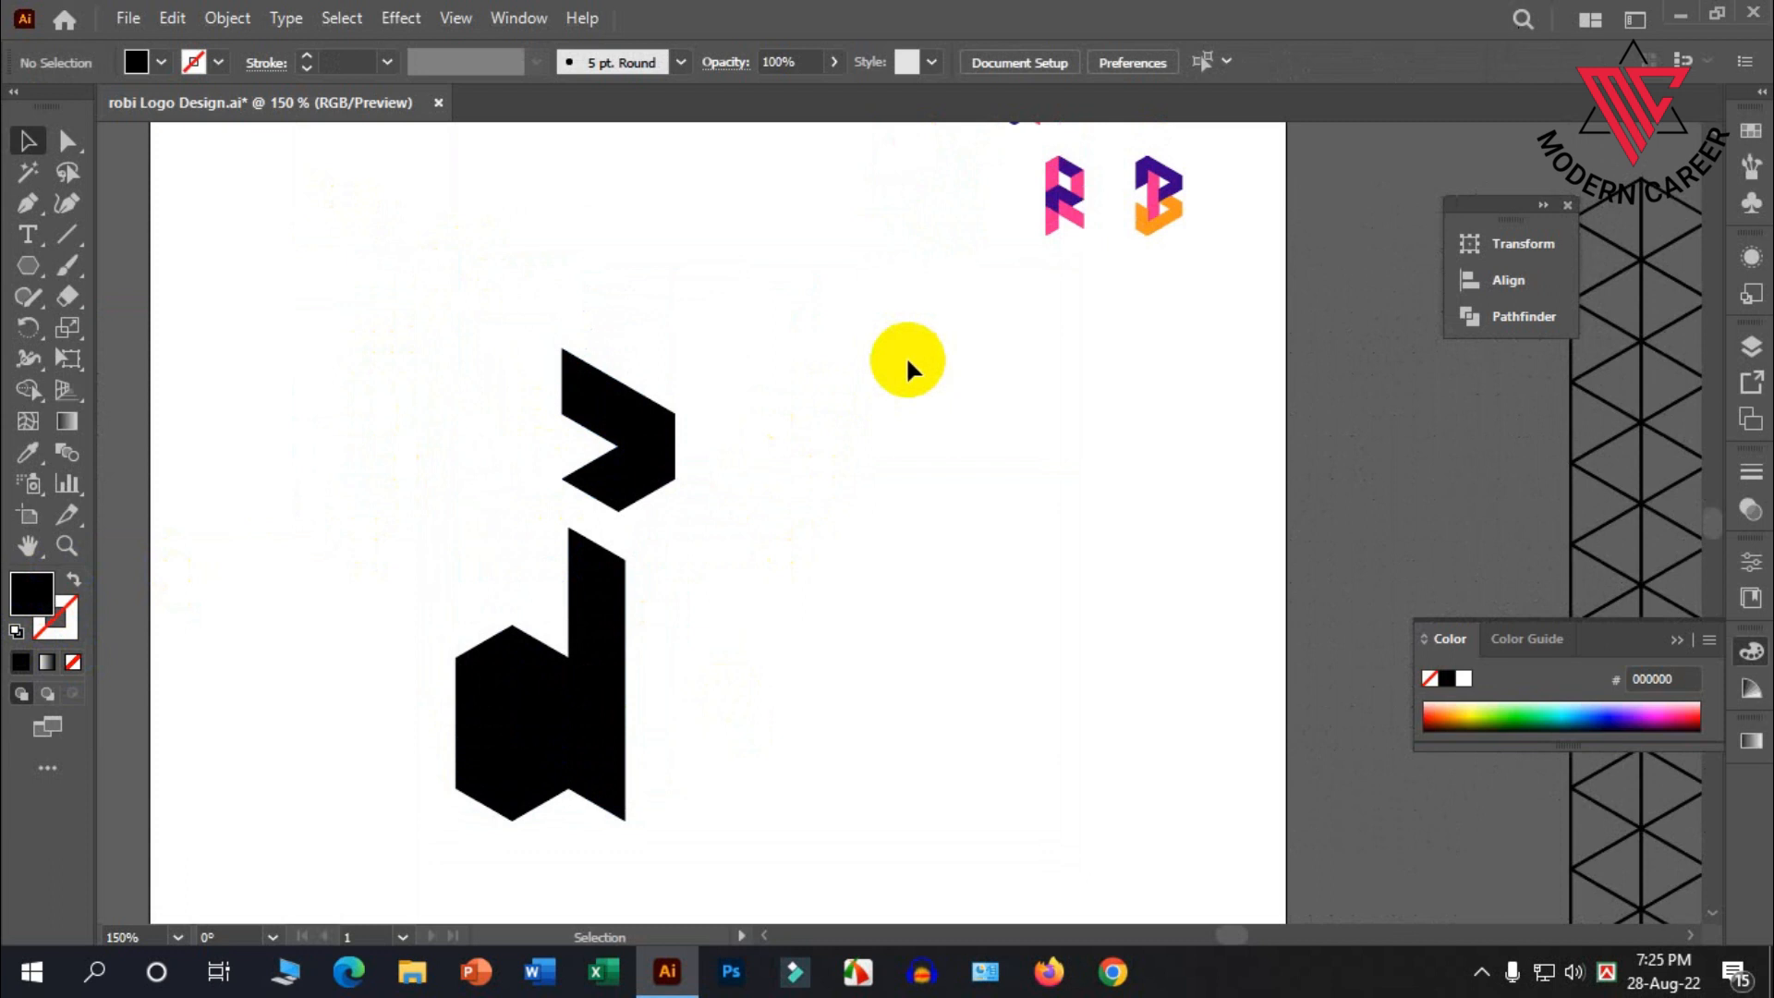
scroll(909, 337, "up", 2)
scroll(691, 547, "down", 4)
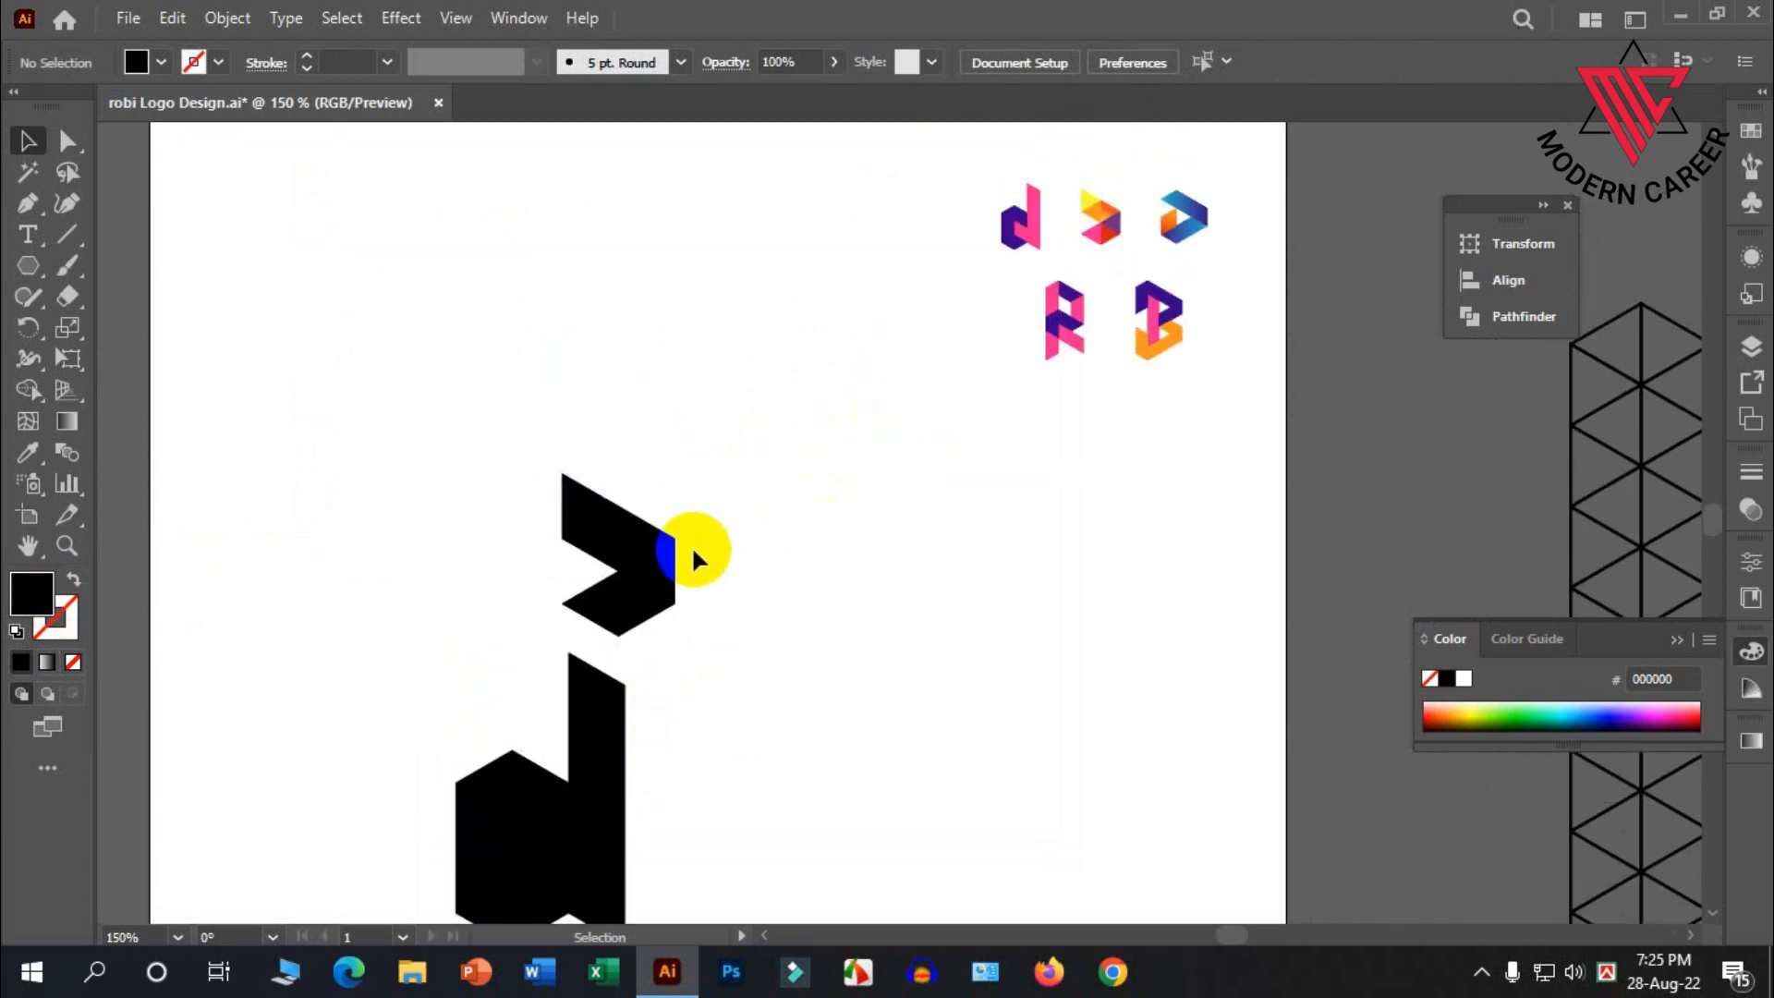
scroll(597, 577, "up", 1)
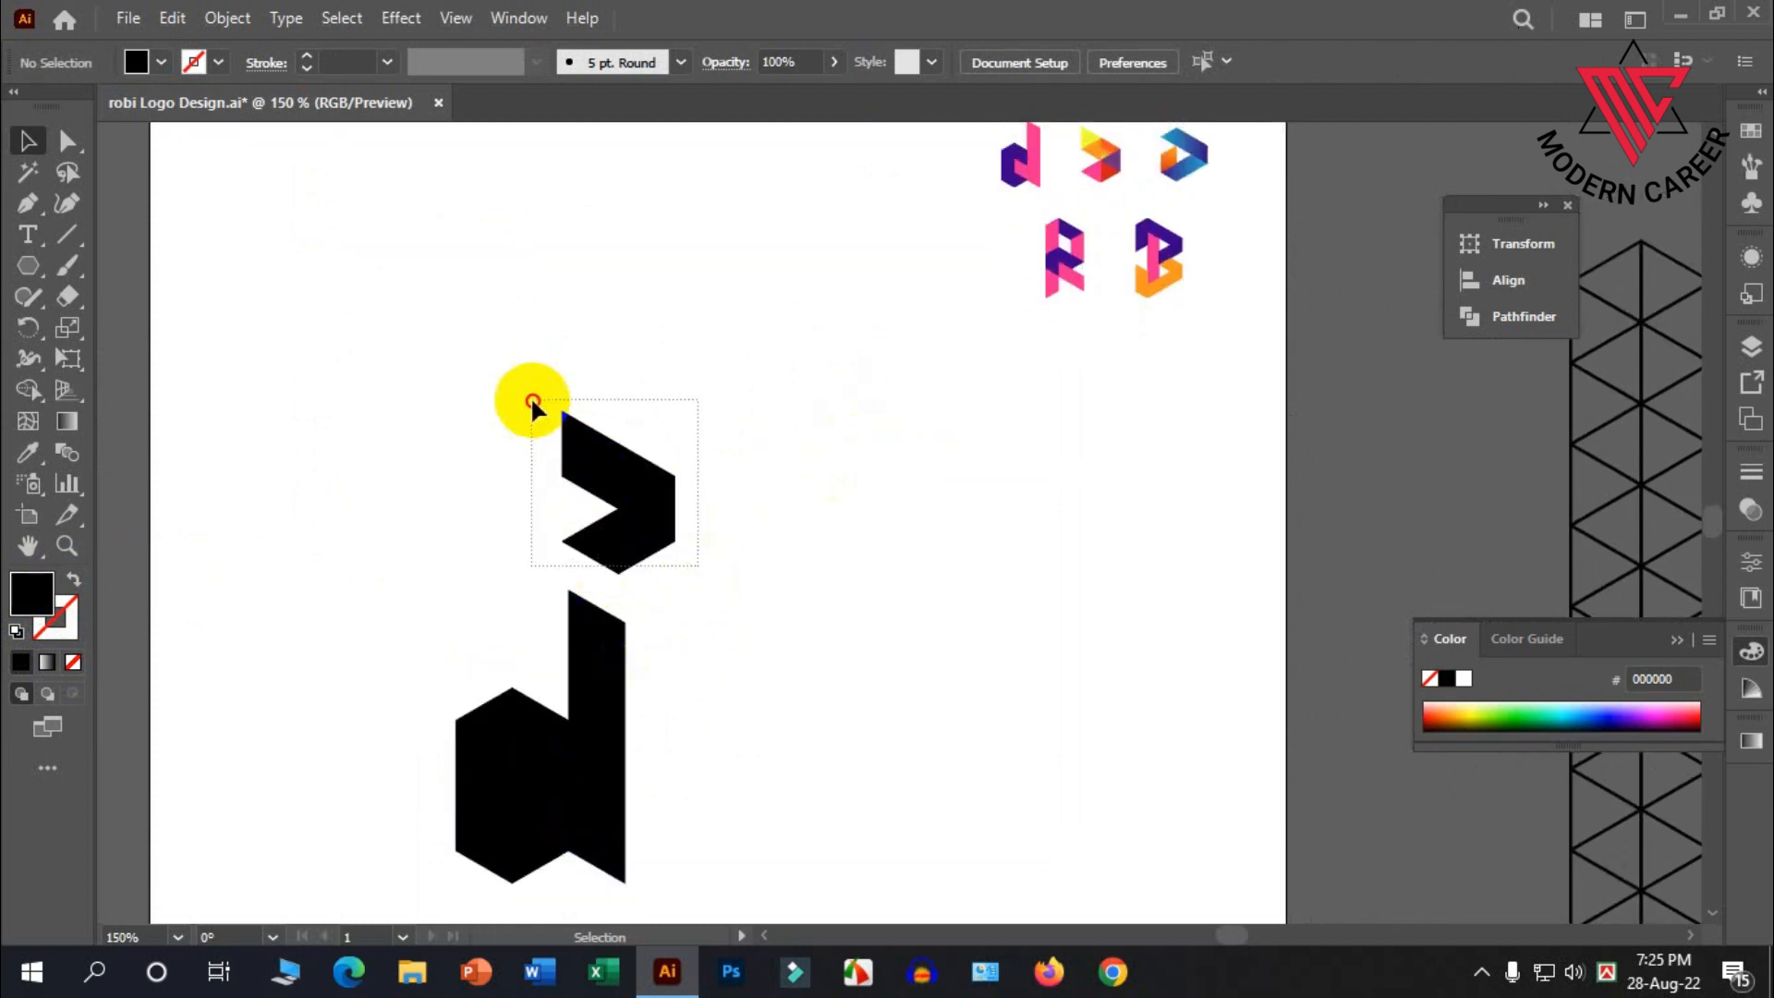
left_click_drag(532, 402, 532, 402)
left_click_drag(644, 511, 673, 396)
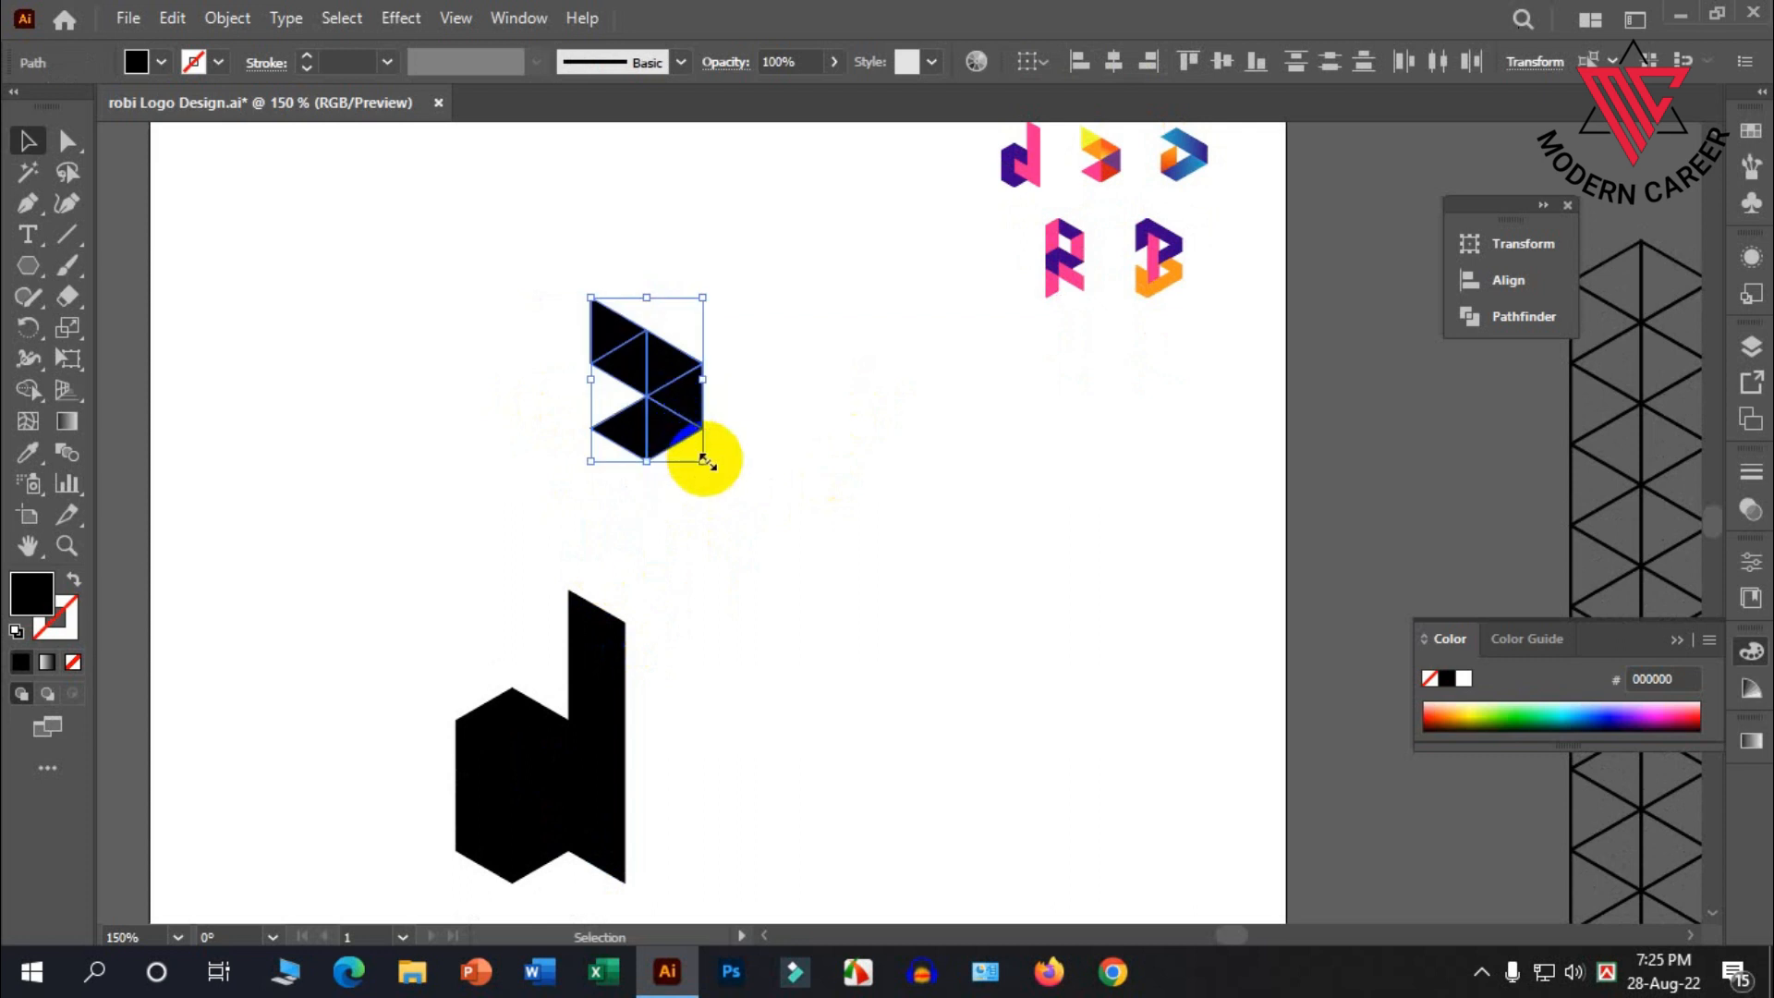
left_click_drag(705, 461, 770, 543)
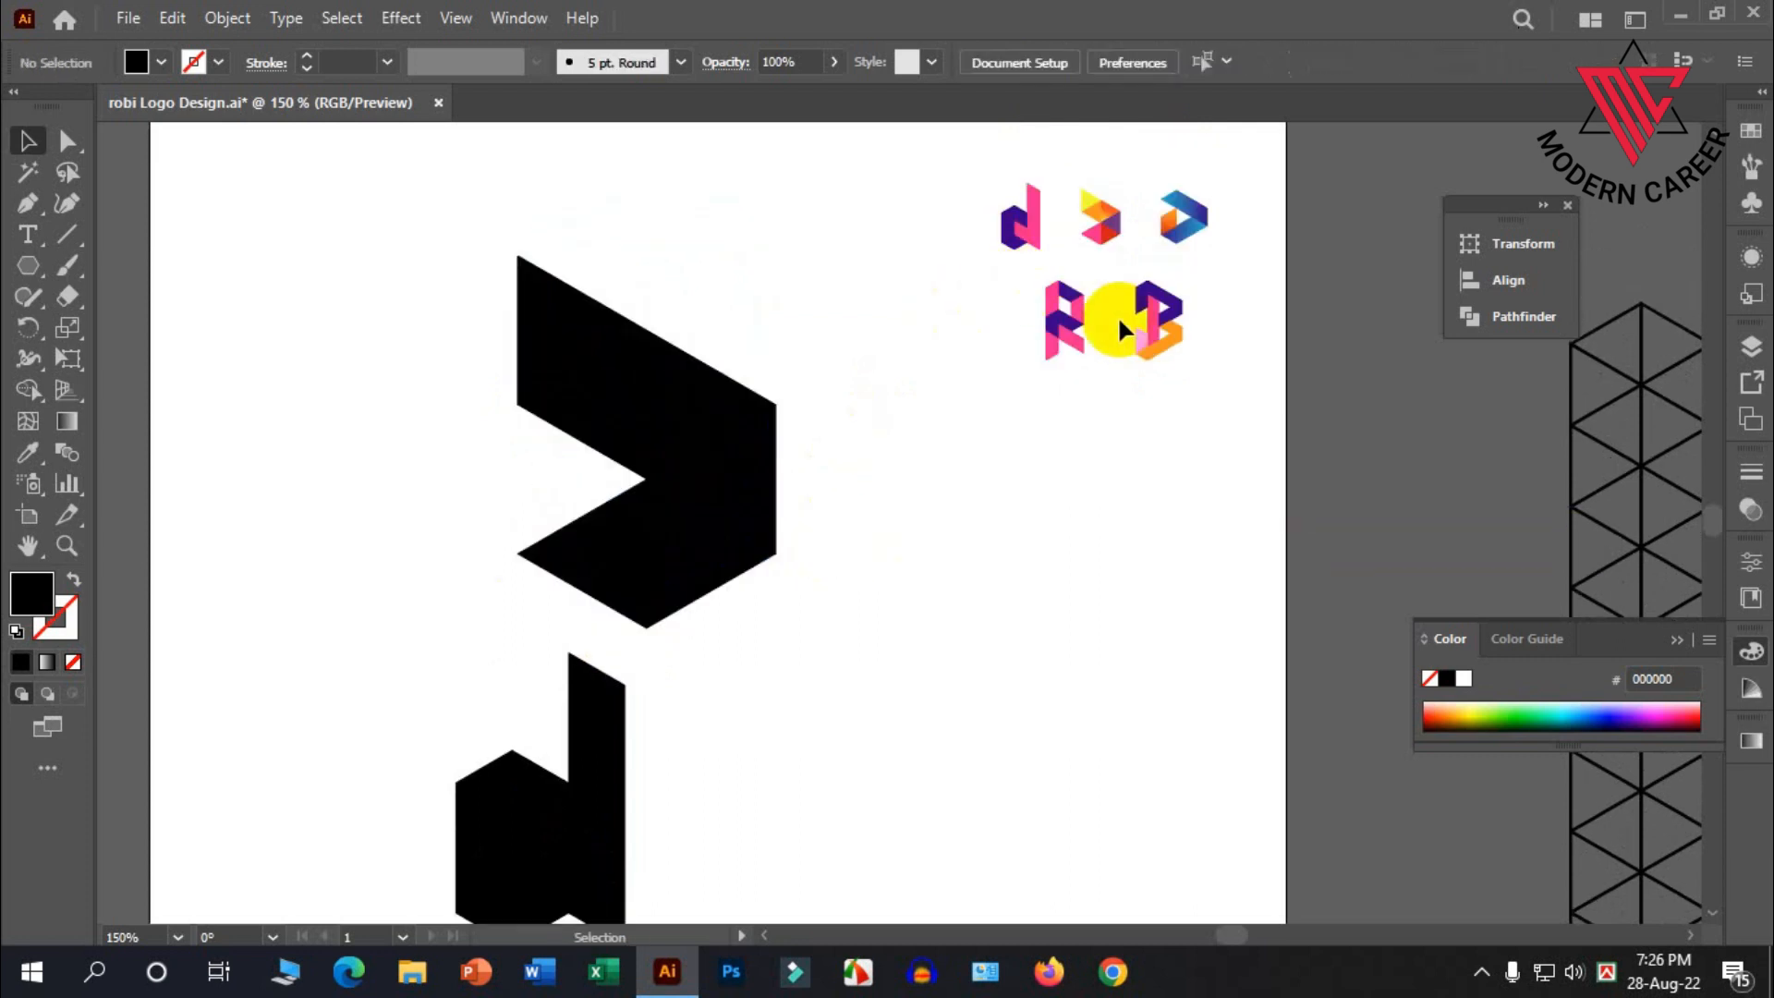
Fill the lower-left triangle of the enlarged folded shape with the pink swatch F0047F
scroll(1132, 314, "up", 1)
left_click(613, 586)
scroll(591, 559, "up", 1)
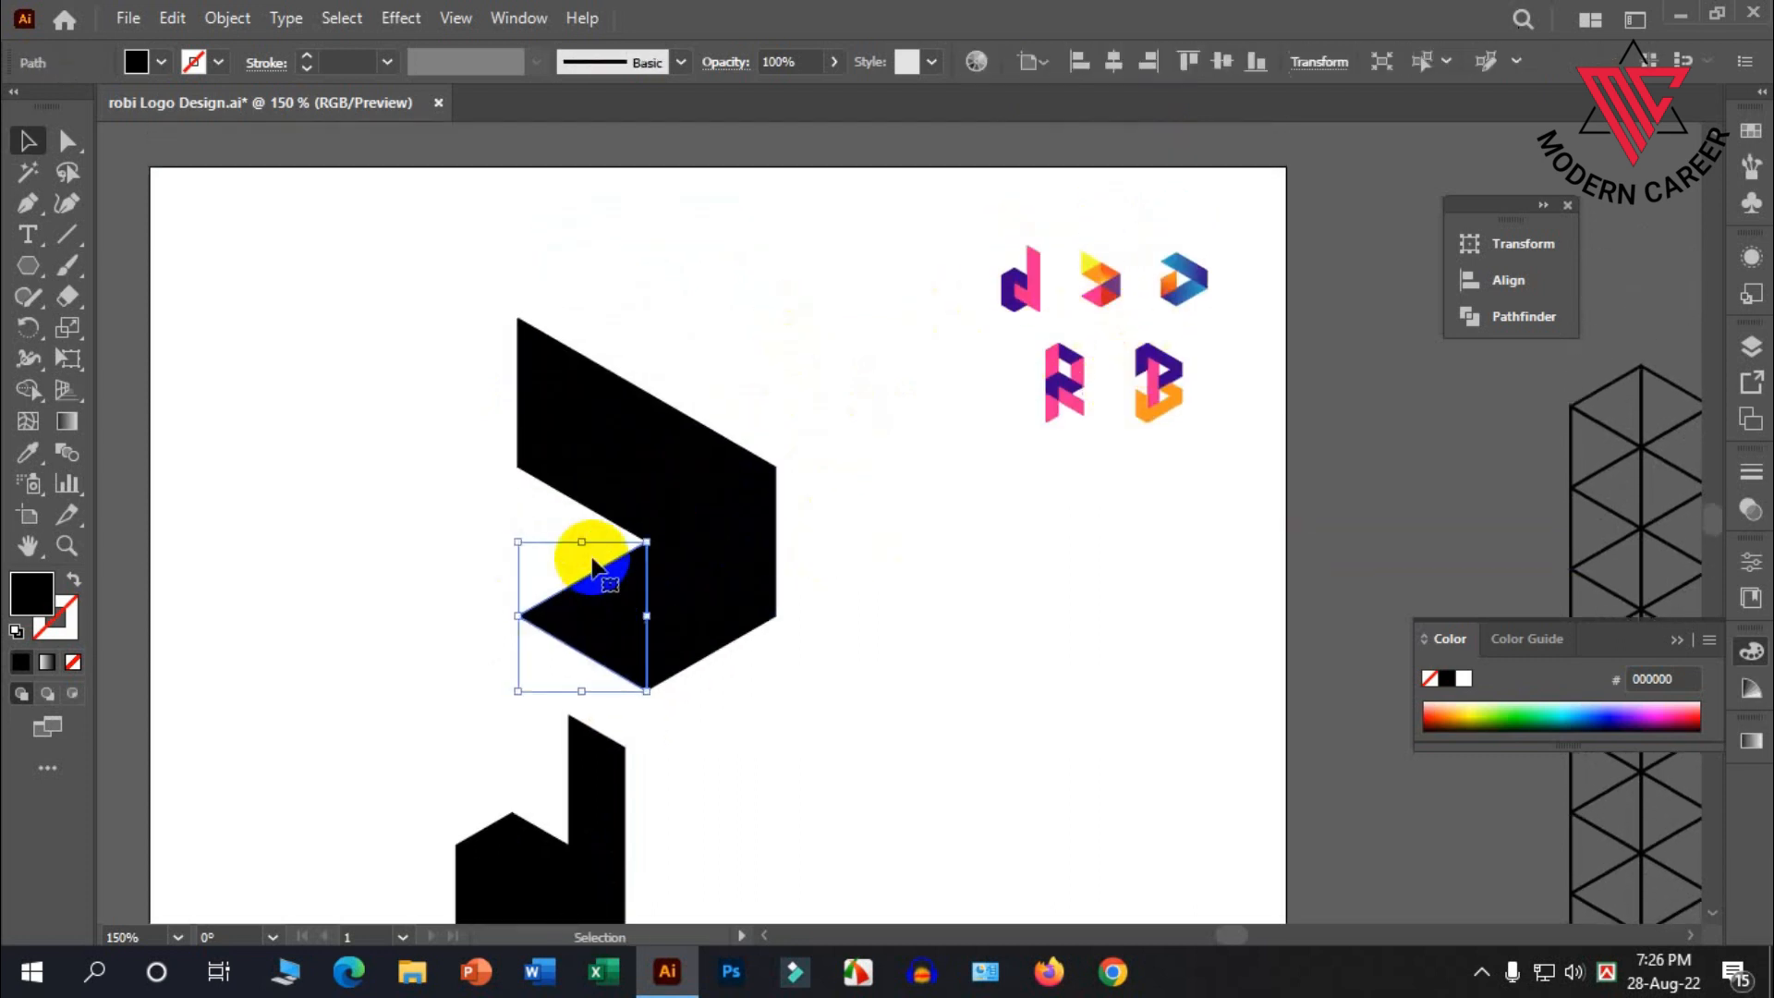
left_click(165, 61)
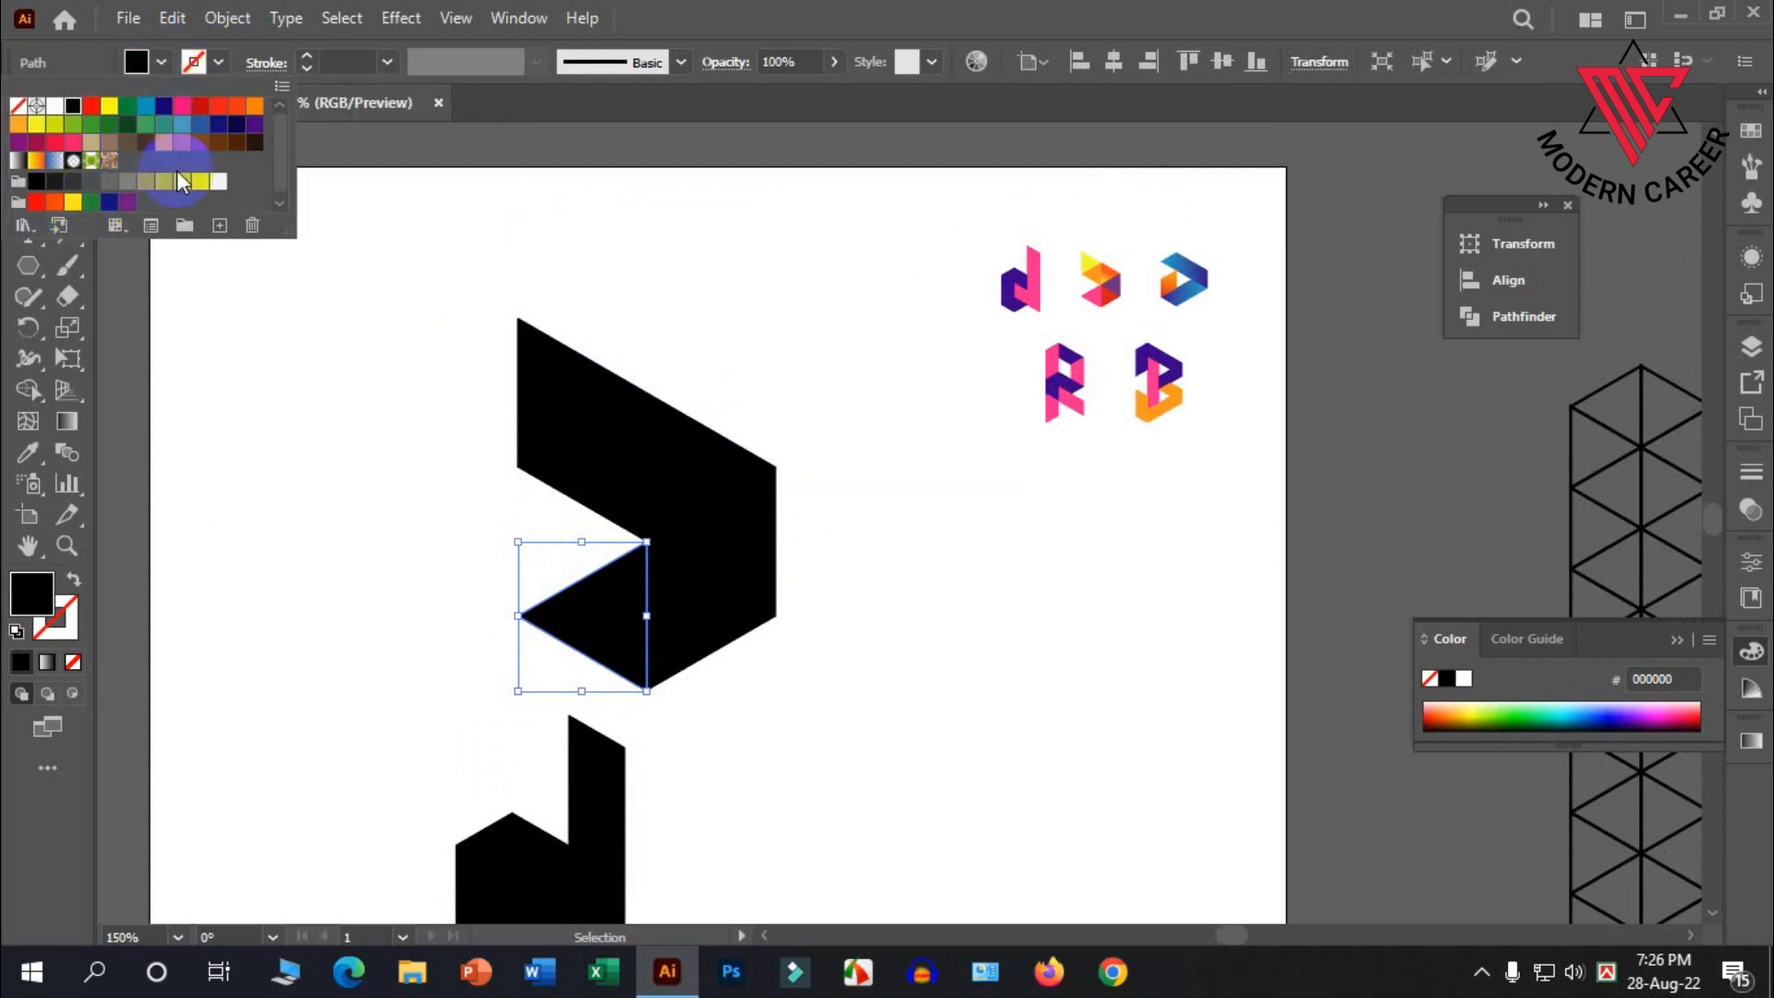
left_click(177, 107)
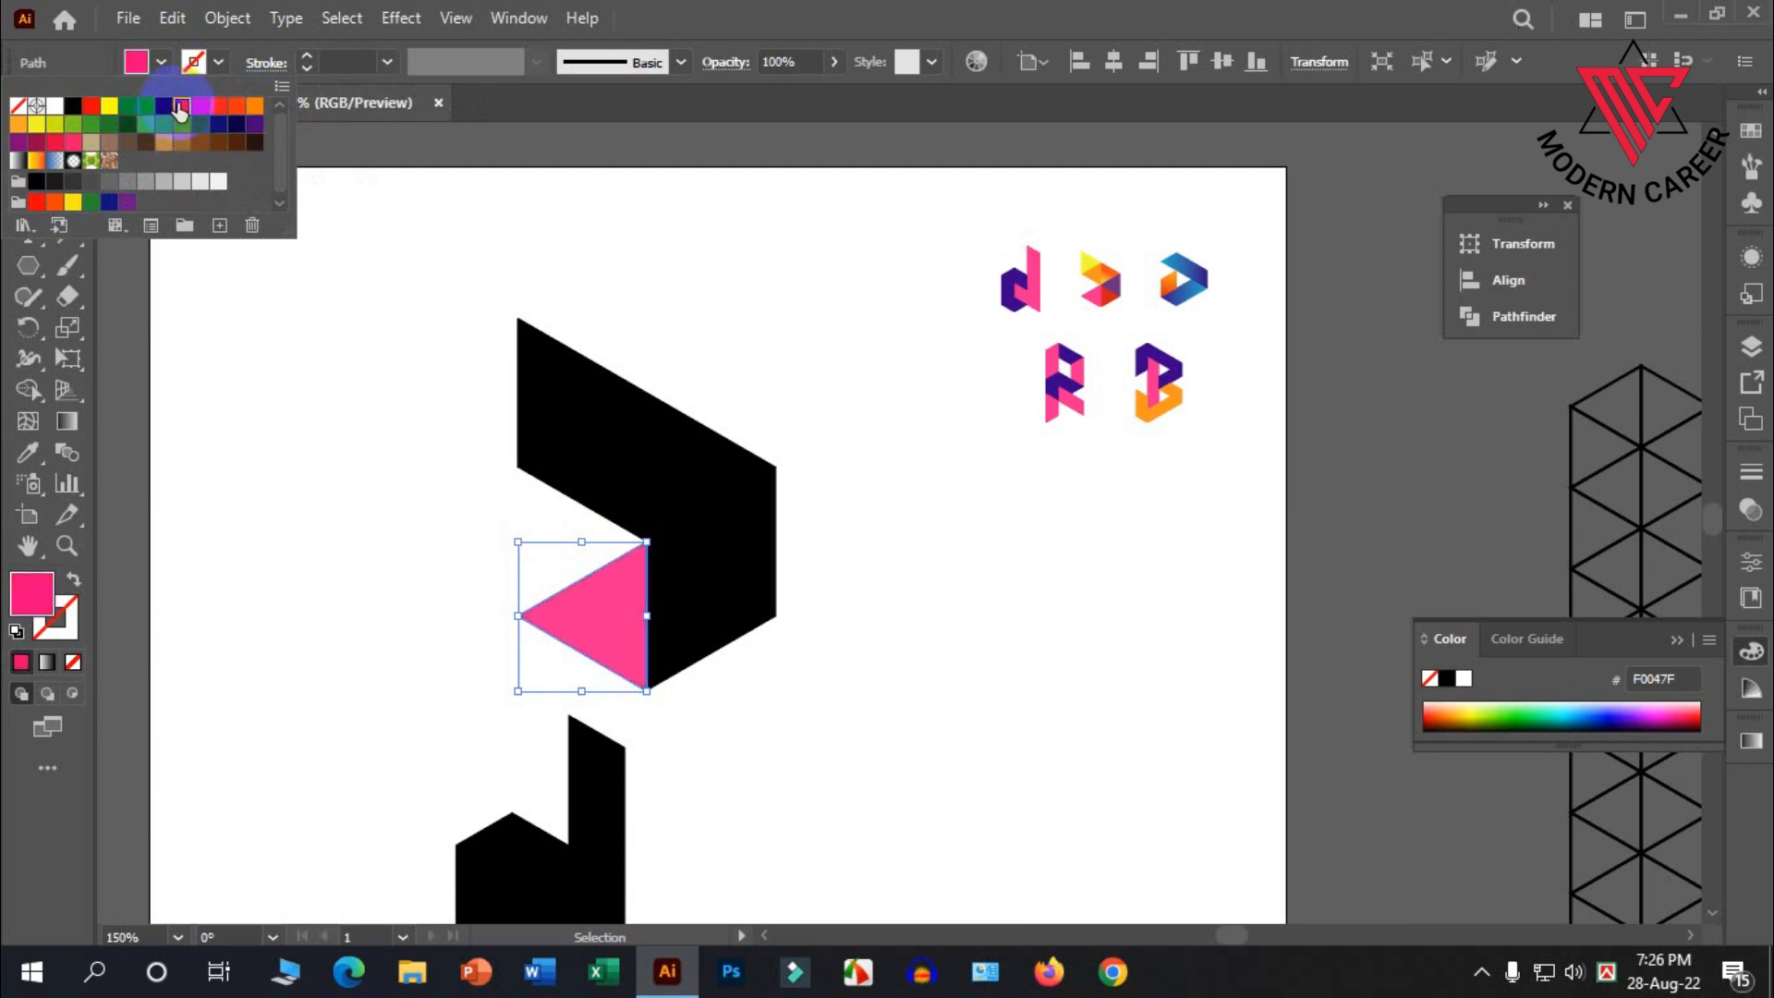
left_click(296, 447)
left_click(323, 457)
Fill the folded shape's lower-right triangle, beside the pink one, with the dark red swatch C2000B
left_click_drag(671, 474, 673, 622)
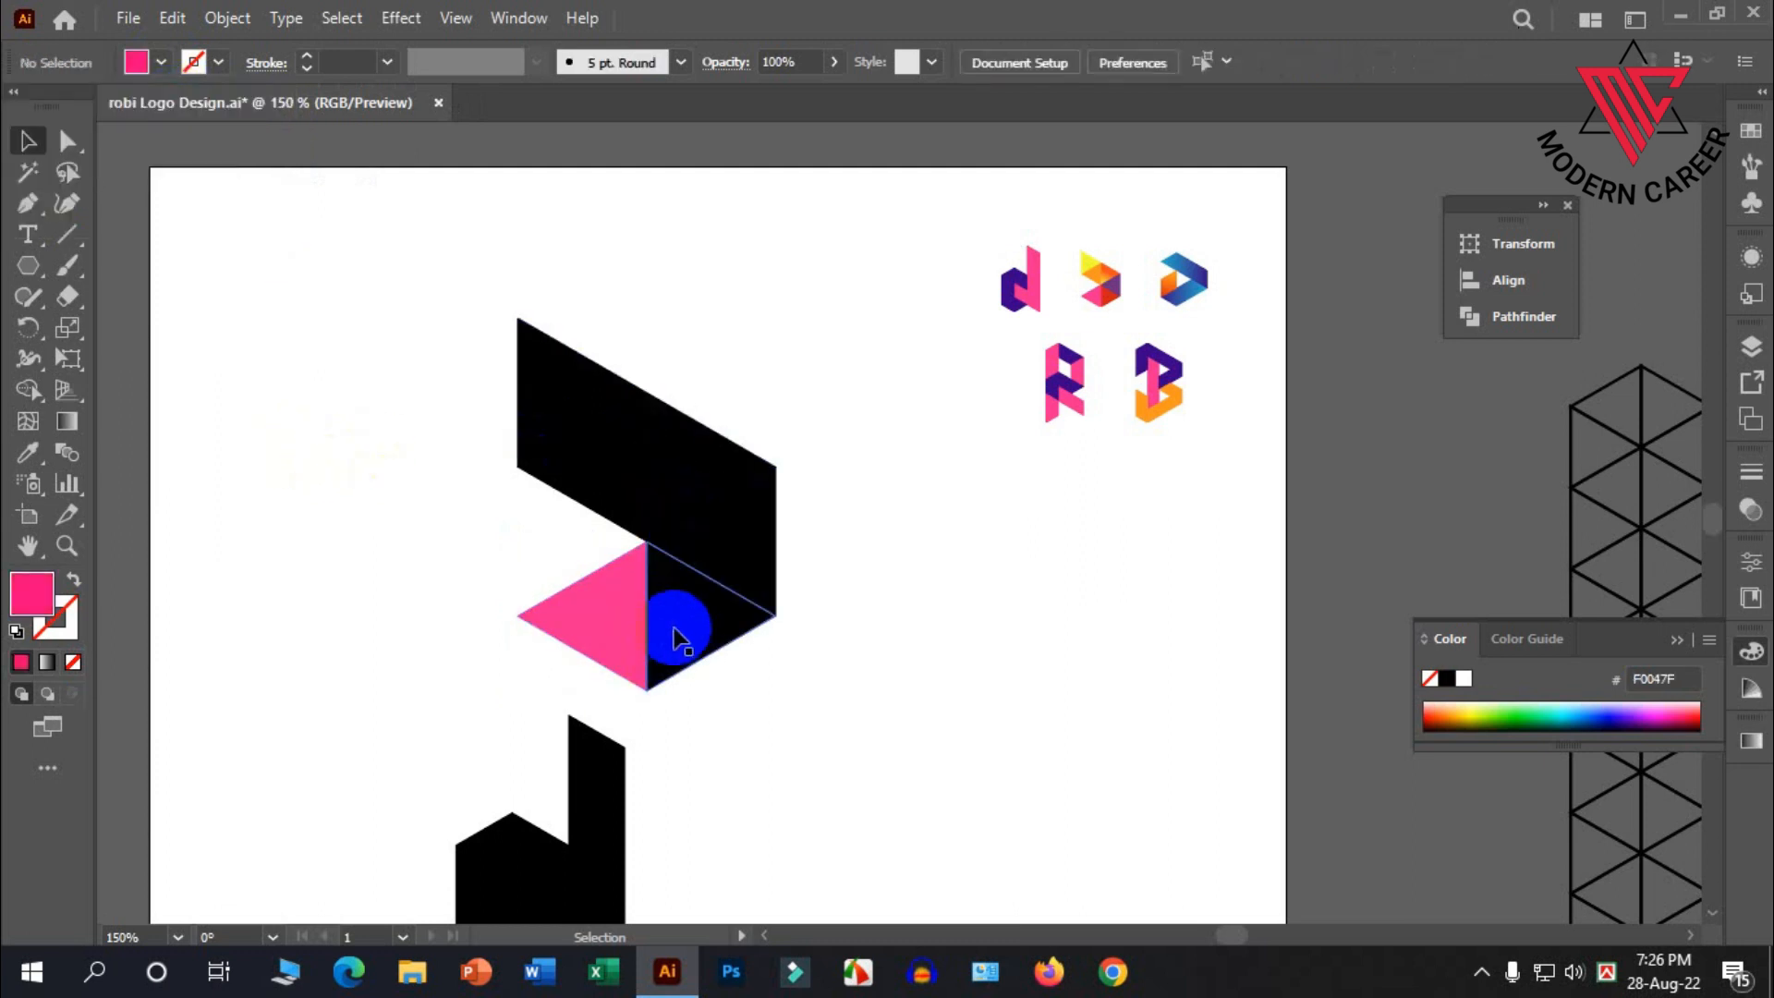
left_click(173, 64)
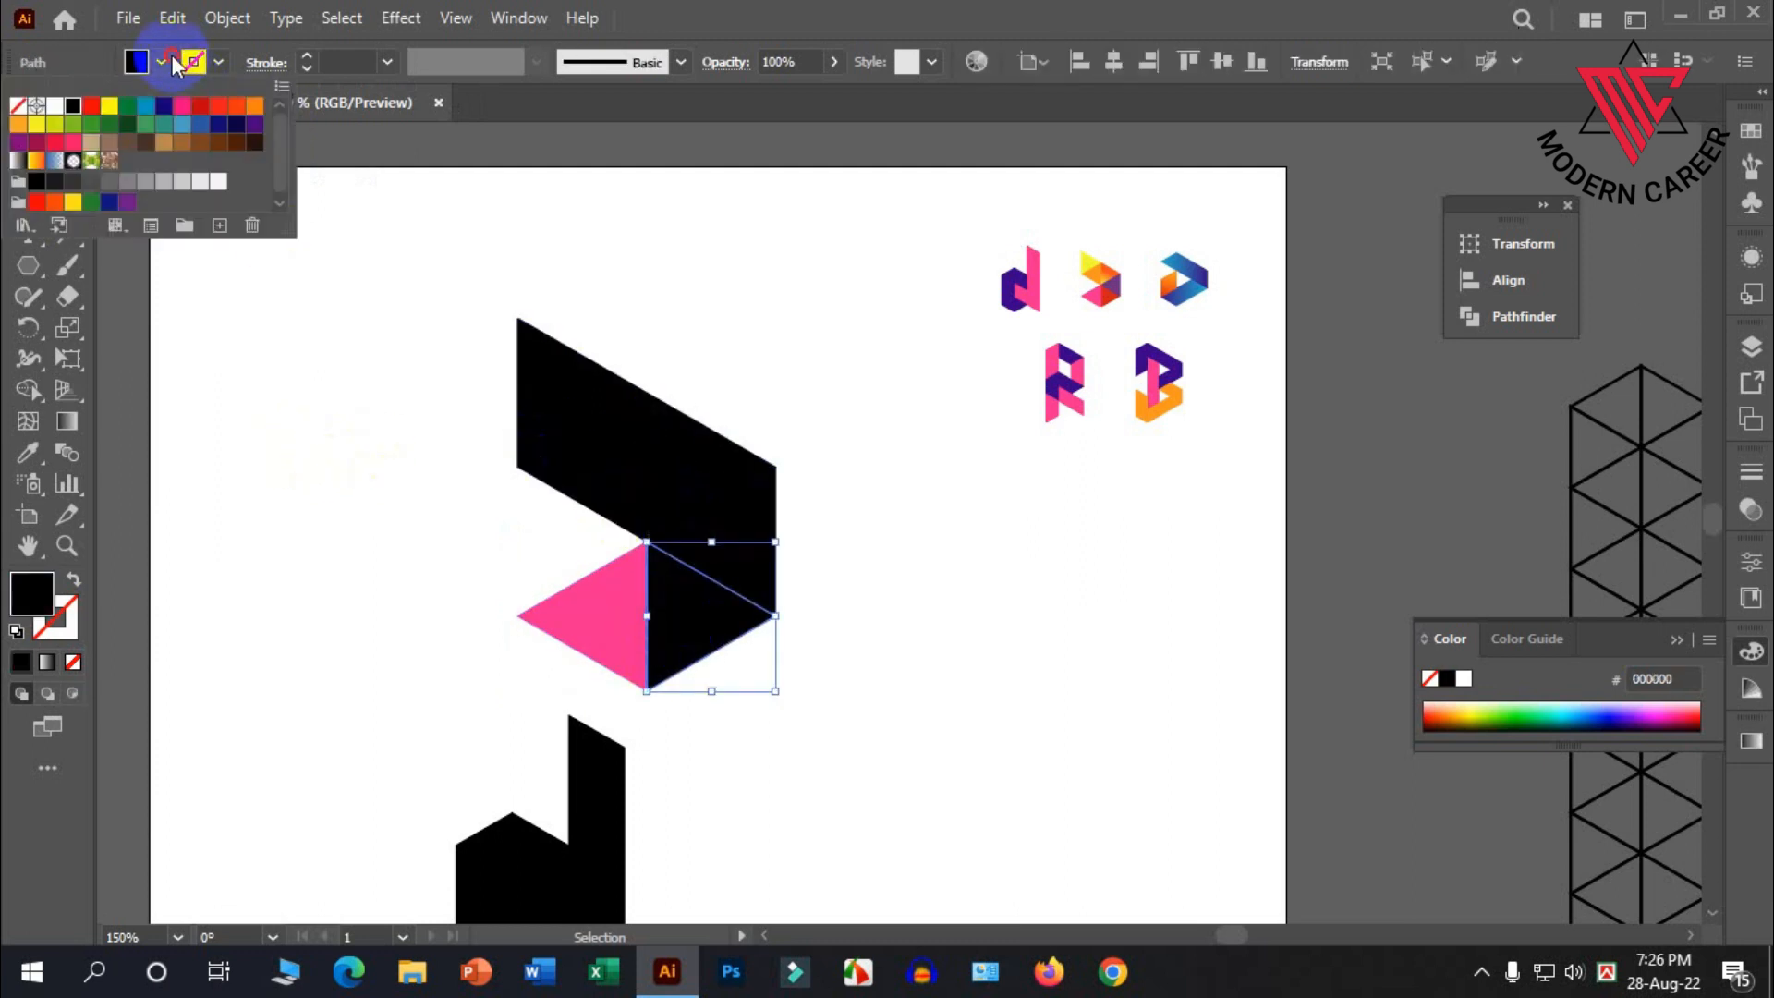
left_click(201, 112)
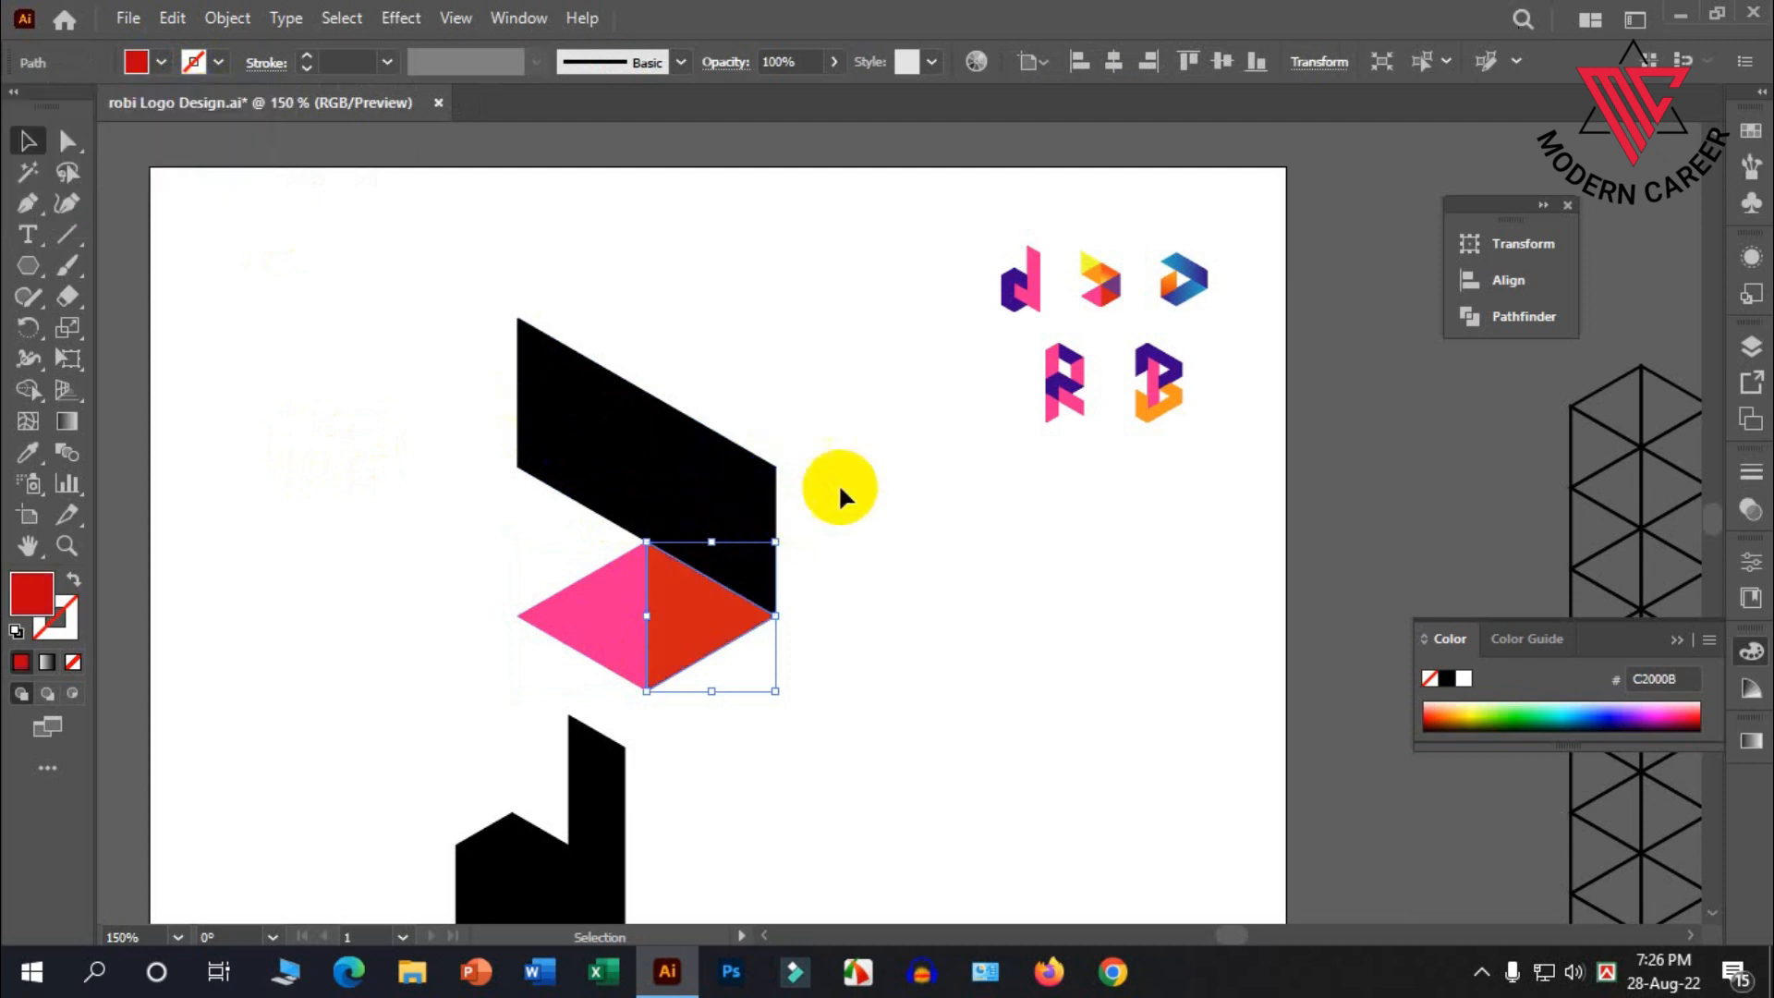
Fill the triangle above the red one with purple and darken it to the custom colour 3F1263
left_click(733, 533)
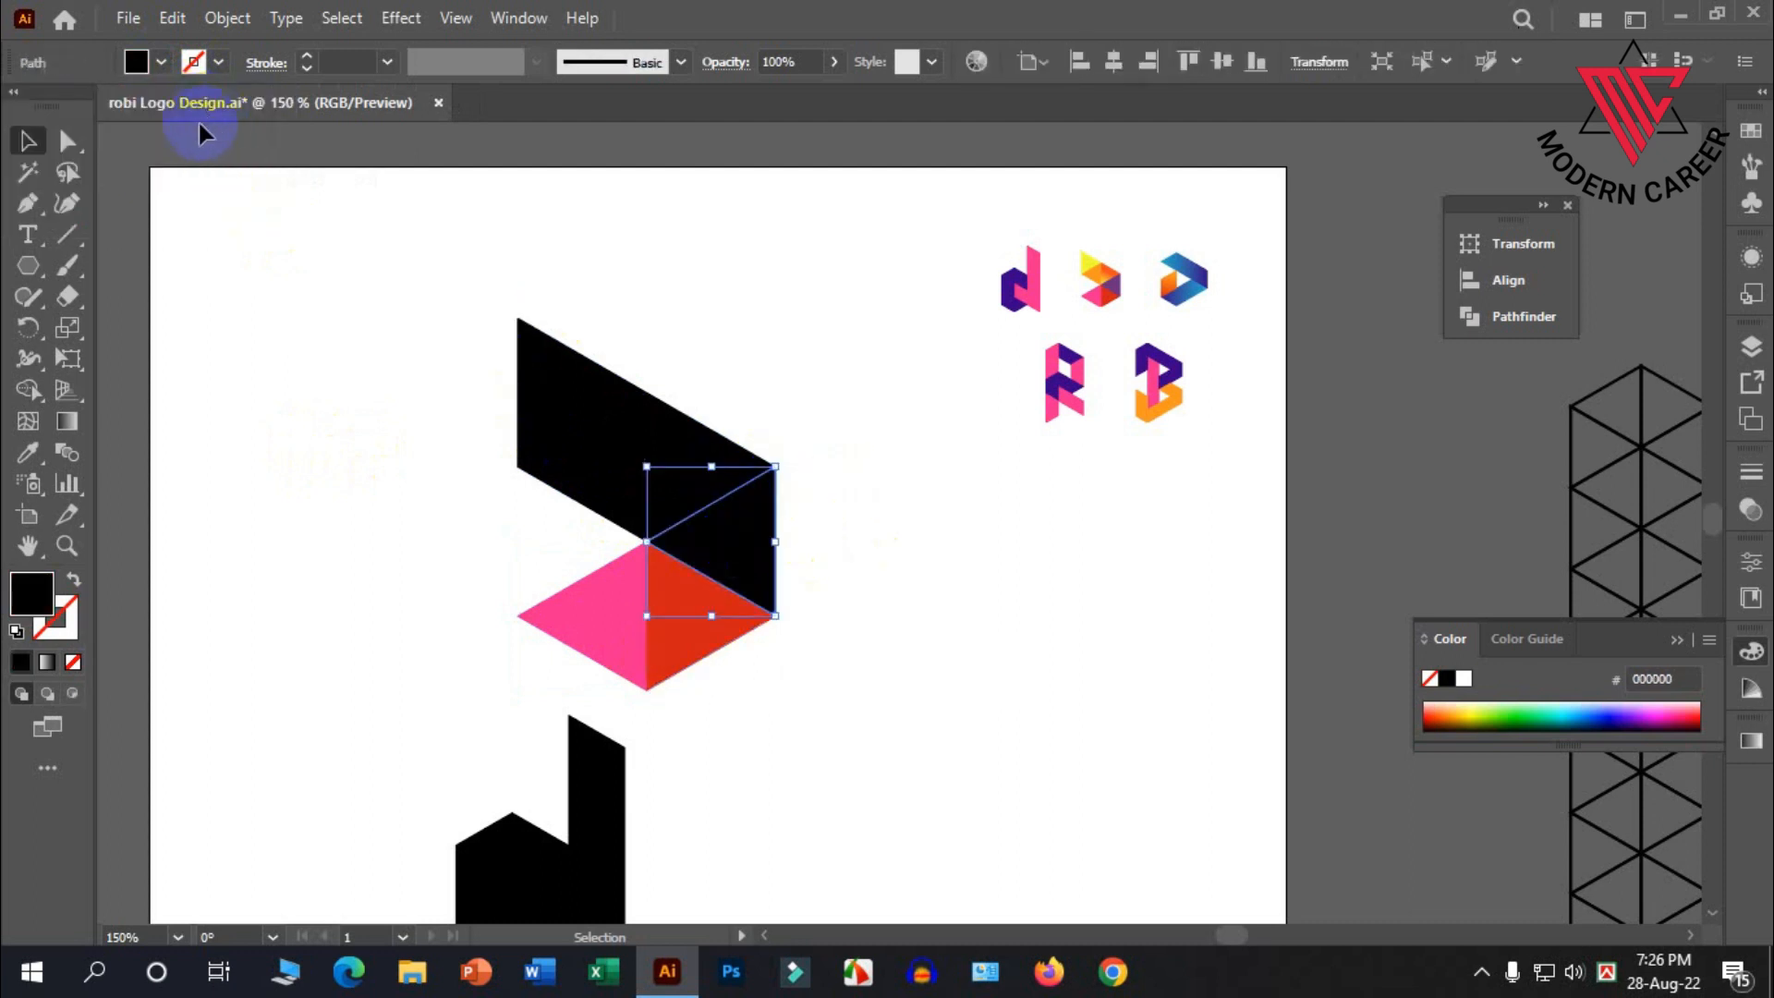
left_click(160, 62)
left_click(254, 125)
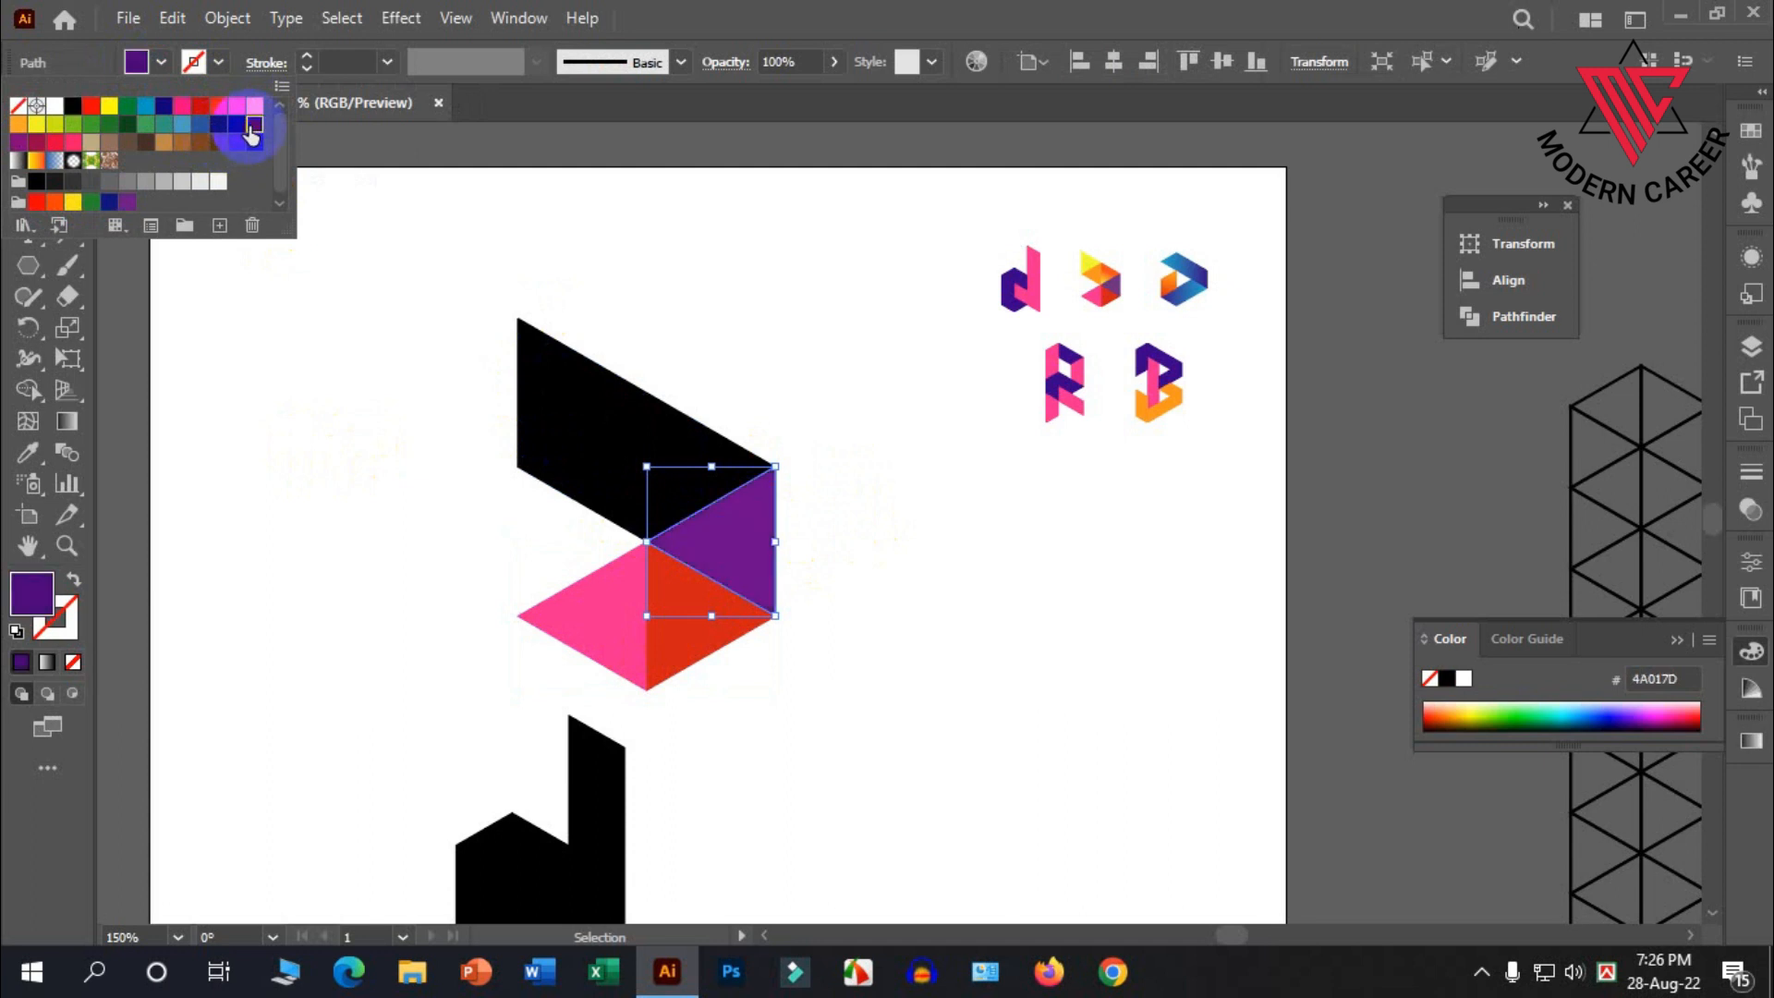
double_click(32, 592)
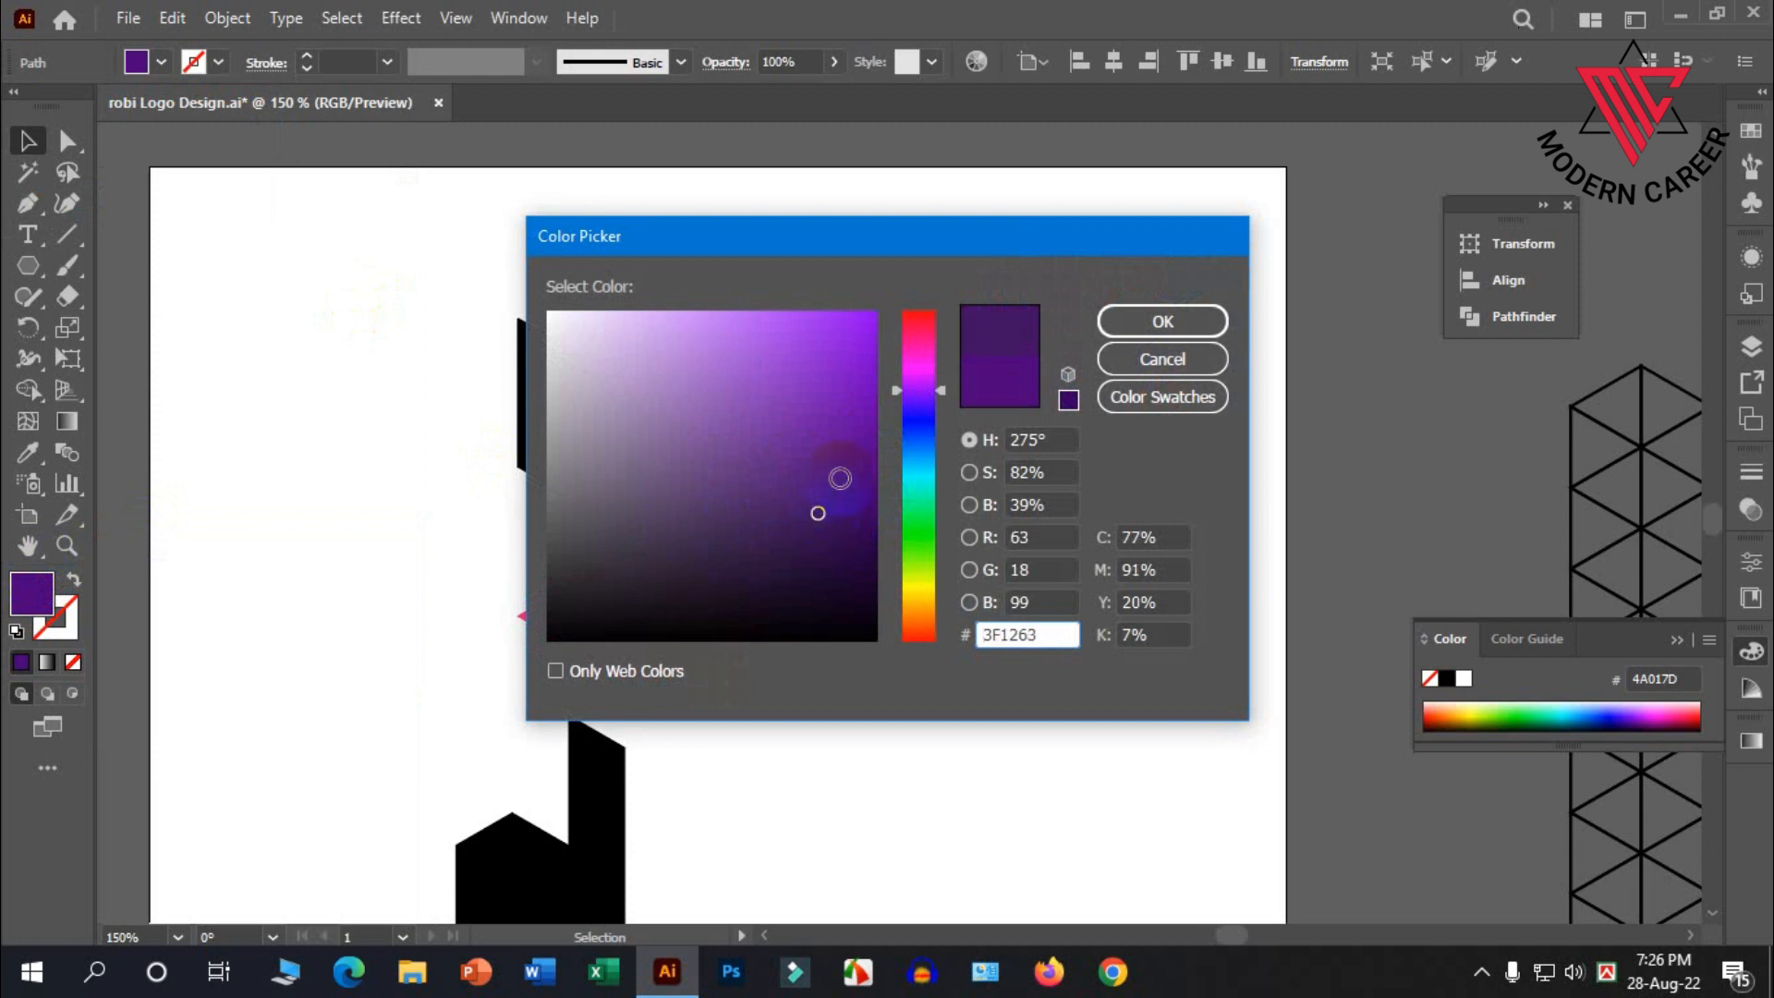
left_click(1151, 323)
left_click(1035, 490)
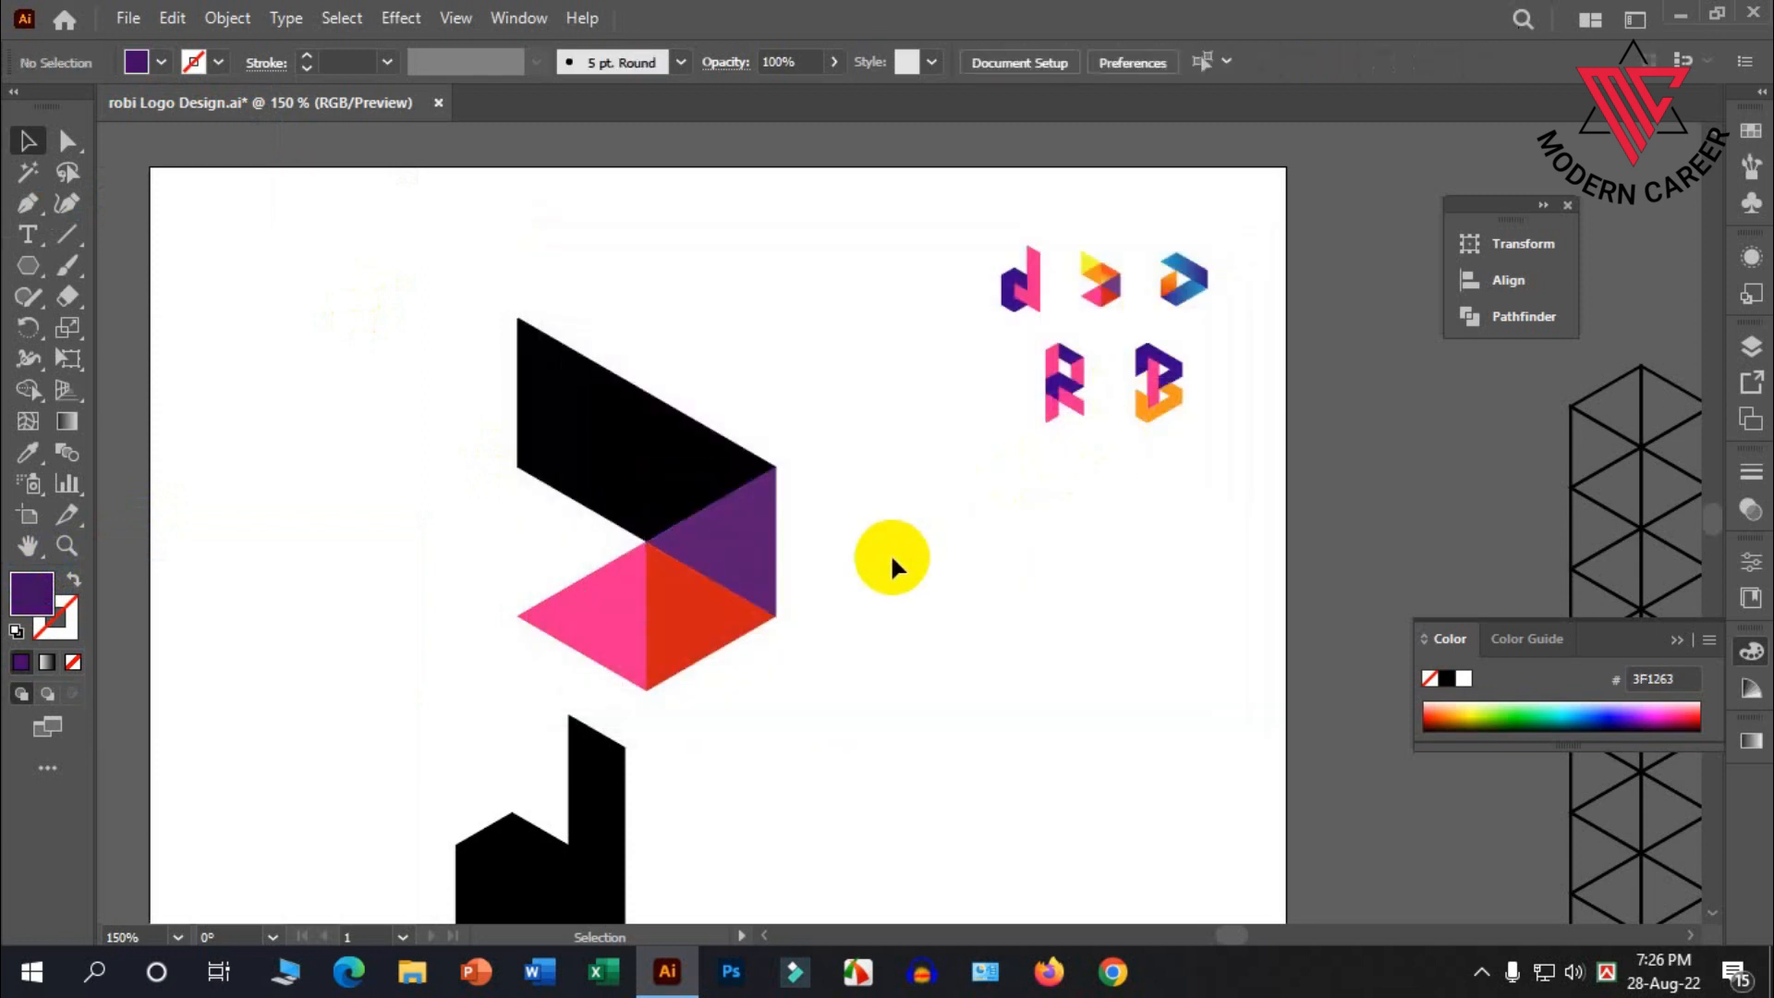
Select the black triangle above the purple one, open the gradient settings and place them as a floating window beside the artwork
scroll(918, 545, "up", 1)
left_click(745, 560)
left_click(673, 516)
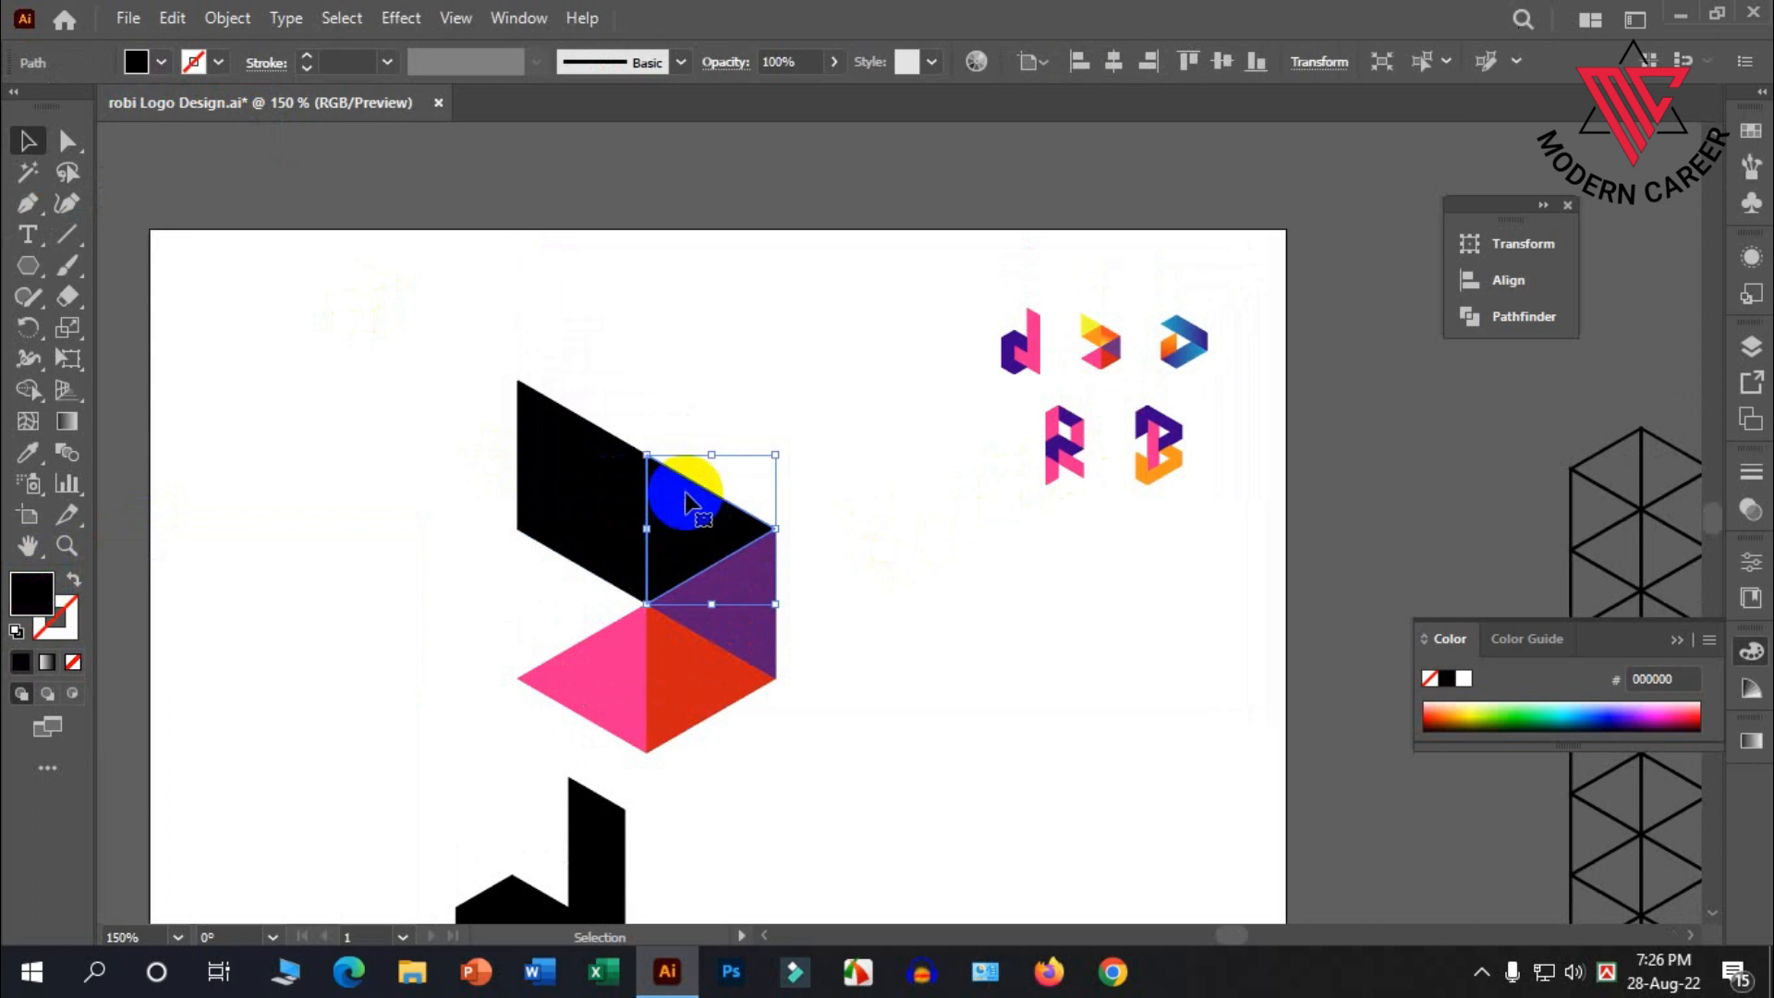
scroll(680, 452, "down", 1)
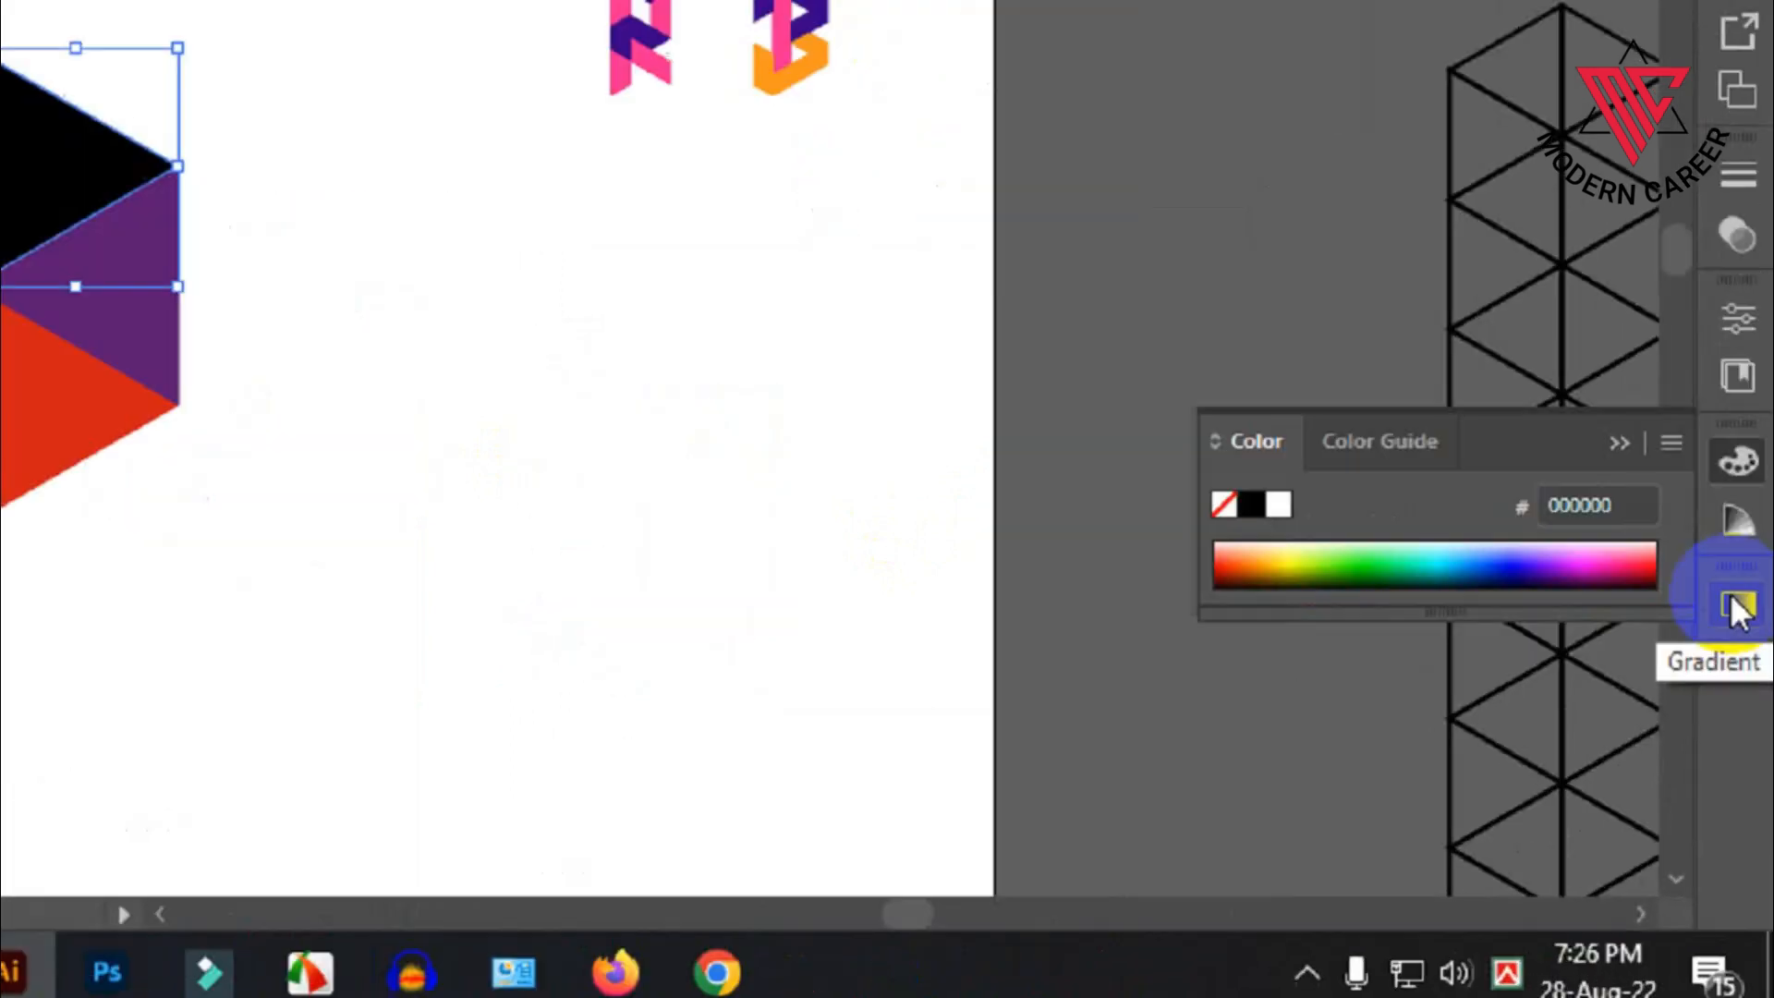
left_click(1751, 741)
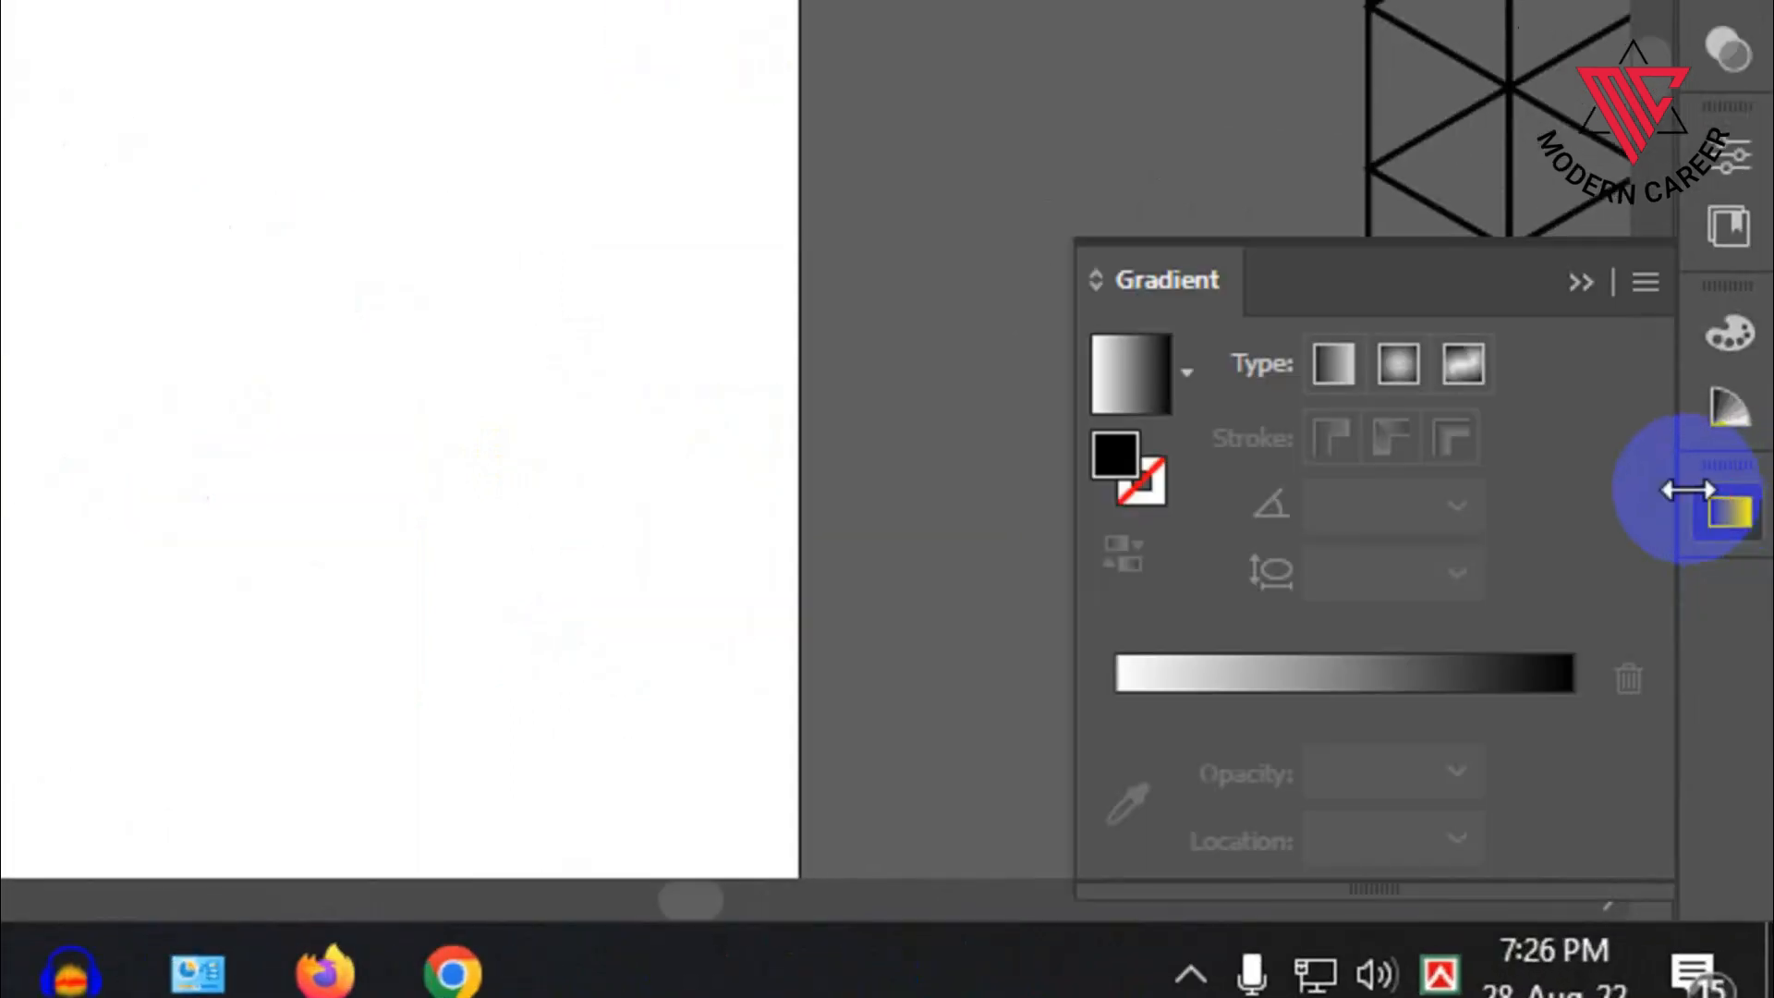
left_click(1355, 351)
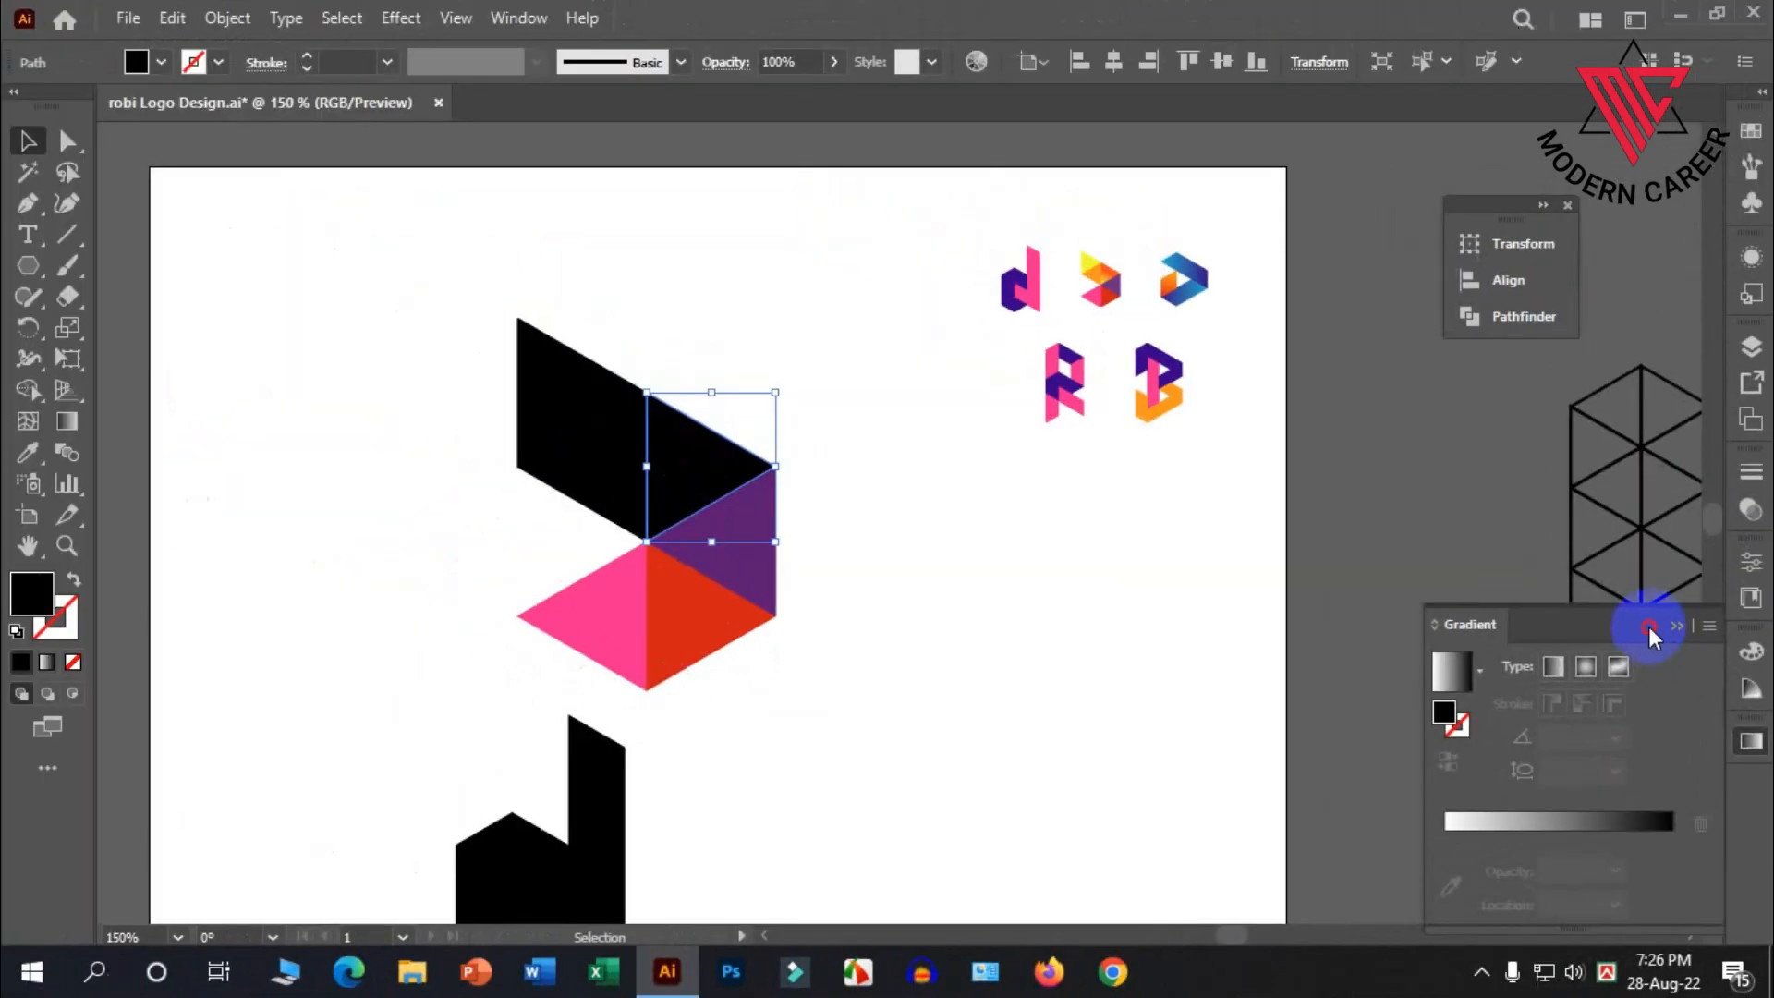
left_click_drag(1648, 626, 1395, 523)
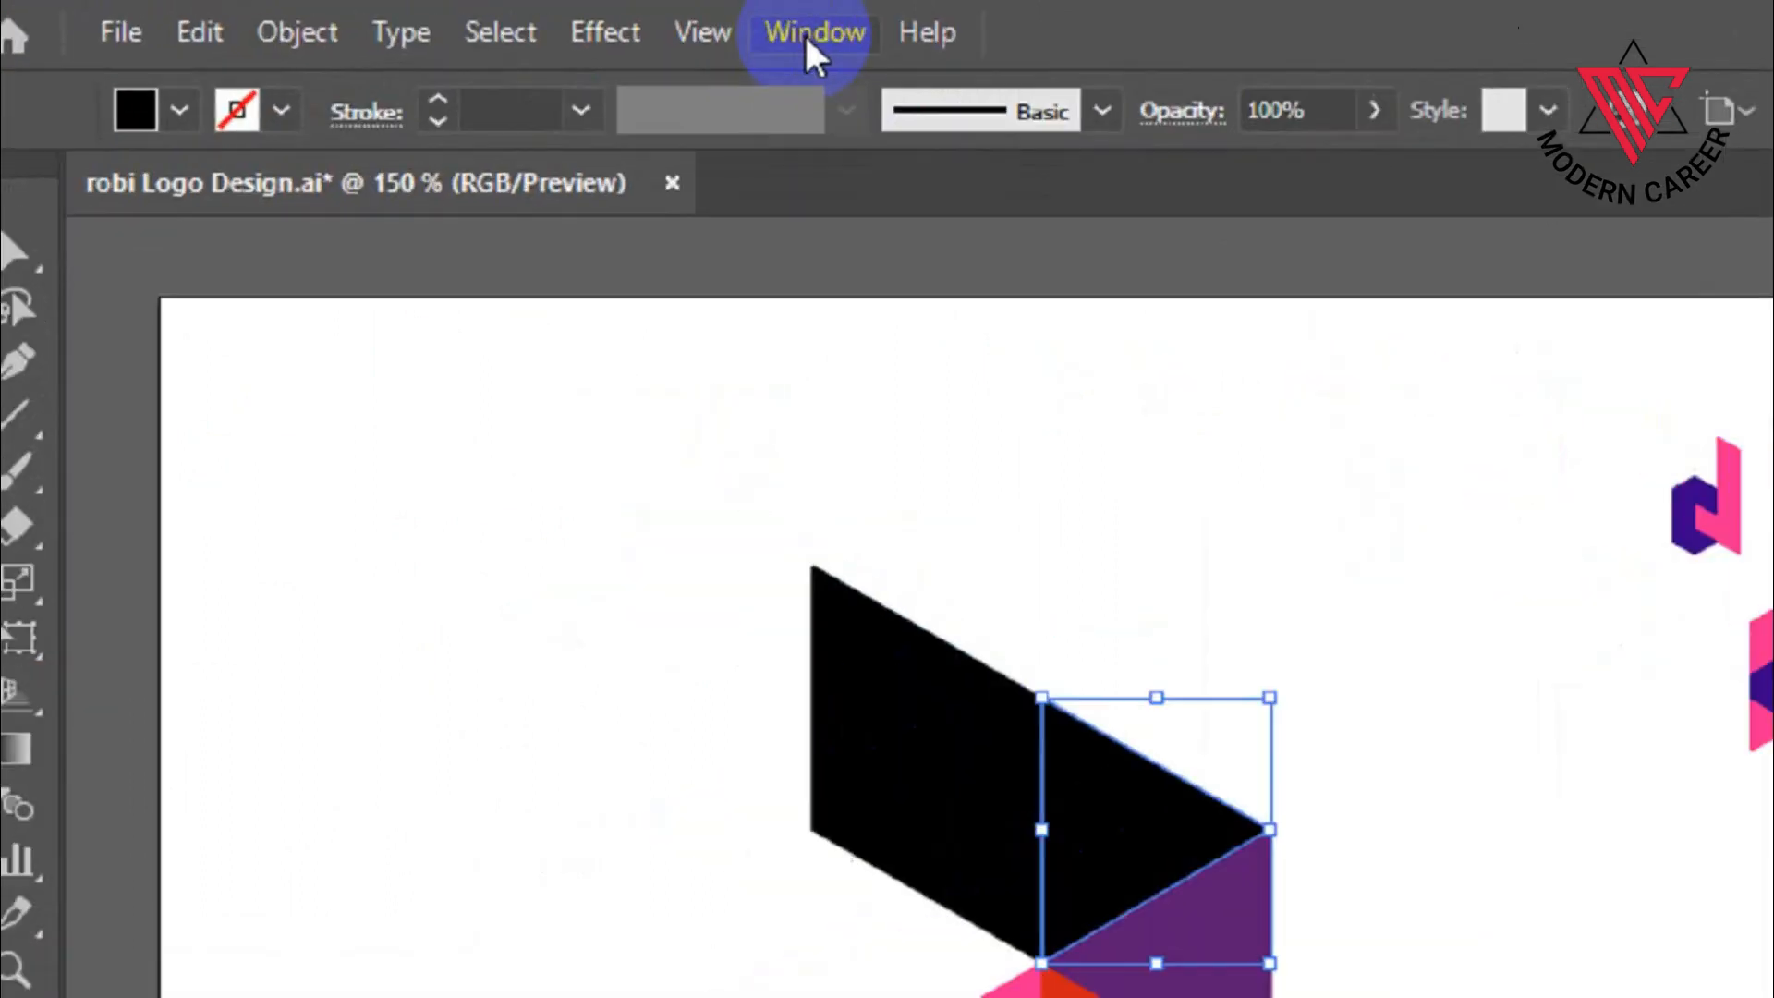
left_click(521, 19)
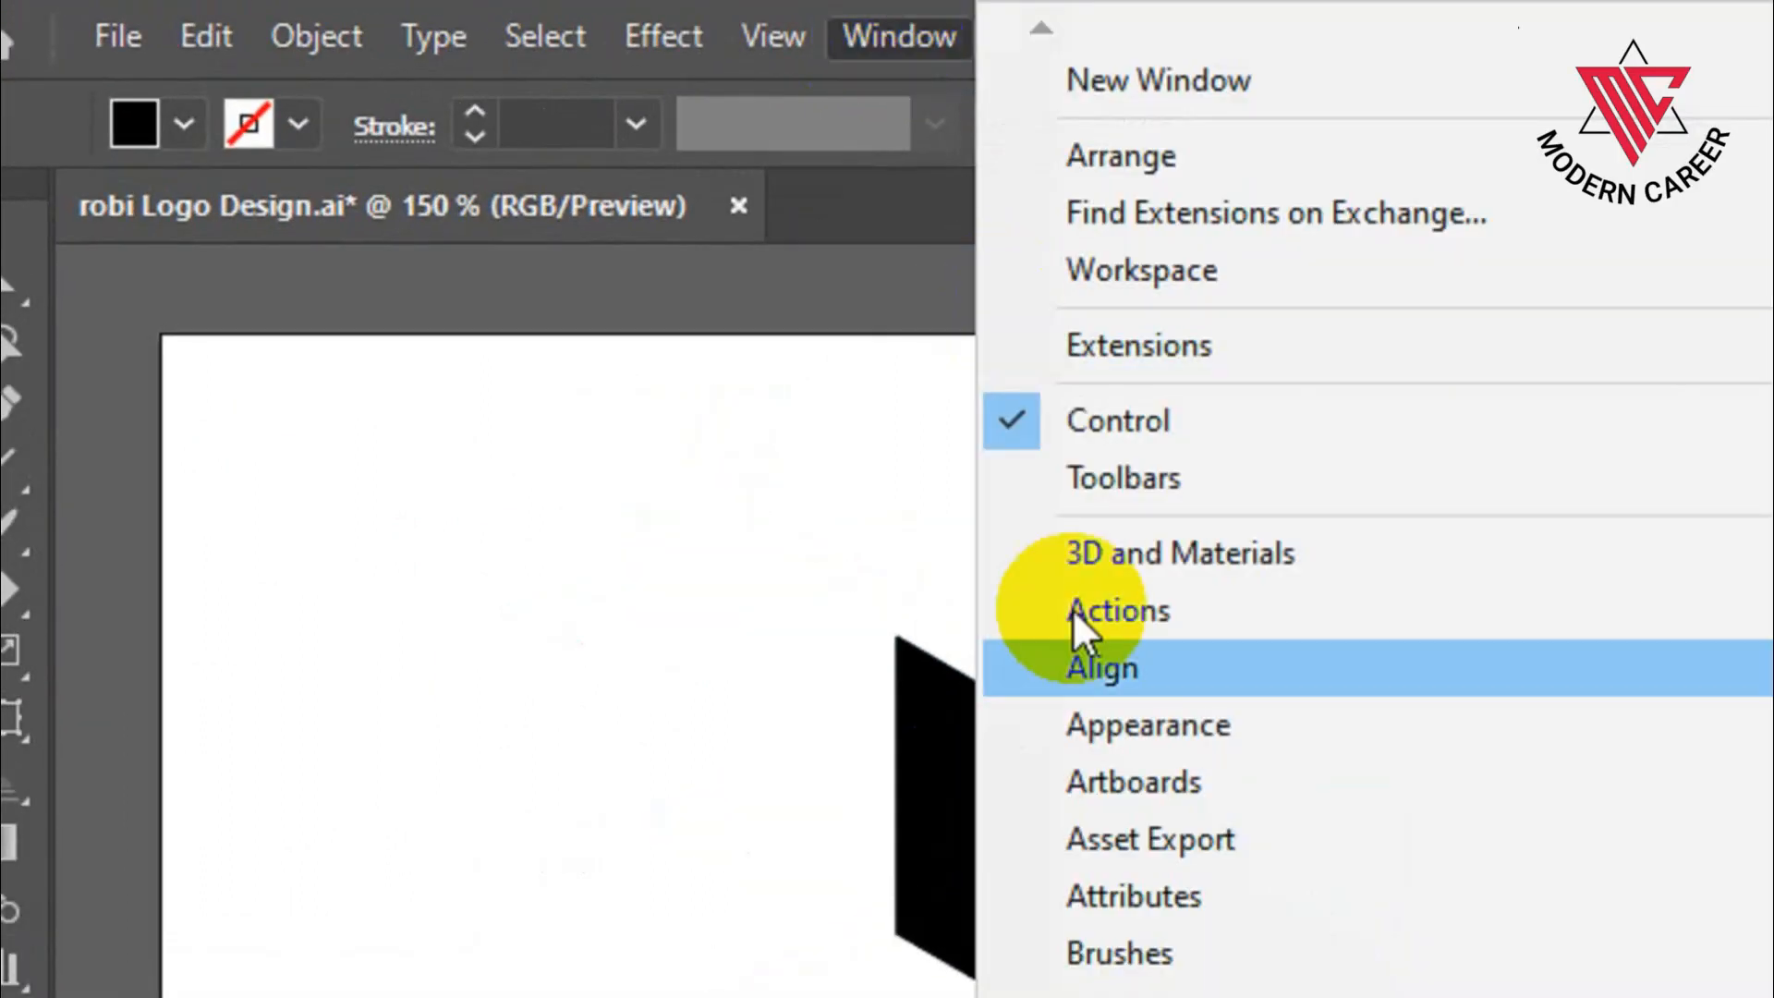
left_click(1036, 916)
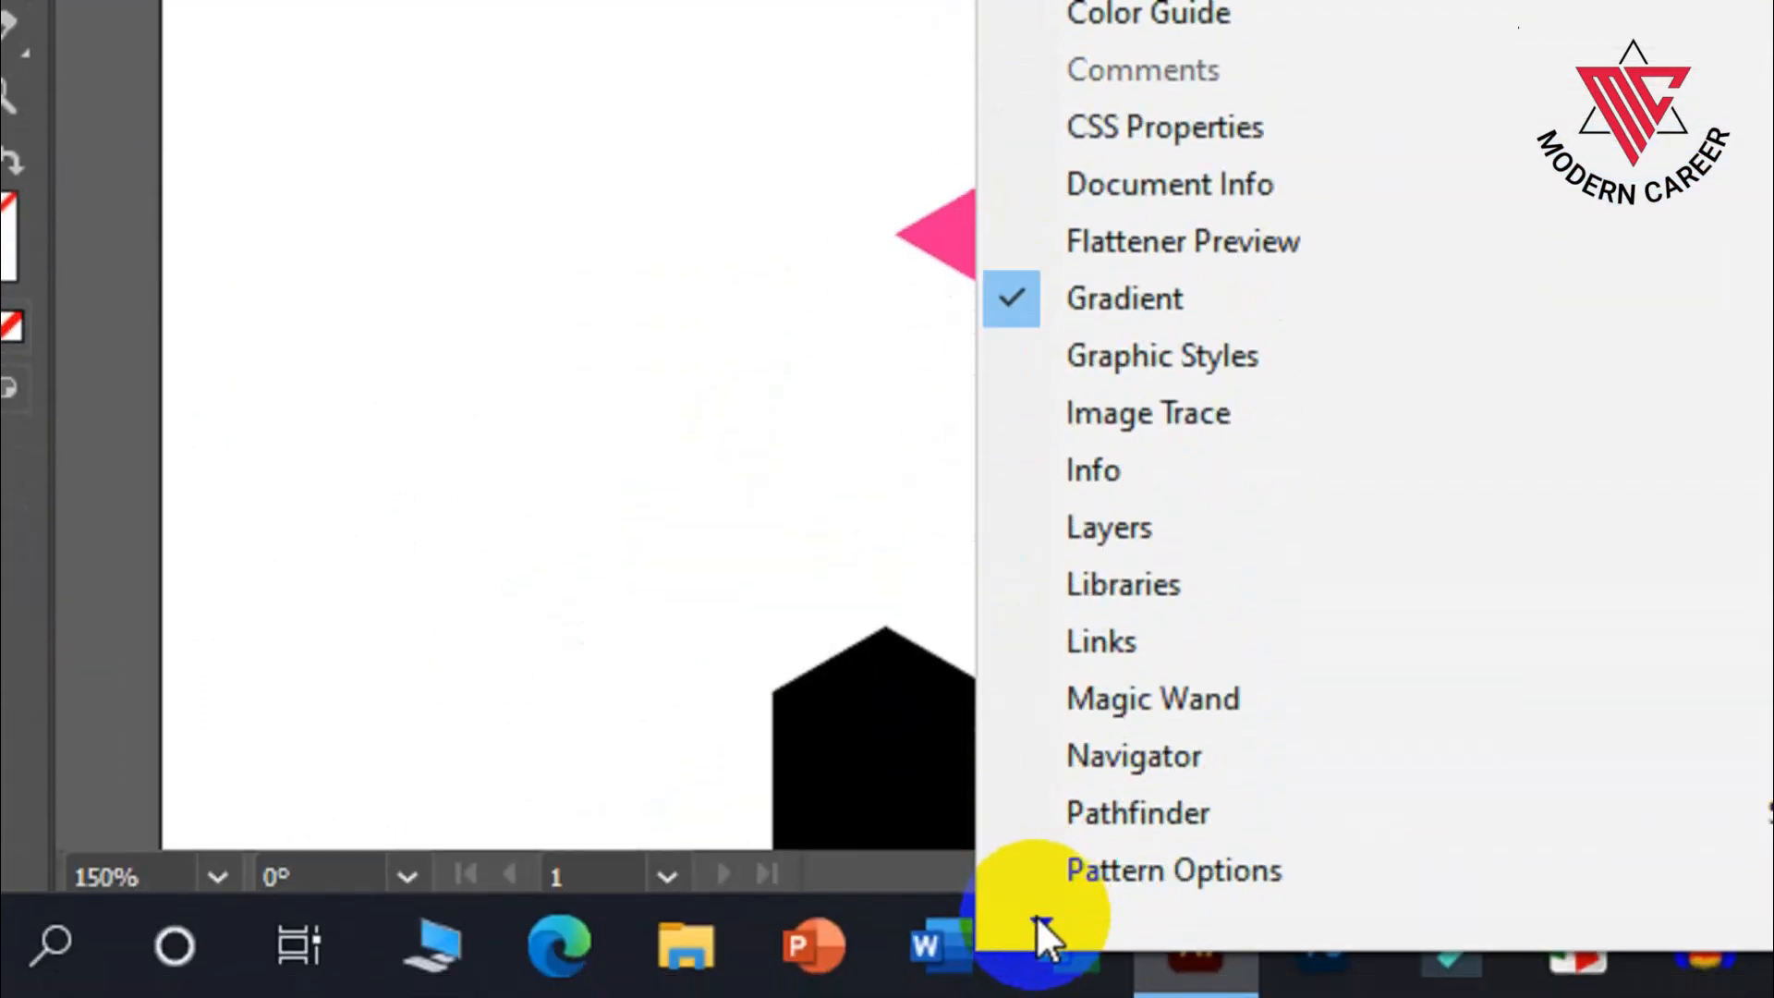
left_click(1034, 915)
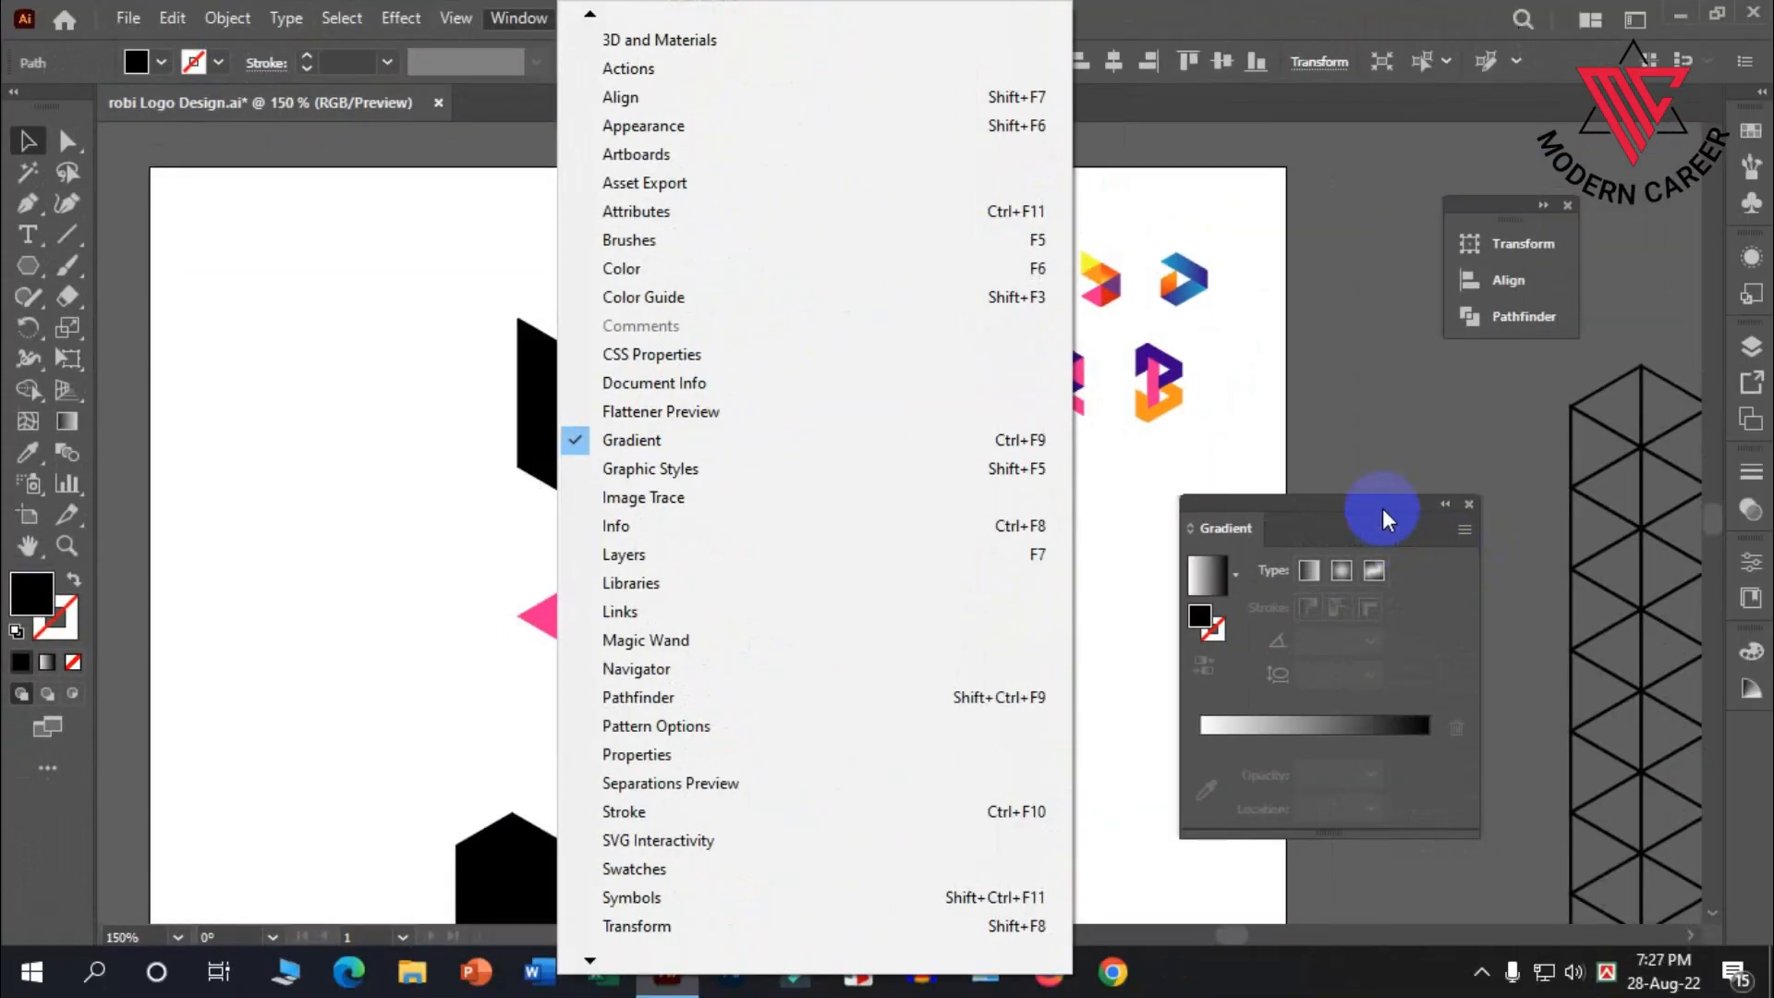
left_click(1382, 508)
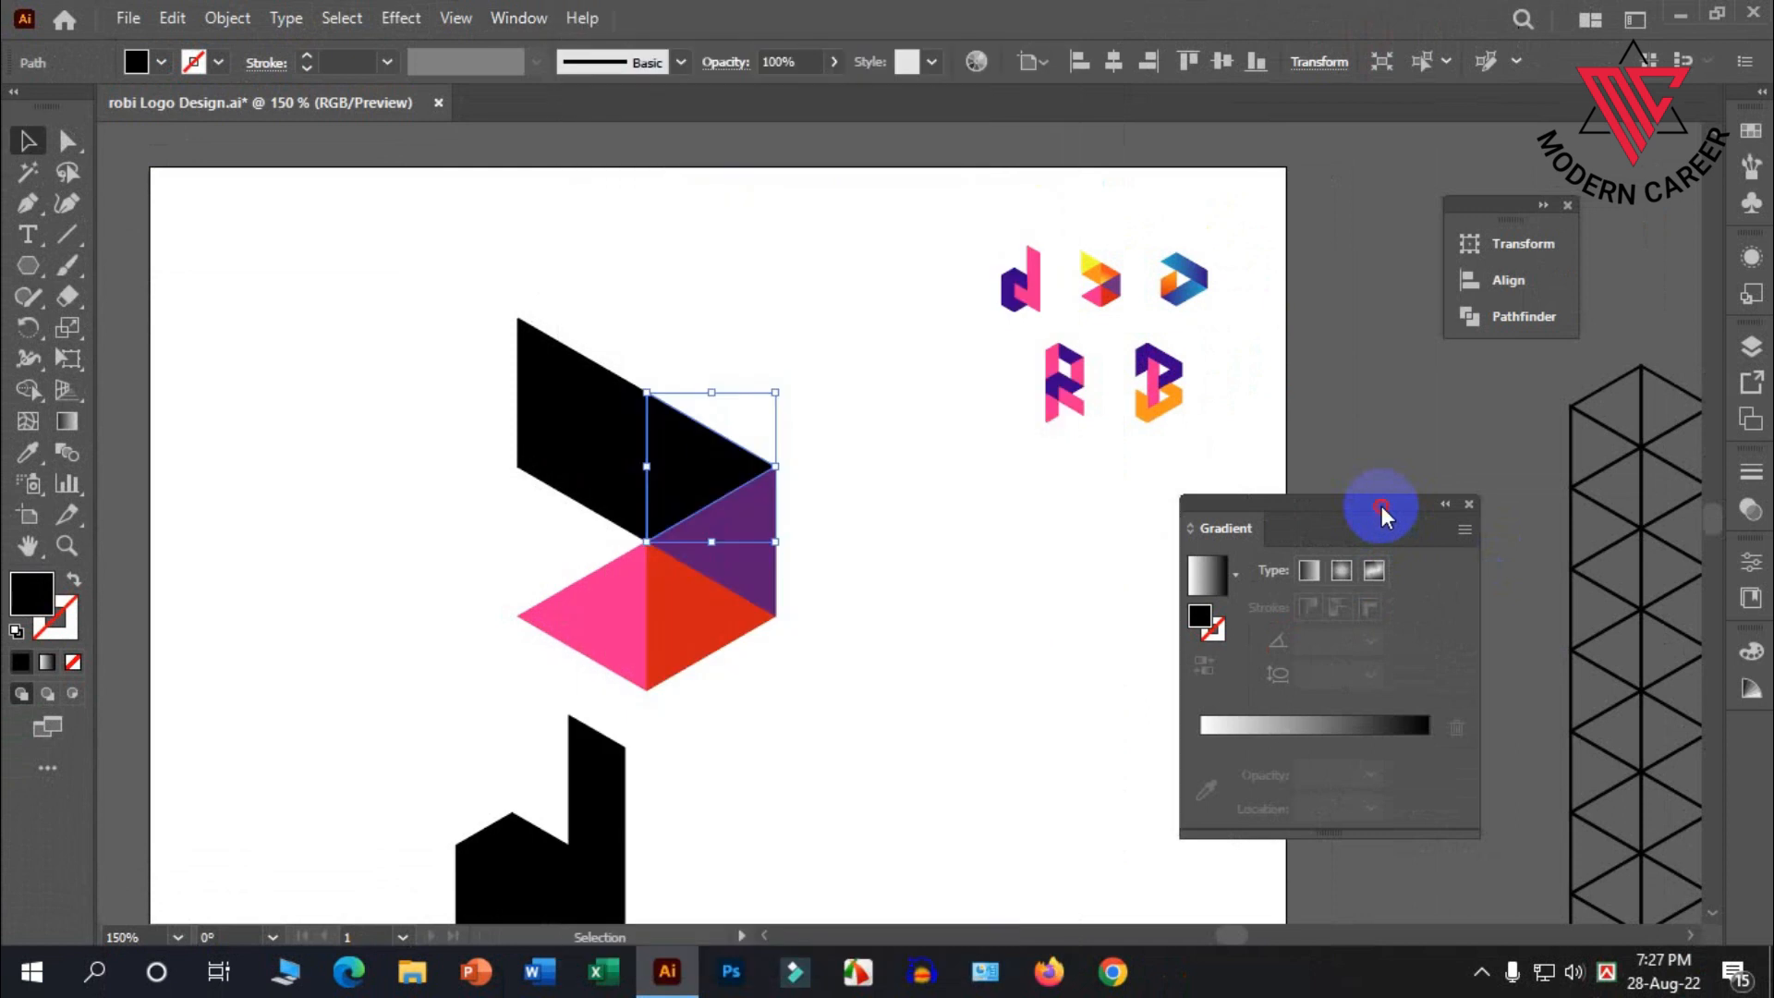
Fill the selected triangle with a linear gradient, setting its start colour to yellow and its end colour to red
left_click(1334, 711)
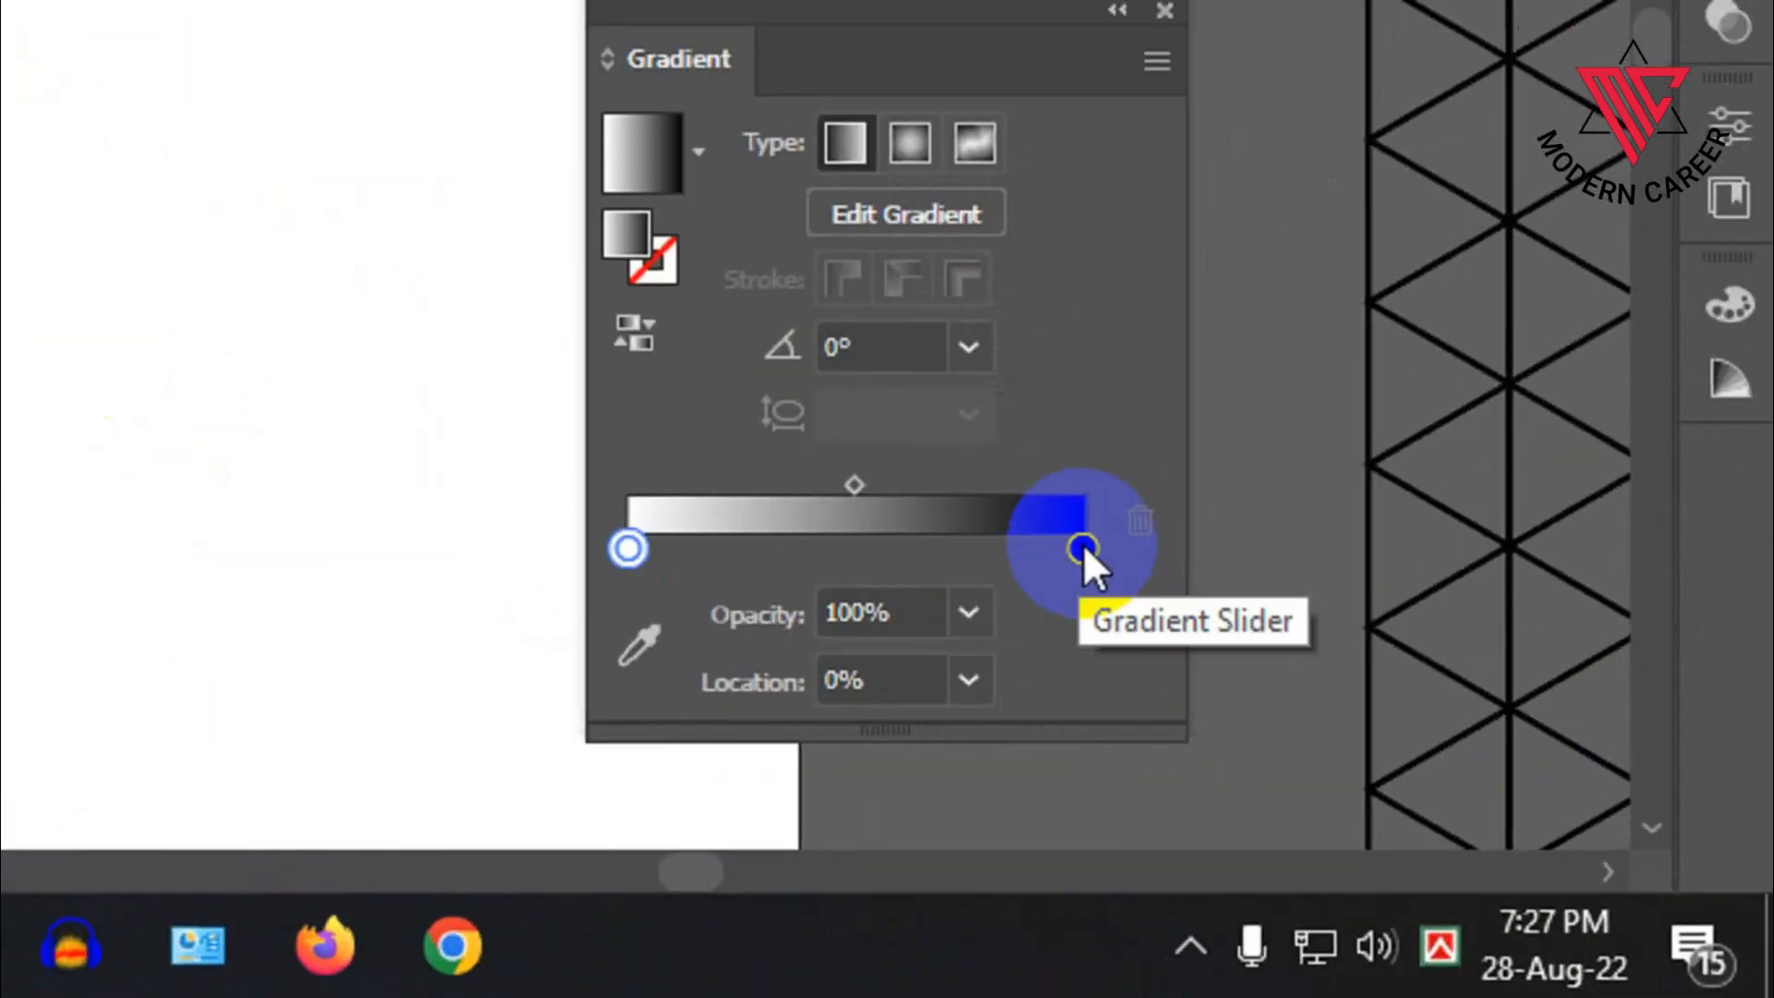
double_click(1428, 771)
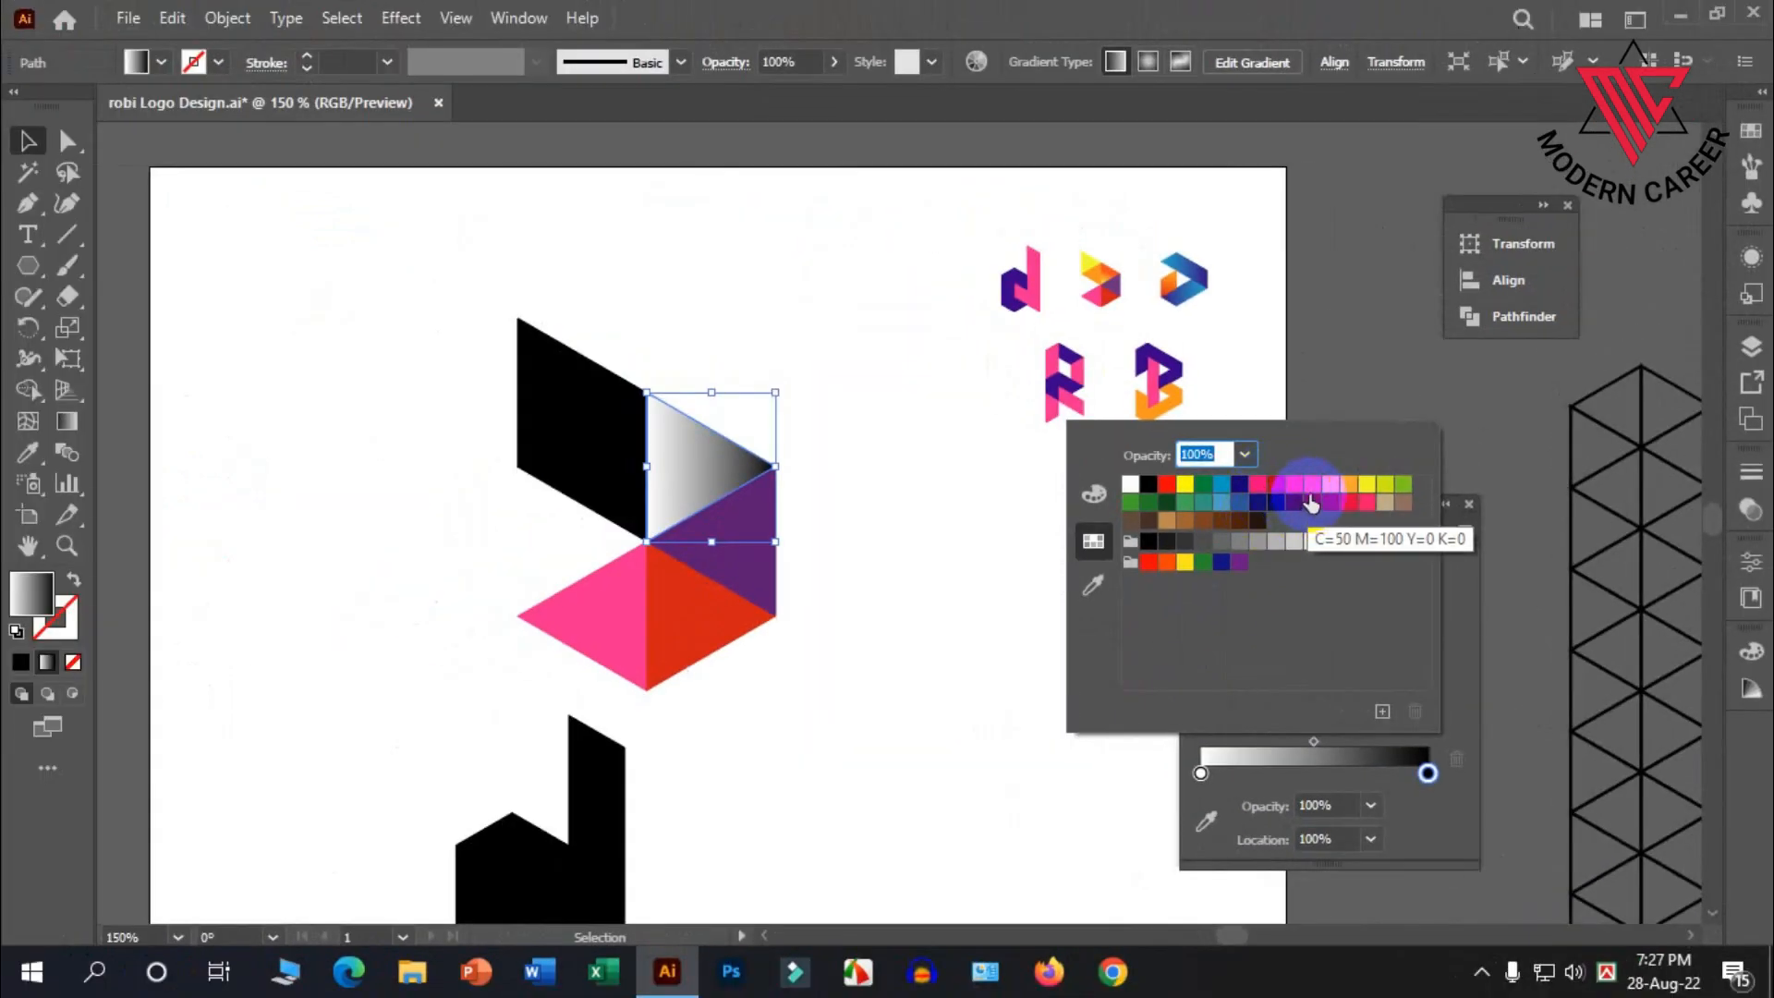
left_click(1310, 484)
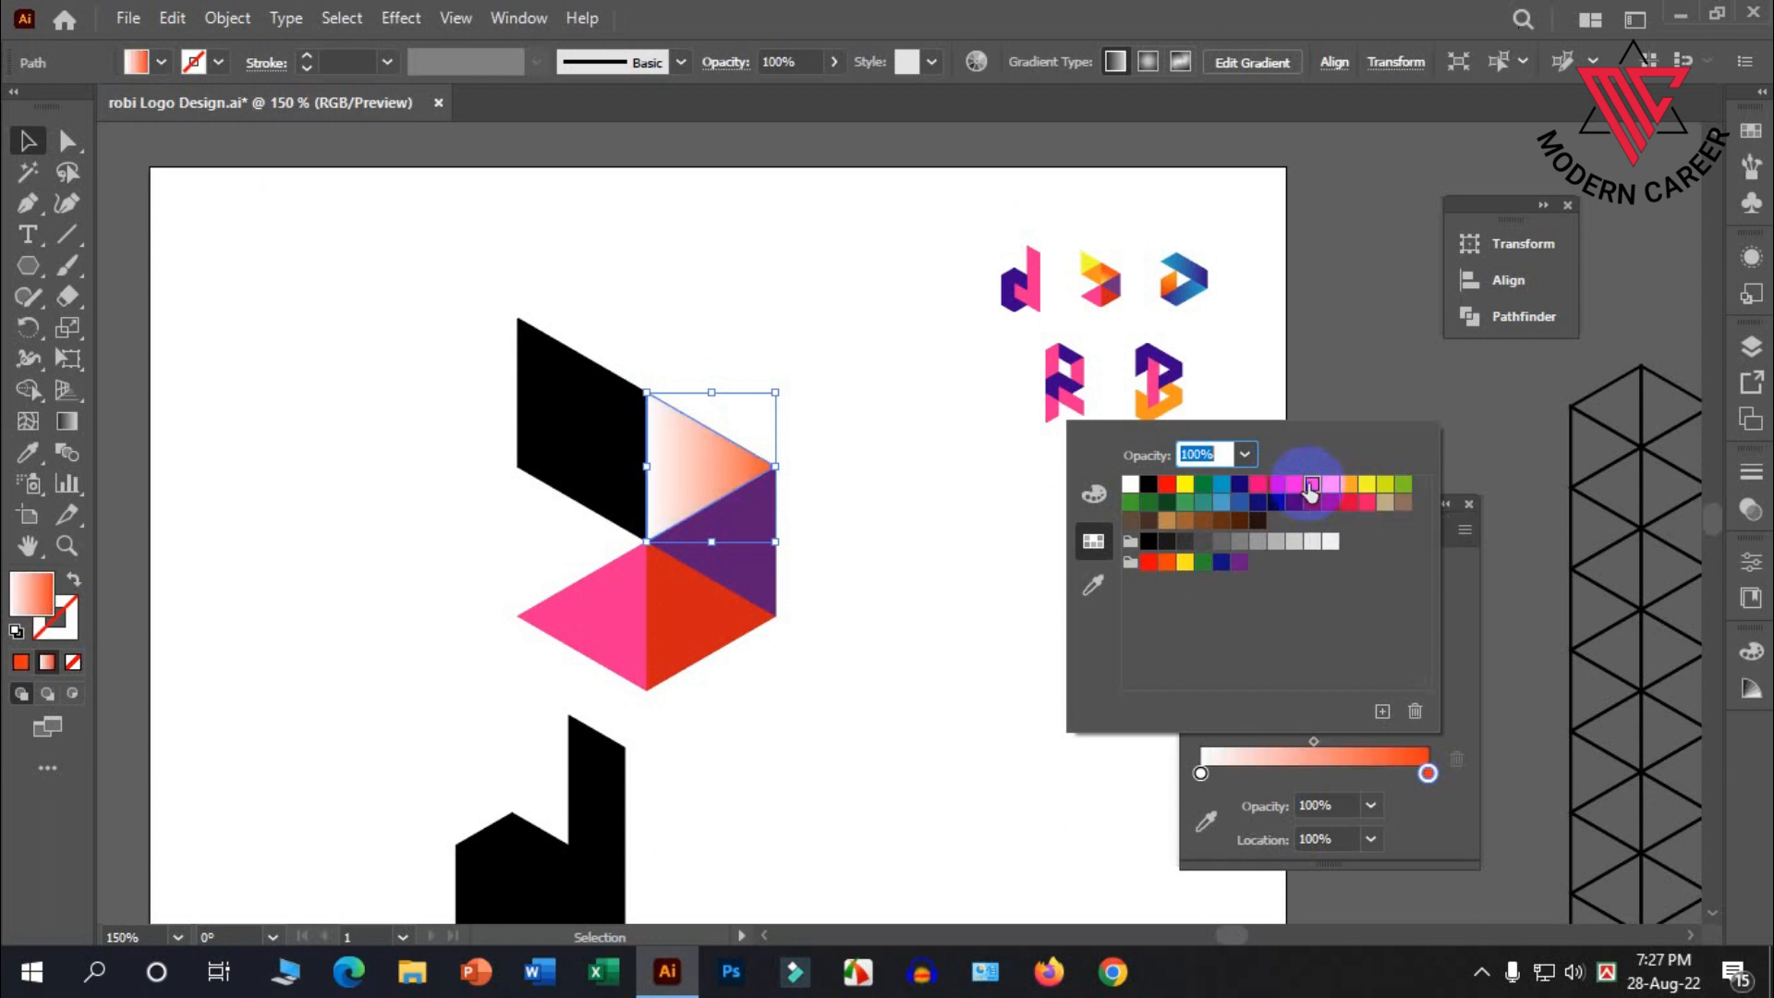
left_click_drag(1307, 527, 1225, 768)
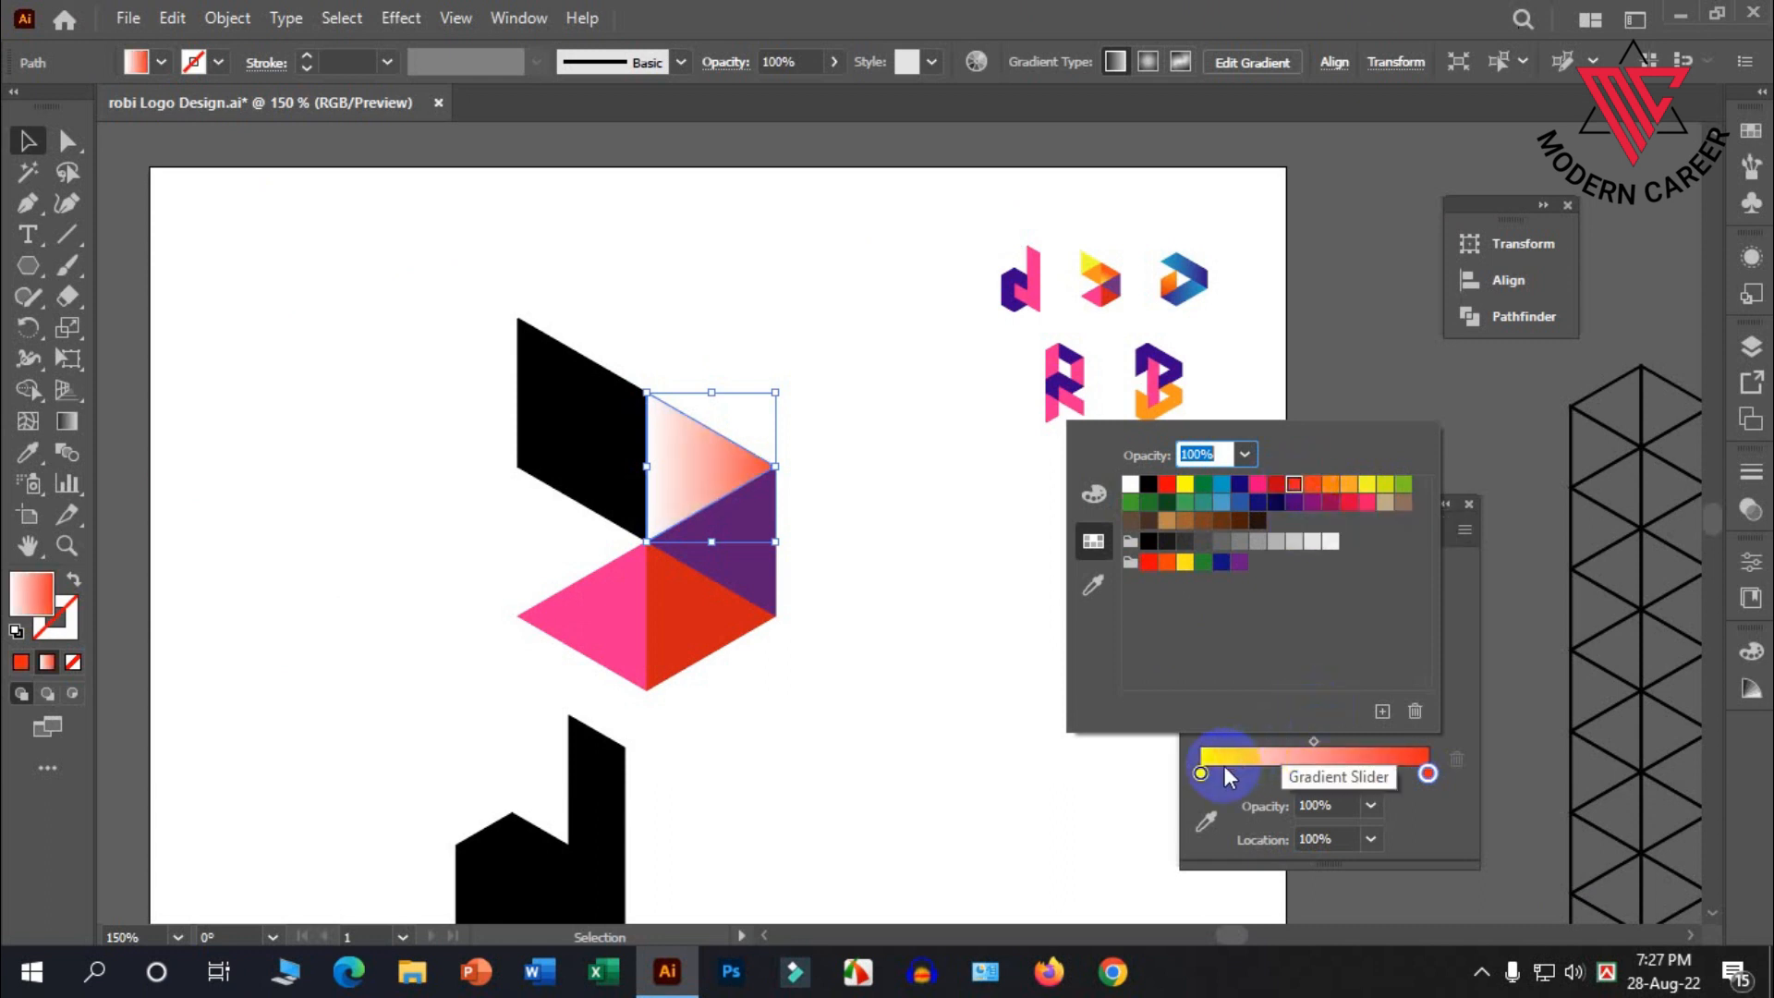
left_click(1200, 774)
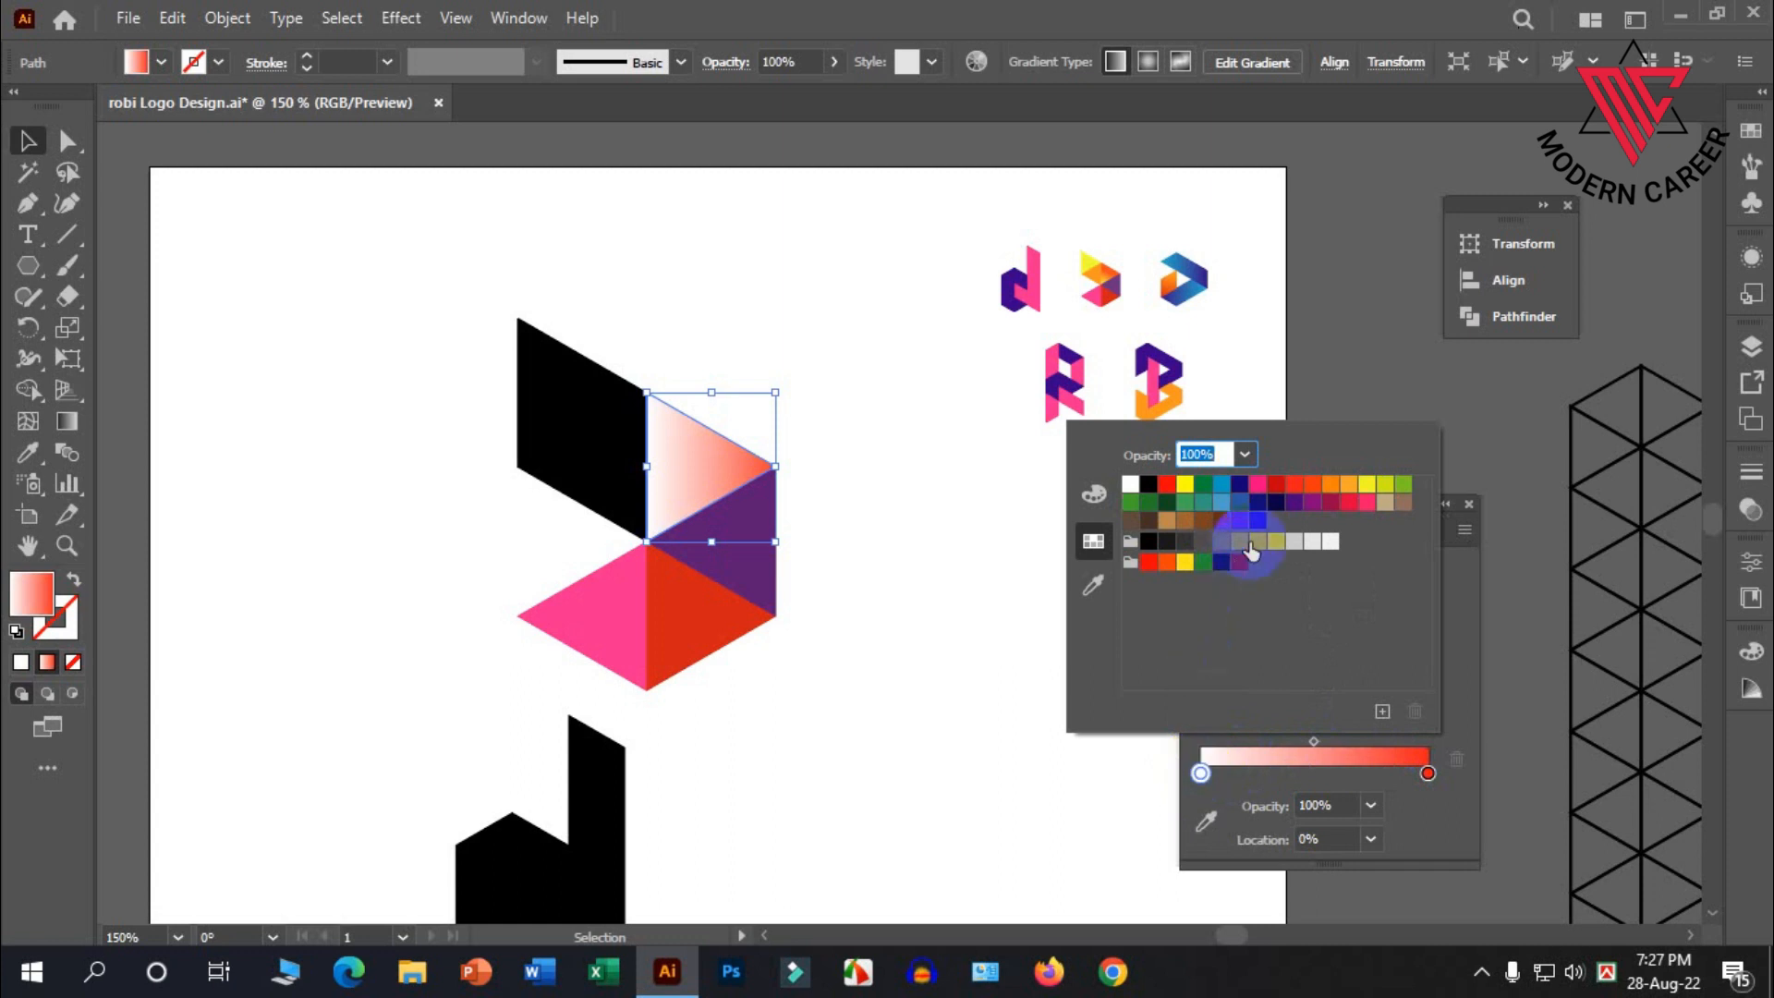
left_click(1365, 485)
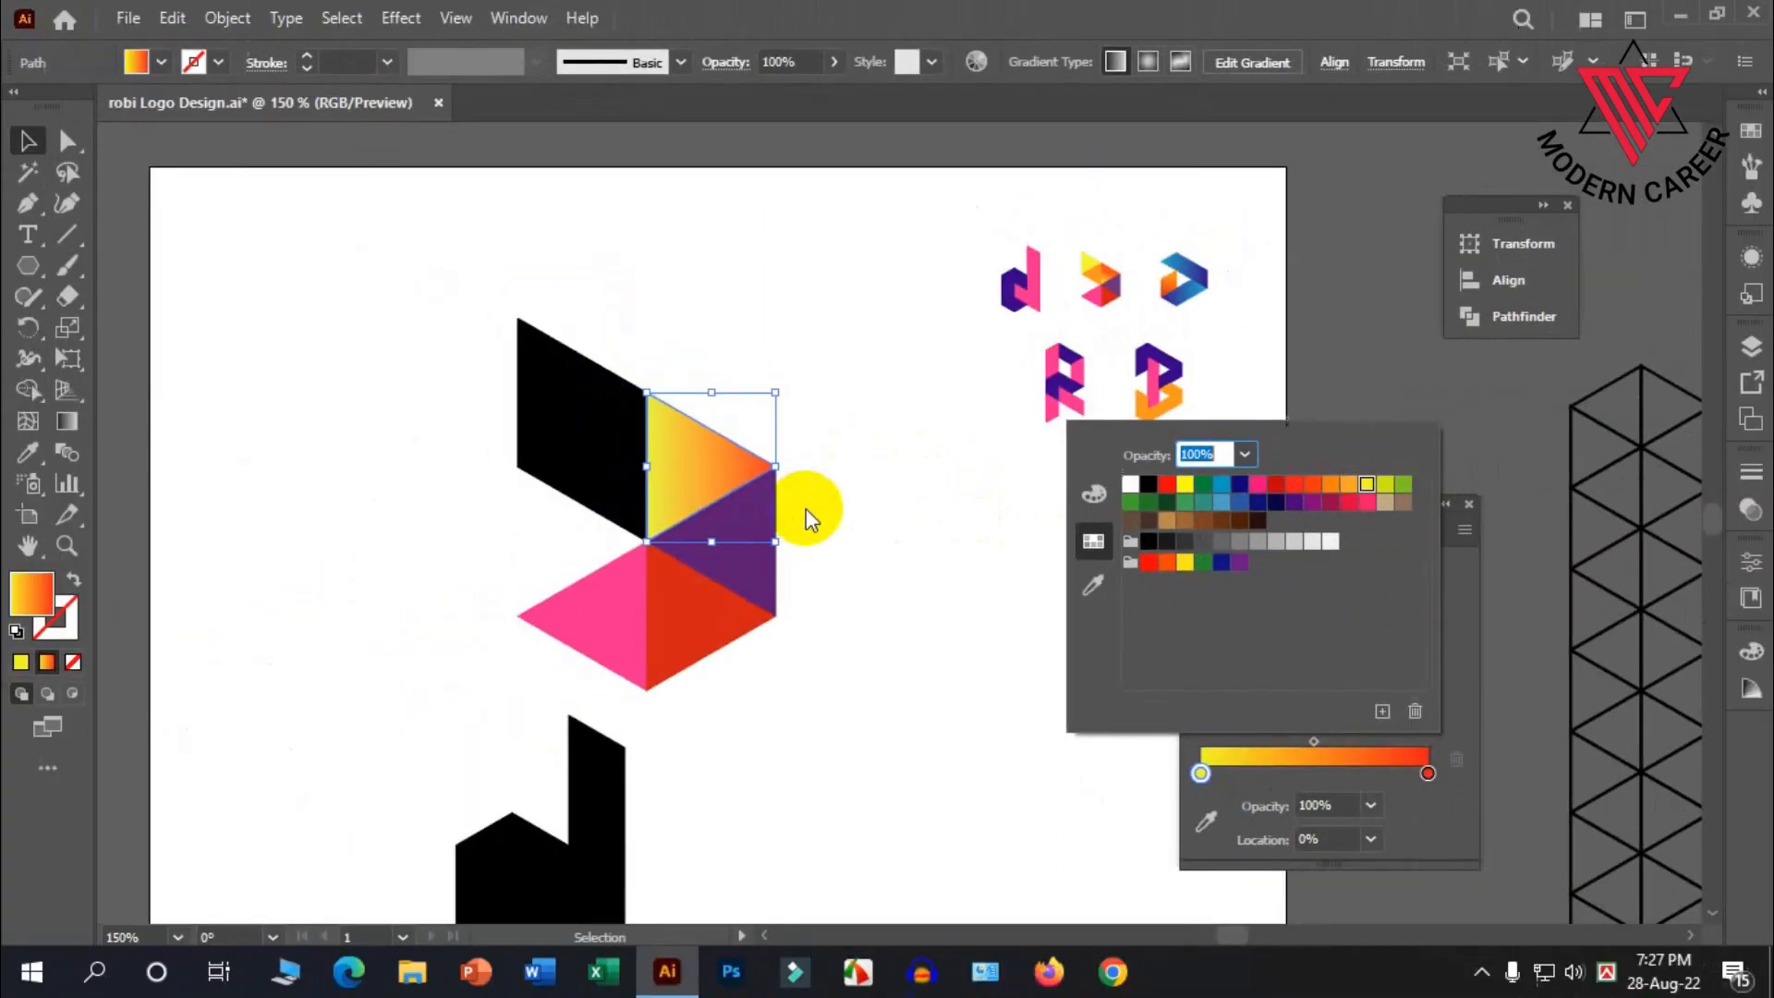
left_click(900, 536)
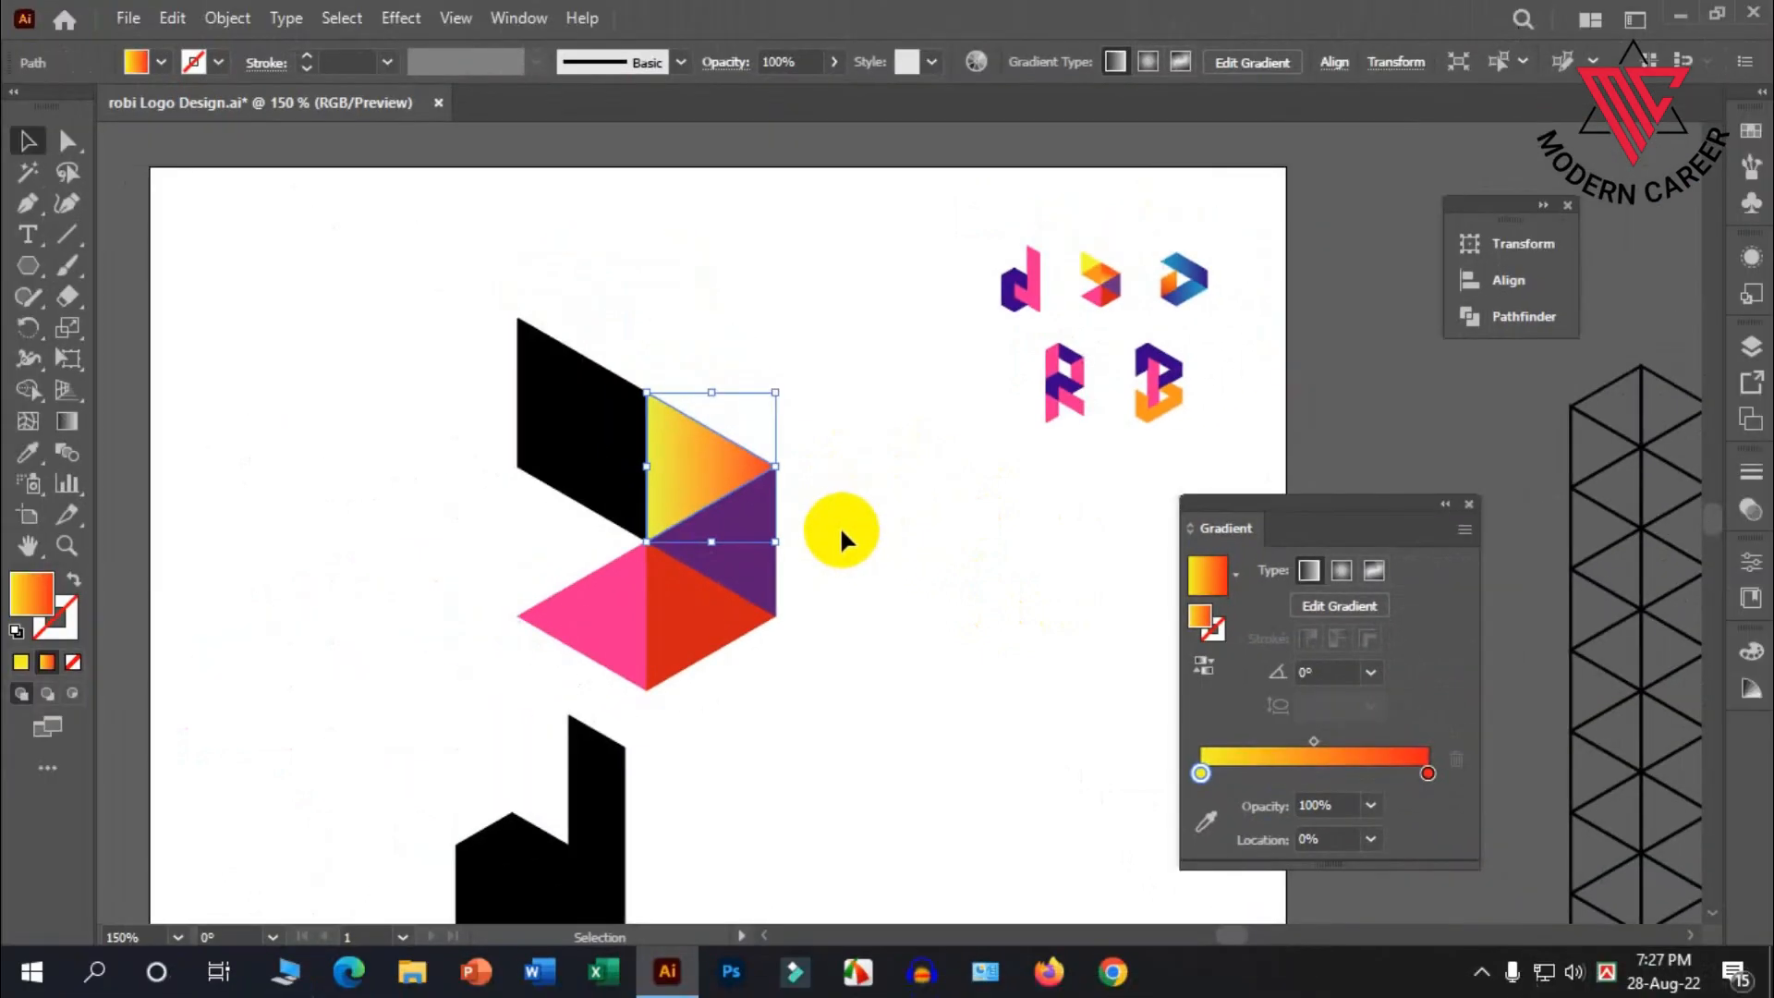
left_click(876, 532)
Redirect the triangle's gradient with the Gradient tool to about 65°, running from yellow at its lower corner to red at its upper edge
left_click(709, 438)
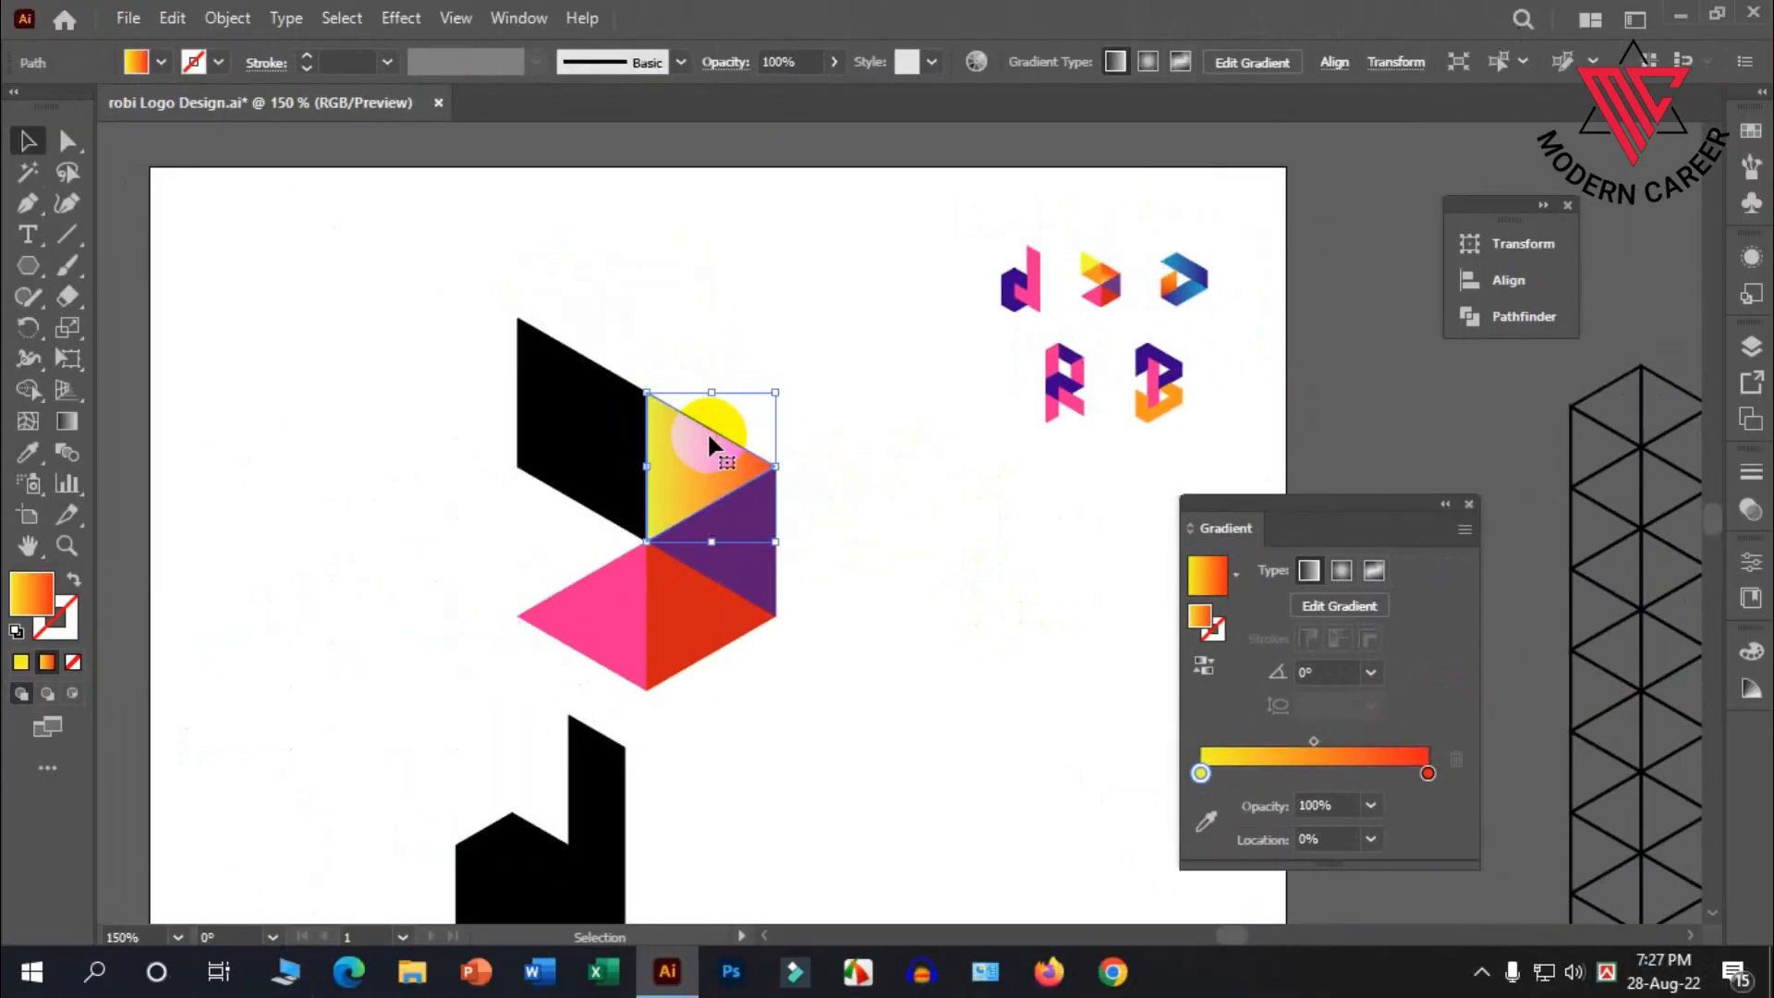
left_click(67, 422)
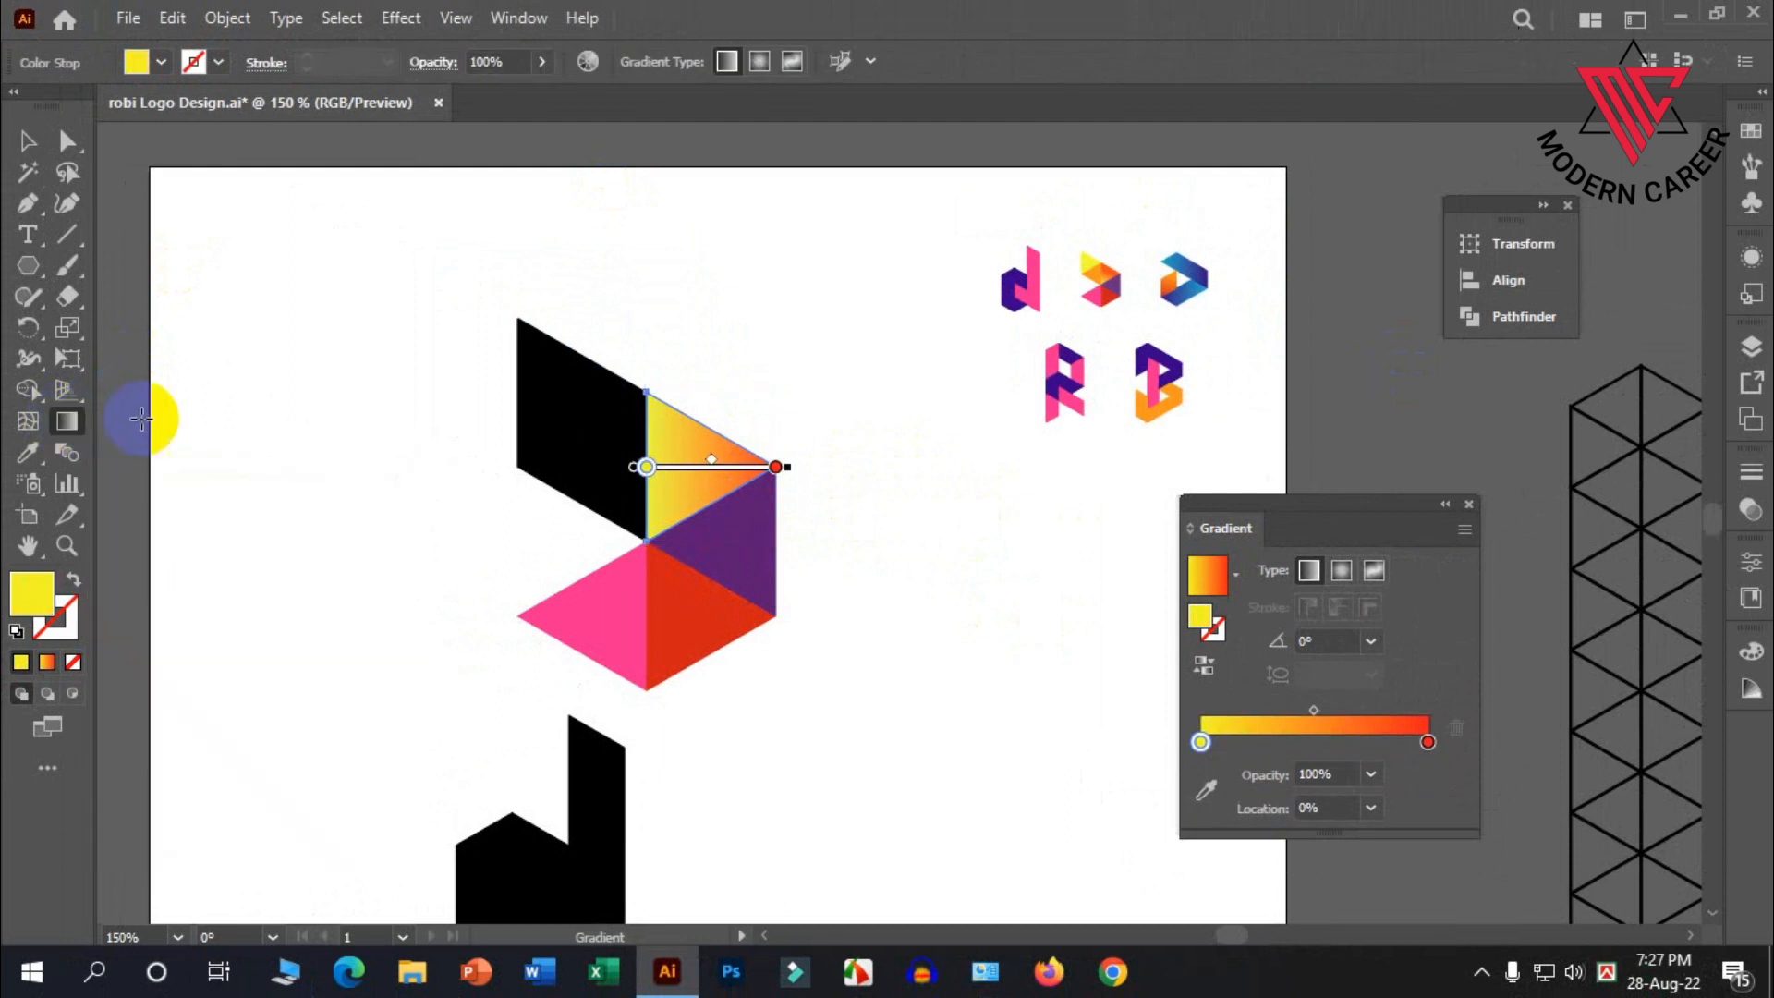
left_click_drag(647, 543, 703, 425)
left_click(28, 140)
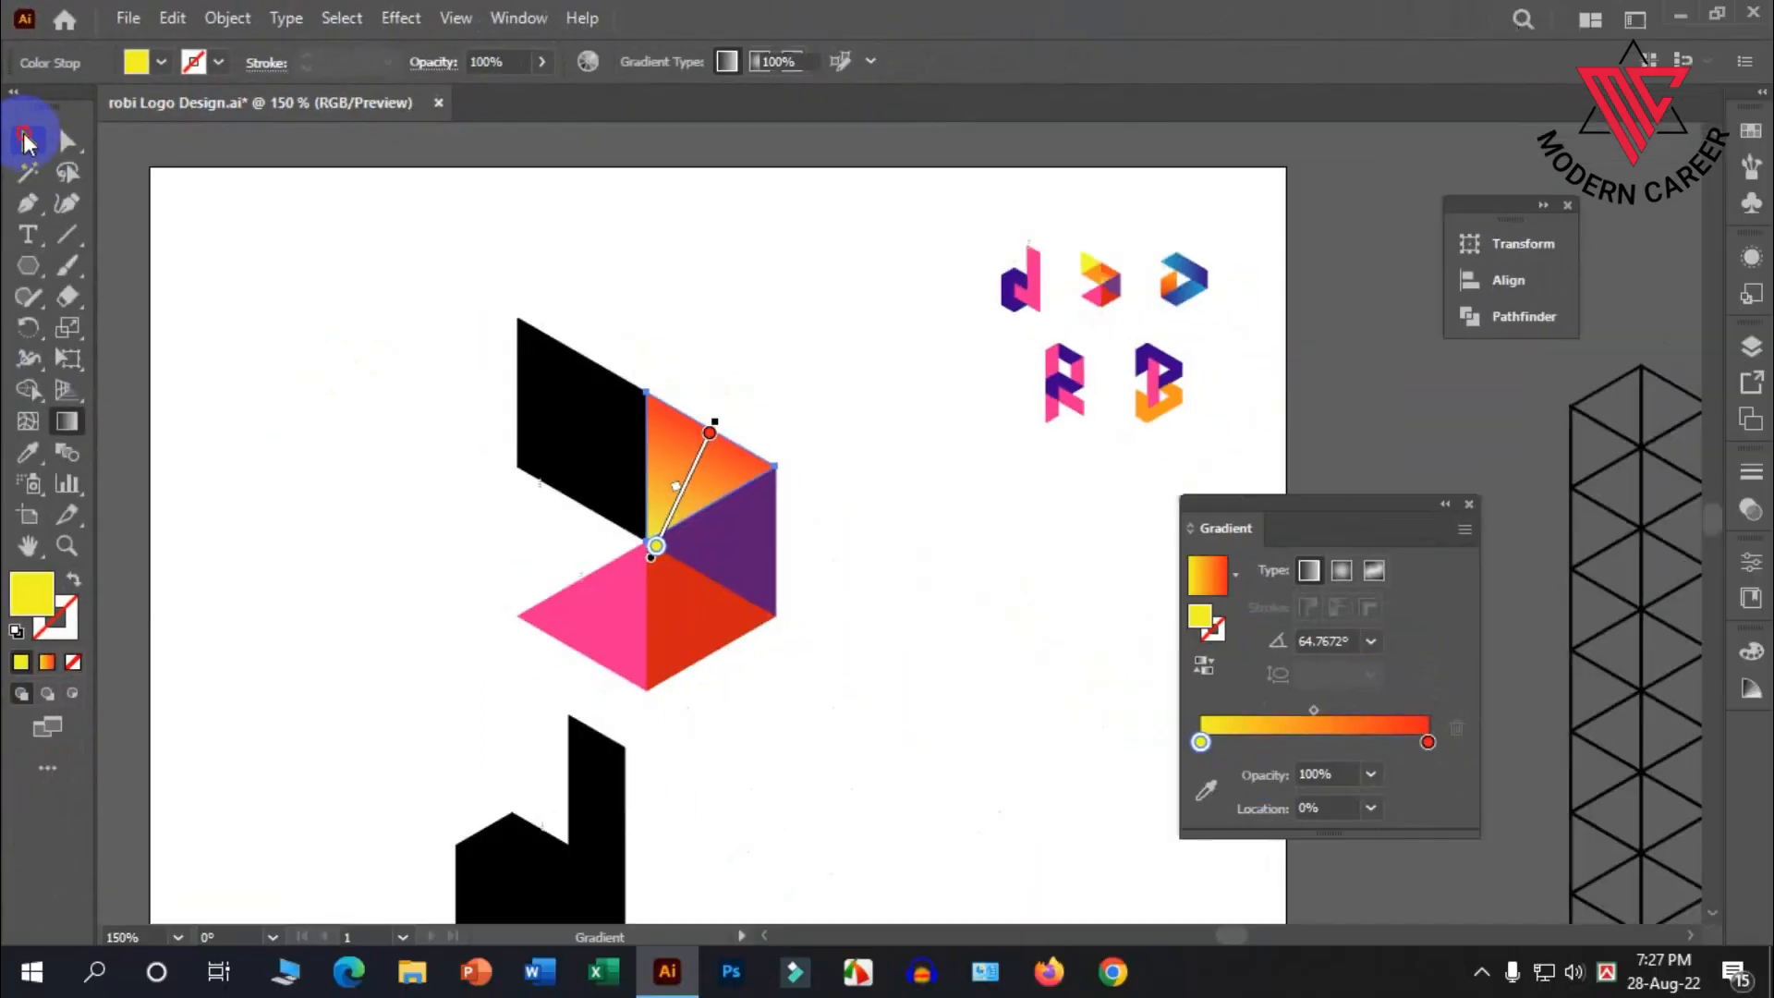
left_click(320, 375)
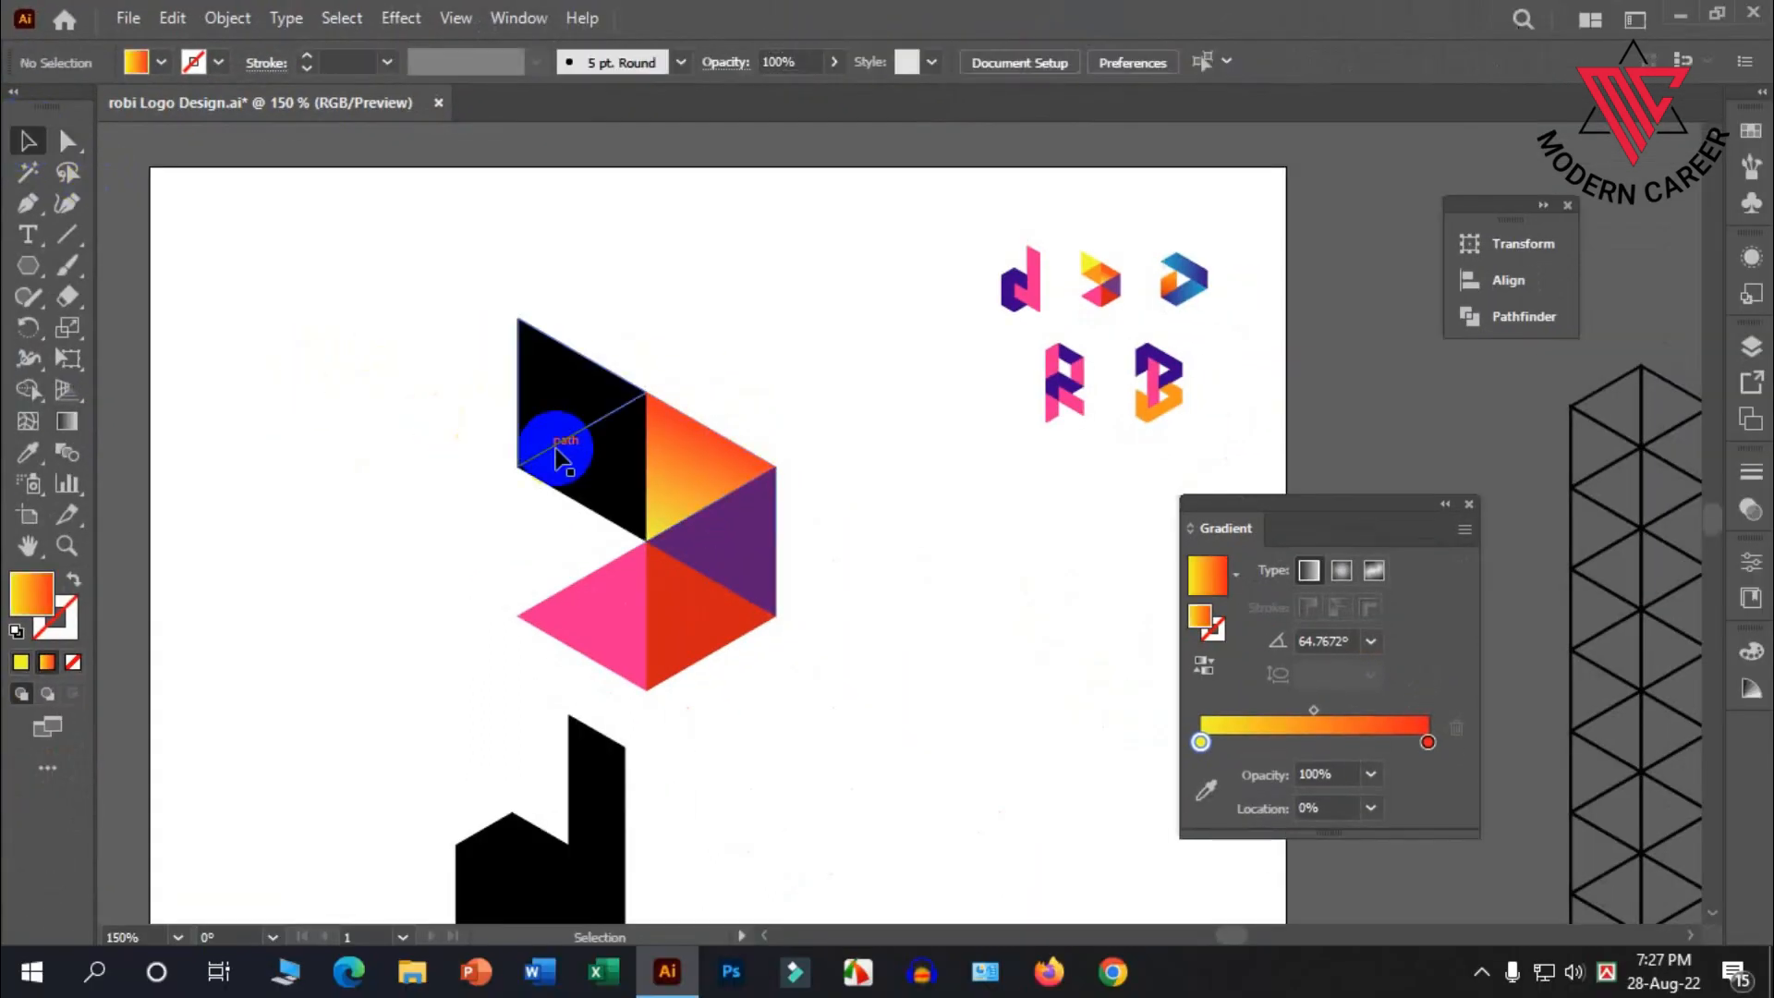
Fill the black triangle directly left of the gradient triangle with the solid orange swatch
scroll(794, 600, "up", 1)
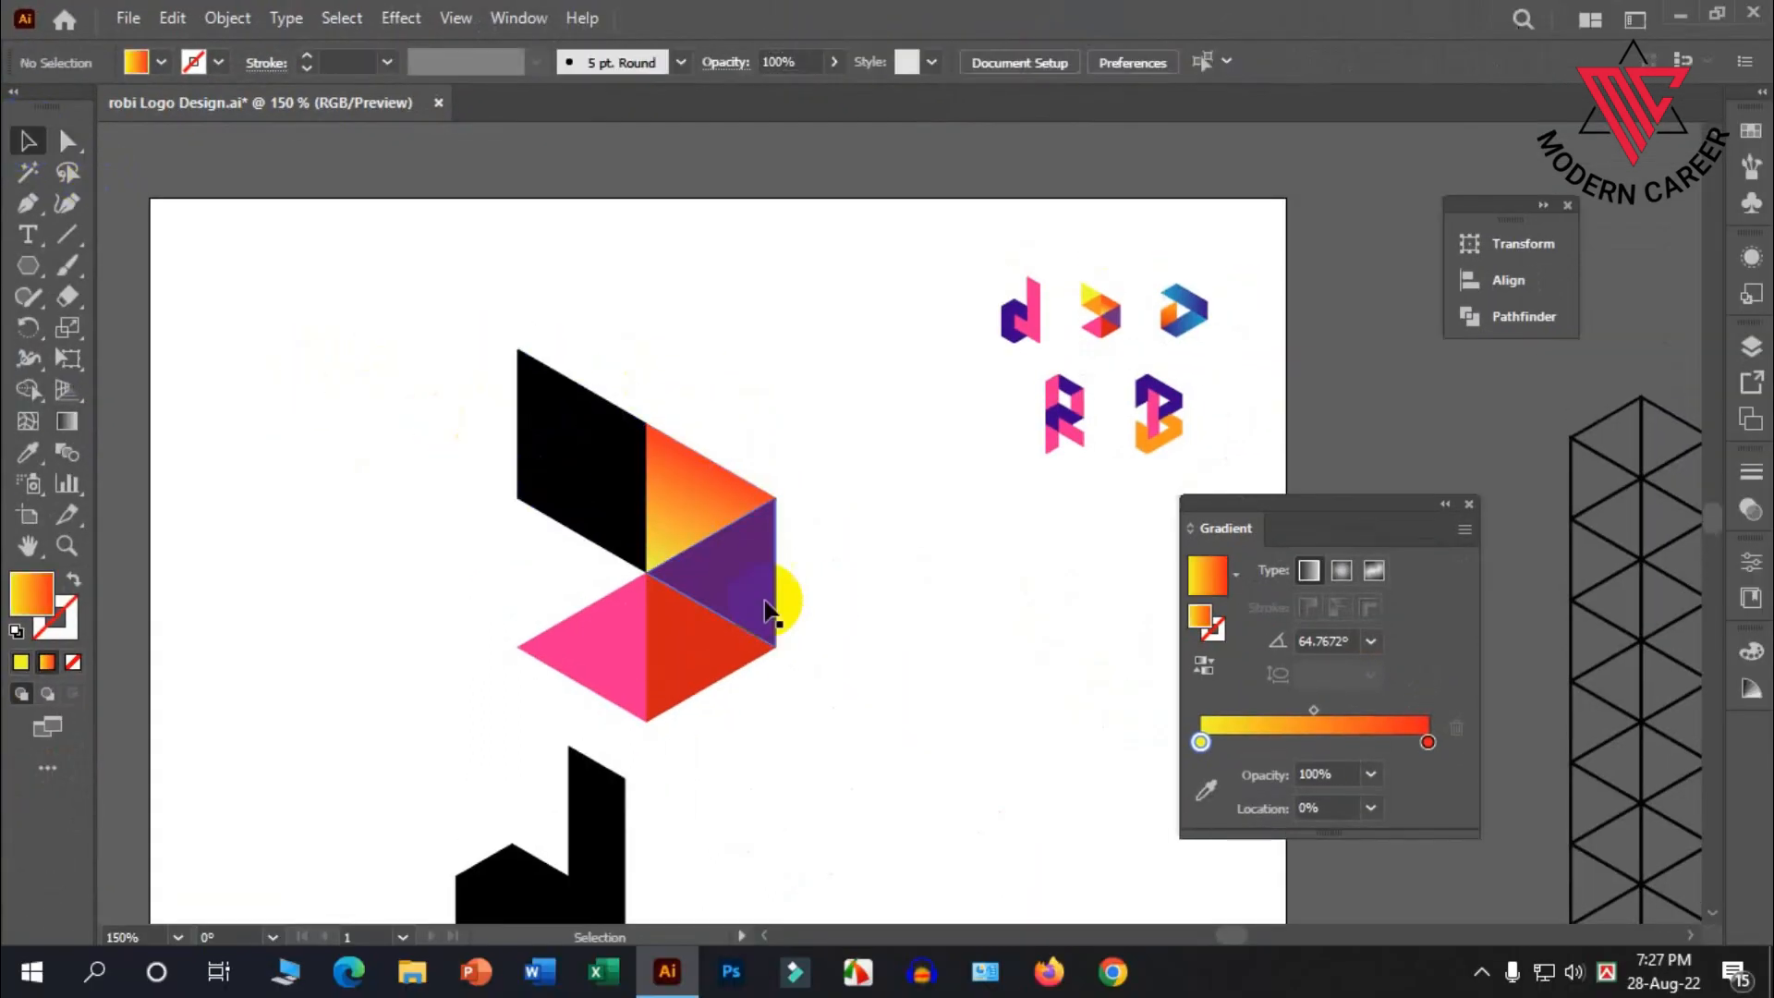
left_click(602, 475)
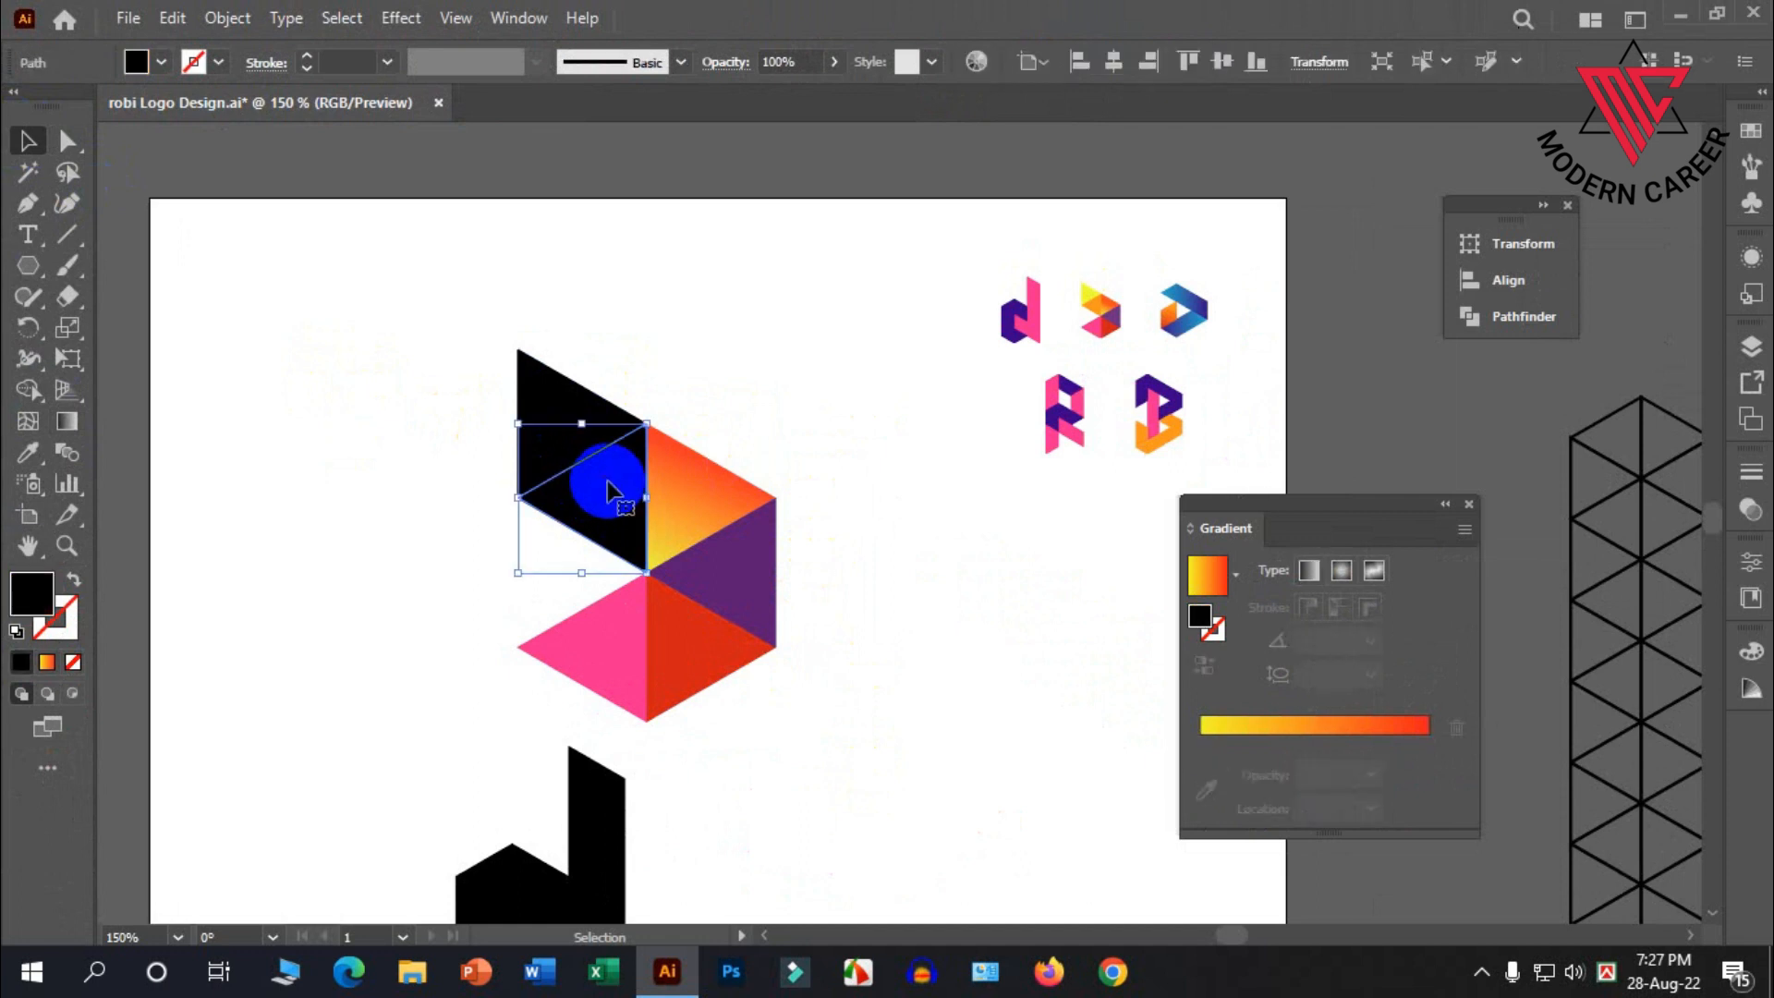
left_click(175, 61)
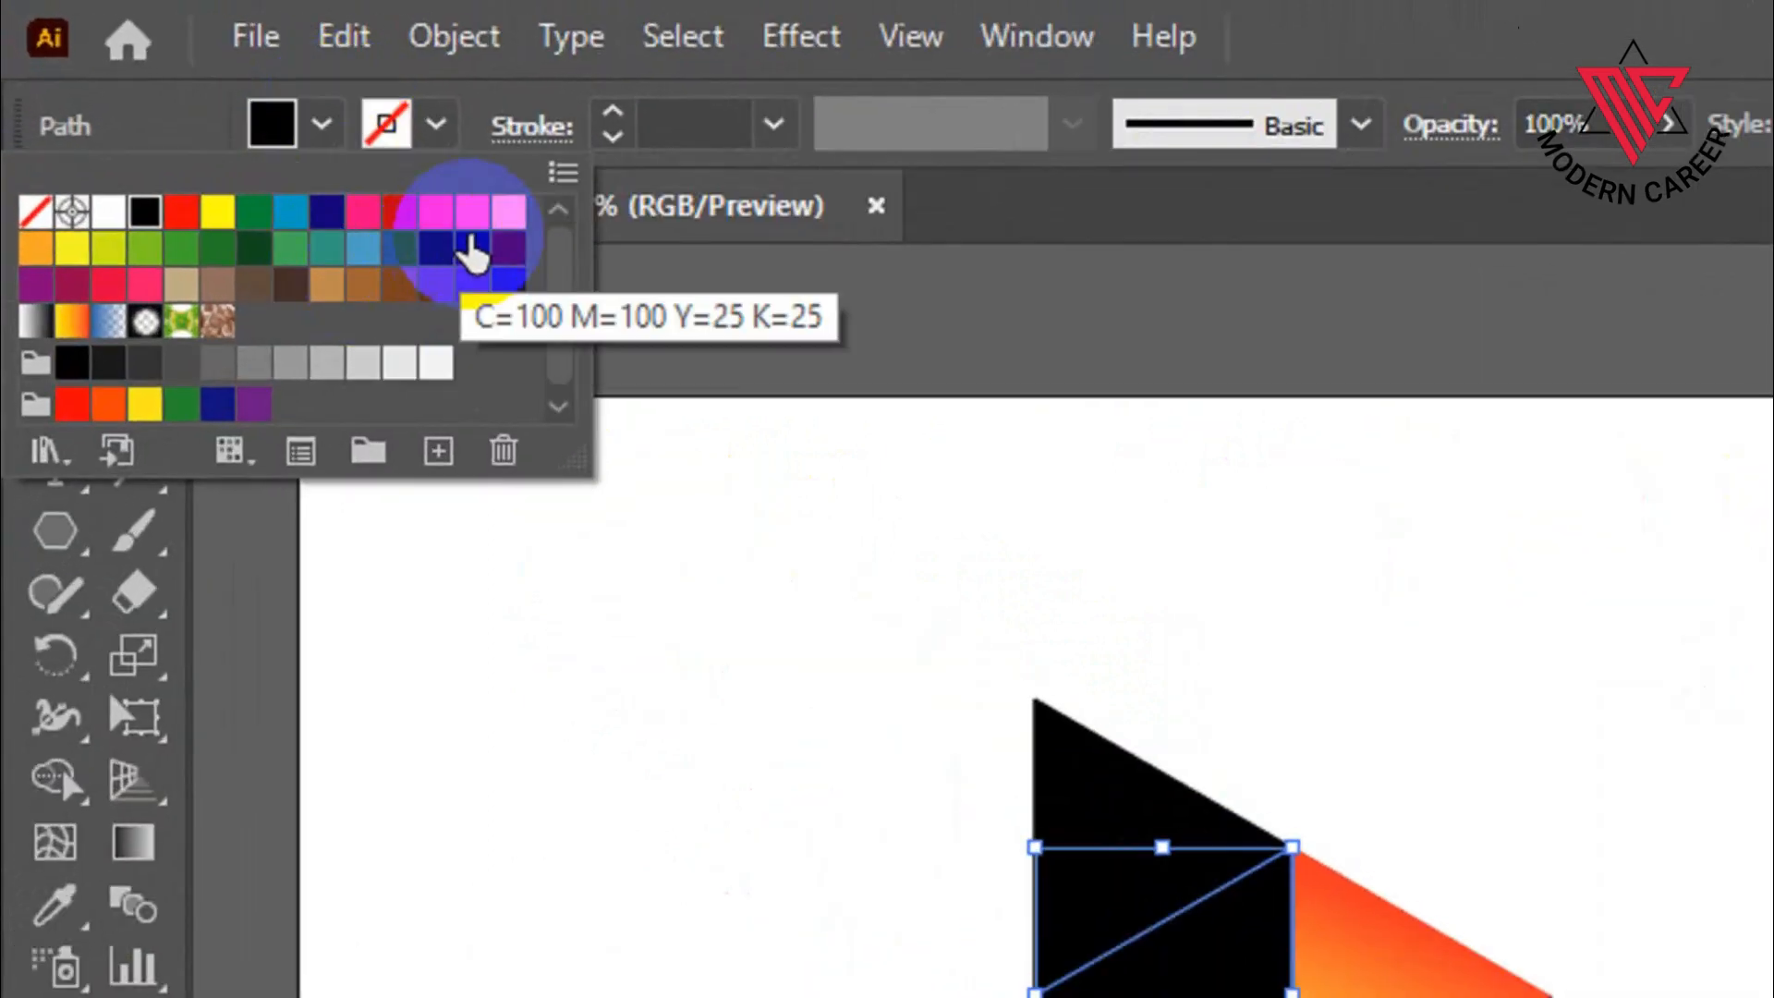
left_click(507, 238)
left_click(776, 915)
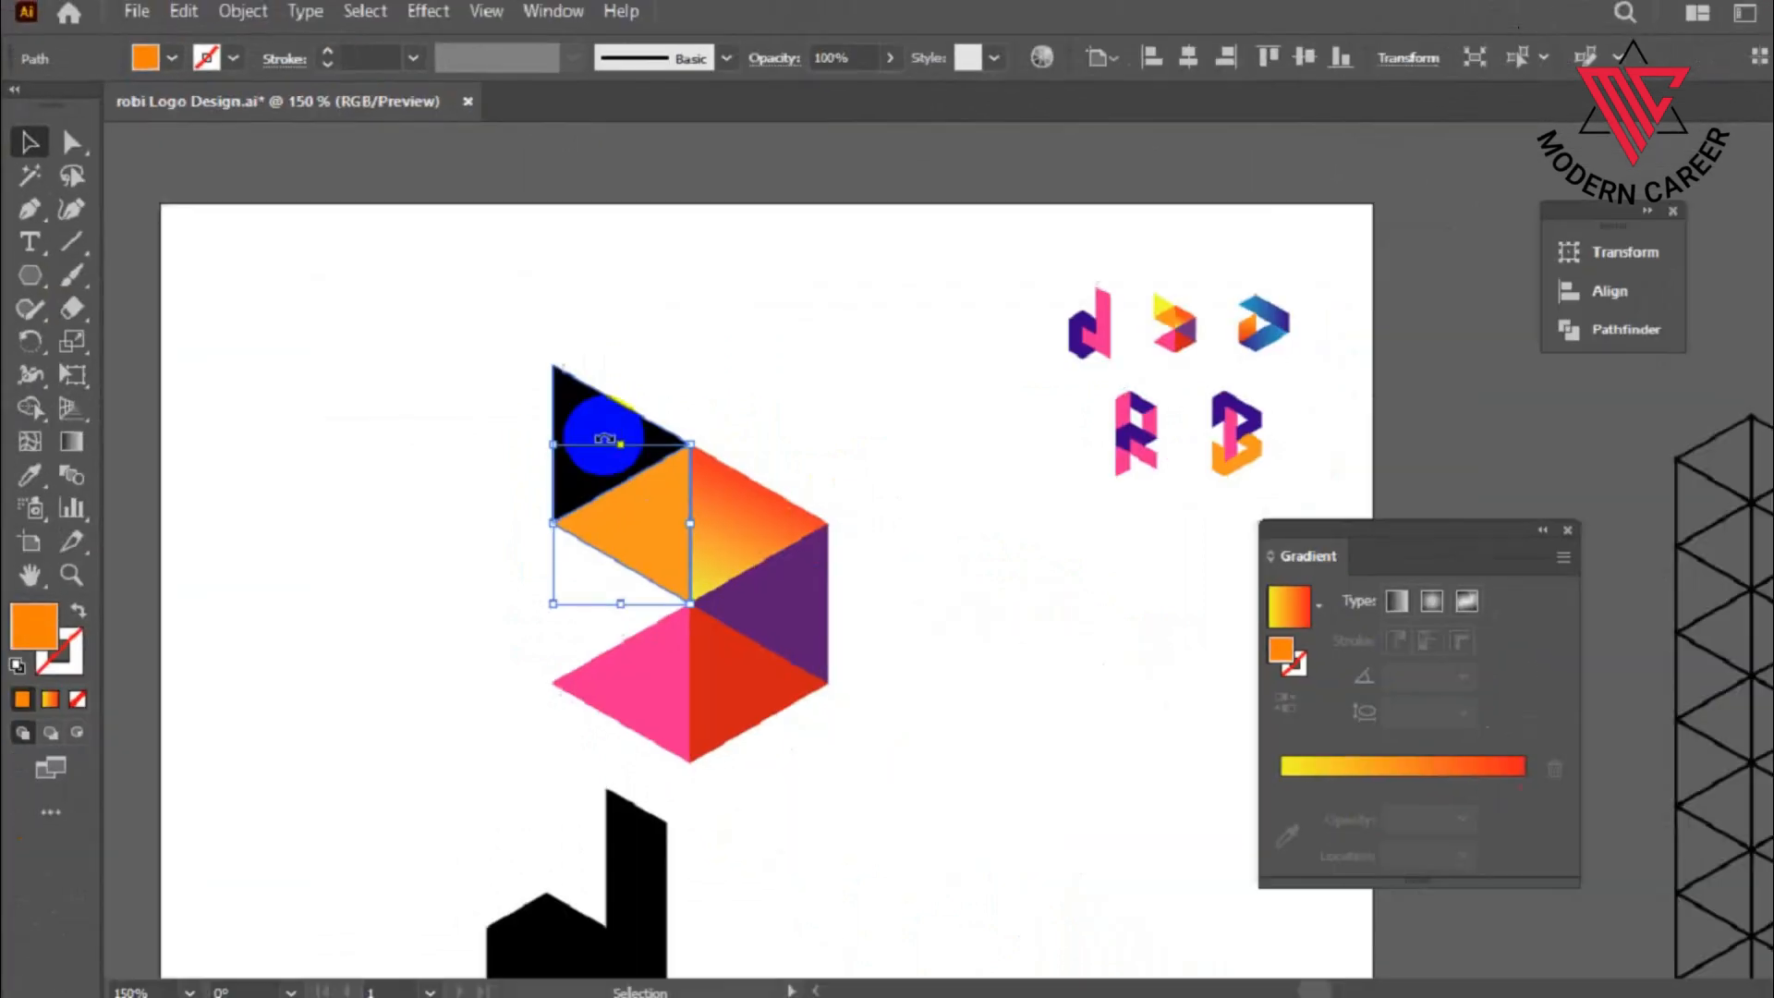
Fill the remaining black triangle at the top of the triangle logo with the solid yellow swatch
left_click(604, 436)
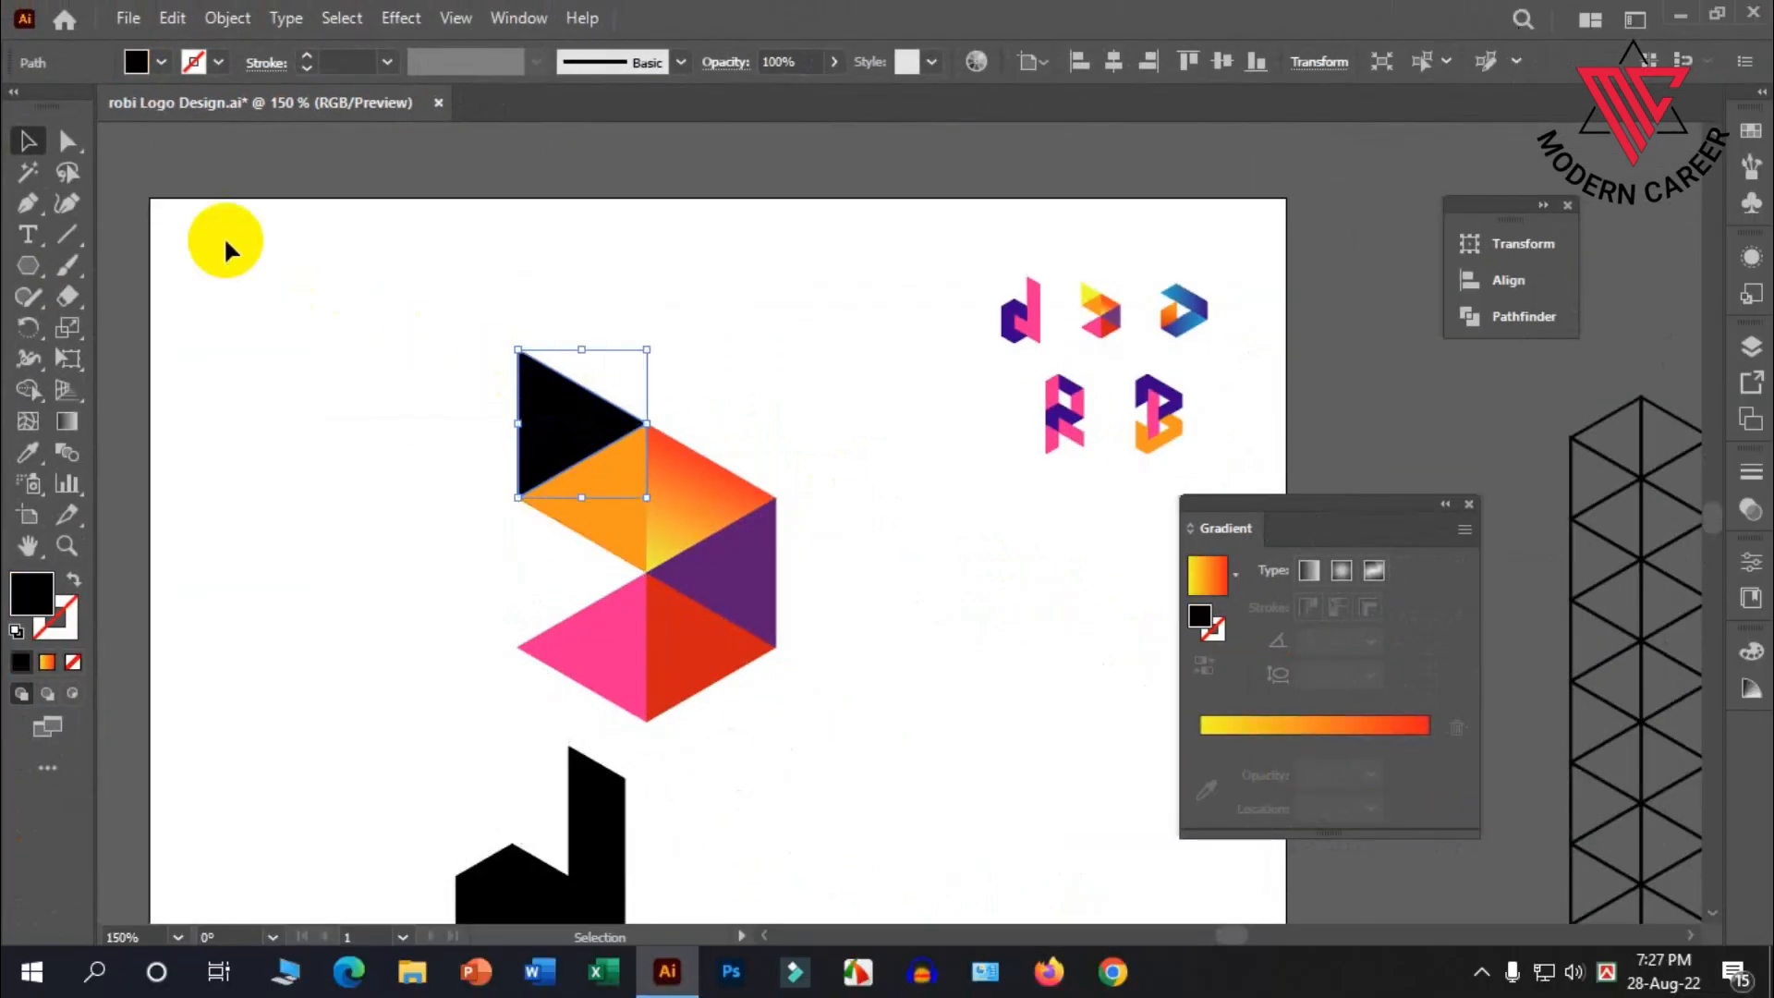
left_click(164, 63)
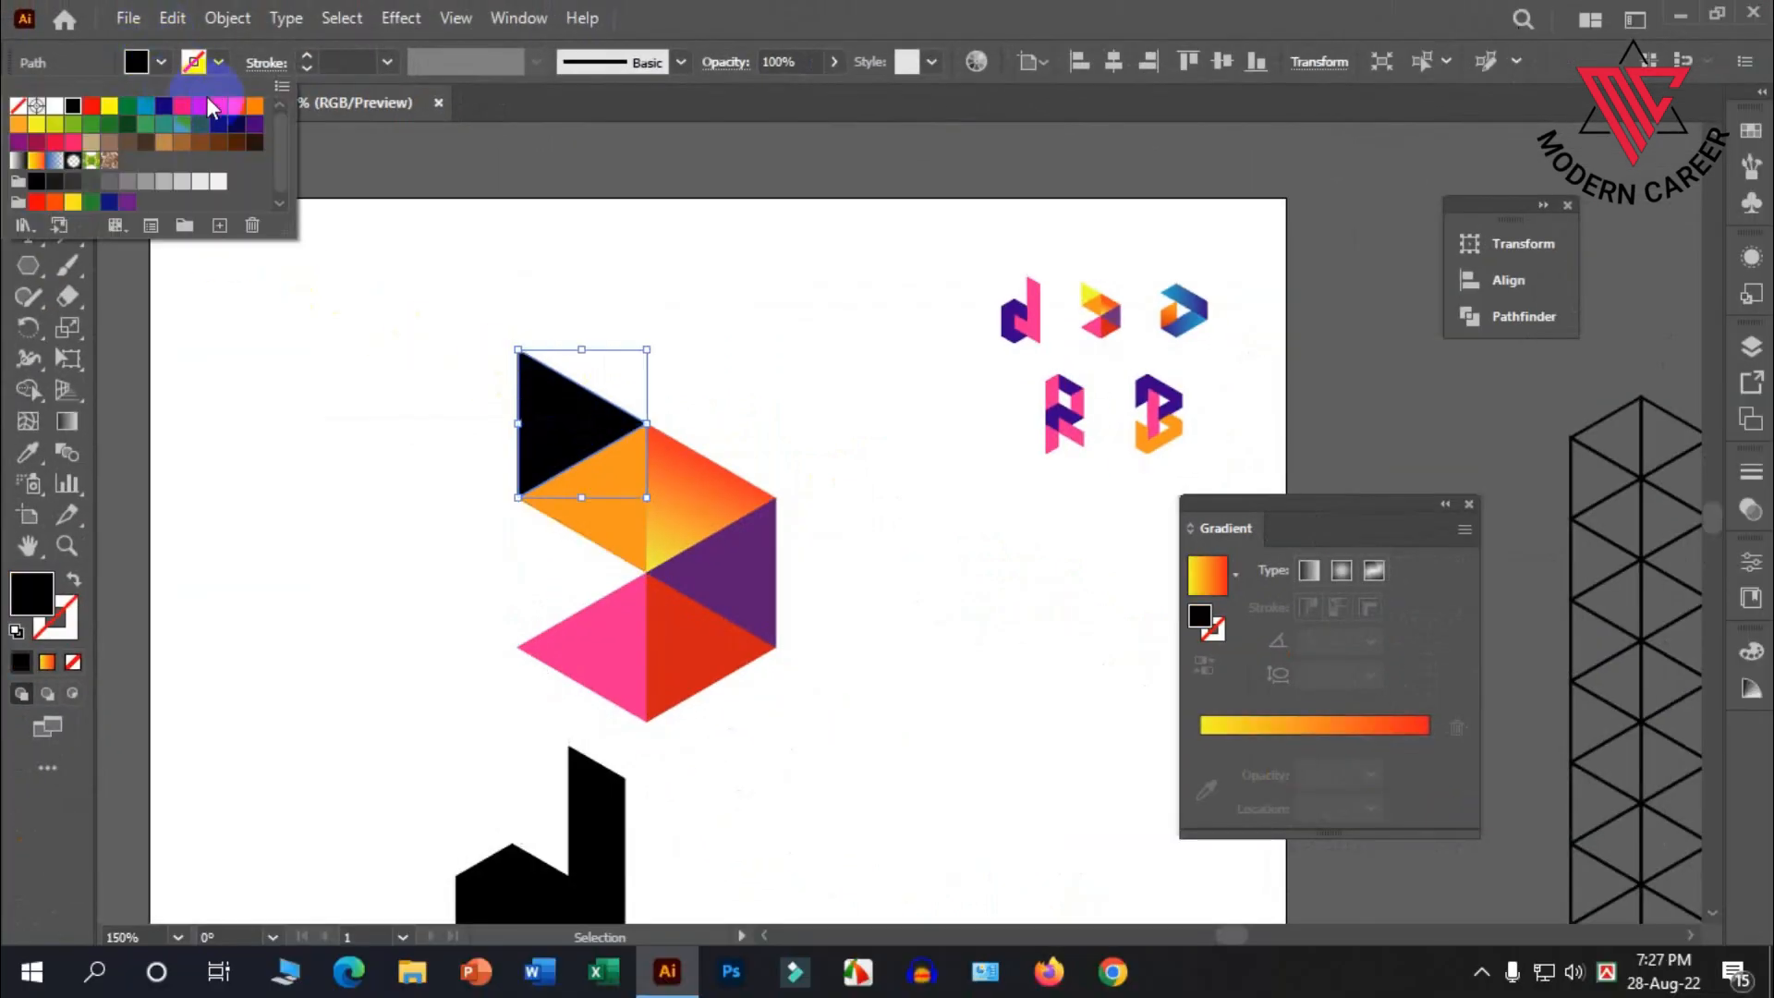
left_click(108, 107)
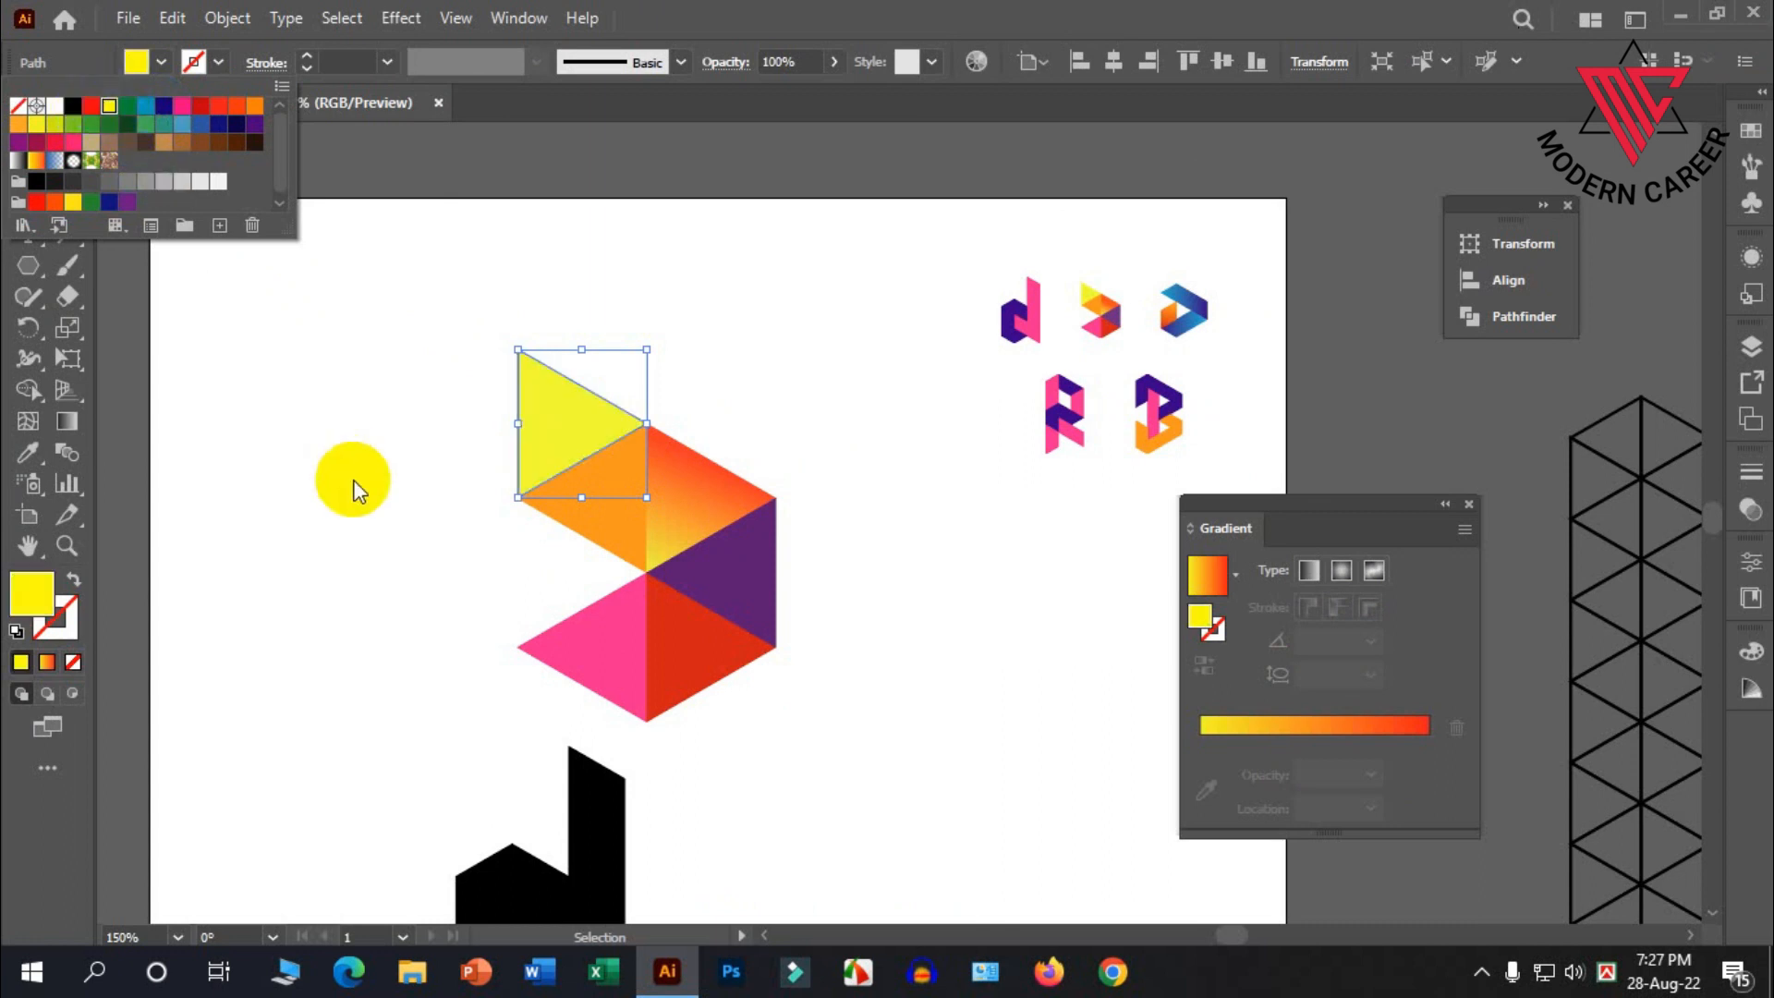
left_click(448, 467)
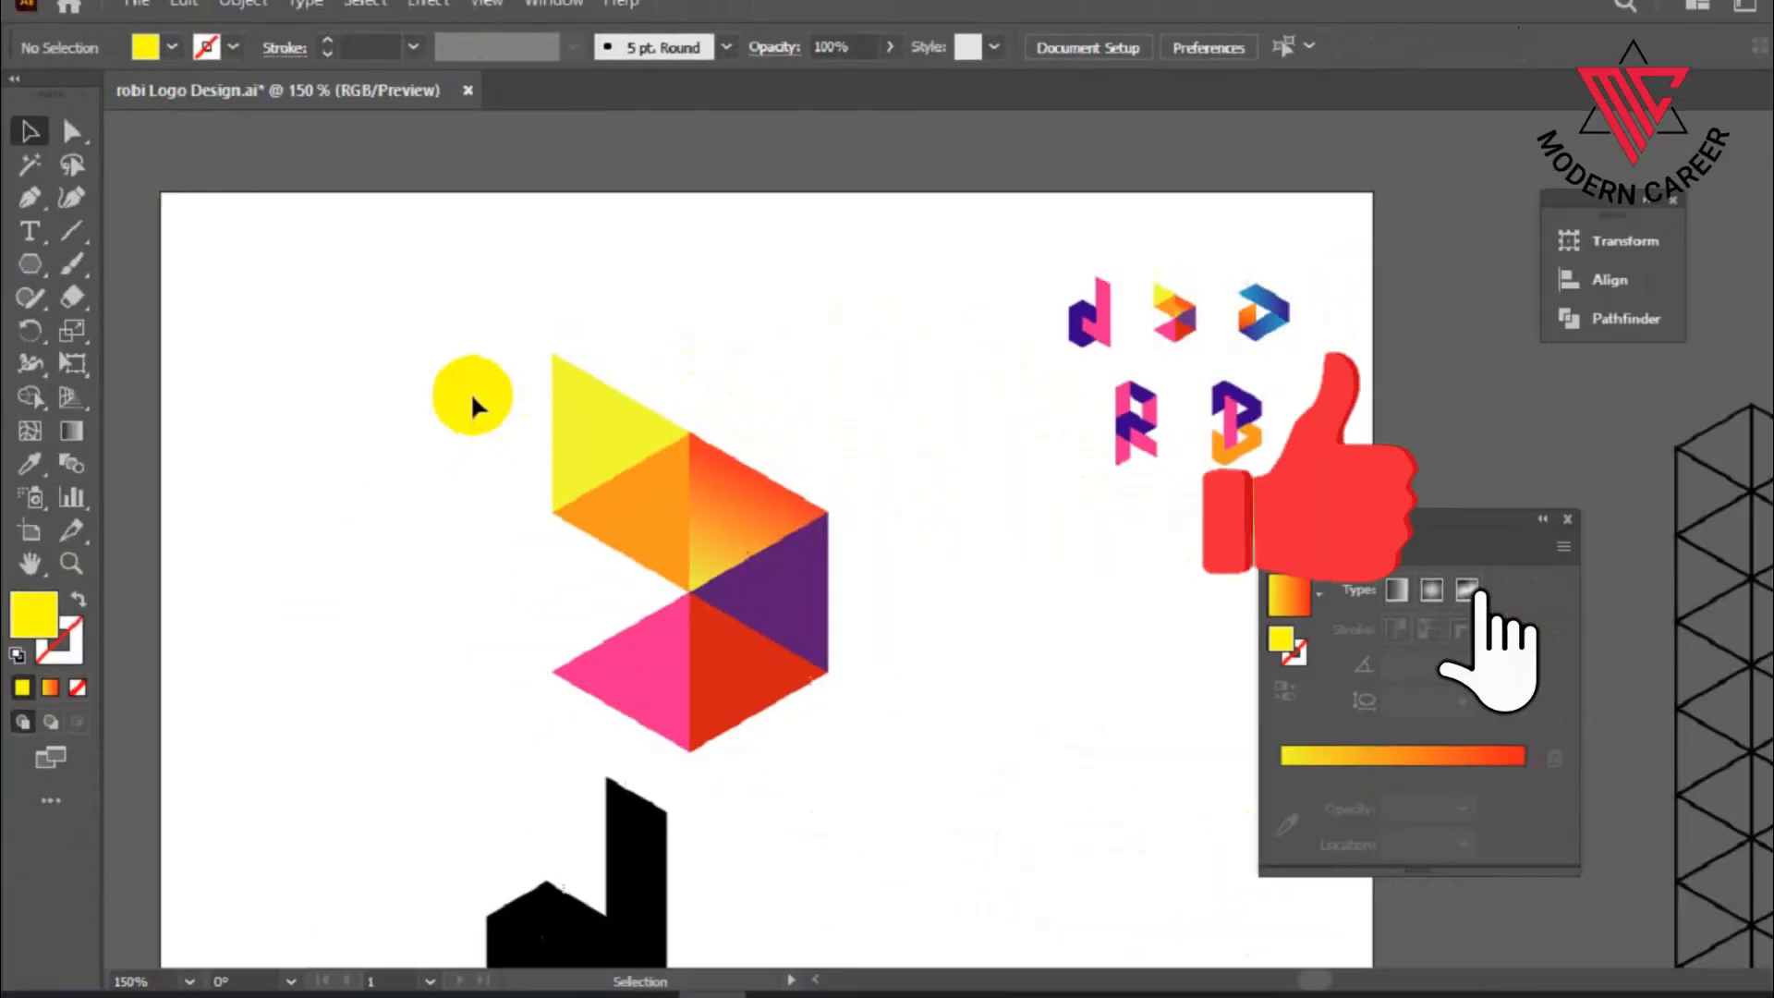
Group the six coloured triangles and scale the group down higher up on the artboard
left_click_drag(770, 259, 1450, 997)
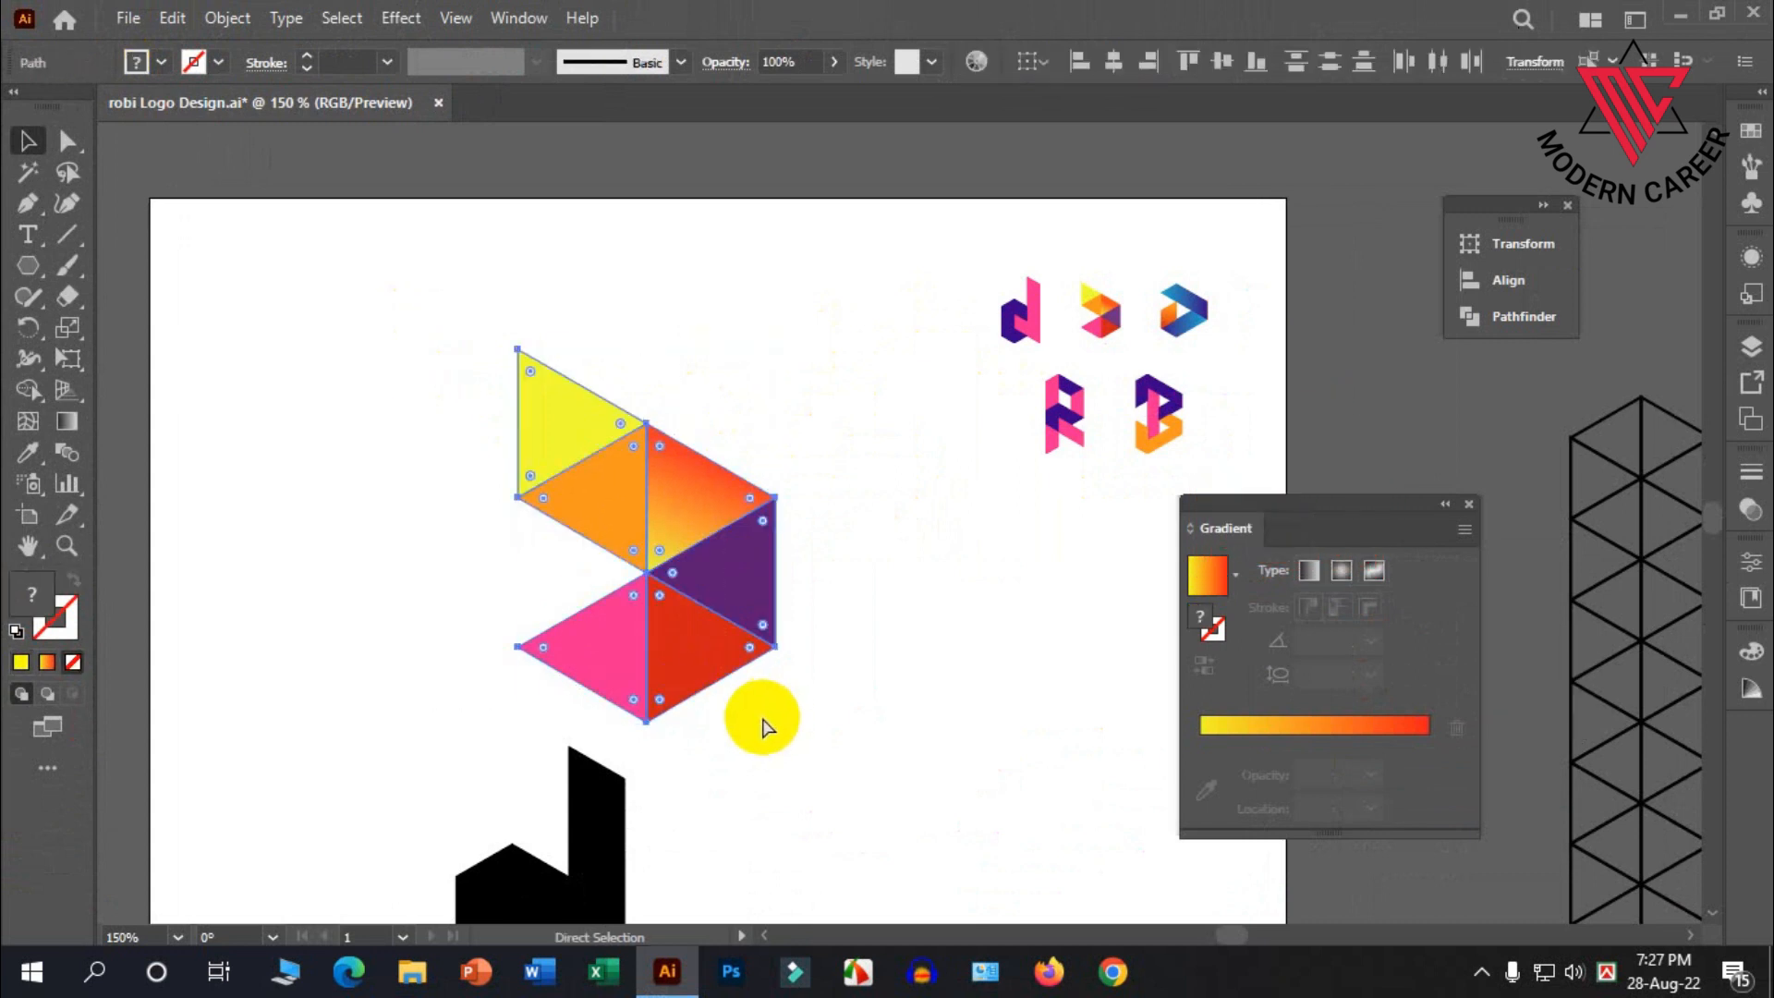
key("ctrl+g")
left_click_drag(695, 533, 678, 499)
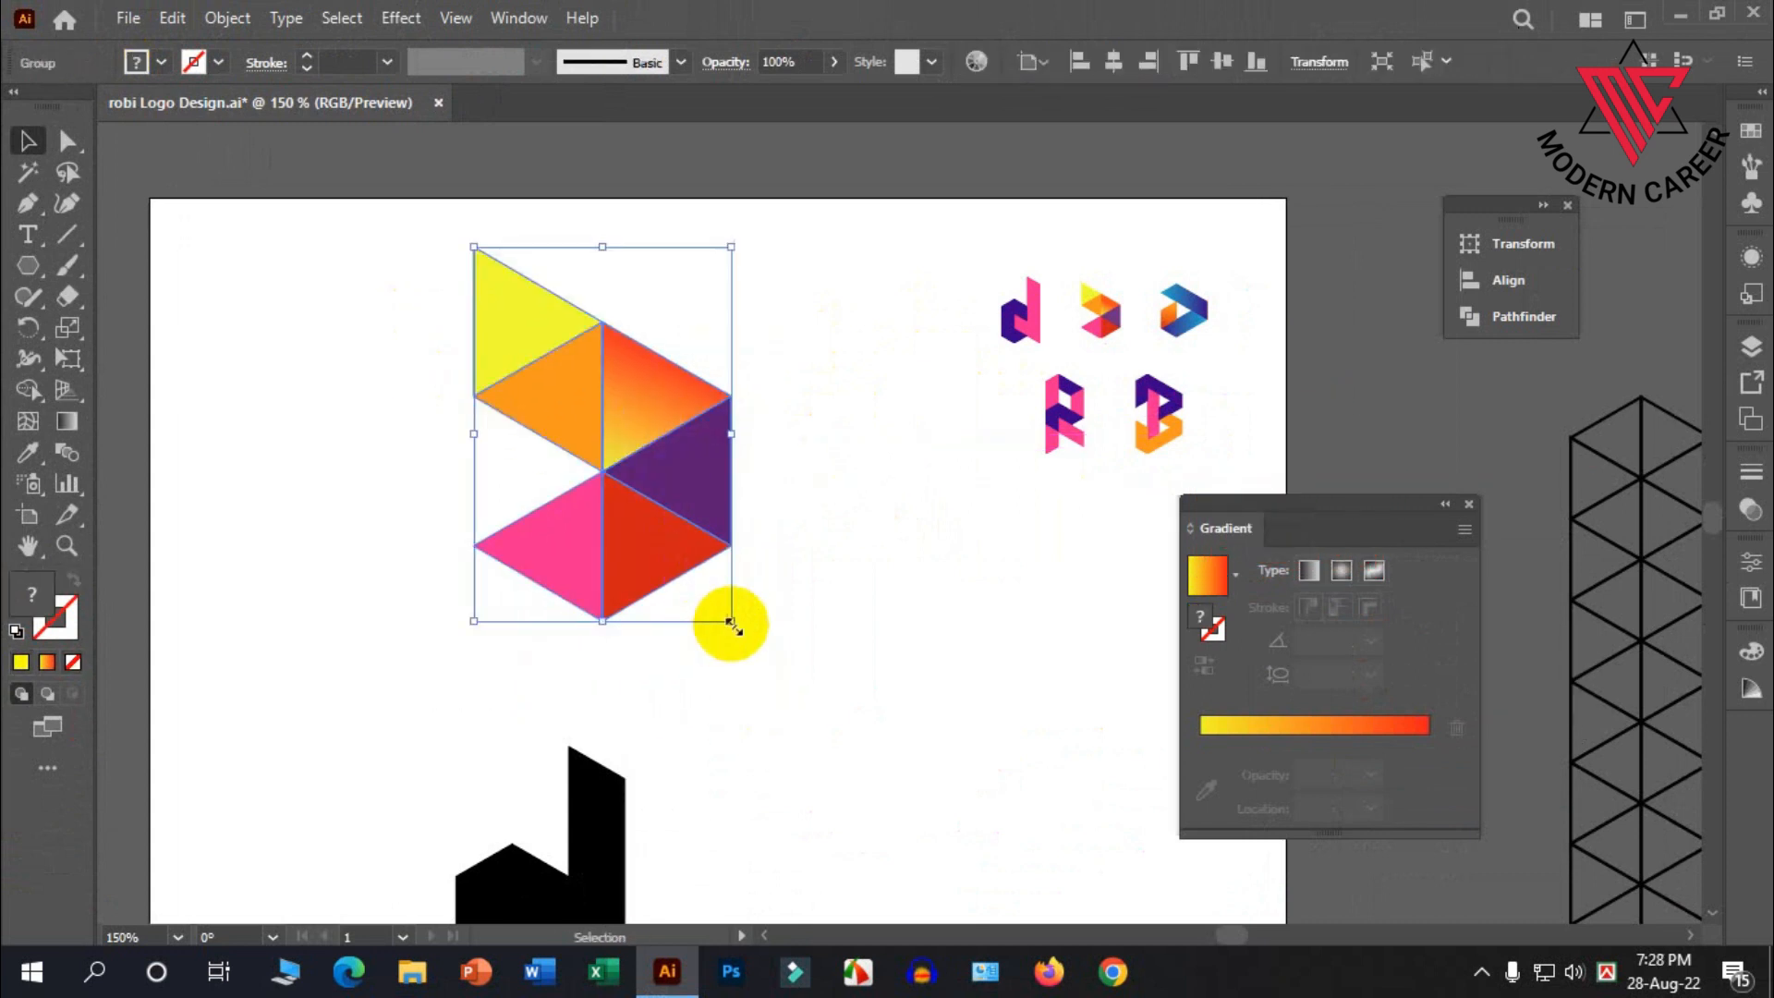
left_click_drag(739, 621, 688, 554)
left_click(859, 596)
Move the grouped triangle logo into the upper-left corner of the artboard
scroll(863, 589, "down", 1)
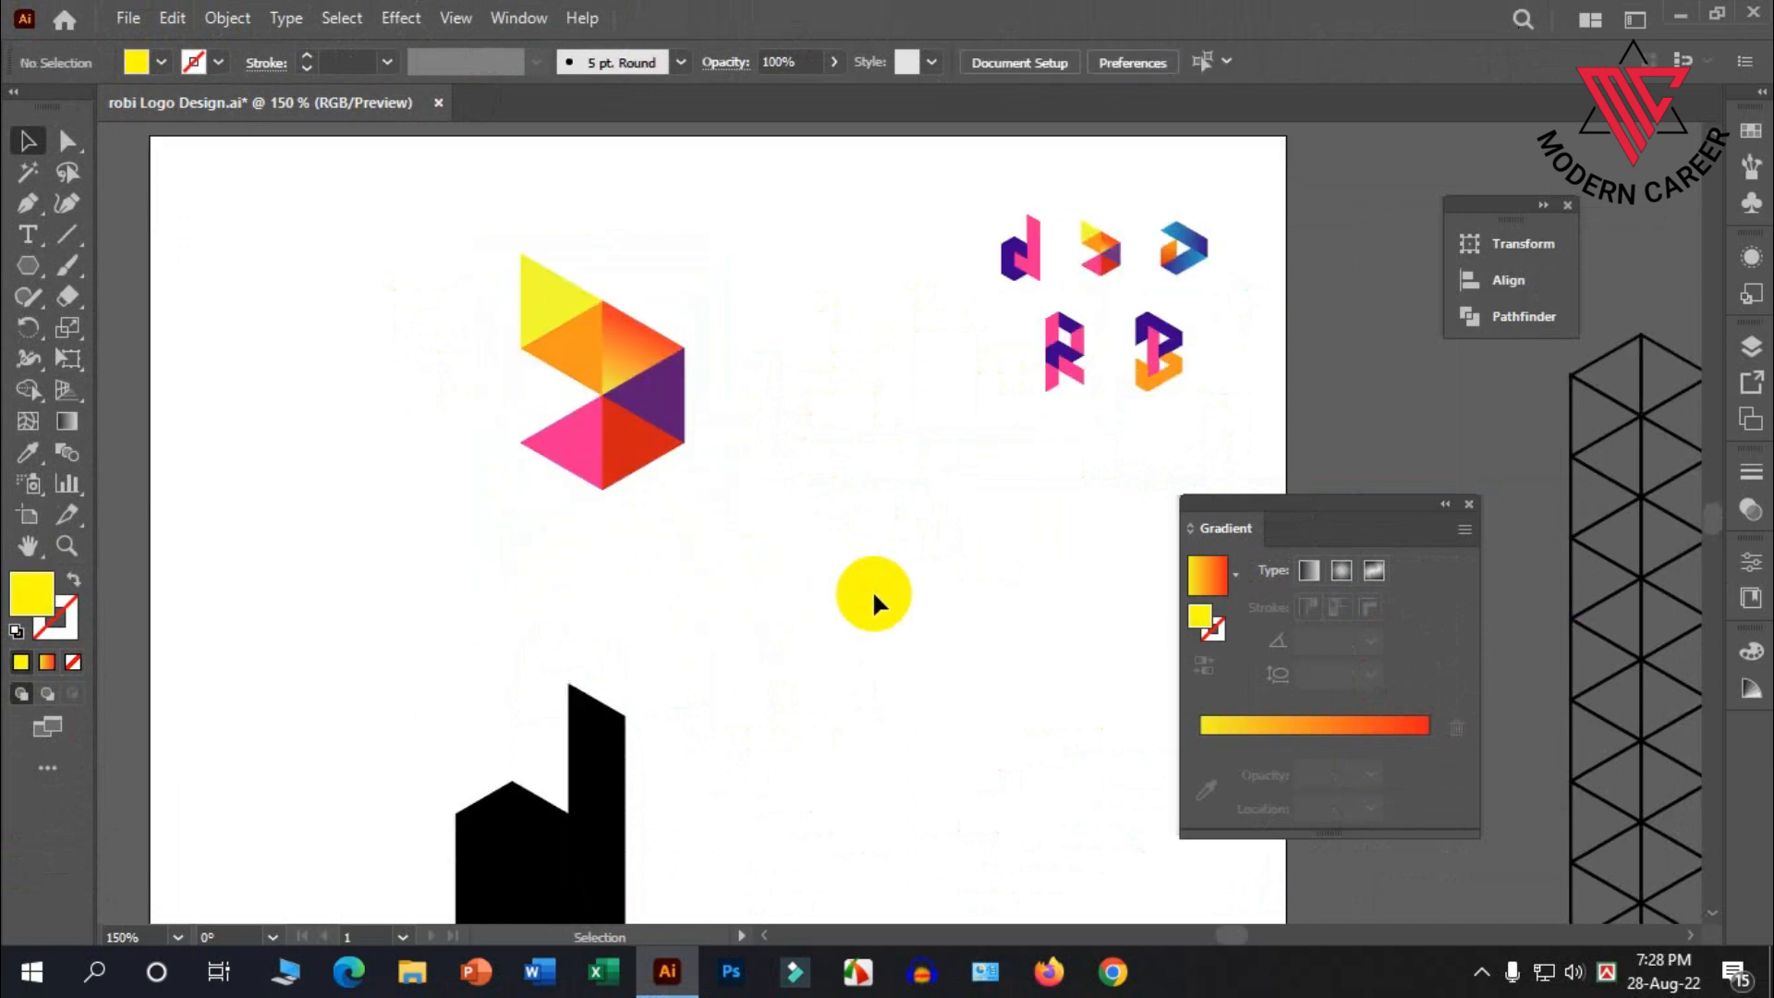
scroll(871, 591, "down", 2)
scroll(738, 519, "up", 2)
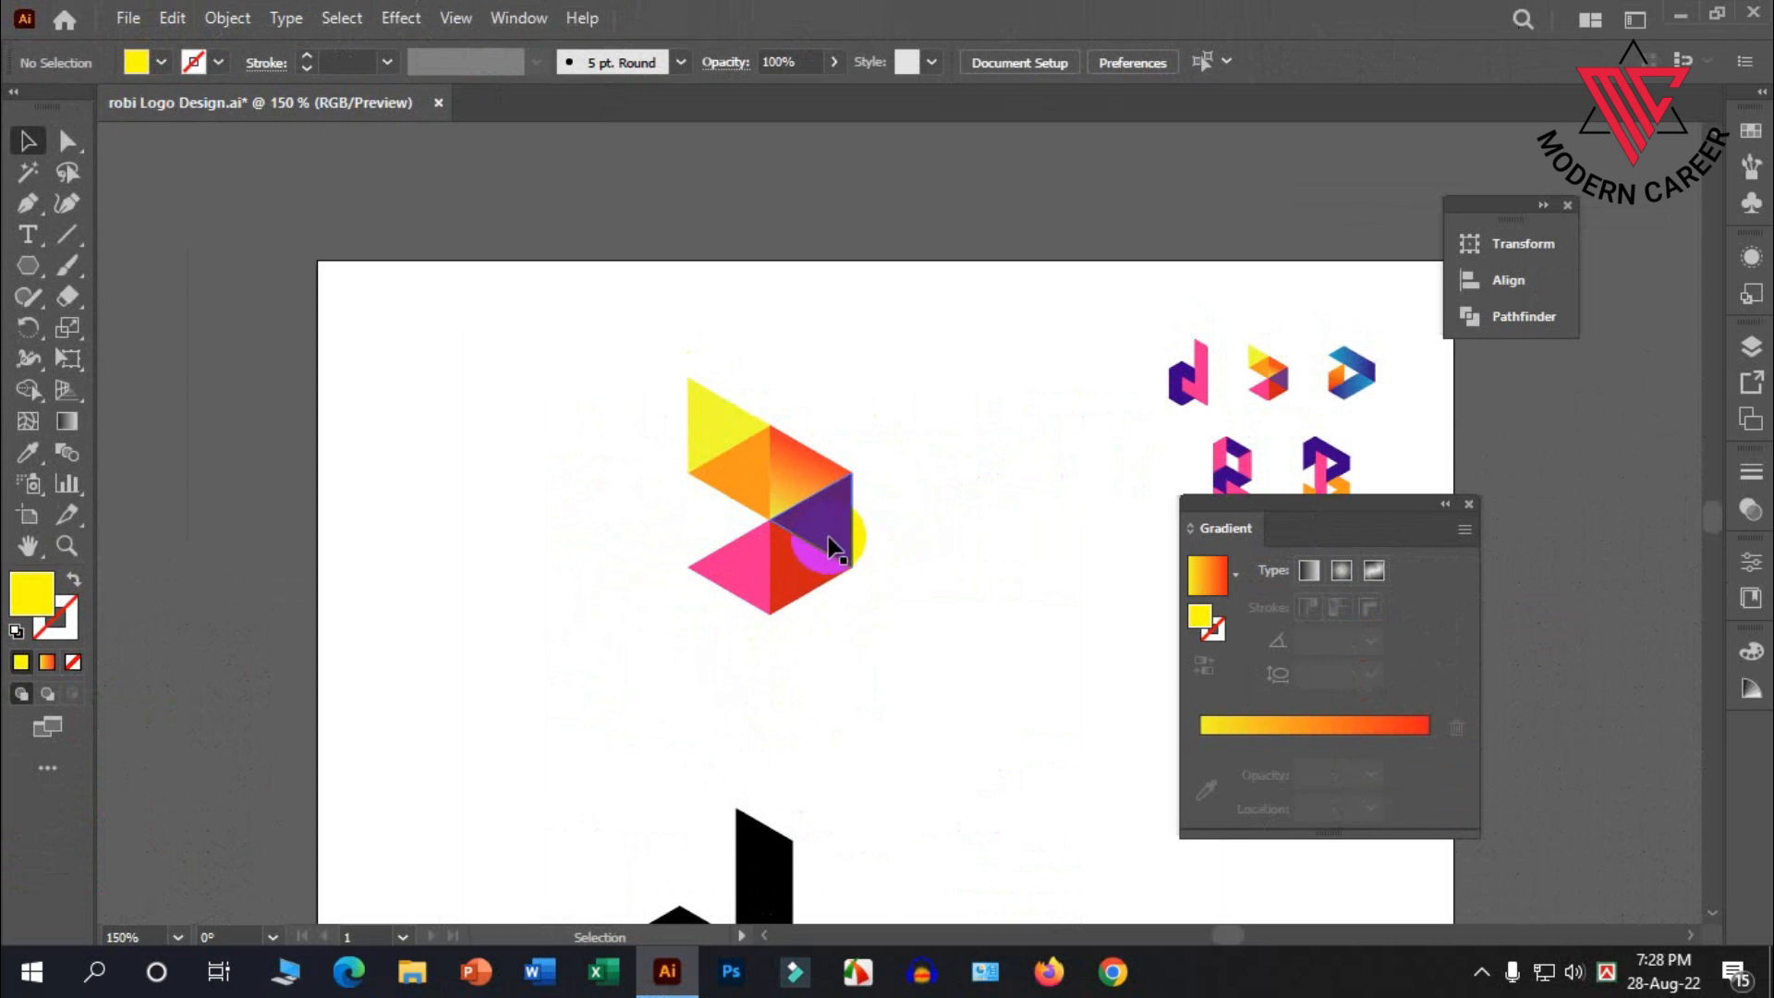
scroll(854, 522, "up", 2)
scroll(878, 545, "down", 4)
left_click(776, 468)
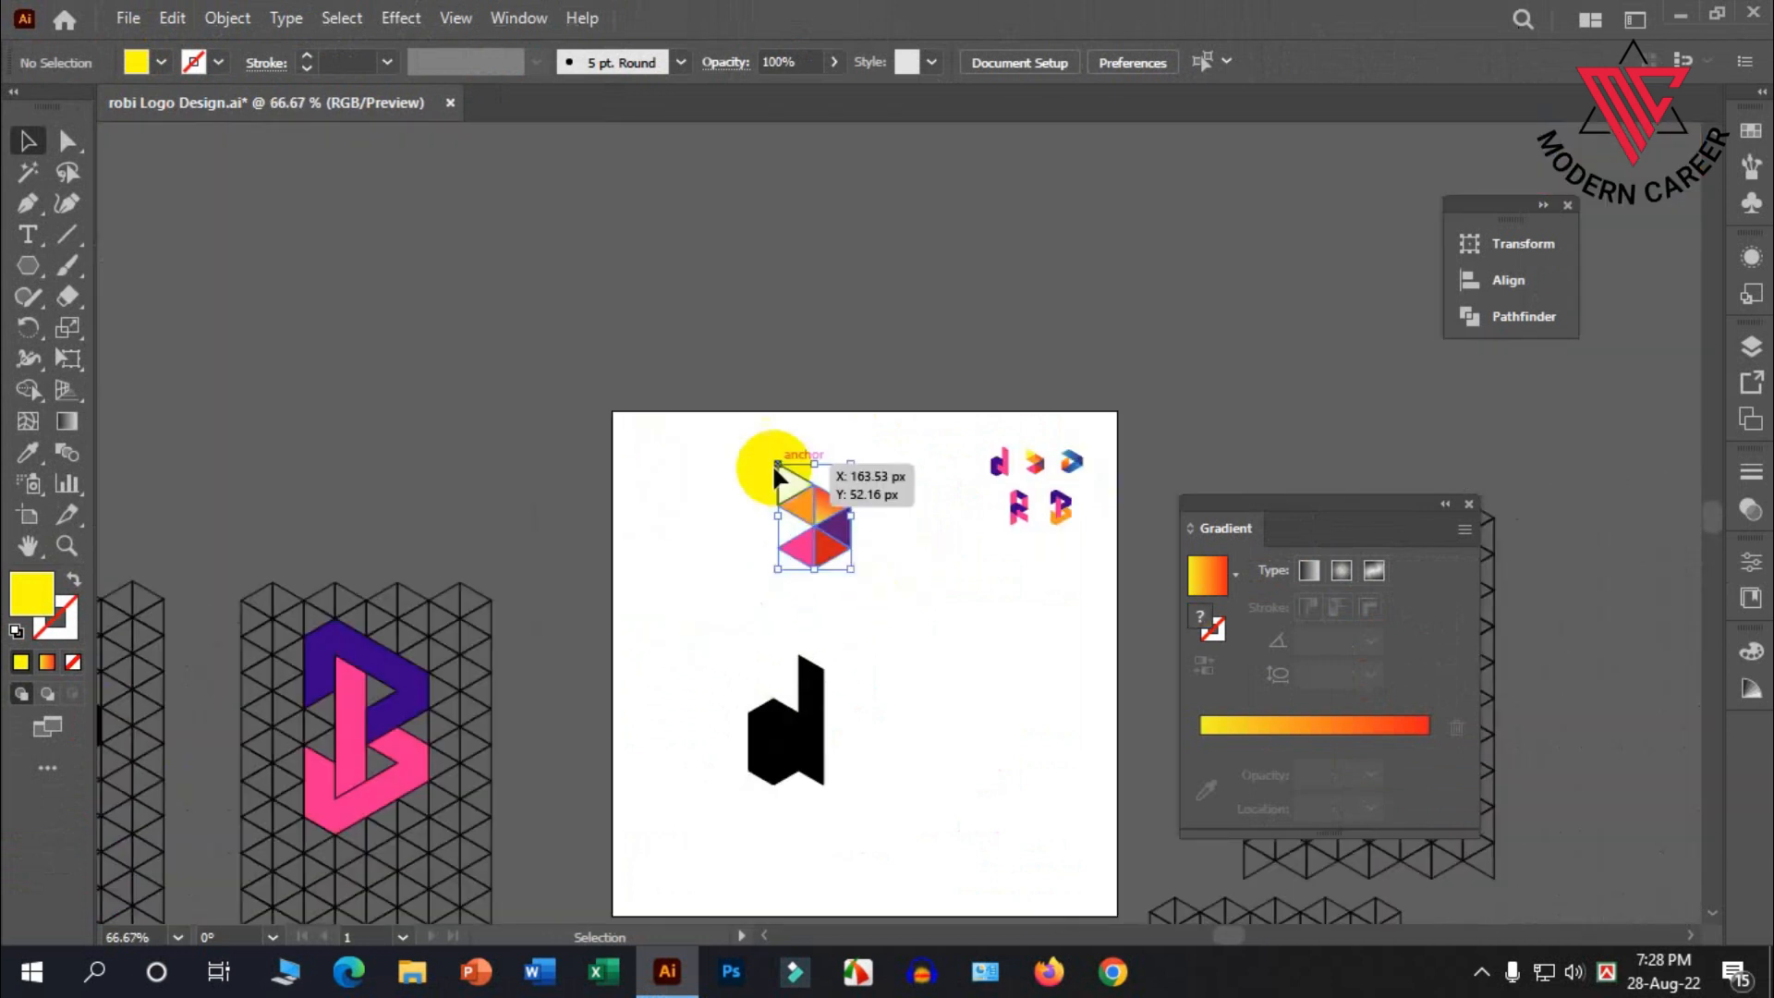
left_click_drag(837, 523, 734, 483)
left_click(979, 683)
Fill the black stem piece of the letter d with the dark blue CMYK Blue swatch
scroll(807, 649, "down", 2)
scroll(807, 653, "up", 2)
scroll(809, 660, "up", 1)
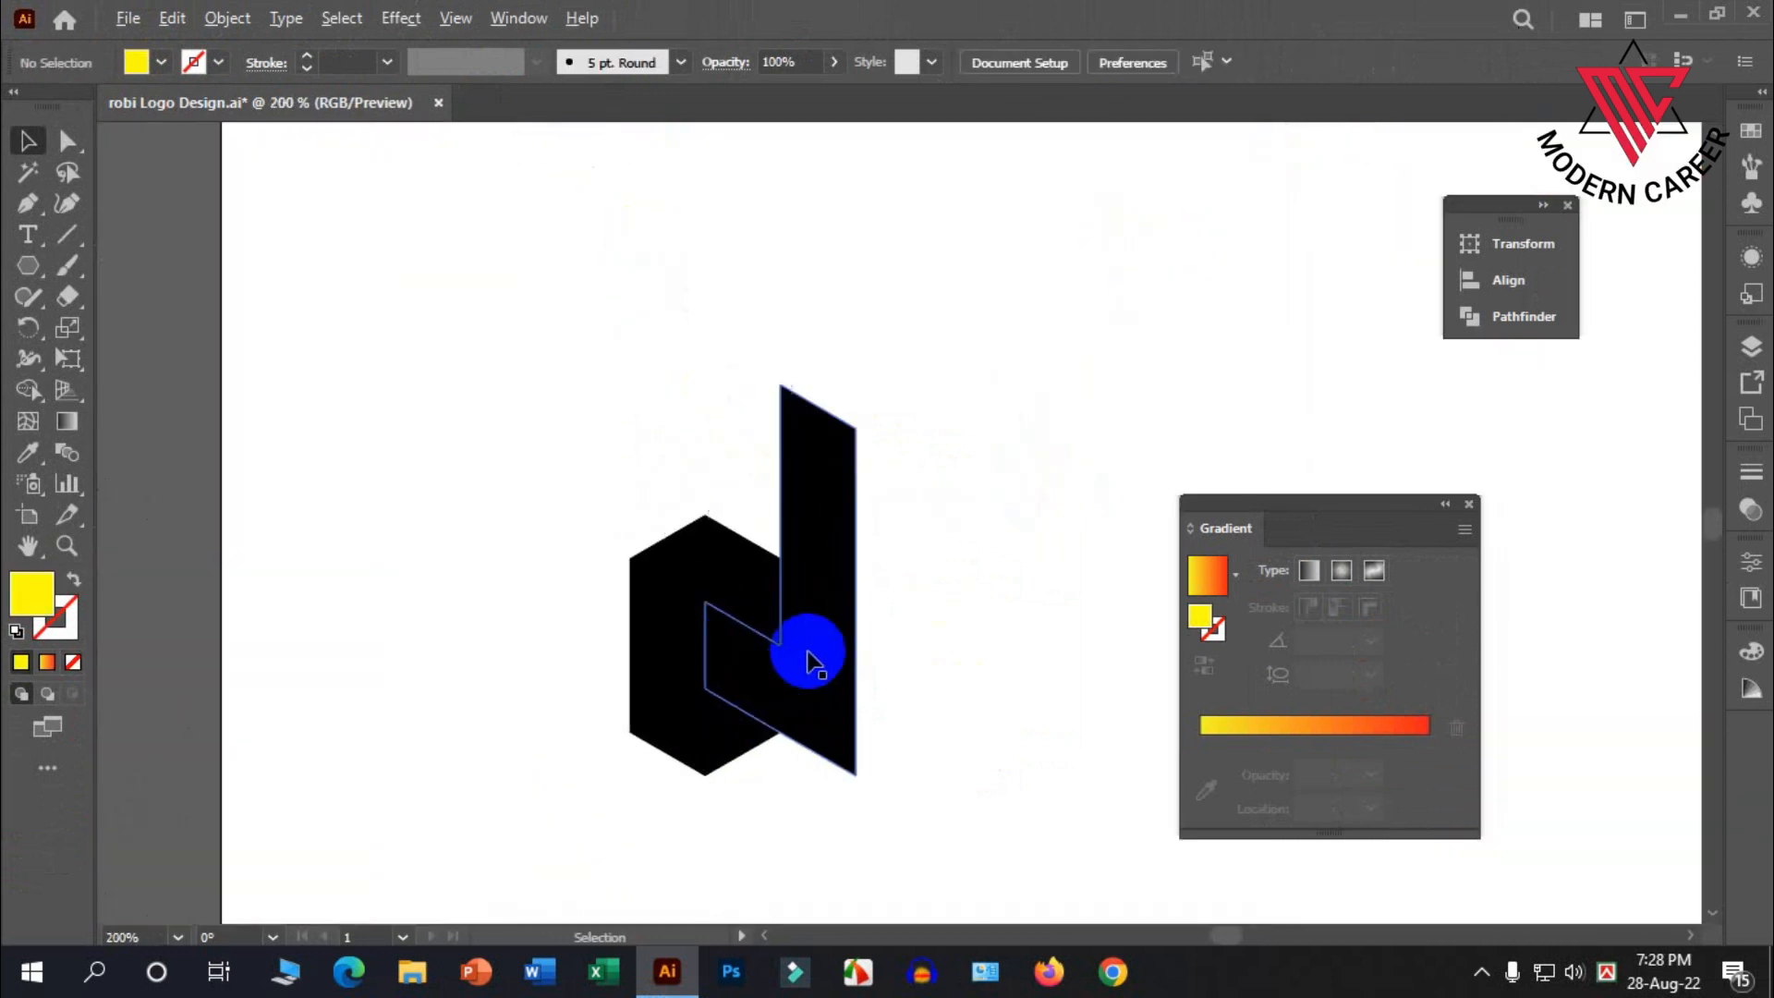
scroll(702, 639, "down", 2)
scroll(704, 685, "up", 2)
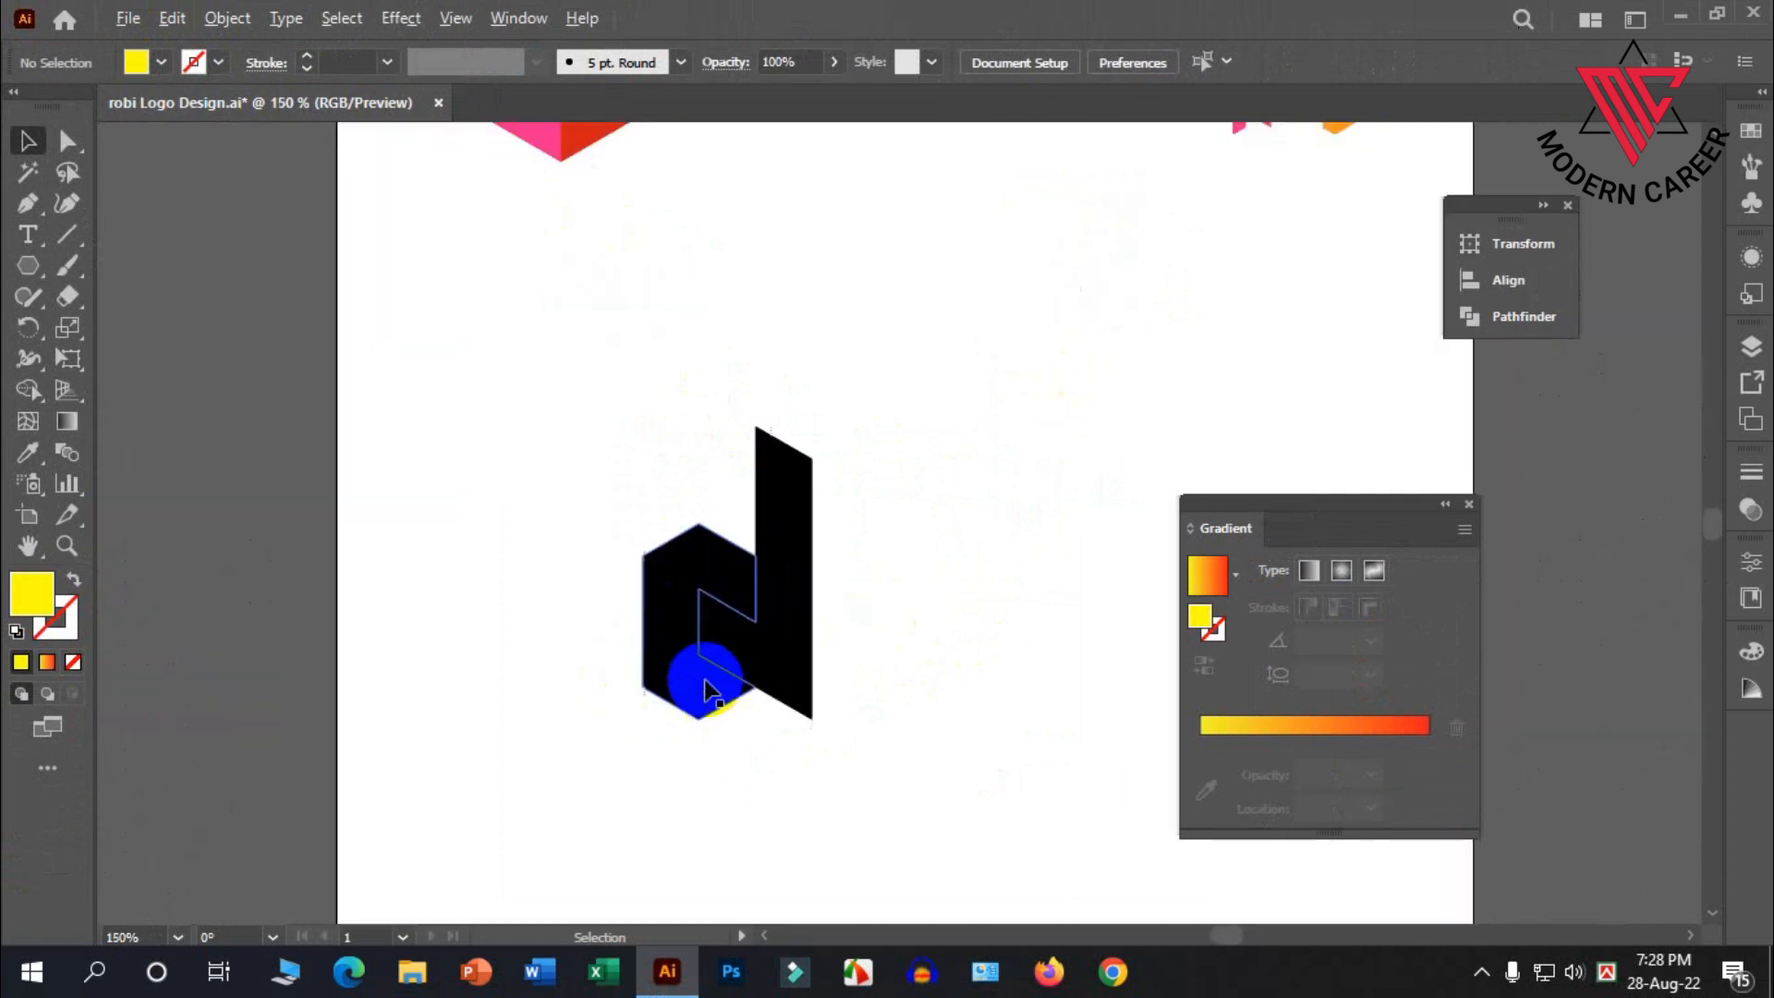
left_click(778, 615)
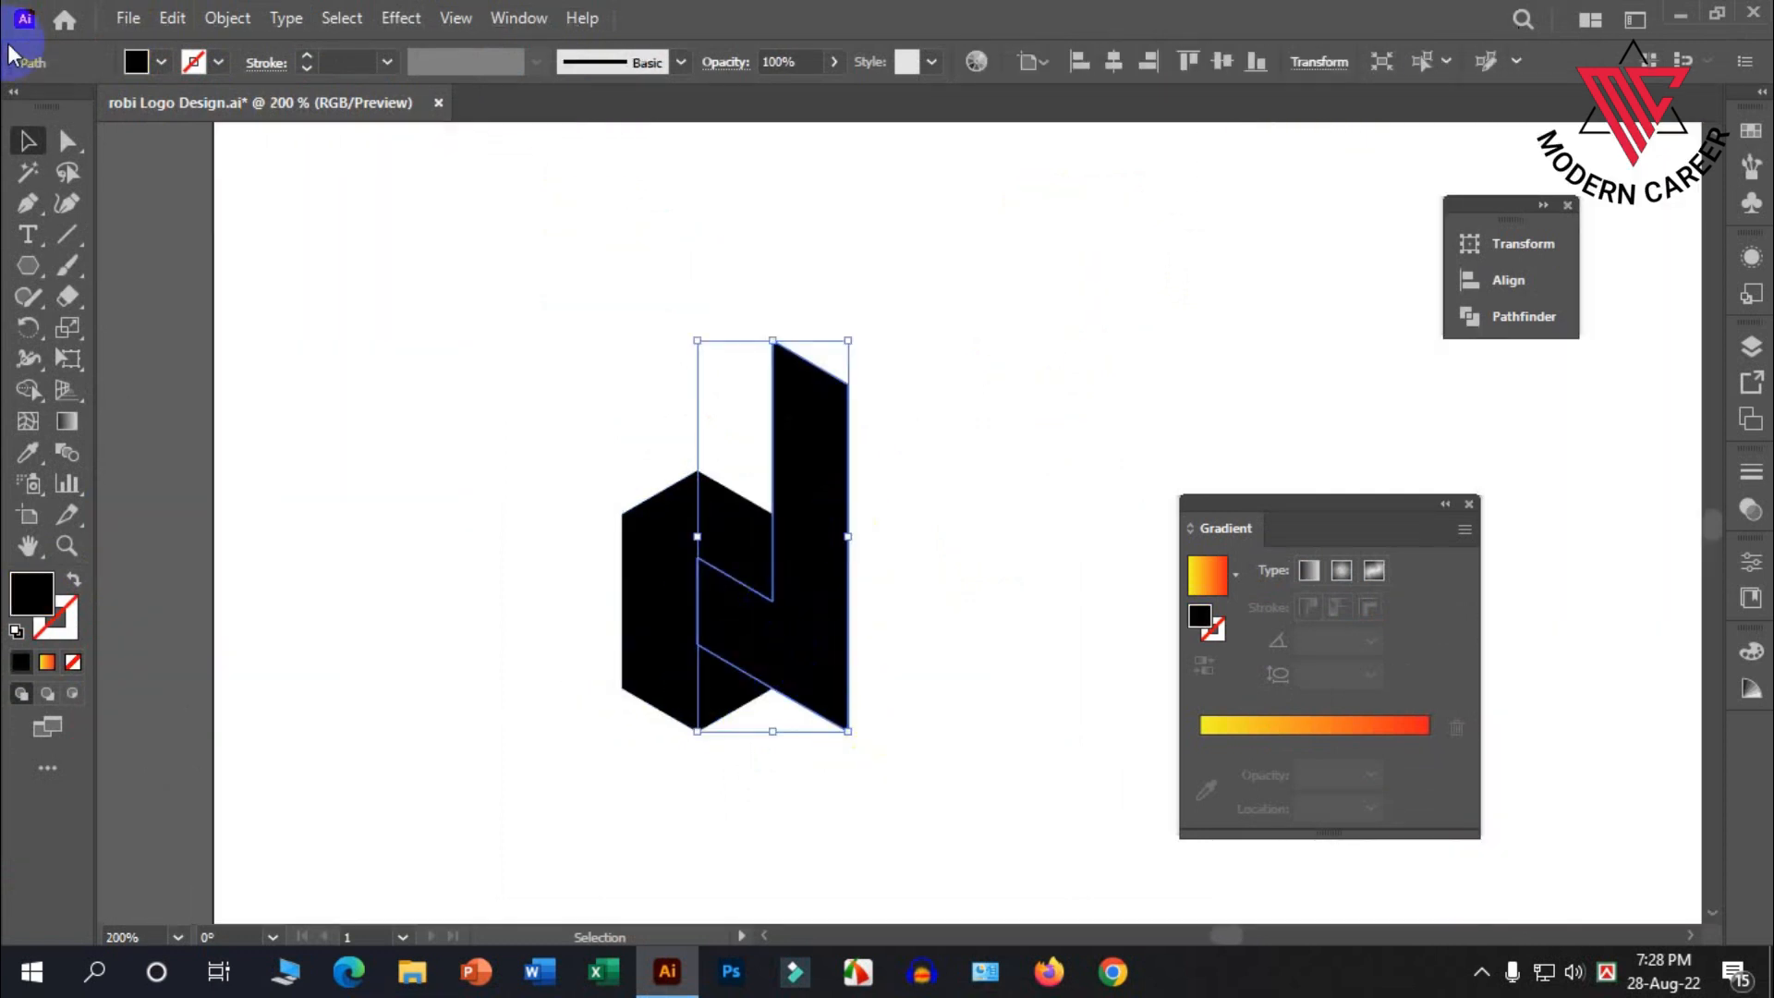
left_click(161, 62)
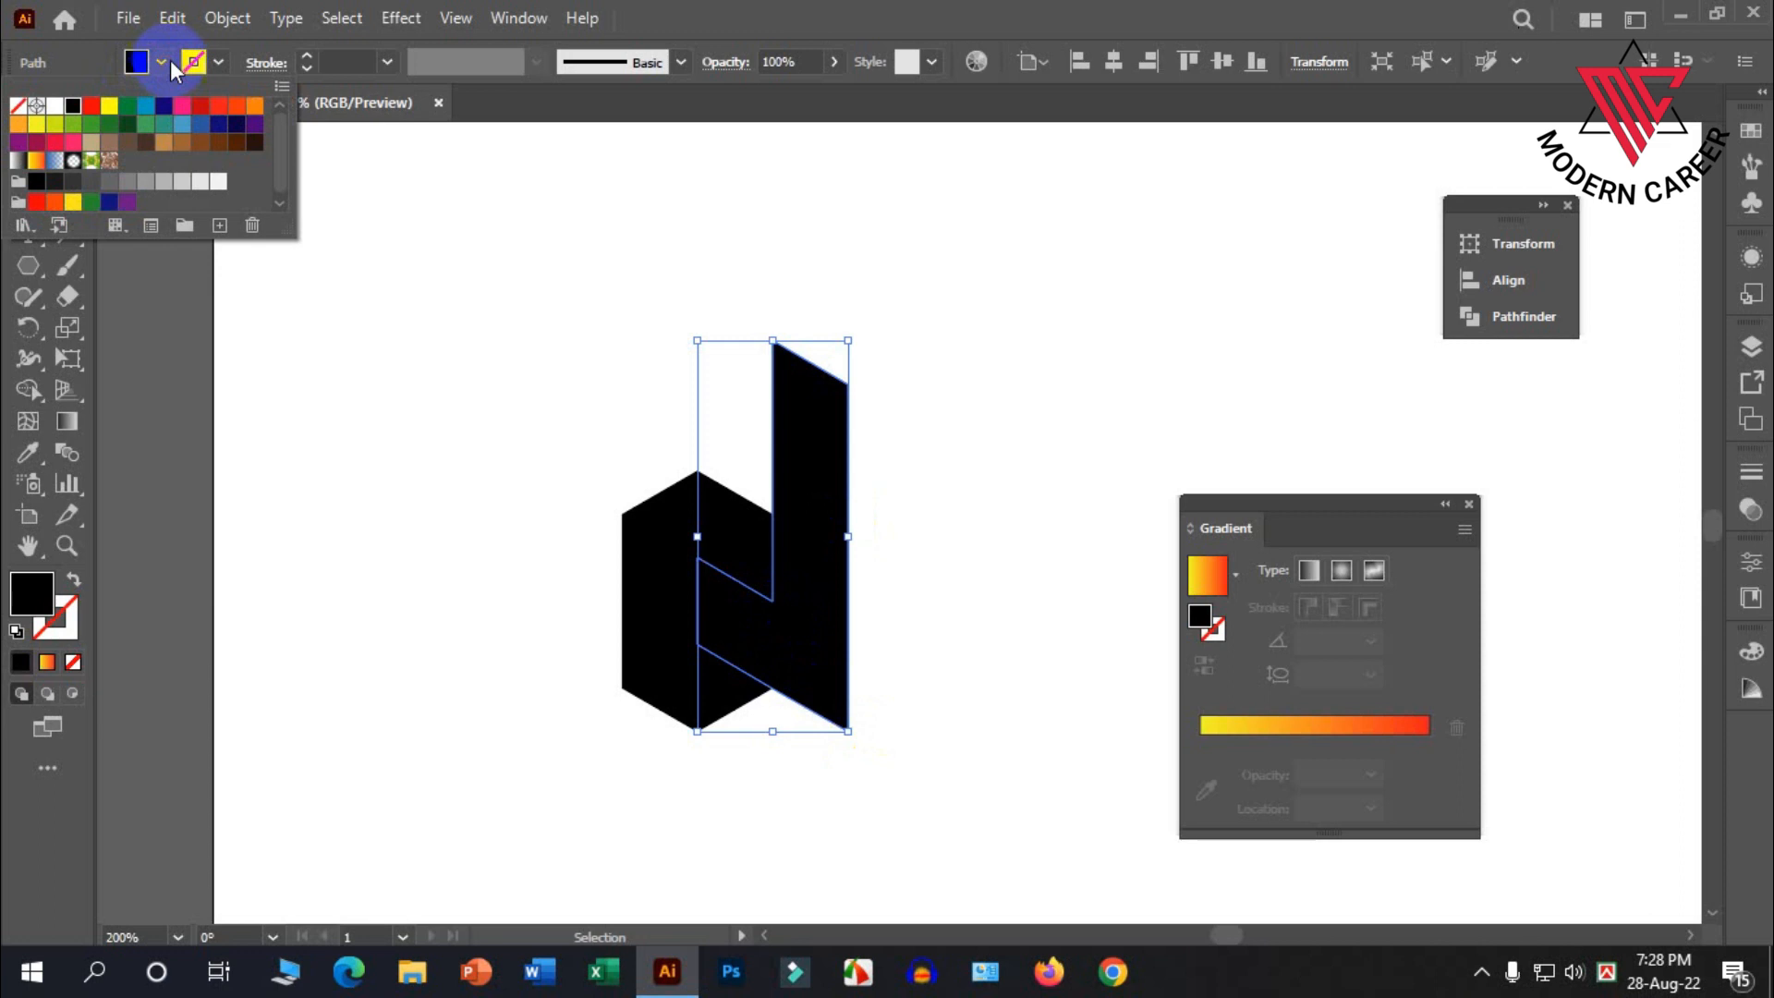
left_click(163, 109)
left_click(481, 578)
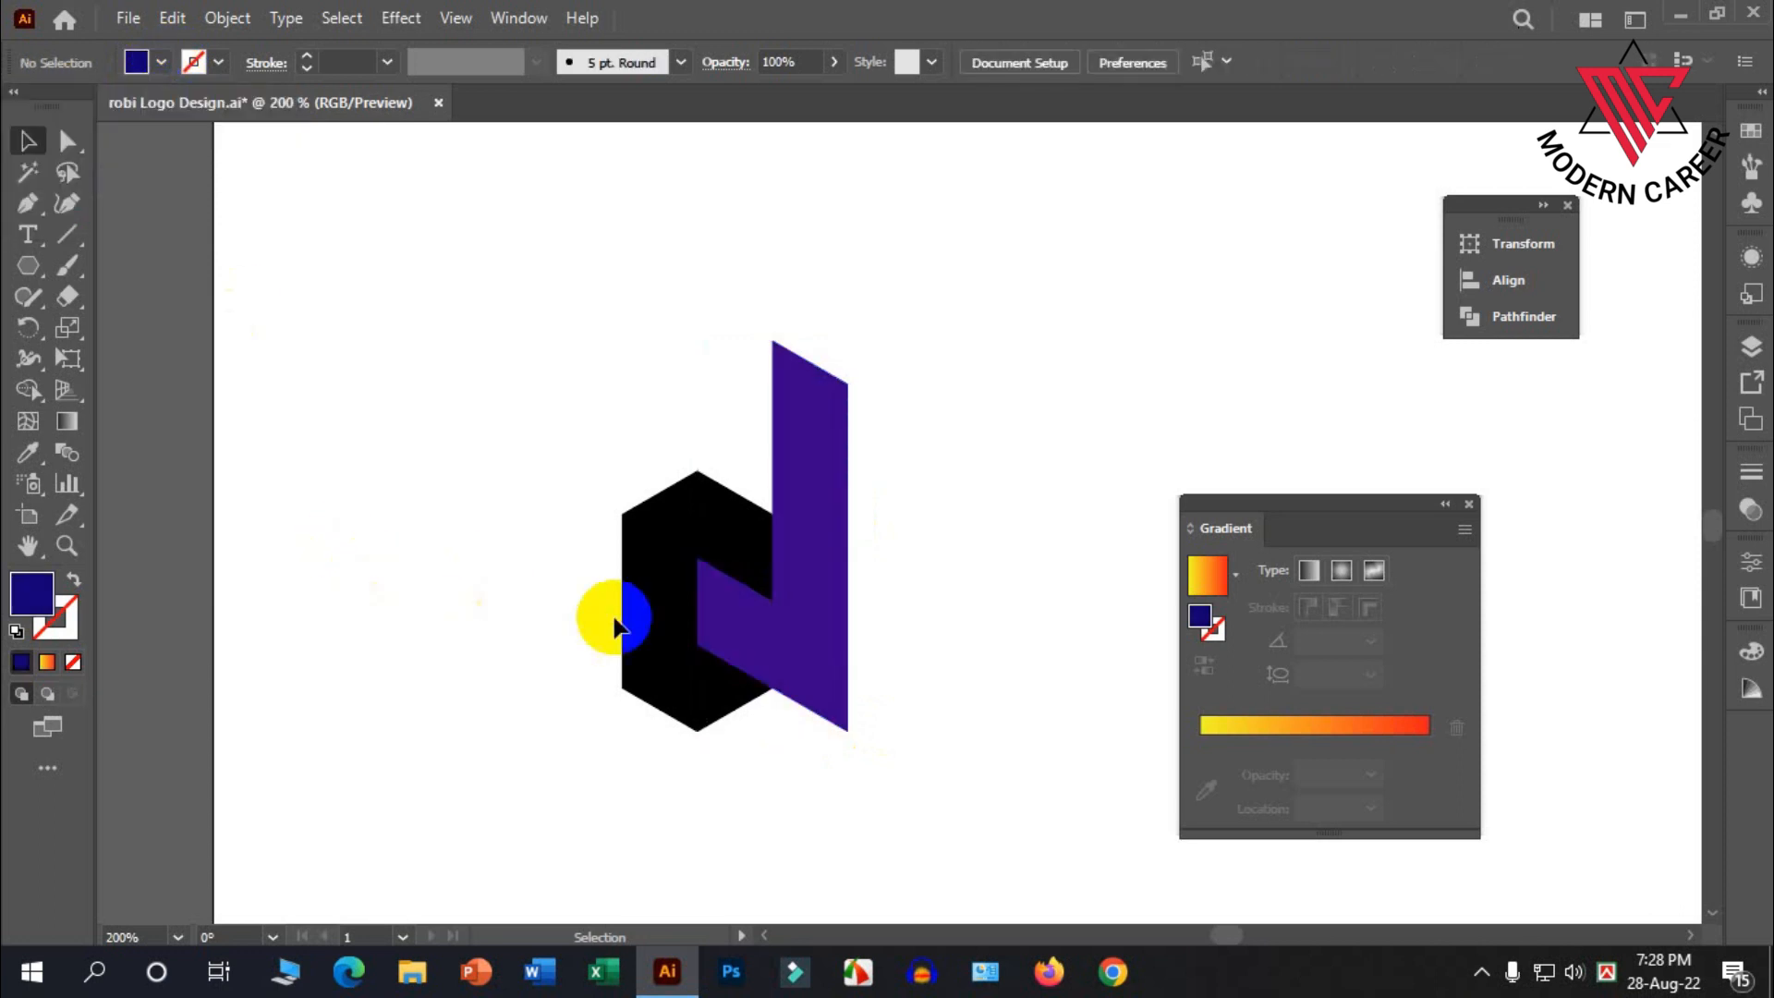
Fill the black hexagonal bowl of the letter d with the solid pink swatch
left_click(616, 628)
left_click(160, 62)
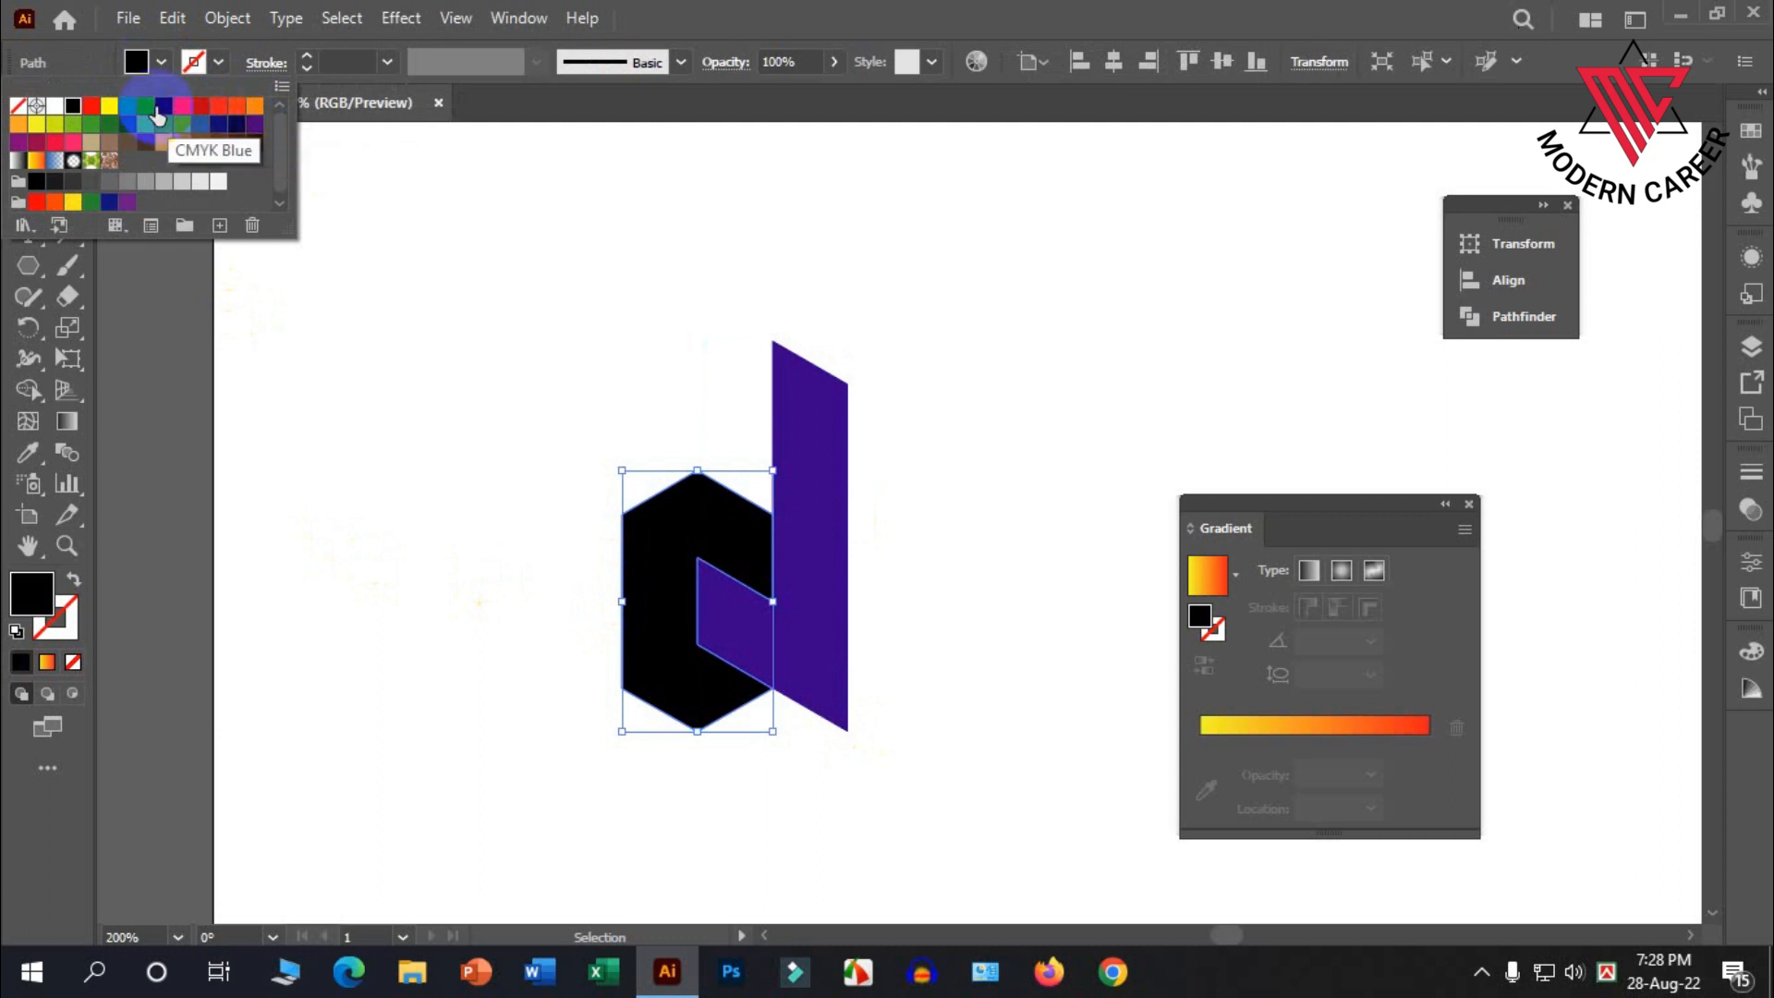
left_click(182, 105)
left_click(478, 469)
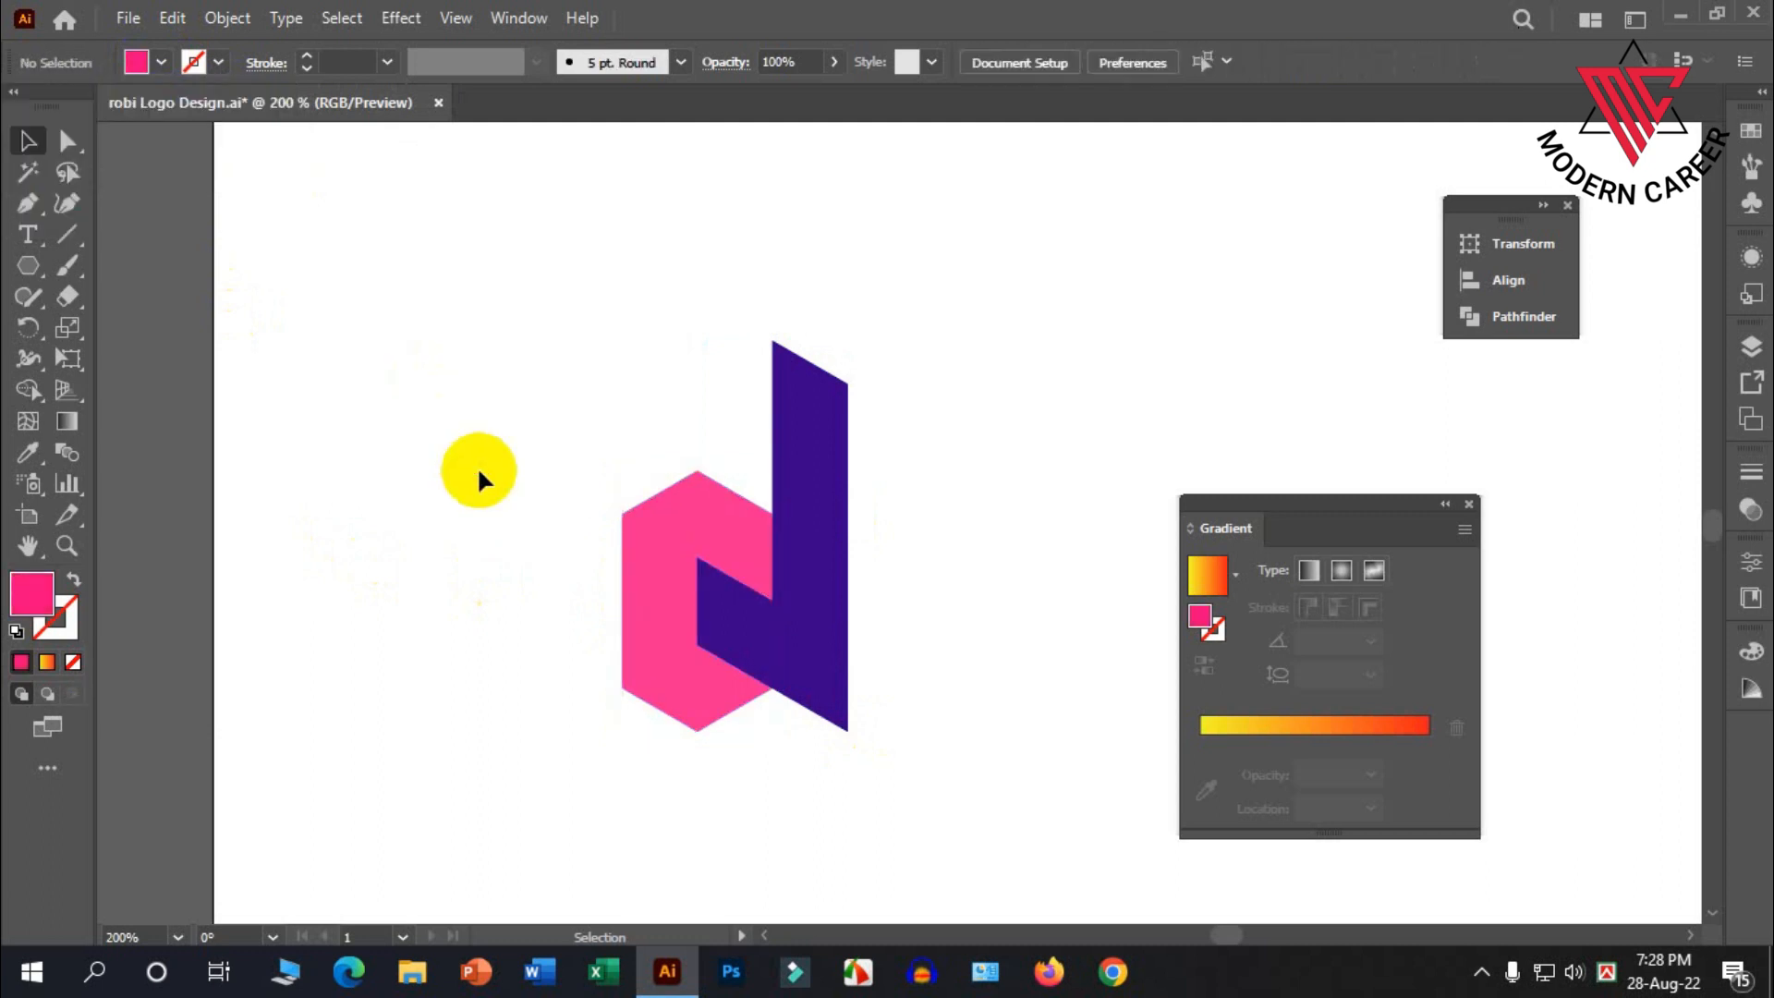
Enlarge the letter d slightly and group its pink and dark blue pieces
scroll(565, 559, "down", 3)
scroll(539, 612, "up", 1)
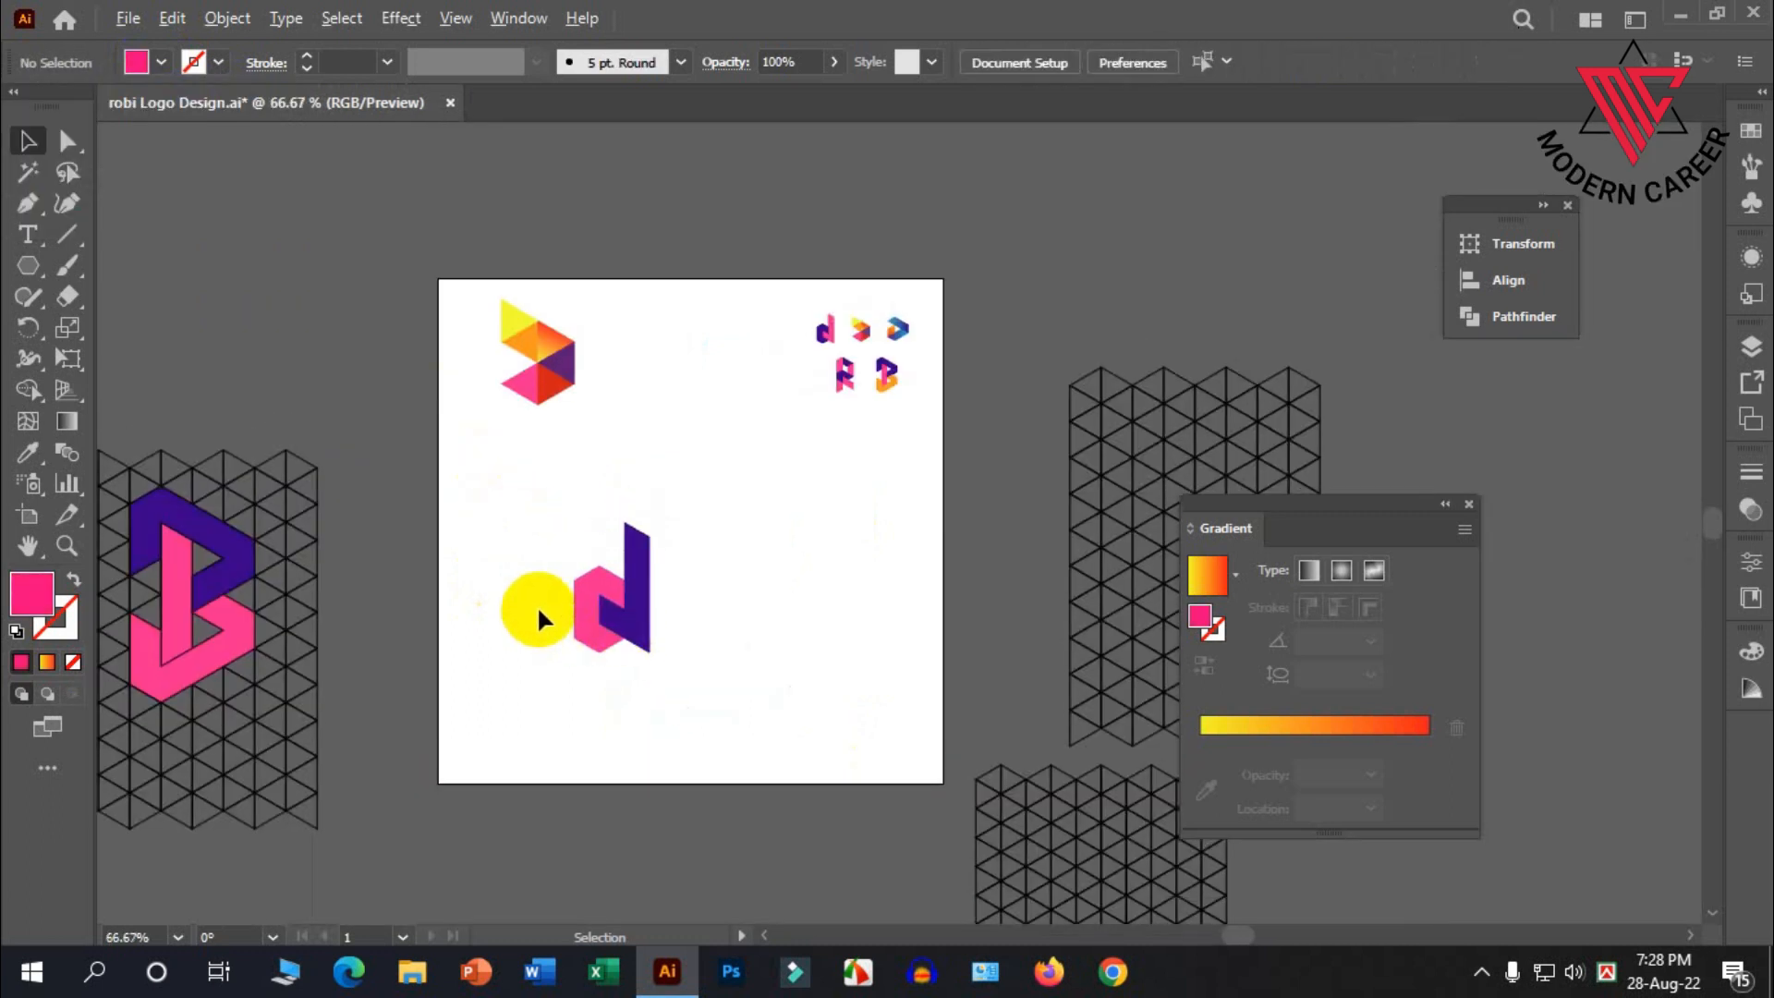
scroll(539, 611, "up", 2)
scroll(662, 709, "down", 1)
left_click_drag(772, 737, 602, 508)
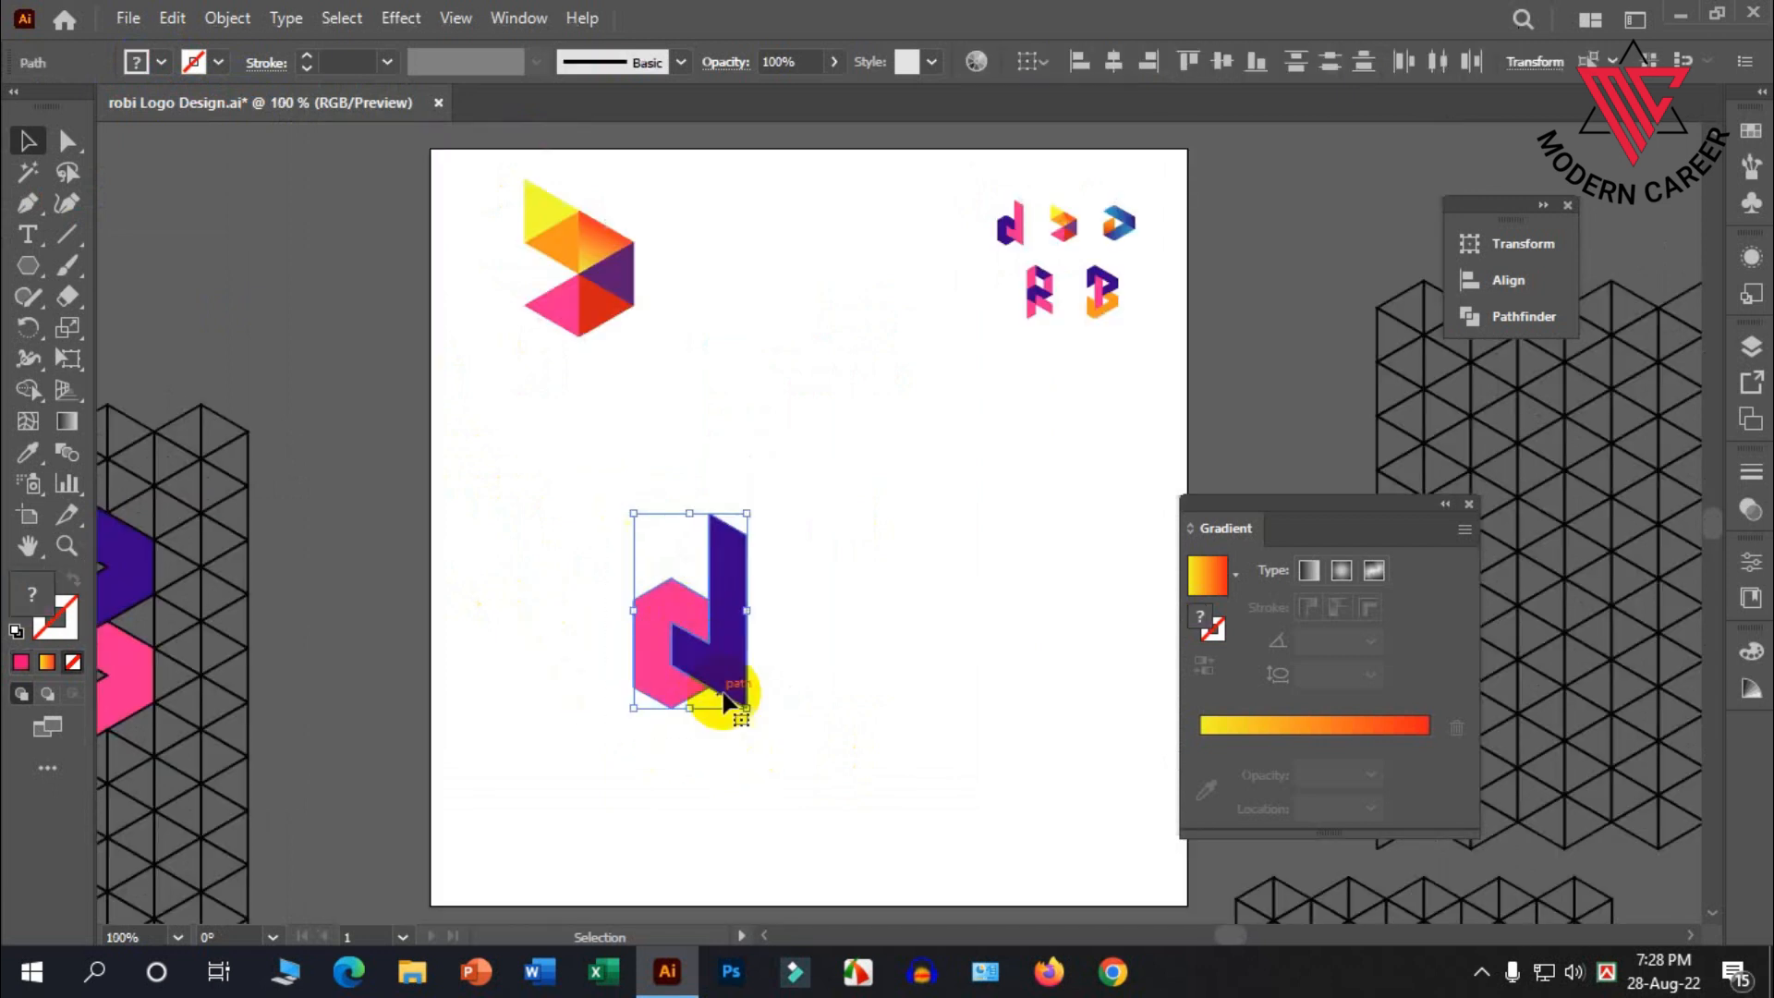
mouse_move(744, 706)
left_mouse_down()
mouse_move(735, 675)
mouse_move(755, 713)
left_mouse_up()
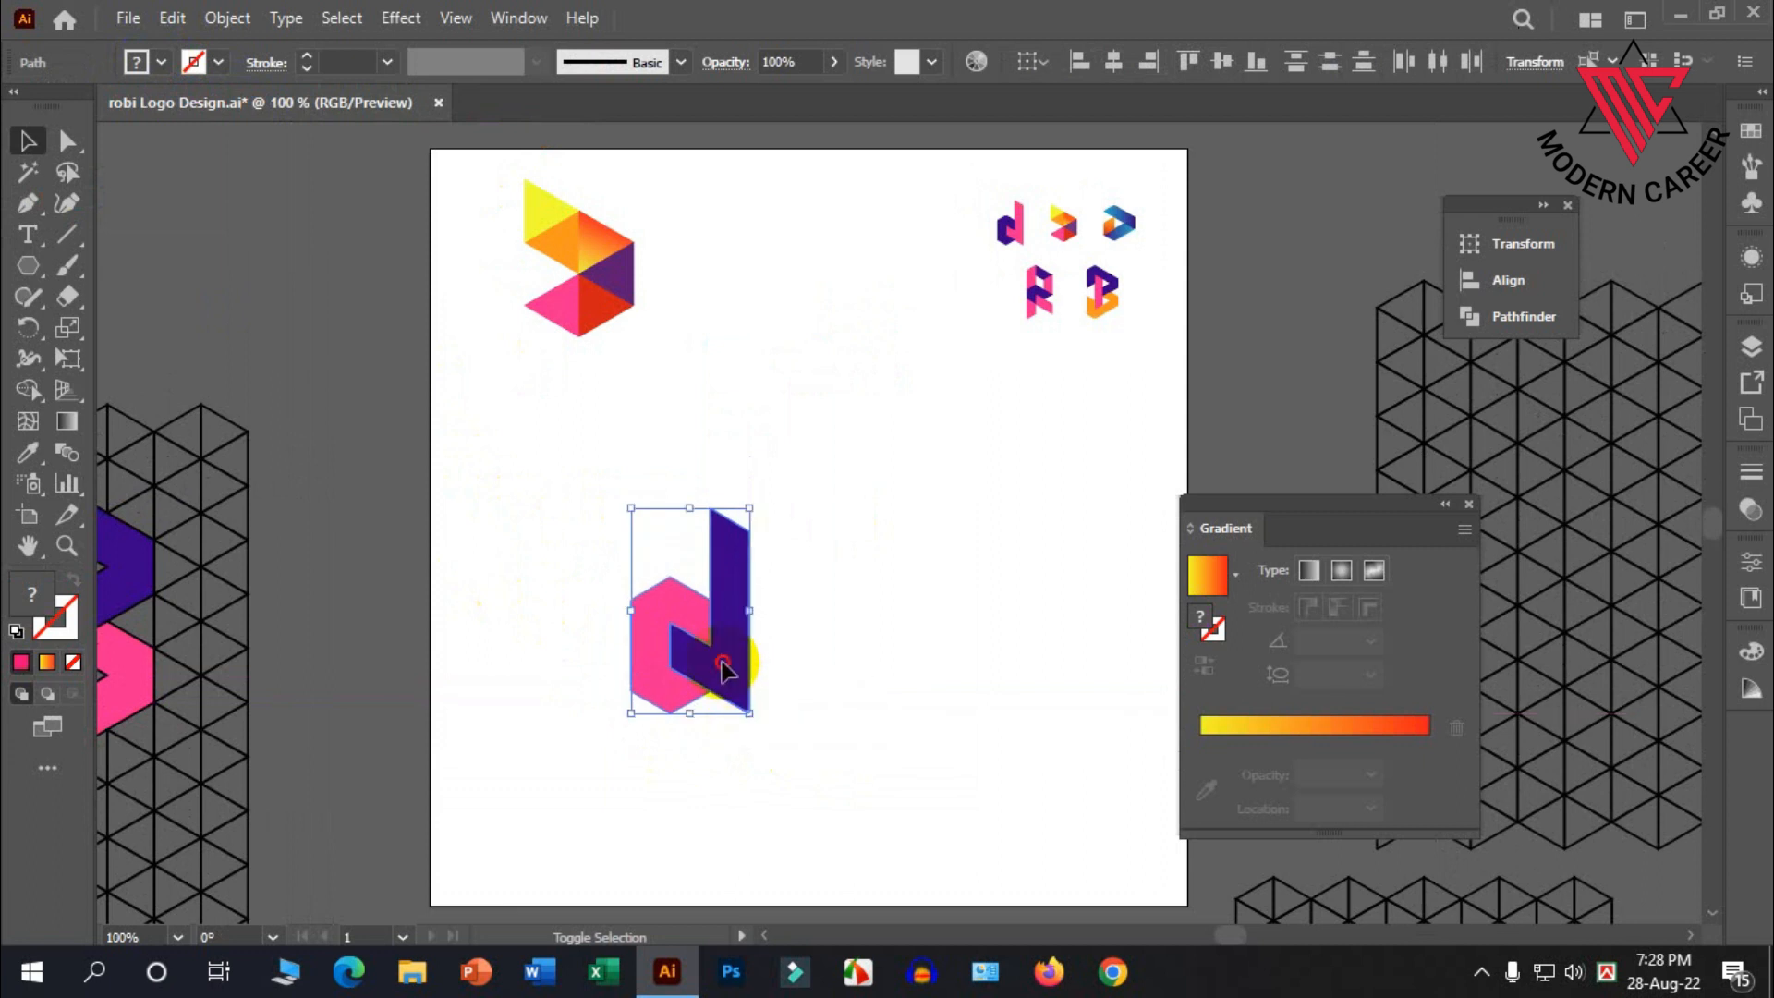
left_click(727, 663, "shift")
left_click(695, 628, "shift")
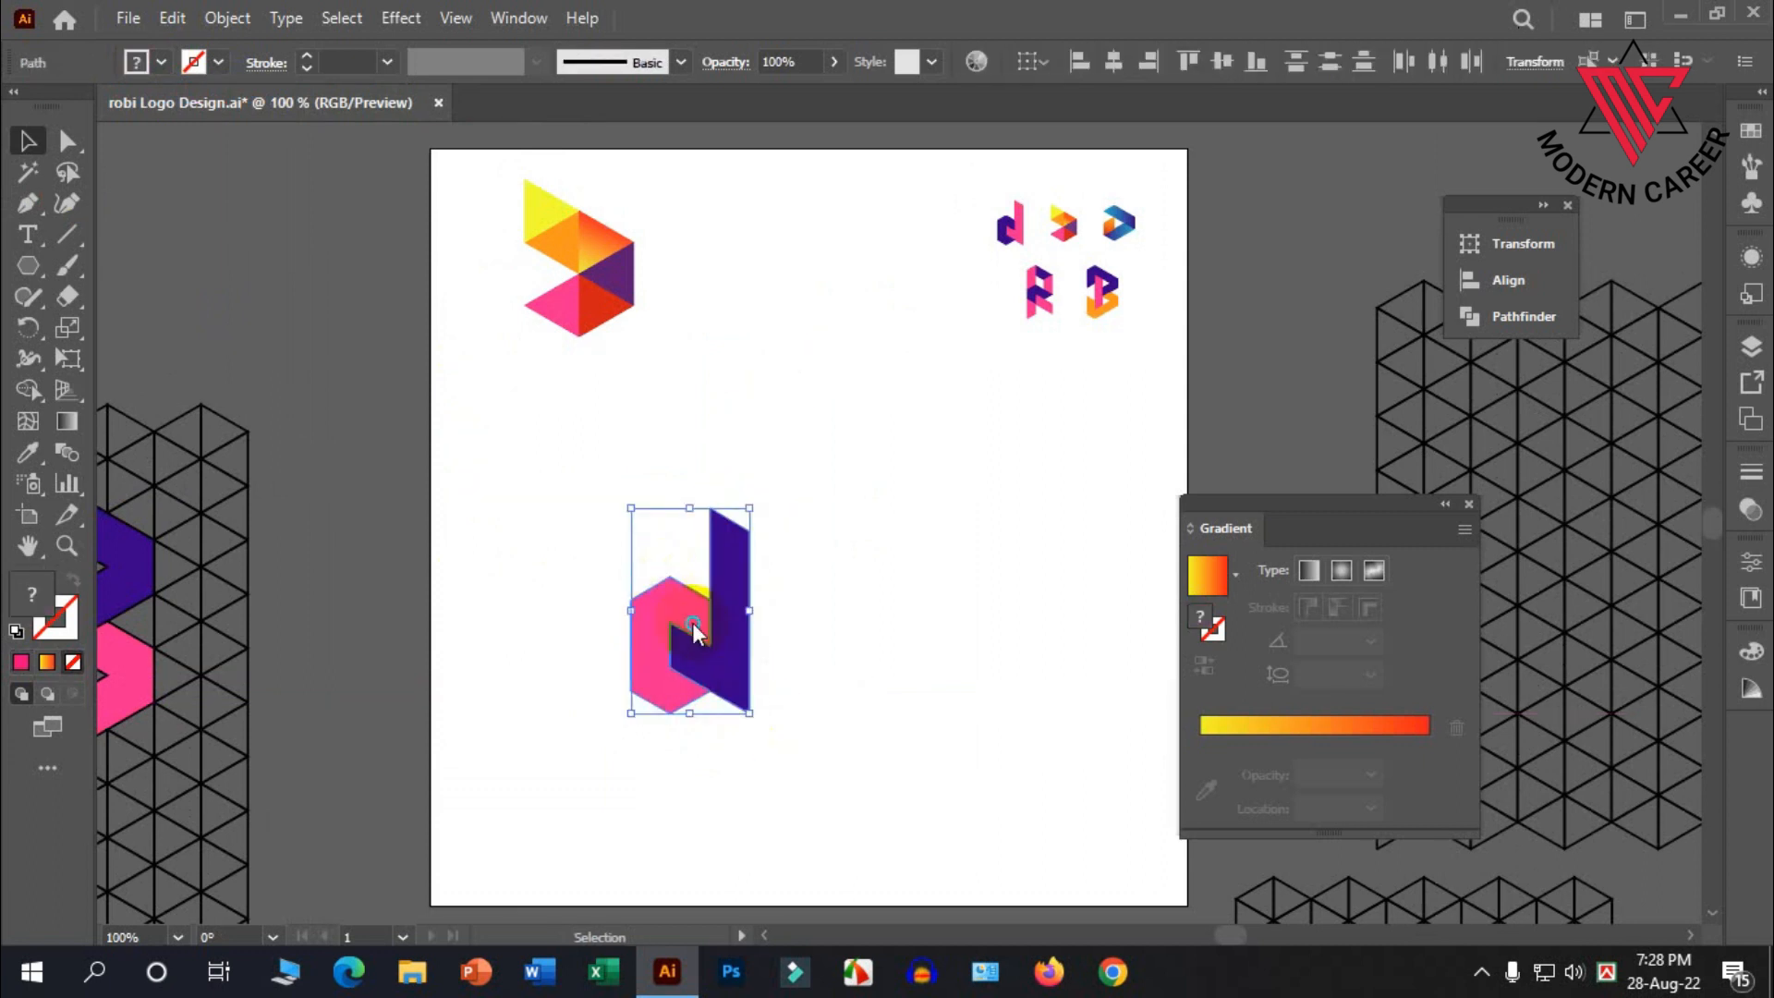
right_click(694, 631)
left_click(737, 246)
Place the letter d at the top of the artboard beside the triangle logo and scale it down to a similar height
left_click_drag(748, 571, 827, 348)
left_click_drag(838, 450, 792, 278)
left_click(696, 460)
key("ctrl+minus")
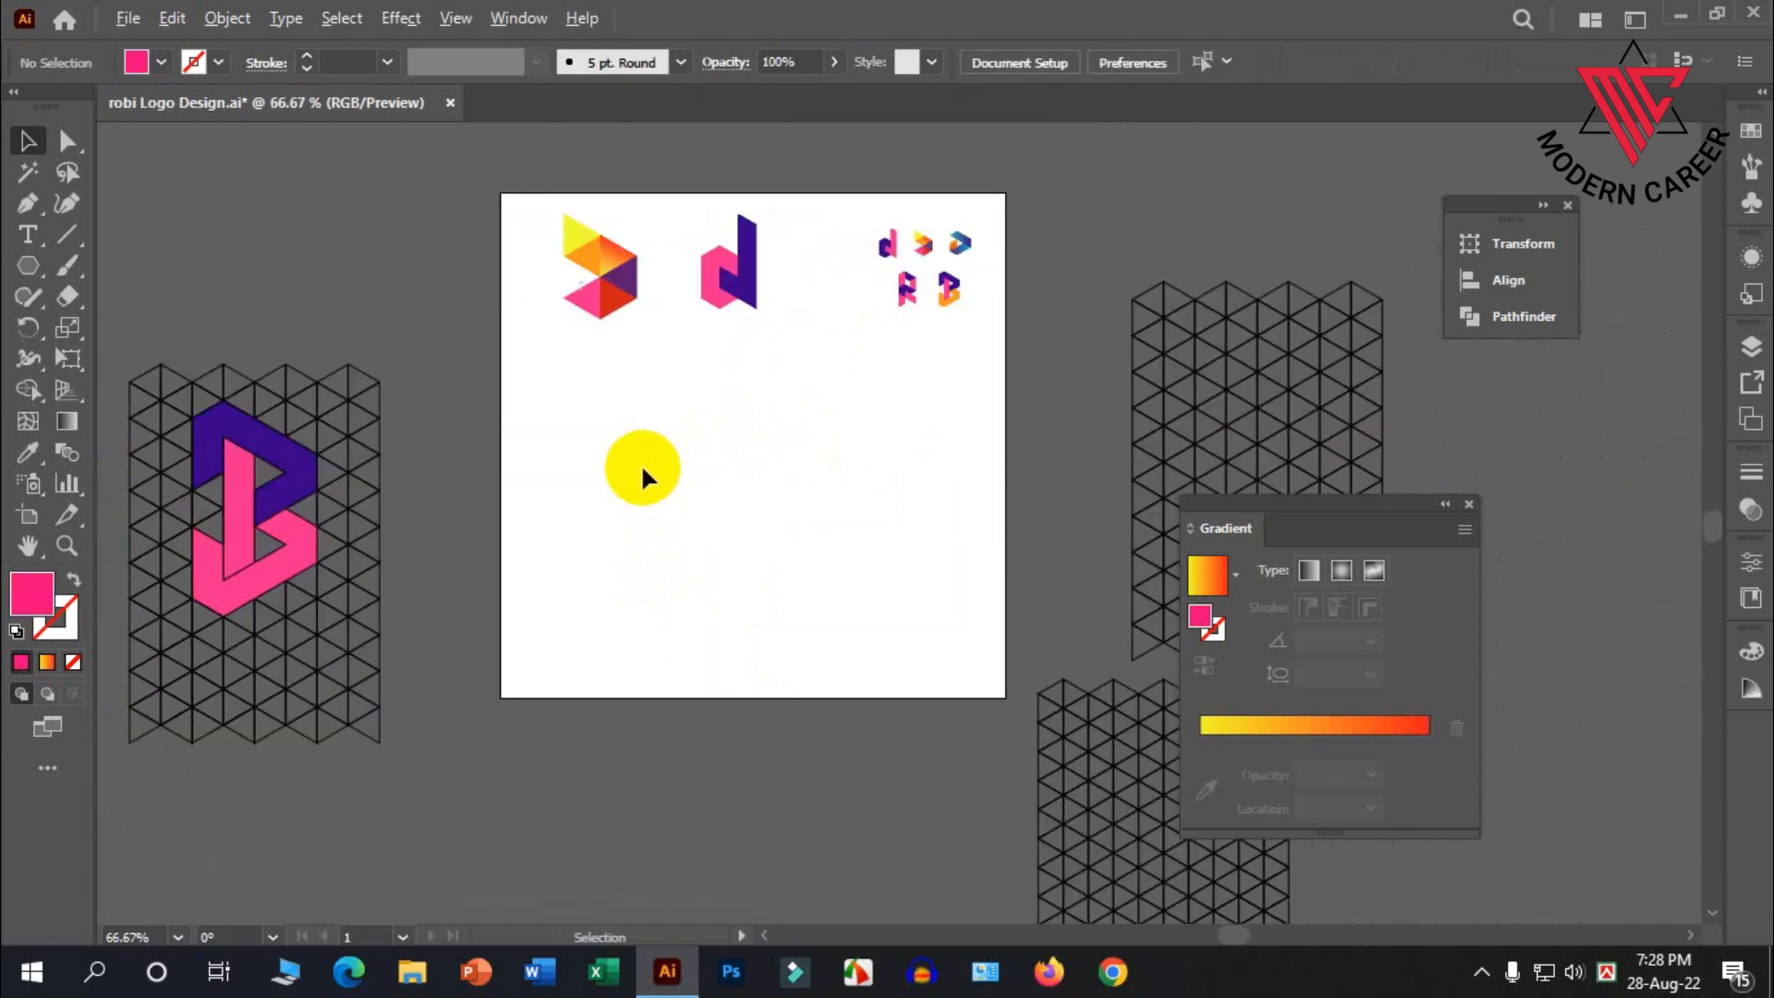
Check the blue and orange sample logo and place a copy of the finer triangle grid on the artboard below the finished logos
scroll(640, 463, "down", 1)
scroll(887, 298, "up", 4)
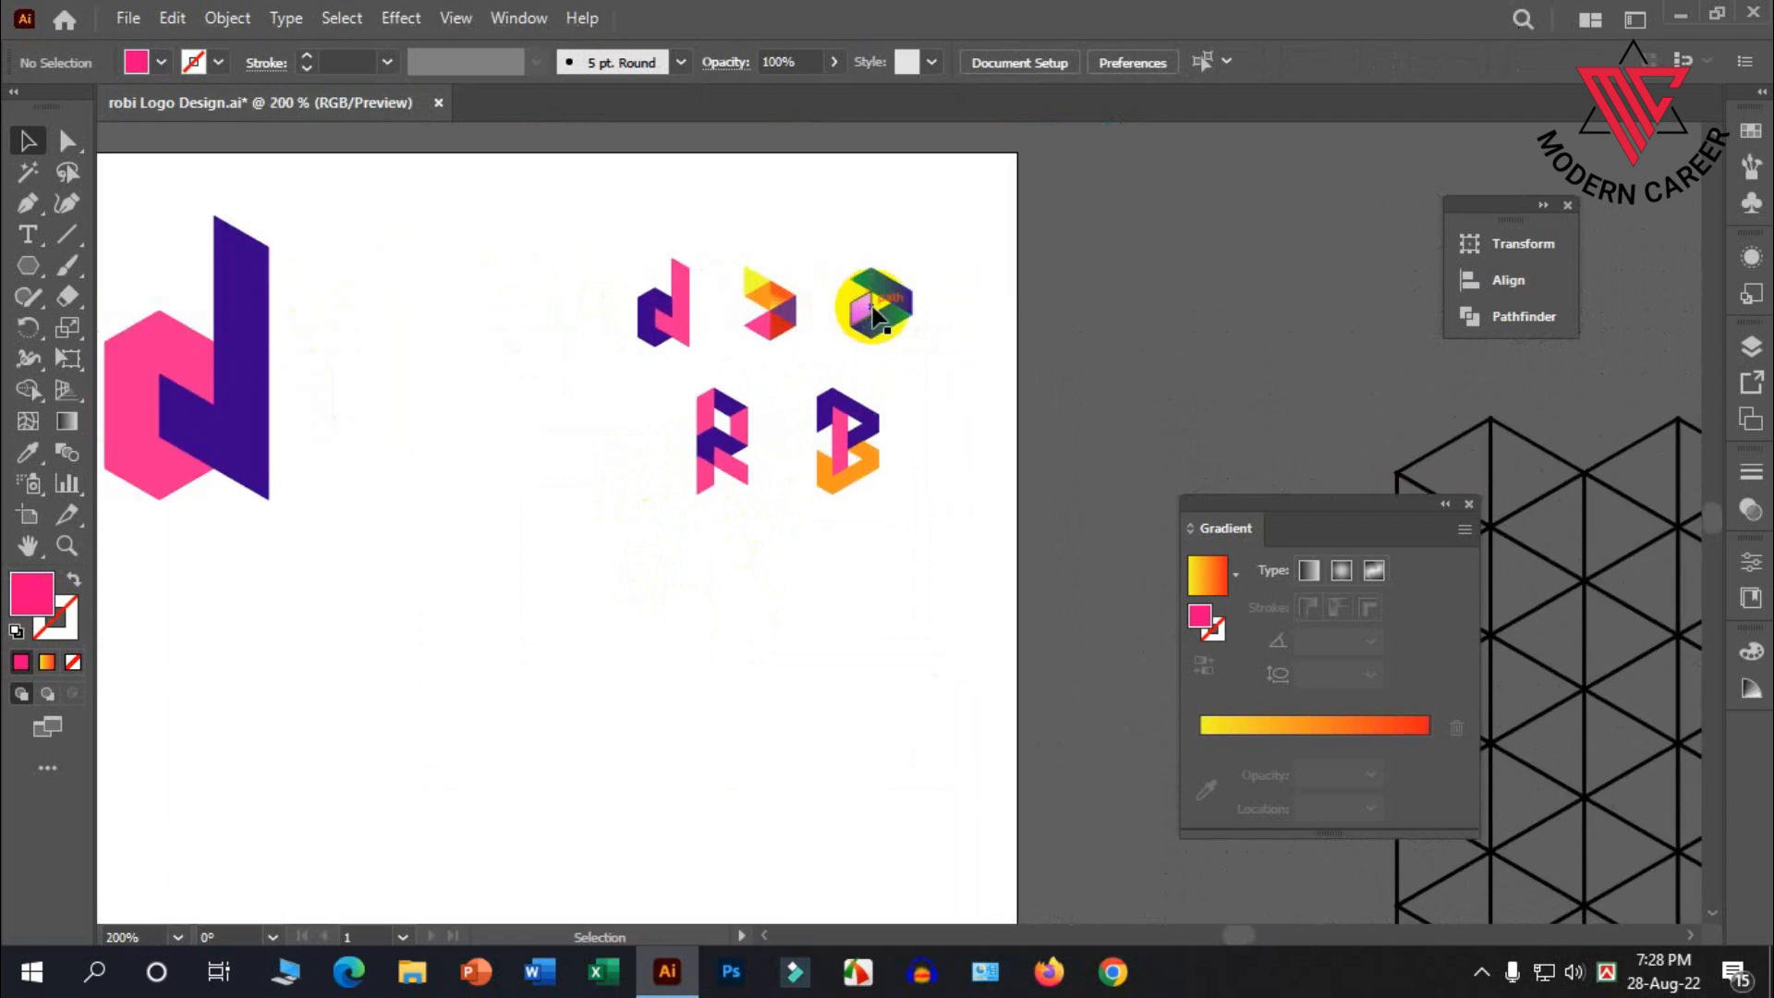
scroll(874, 314, "up", 3)
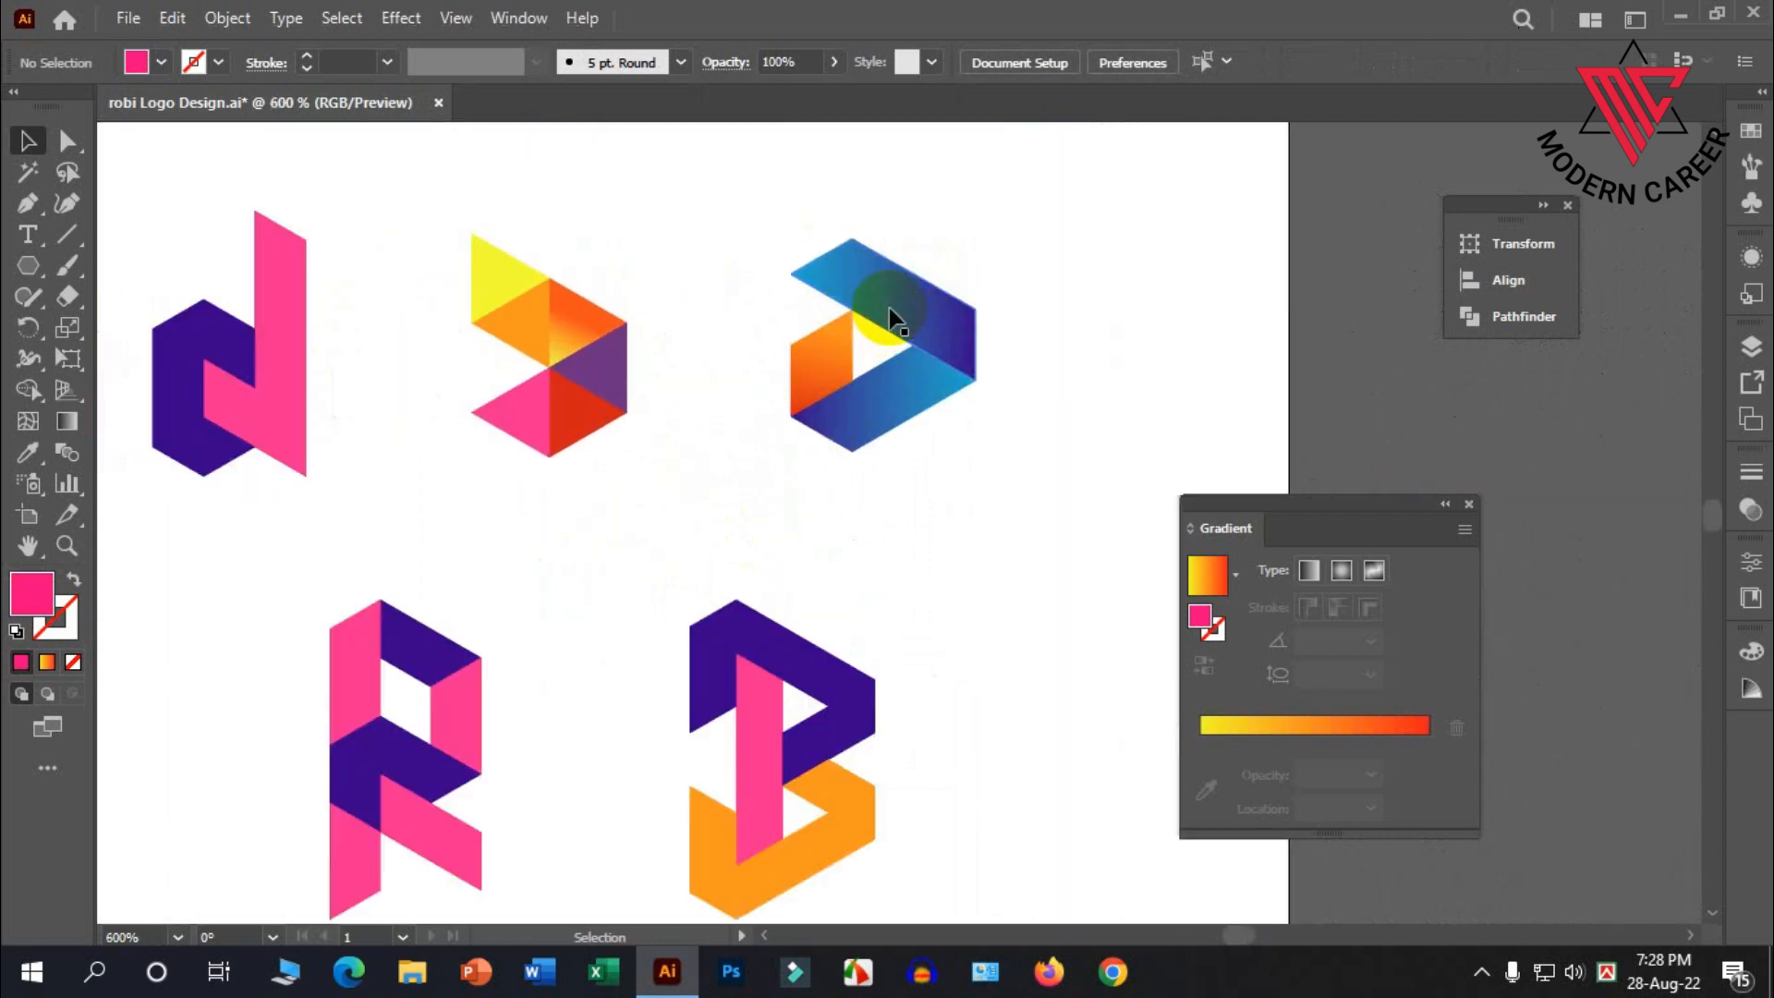
scroll(889, 307, "down", 2)
scroll(868, 341, "down", 6)
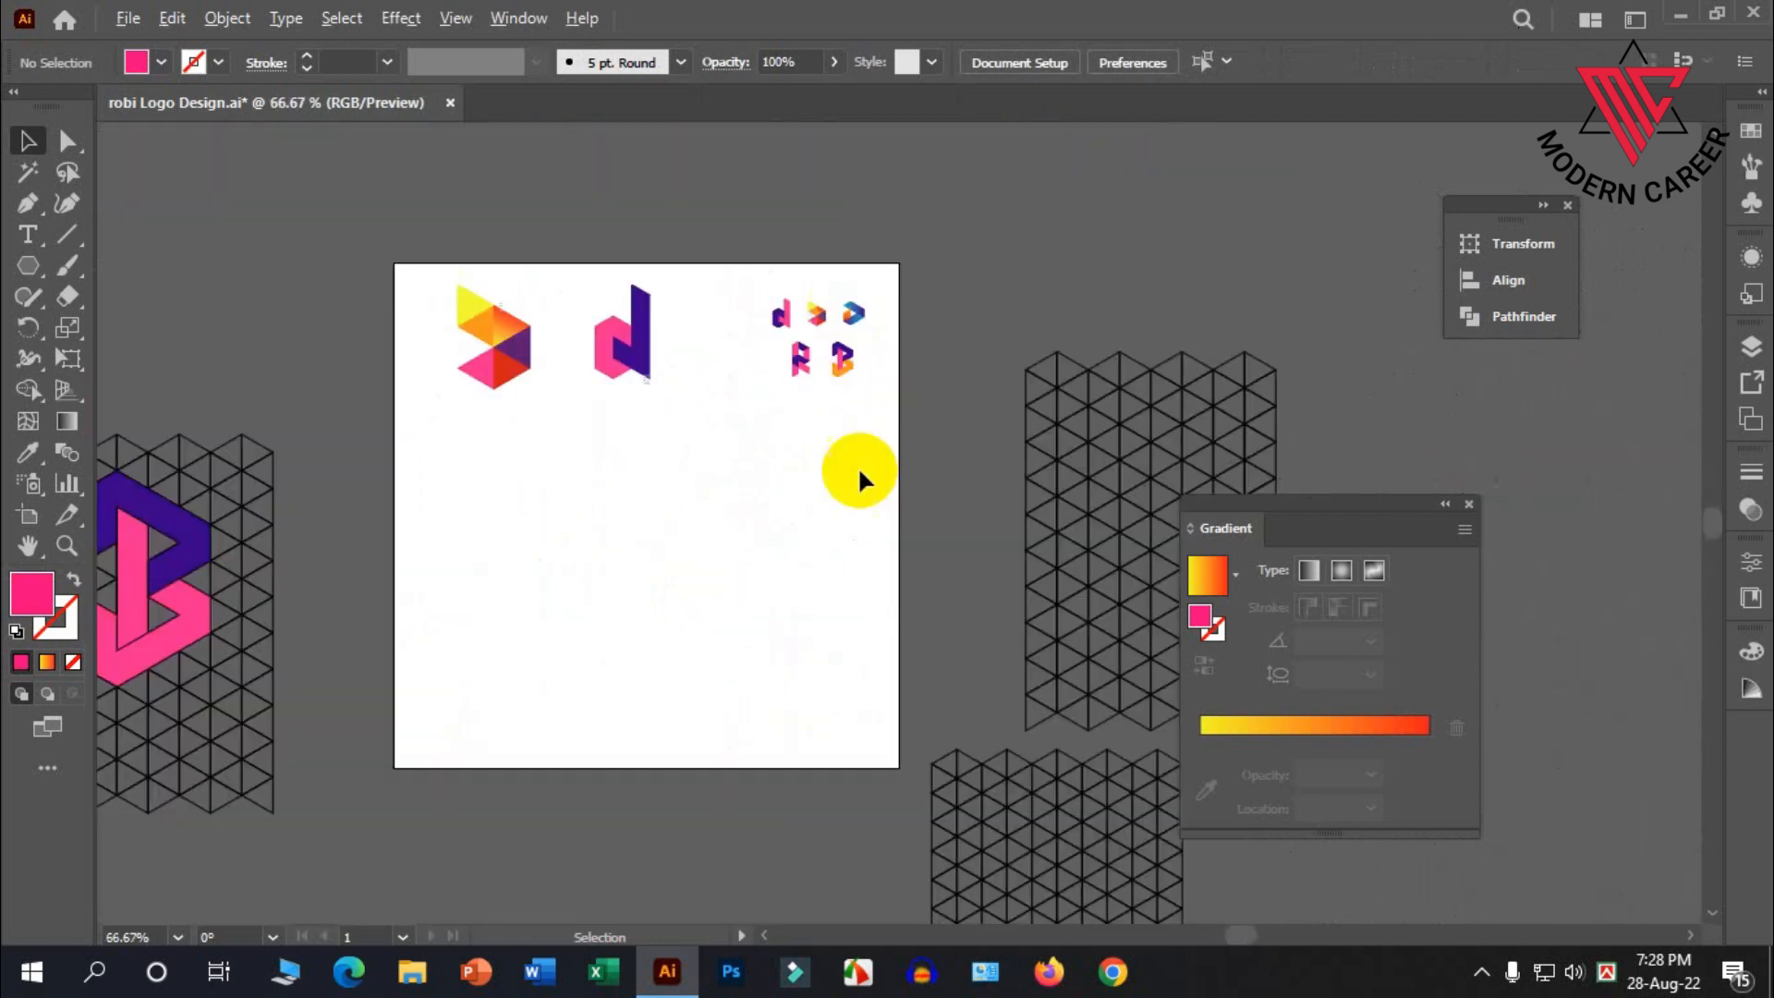
scroll(636, 540, "down", 2)
left_click(852, 710)
left_click_drag(858, 702, 677, 547)
scroll(551, 436, "up", 2)
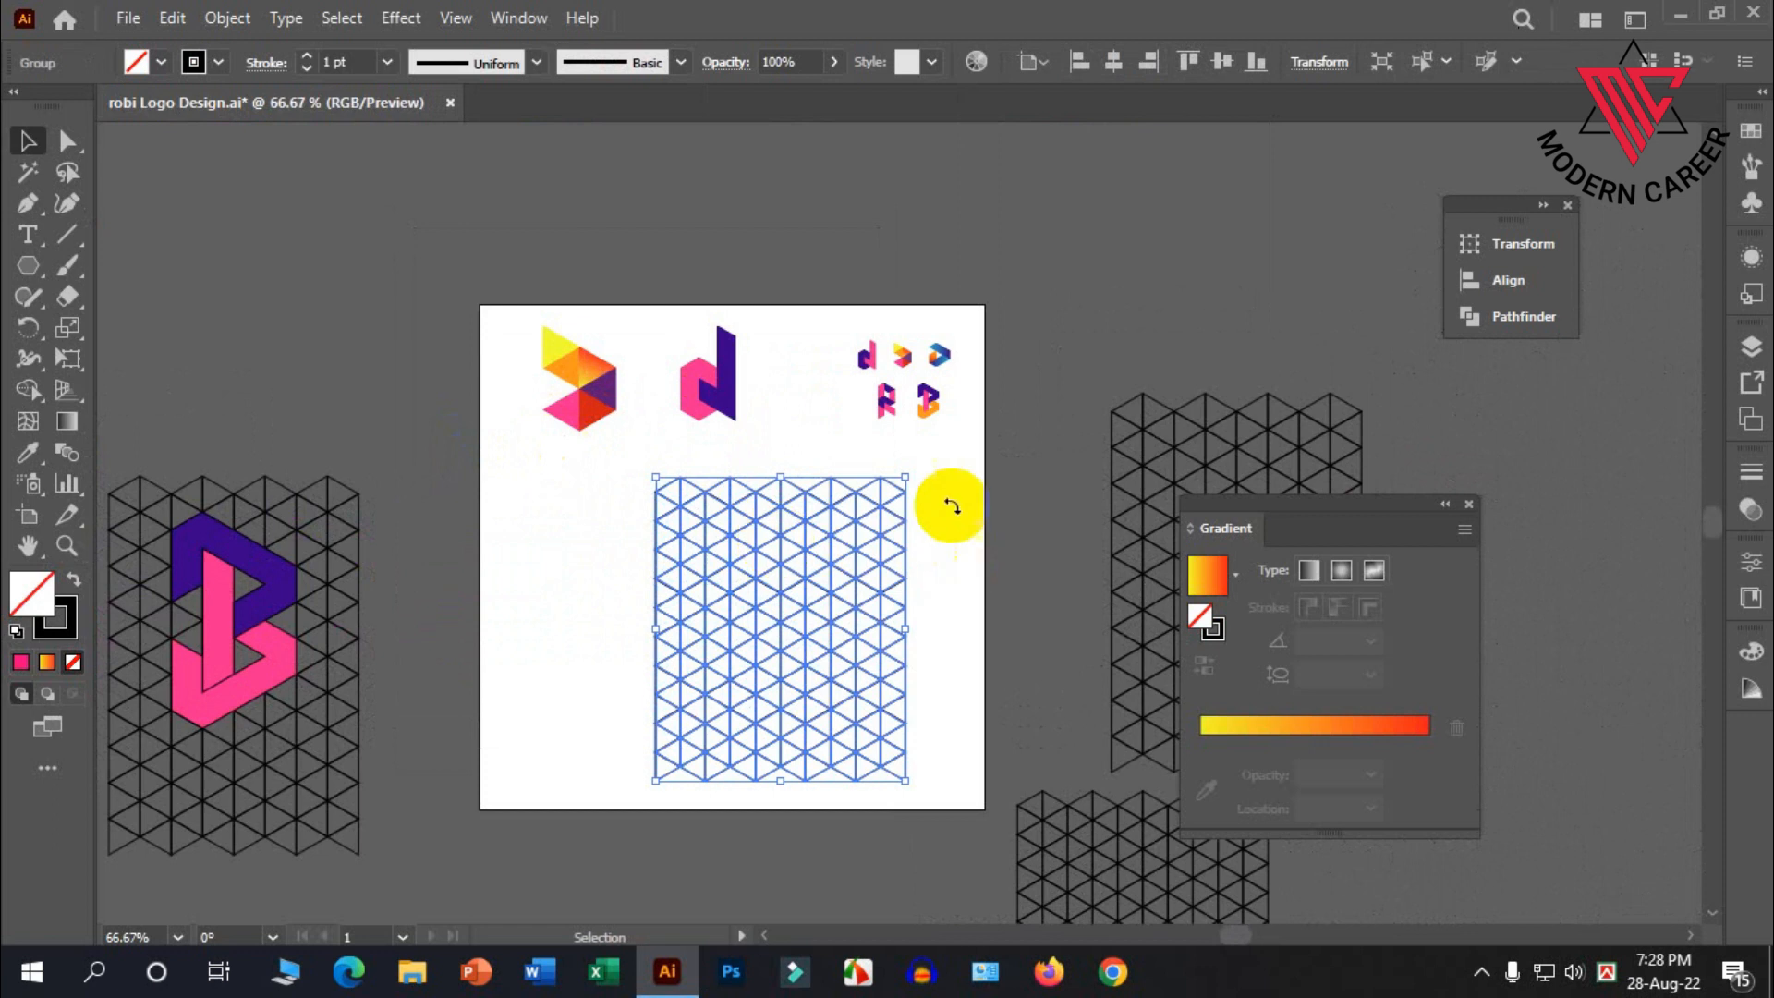
scroll(939, 414, "up", 1)
left_click_drag(727, 774, 700, 739)
Give the grid a black fill with no stroke and merge cells near its centre into an upright parallelogram with the Shape Builder tool
scroll(700, 659, "down", 1)
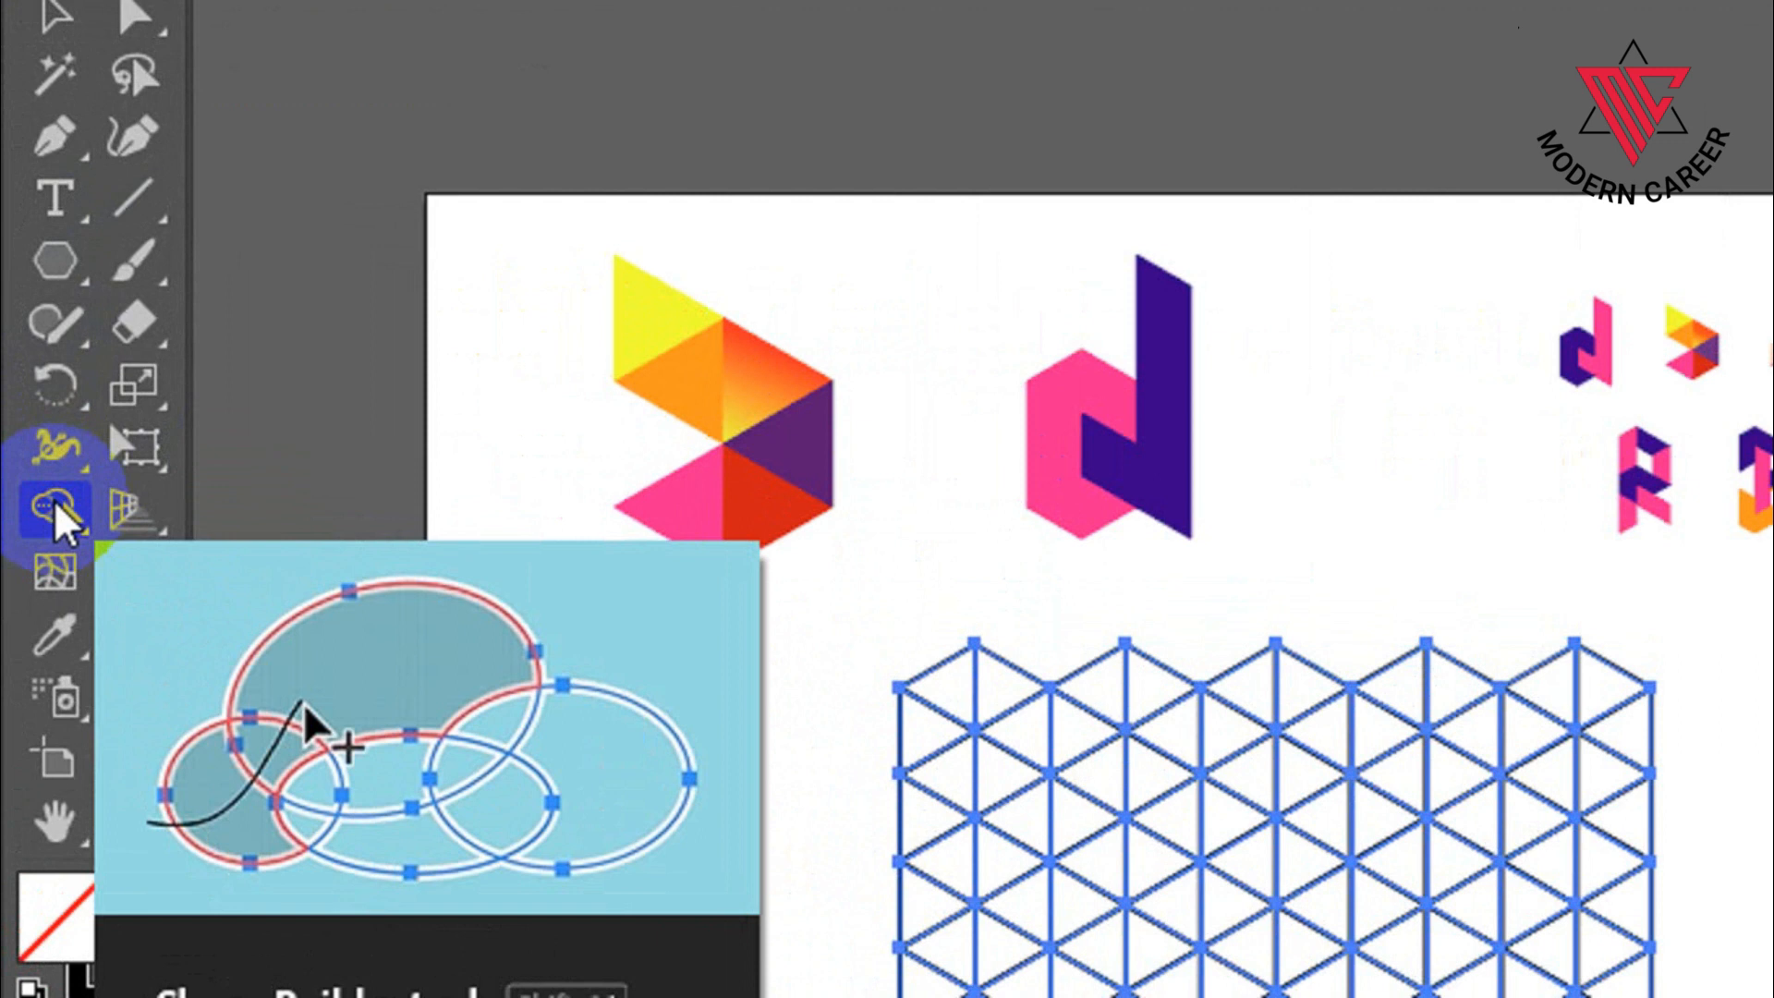
left_click(54, 504)
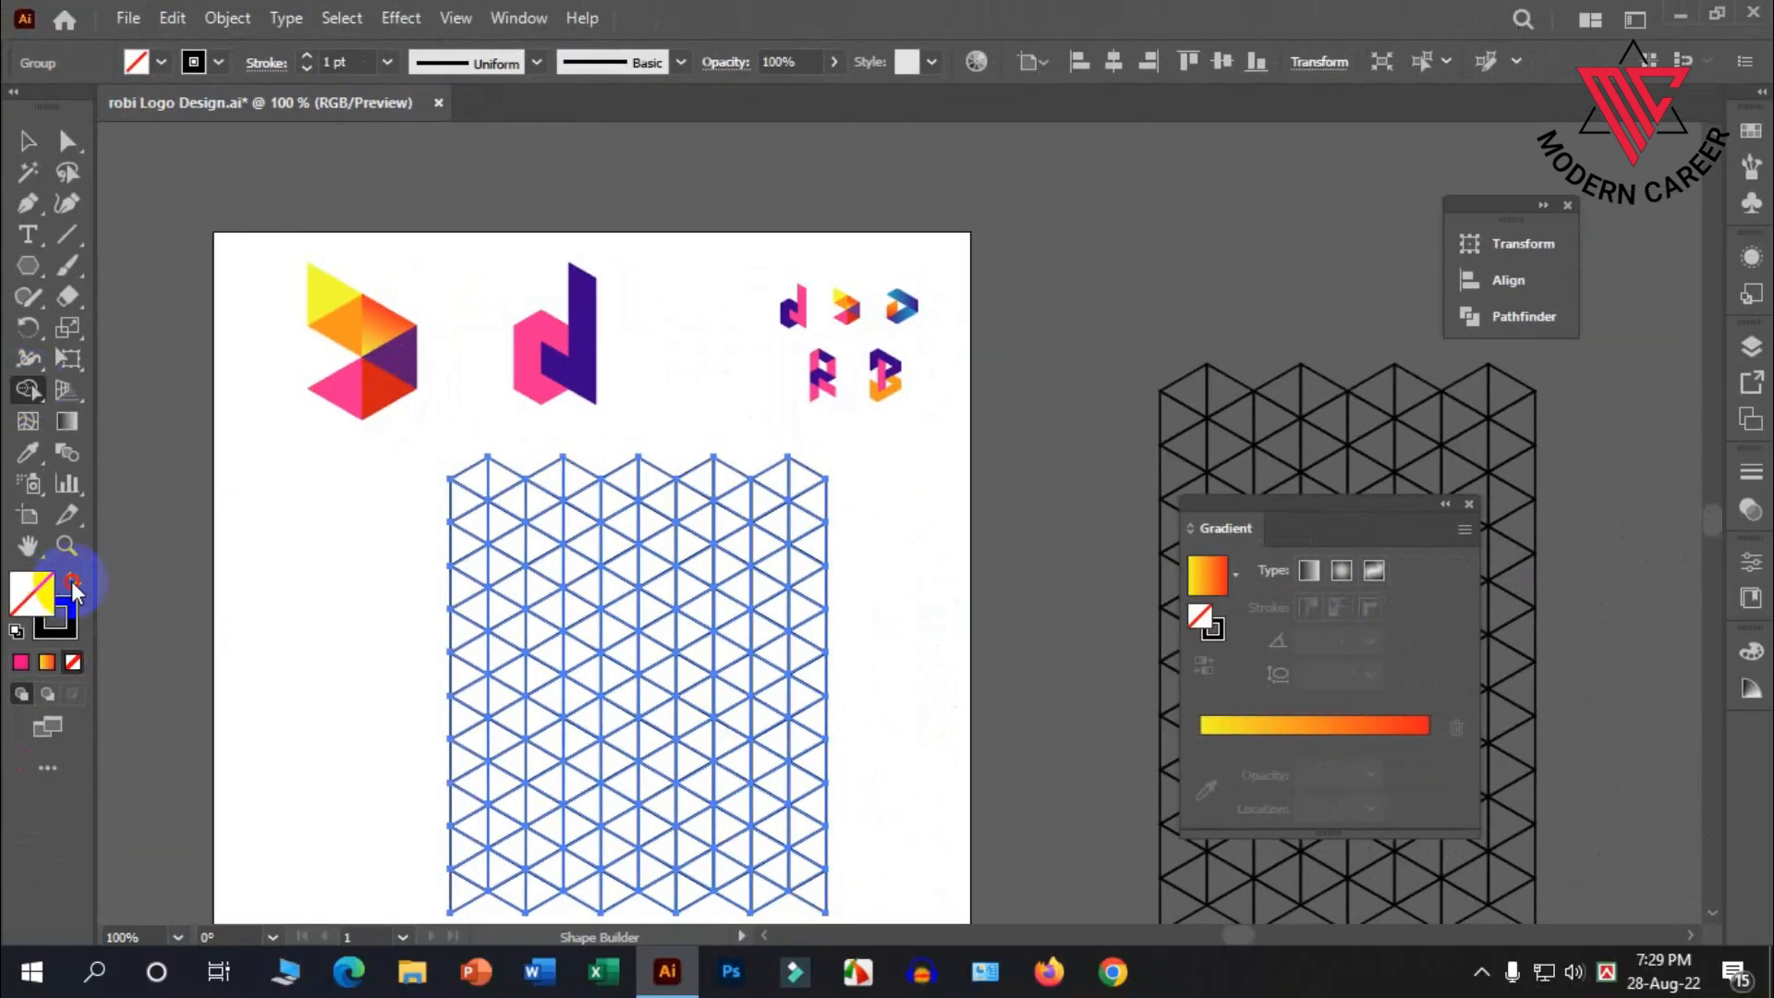
left_click(73, 581)
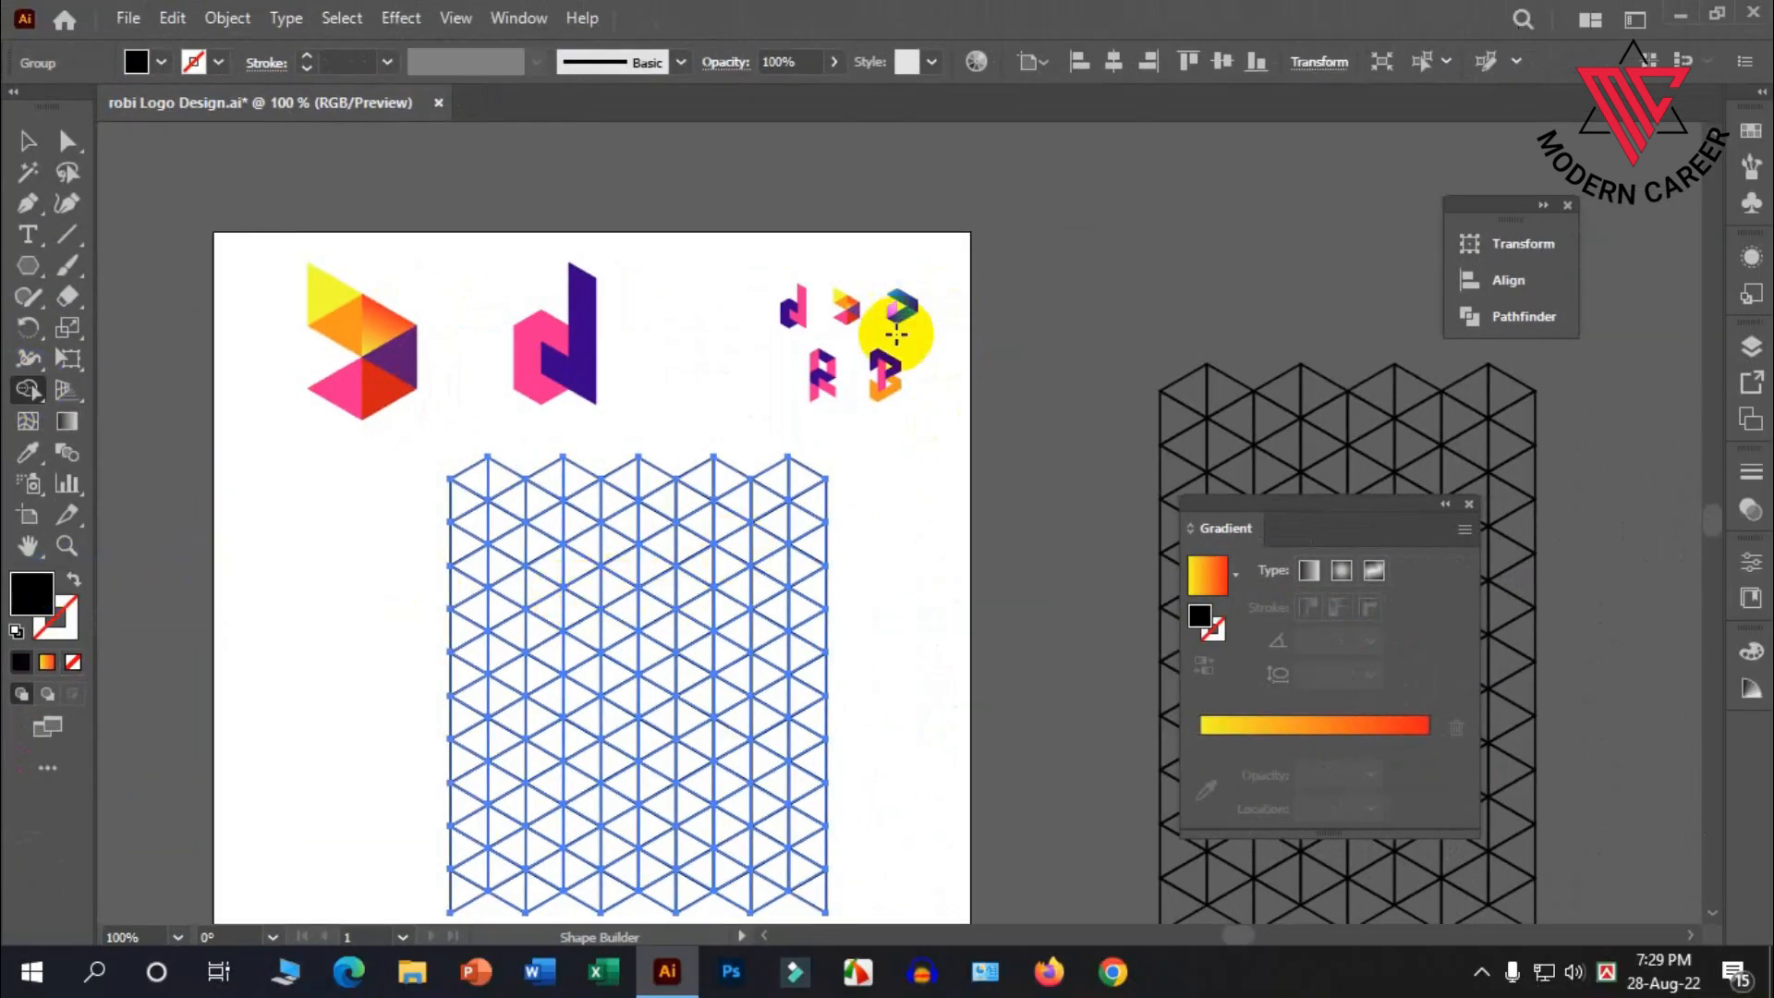
scroll(832, 415, "down", 1)
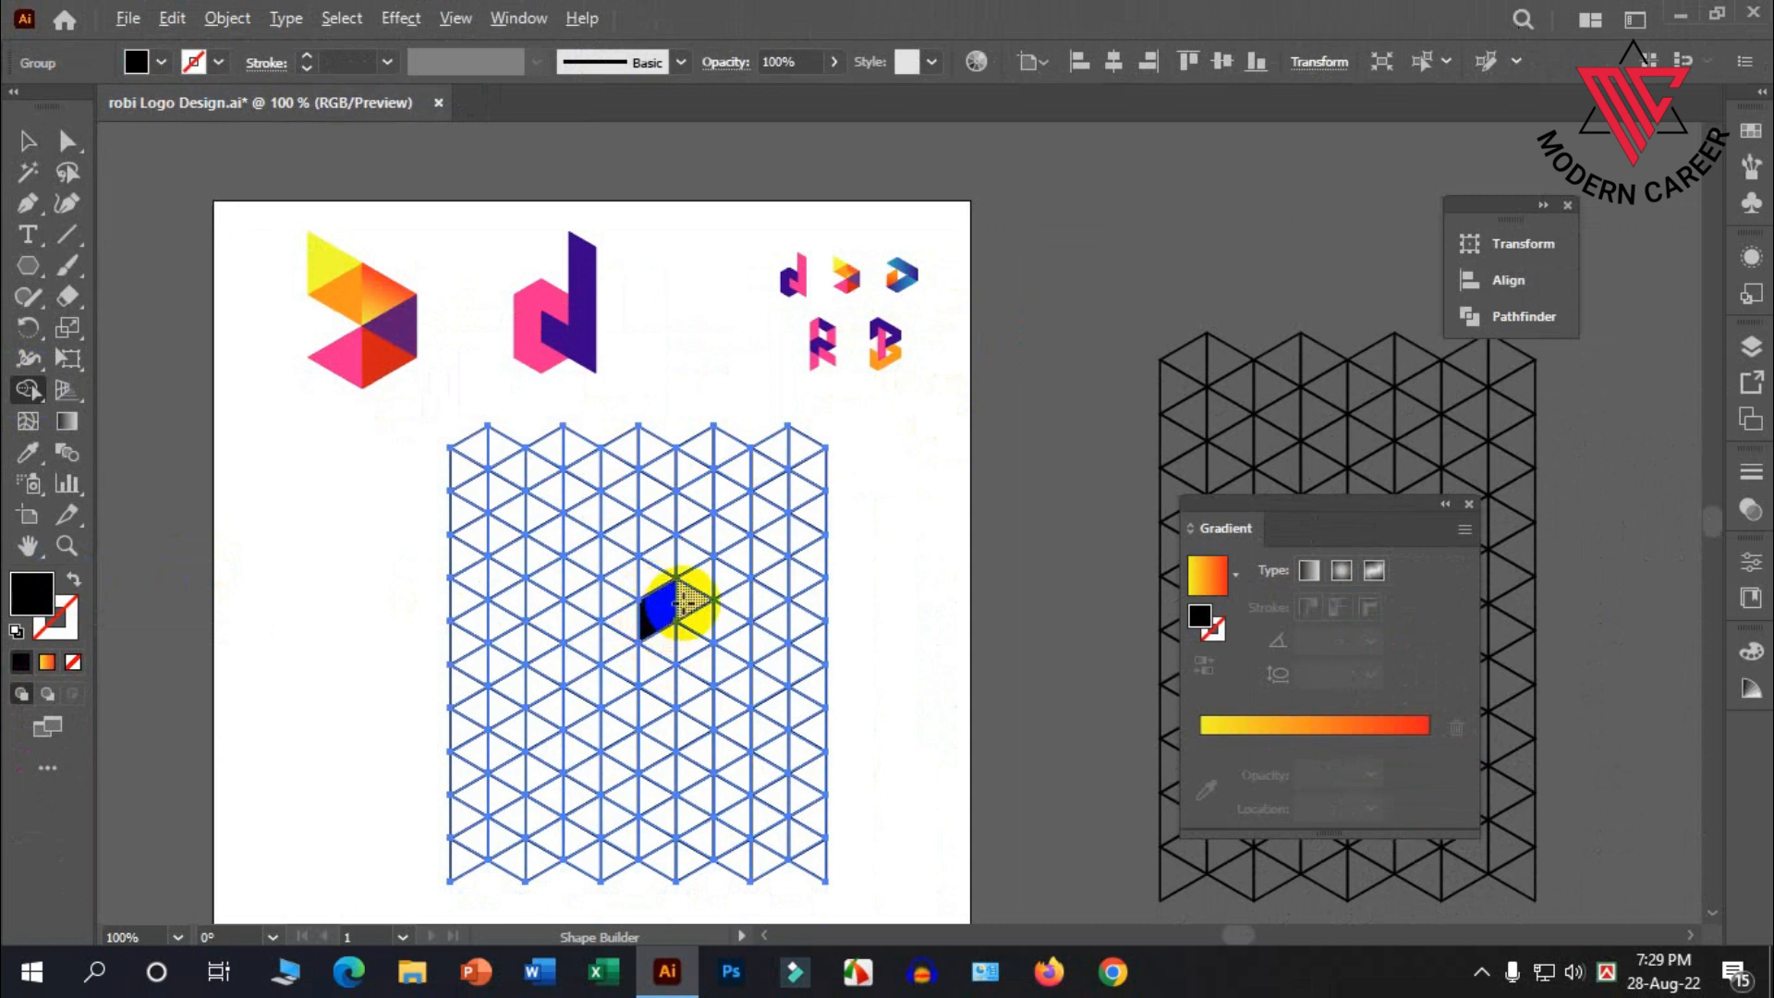
scroll(679, 601, "up", 2)
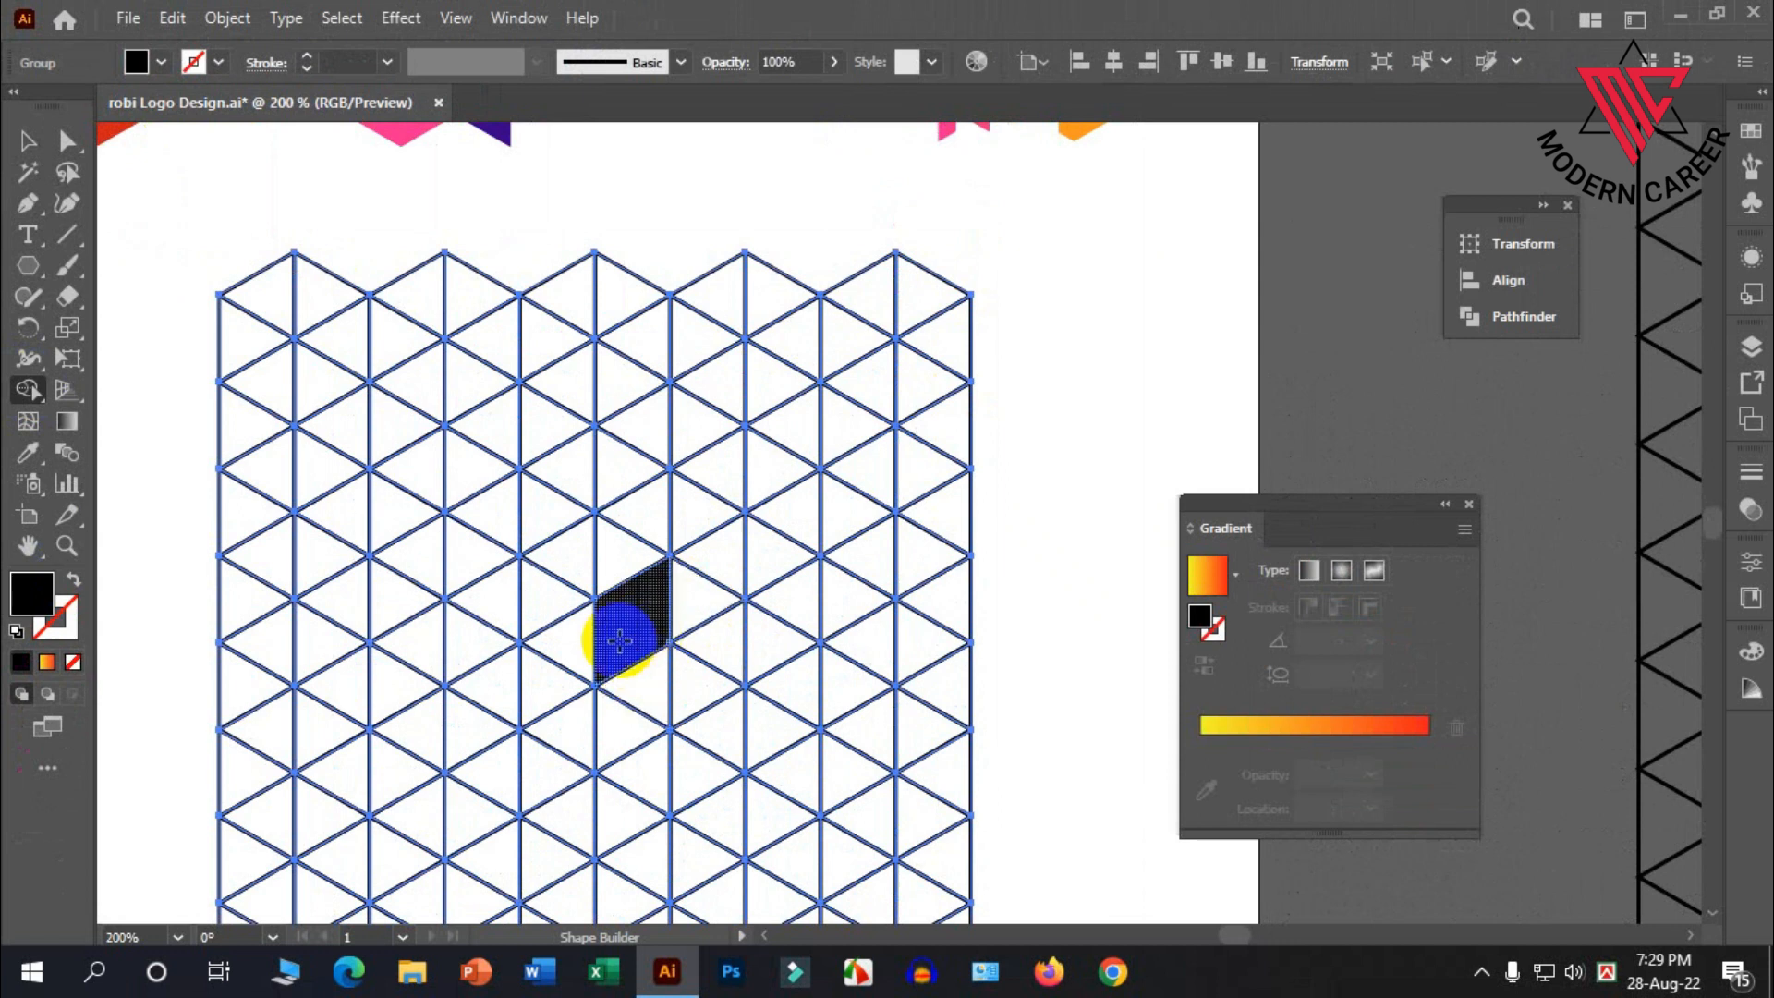
Merge grid cells into a lower band under the parallelogram and an upper band that bends down to meet it, like the sample
mouse_move(658, 690)
left_mouse_down()
mouse_move(712, 666)
mouse_move(669, 678)
mouse_move(780, 642)
mouse_move(765, 642)
mouse_move(798, 609)
mouse_move(693, 516)
left_mouse_up()
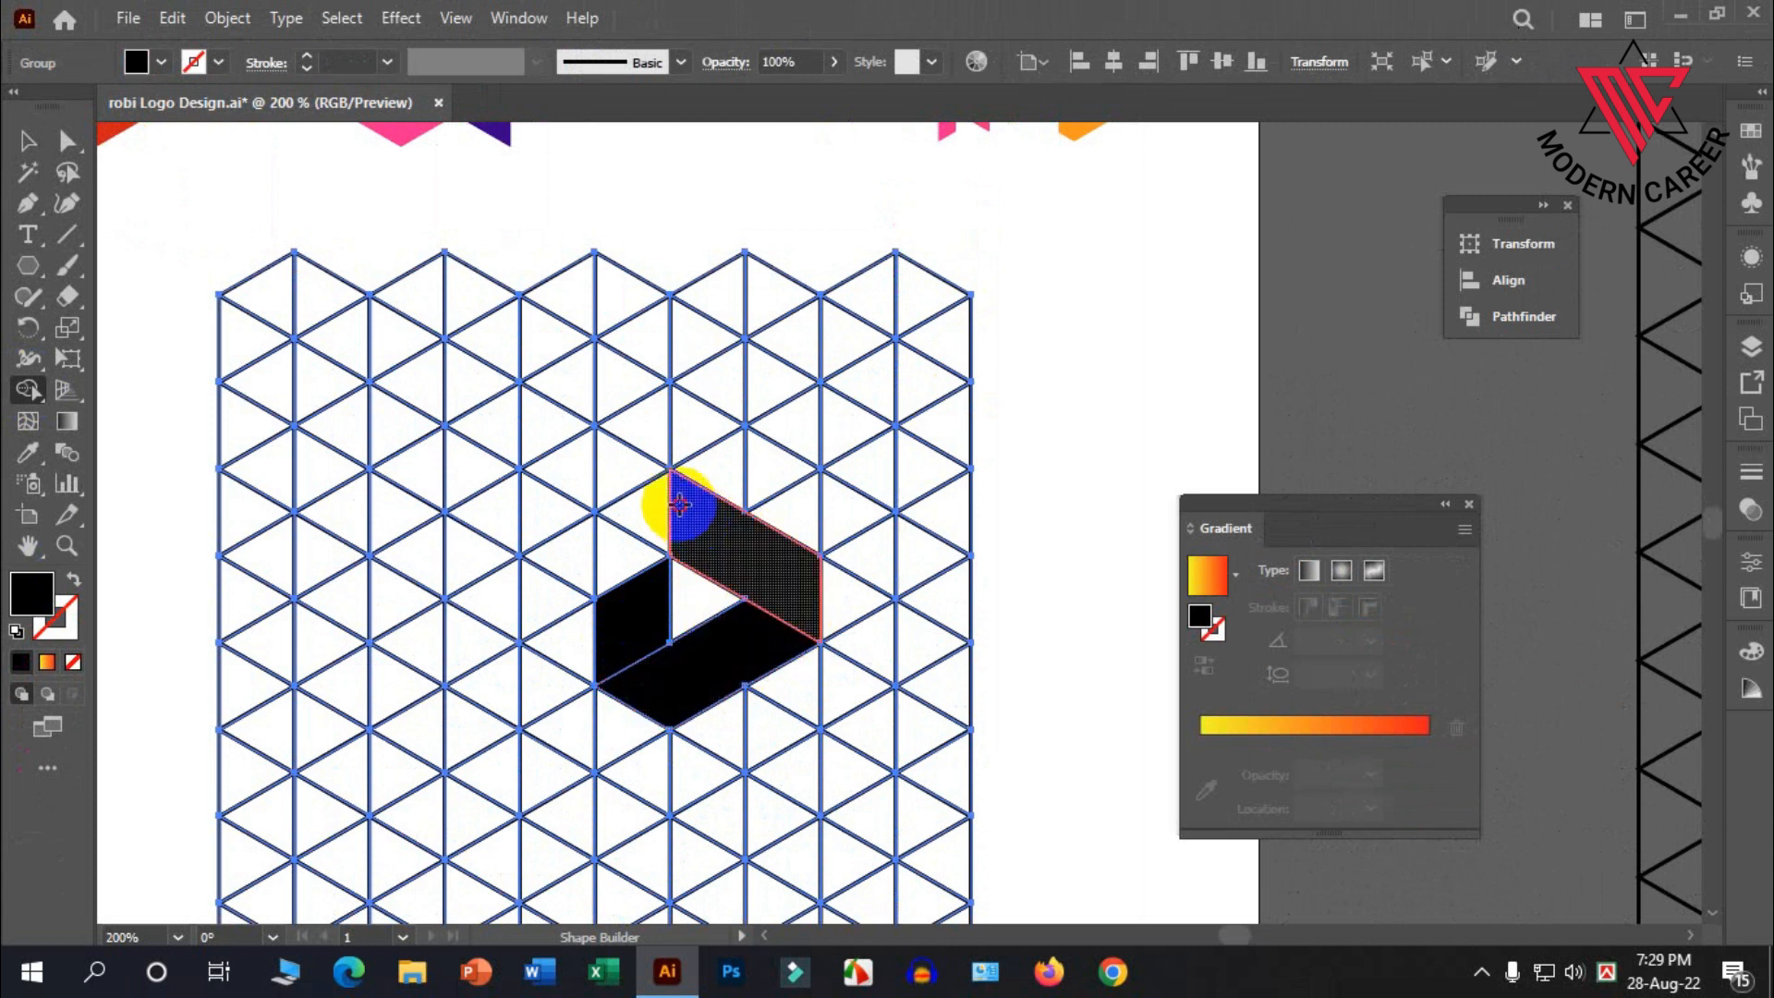
mouse_move(670, 486)
left_mouse_down()
mouse_move(634, 456)
mouse_move(641, 475)
left_mouse_up()
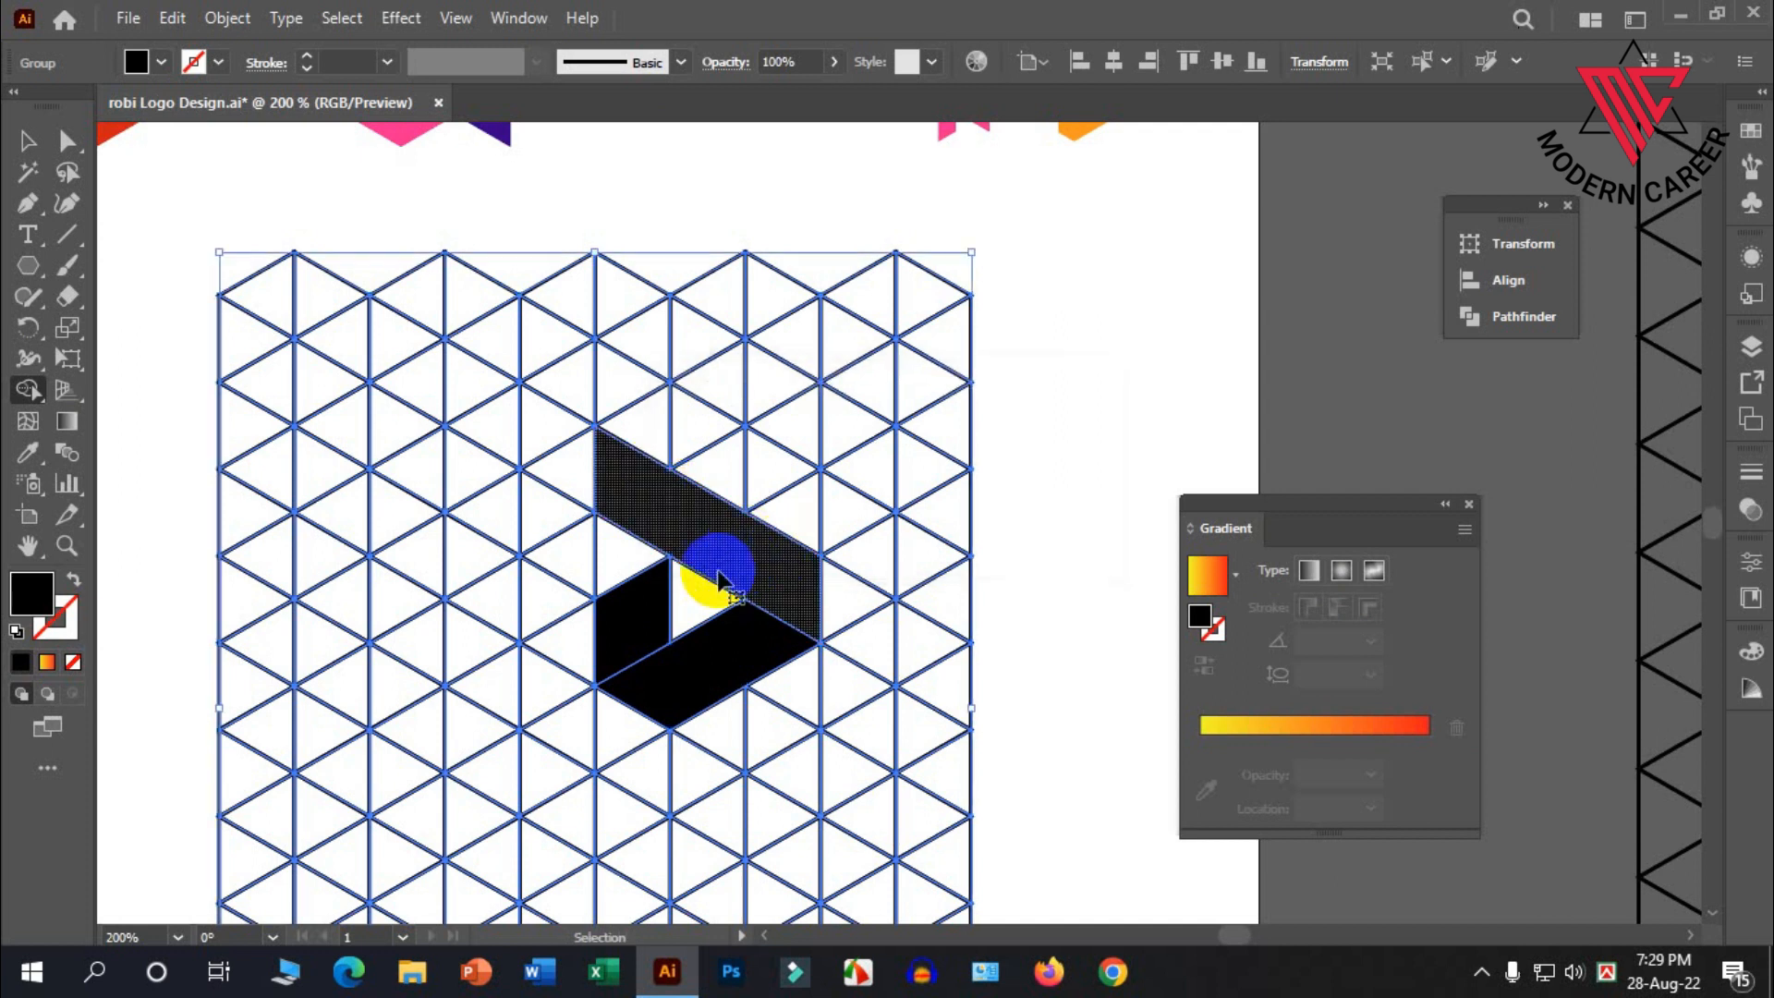
key("ctrl+z")
left_click_drag(700, 533, 656, 507)
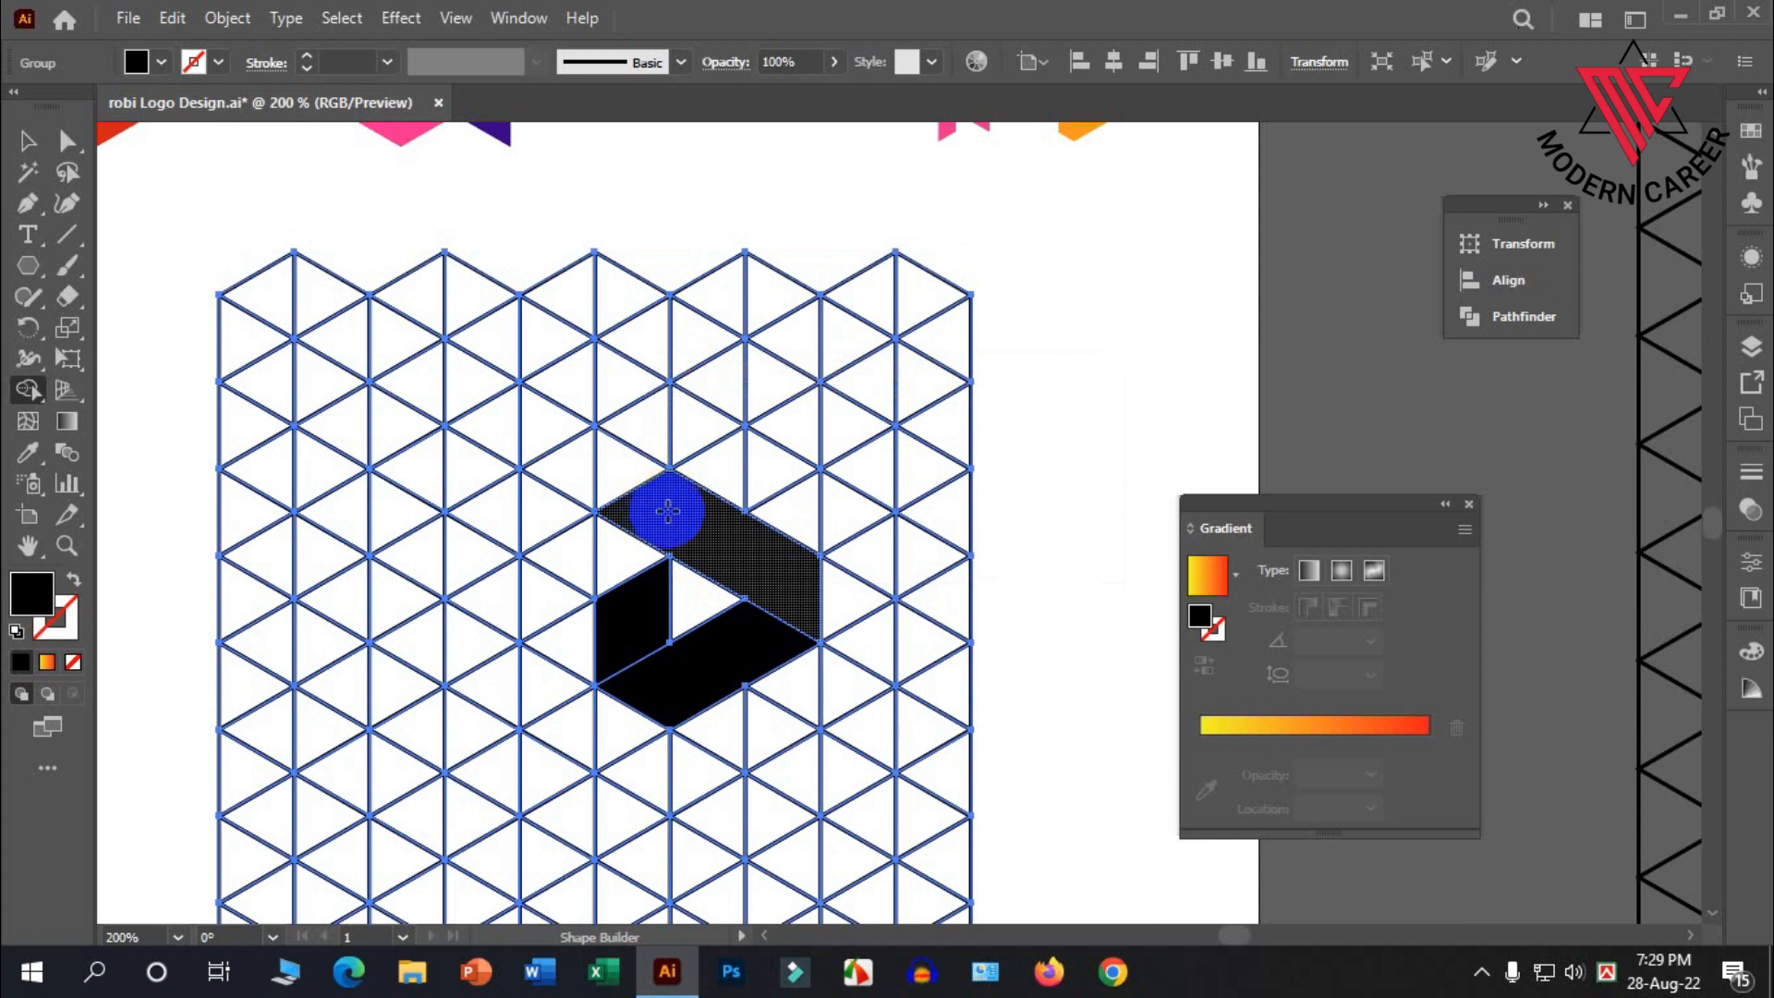
scroll(668, 507, "down", 3)
scroll(669, 504, "down", 2)
scroll(707, 524, "up", 1)
scroll(708, 524, "up", 1)
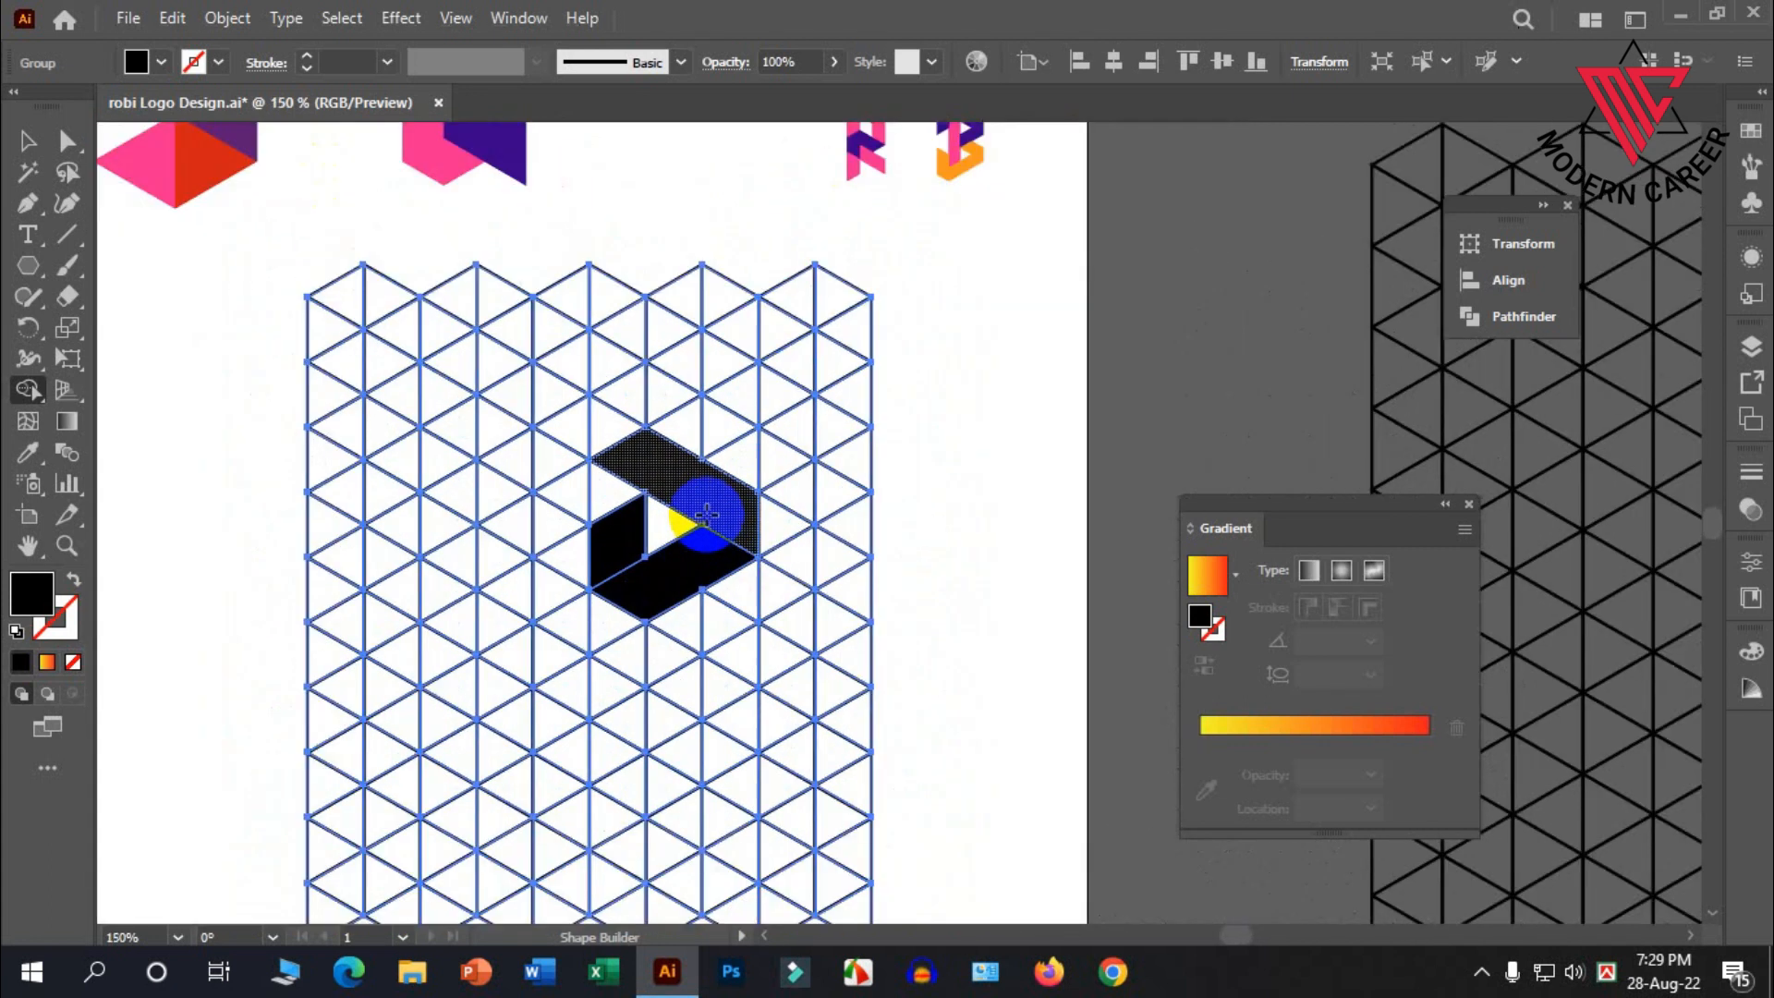
scroll(702, 517, "up", 1)
left_click(656, 487)
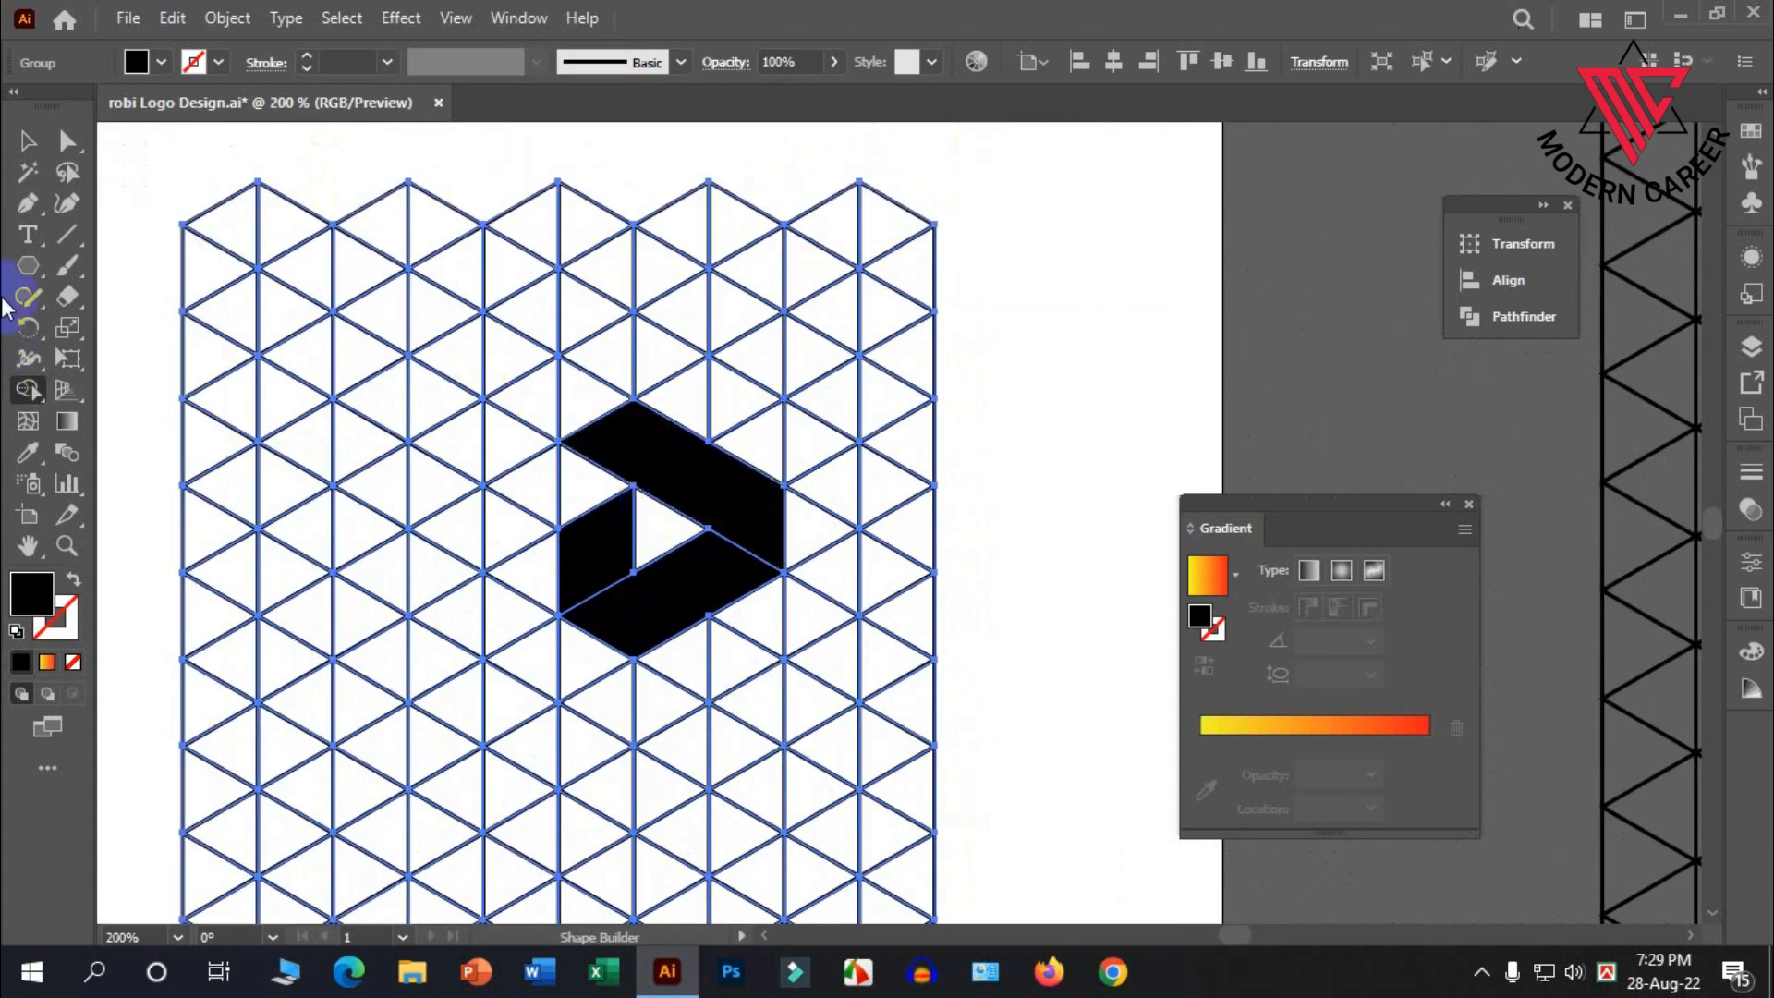
Ungroup the triangle grid and its merged black shapes down to separate paths
left_click(28, 145)
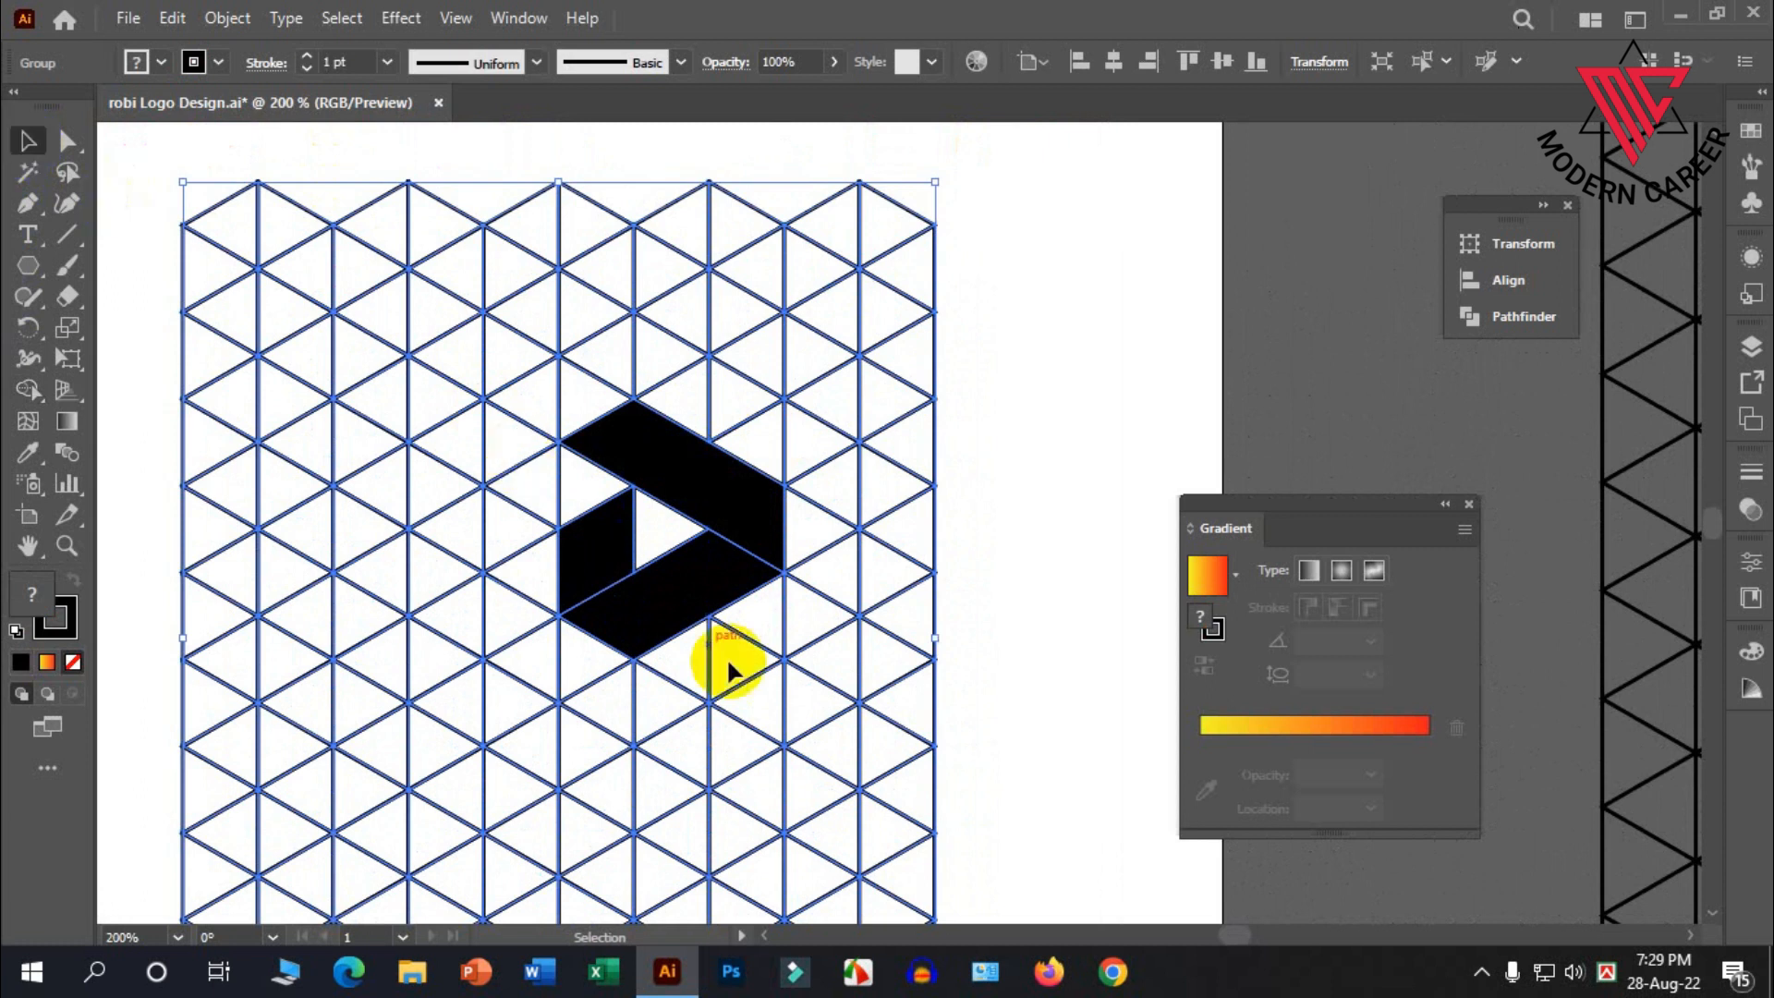
right_click(691, 467)
left_click(759, 682)
right_click(754, 593)
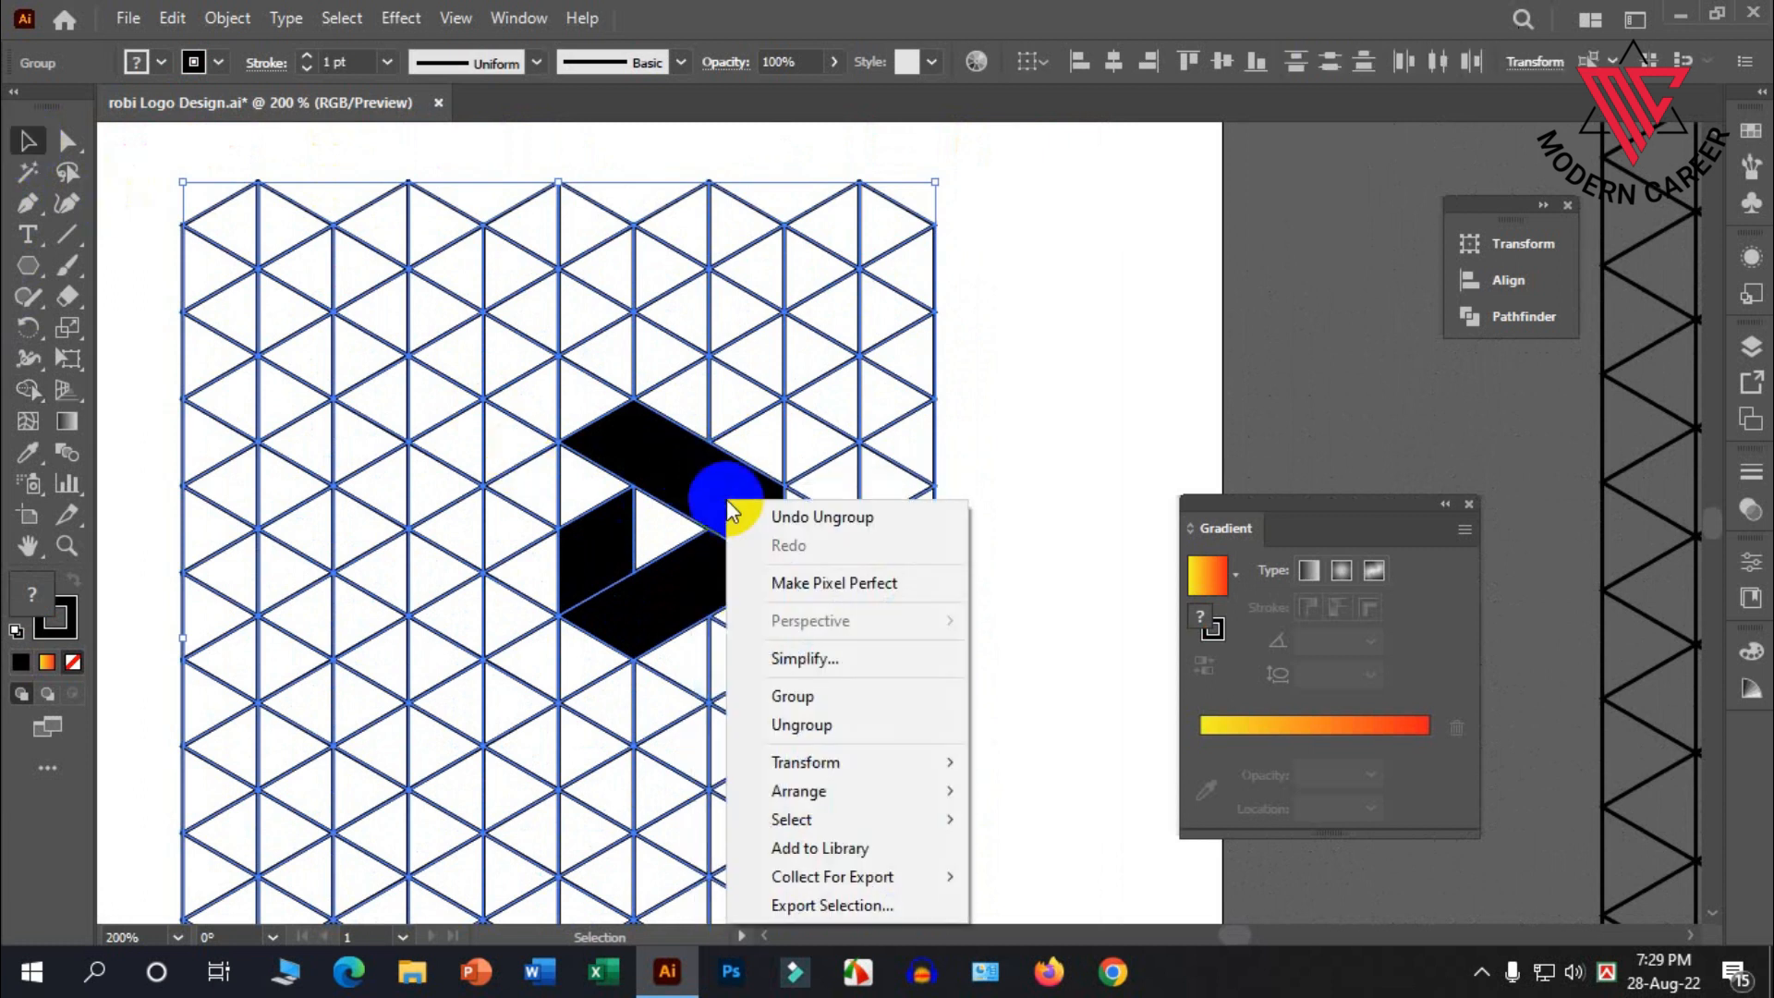
left_click(795, 730)
right_click(697, 629)
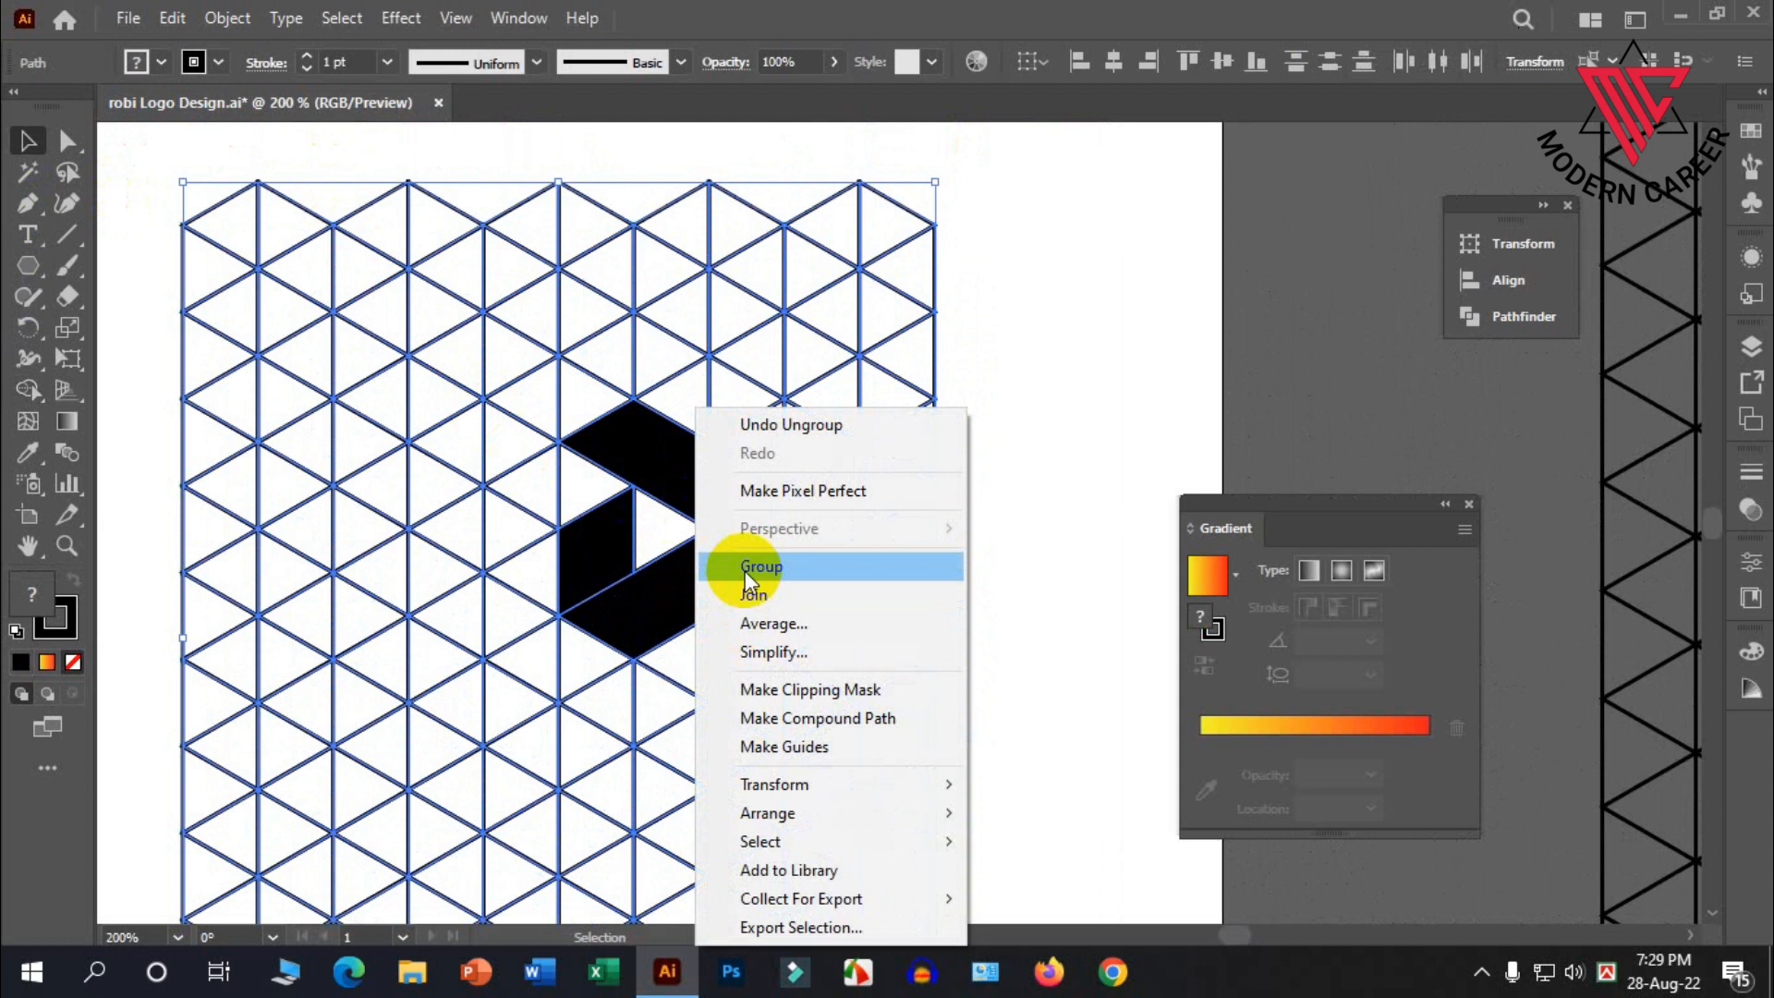
left_click(1013, 433)
Move the black parallelogram and both black bands together out of the grid to the blank area under the triangle logo
left_click(709, 502)
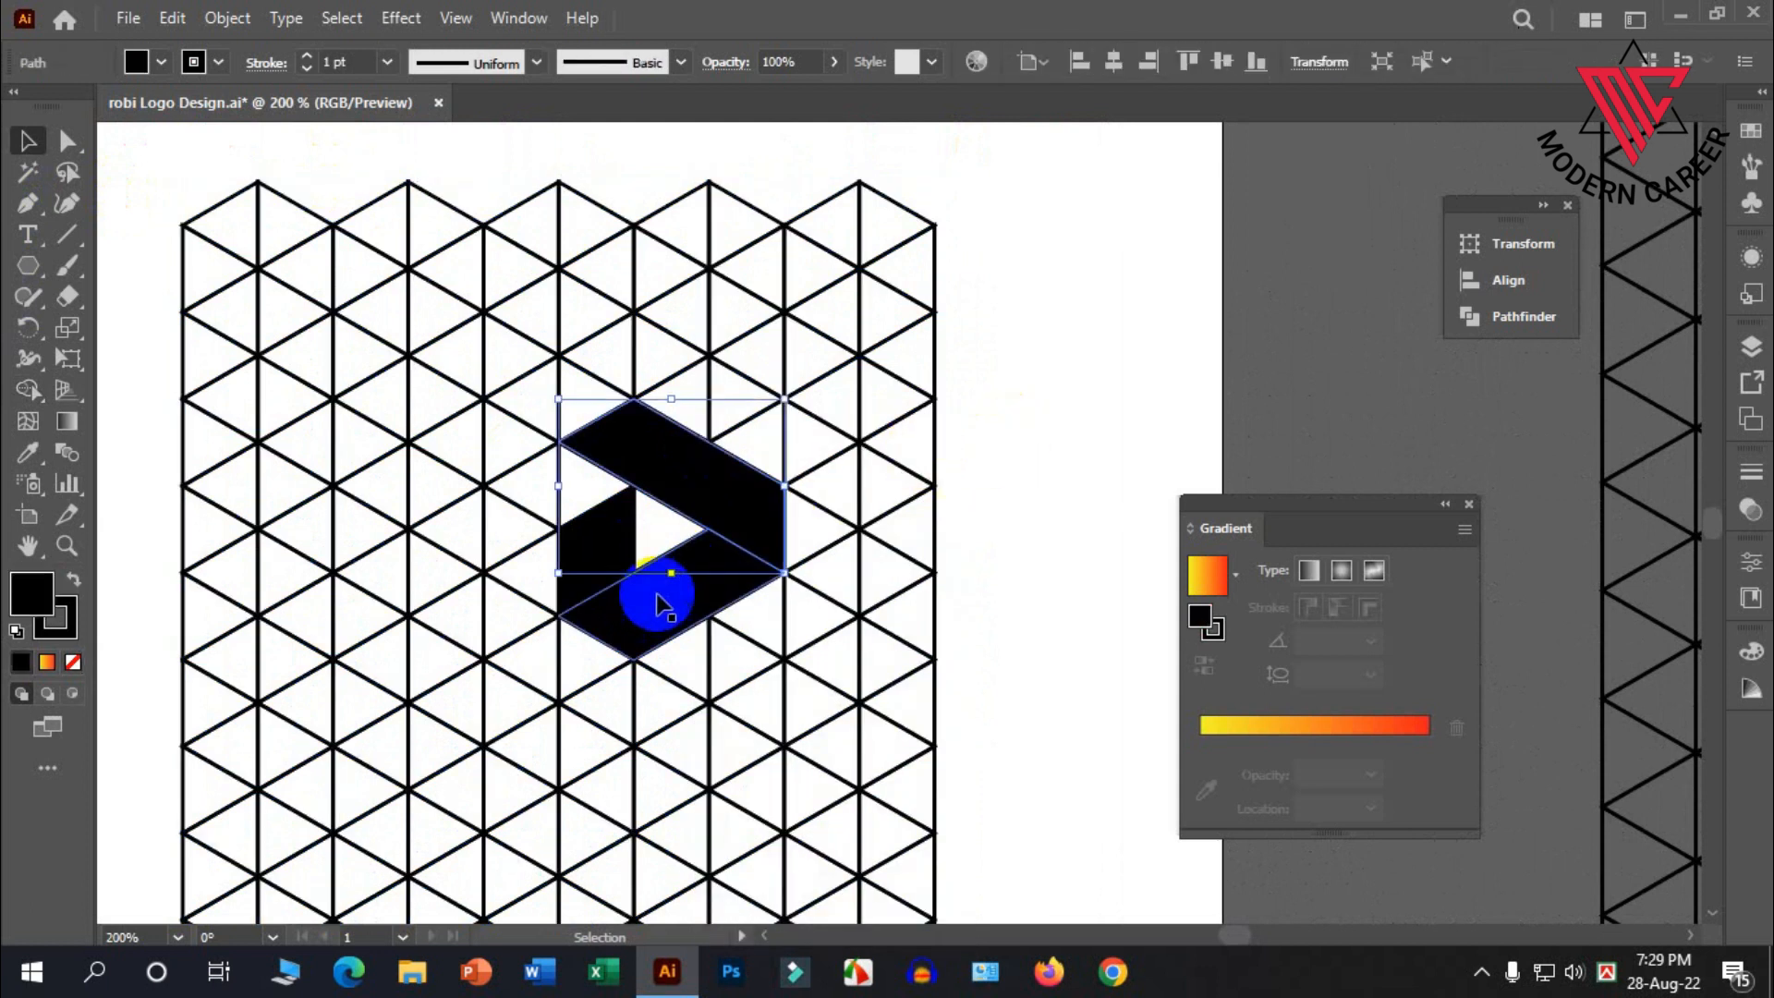
left_click(656, 594)
left_click(606, 554)
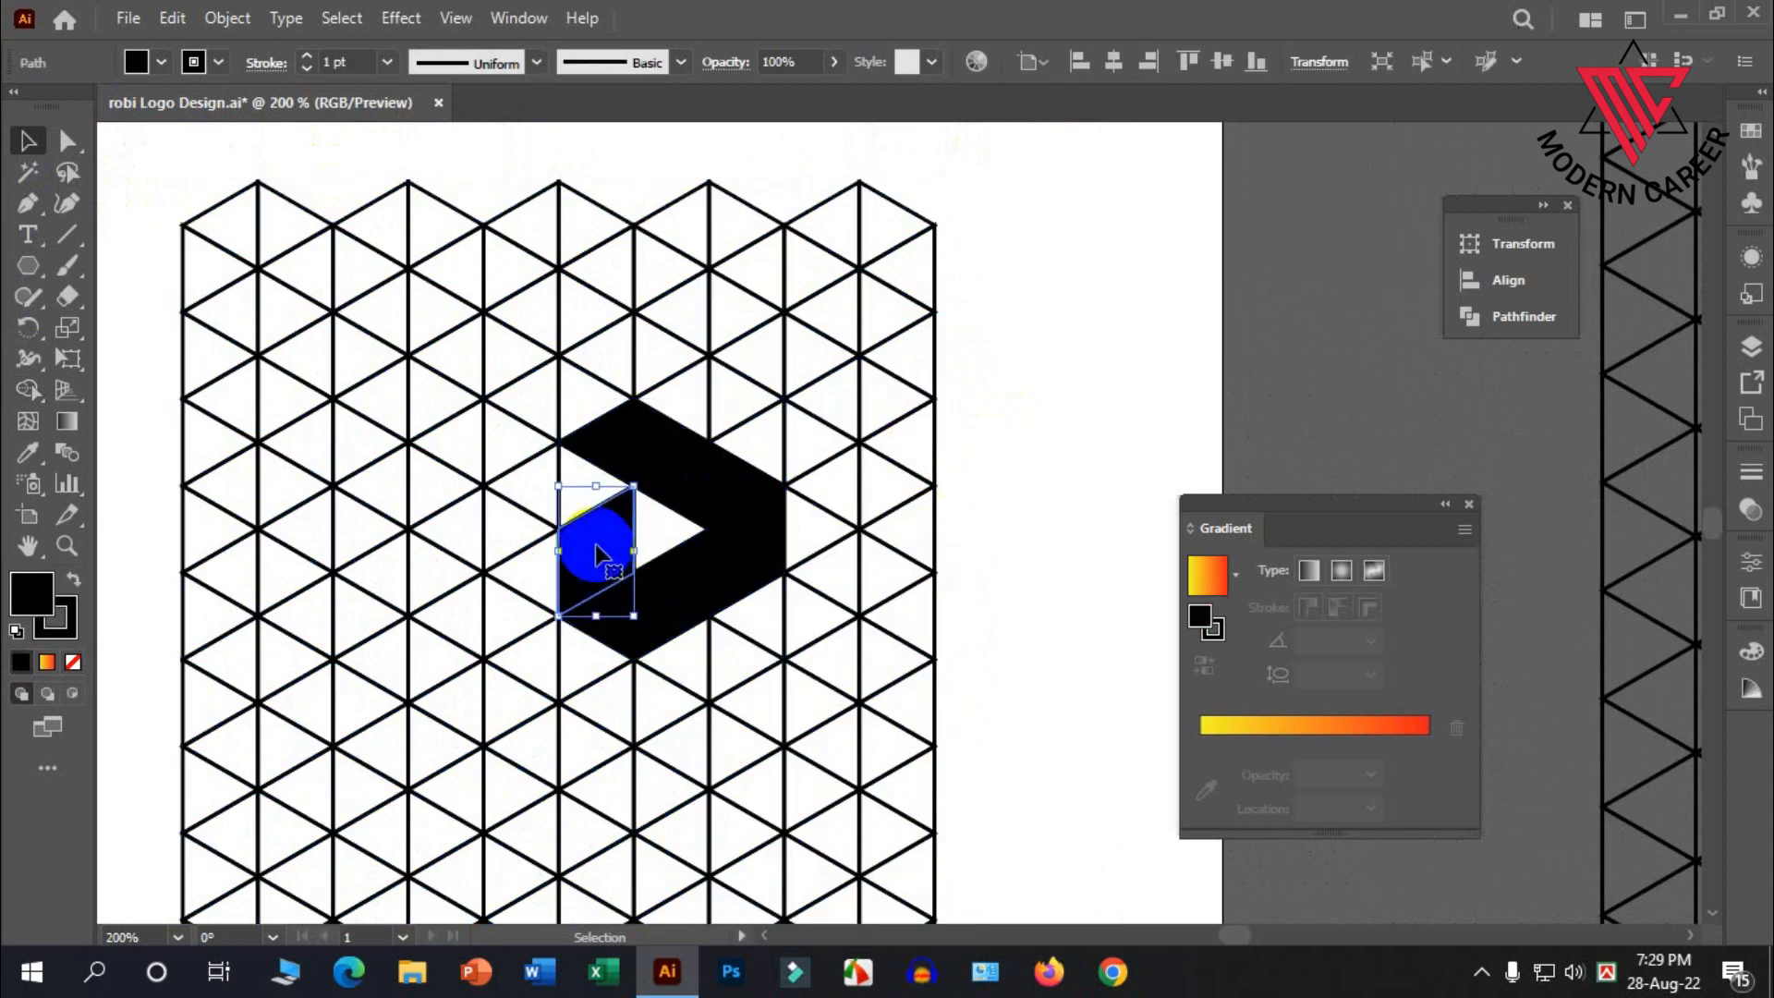
left_click(729, 598, "shift")
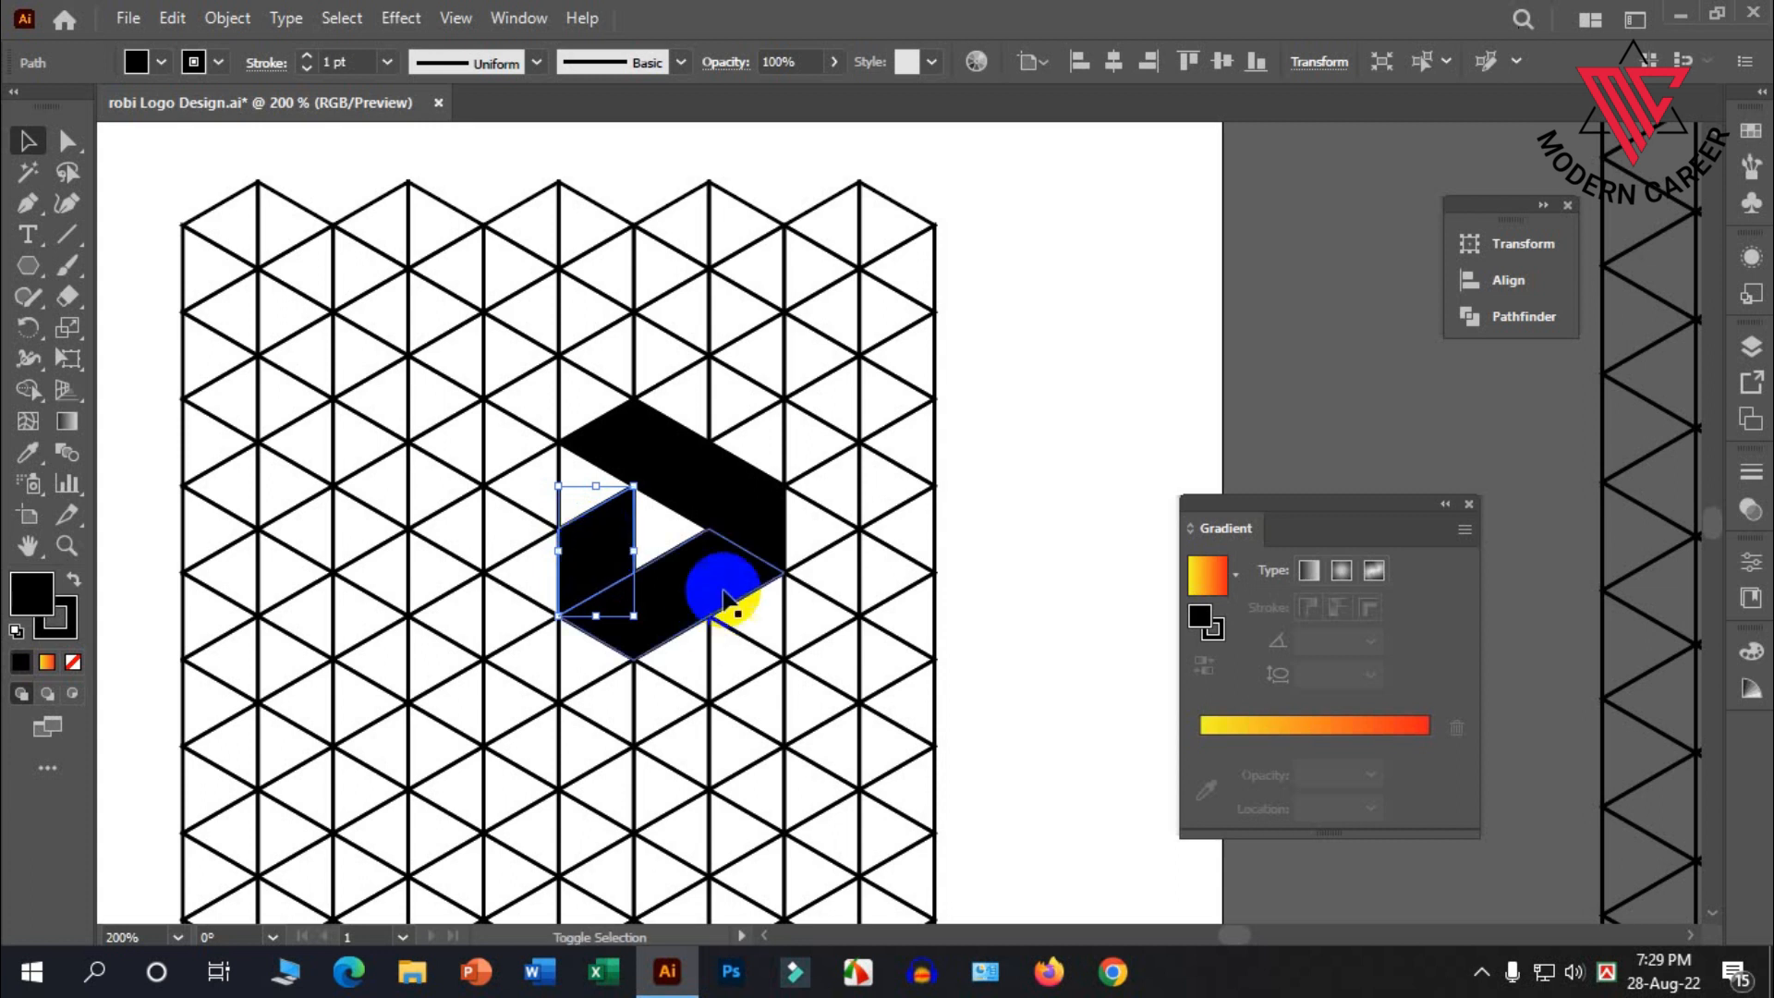
left_click(733, 517, "shift")
left_click(703, 449, "shift")
scroll(702, 456, "down", 1)
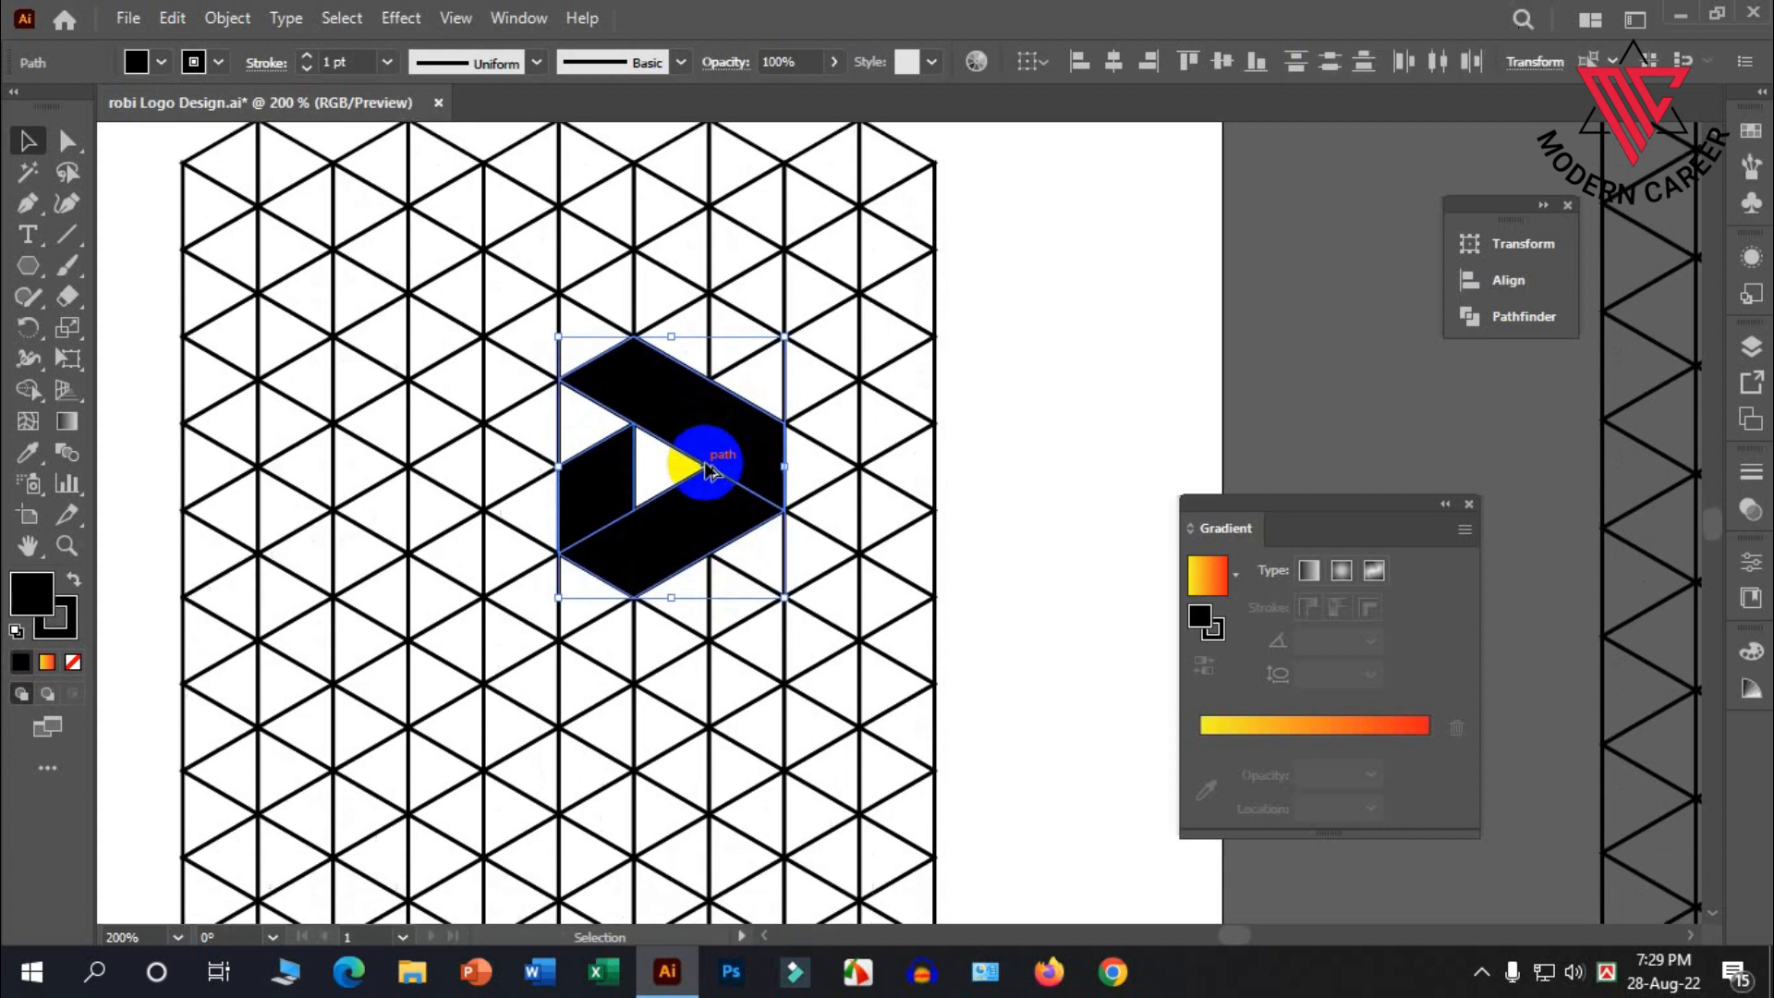
scroll(704, 455, "down", 2)
left_click_drag(705, 454, 383, 374)
scroll(386, 526, "up", 2)
left_click(406, 533)
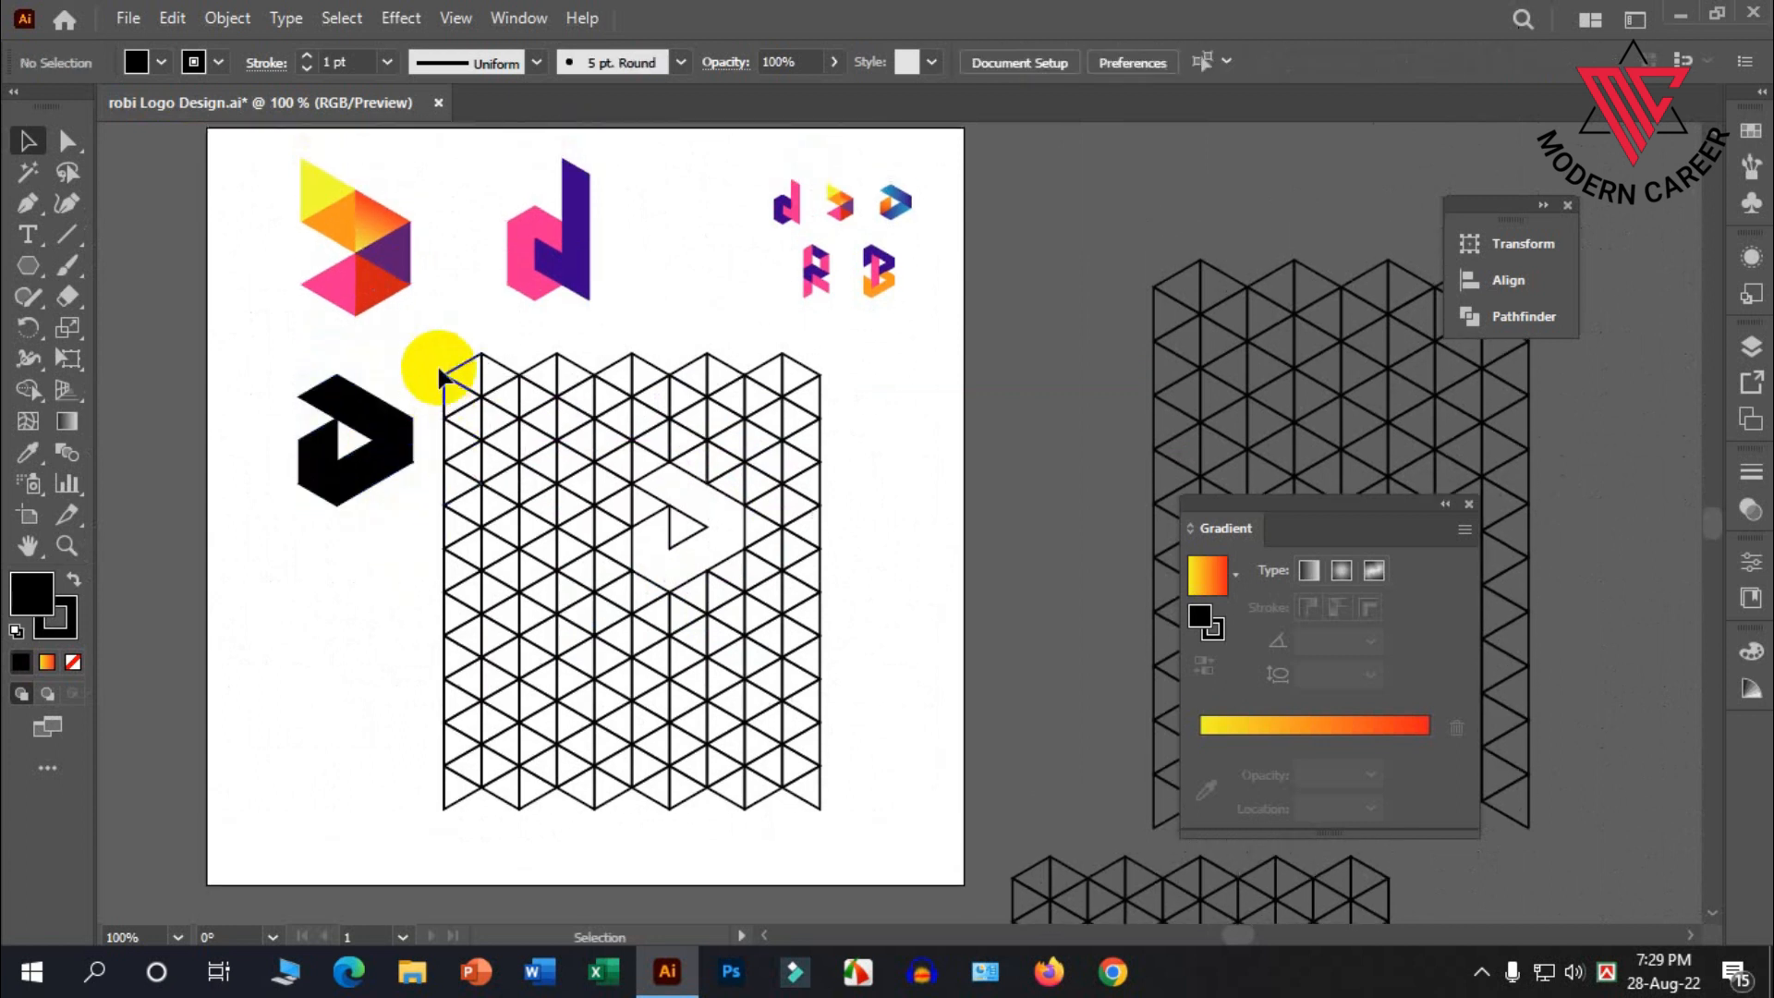
Remove the stroke from all three black shapes of the new logo, keeping their black fill
left_click_drag(434, 351, 843, 733)
left_click(834, 658)
scroll(268, 413, "up", 3)
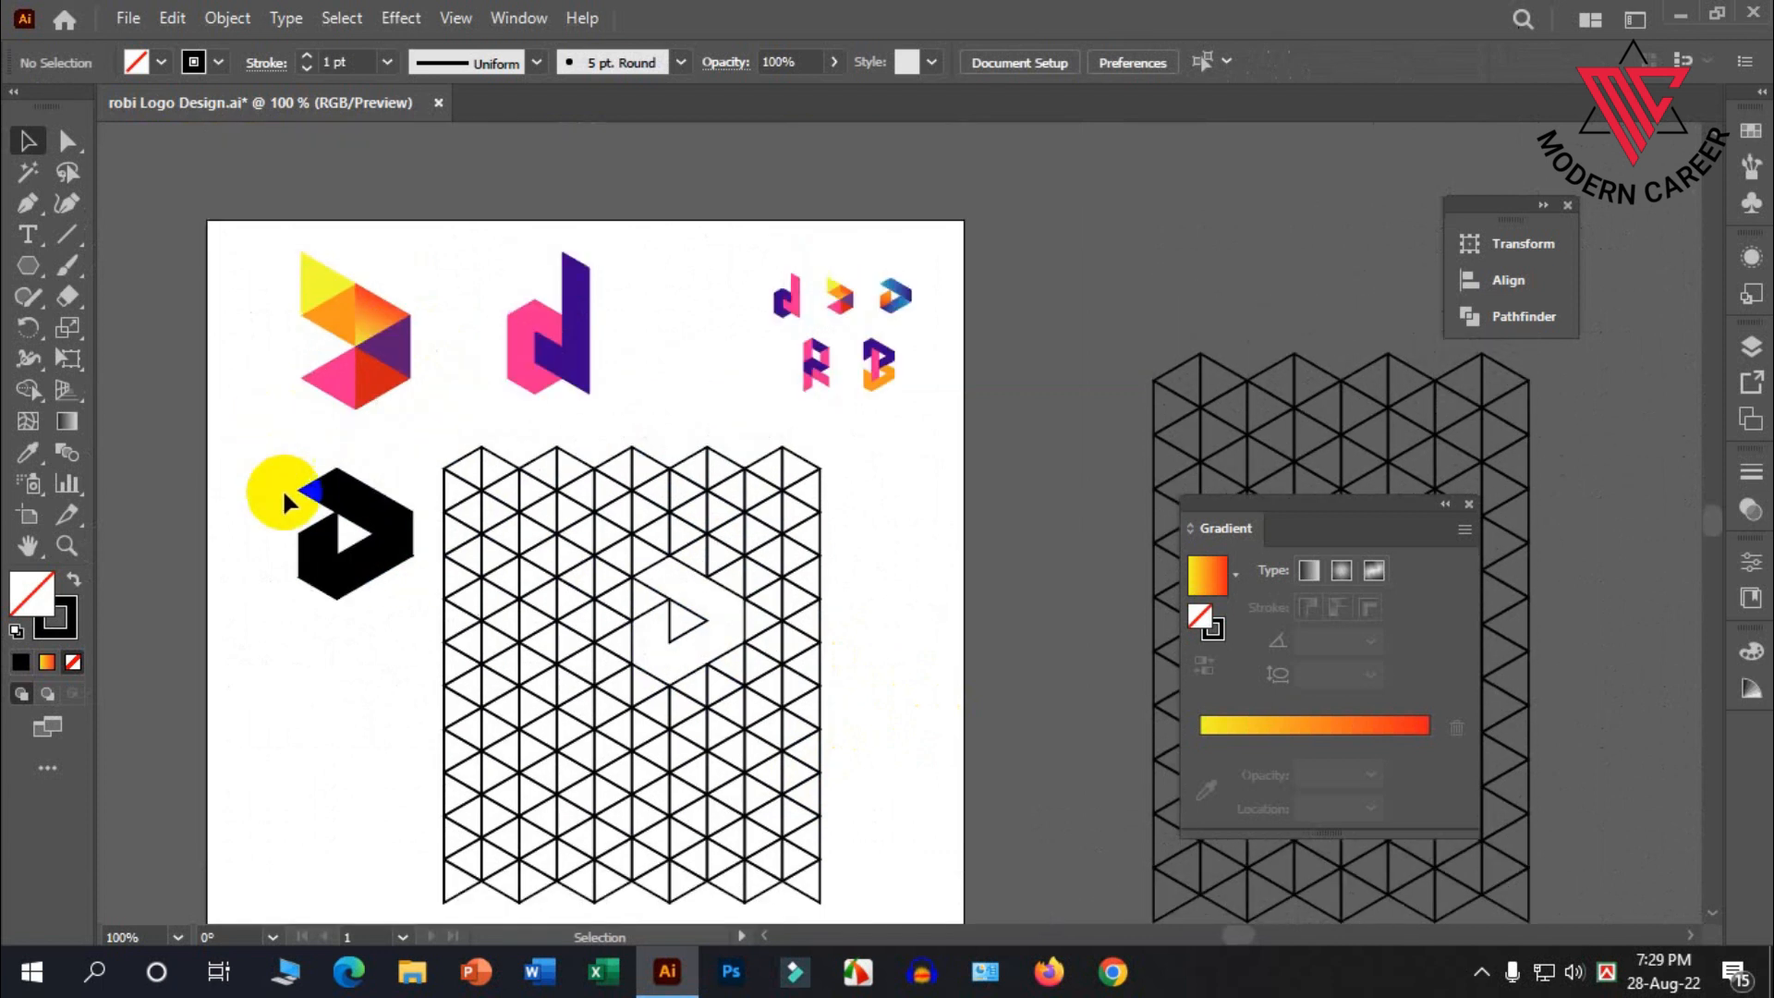
scroll(281, 488, "up", 1)
left_click(451, 577)
scroll(245, 635, "up", 1)
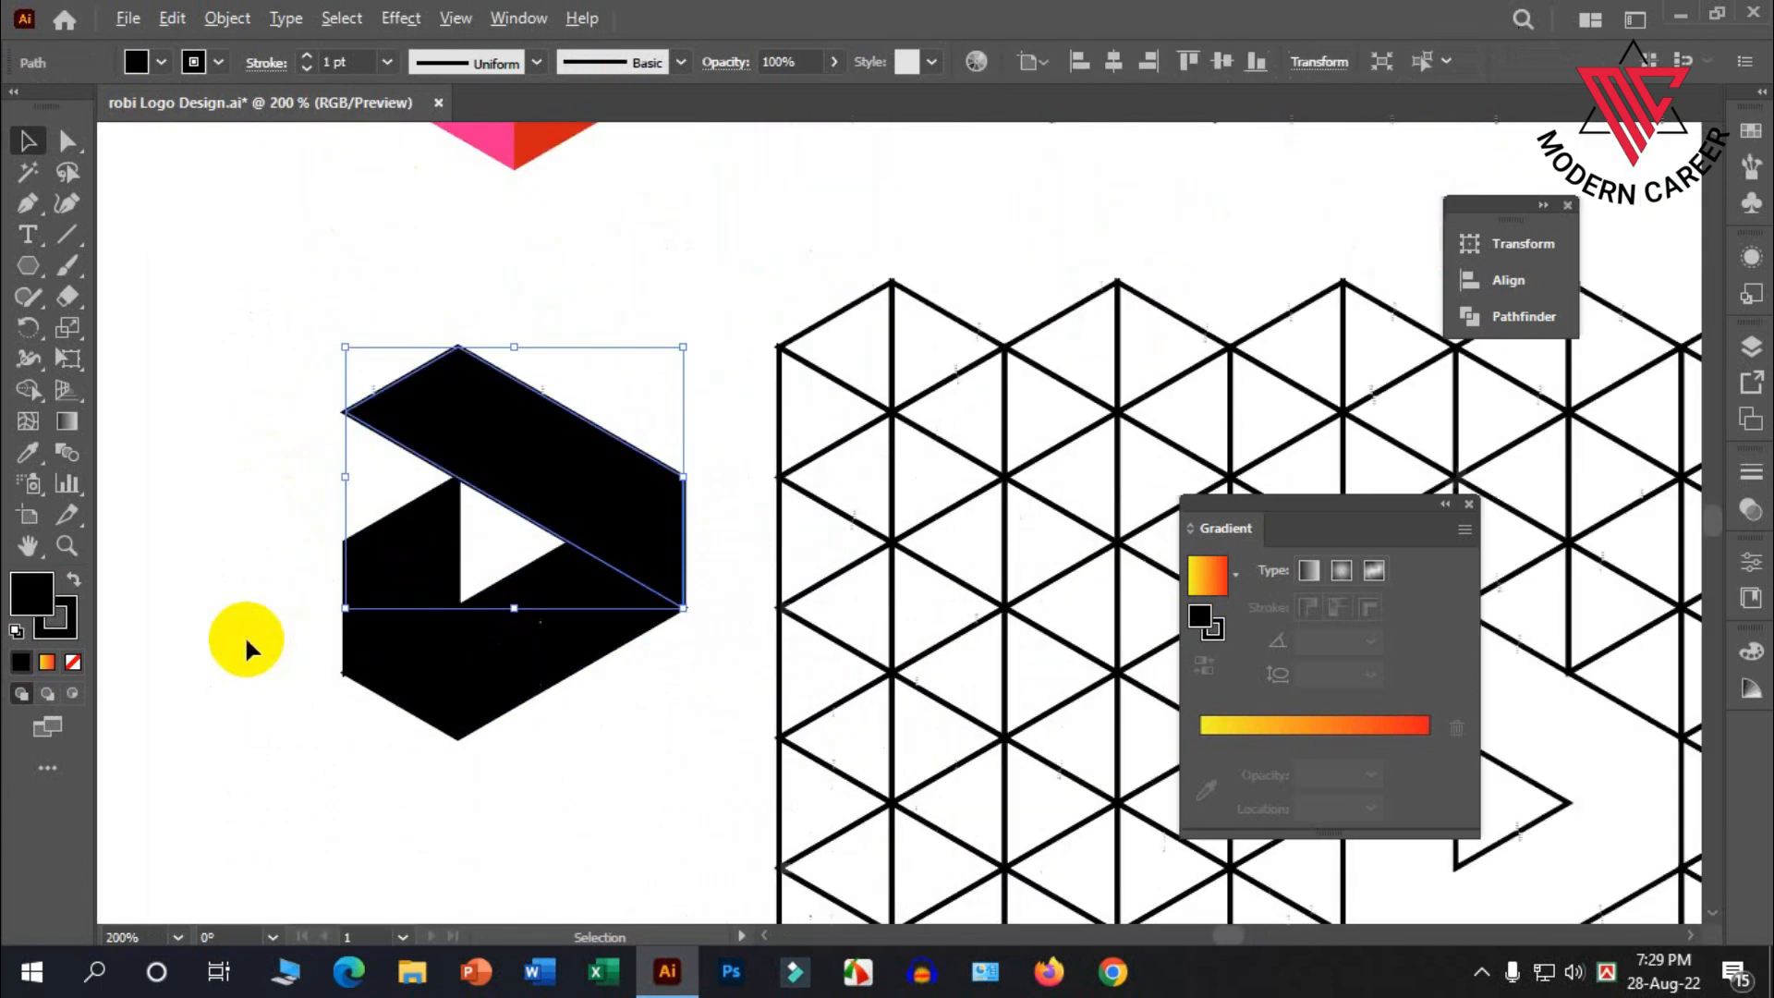
left_click_drag(592, 698, 420, 347)
left_click(56, 617)
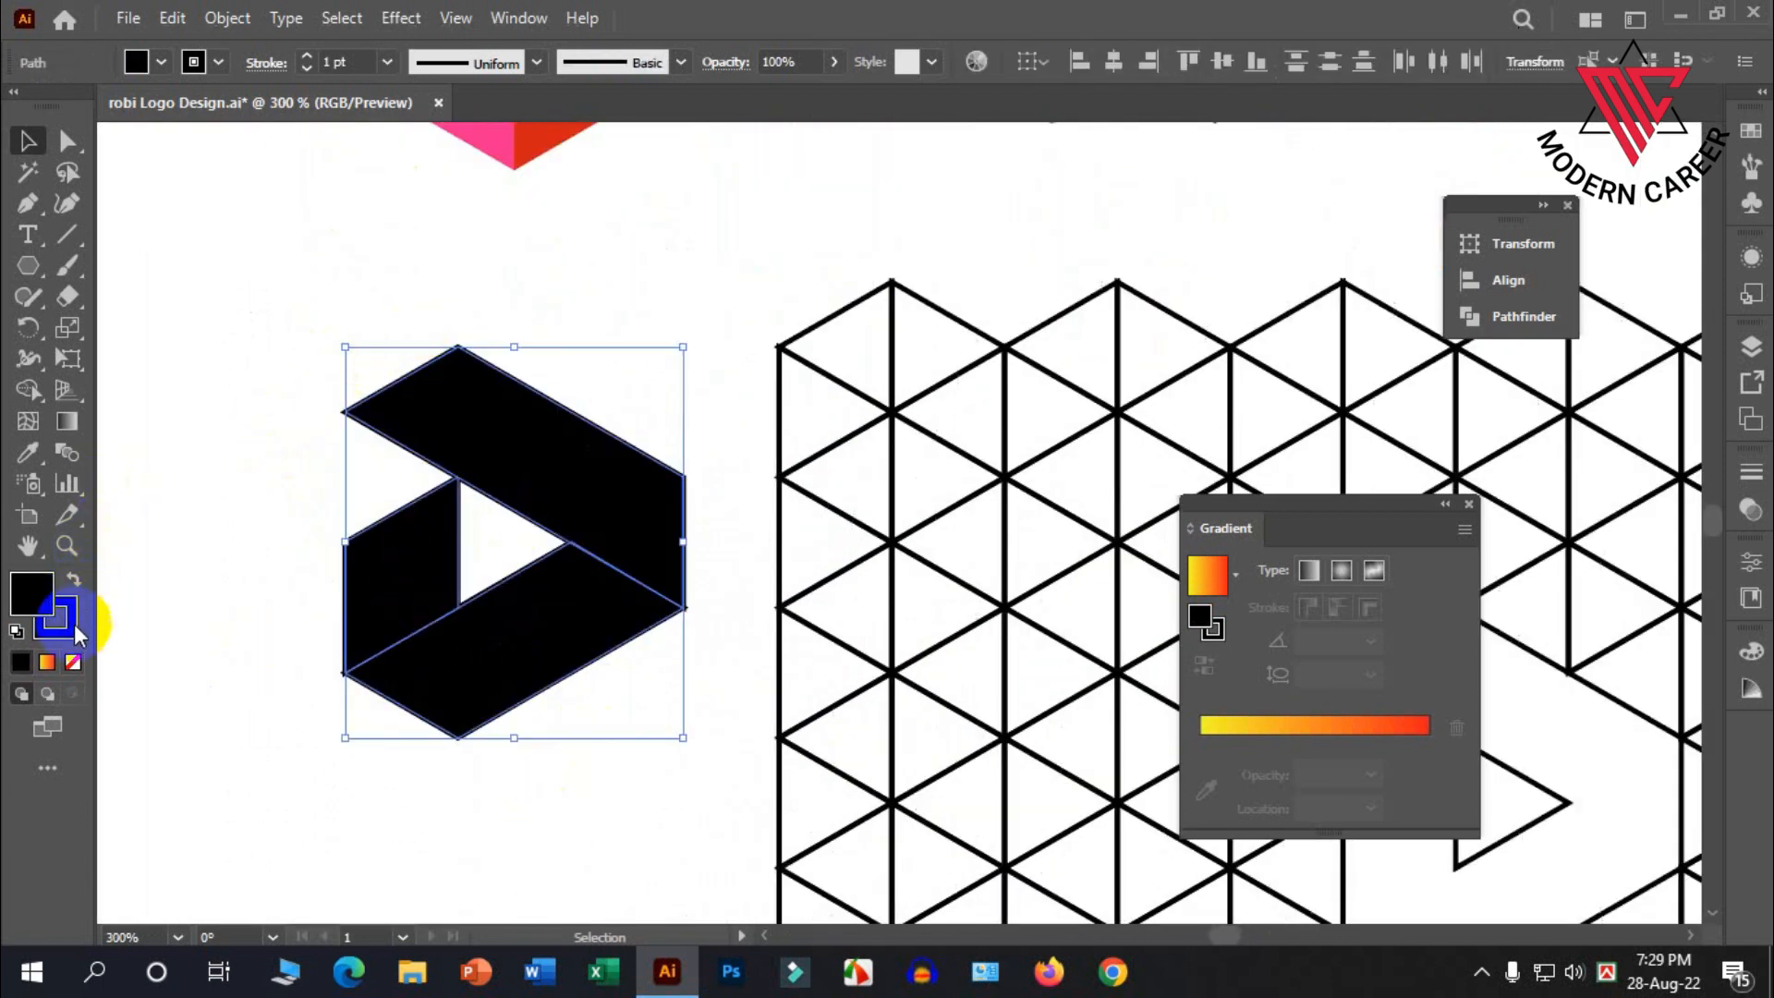
left_click(185, 594)
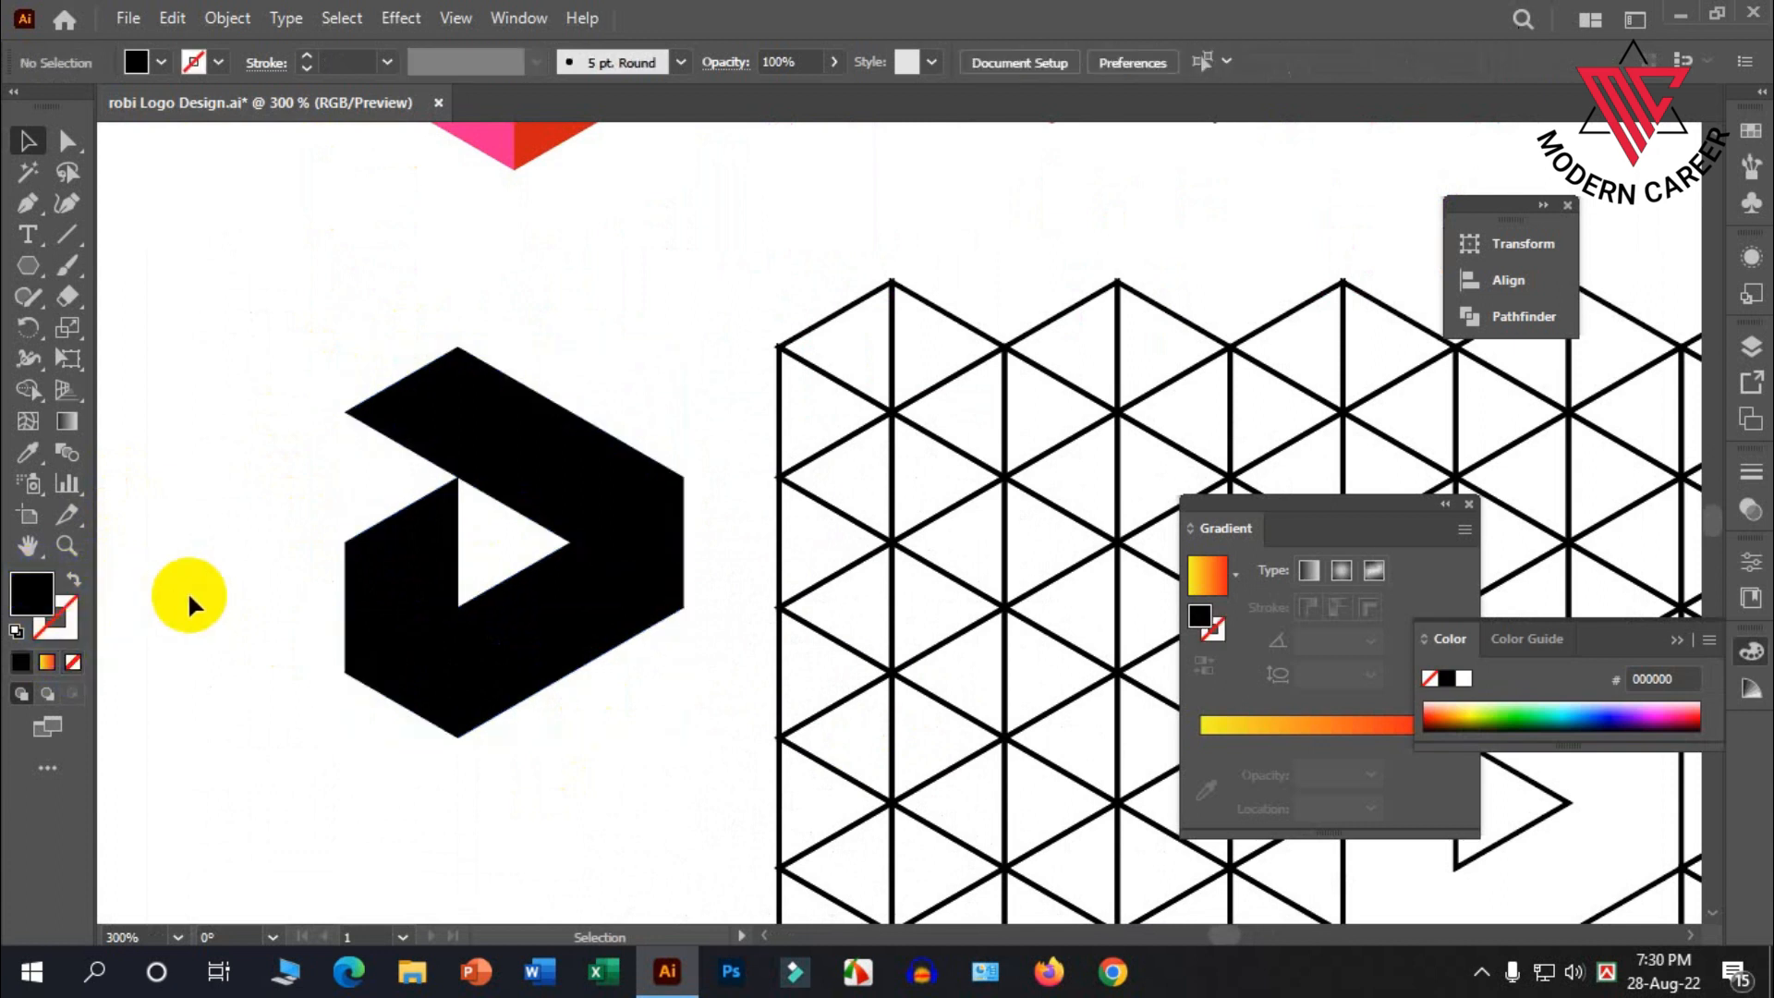
Fill the small upright parallelogram of the new logo with the yellow-to-red linear gradient
scroll(370, 609, "down", 1)
scroll(431, 645, "down", 1, "alt")
left_click(395, 573)
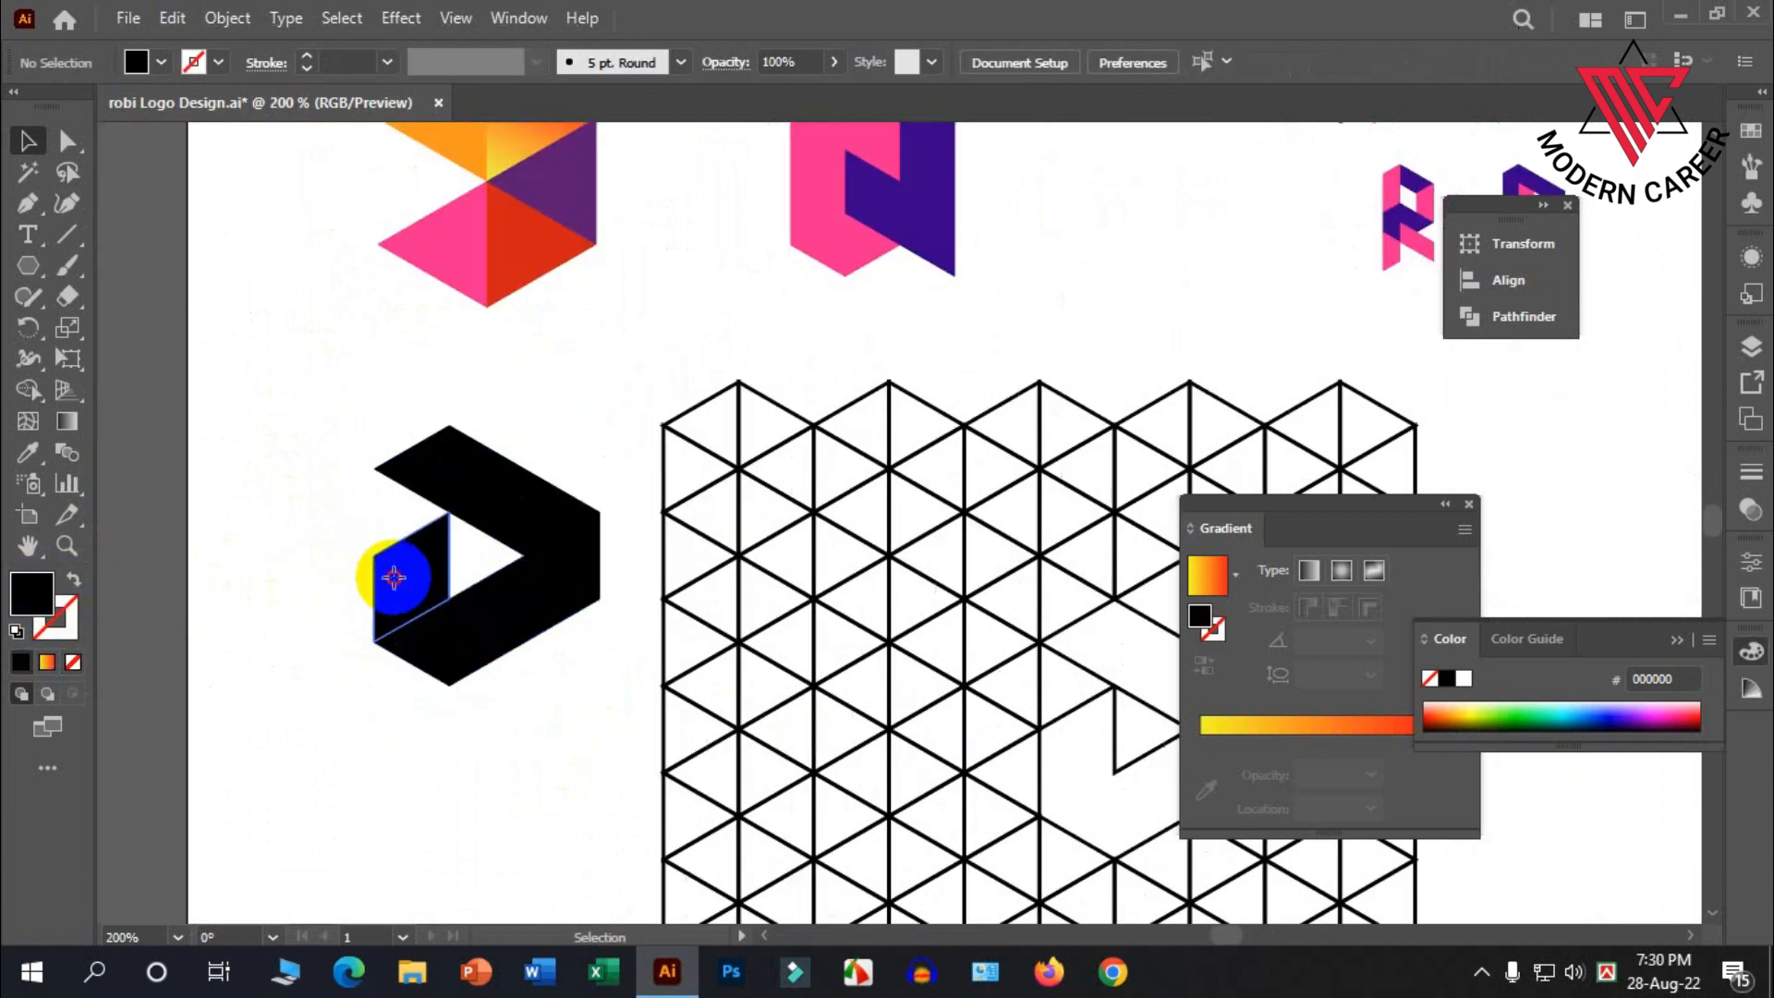
scroll(394, 578, "up", 1)
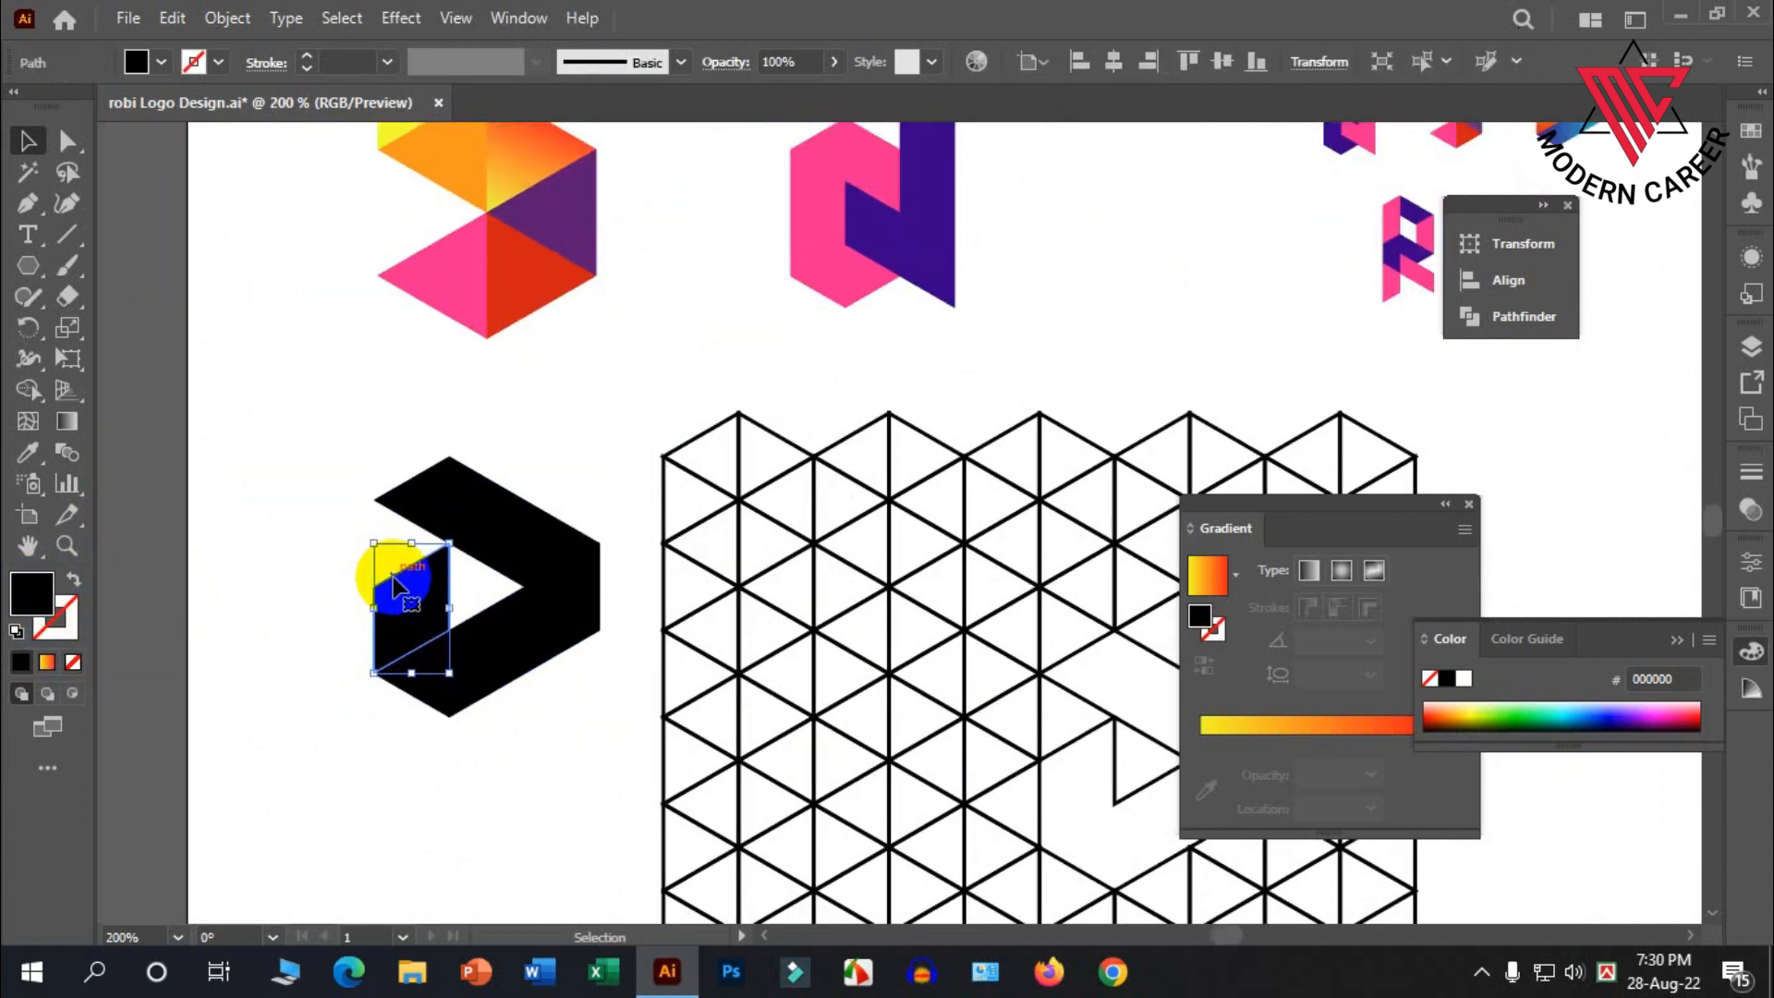
left_click(1362, 723)
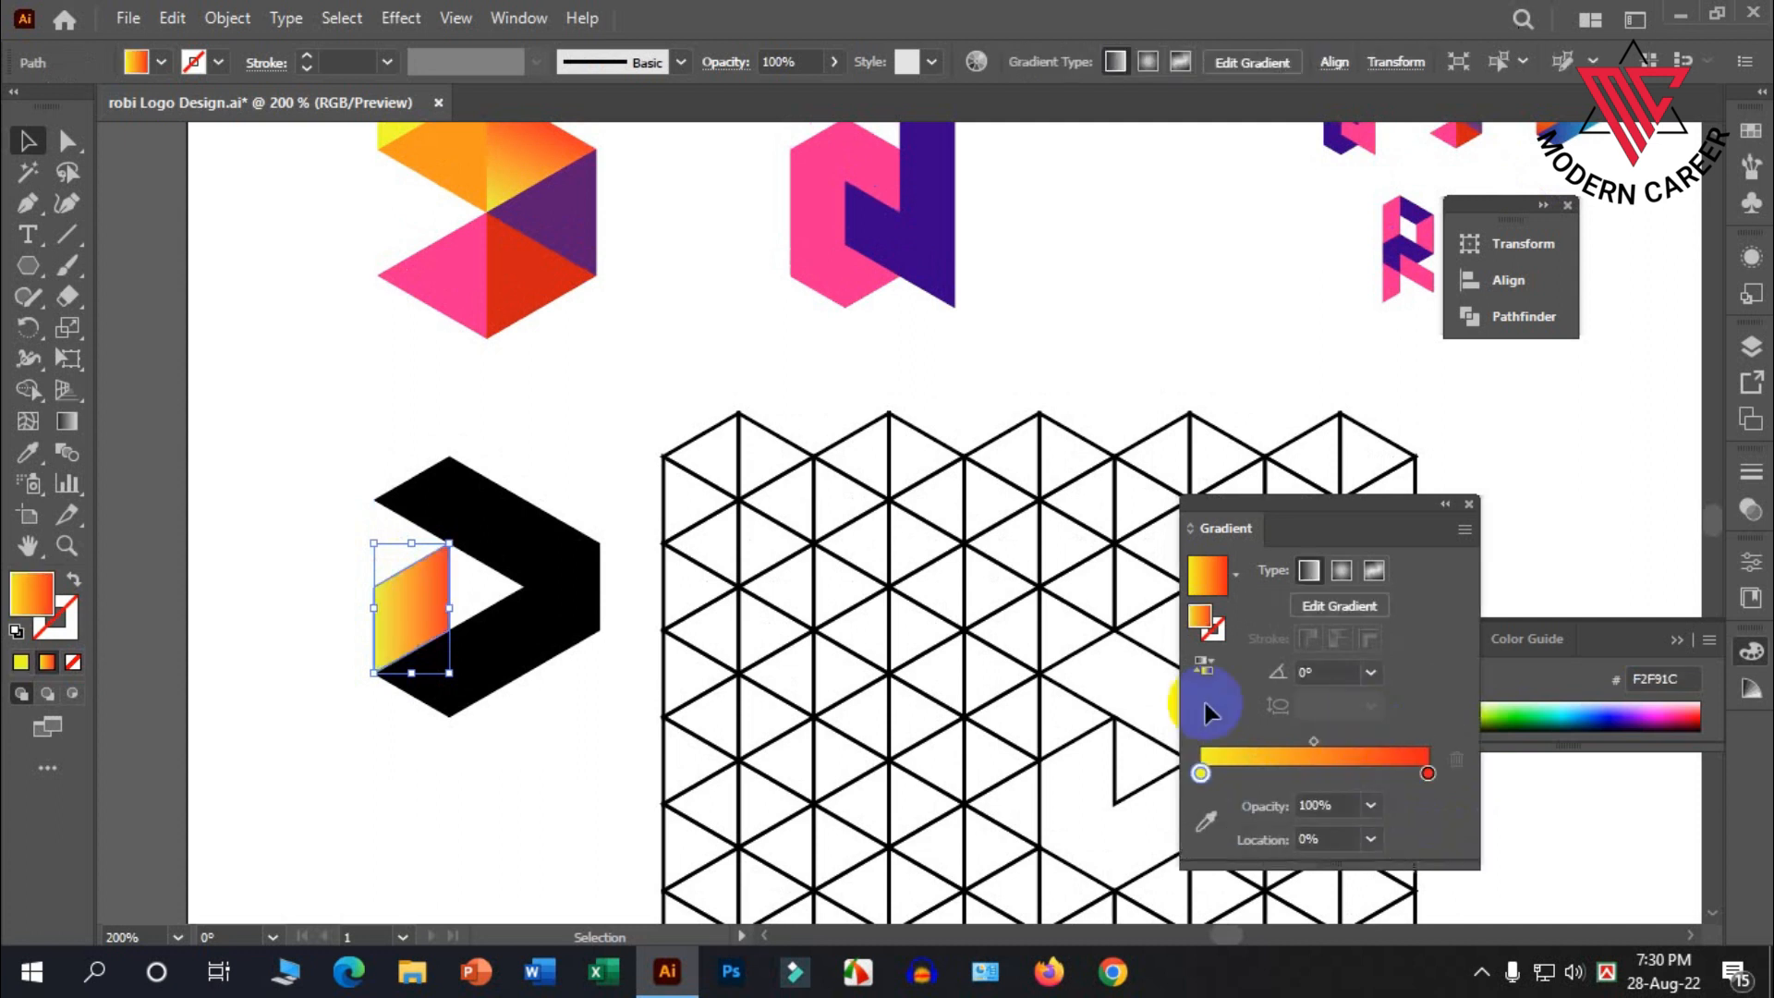
Redirect the parallelogram's gradient with the Gradient tool to about -66°, running from yellow at its upper edge to red below
left_click(69, 423)
mouse_move(365, 667)
left_mouse_down()
mouse_move(443, 531)
mouse_move(395, 635)
left_mouse_up()
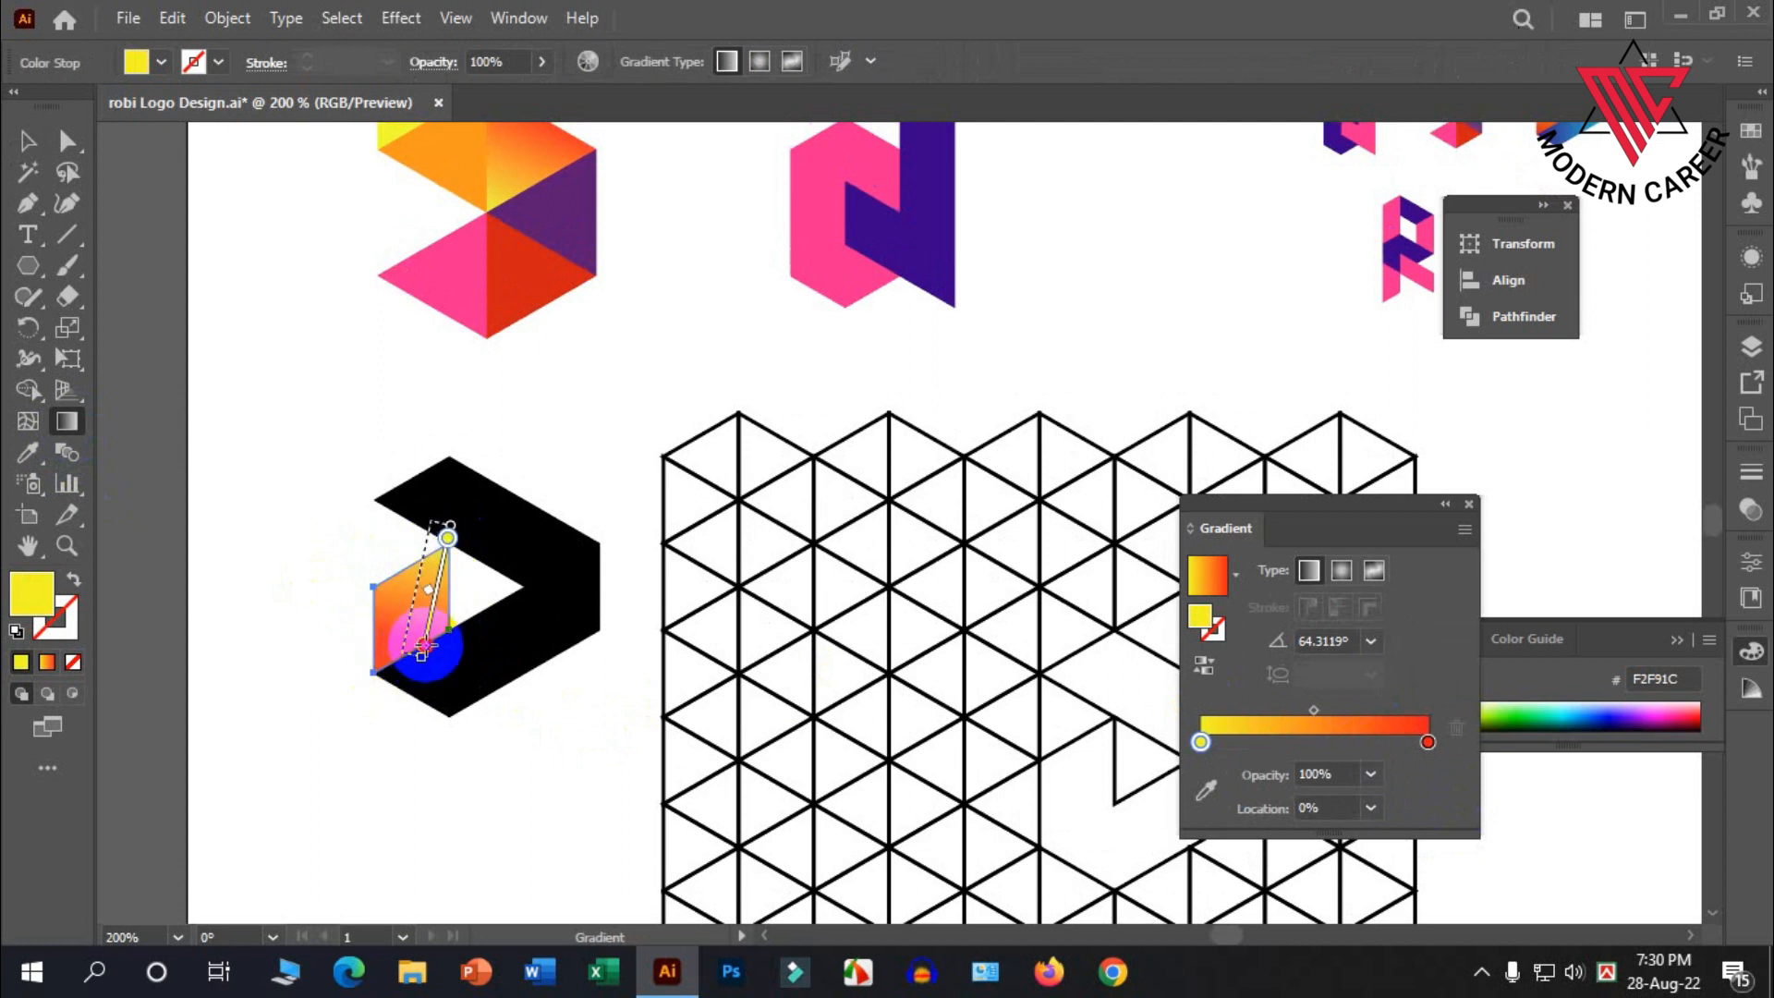
left_click_drag(439, 645, 438, 645)
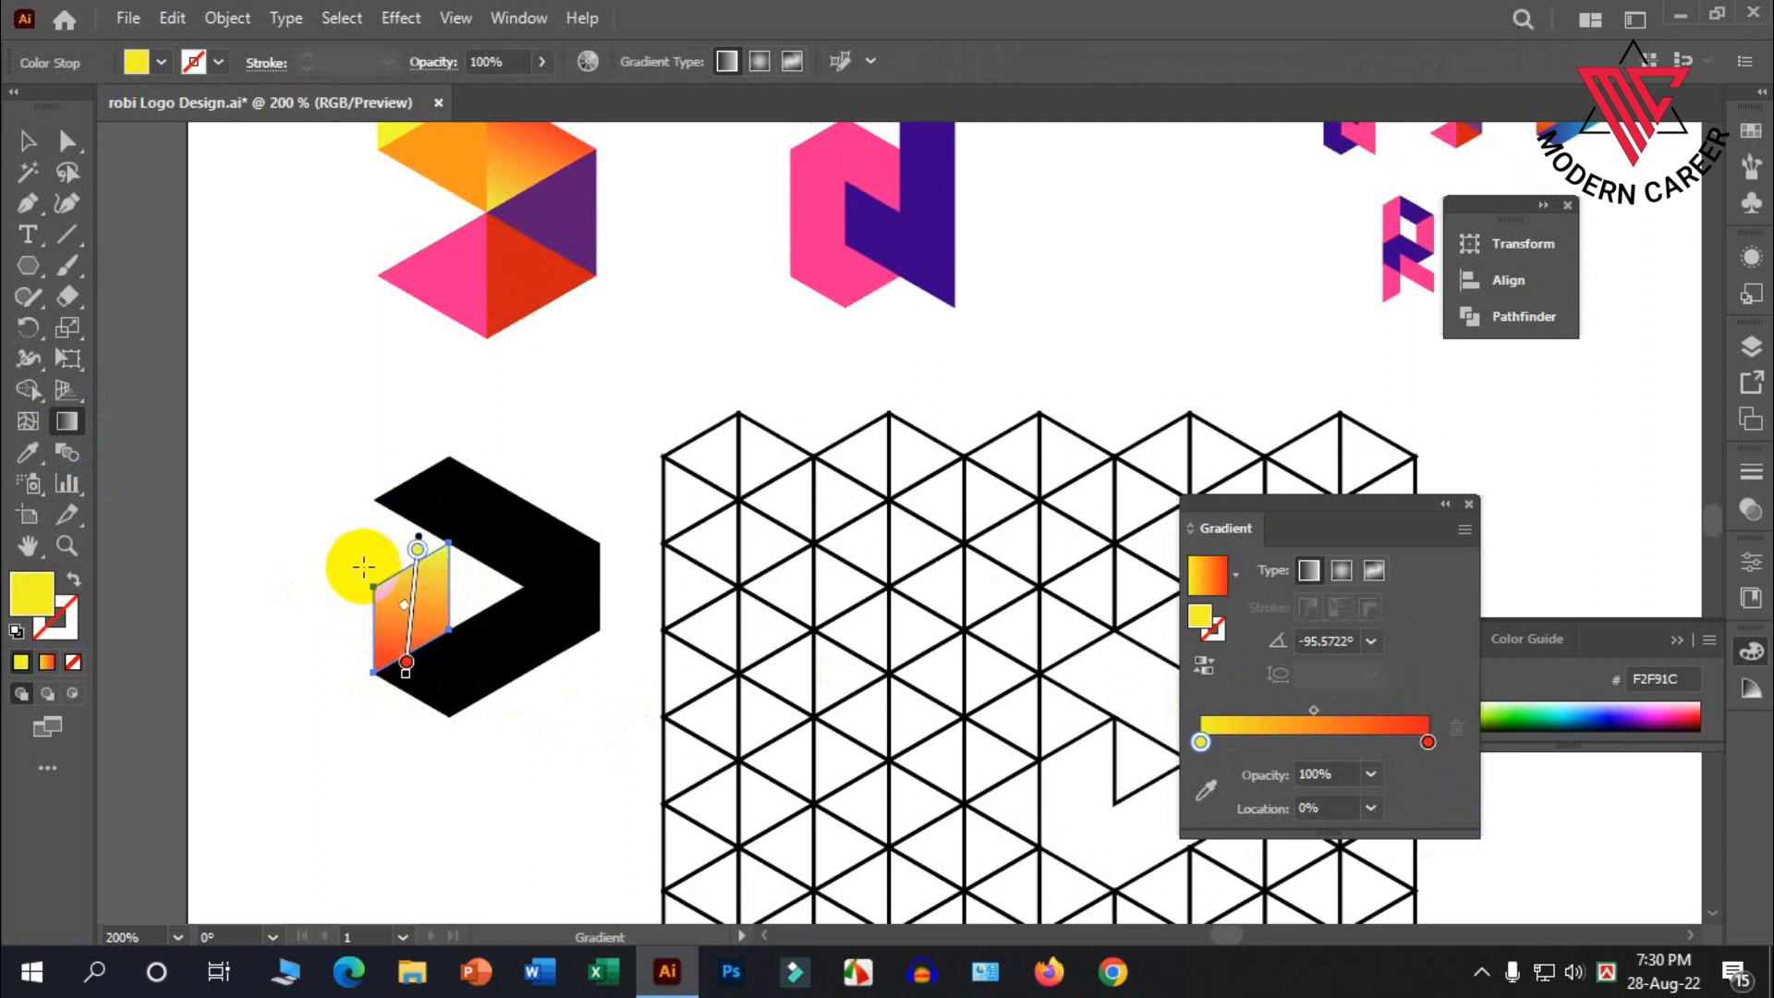
left_click_drag(389, 554, 421, 641)
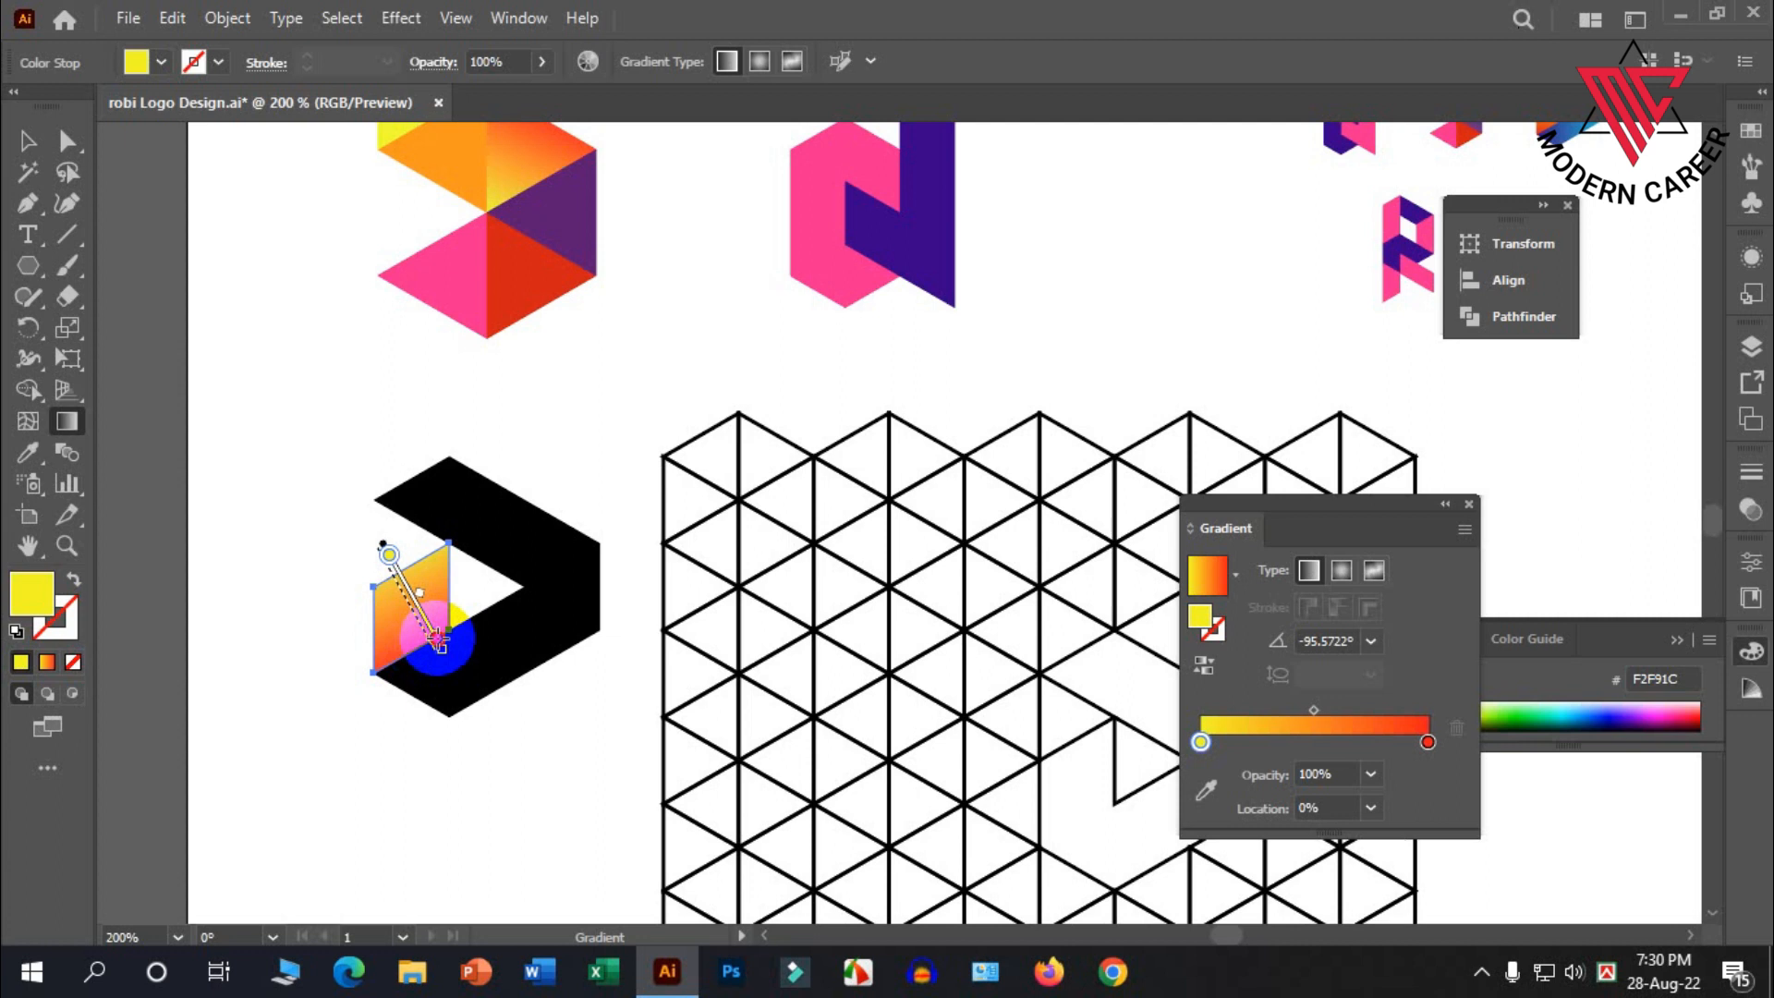
left_click_drag(438, 638, 432, 654)
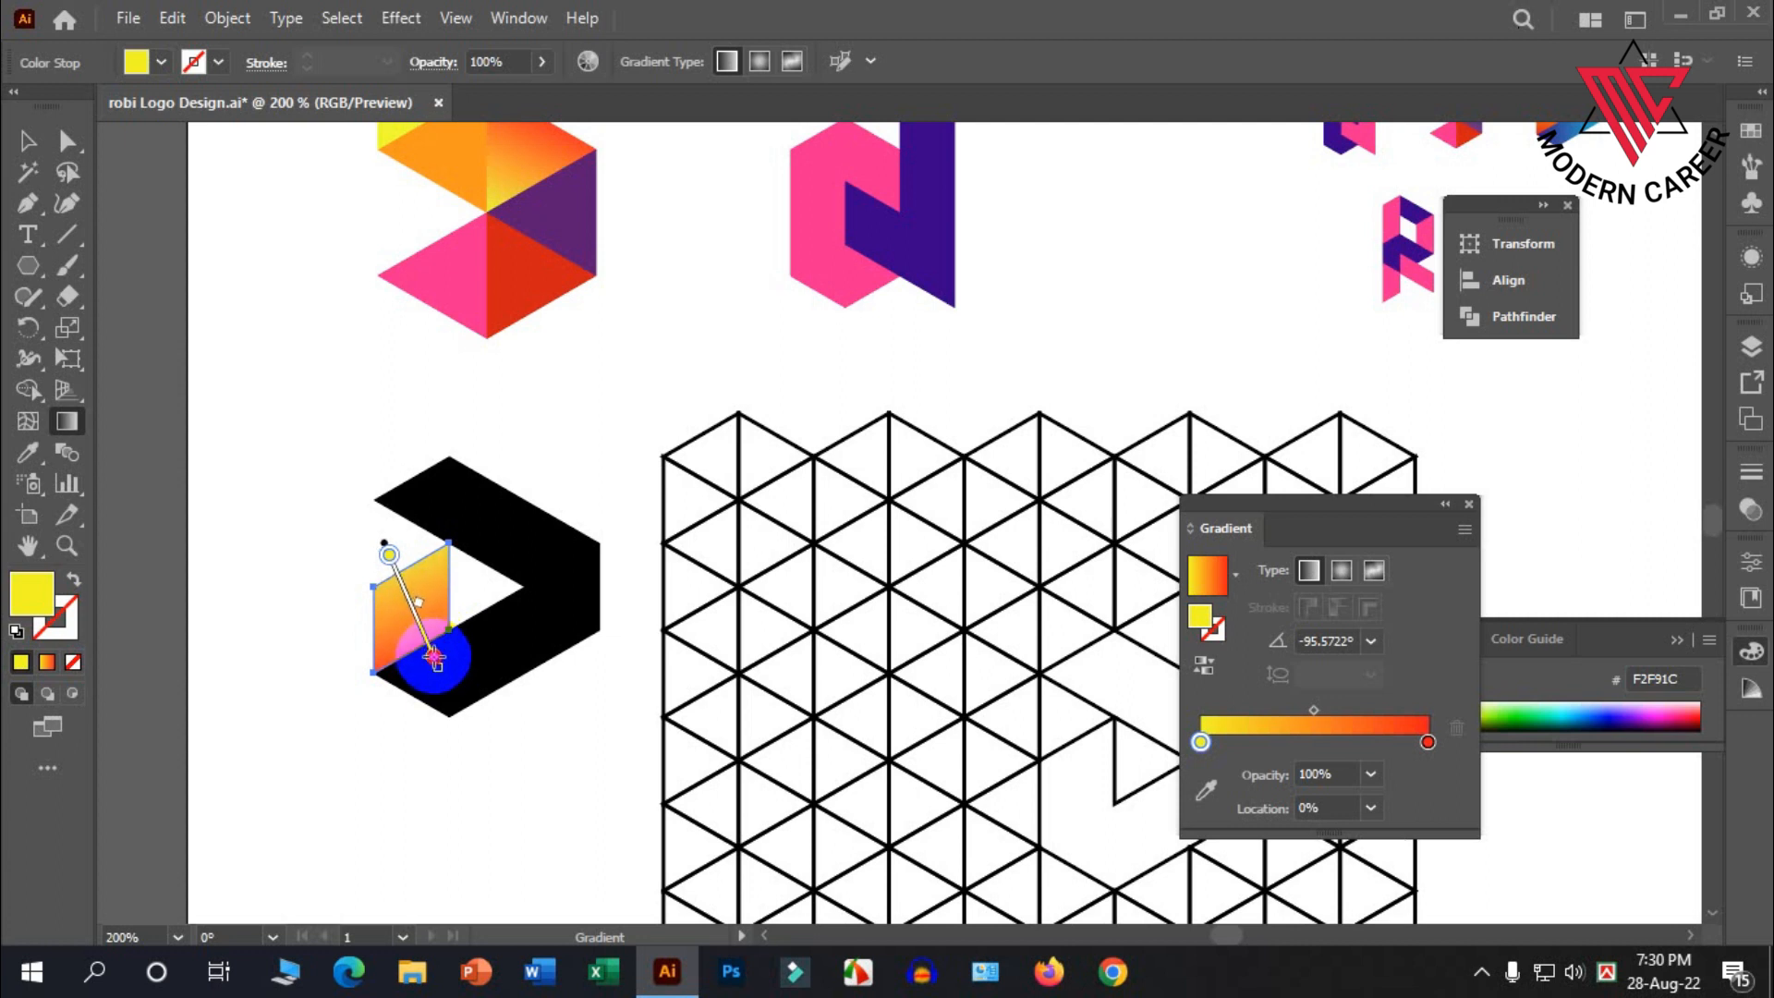
left_click(28, 141)
Give the lower band a linear gradient from dark blue 13017C to light blue 01A0C6
left_click(503, 684)
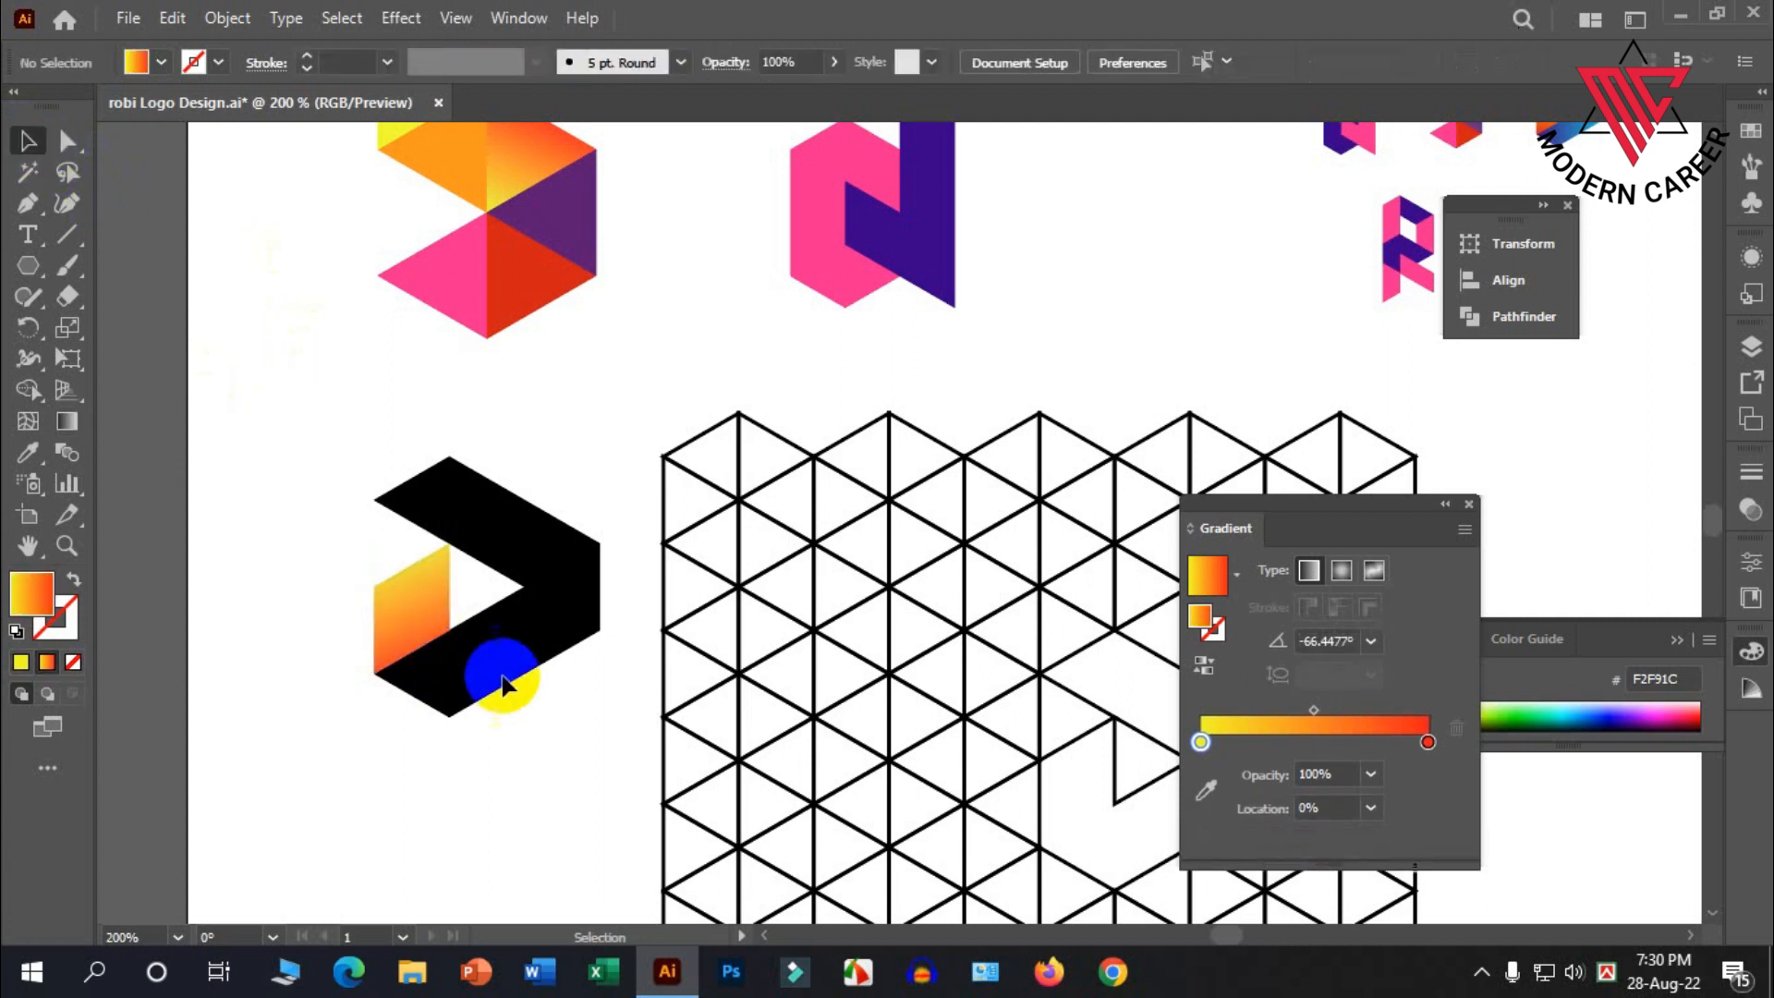
left_click(504, 684)
left_click(1257, 733)
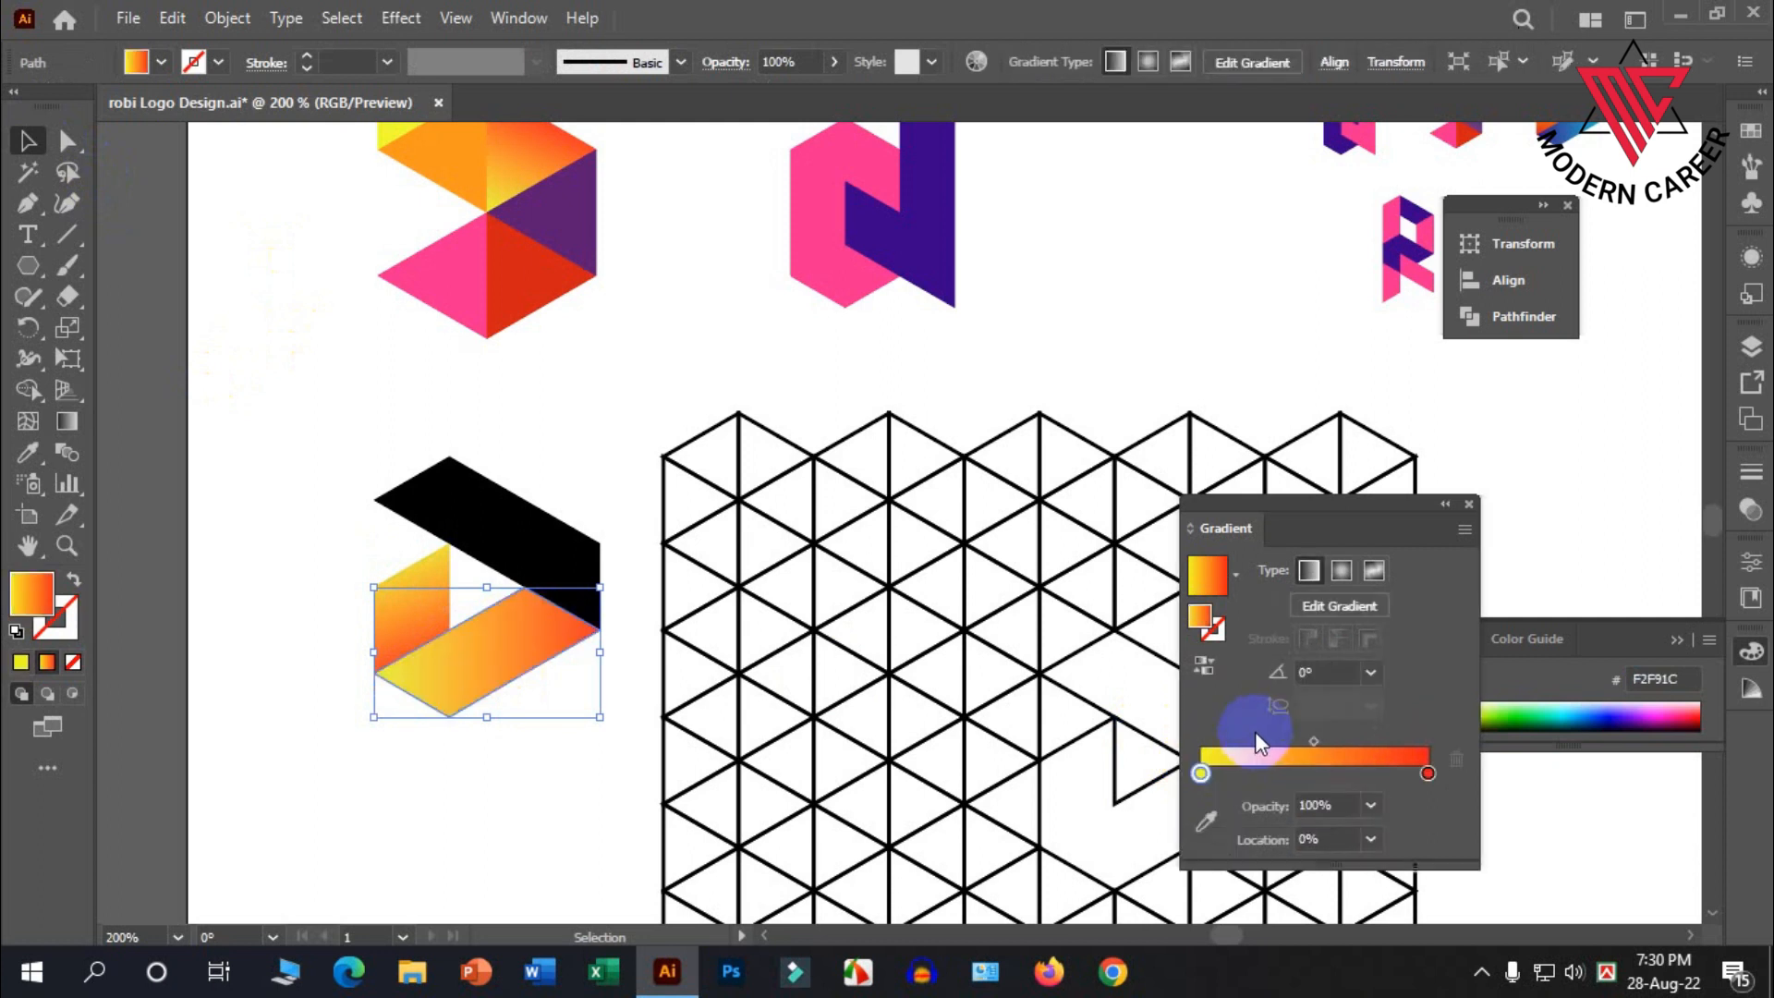
double_click(1428, 772)
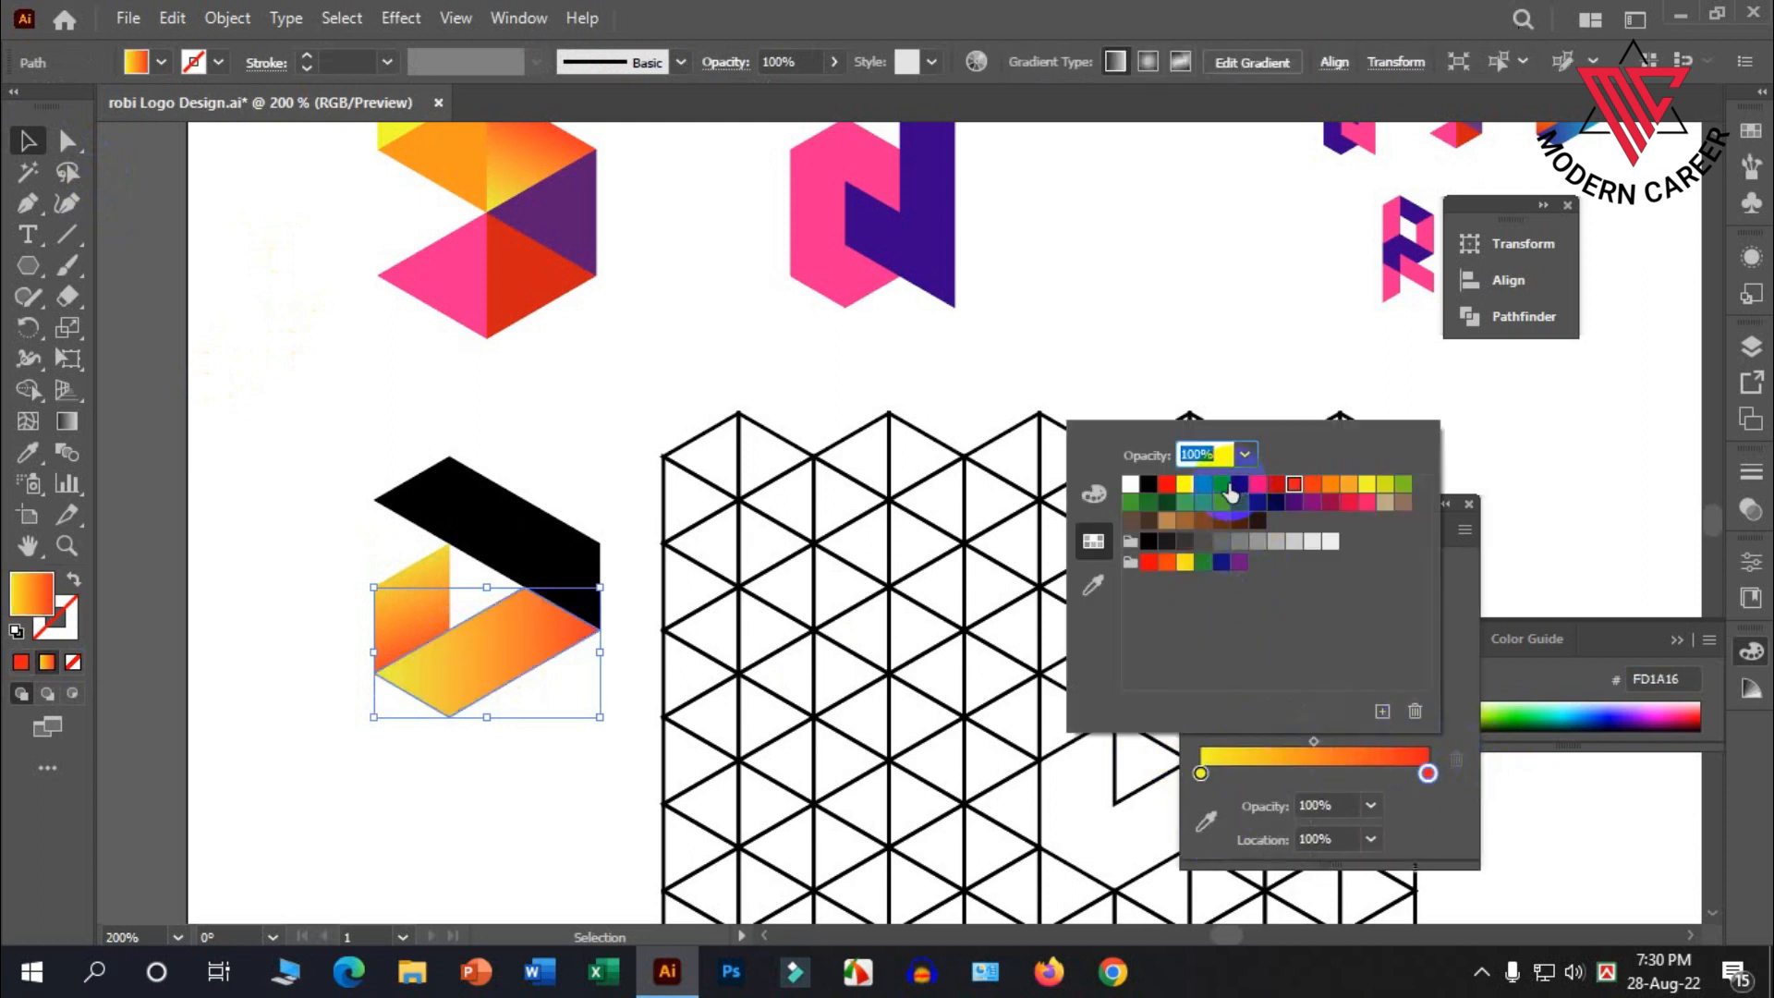
left_click(1221, 487)
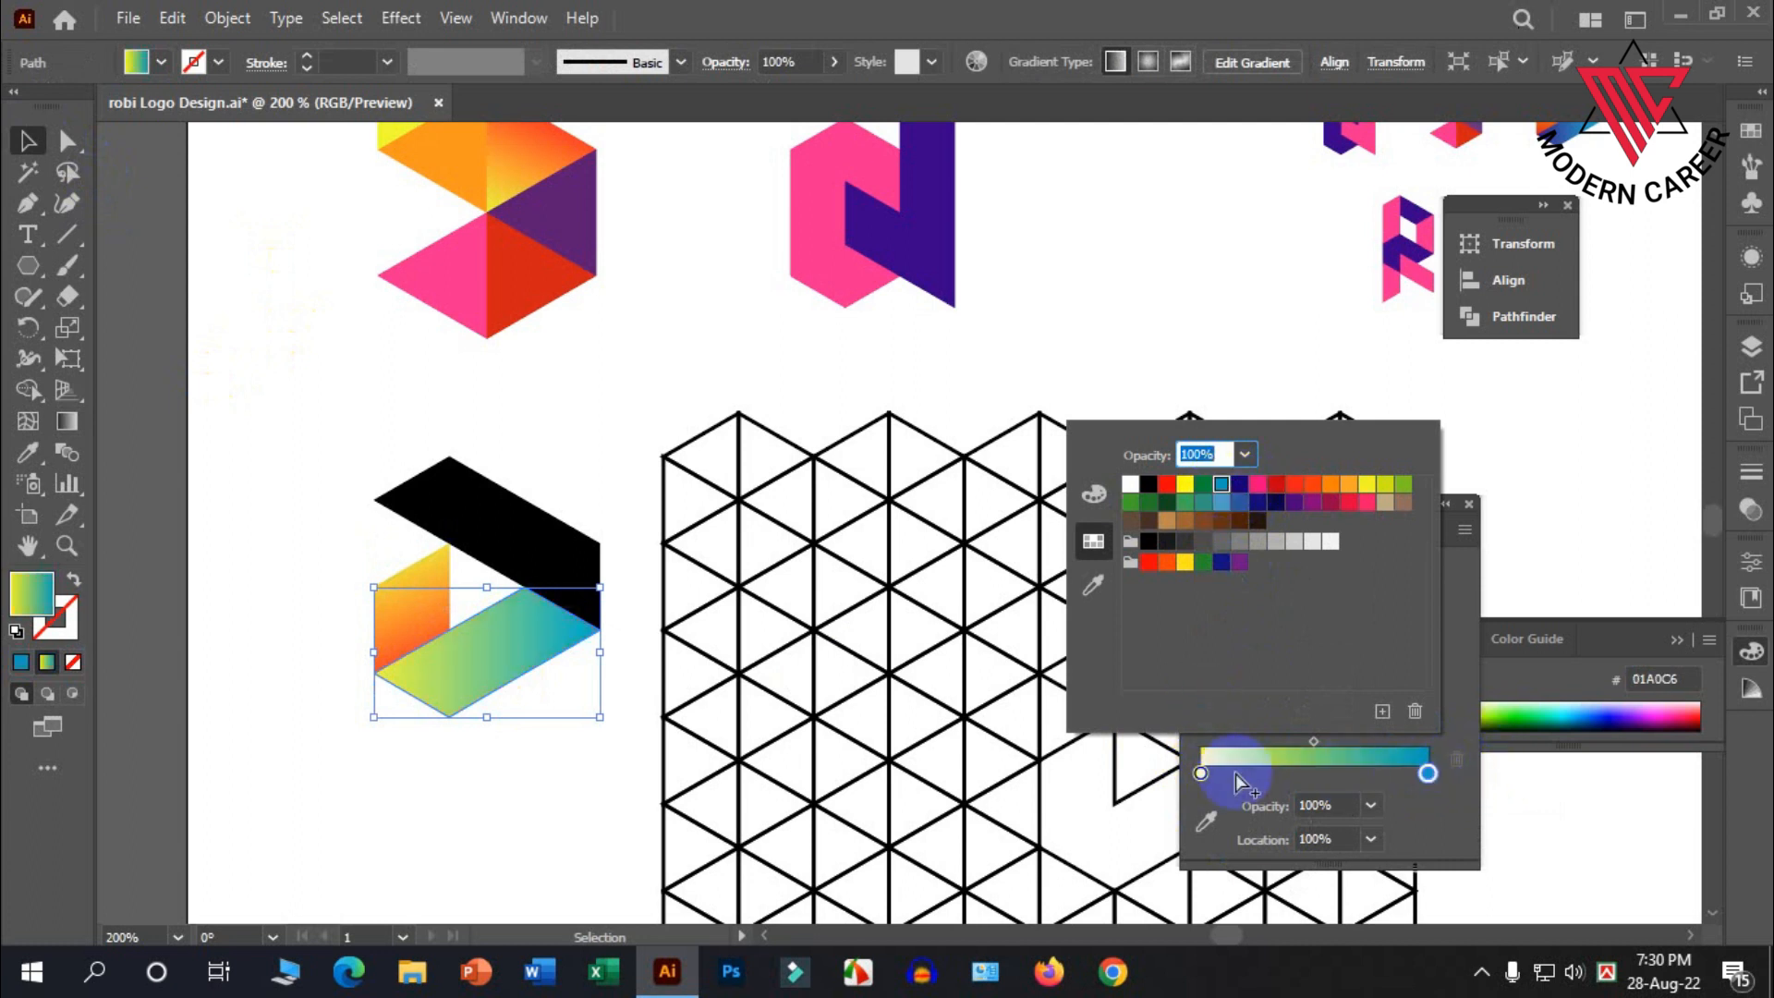
left_click(1200, 773)
double_click(1200, 772)
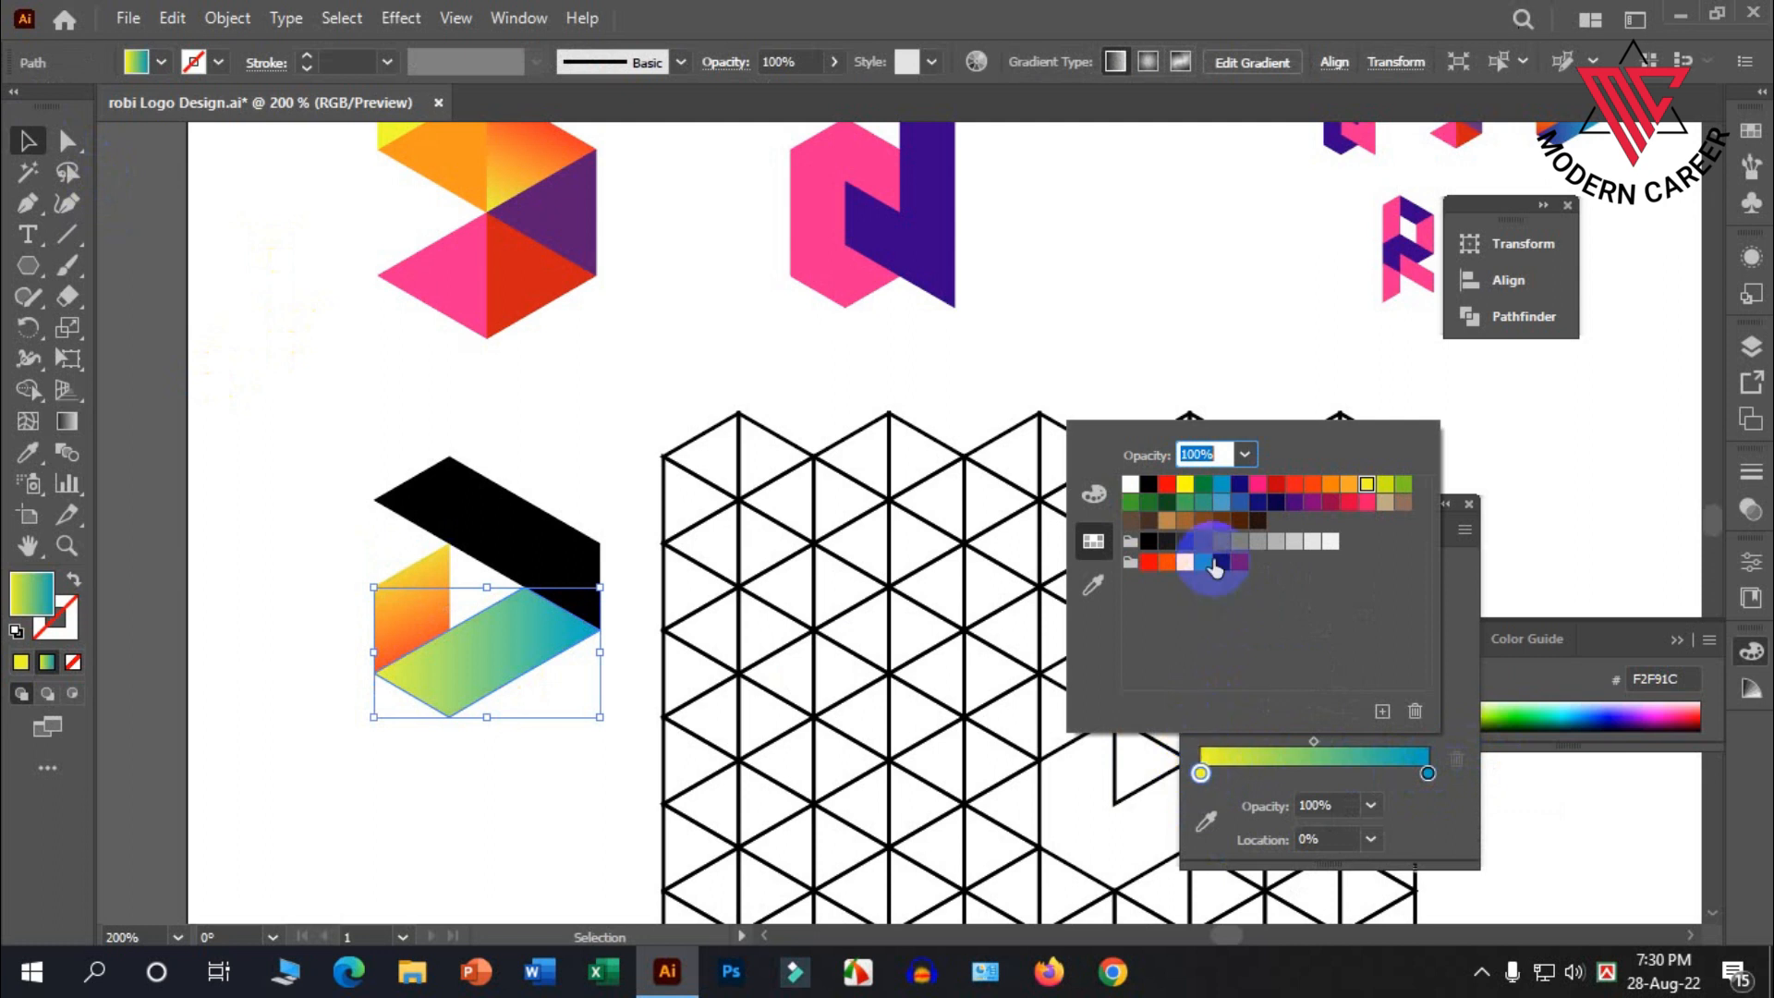
left_click(1238, 493)
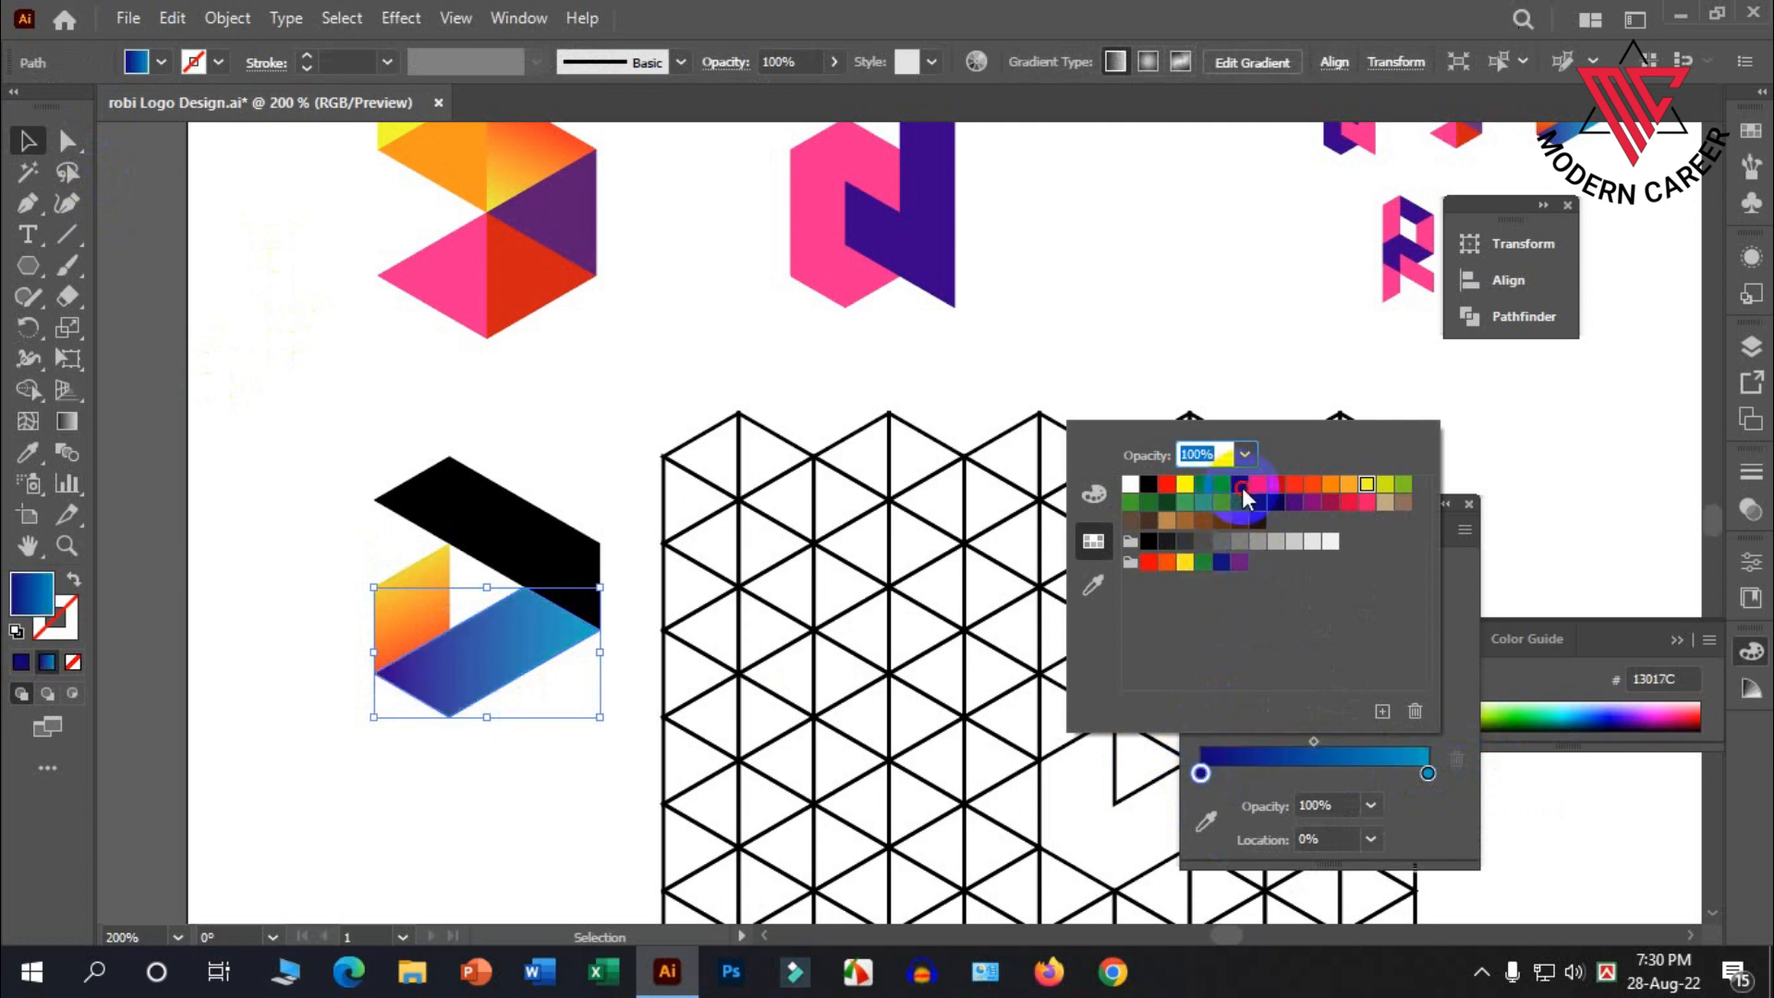
left_click(425, 755)
Angle the lower band's blue gradient diagonally with the Gradient tool, dark at its lower left and light towards its upper right
left_click(517, 637)
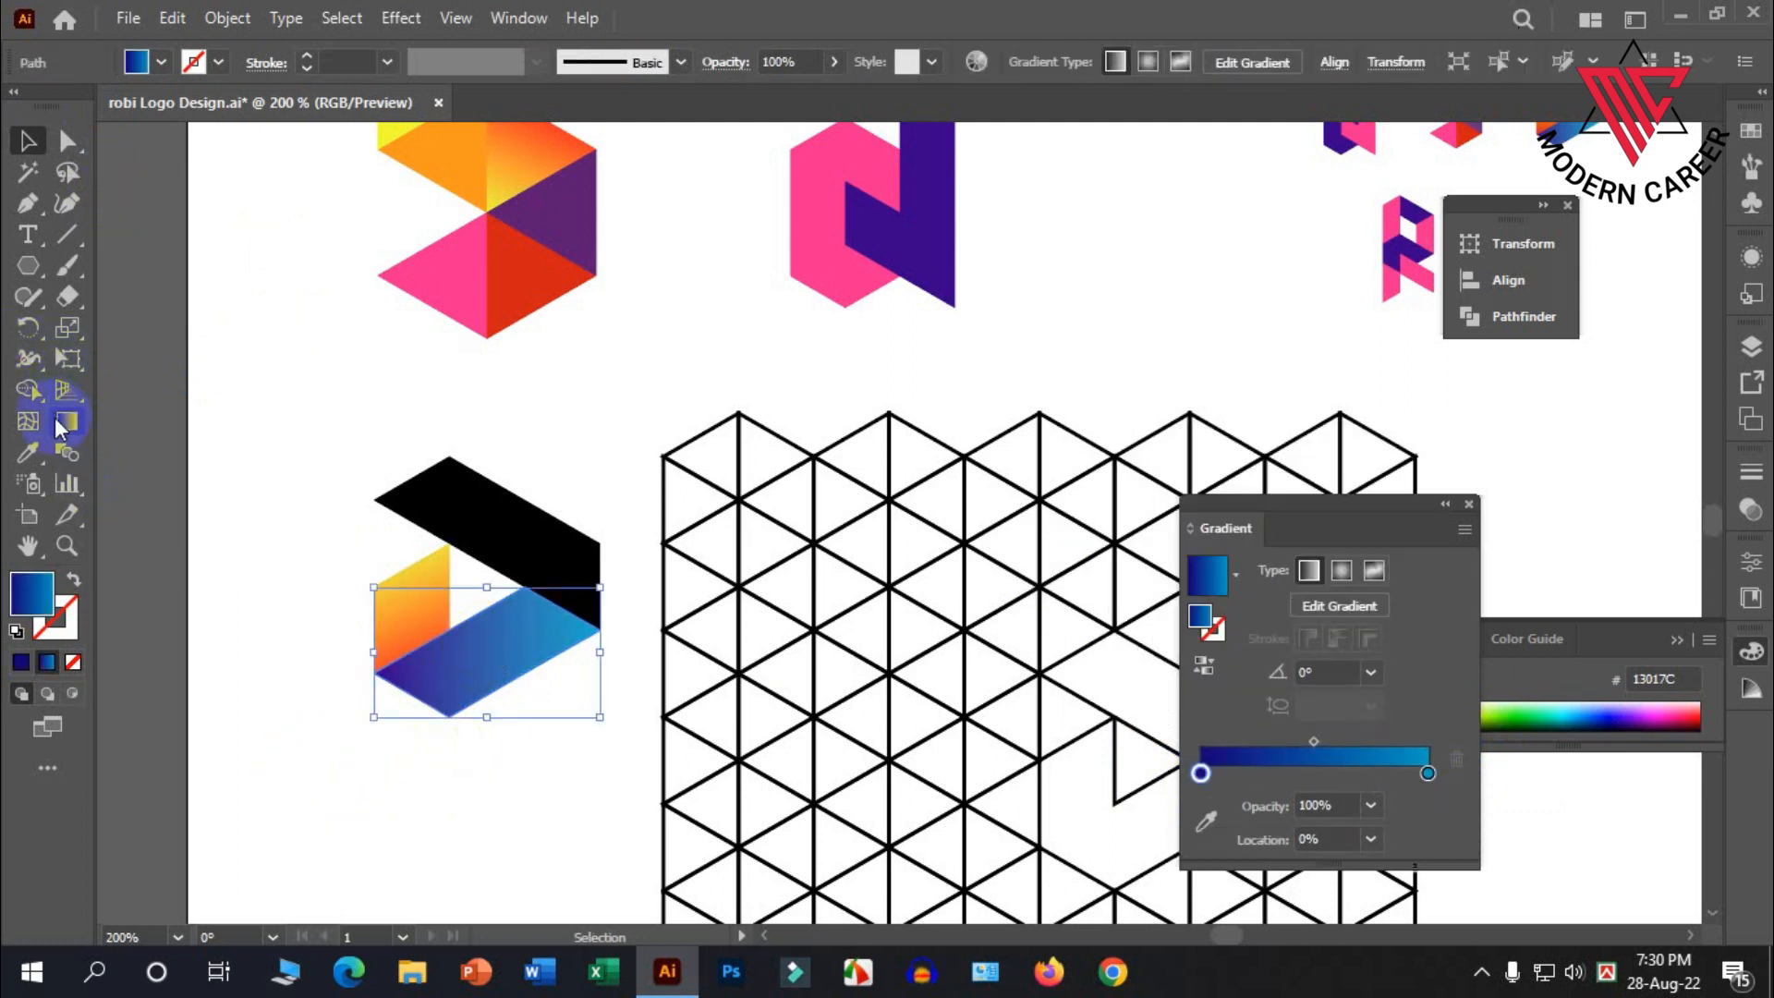
left_click(58, 425)
left_click_drag(416, 708, 556, 585)
left_click_drag(473, 663, 457, 680)
left_click(27, 141)
Copy the lower band's blue gradient onto the black upper band with the Eyedropper tool
left_click(492, 532)
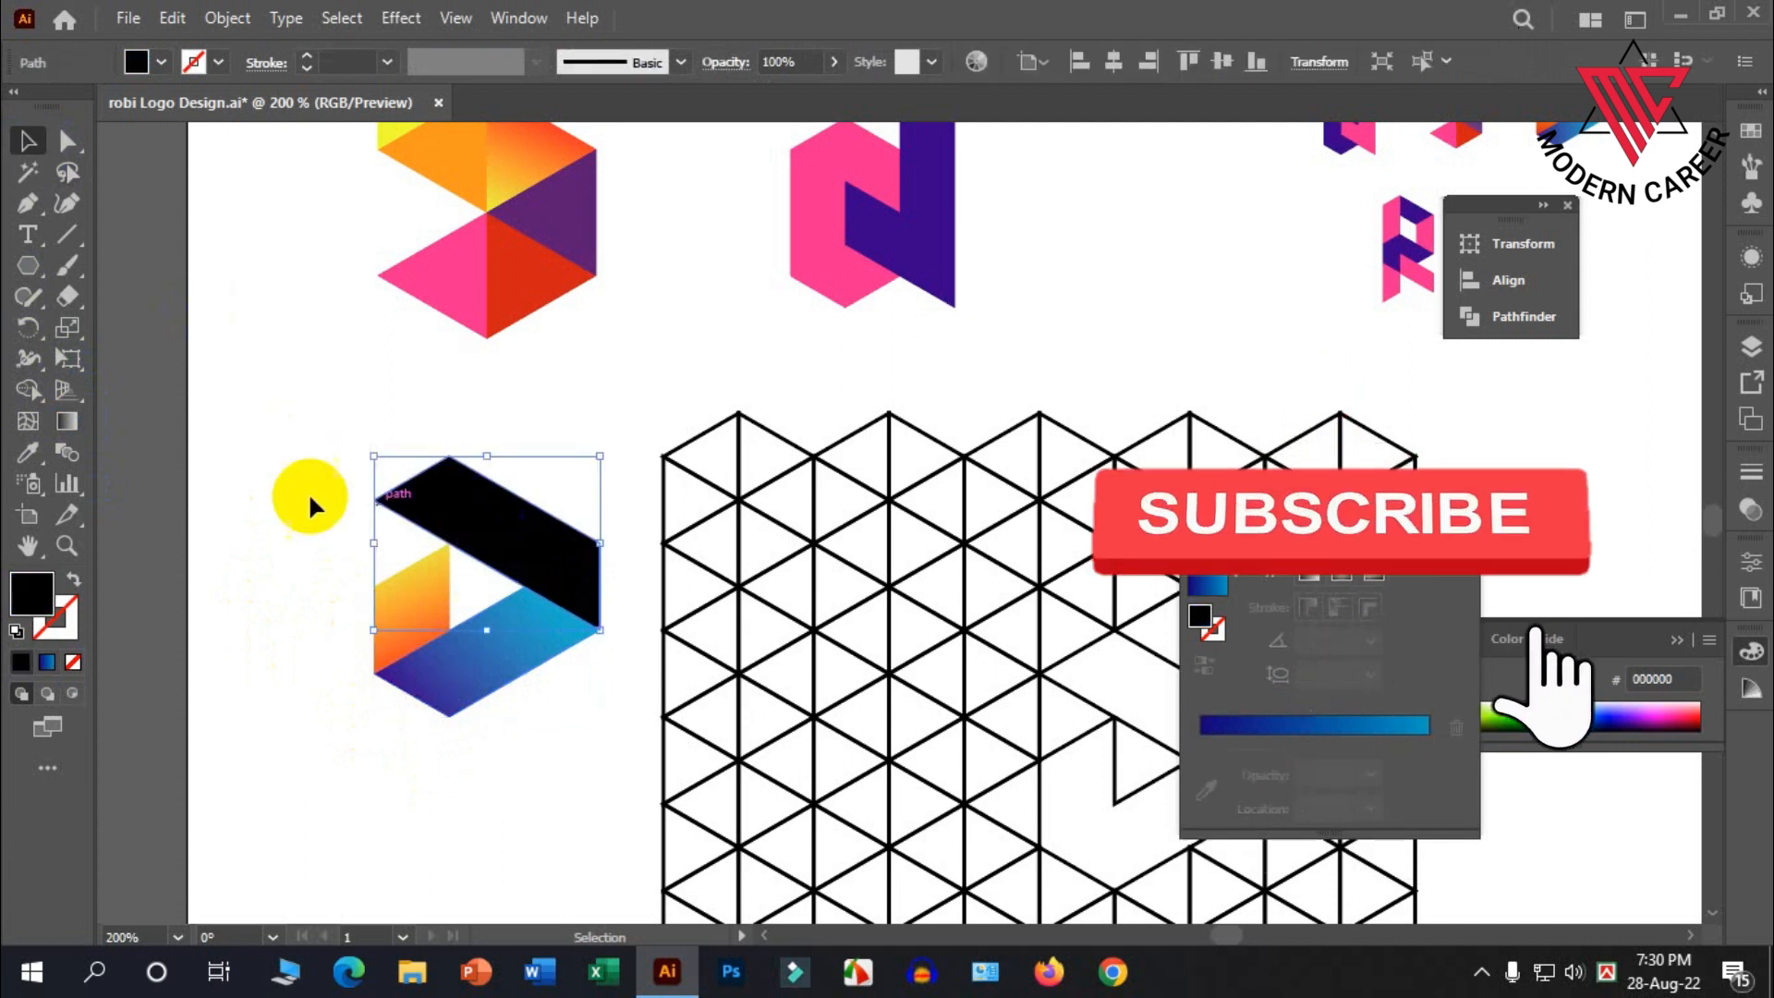
left_click(28, 452)
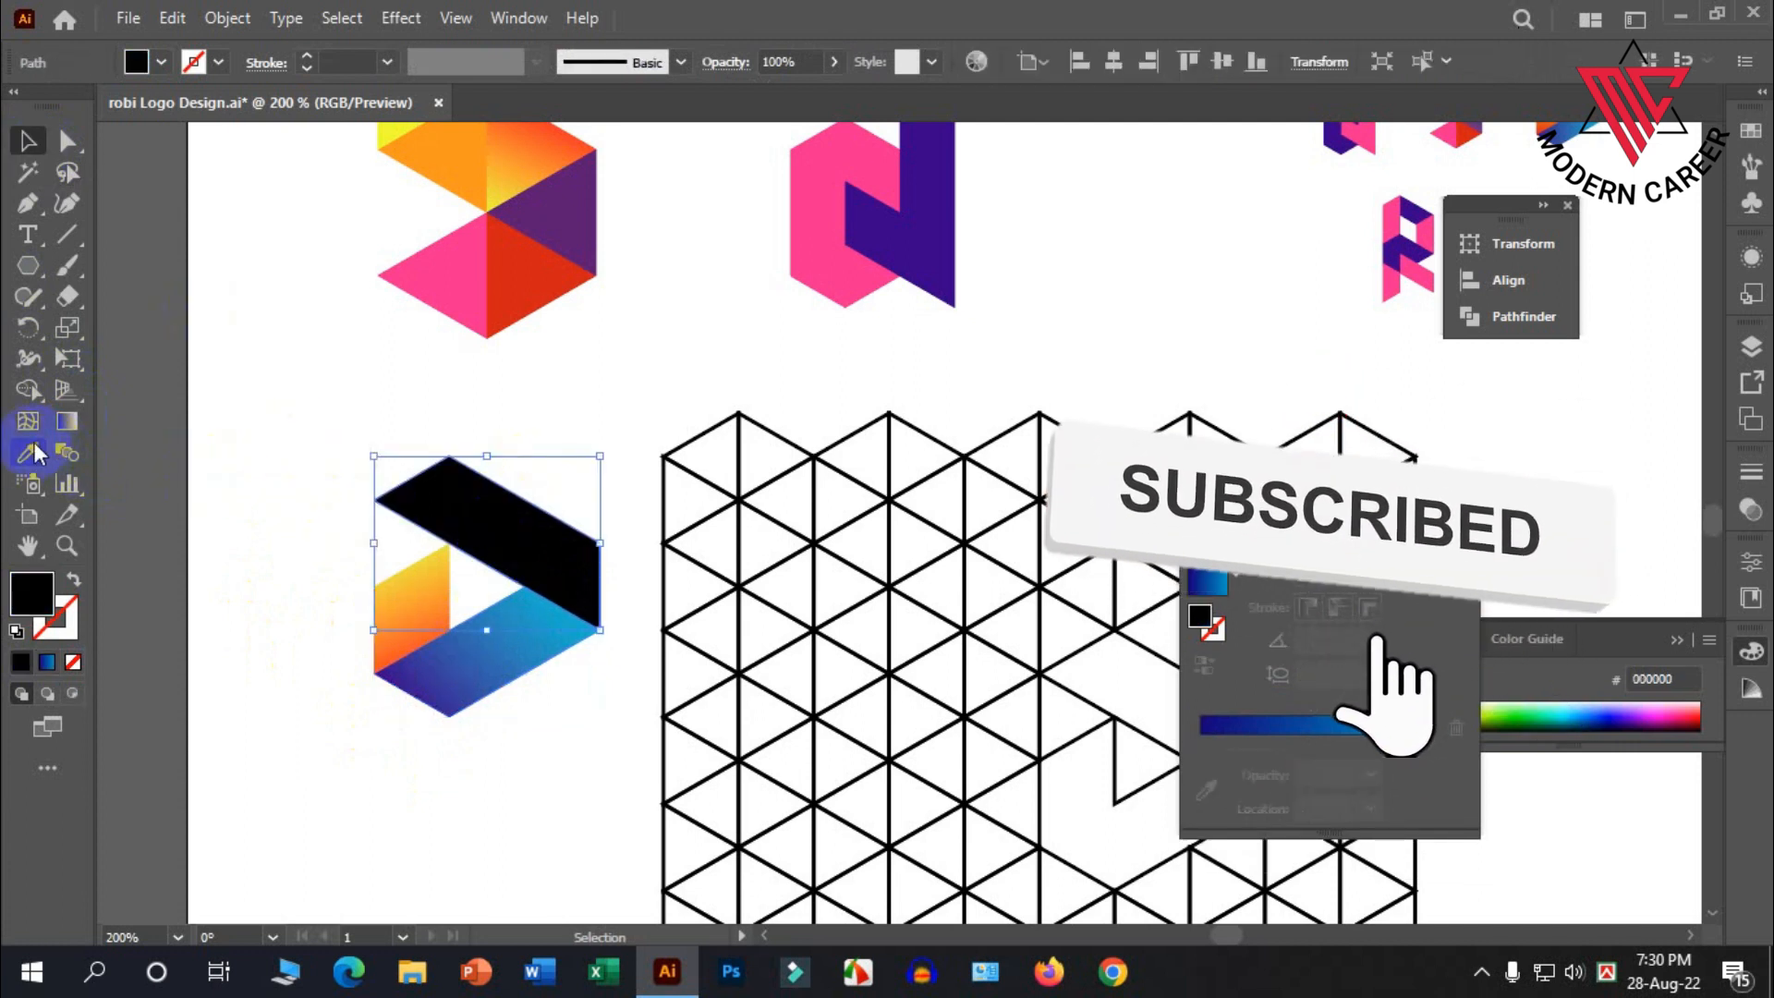
left_click(516, 621)
left_click(28, 141)
left_click(670, 499)
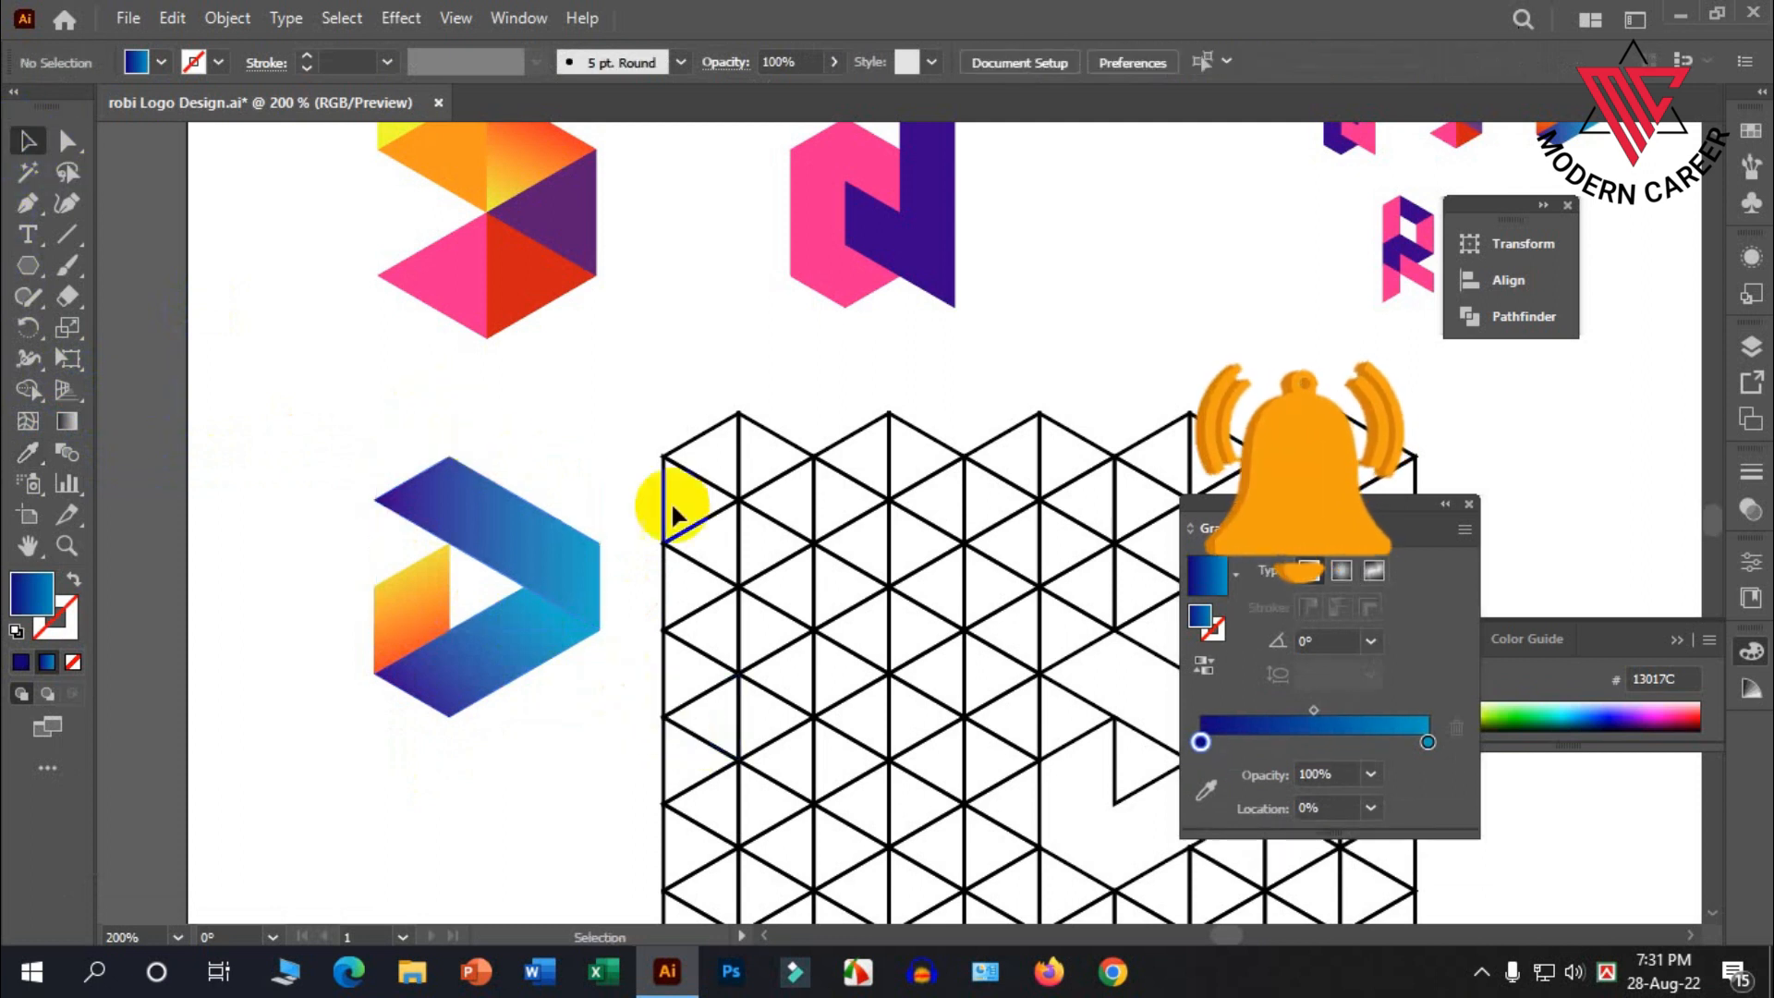
Reverse the upper band's gradient so it runs from light blue to dark blue
left_click(539, 531)
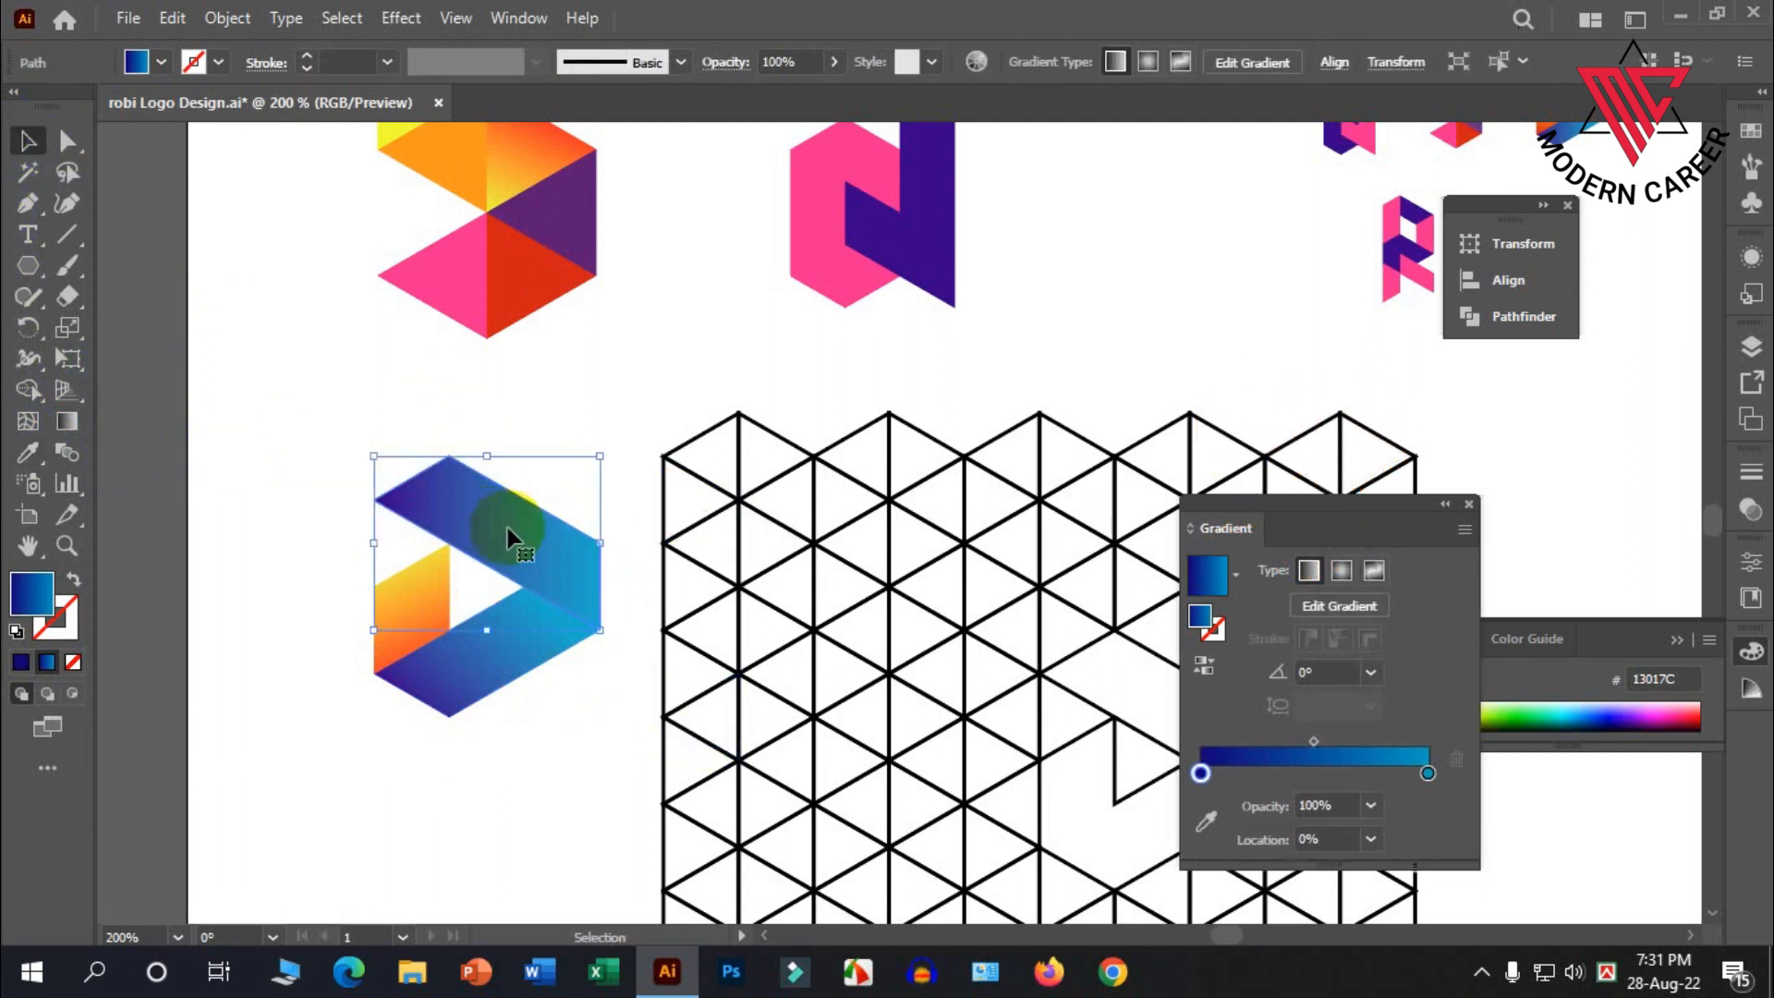
left_click(1203, 667)
left_click(552, 708)
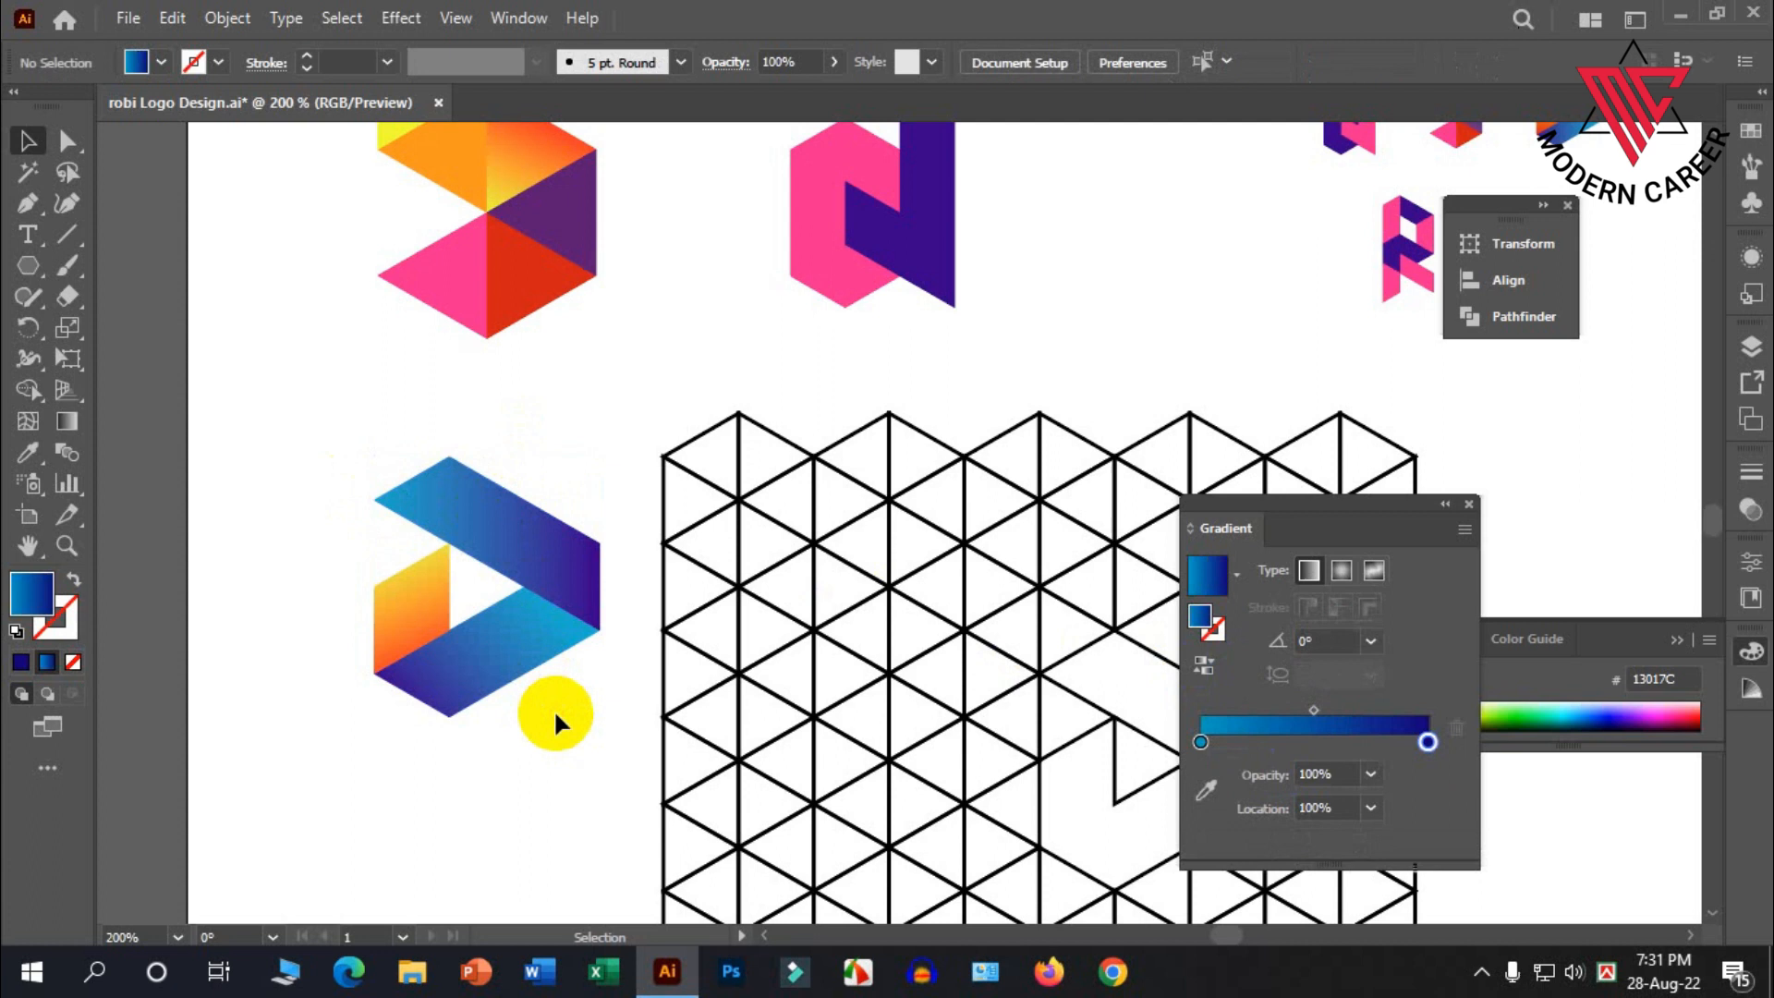
Angle the upper band's blue gradient diagonally with the Gradient tool, light at its upper left and dark towards its lower right
left_click(505, 552)
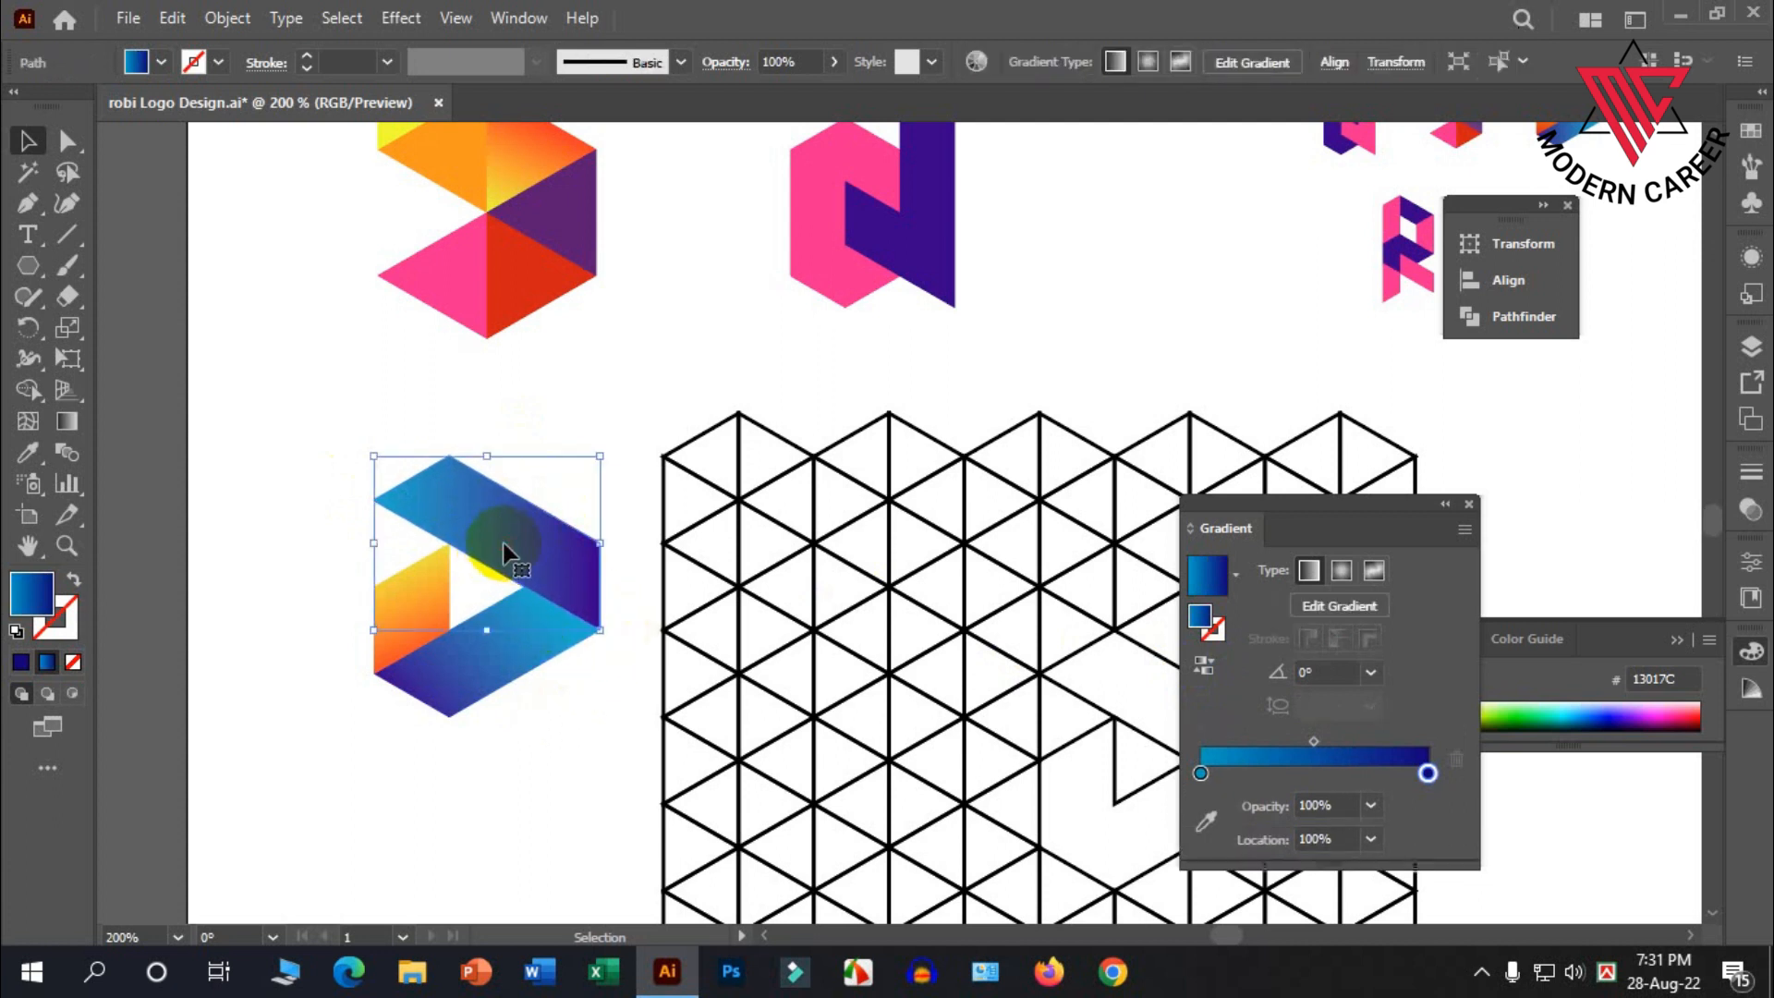
left_click(513, 721)
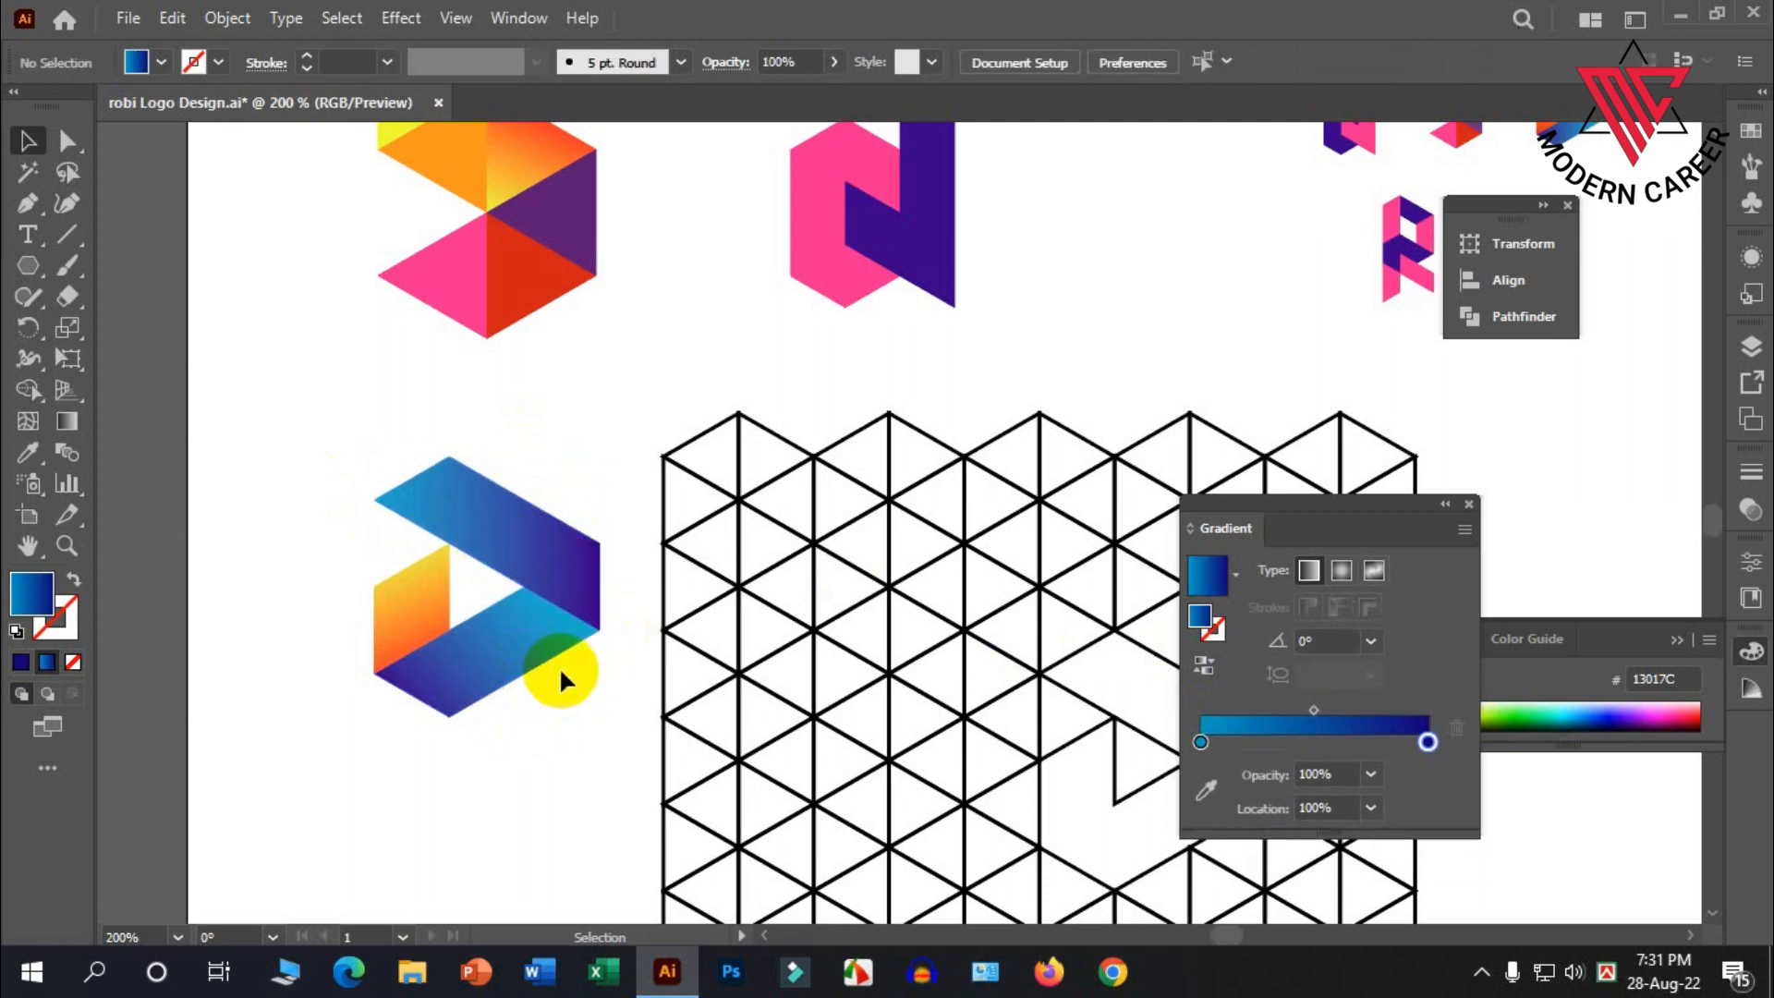
left_click(505, 675)
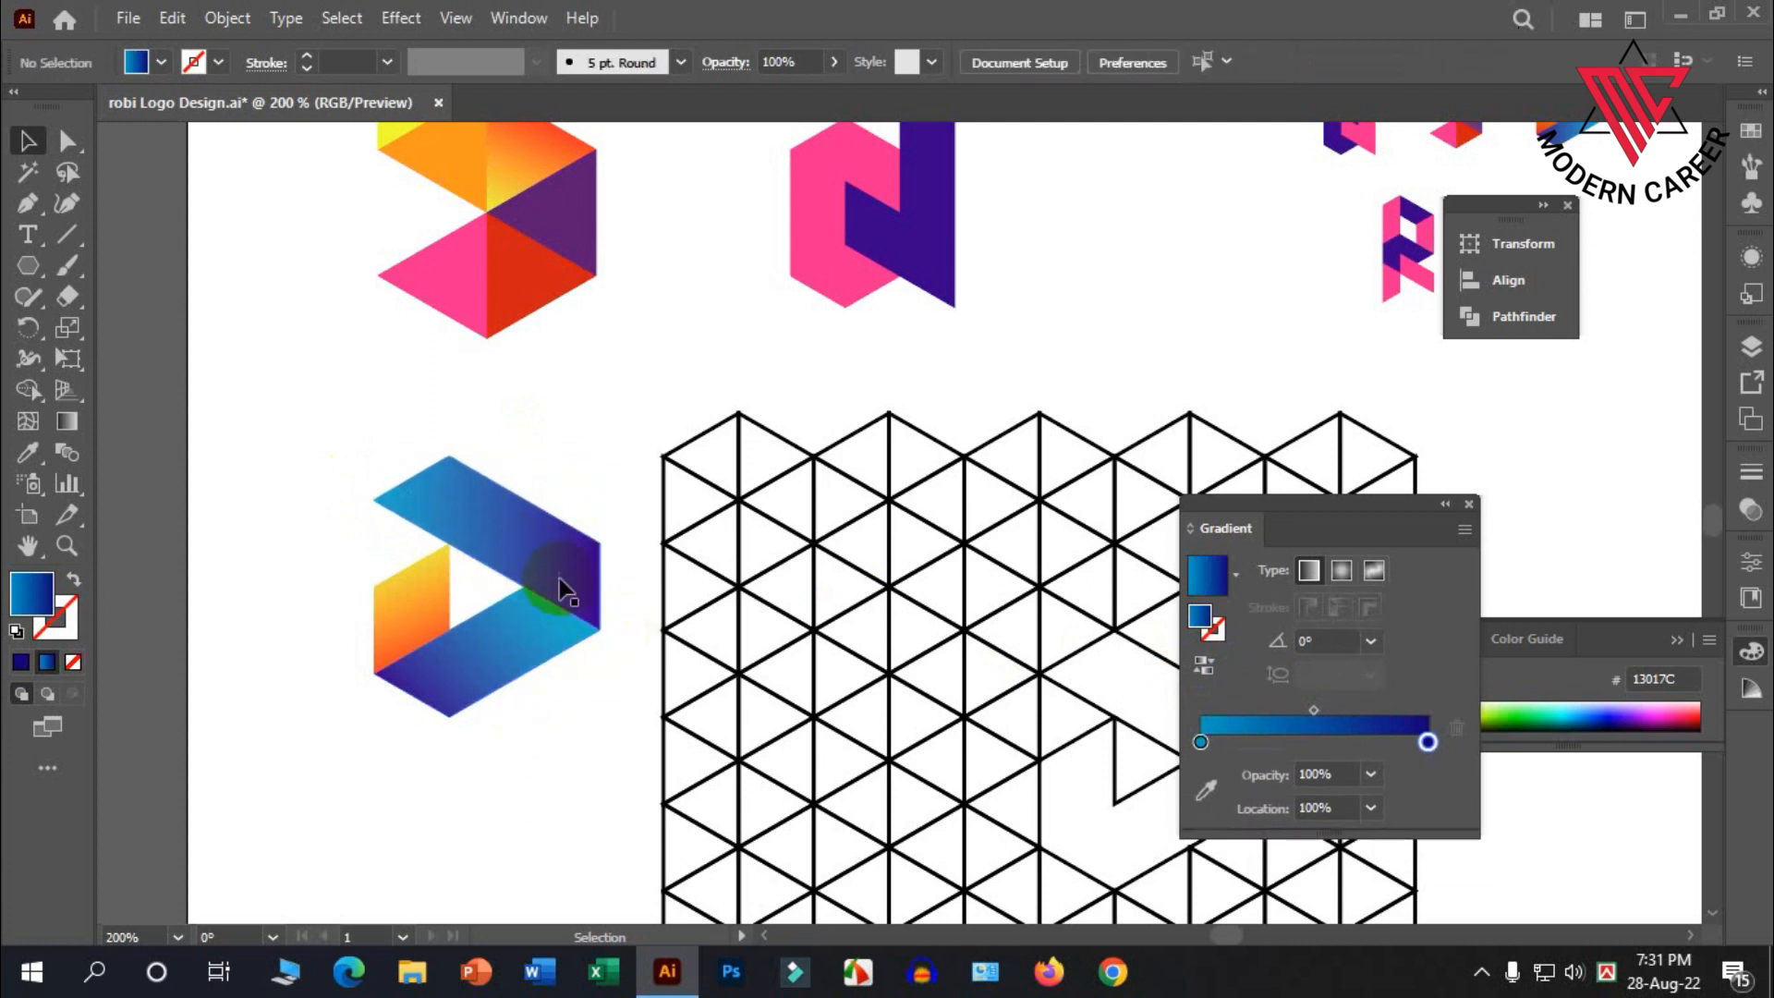
left_click(68, 421)
left_click_drag(523, 543, 554, 557)
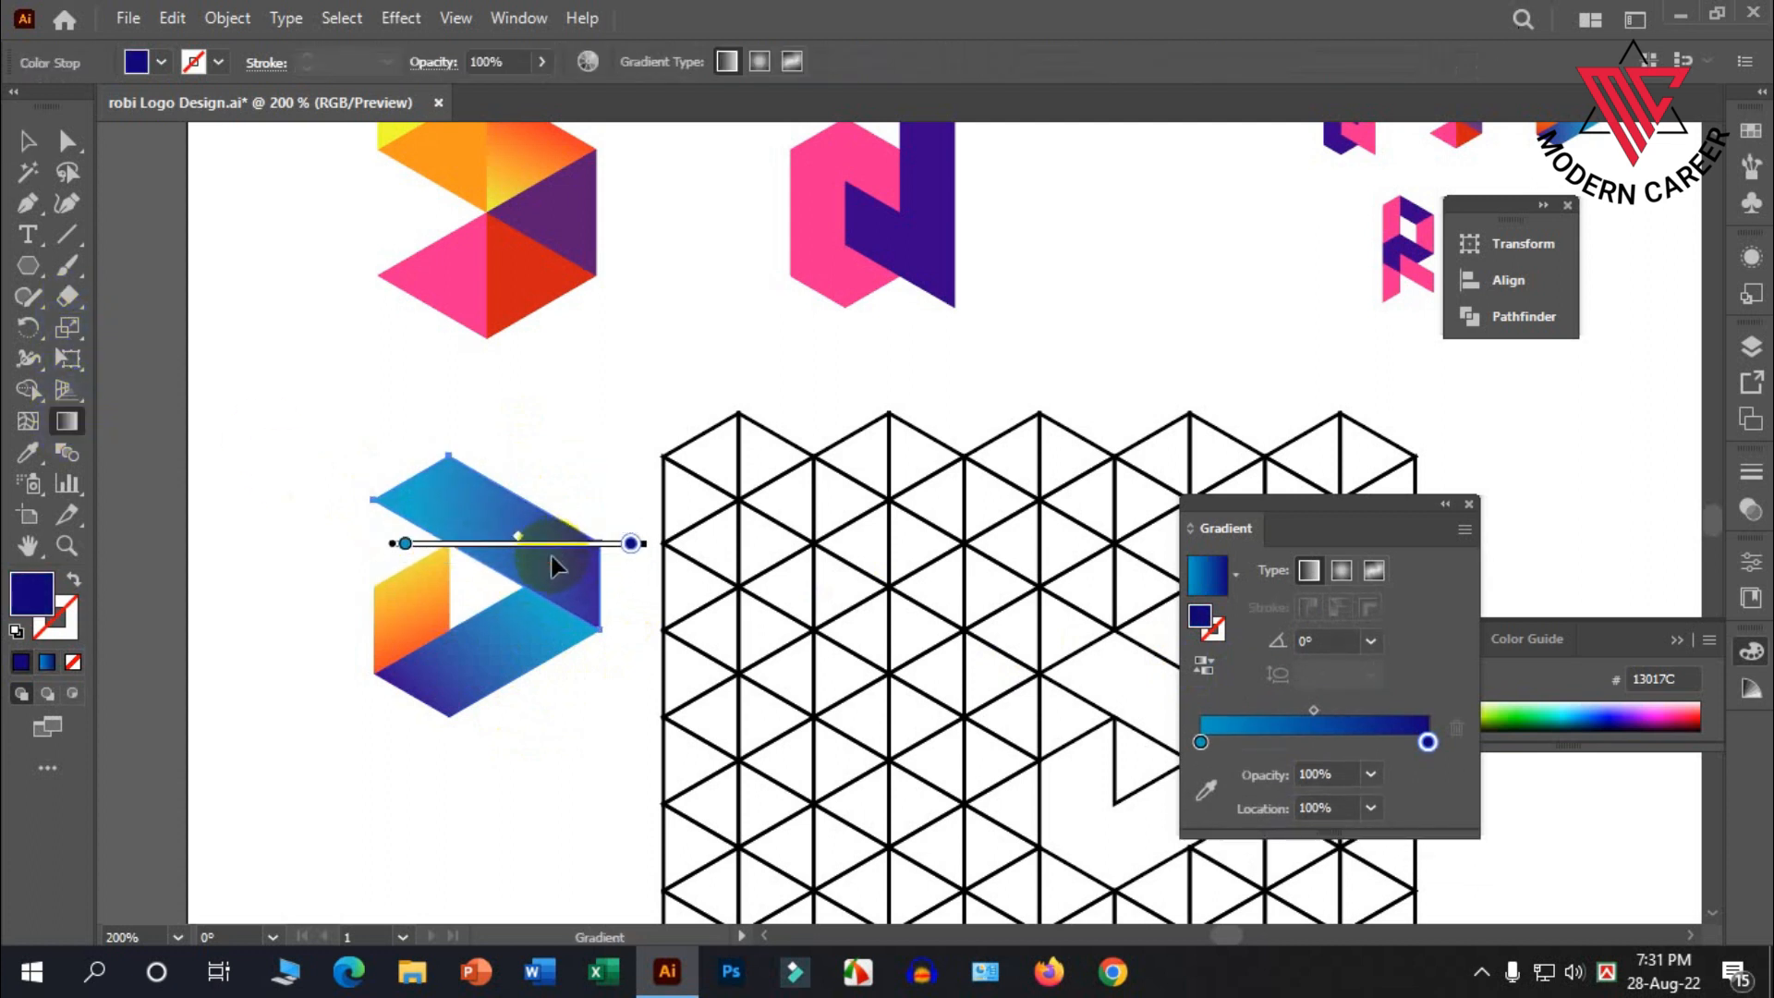
left_click(26, 143)
Group the three gradient-filled pieces of the blue and orange logo
left_click(428, 560)
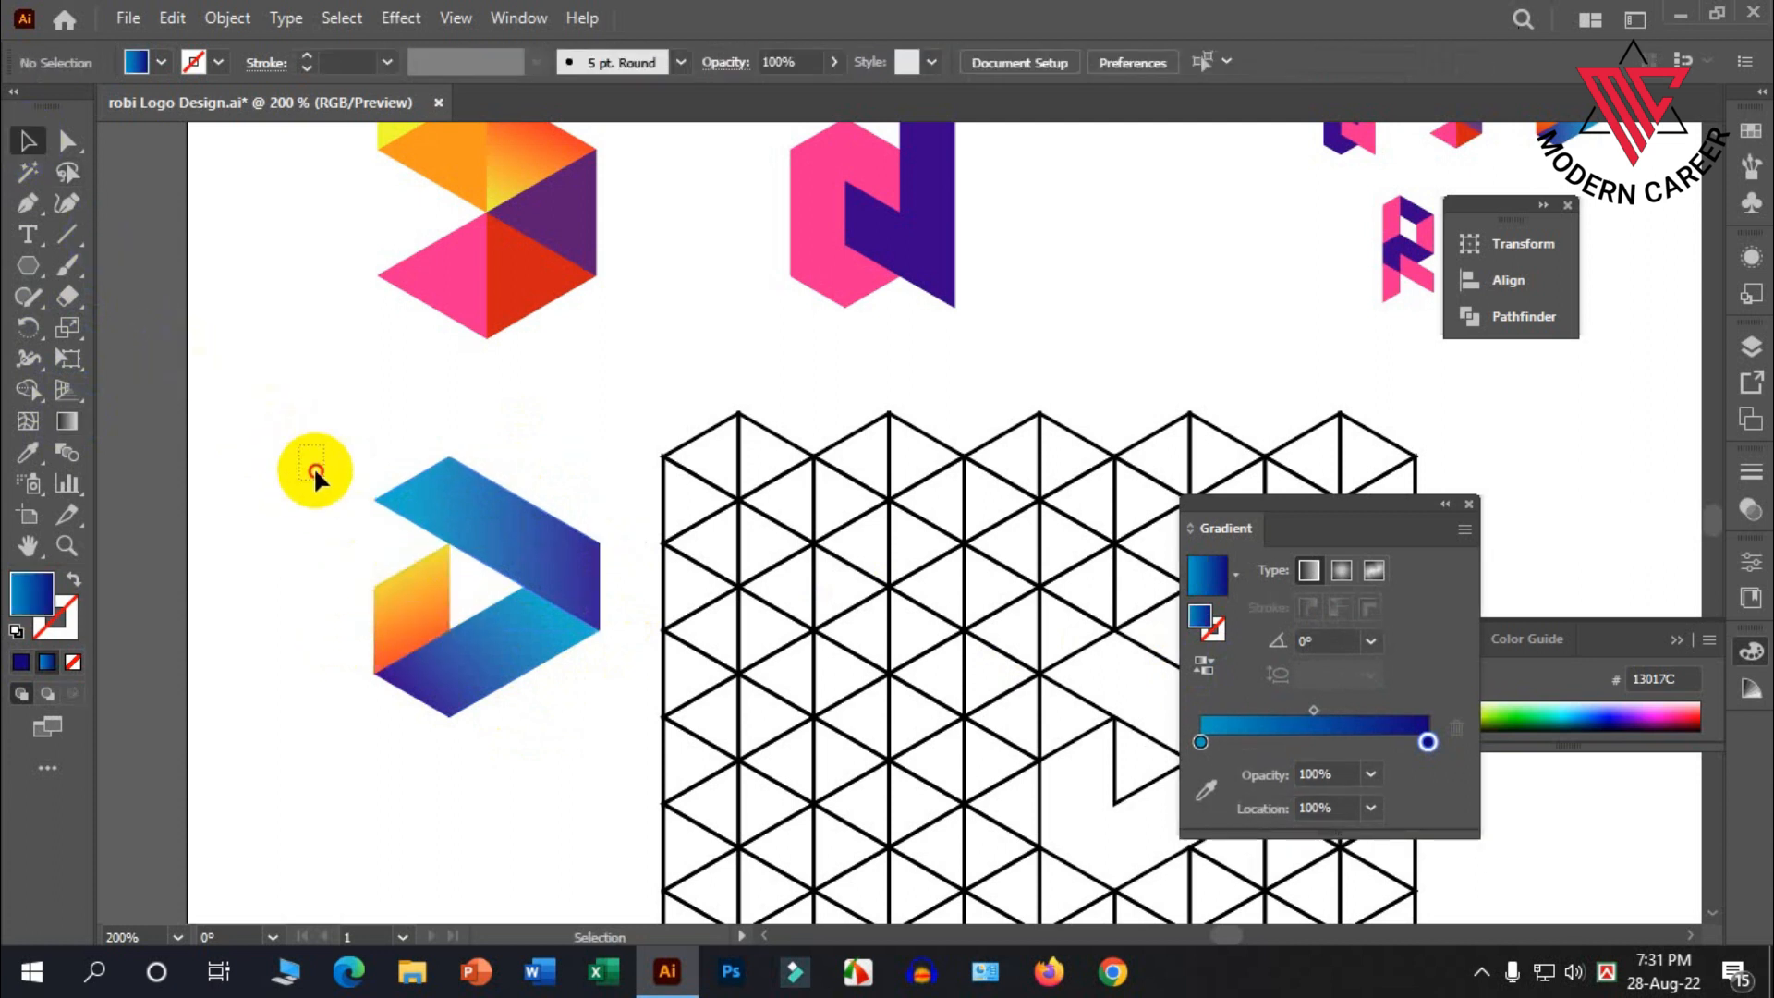
left_click_drag(545, 739, 549, 740)
right_click(412, 514)
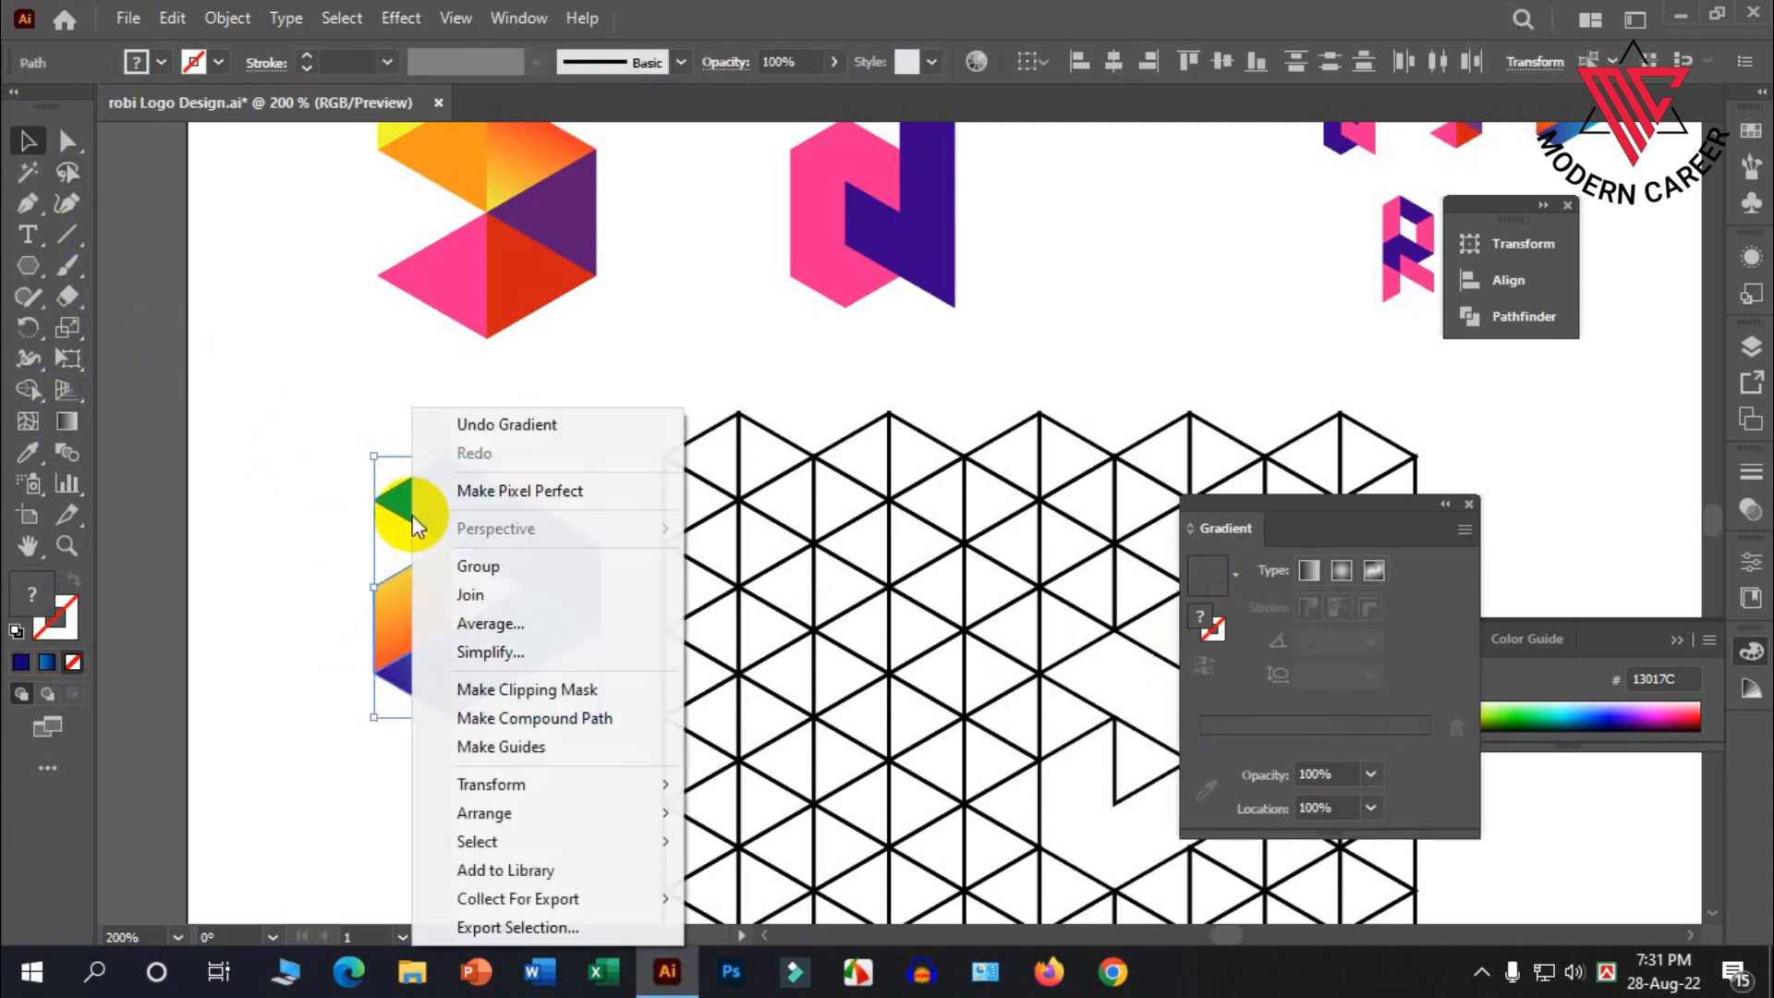
left_click(484, 568)
Place the grouped blue and orange logo in the top row beside the d logo, shifting the d slightly left for even spacing
scroll(489, 751, "down", 1)
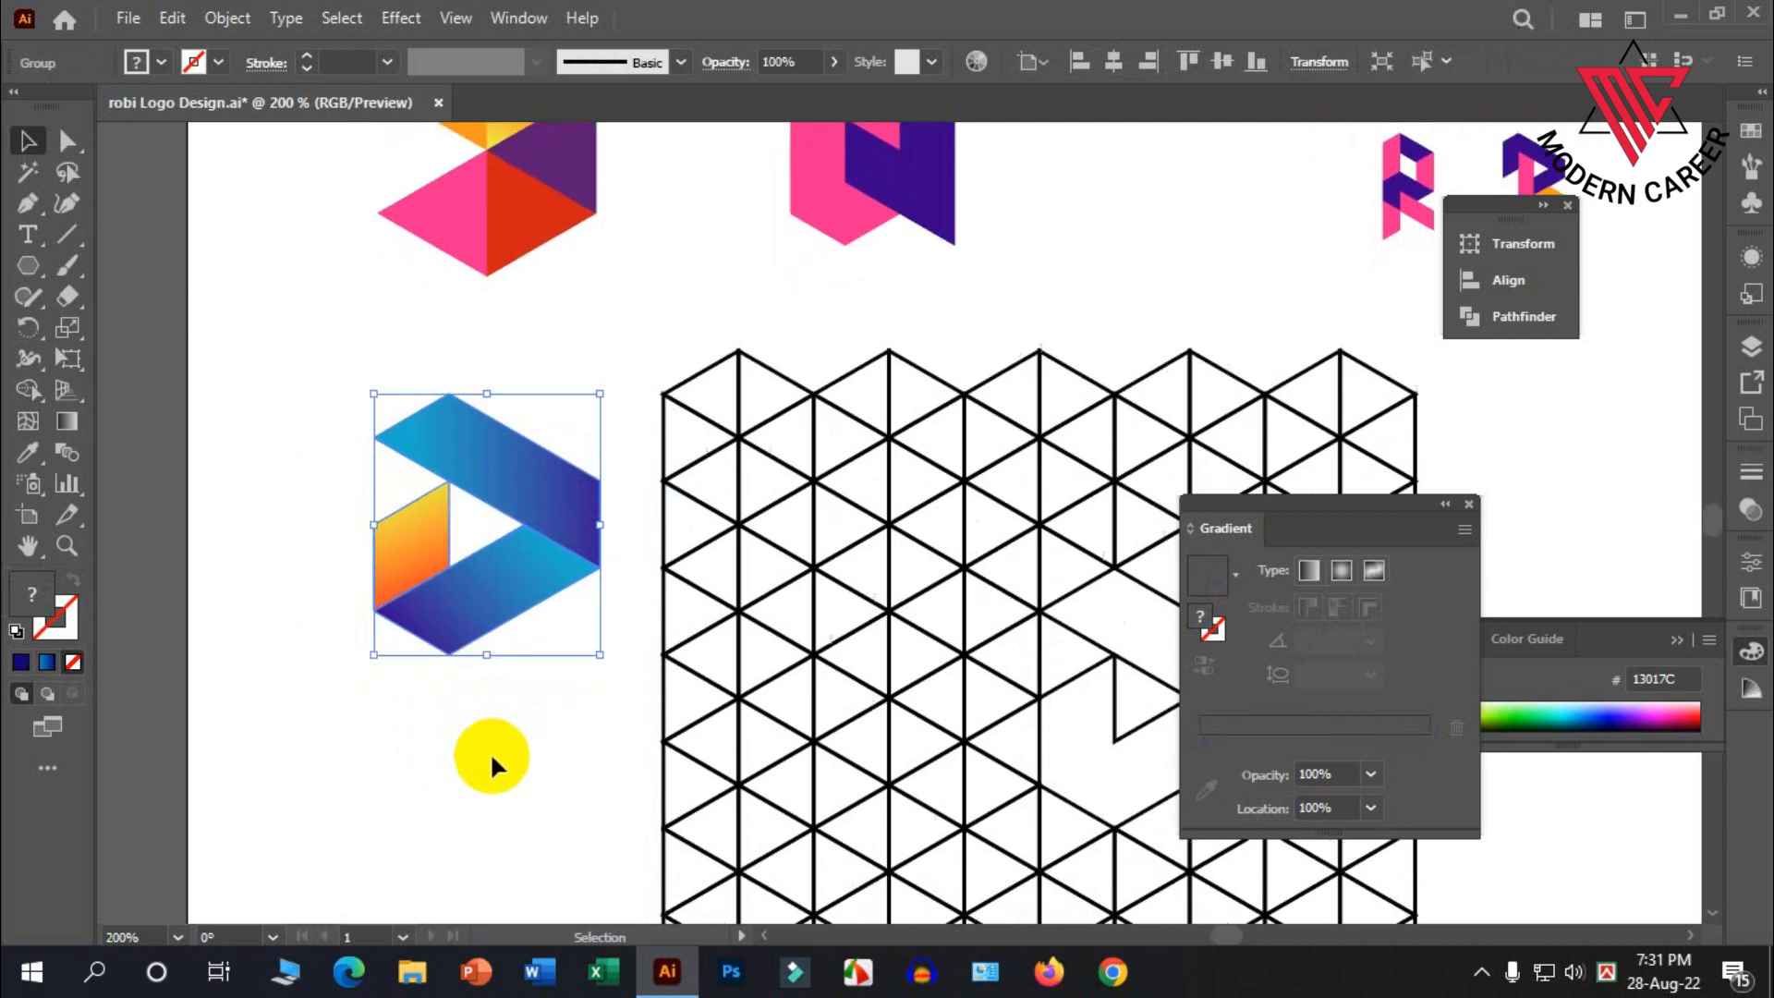
key("ctrl+1")
left_click_drag(489, 628, 793, 471)
left_click(698, 523)
left_click_drag(682, 447, 658, 448)
left_click_drag(845, 469, 828, 476)
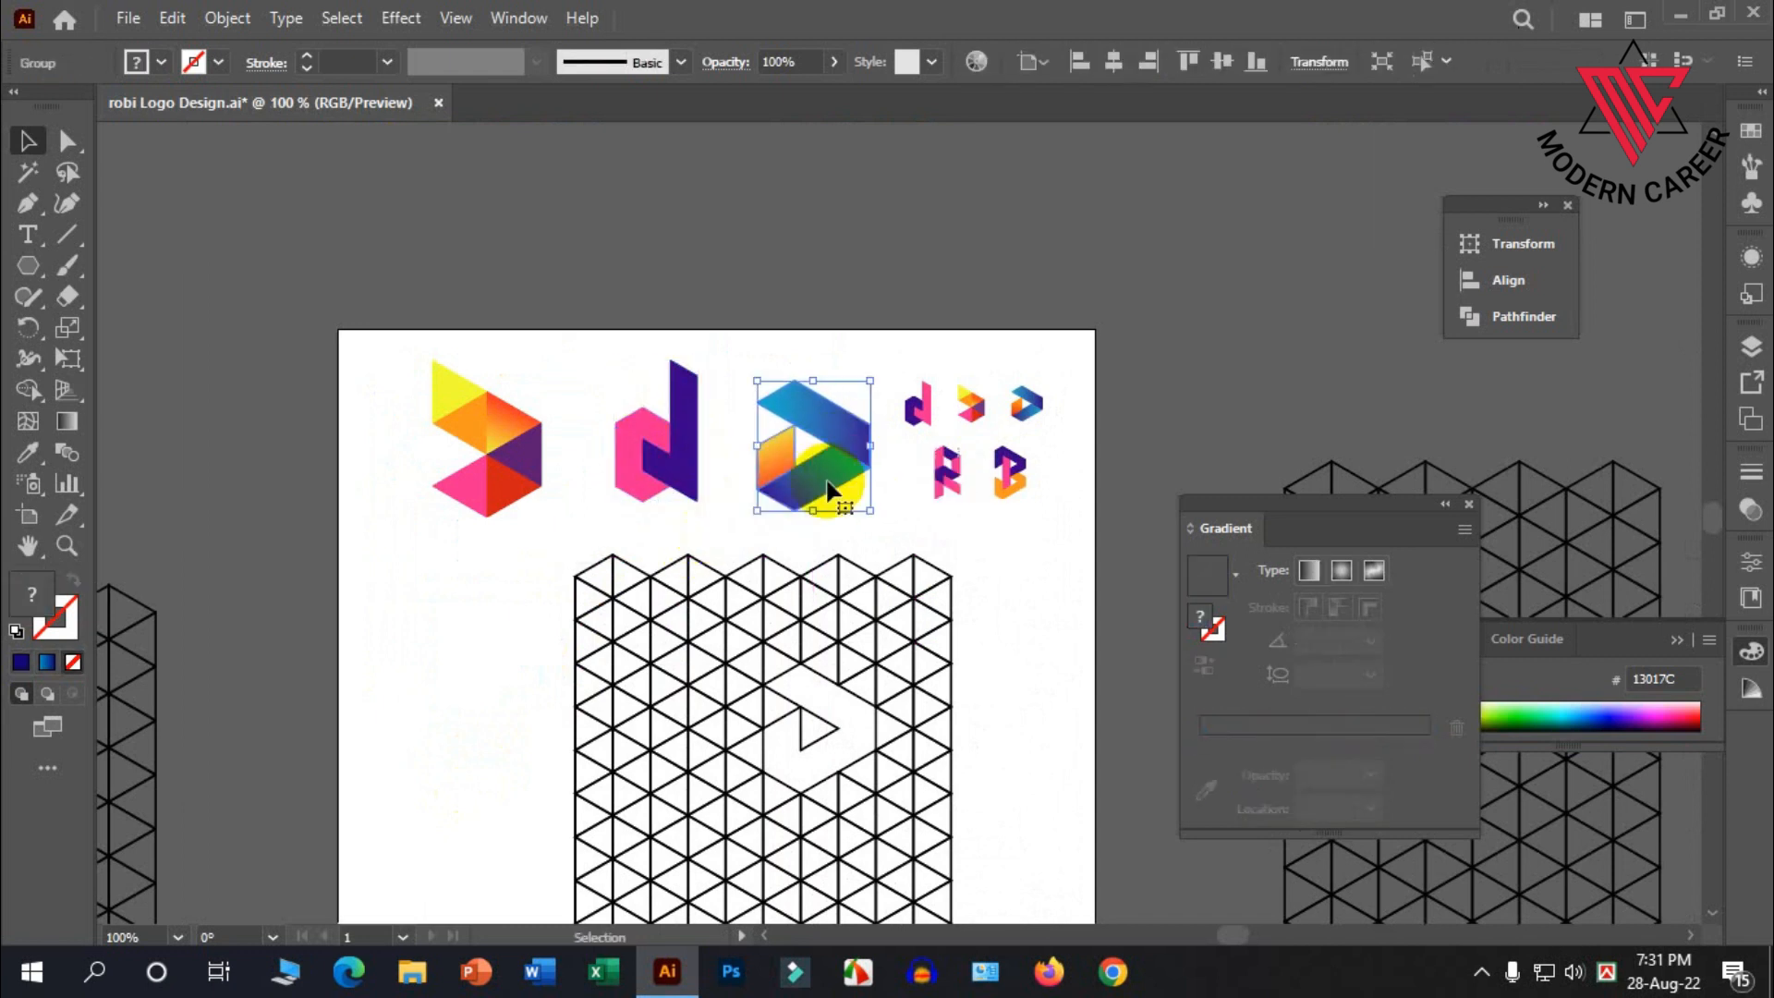
left_click(725, 514)
Place a fresh isometric triangle grid on the artboard below the logo row in place of the cut-up one
scroll(1021, 480, "up", 2)
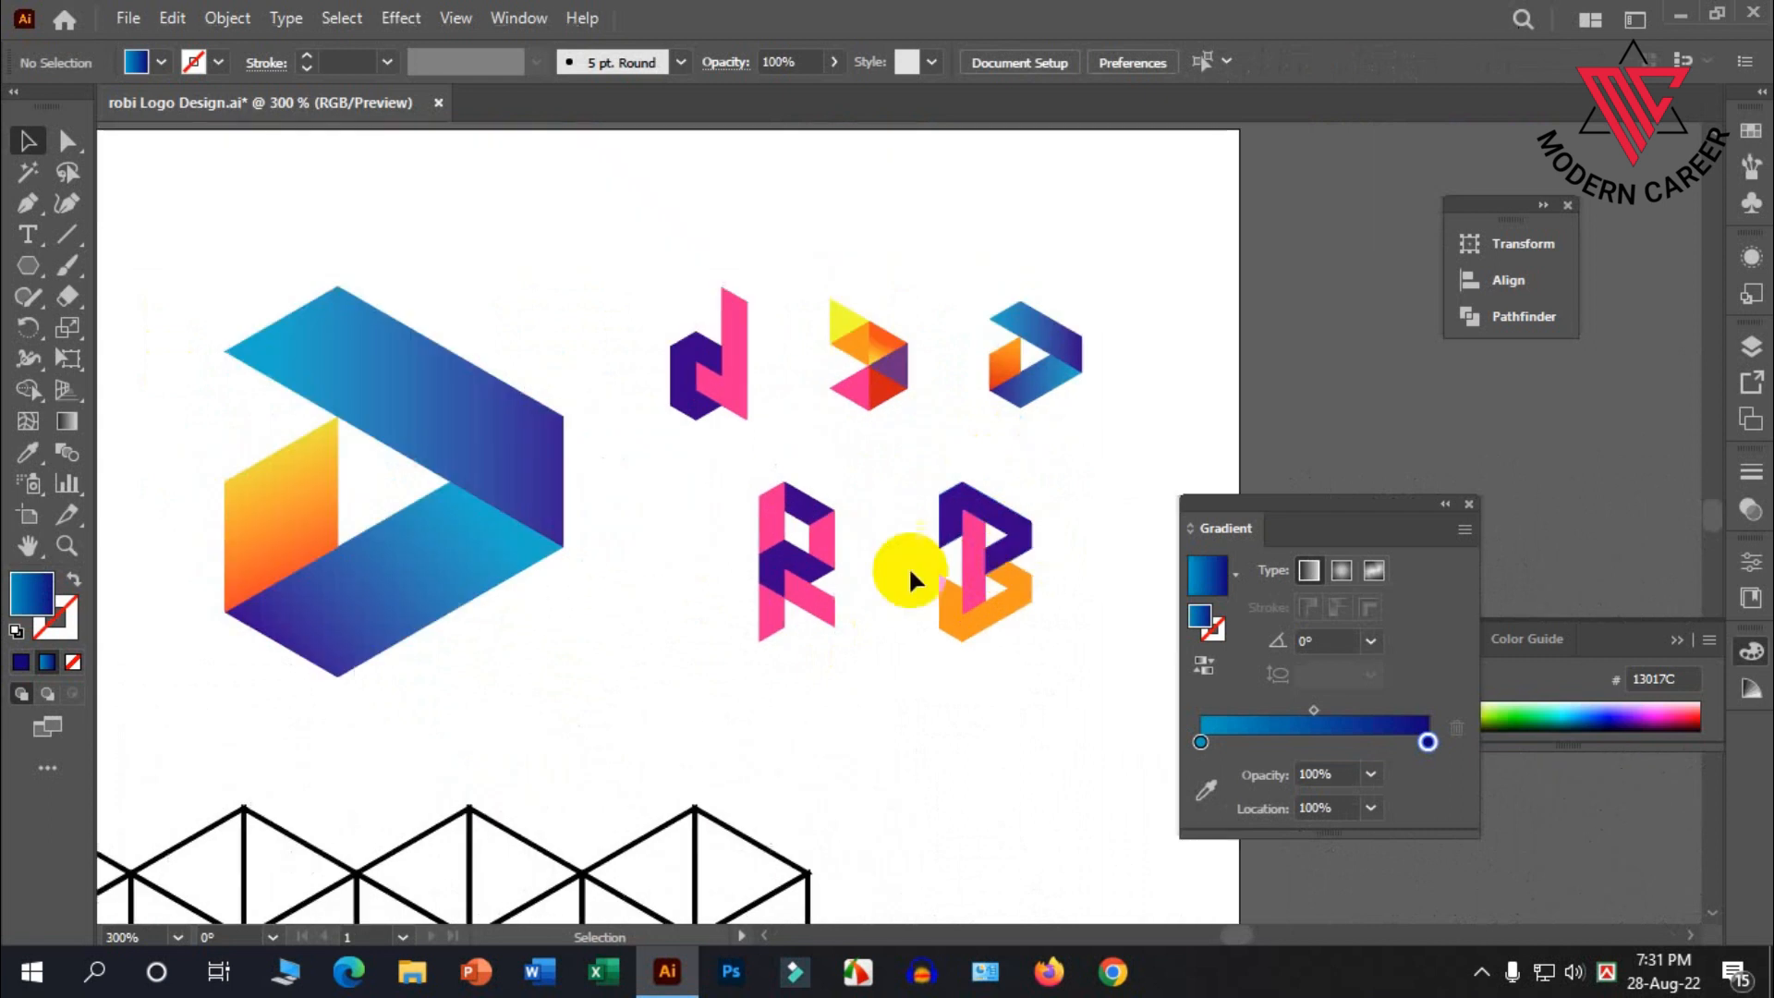
scroll(813, 513, "up", 2)
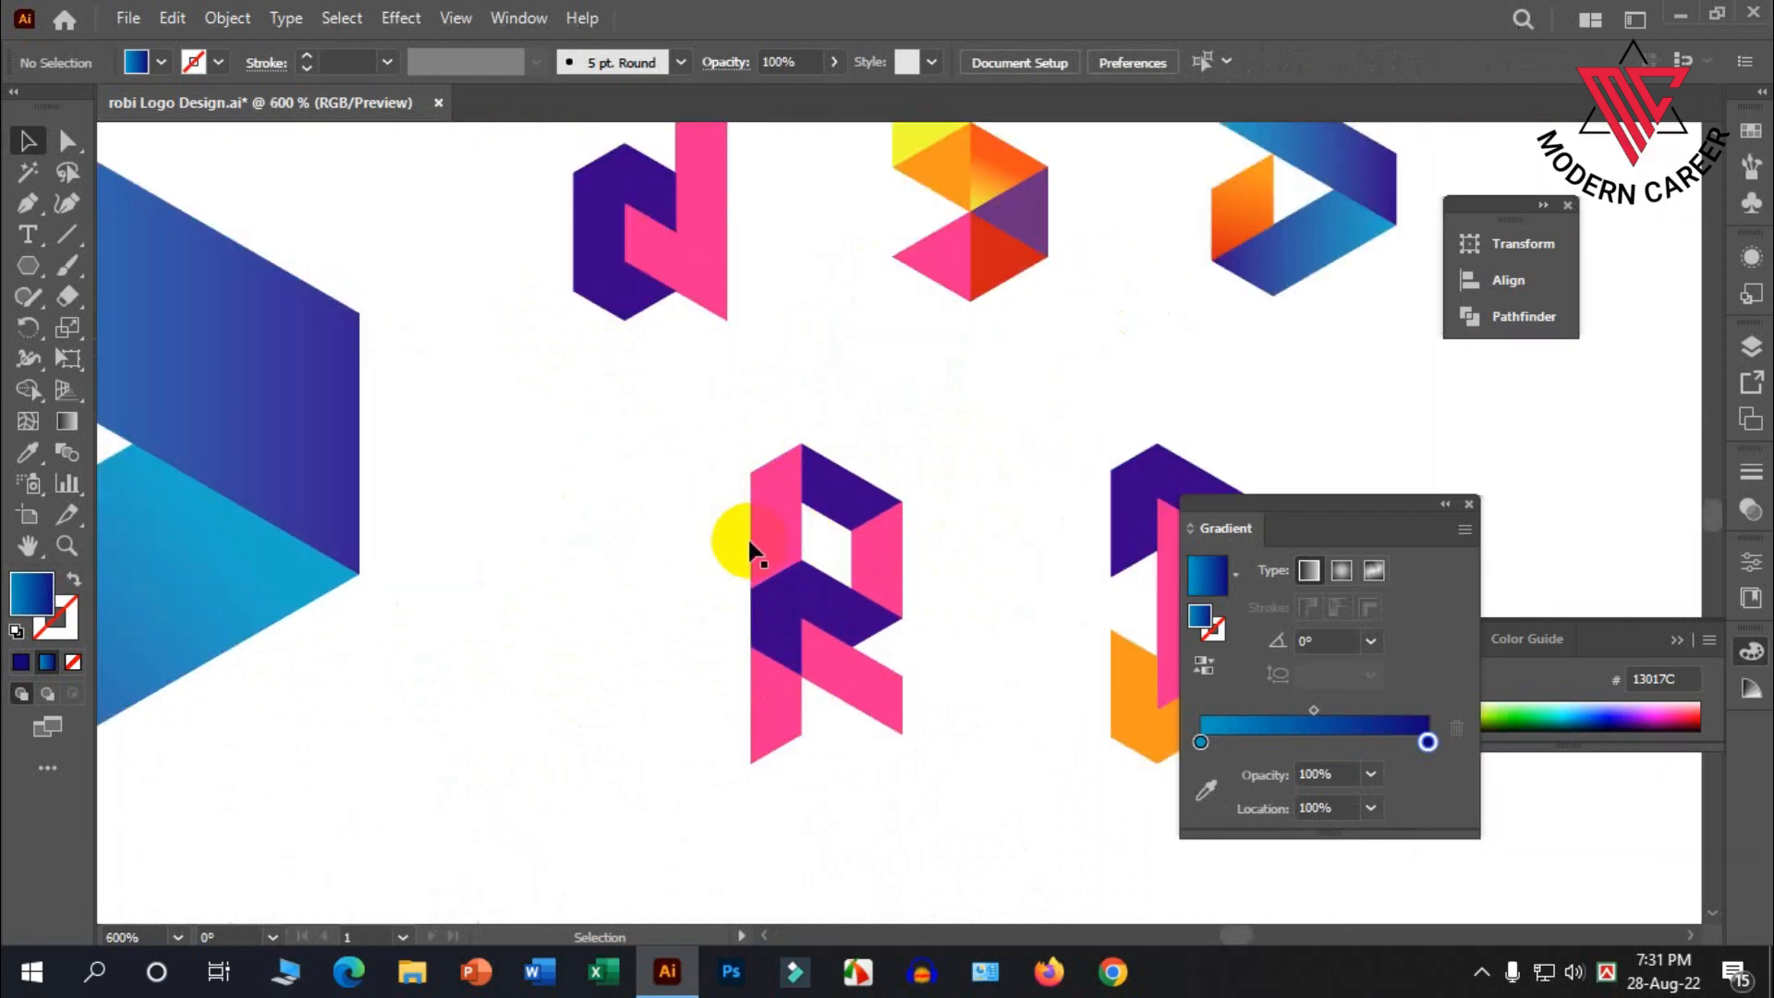
scroll(750, 552, "down", 6)
left_click_drag(1037, 851, 737, 626)
scroll(598, 614, "up", 1)
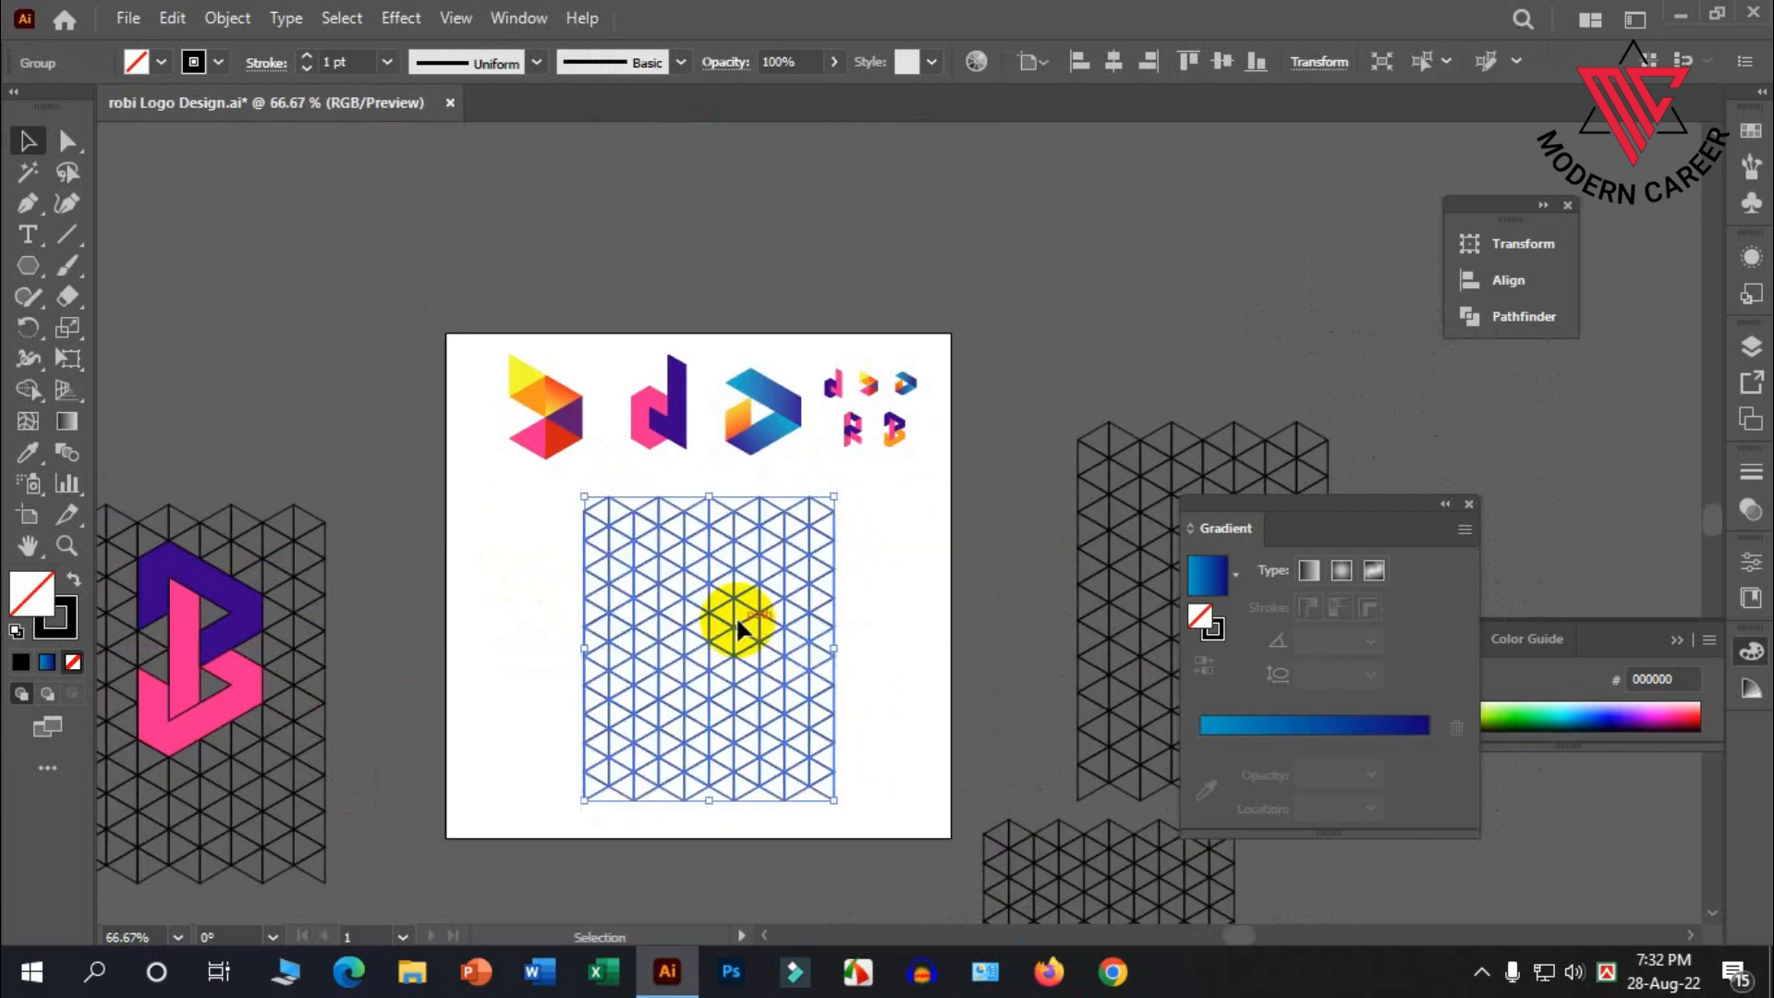
Merge grid triangles with the Shape Builder, using black fill and no stroke, into the foot and diagonal leg of a letter R
left_click(26, 388)
left_click(73, 582)
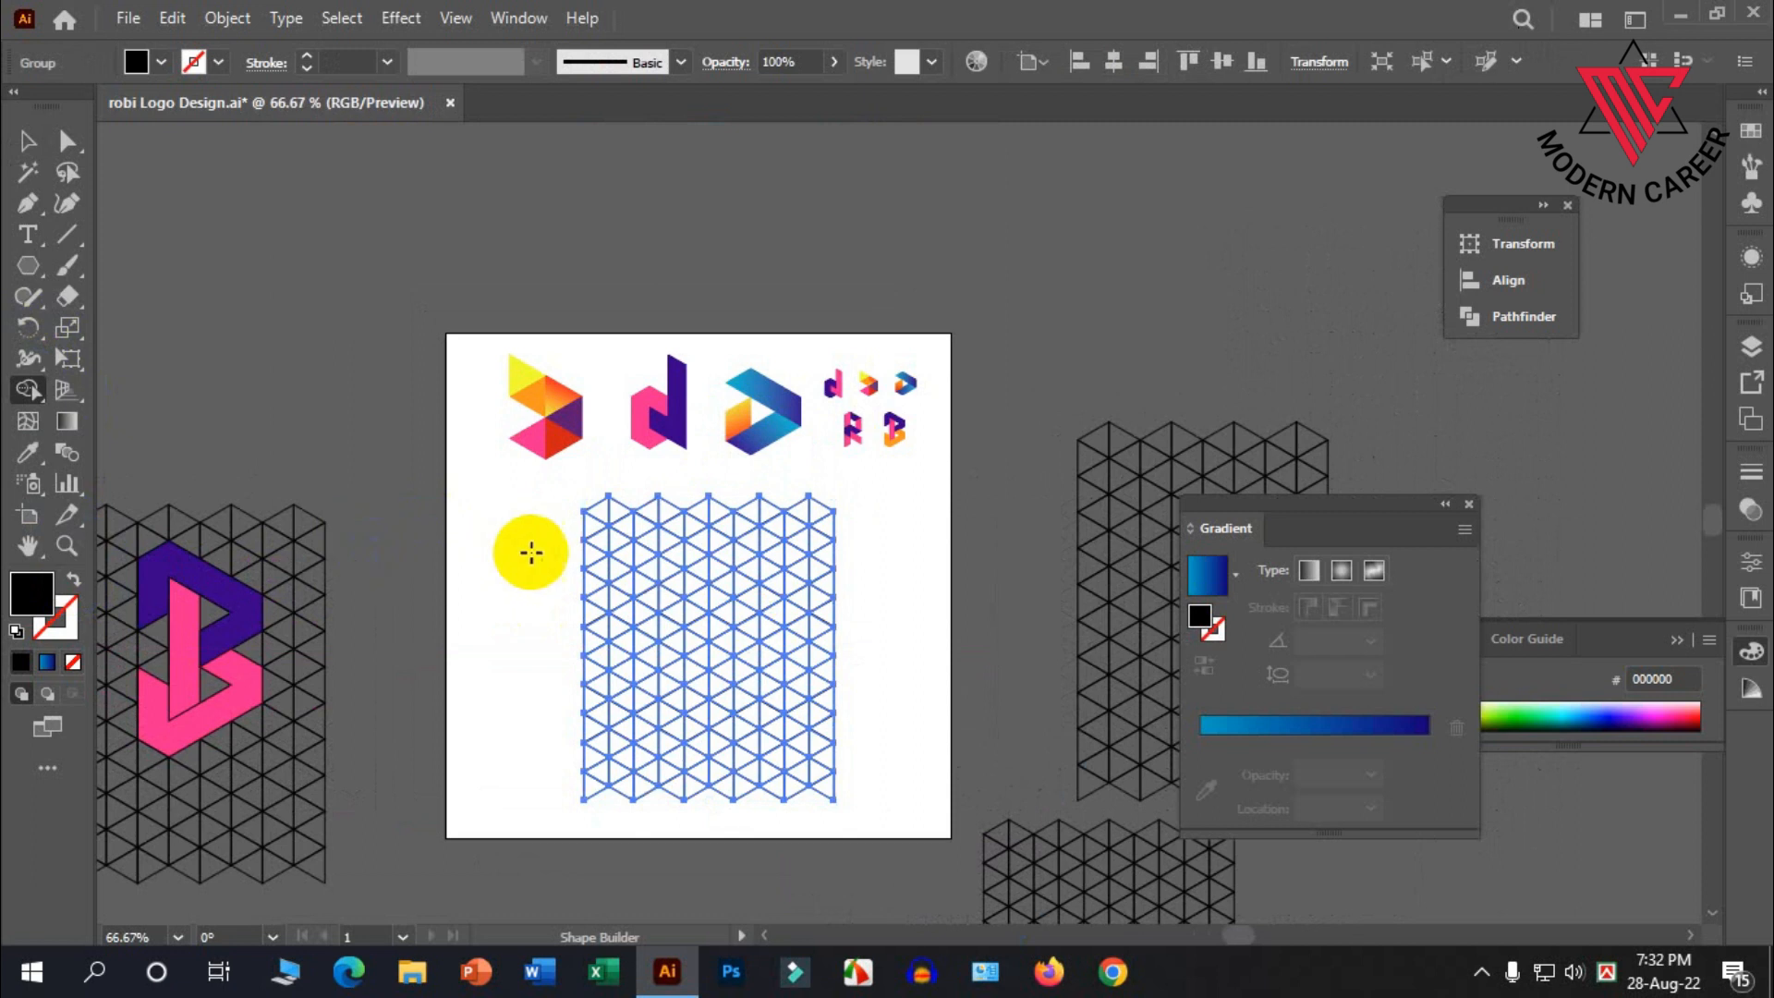
scroll(784, 554, "up", 1)
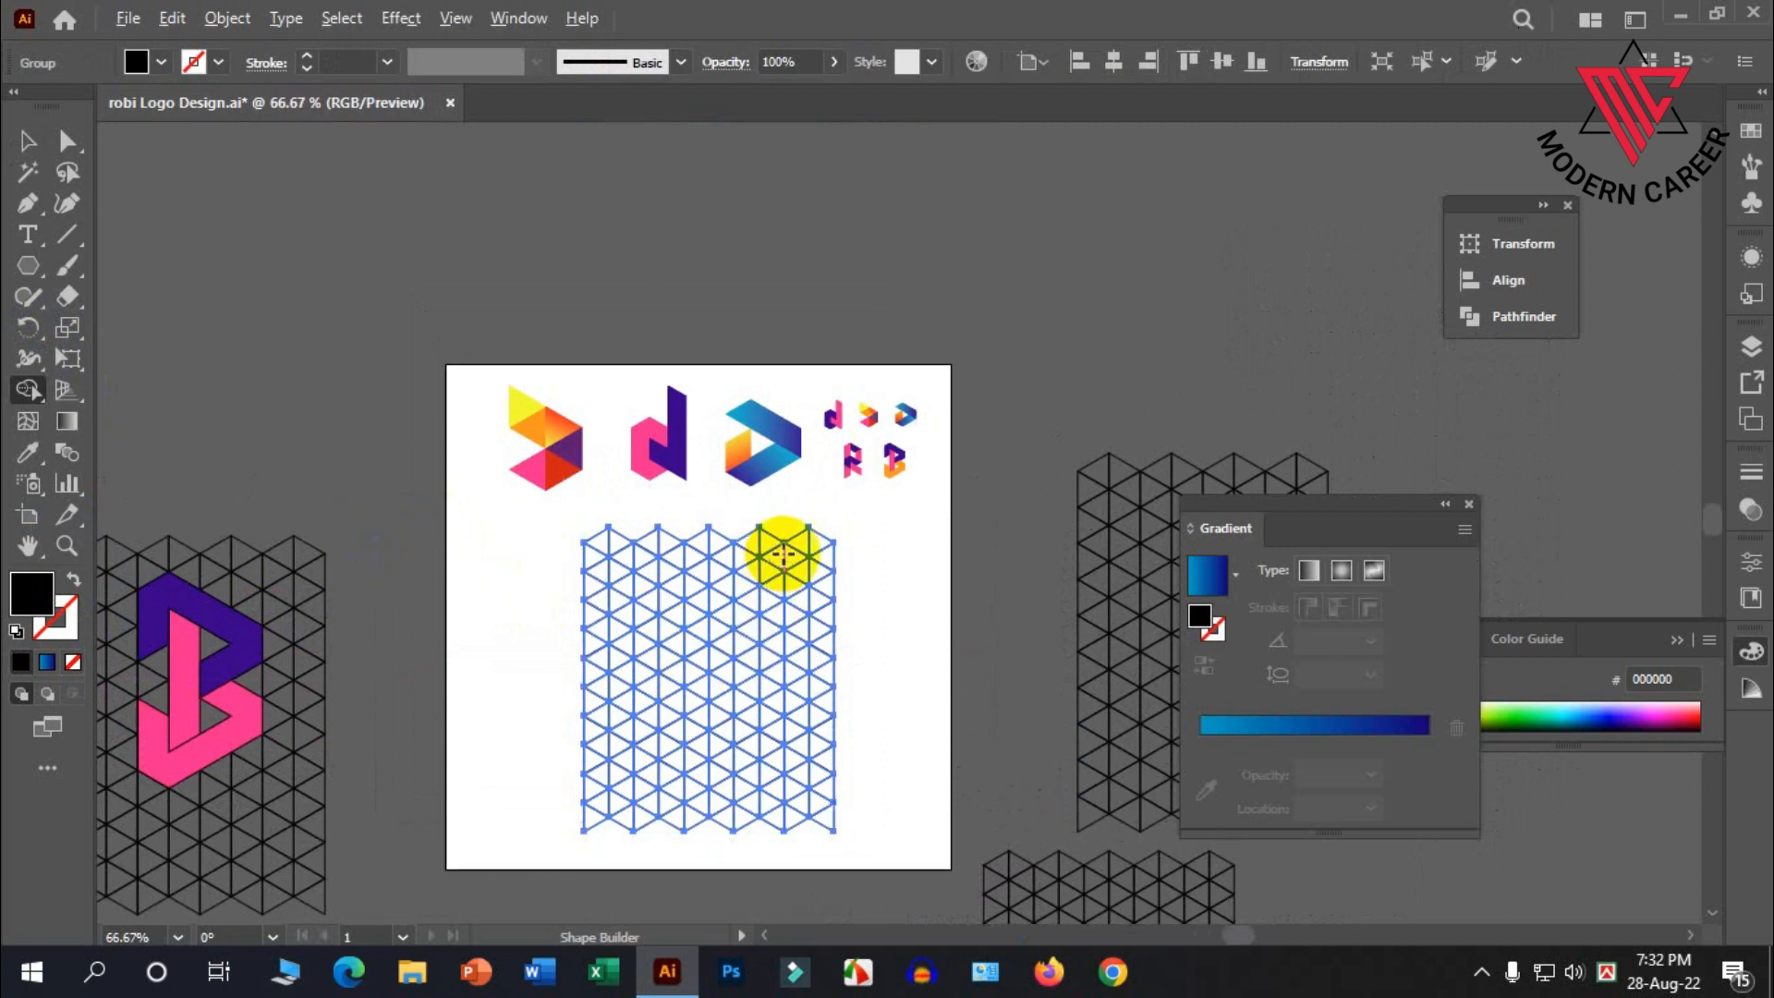
scroll(785, 553, "up", 1)
scroll(782, 552, "down", 5)
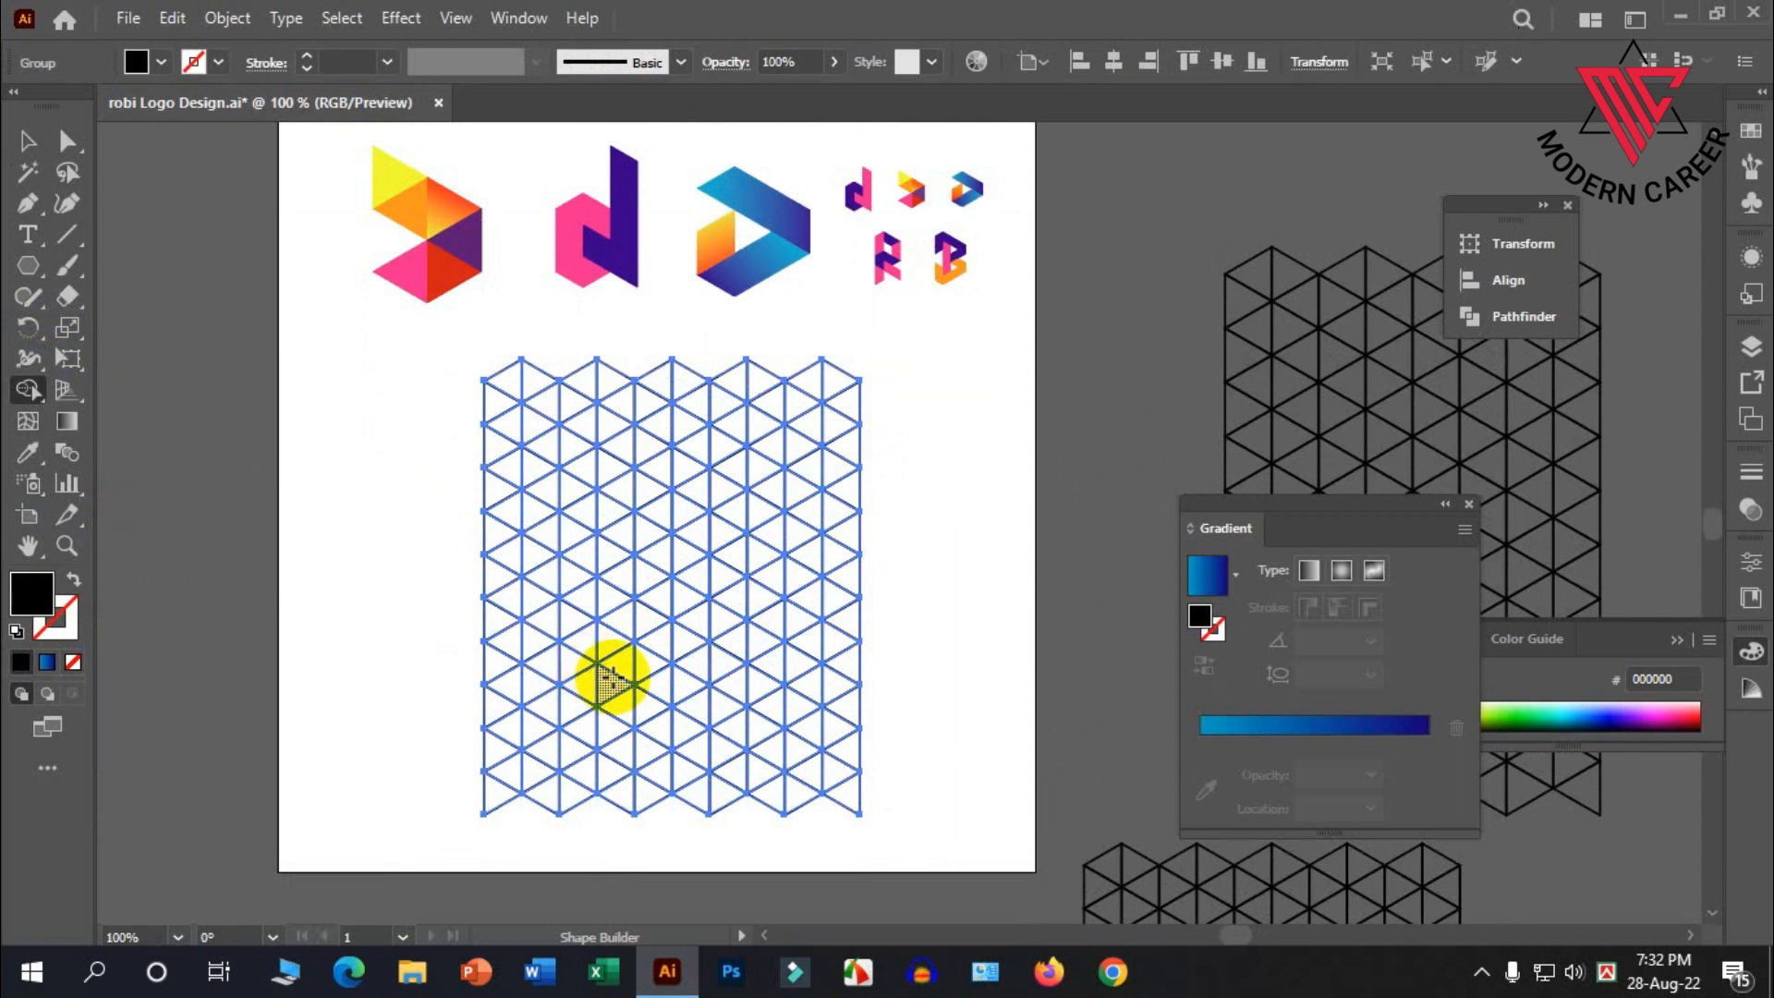
left_click_drag(615, 654, 698, 717)
scroll(613, 645, "up", 1)
scroll(627, 645, "down", 1)
scroll(627, 644, "up", 1)
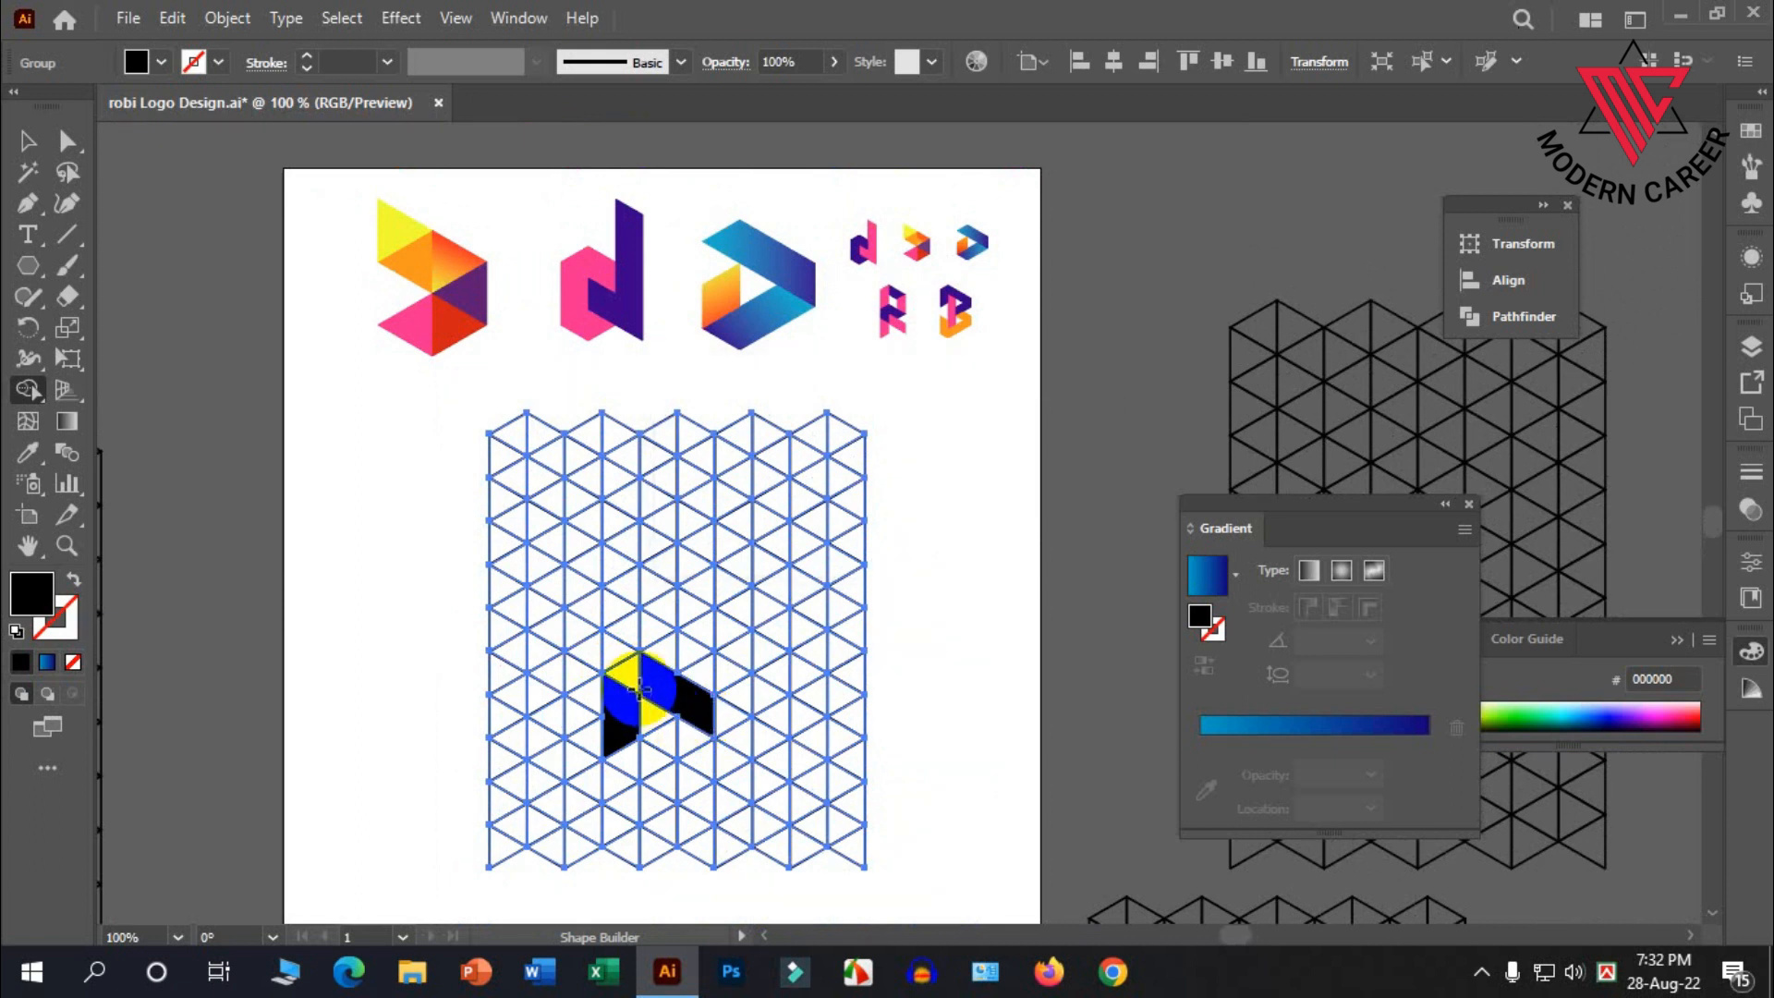
Merge the triangles above the foot into the R's vertical stem, redoing the top section so it reaches one row higher
left_click_drag(622, 667, 646, 585)
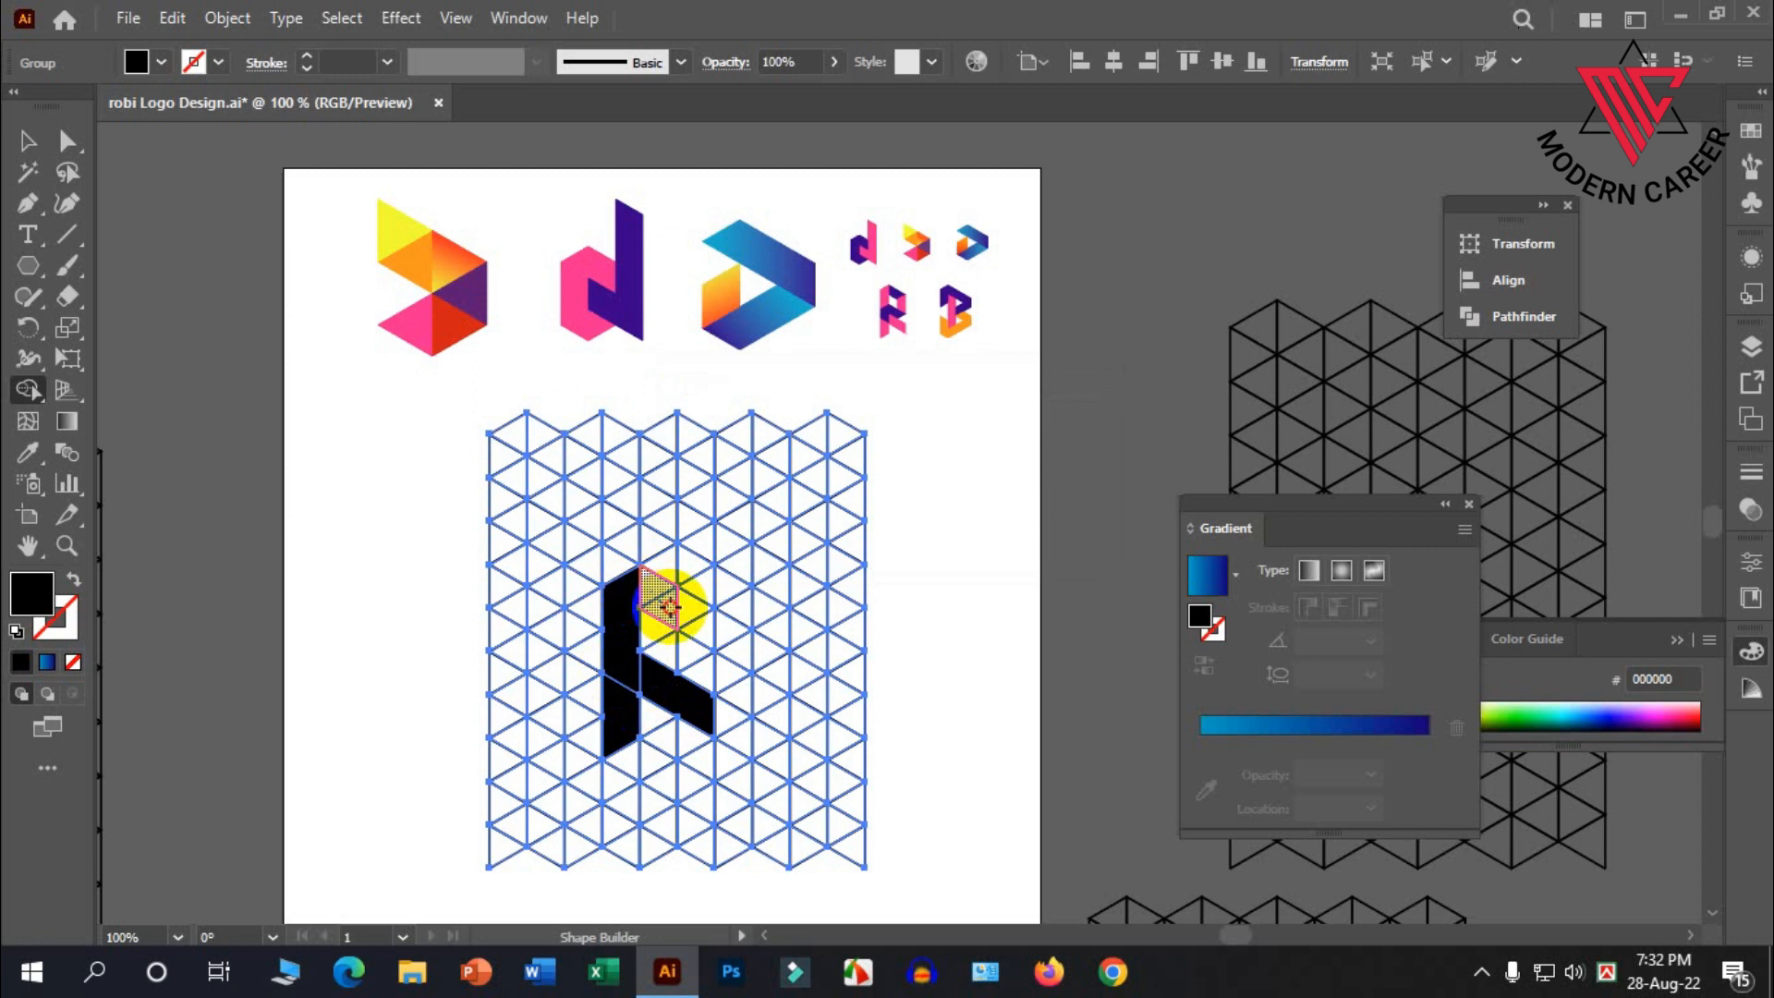
key("ctrl+z")
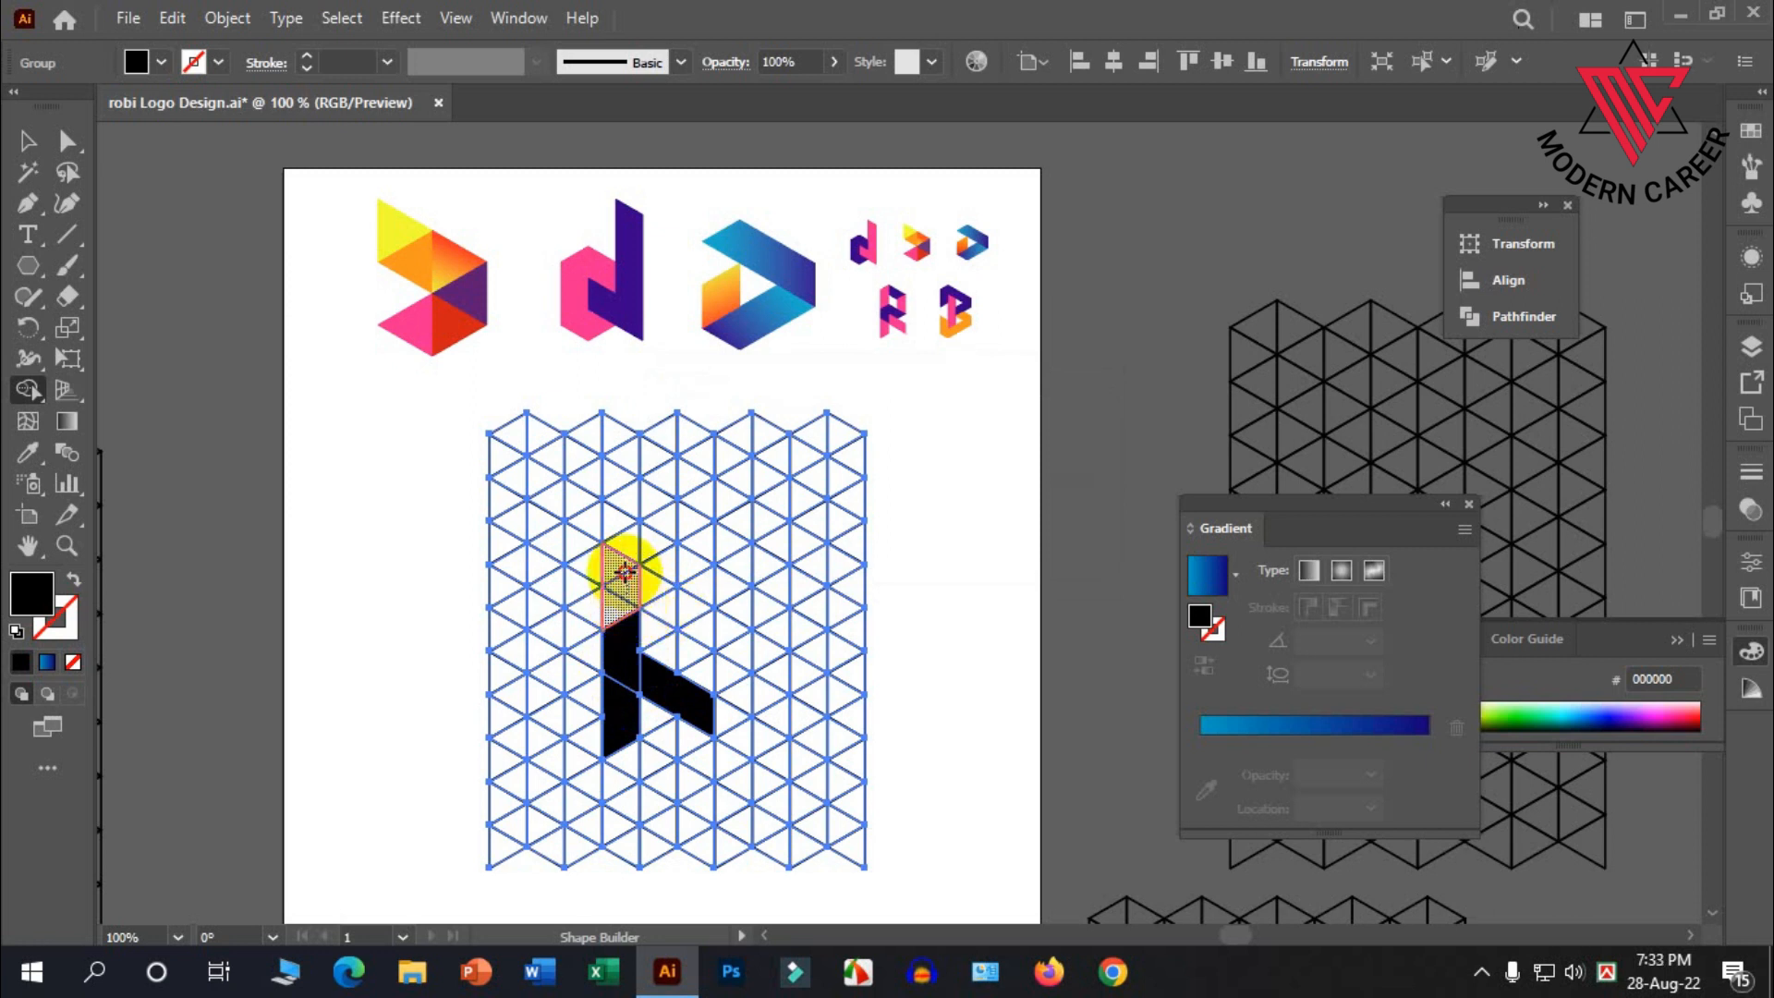
left_click_drag(624, 560, 631, 548)
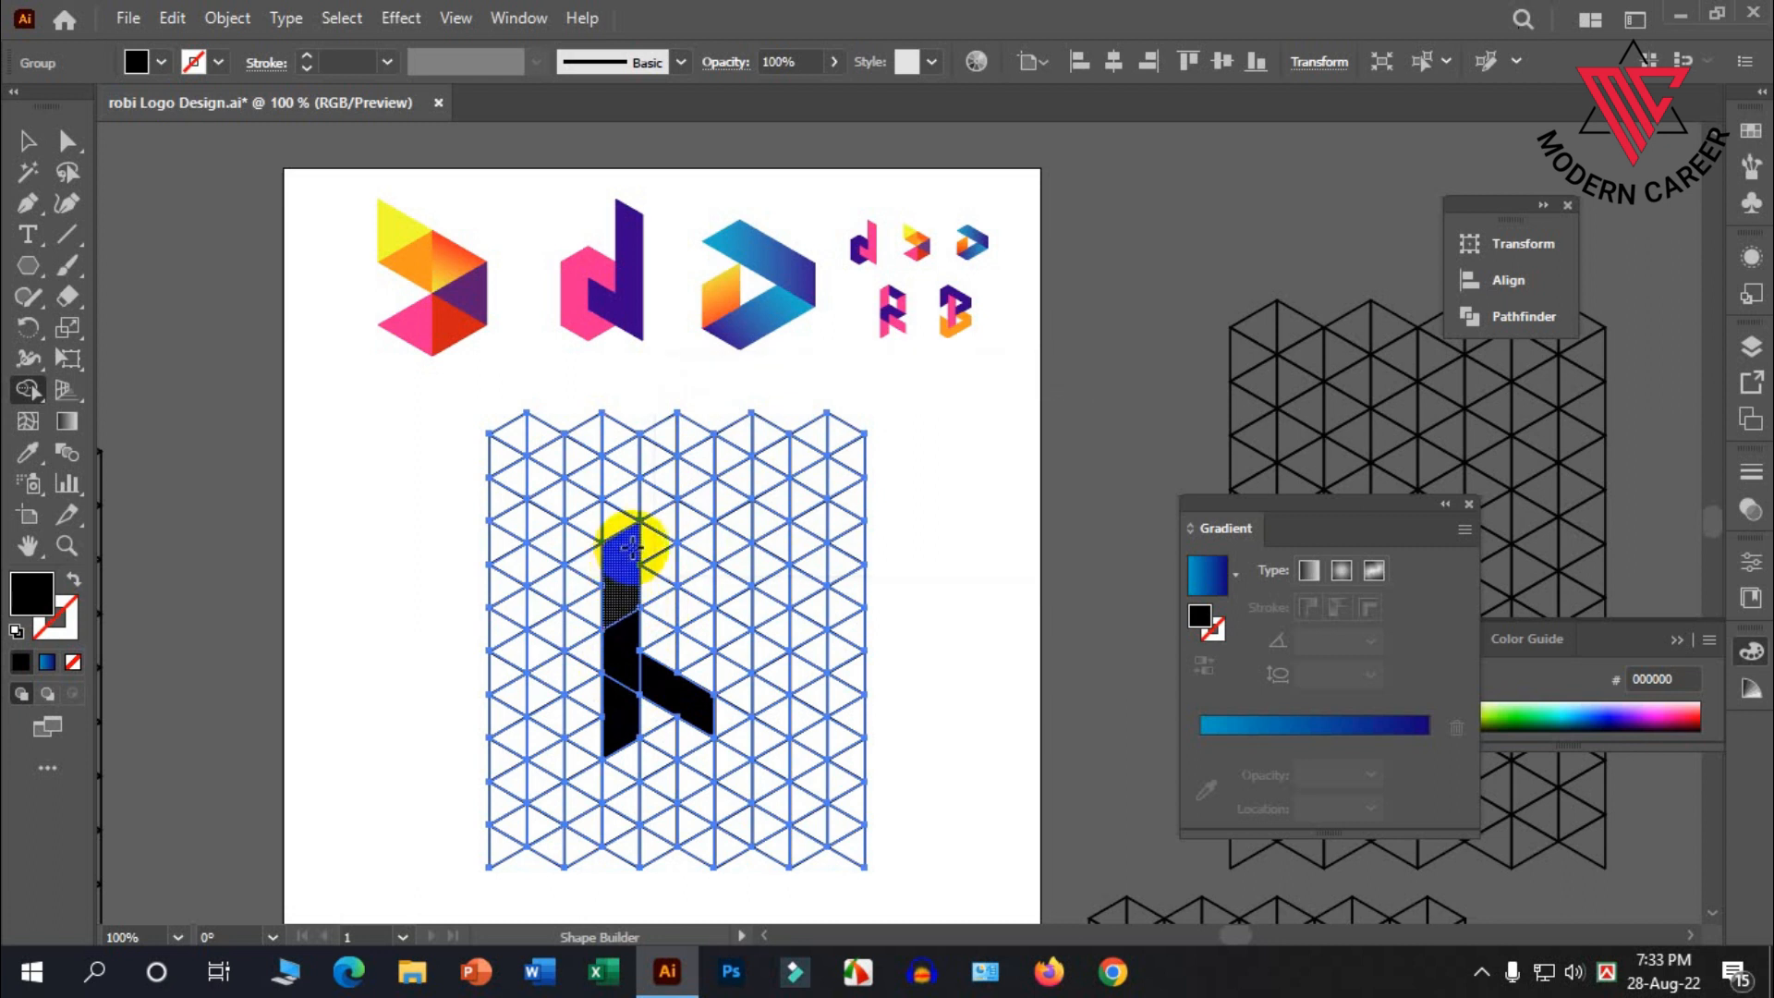
scroll(682, 551, "left", 1)
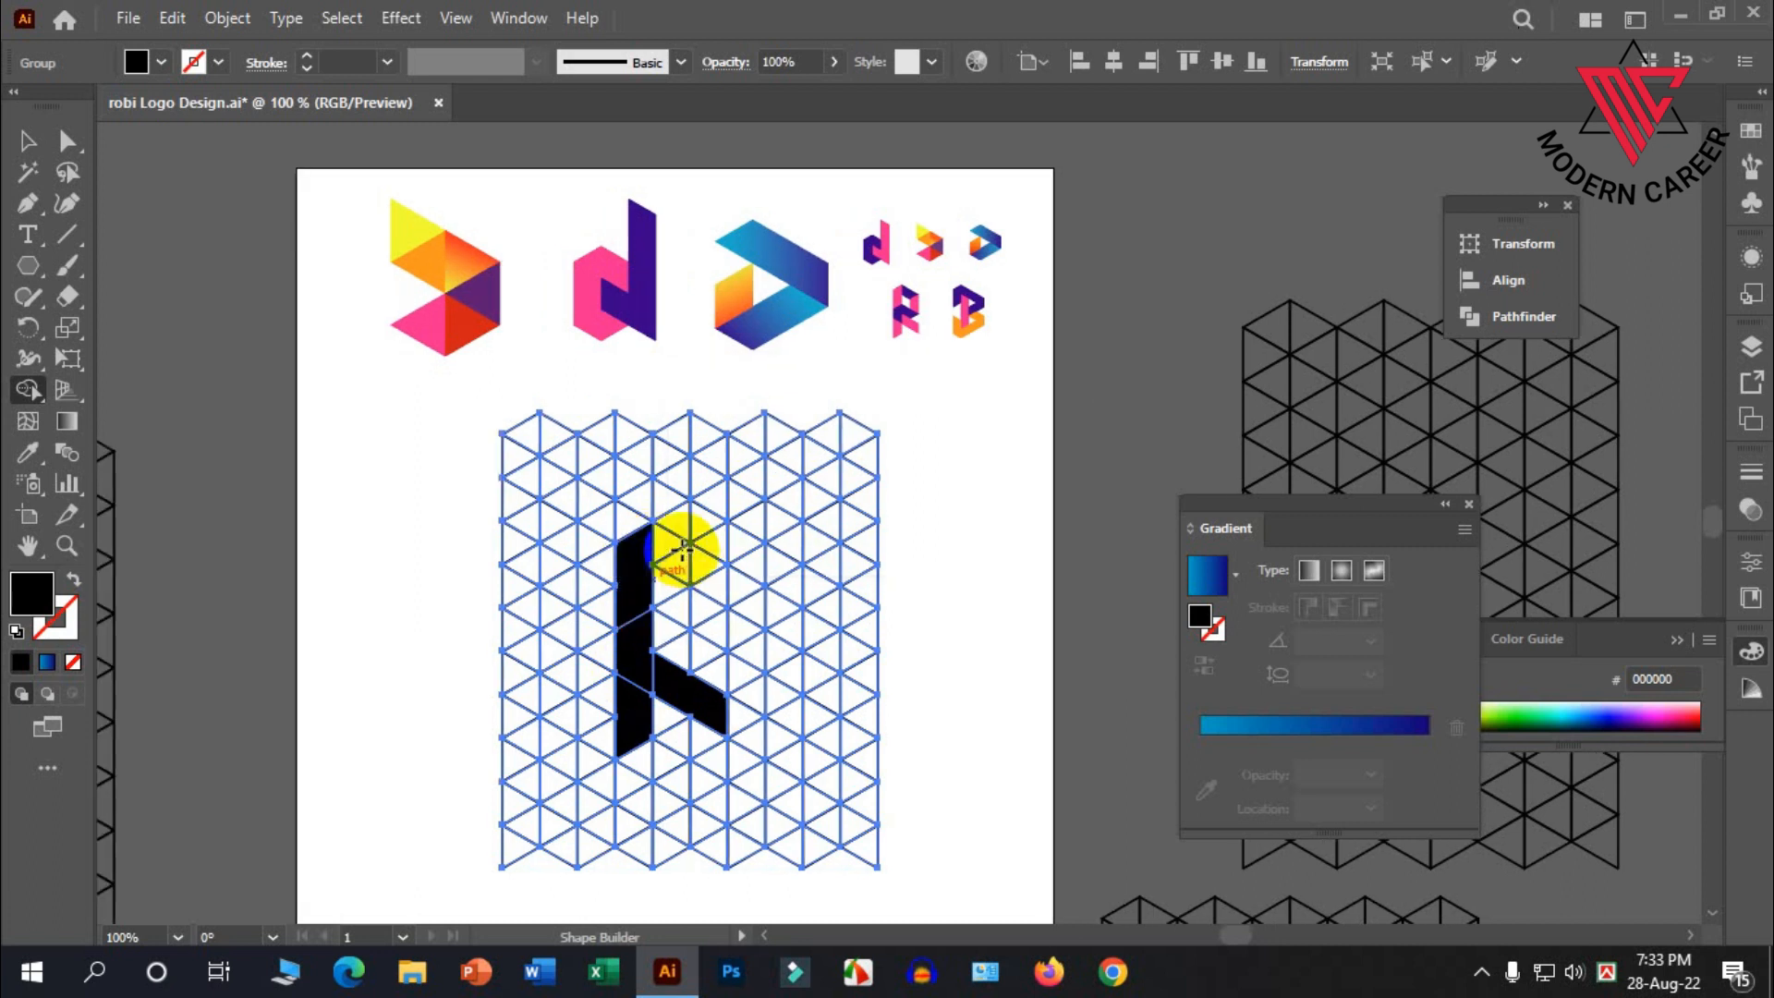
Build the R's bowl from merged triangles as a slanted top band, a vertical side and a lower band joining the stem
left_click_drag(666, 545, 712, 574)
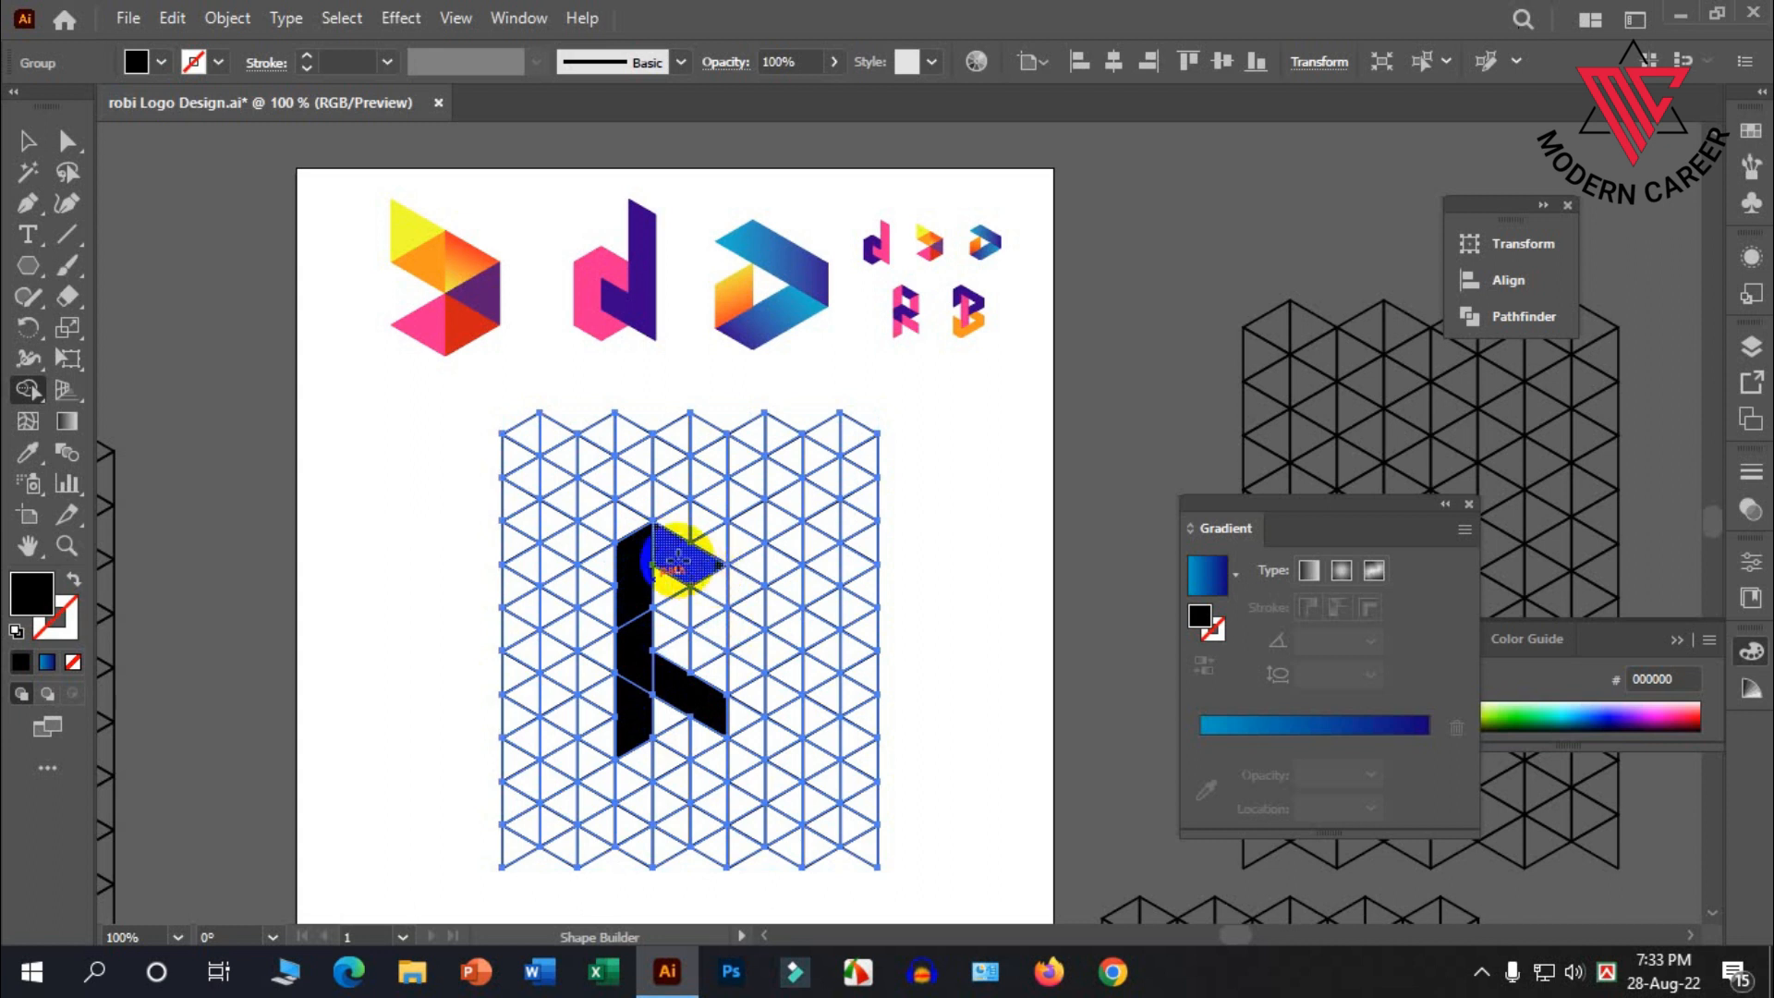
scroll(730, 601, "down", 1)
scroll(730, 600, "left", 1)
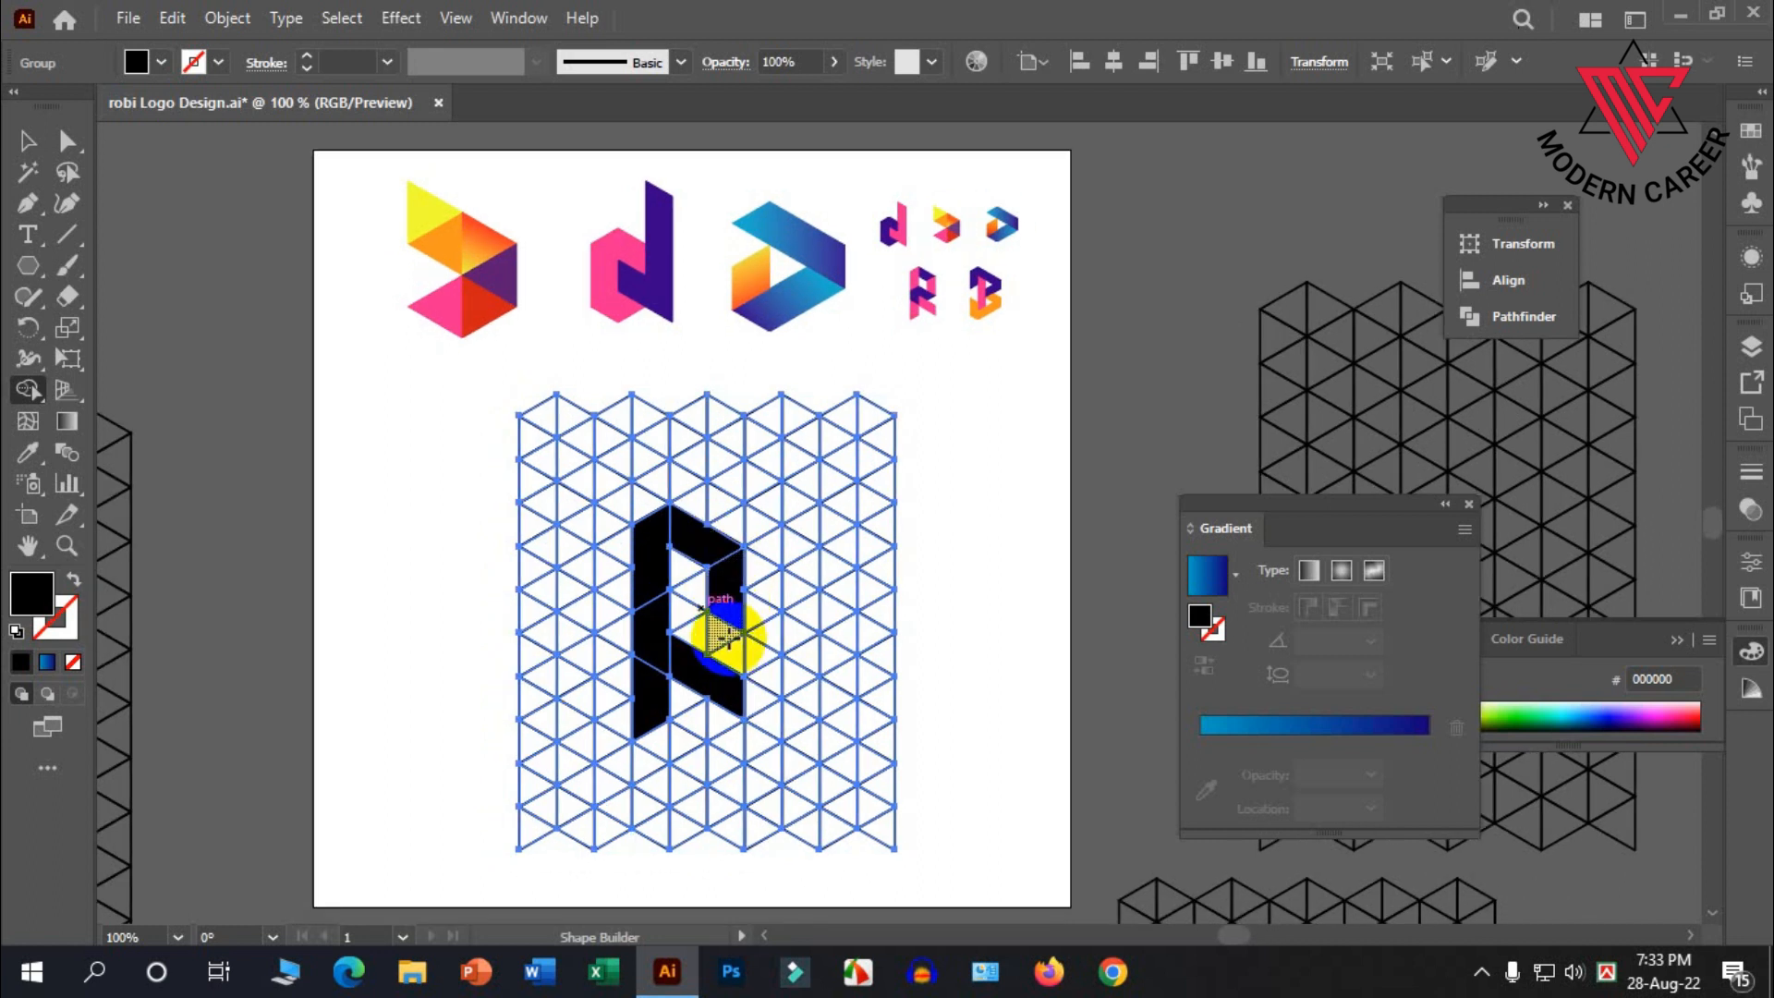
mouse_move(714, 634)
left_mouse_down()
mouse_move(686, 609)
mouse_move(700, 630)
mouse_move(694, 595)
mouse_move(644, 593)
mouse_move(690, 590)
mouse_move(669, 618)
mouse_move(696, 557)
mouse_move(667, 591)
left_mouse_up()
scroll(651, 596, "down", 1)
scroll(644, 593, "down", 1)
scroll(667, 591, "up", 3)
scroll(671, 611, "down", 1)
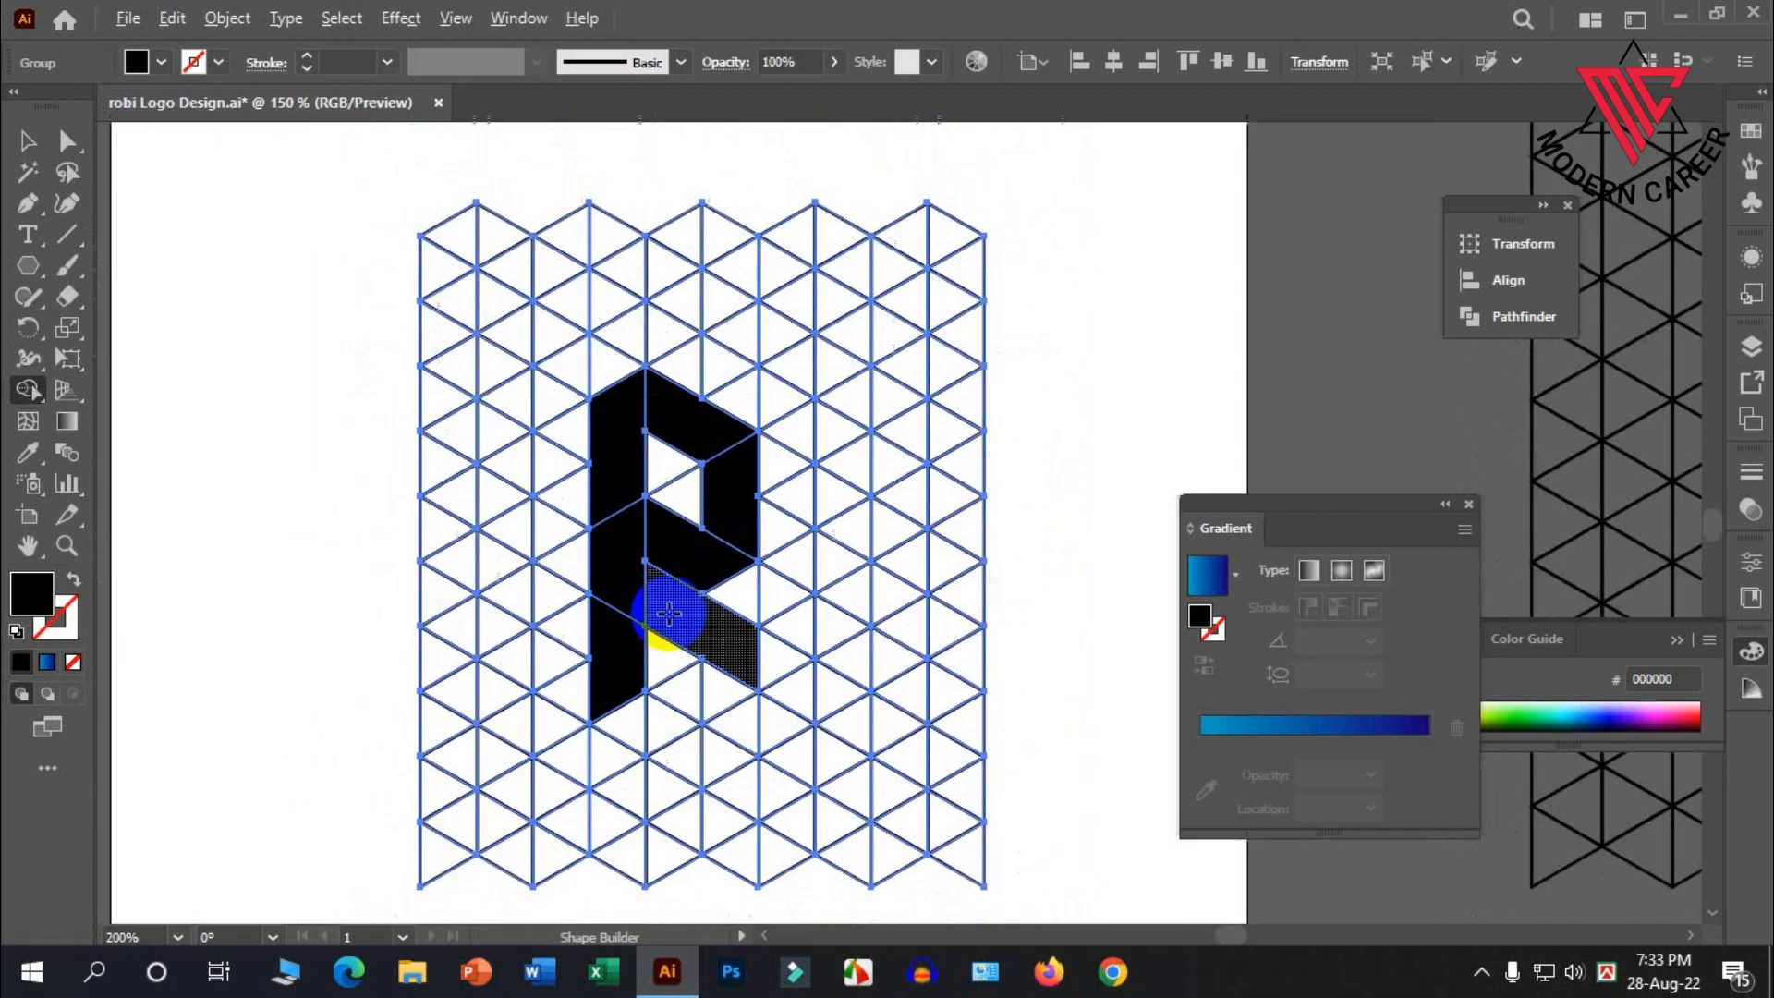
Ungroup the grid with the black R so that its pieces can be selected separately
left_click(28, 139)
scroll(332, 253, "down", 2)
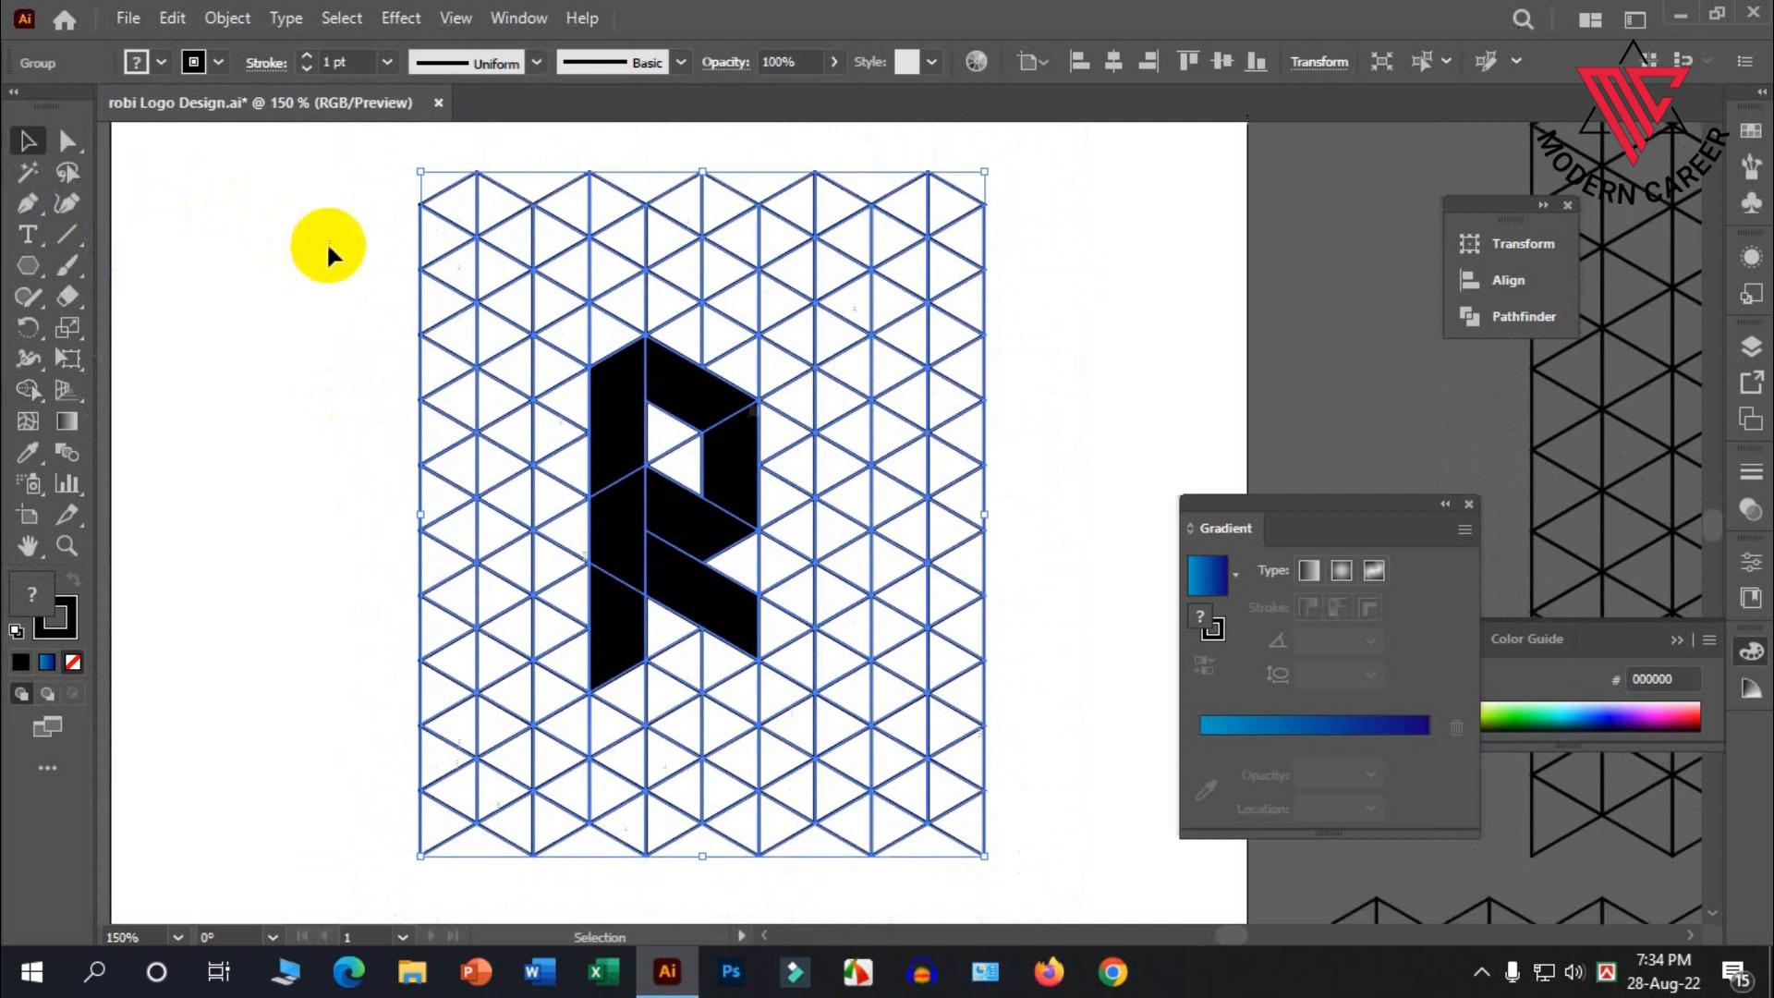
right_click(617, 351)
left_click(693, 564)
right_click(641, 412)
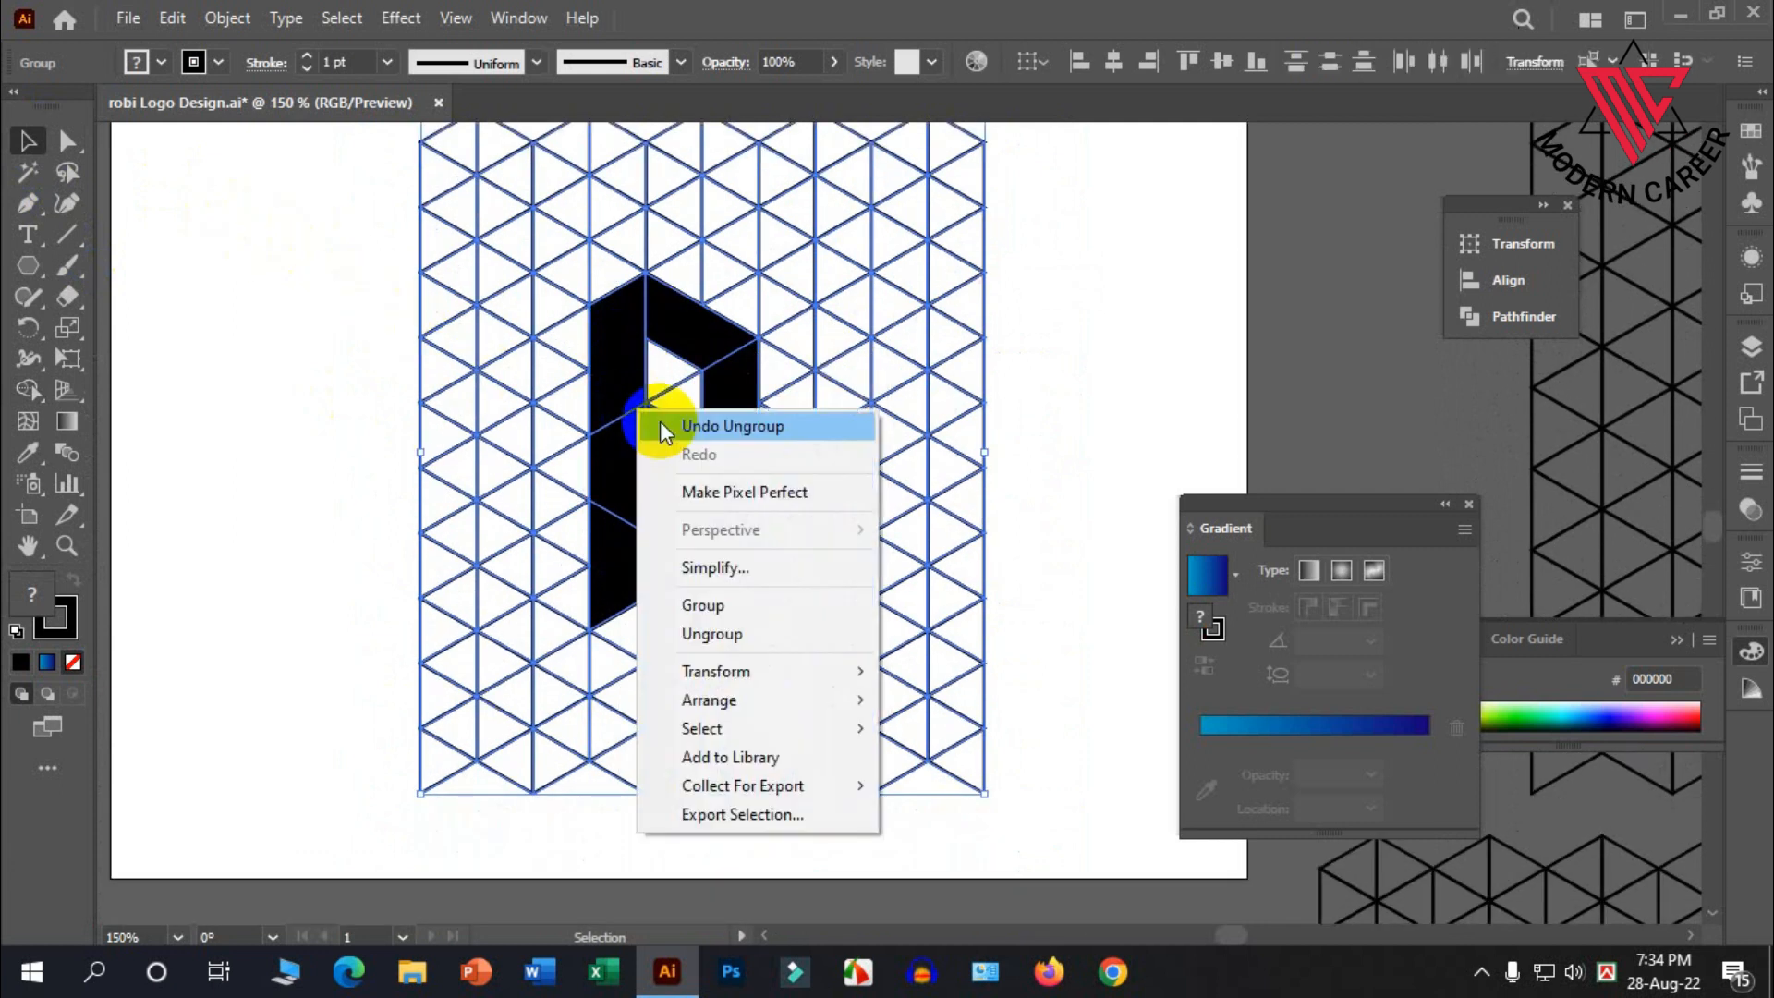
left_click(695, 605)
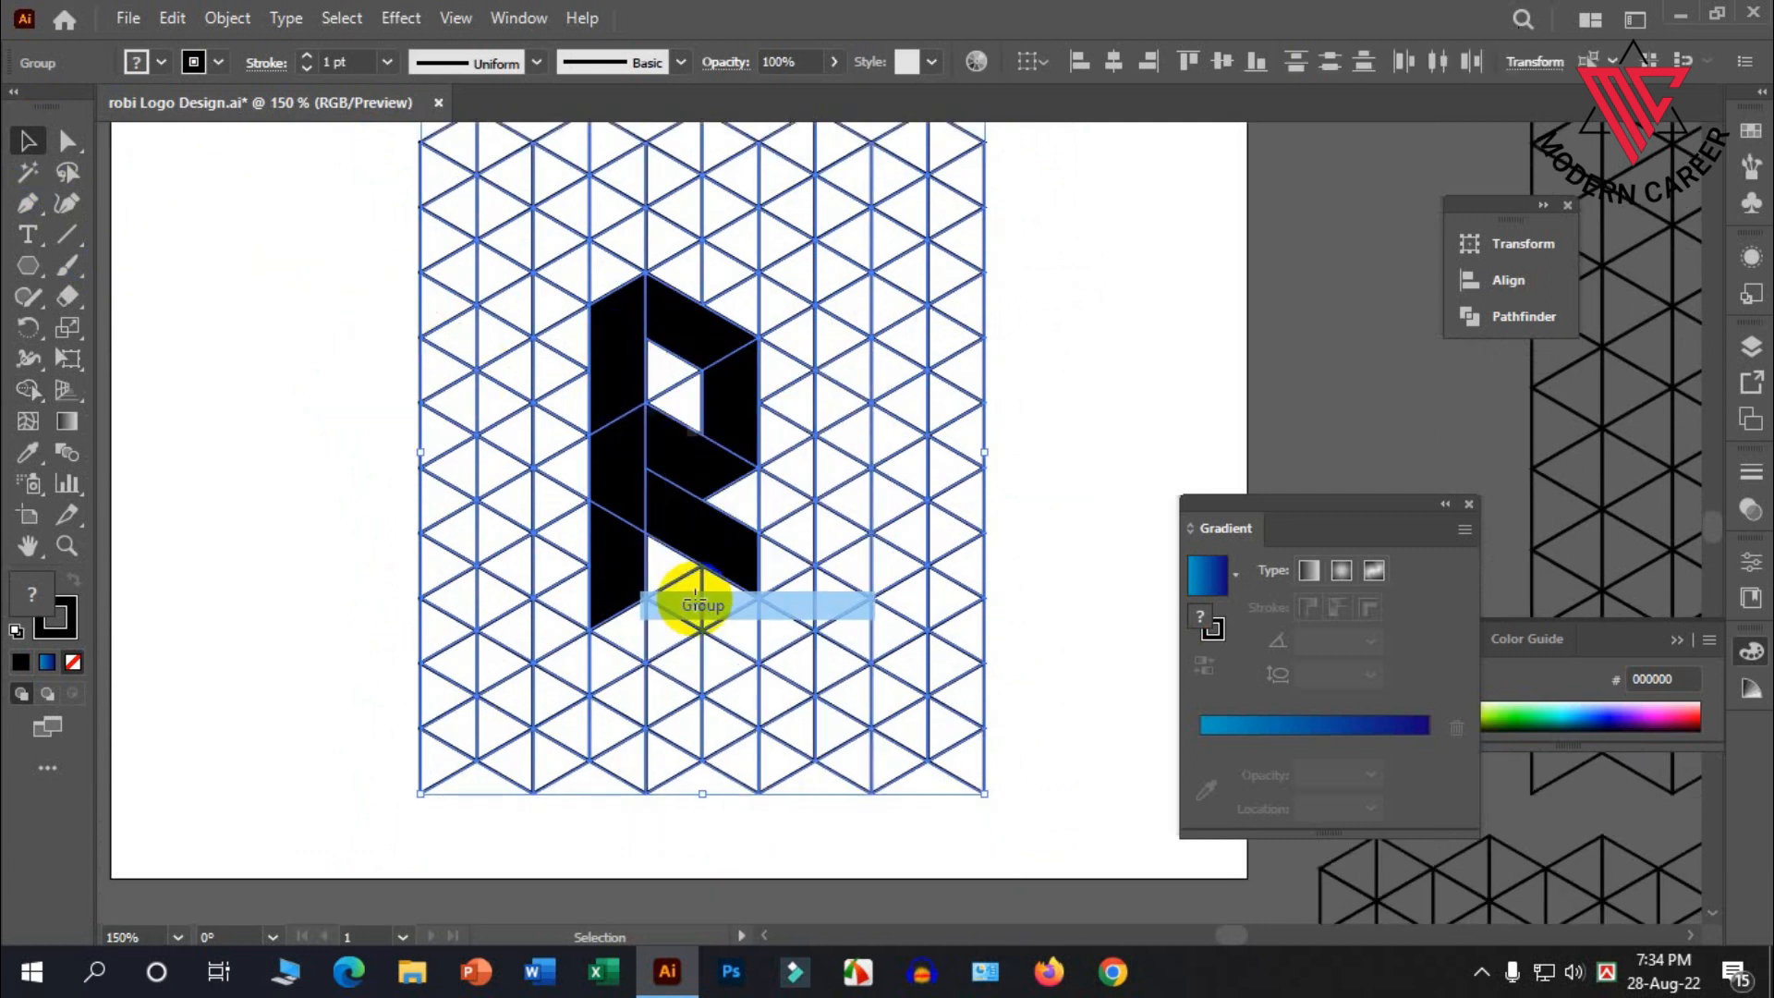
right_click(624, 288)
left_click(693, 504)
right_click(637, 410)
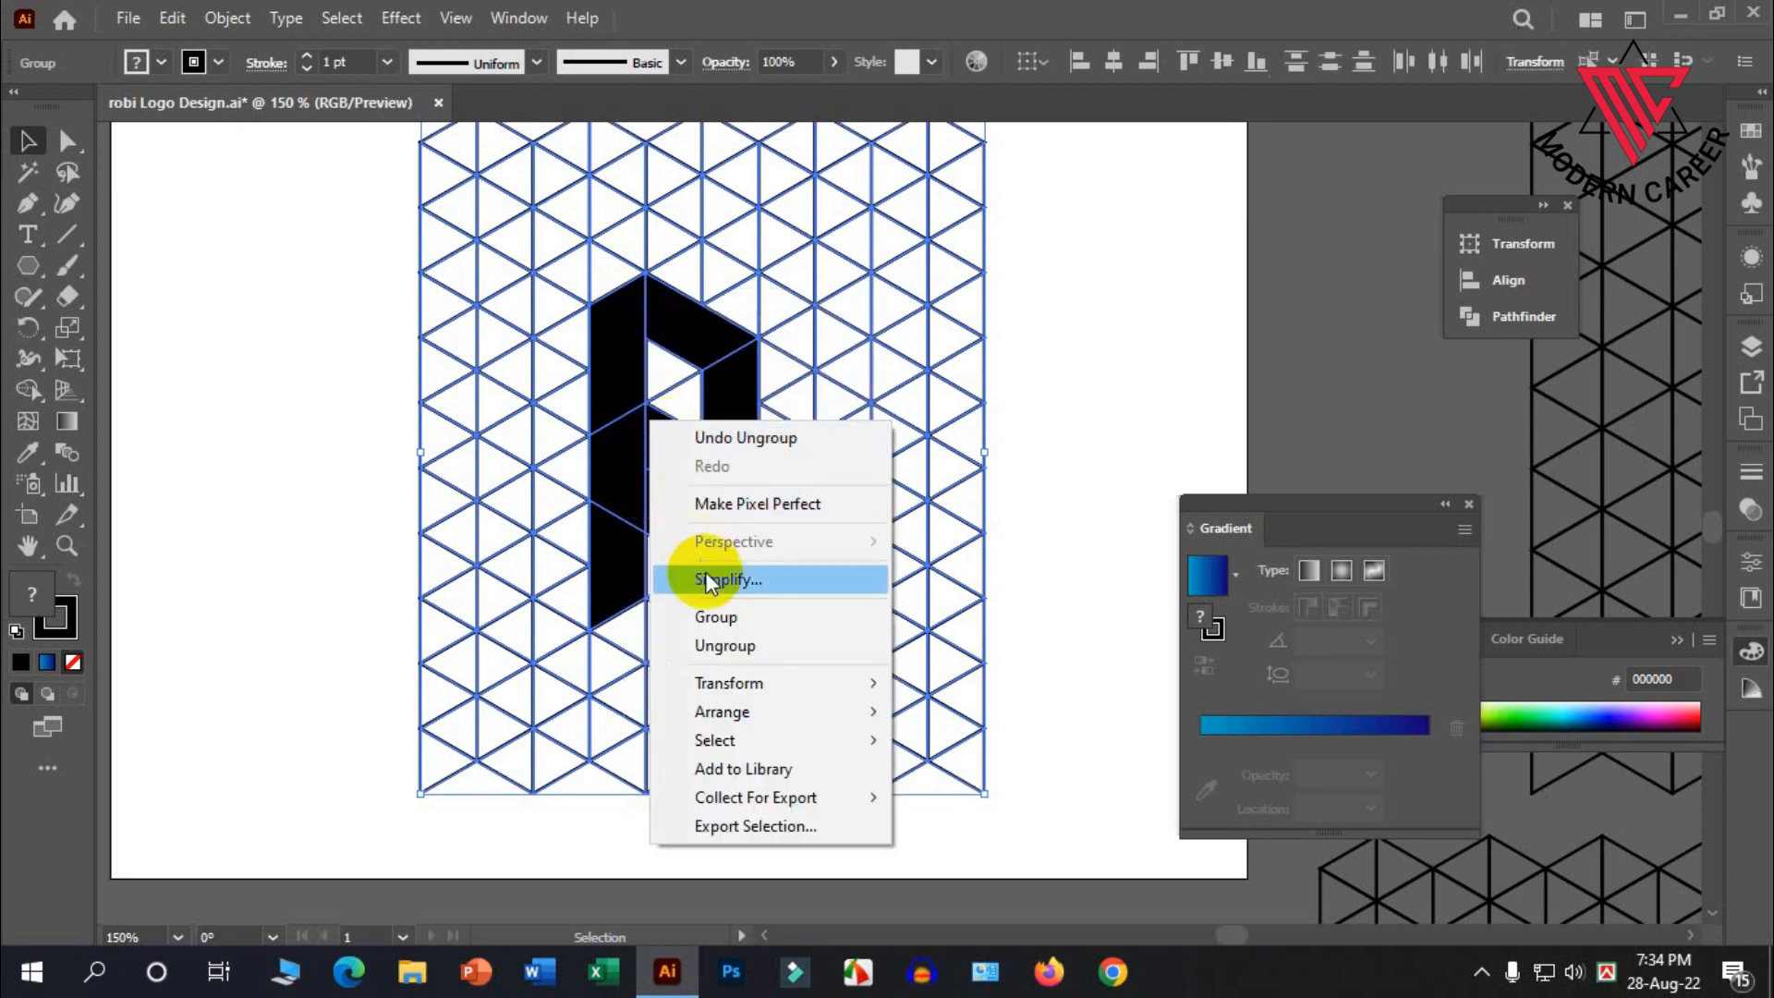
left_click(700, 335)
left_click(672, 437)
left_click(670, 526)
left_click(328, 418)
Select all the black pieces of the R together and move them out of the grid to the empty space beside it
left_click(601, 577)
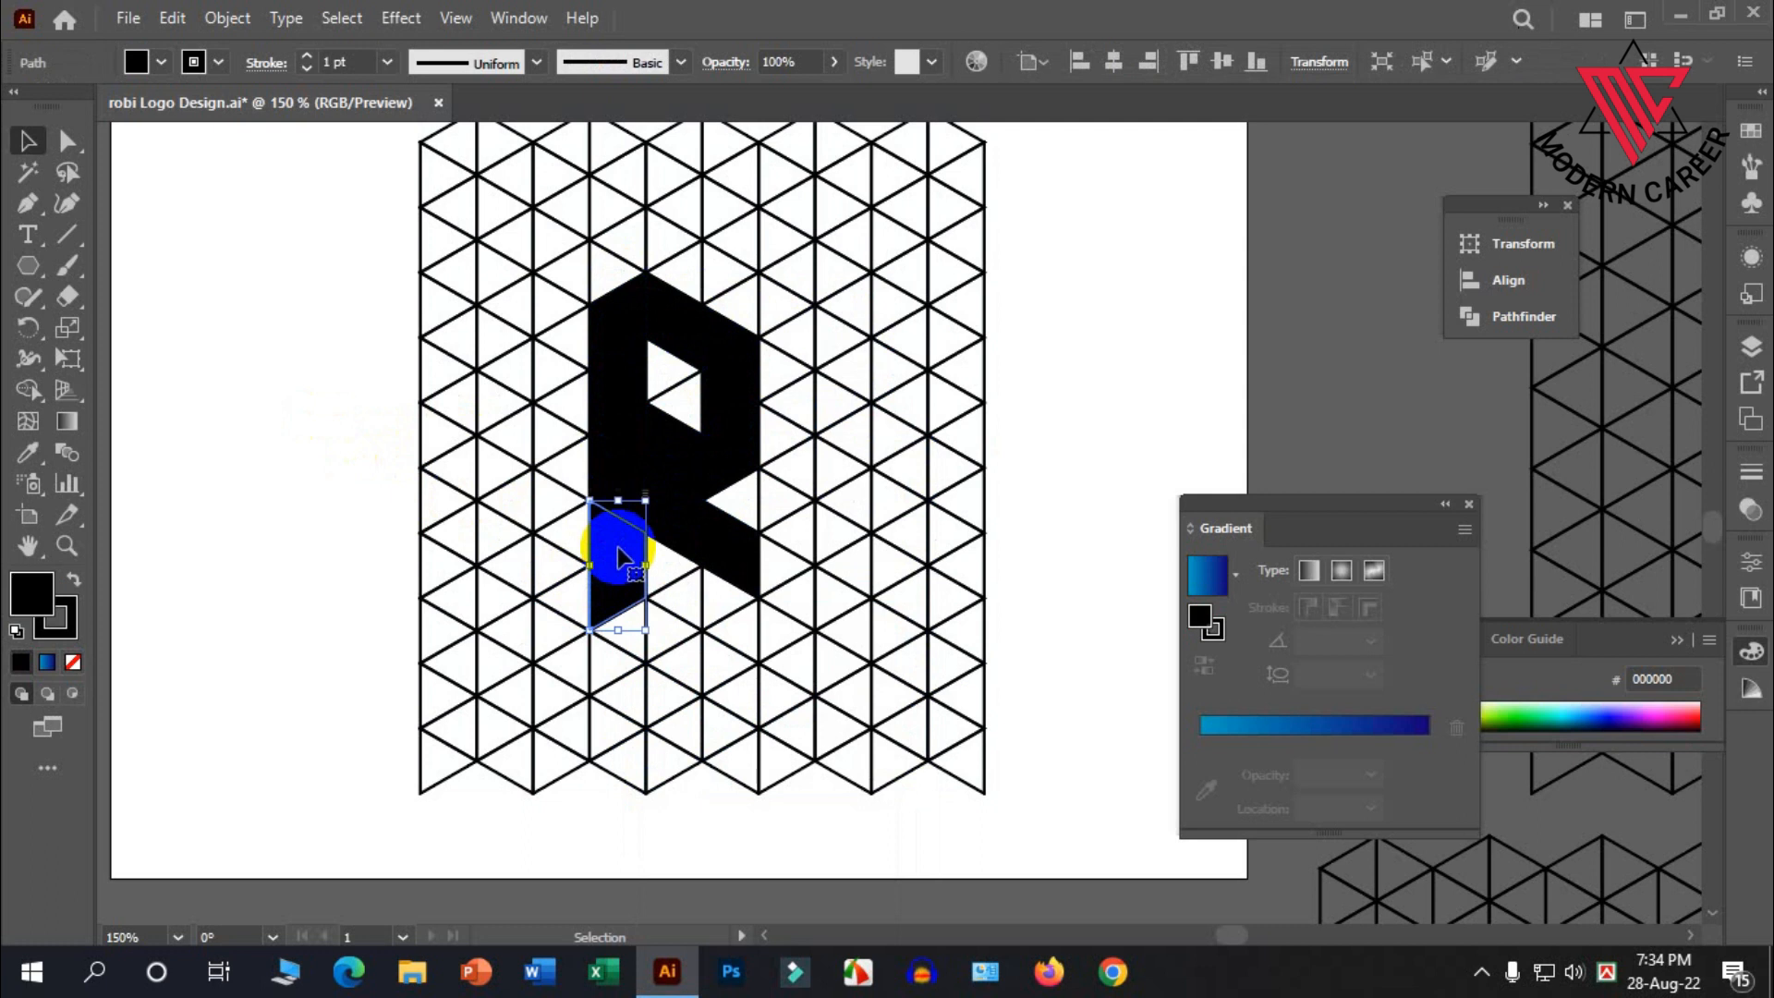
left_click(698, 525, "shift")
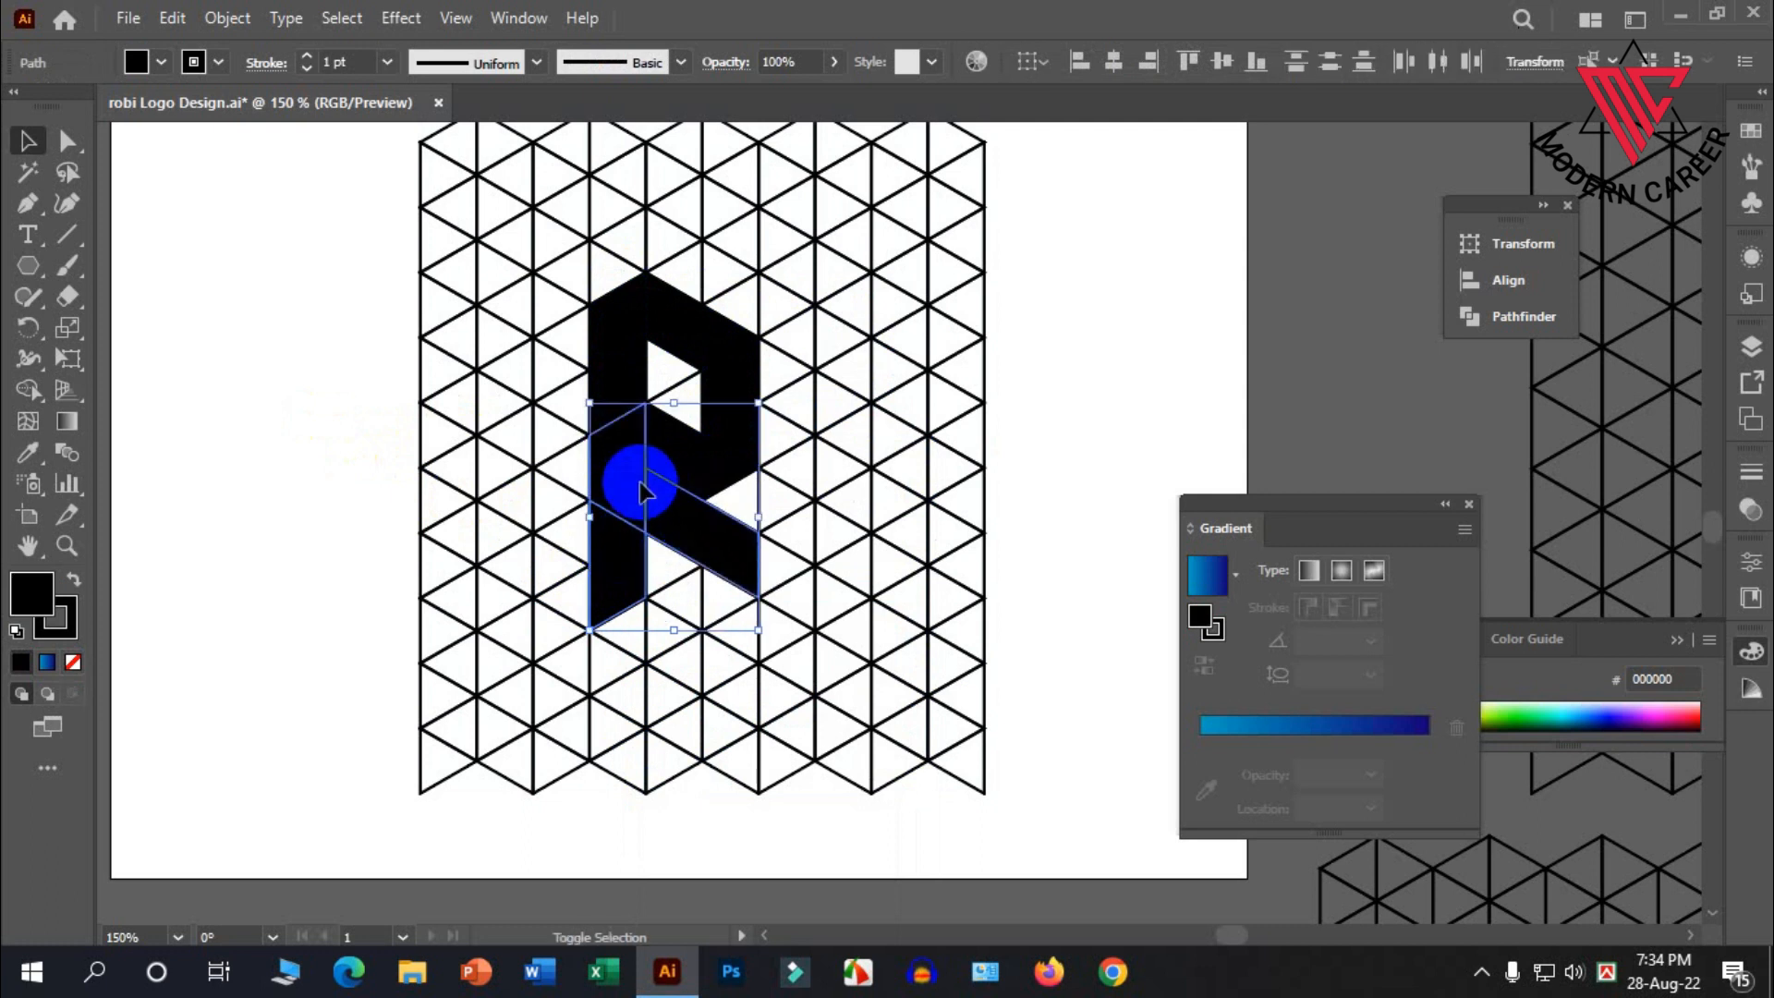
left_click(674, 455, "shift")
left_click(733, 411, "shift")
left_click(619, 383, "shift")
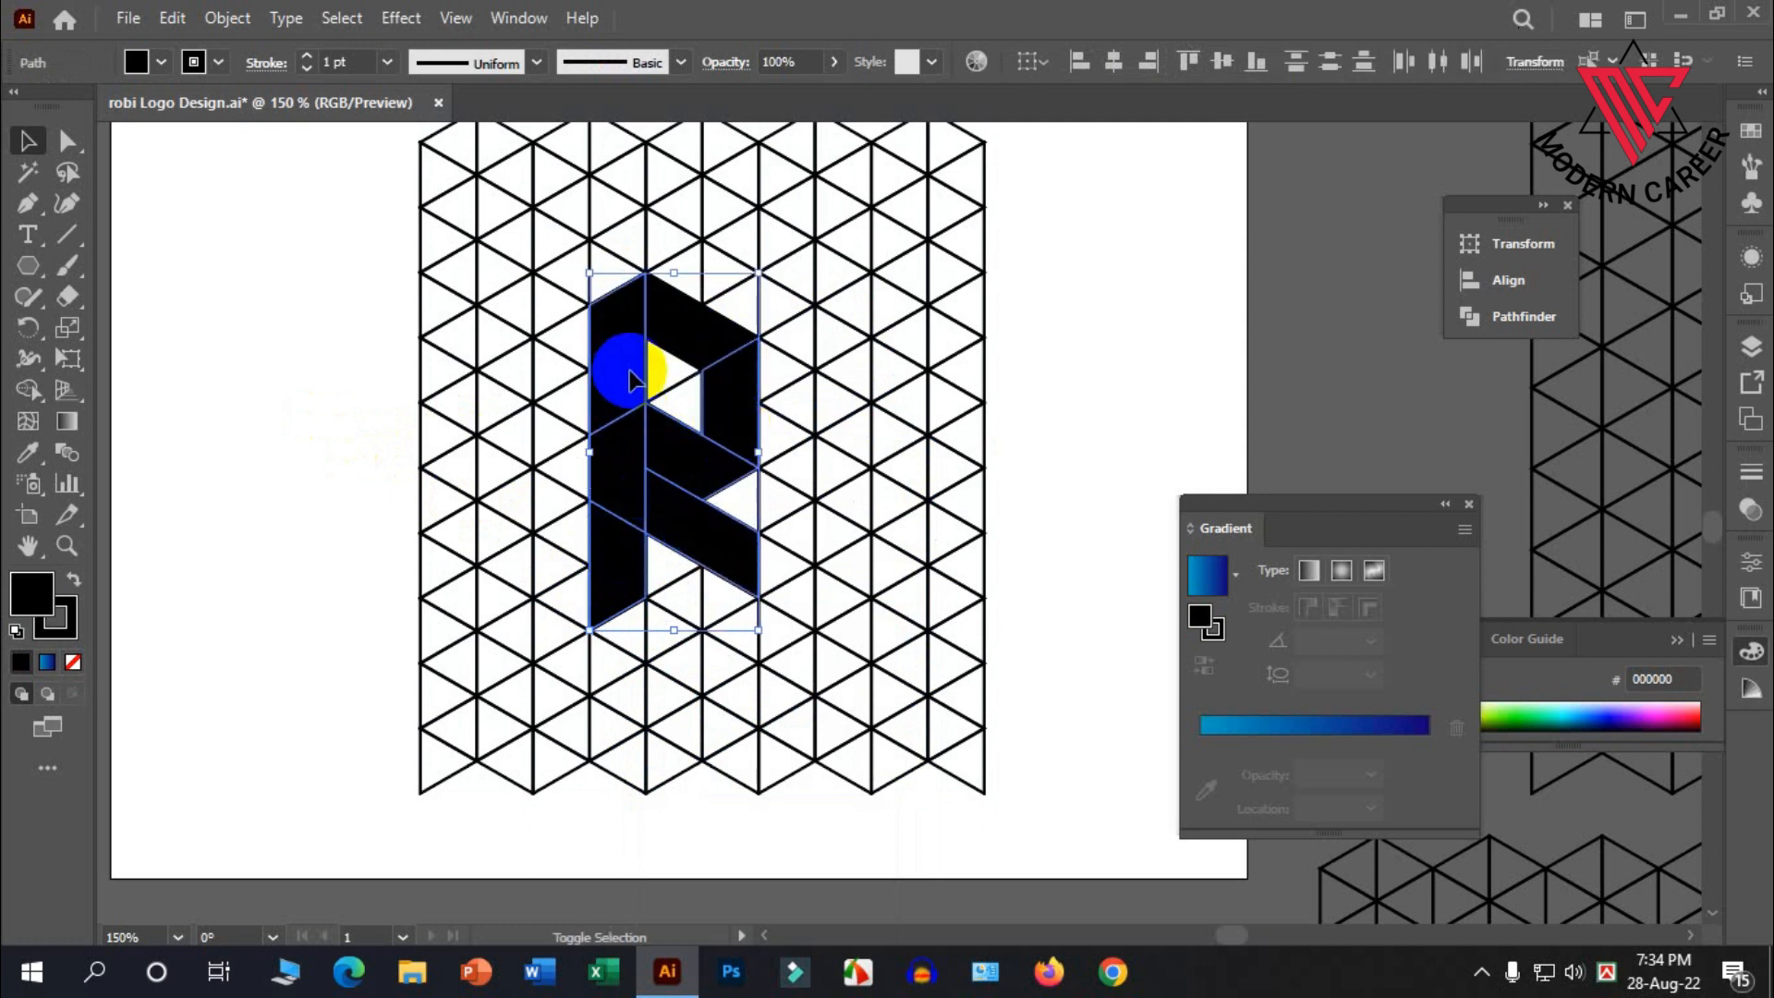
scroll(714, 323, "down", 1)
left_click_drag(719, 315, 444, 303)
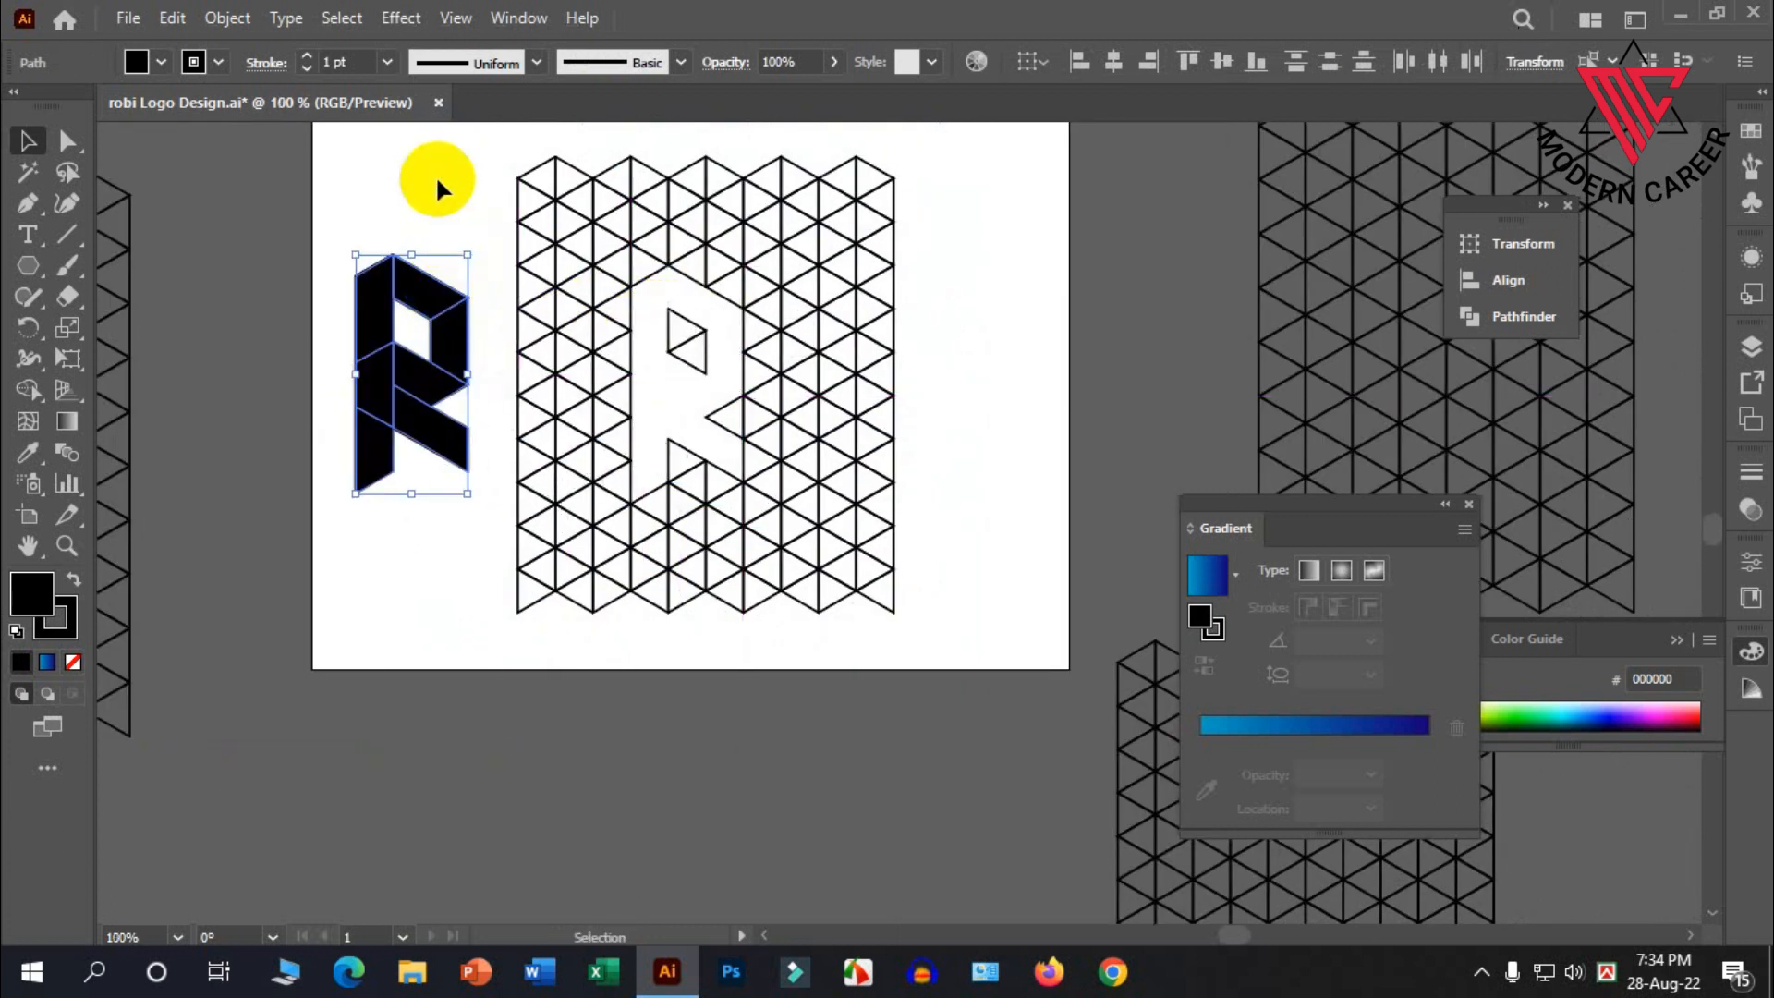
left_click(438, 182)
Delete the leftover triangle grid pieces from the artboard, keeping the black R
scroll(633, 456, "up", 2)
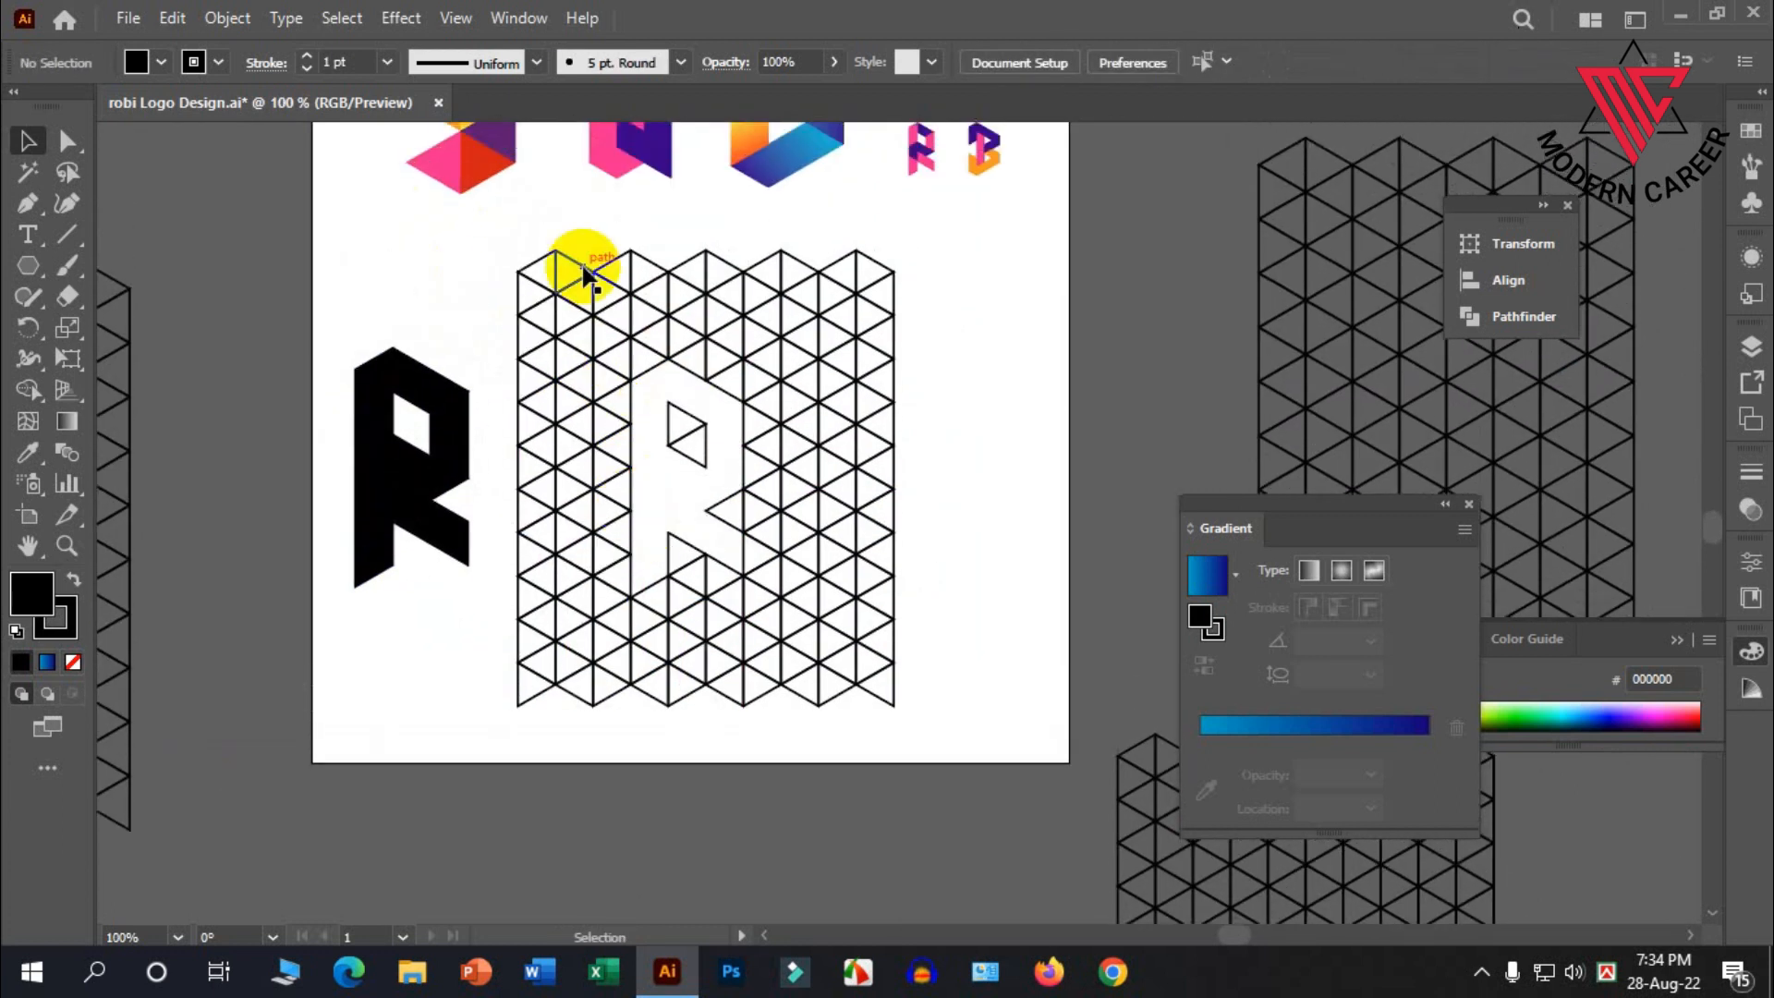
left_click(828, 573)
key("Delete")
left_click(871, 602)
key("Delete")
left_click_drag(883, 717, 478, 578)
key("Delete")
left_click_drag(958, 448, 828, 233)
Move the black R to the middle of the artboard below the logo row and remove its stroke
left_click(648, 632)
left_click_drag(622, 634, 592, 409)
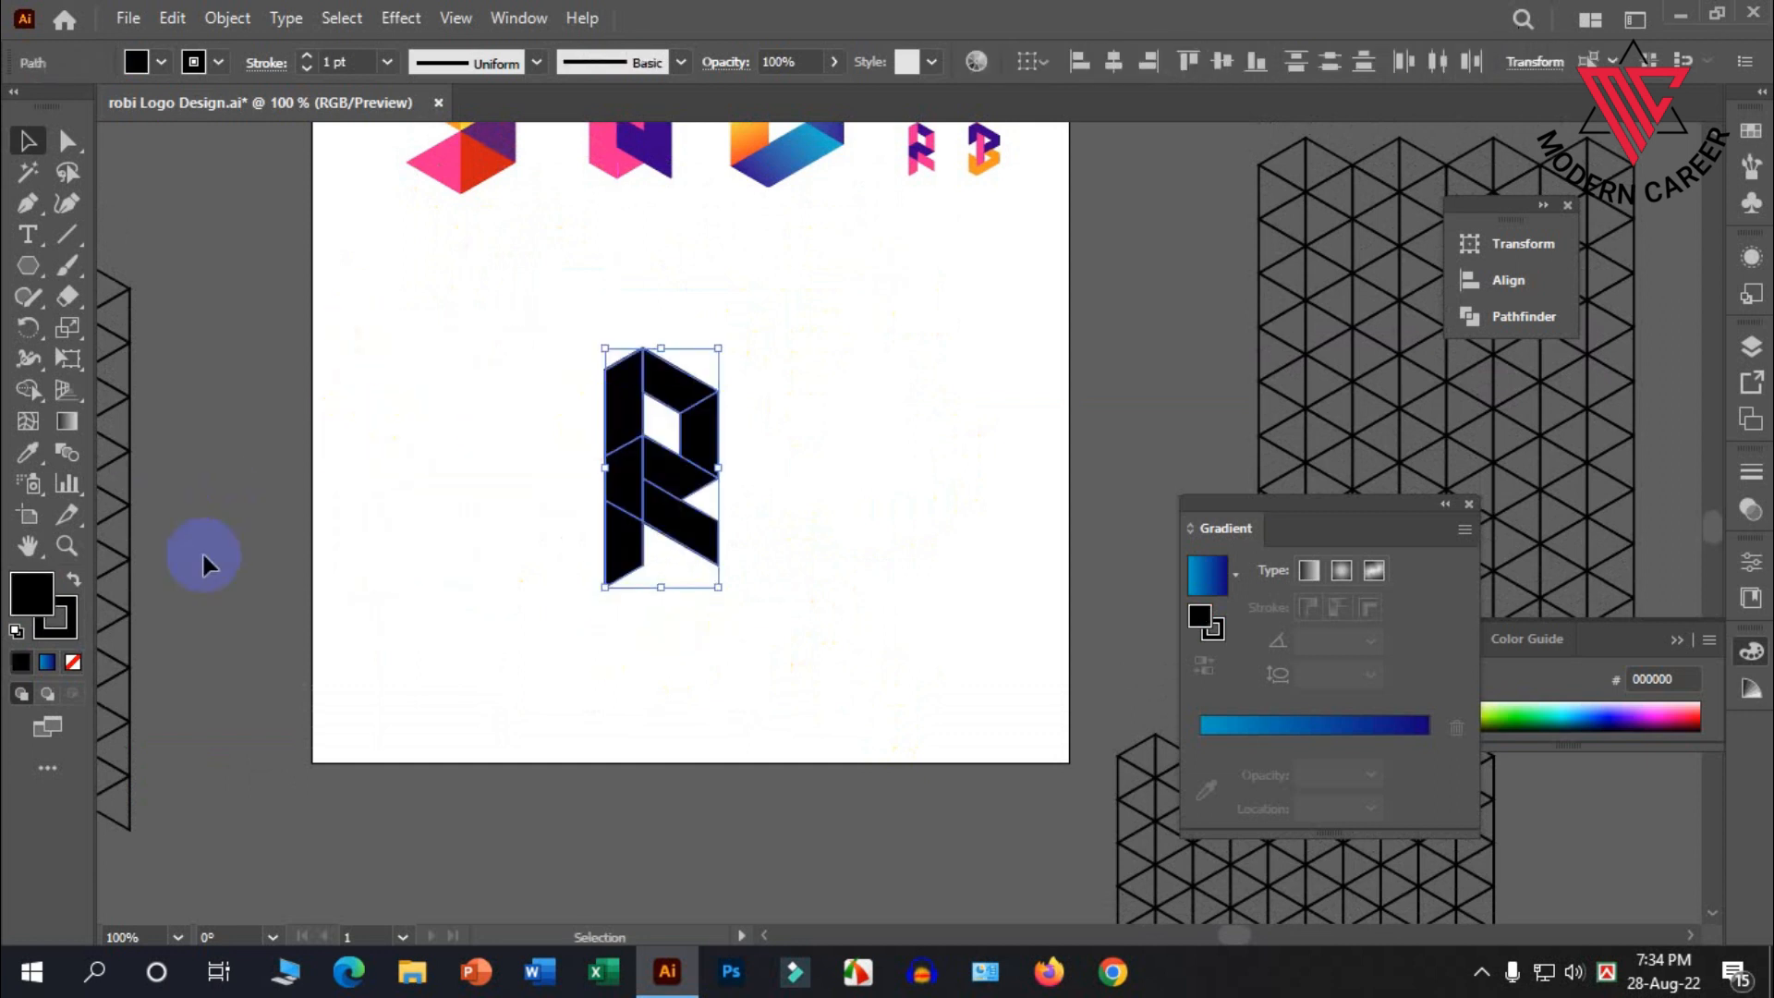
left_click(74, 662)
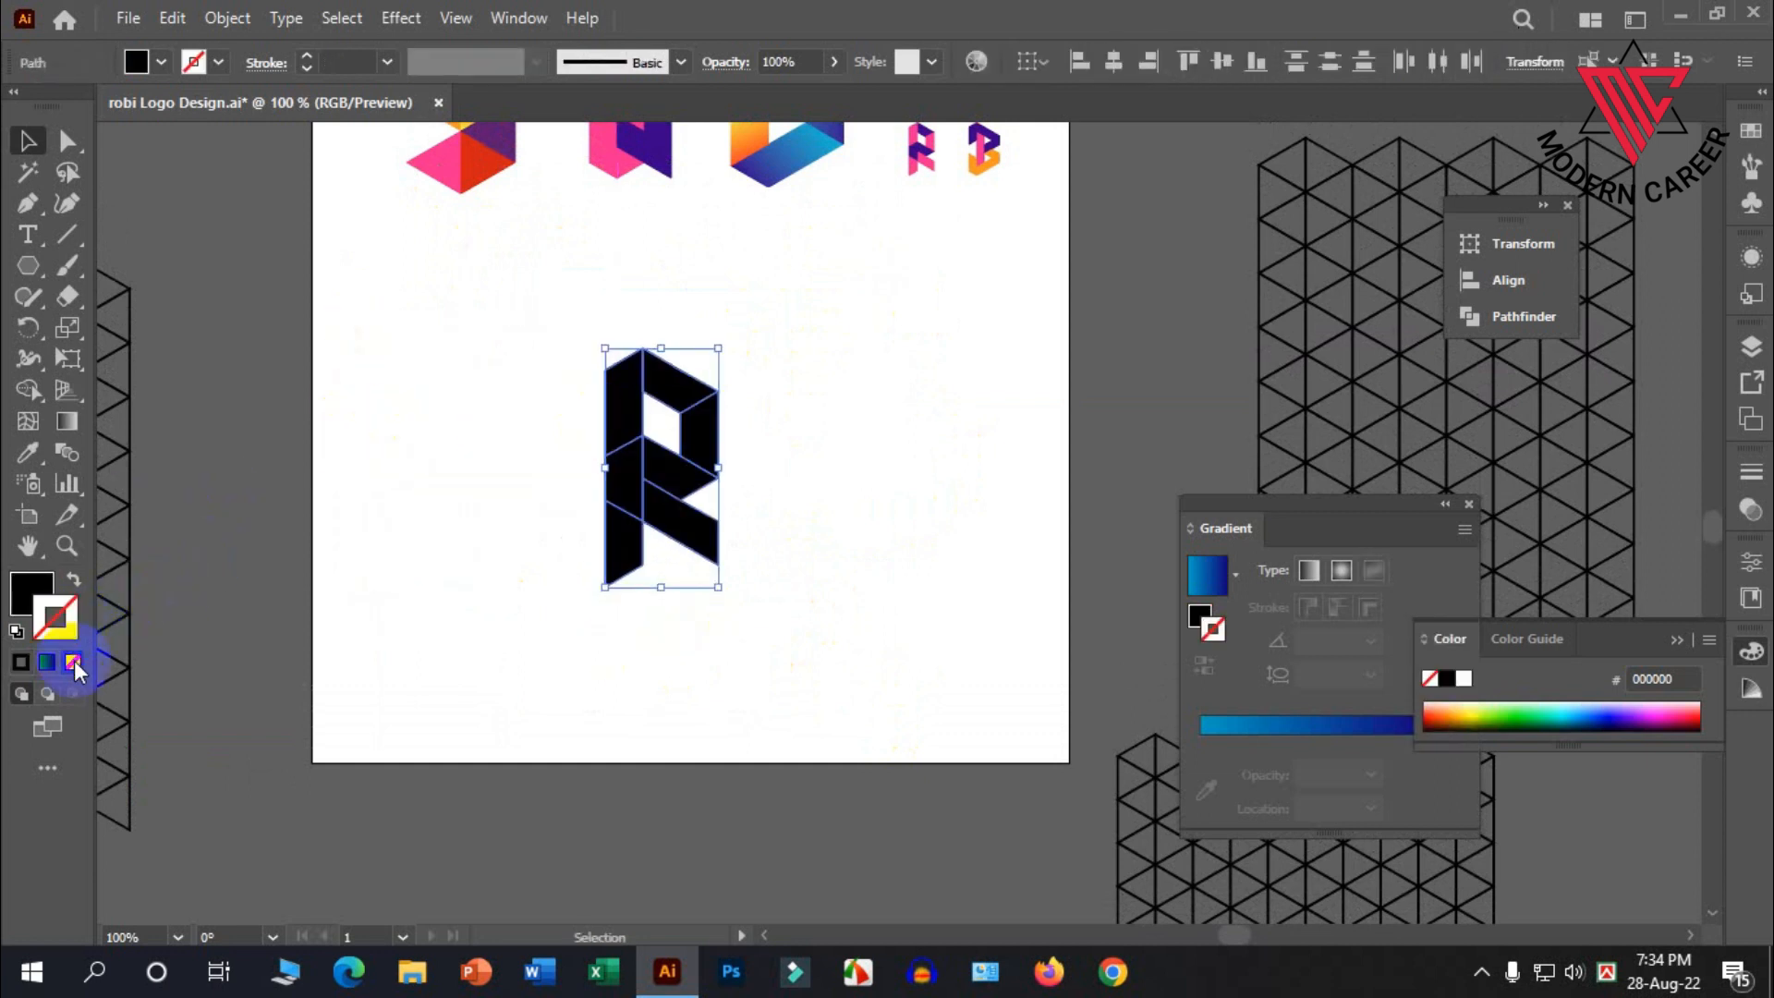
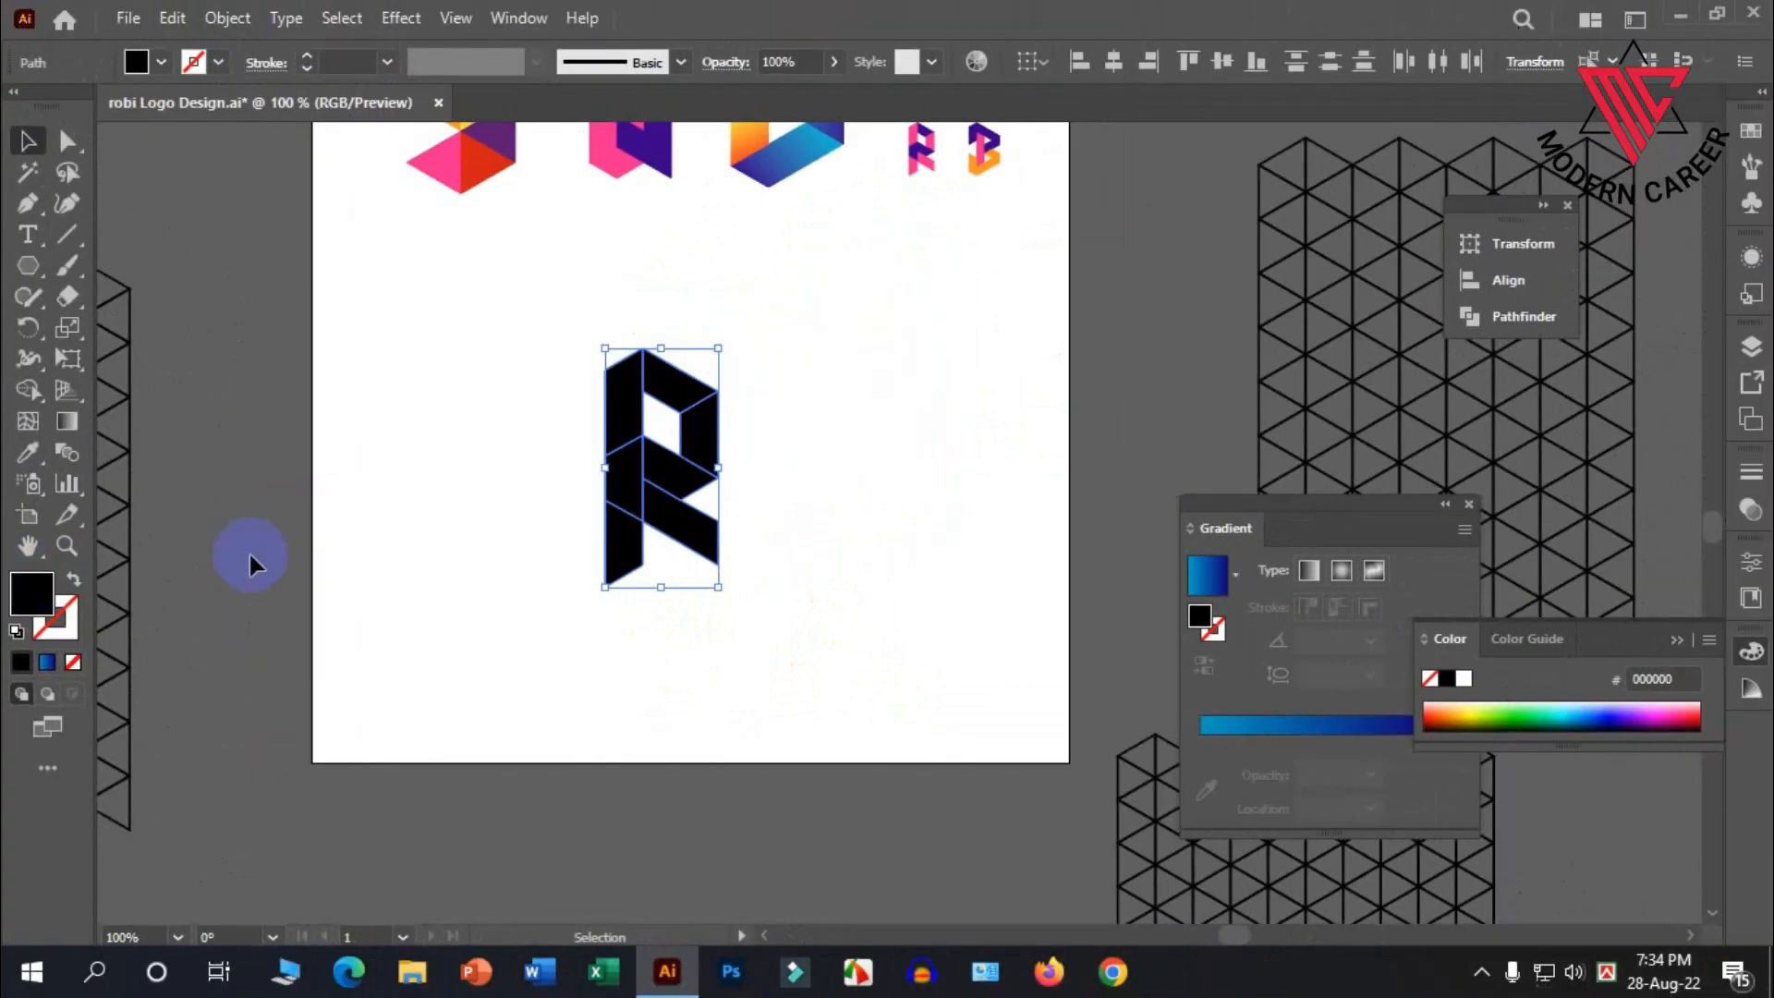
scroll(757, 641, "up", 3)
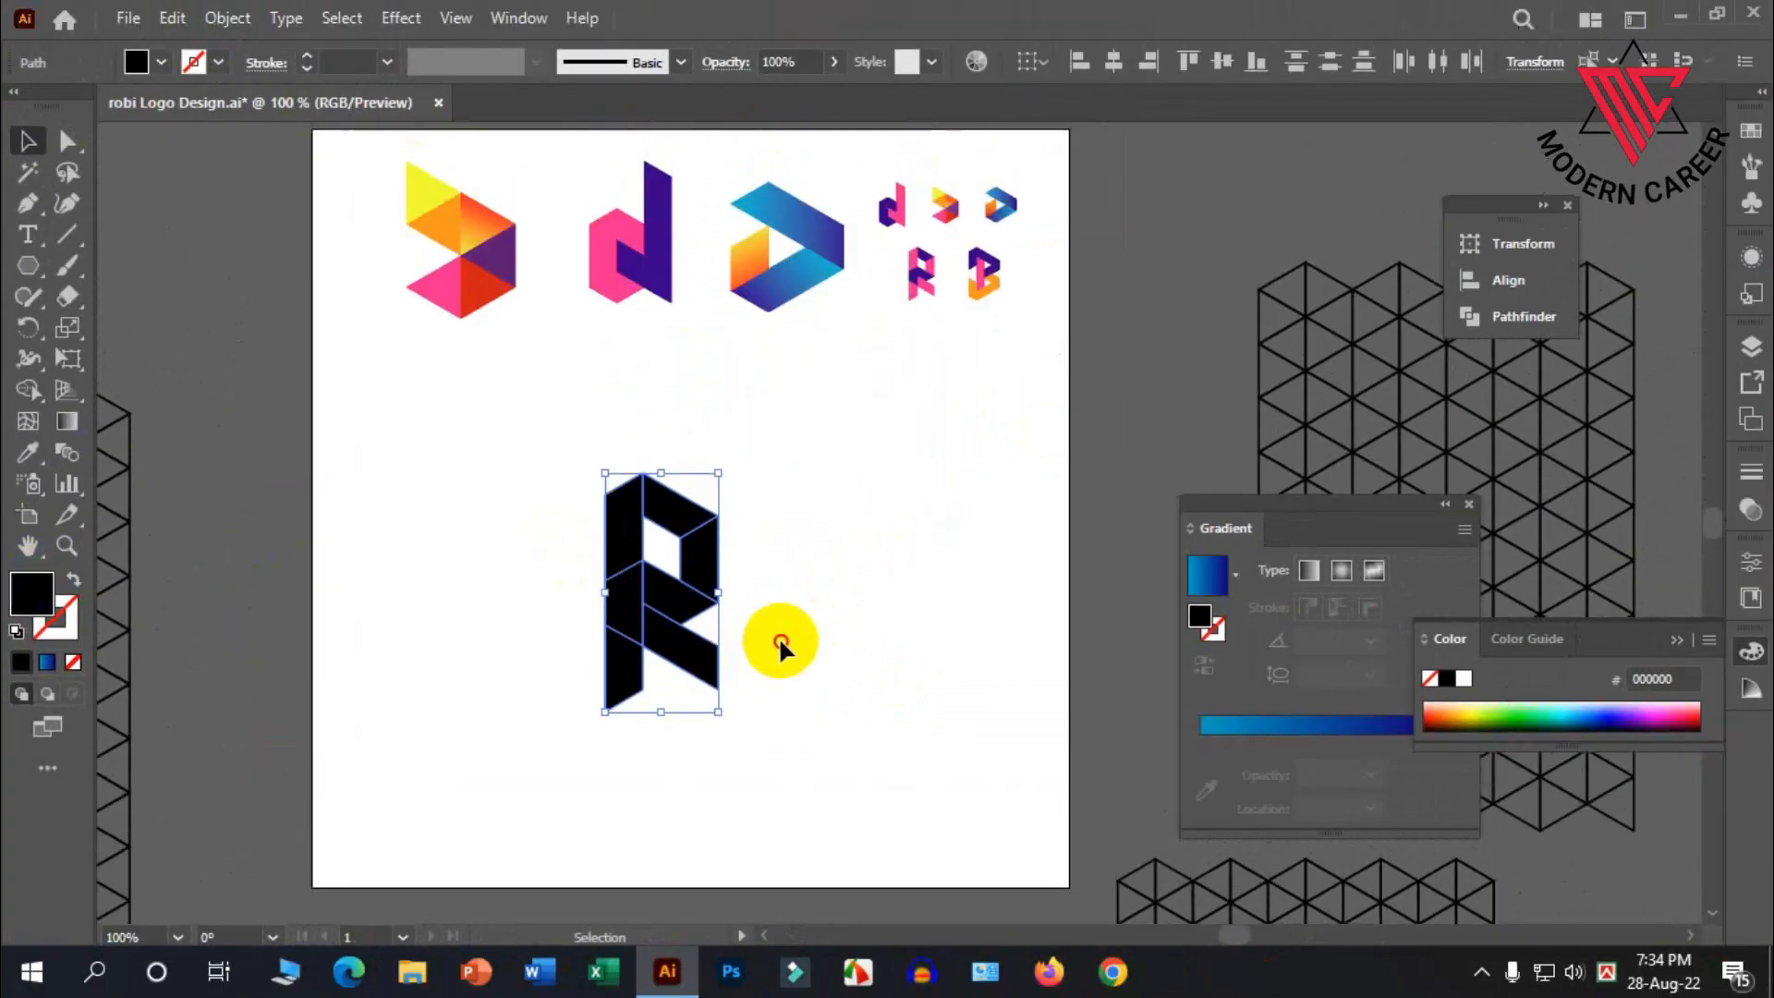
Fill the lowest piece of the R's stem with the pink swatch F0047F
left_click(777, 635)
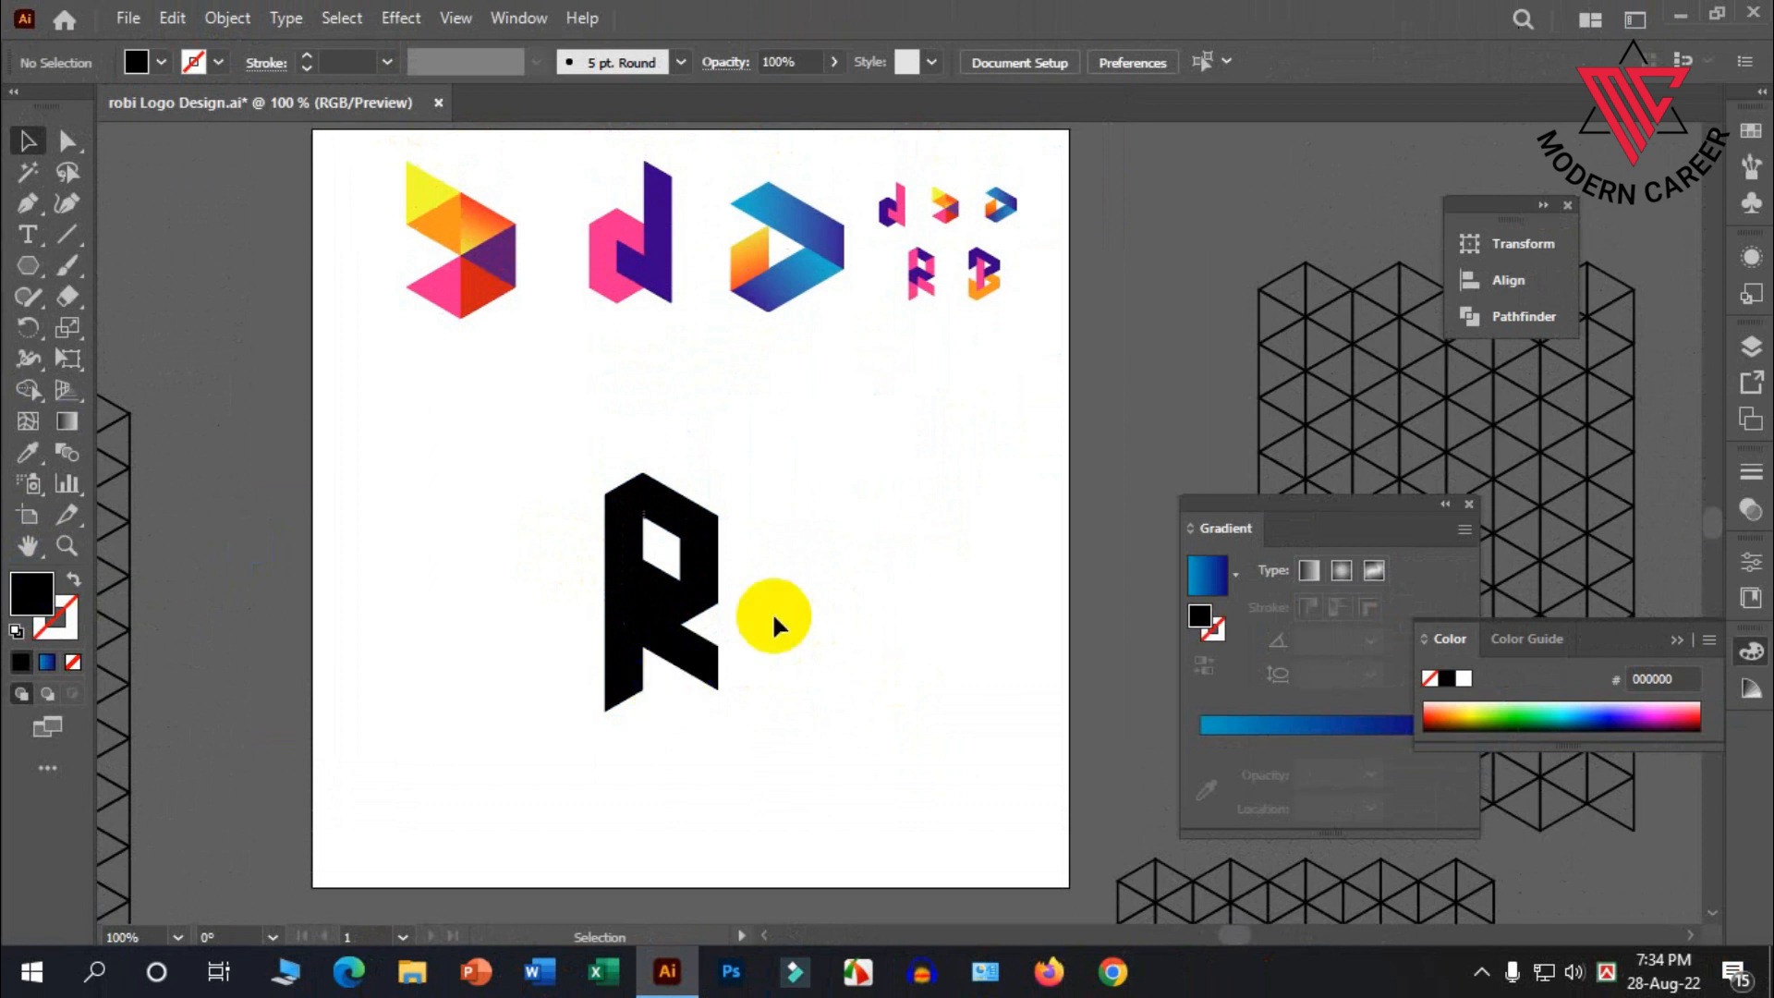
left_click(613, 672)
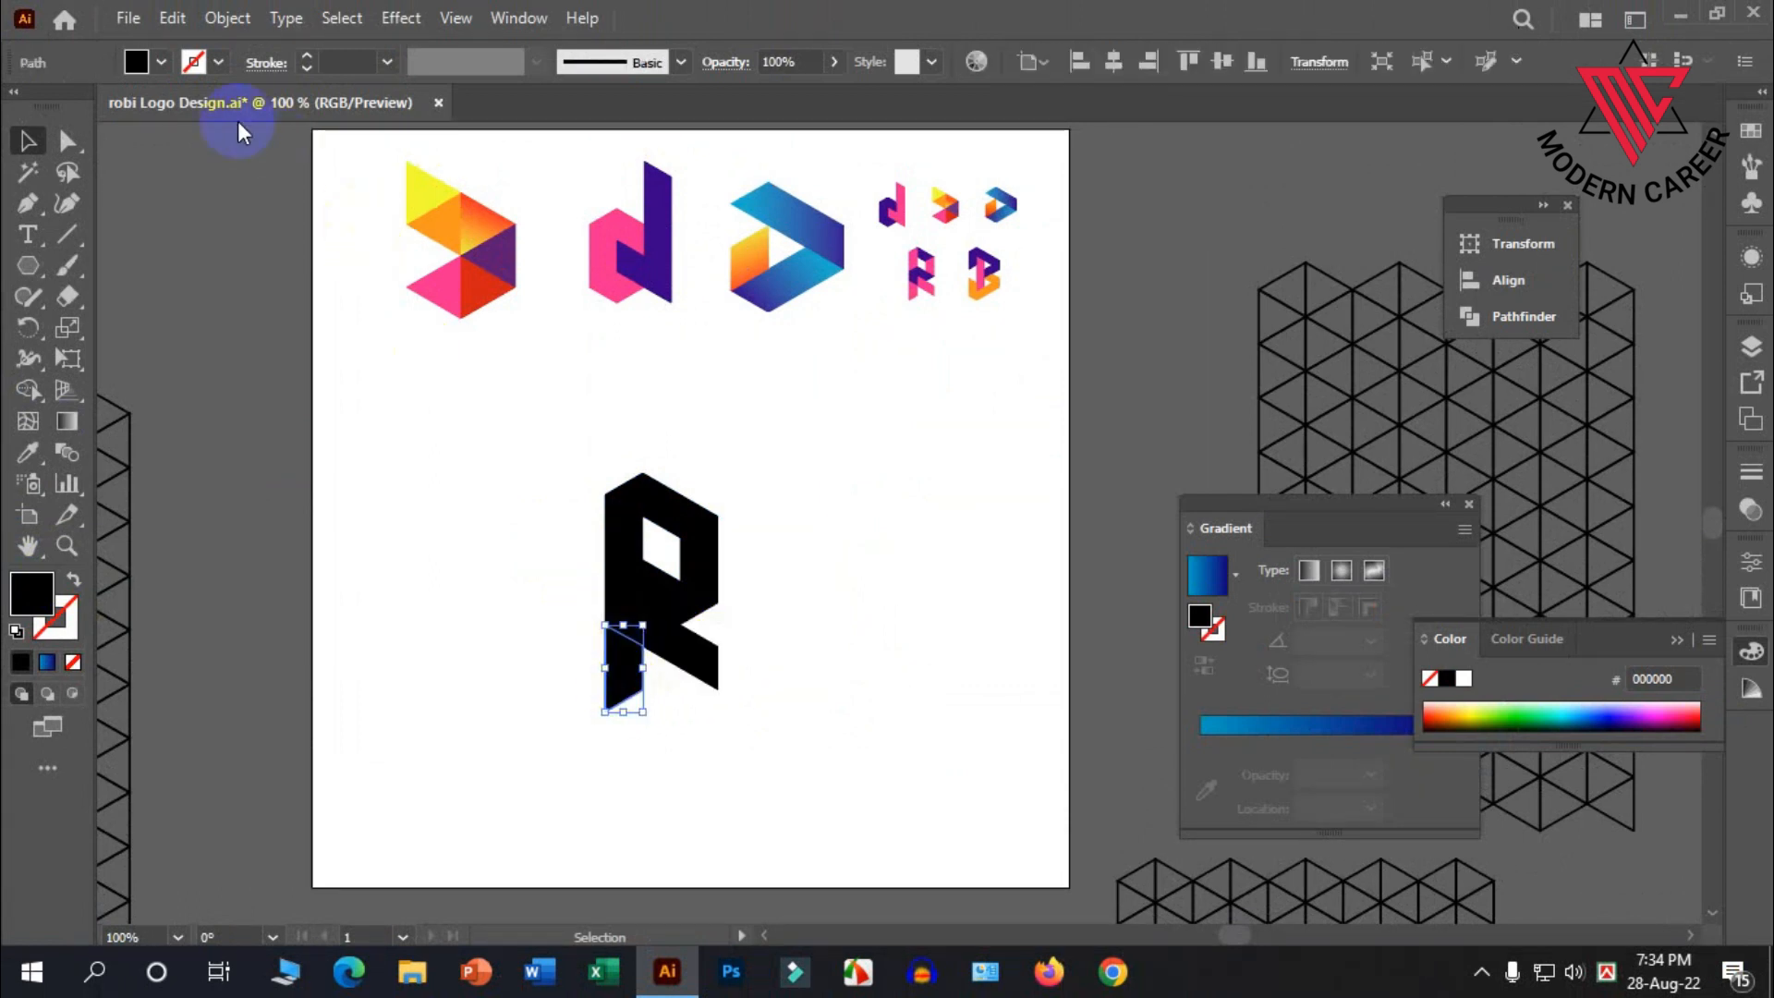
left_click(160, 62)
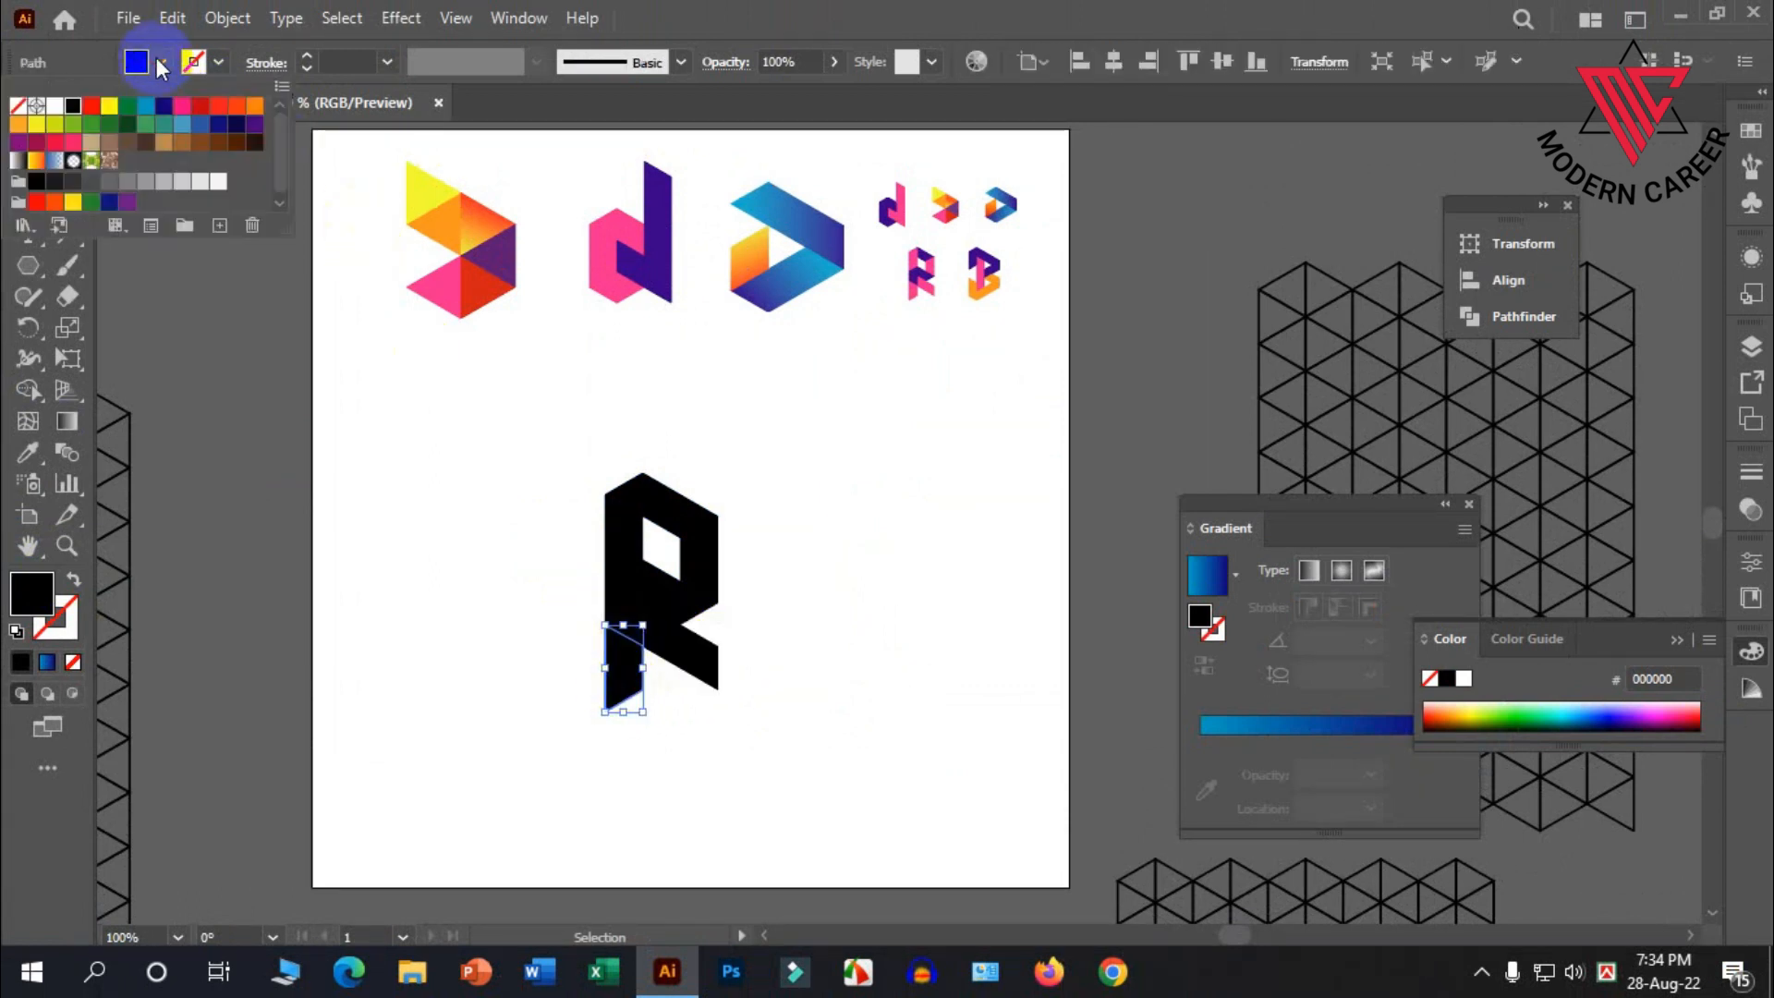
left_click(185, 115)
left_click(480, 498)
left_click(522, 540)
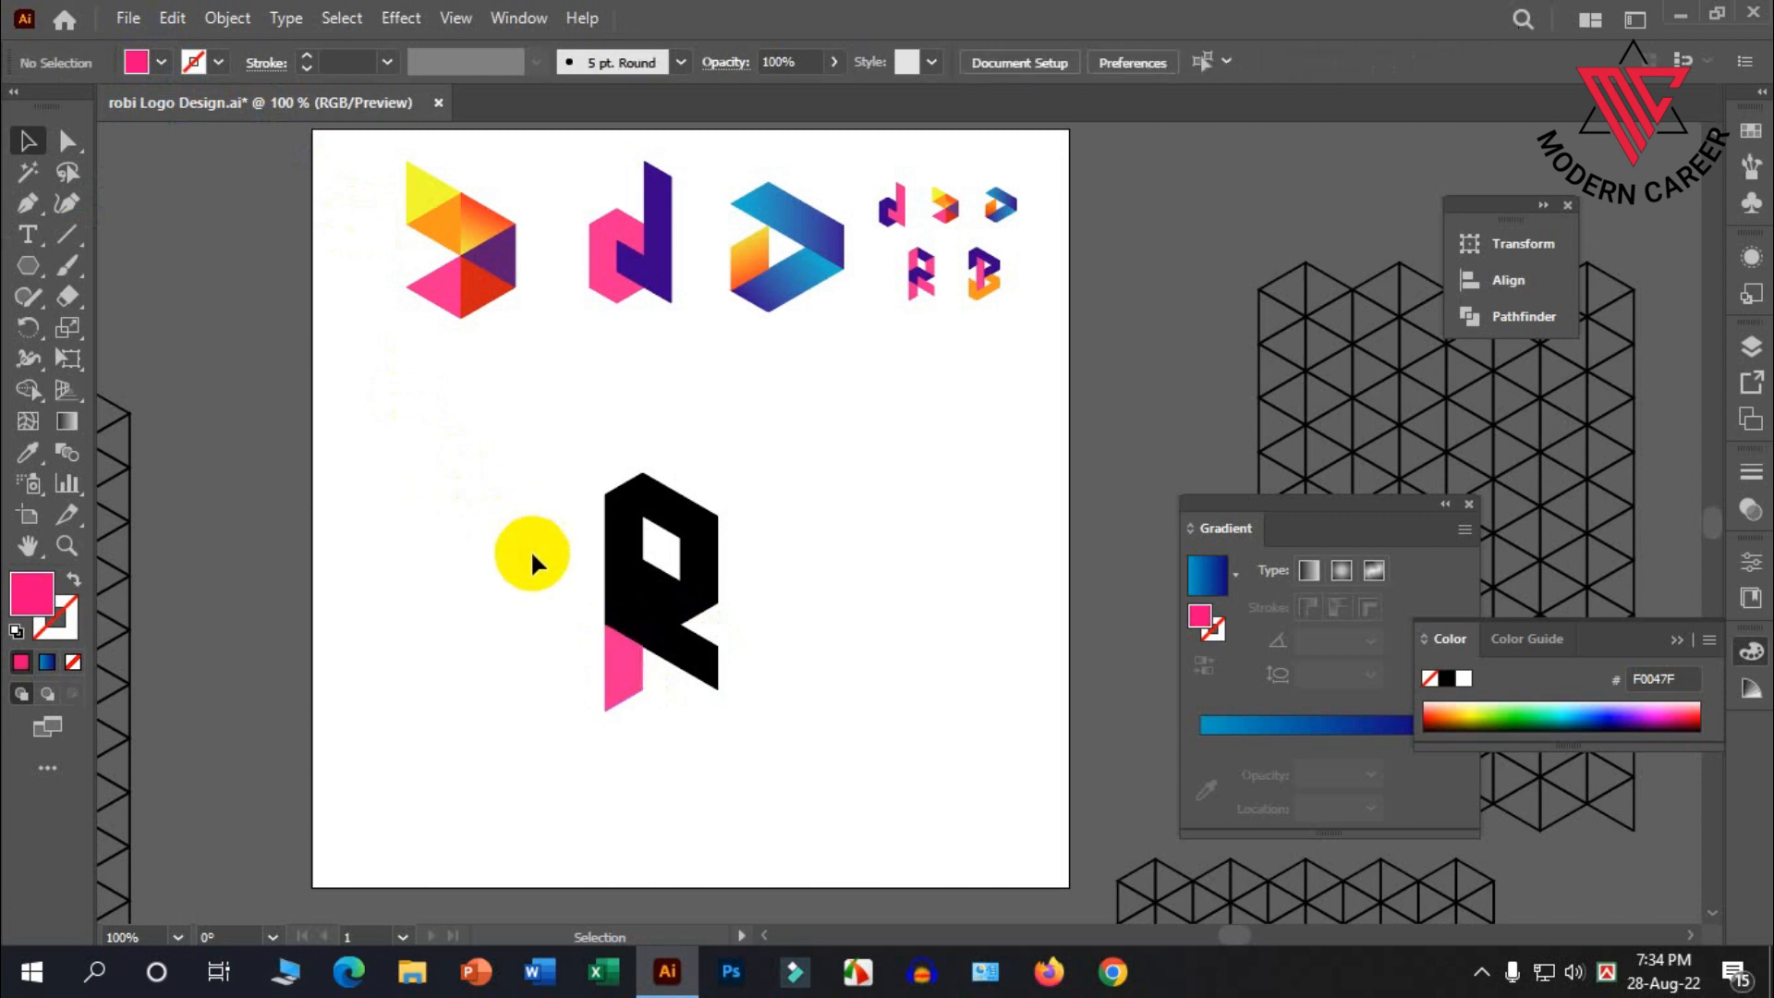
Fill the middle piece of the R's stem with the CMYK Blue swatch
left_click(646, 647)
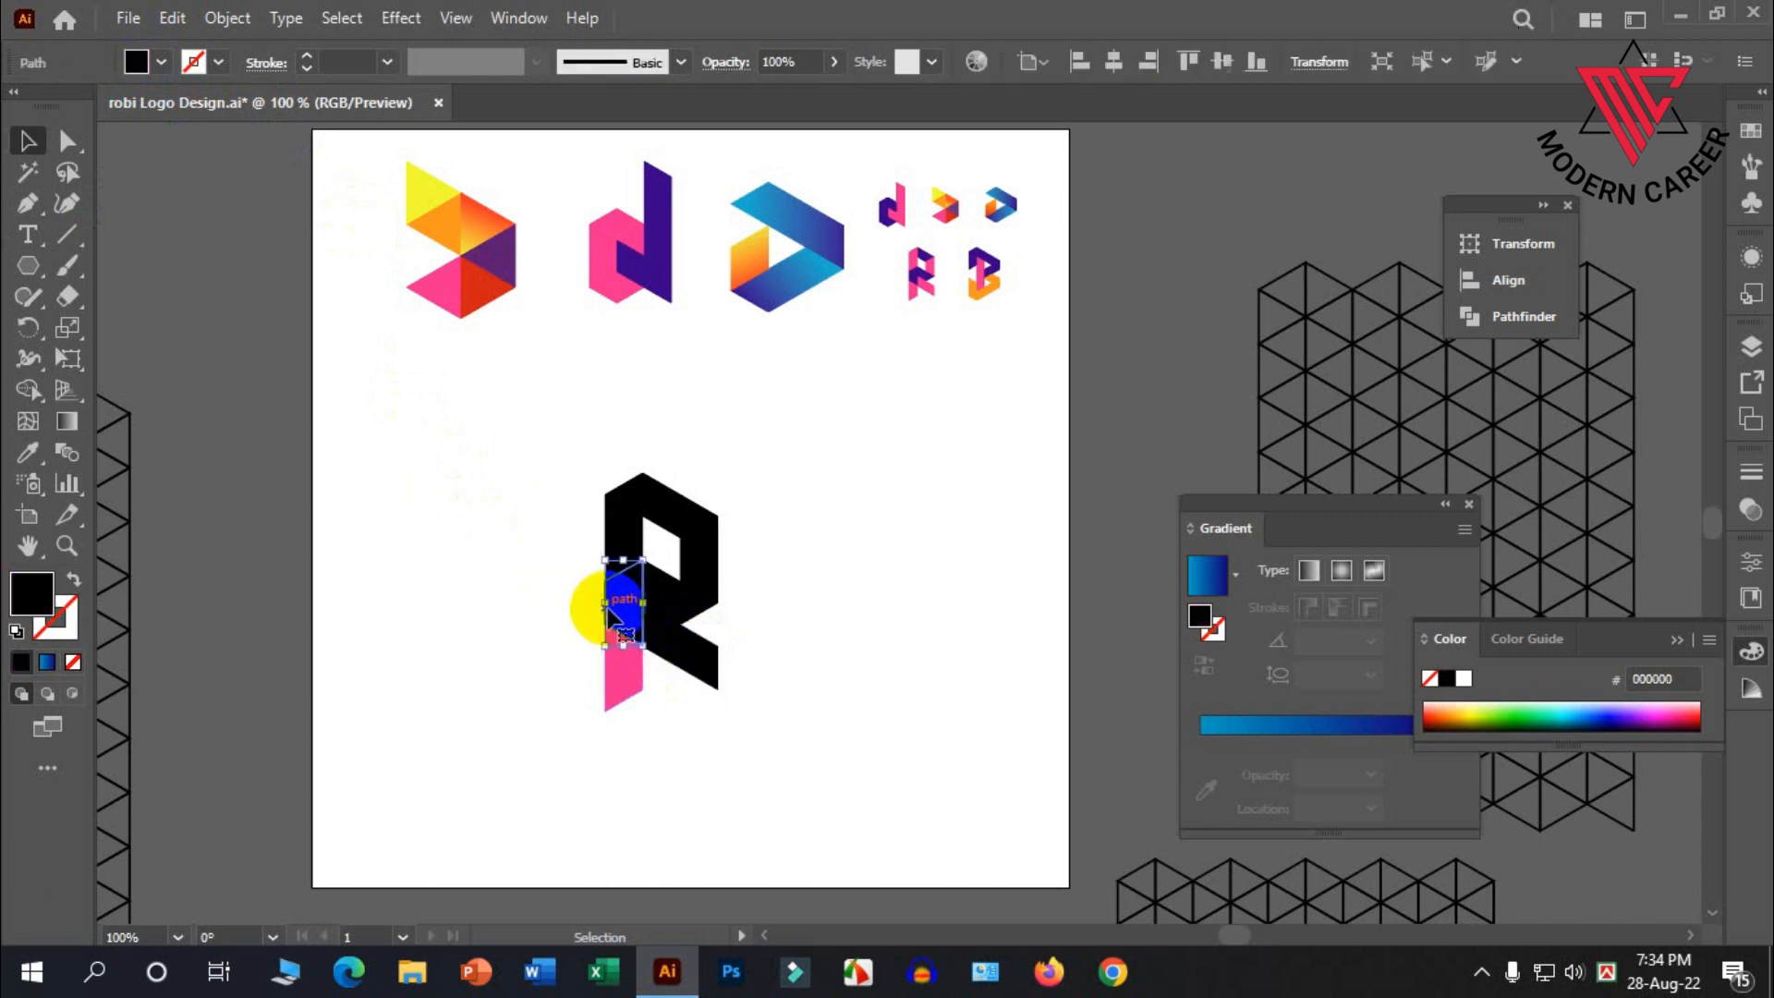
left_click(162, 62)
left_click(167, 107)
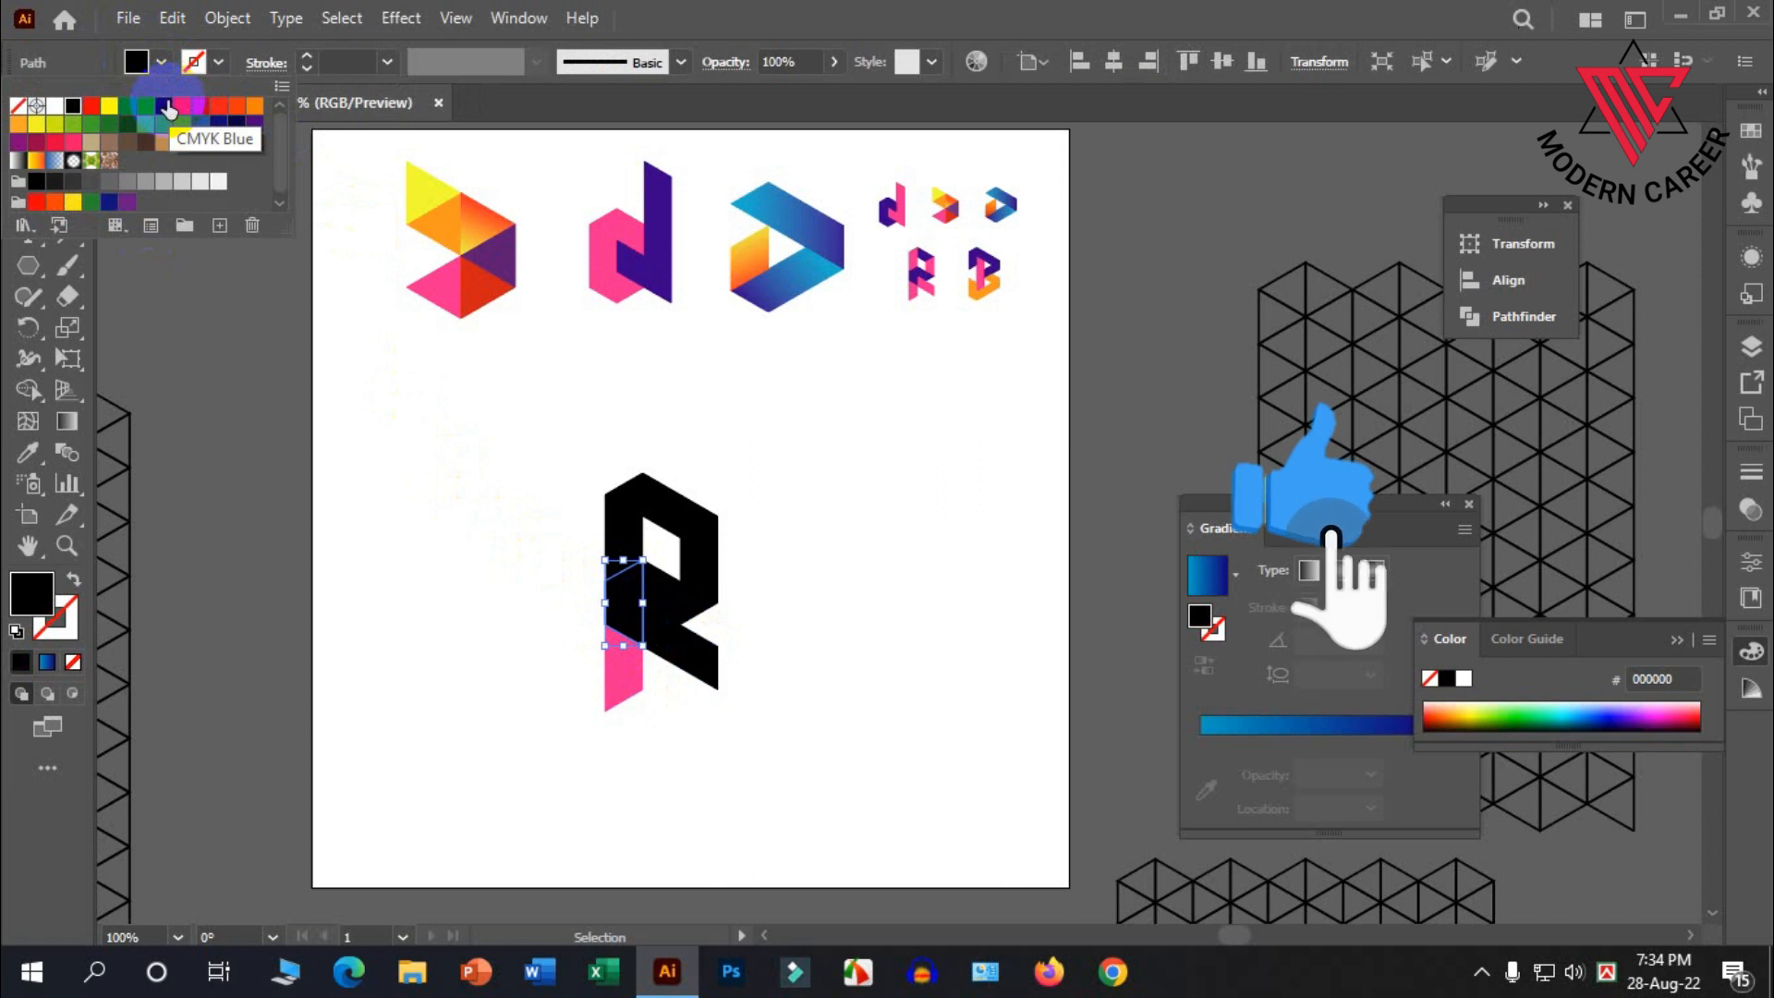
left_click(480, 515)
Copy the pink from the lowest stem piece onto the top piece of the R's stem with the Eyedropper
left_click(617, 527)
left_click(28, 452)
left_click(622, 693)
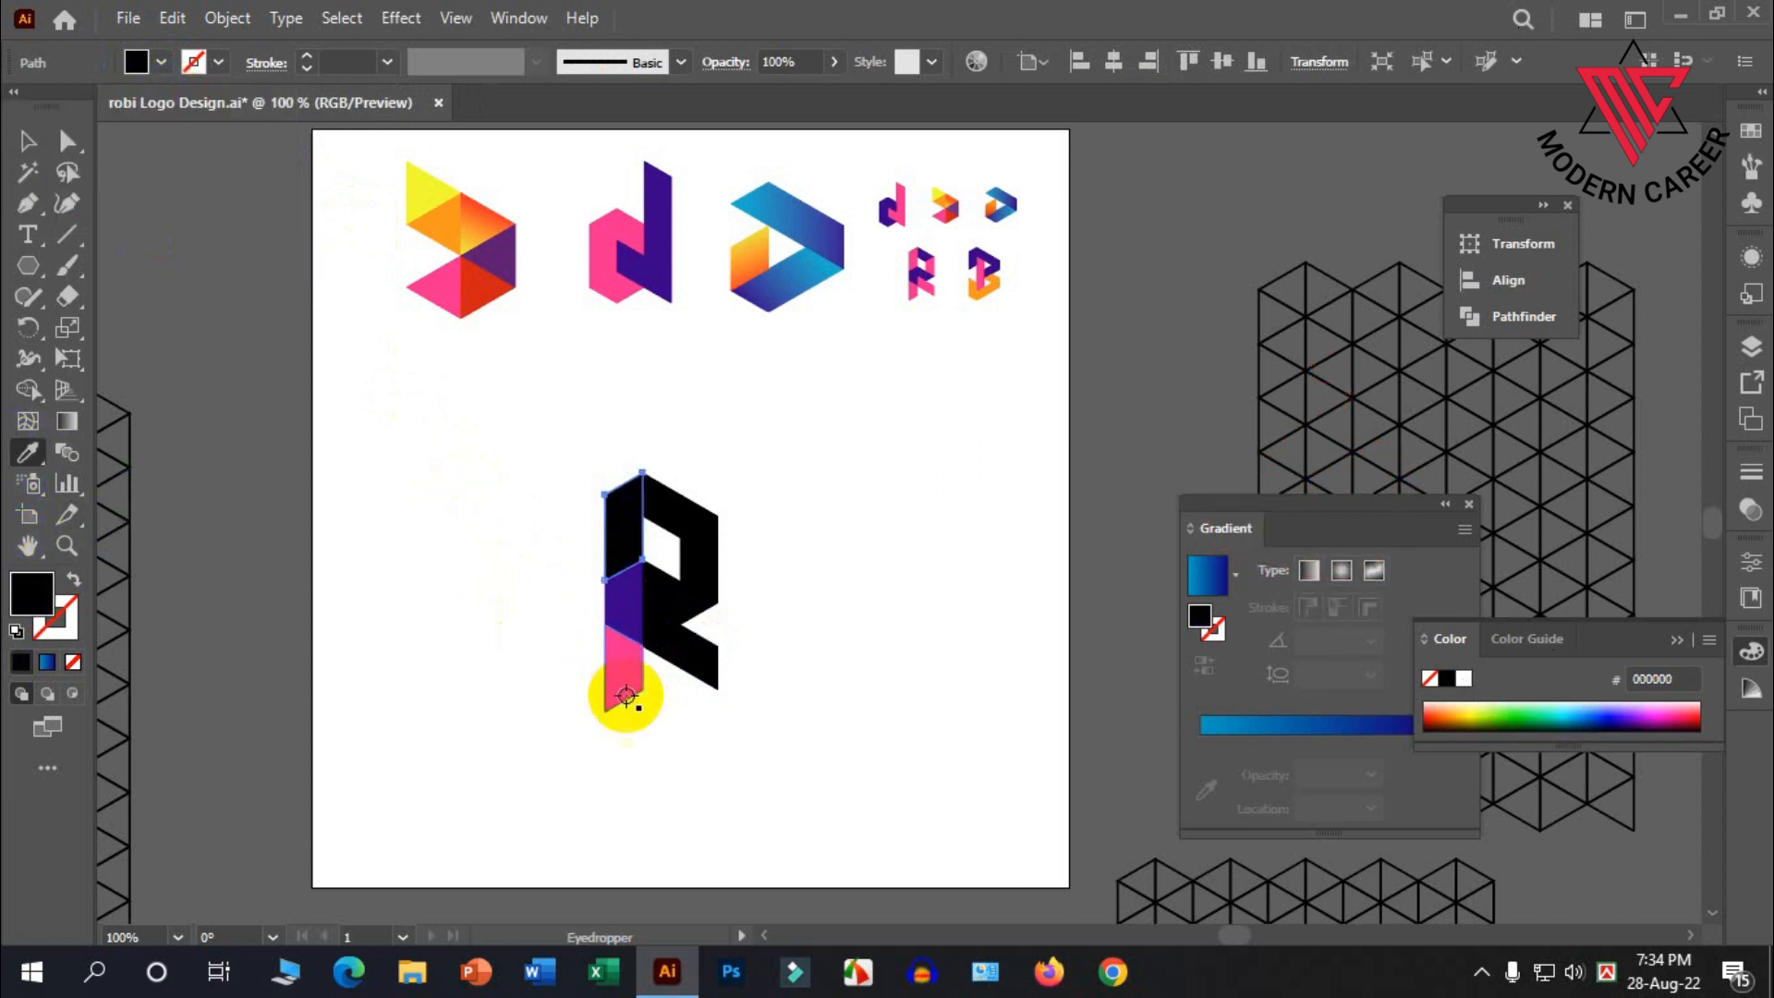
left_click(28, 143)
left_click(407, 384)
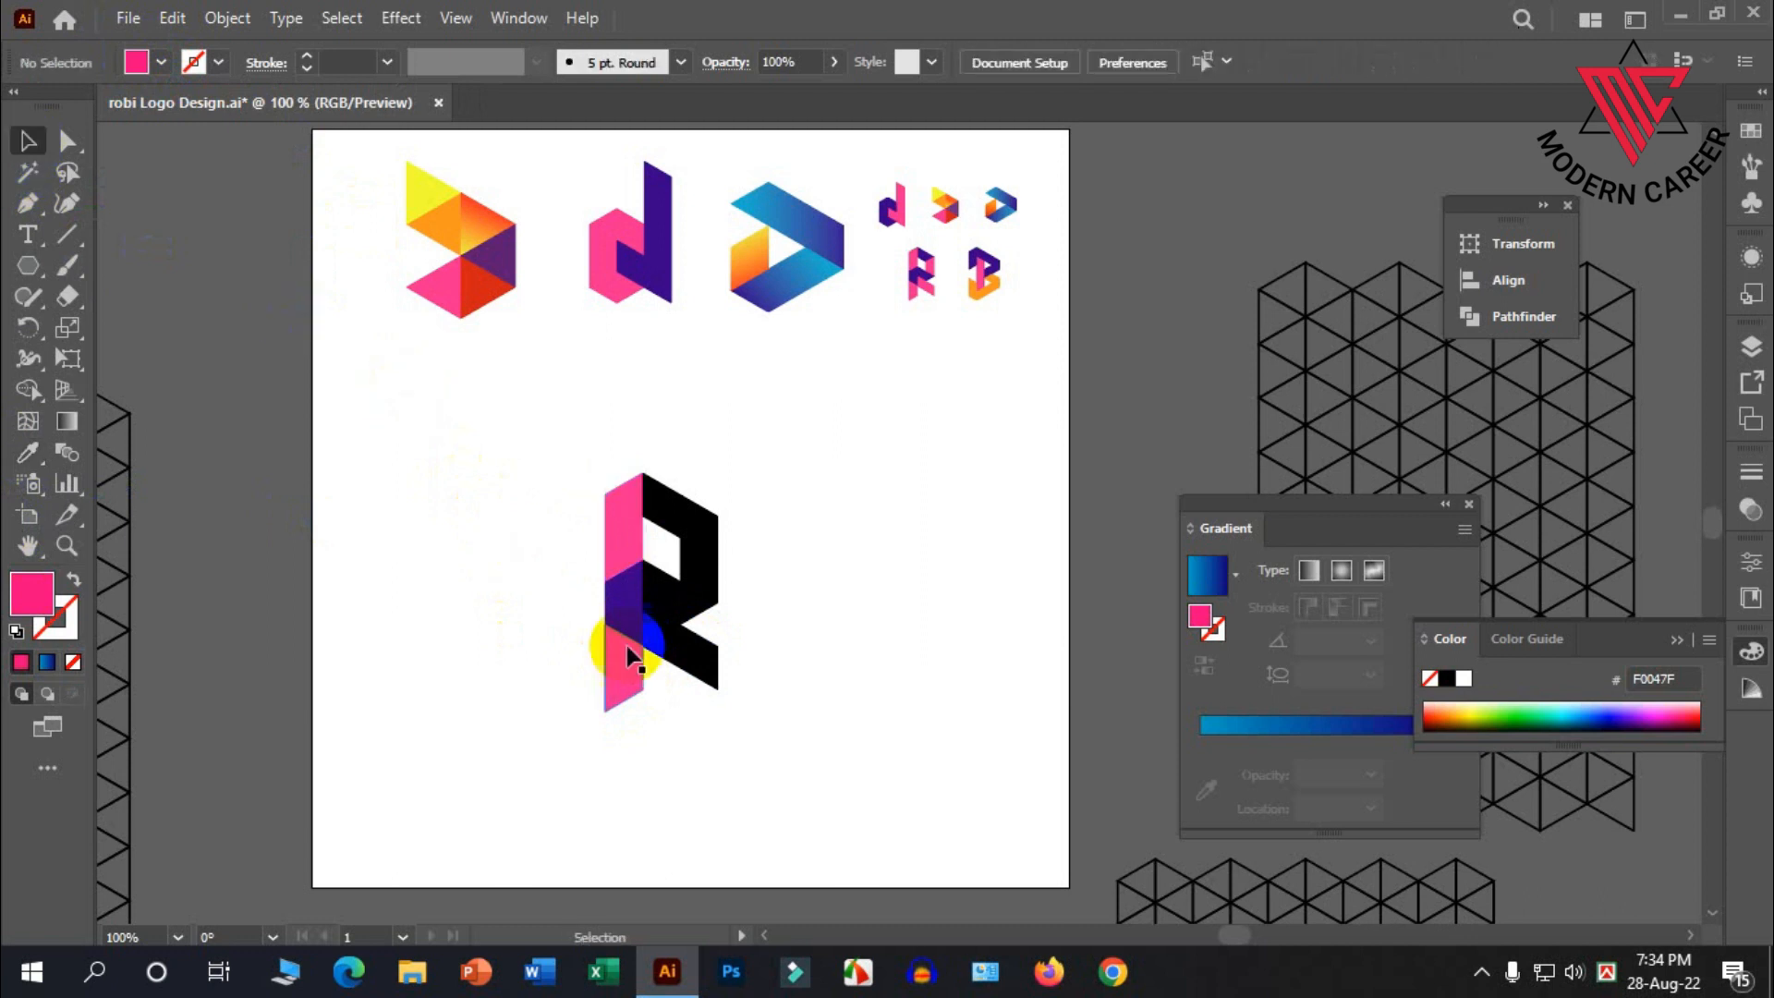
Colour the slanted top piece of the R's bowl with the dark blue sampled from the middle stem piece
left_click(663, 511)
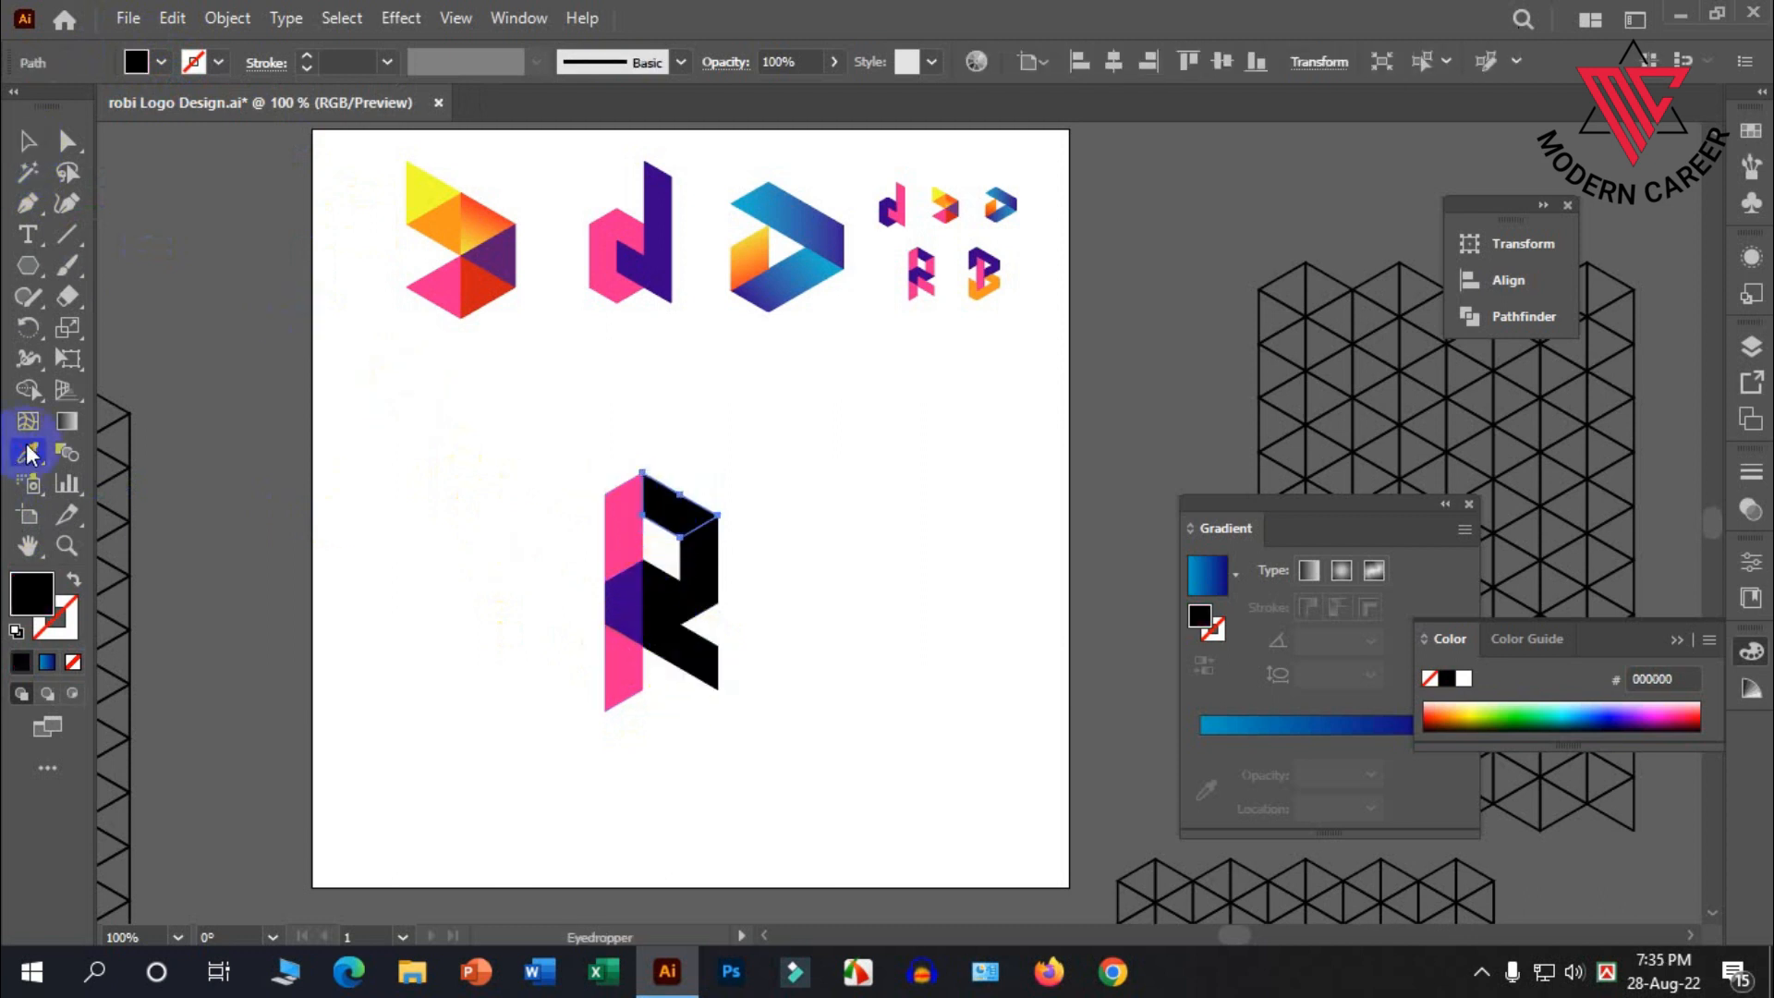
left_click(27, 451)
left_click(604, 598)
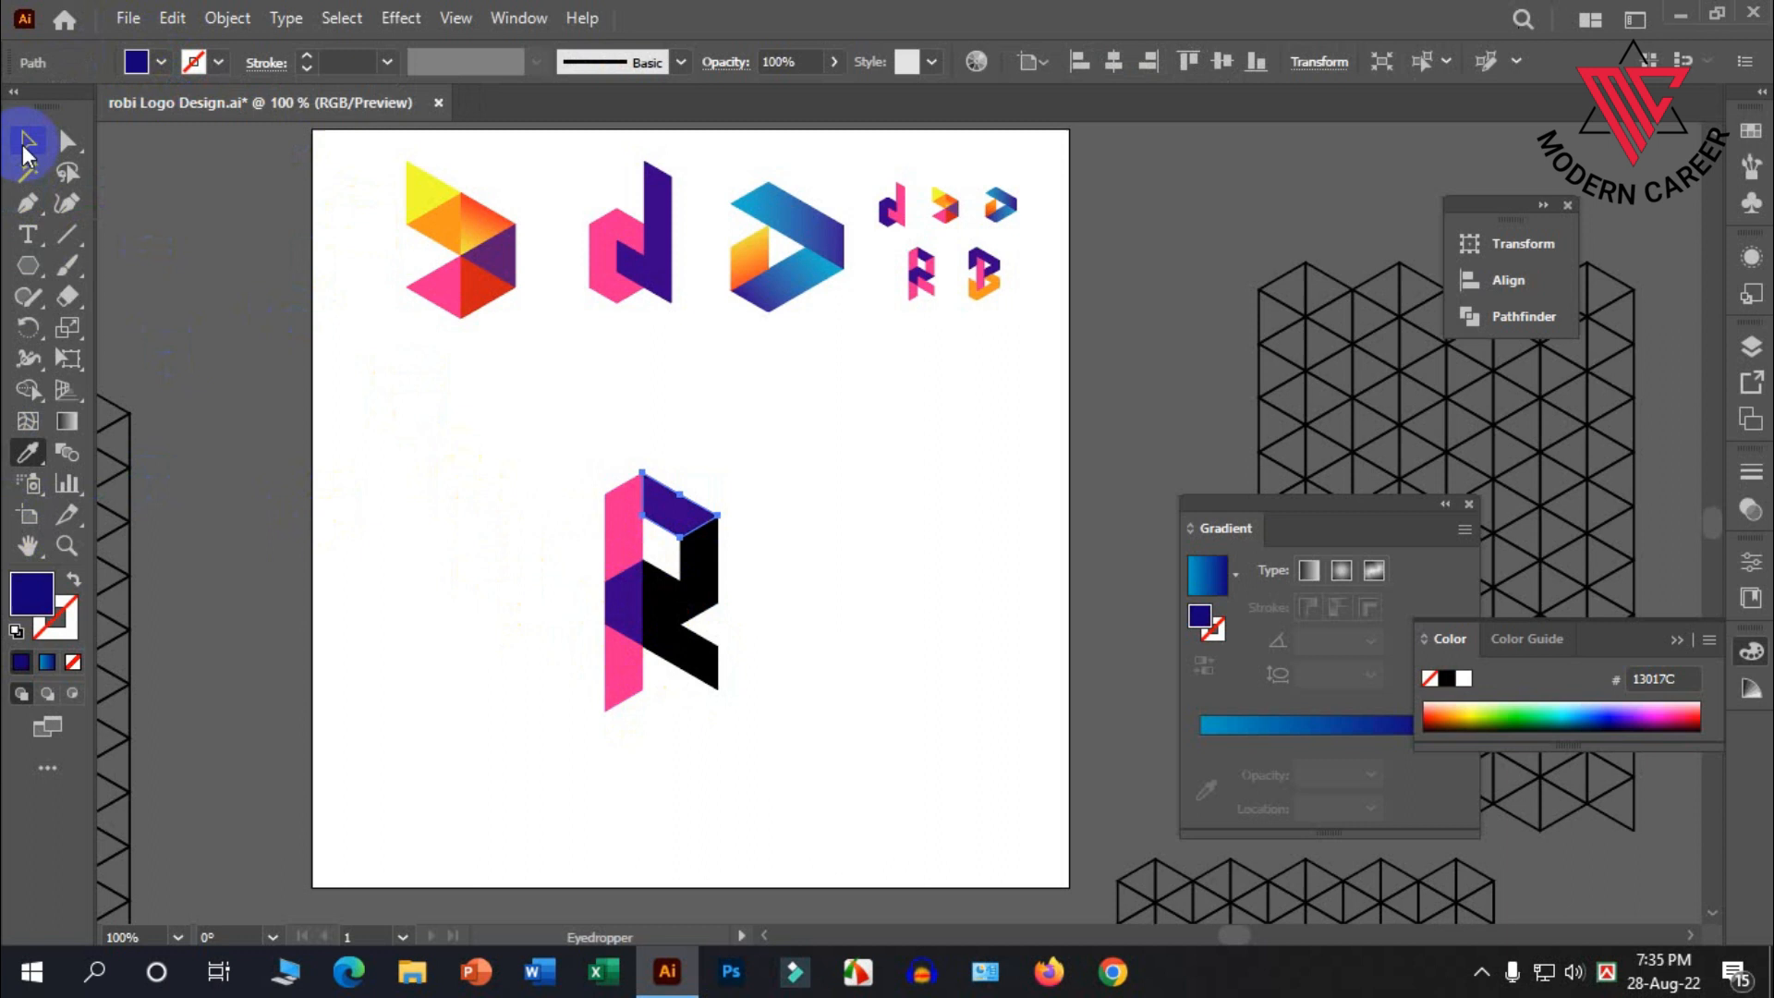
left_click(28, 143)
left_click(431, 424)
Colour the vertical outer piece of the R's bowl with the pink sampled from the upper stem piece
left_click(716, 559)
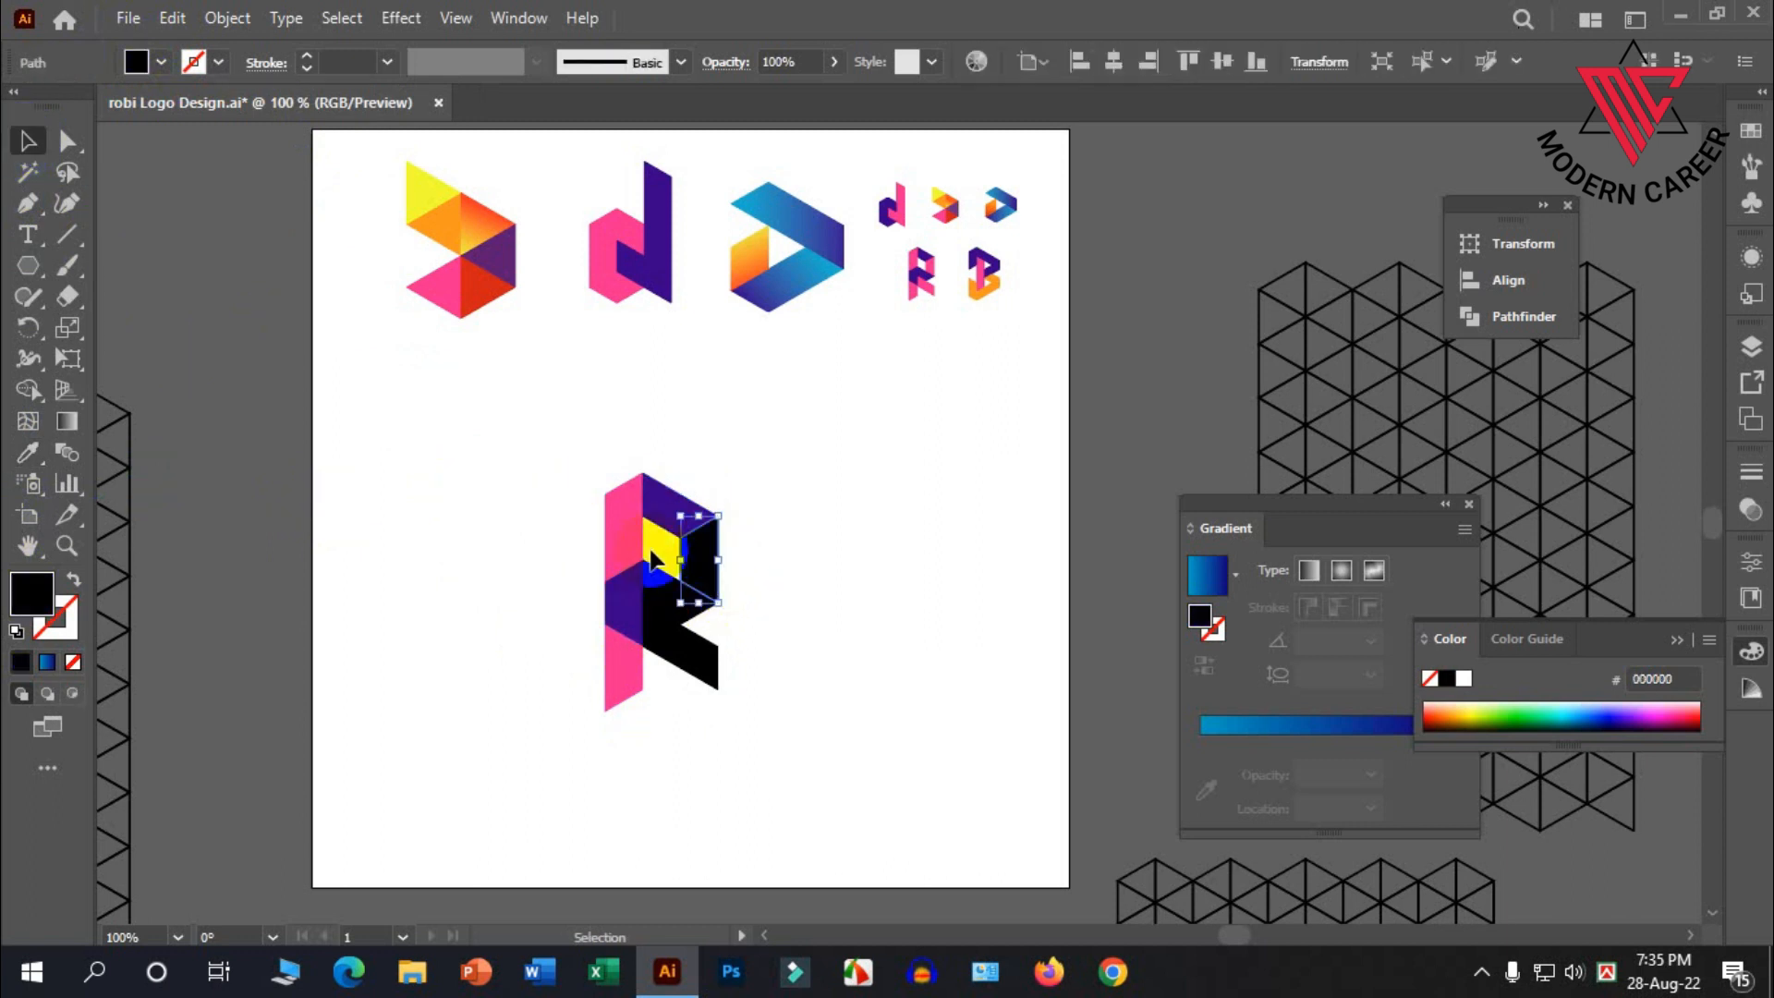
left_click(28, 452)
left_click(621, 523)
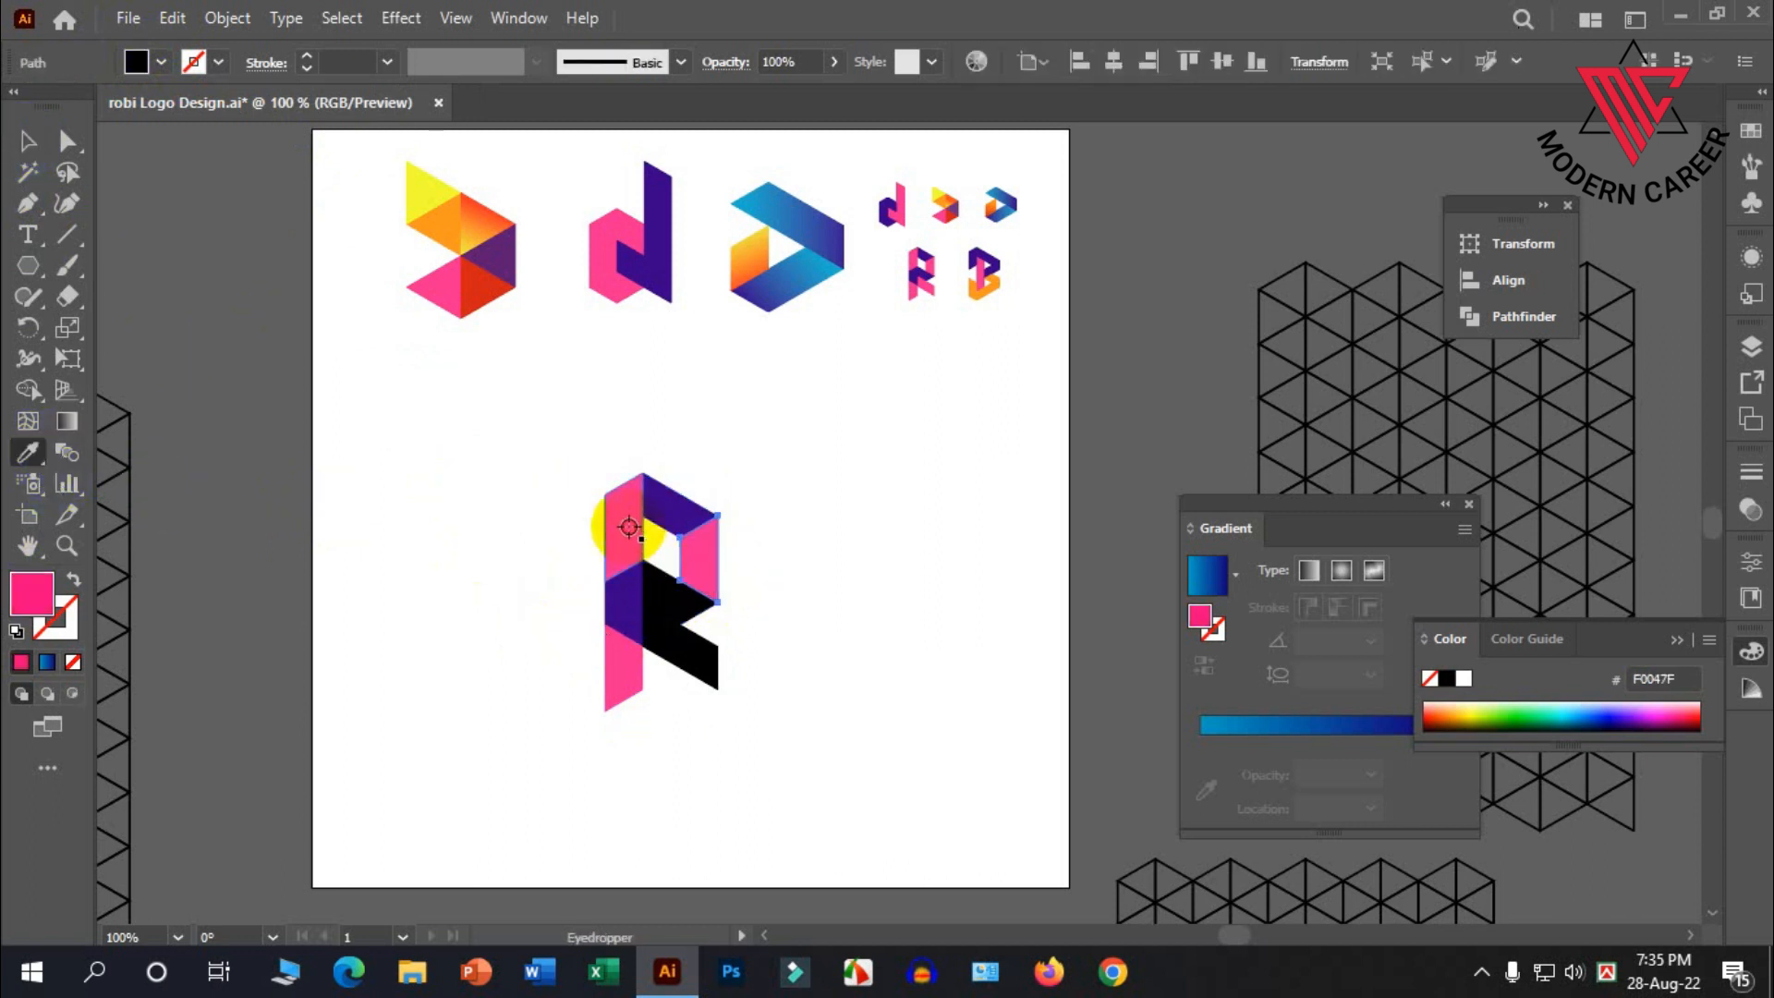
left_click(46, 143)
left_click(541, 396)
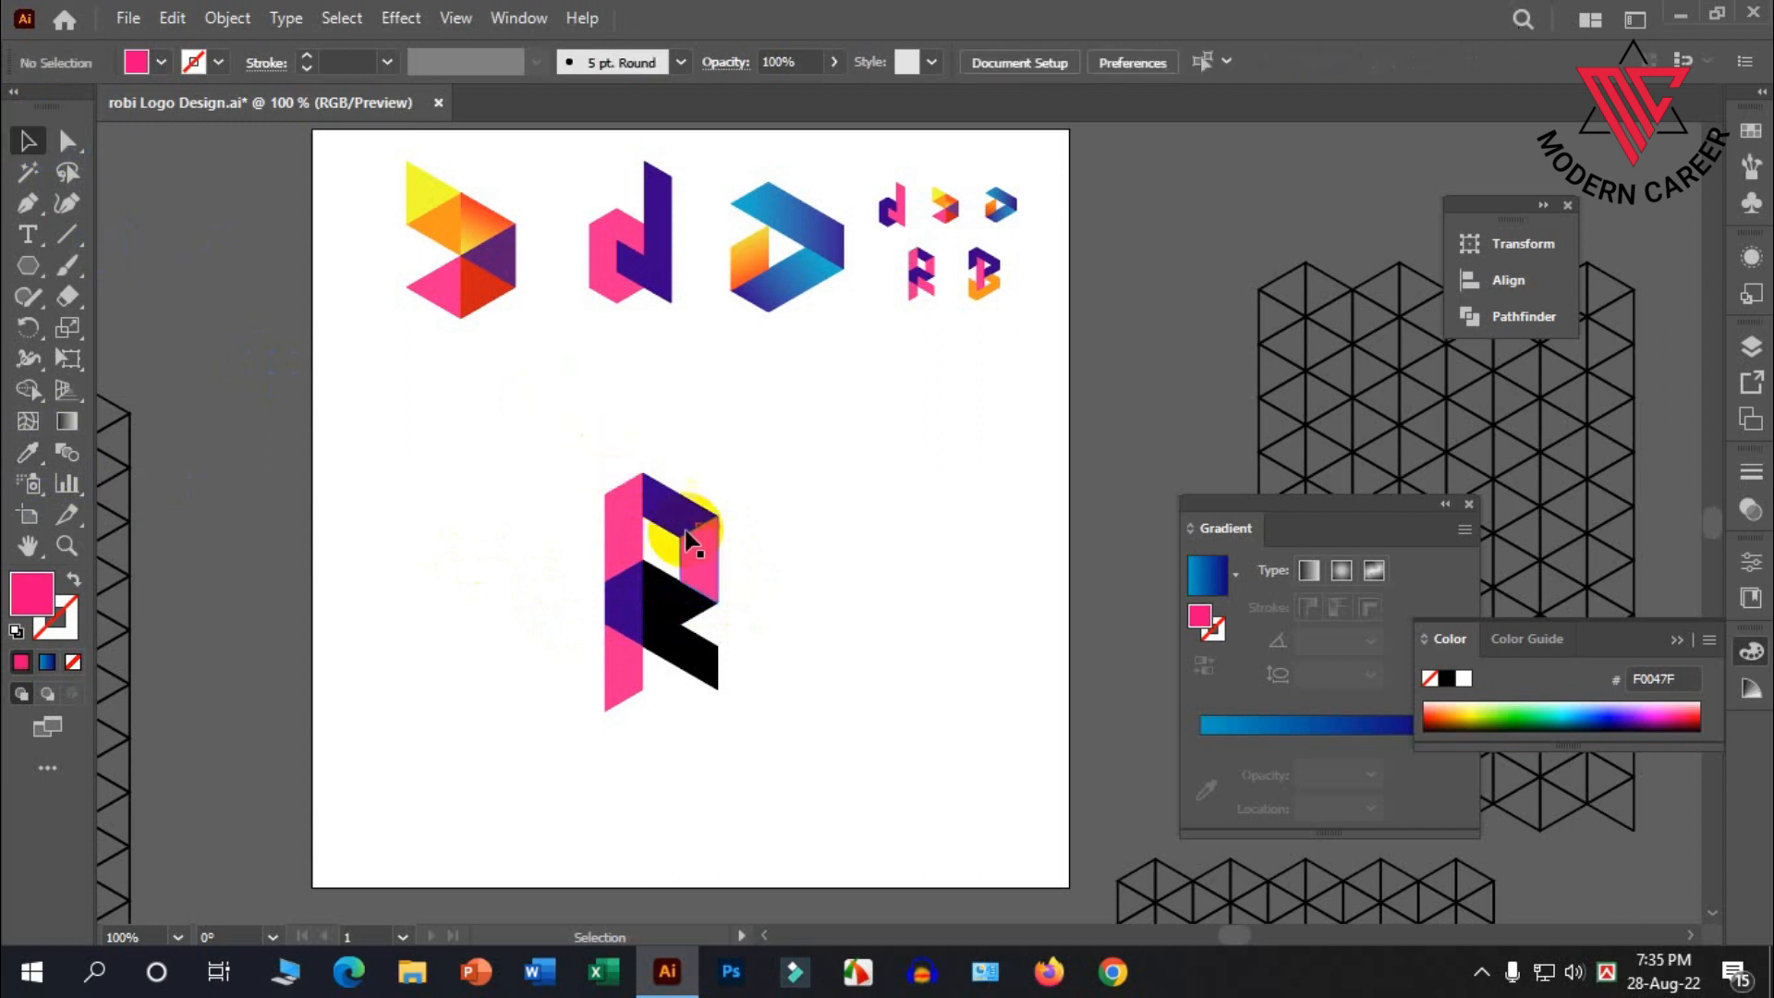
Colour the lower piece of the R's bowl with the dark blue sampled from the bowl's top piece
left_click(670, 602)
left_click(28, 451)
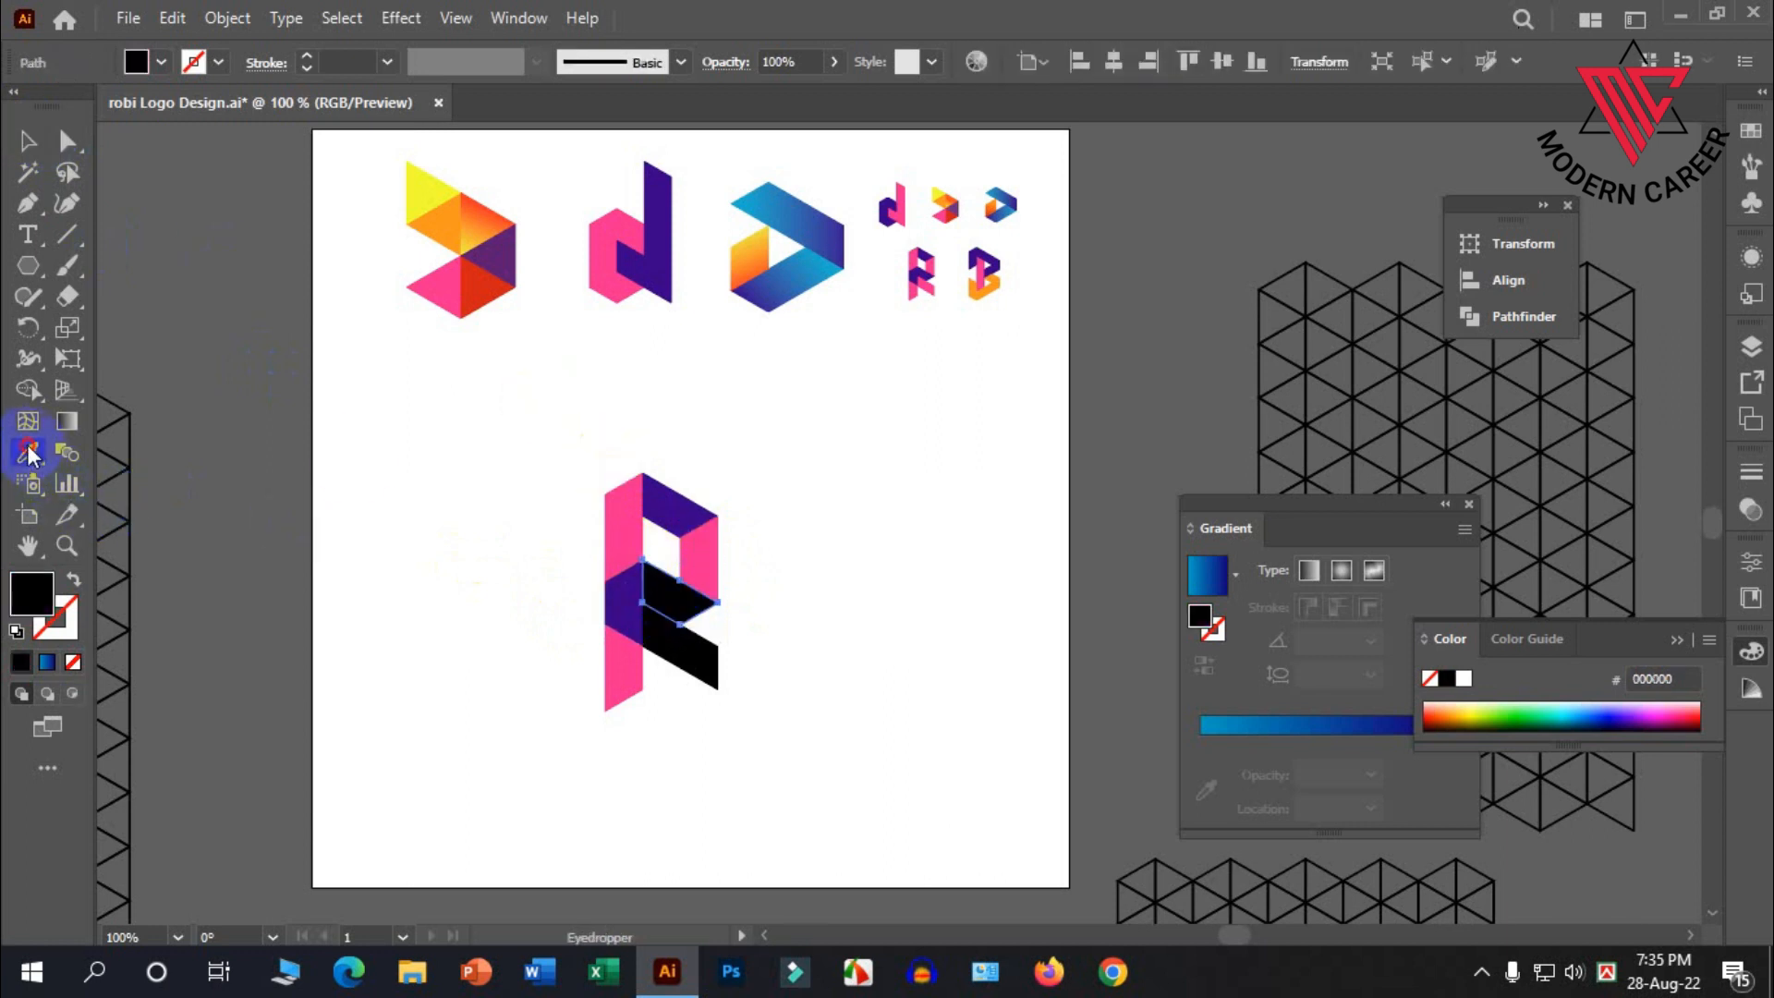
left_click(685, 507)
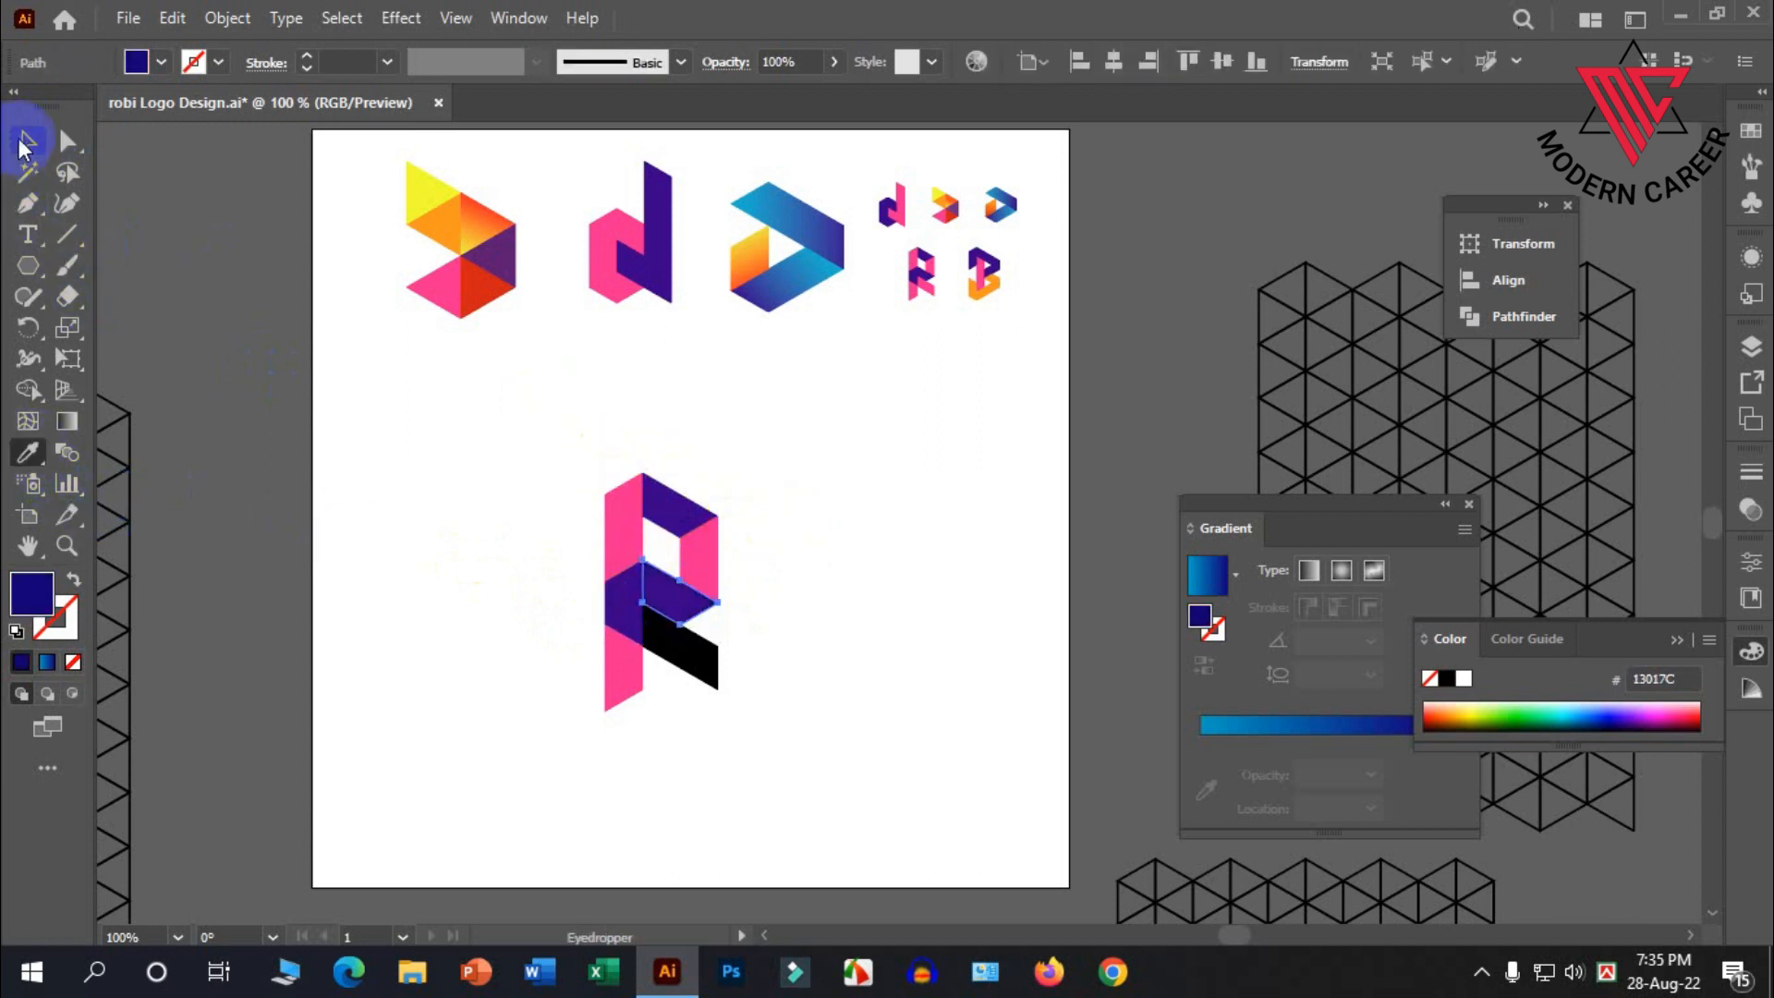
left_click(26, 141)
left_click(554, 457)
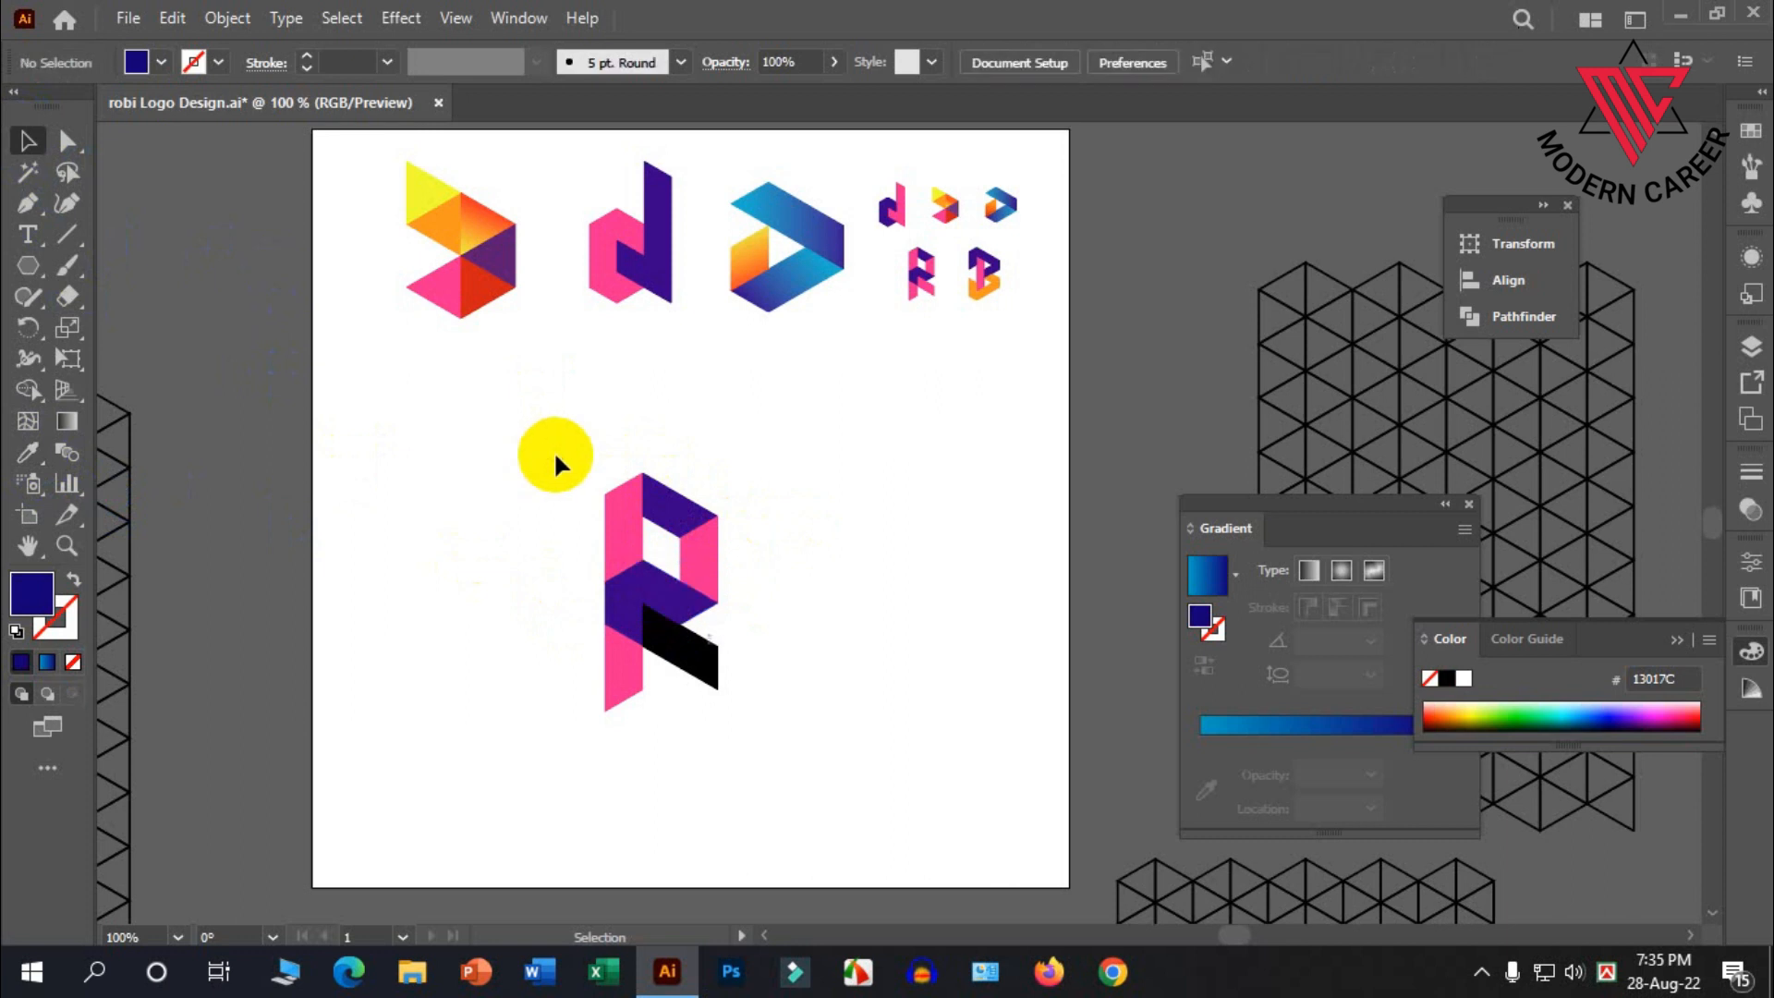
Colour the diagonal leg of the R with the pink sampled from the lowest stem piece
left_click(691, 660)
left_click(29, 451)
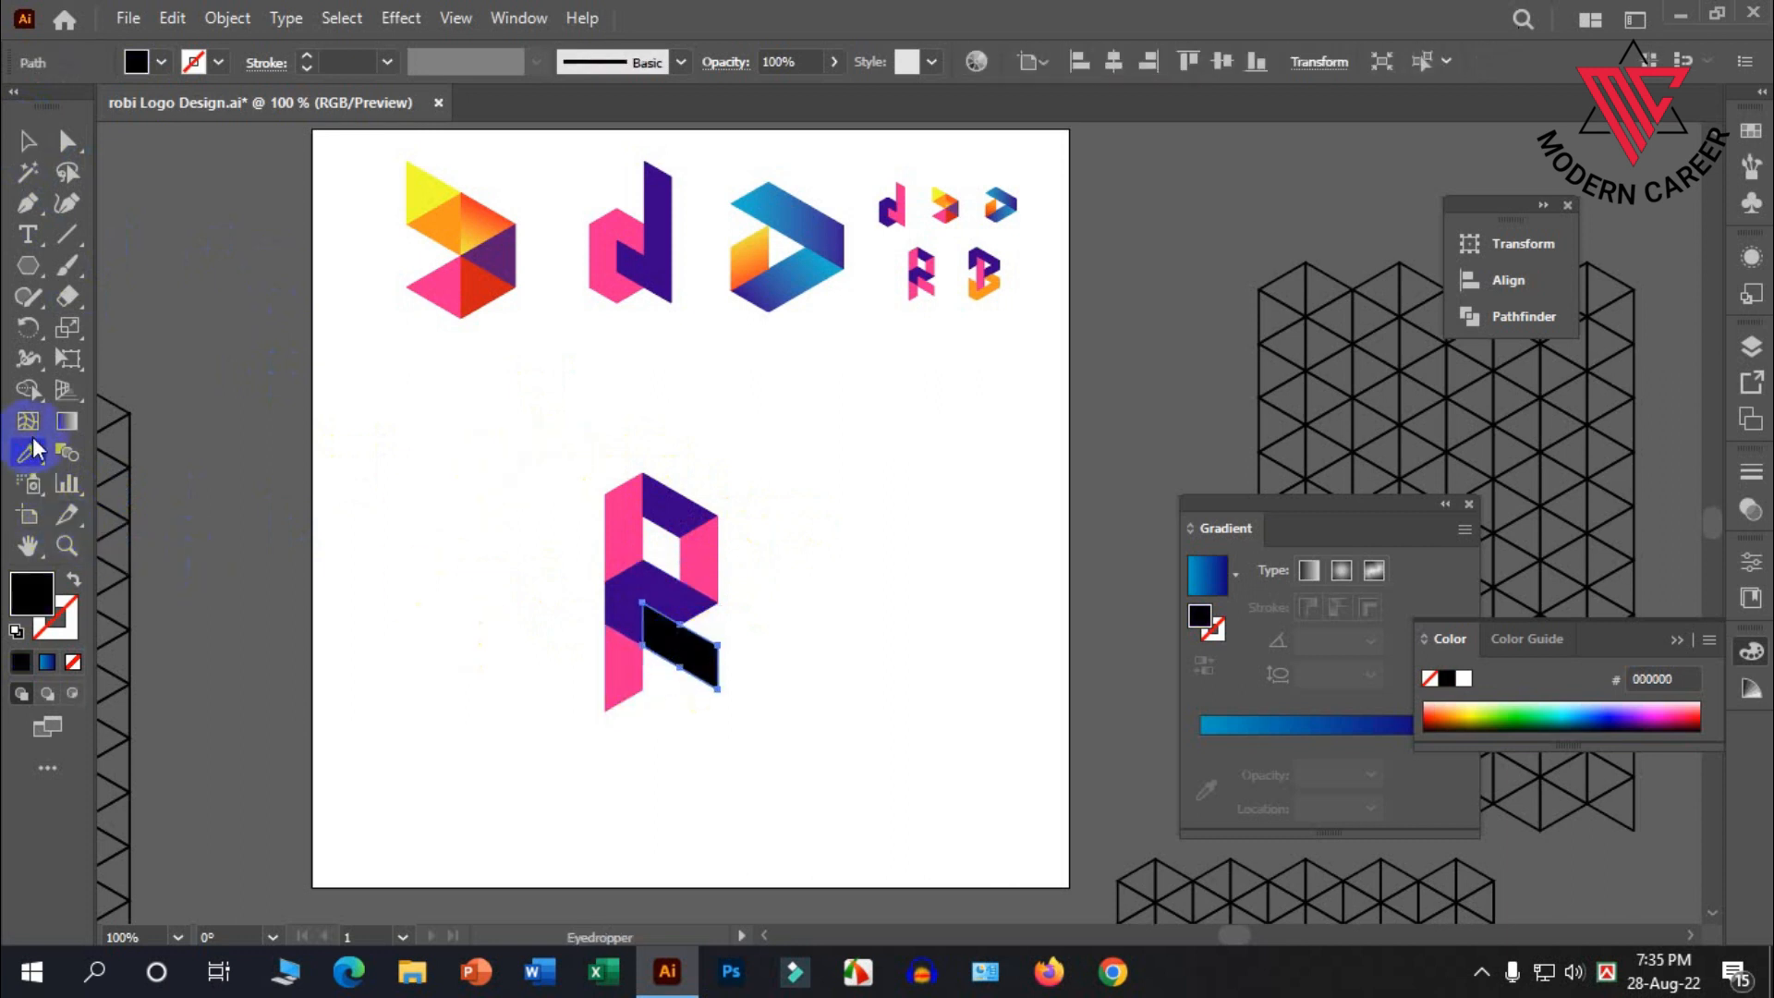
left_click(614, 681)
left_click(28, 141)
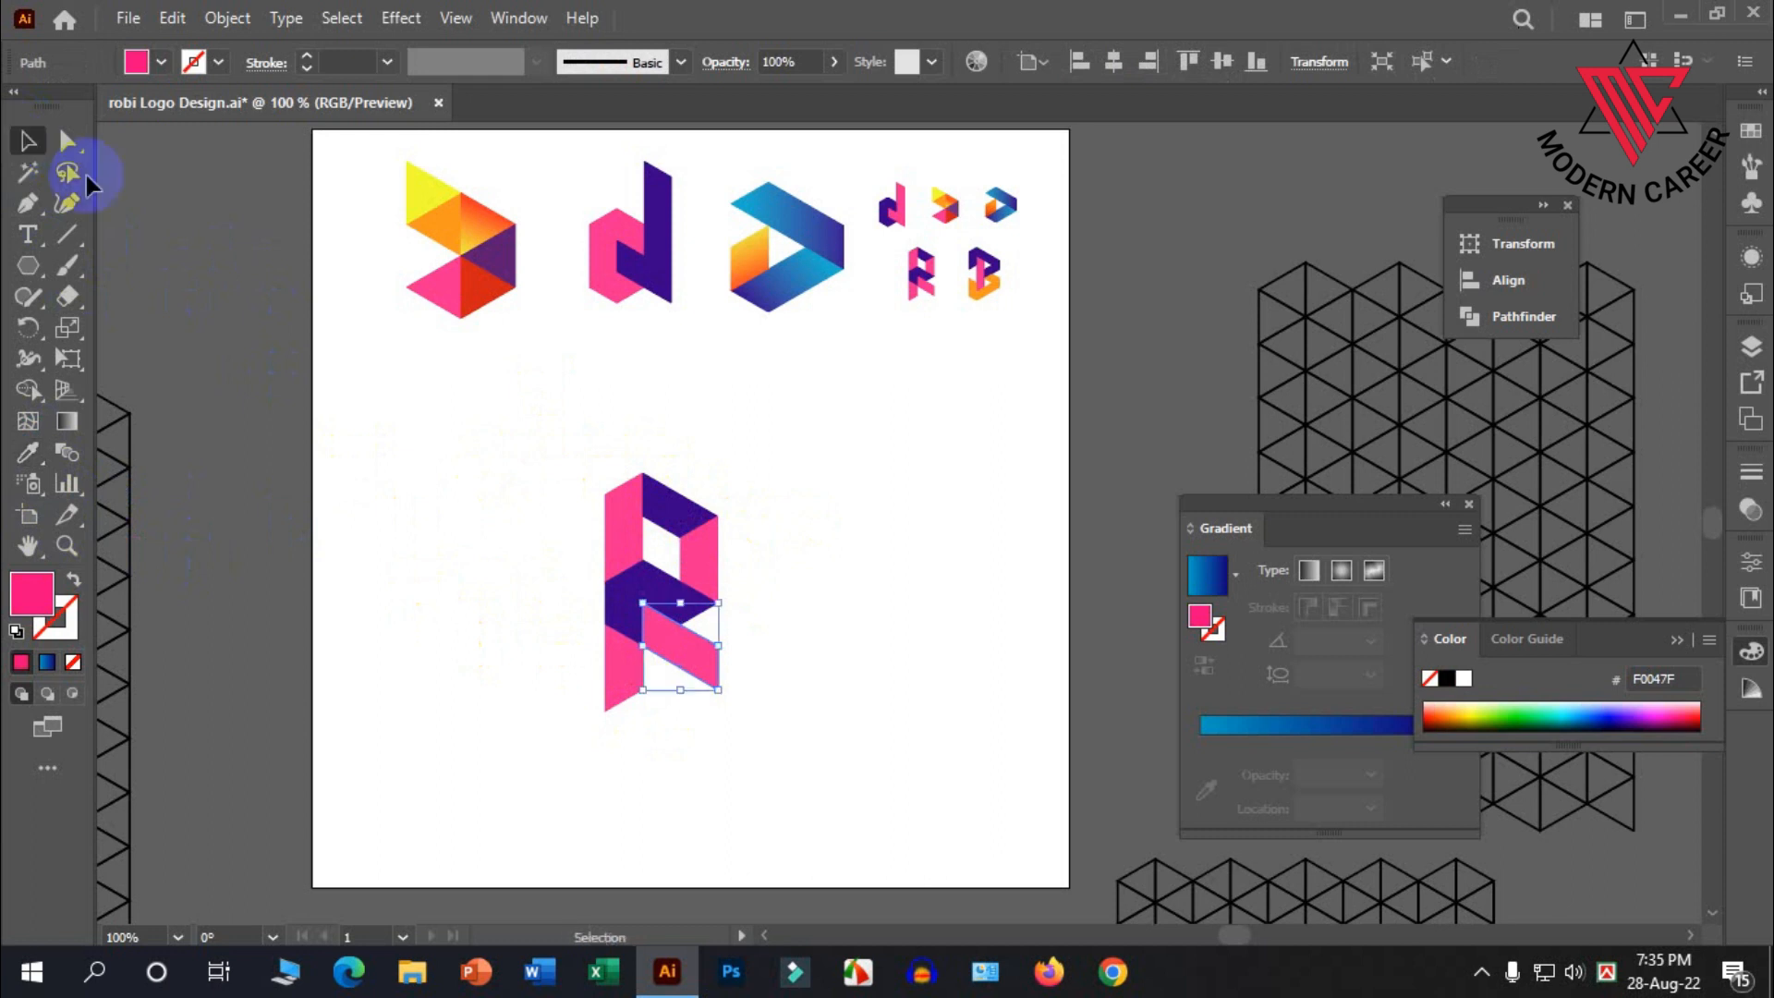
left_click(456, 427)
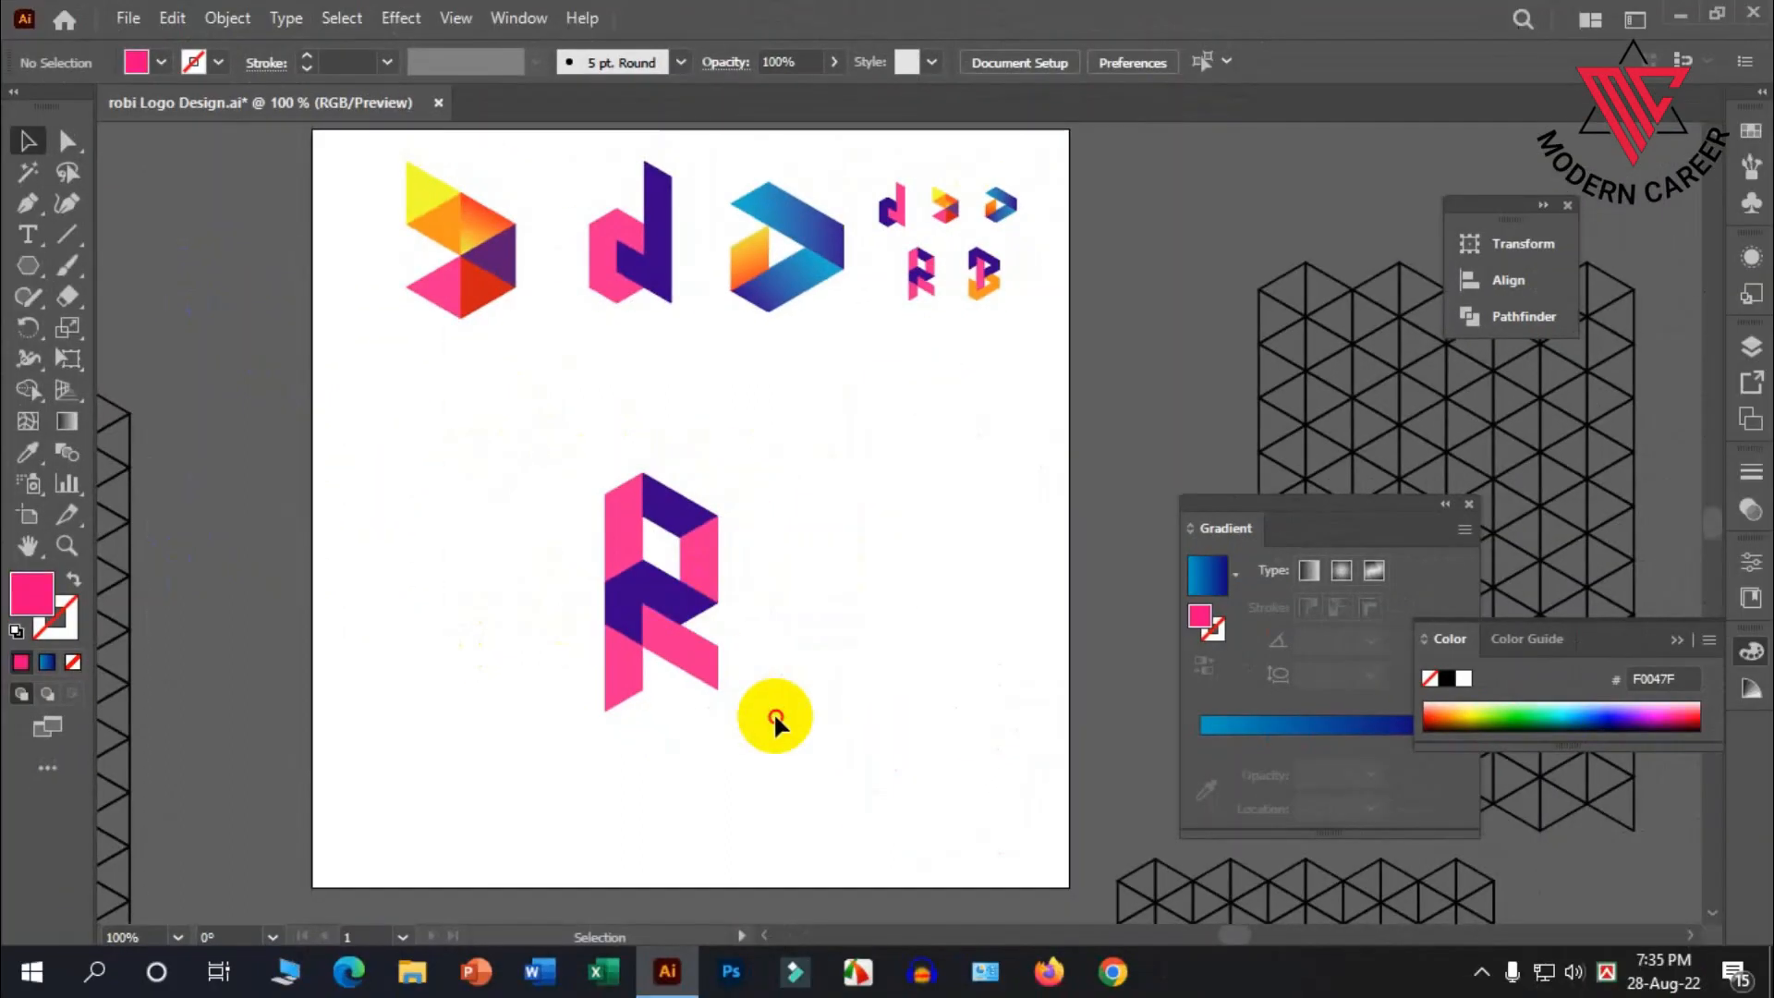
Duplicate the coloured R beside the original and delete the copy's diagonal leg to make a P
left_click_drag(773, 711, 539, 443)
mouse_move(636, 580)
left_mouse_down()
mouse_move(517, 559)
mouse_move(764, 570)
left_mouse_up()
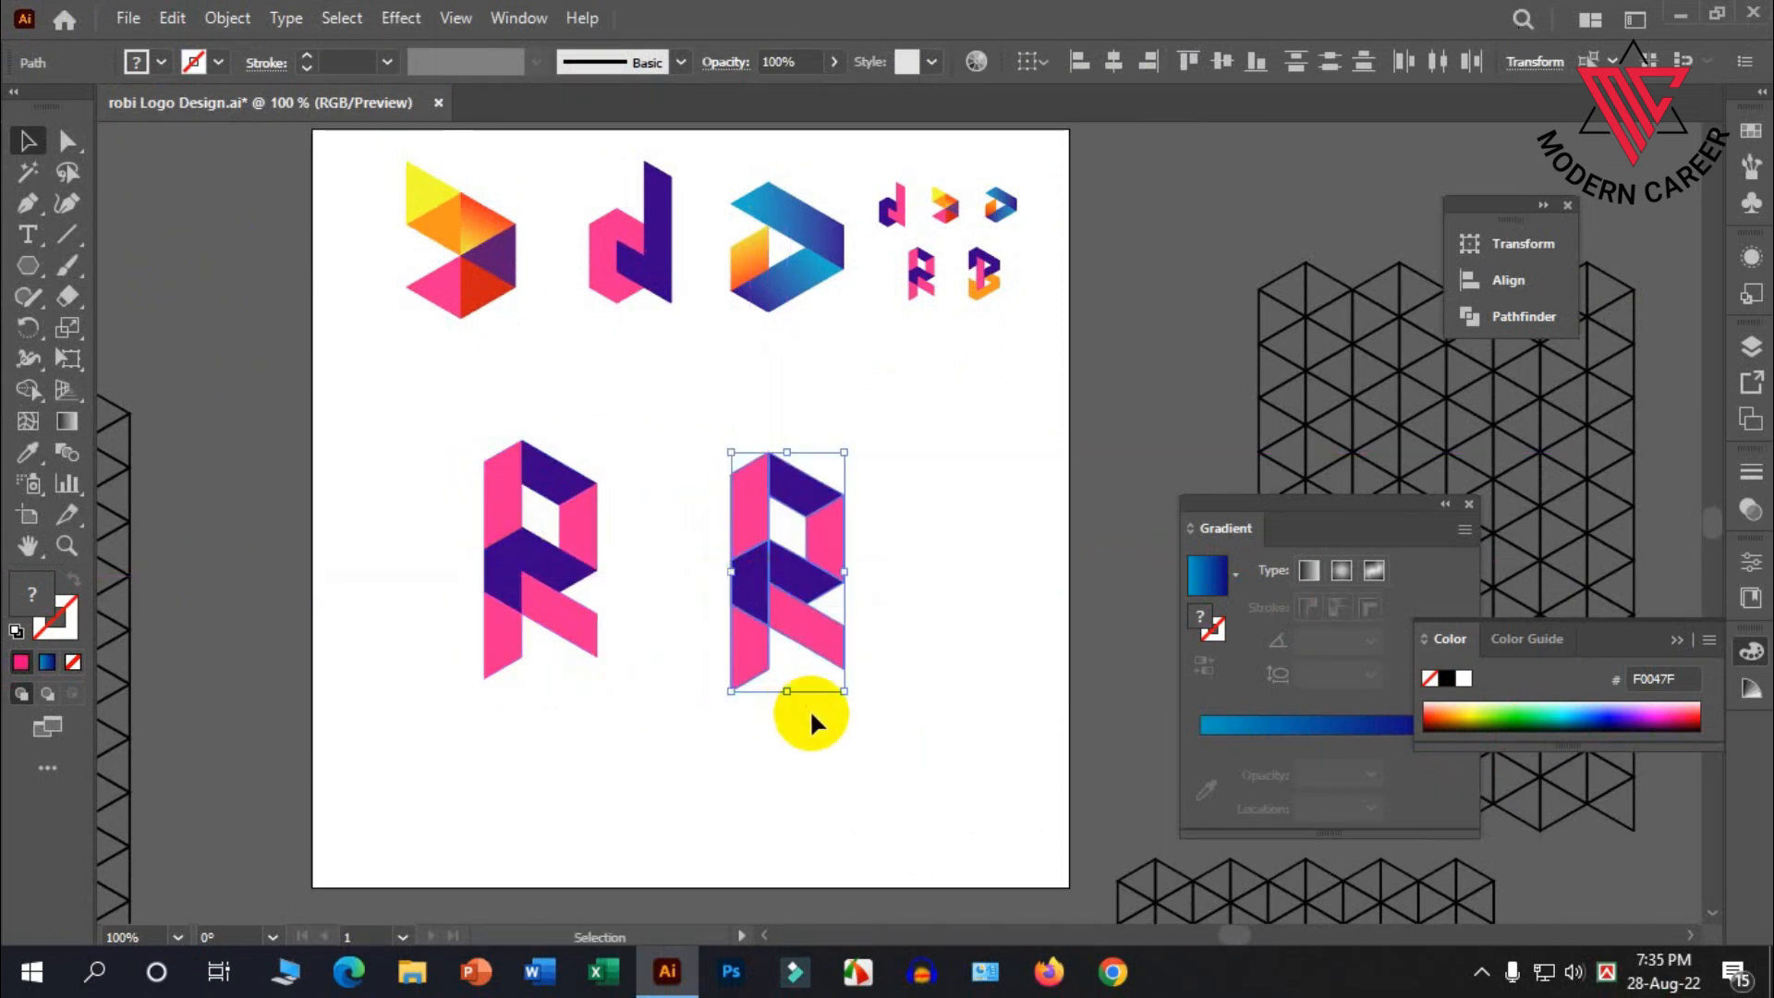
left_click(825, 646)
key("Delete")
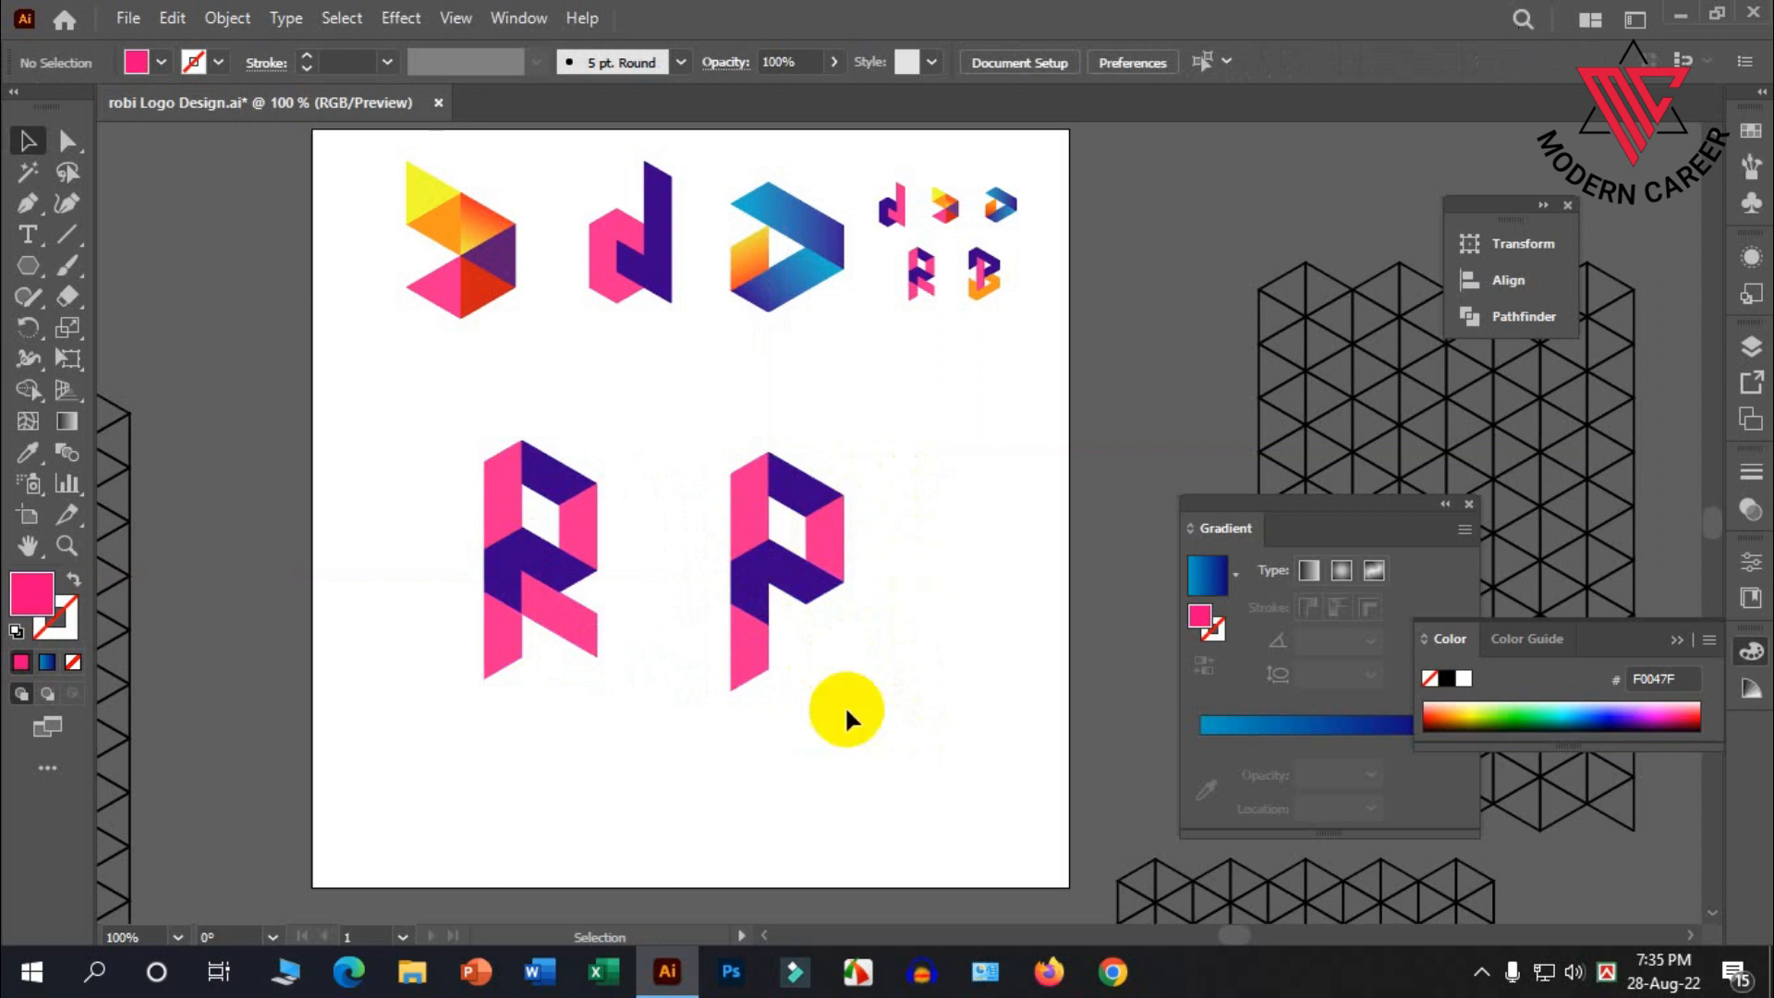
Group the pieces of the P and the pieces of the R into two separate groups
scroll(807, 680, "up", 1)
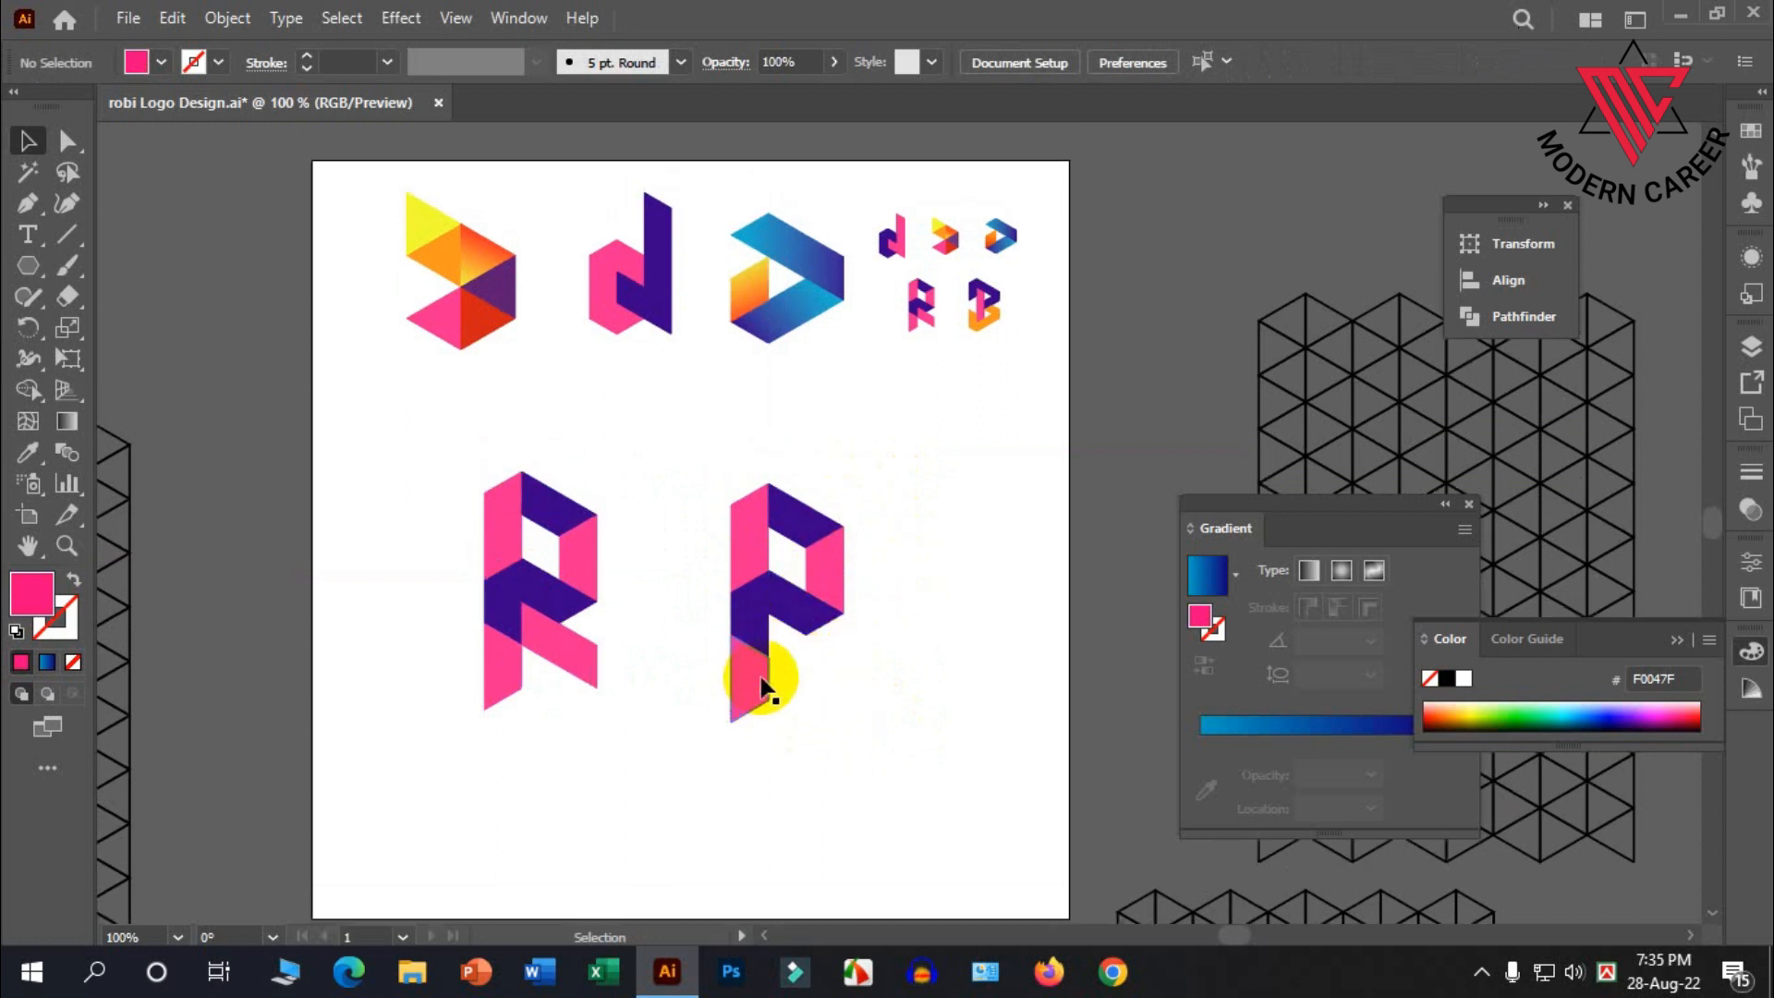
scroll(800, 621, "down", 1)
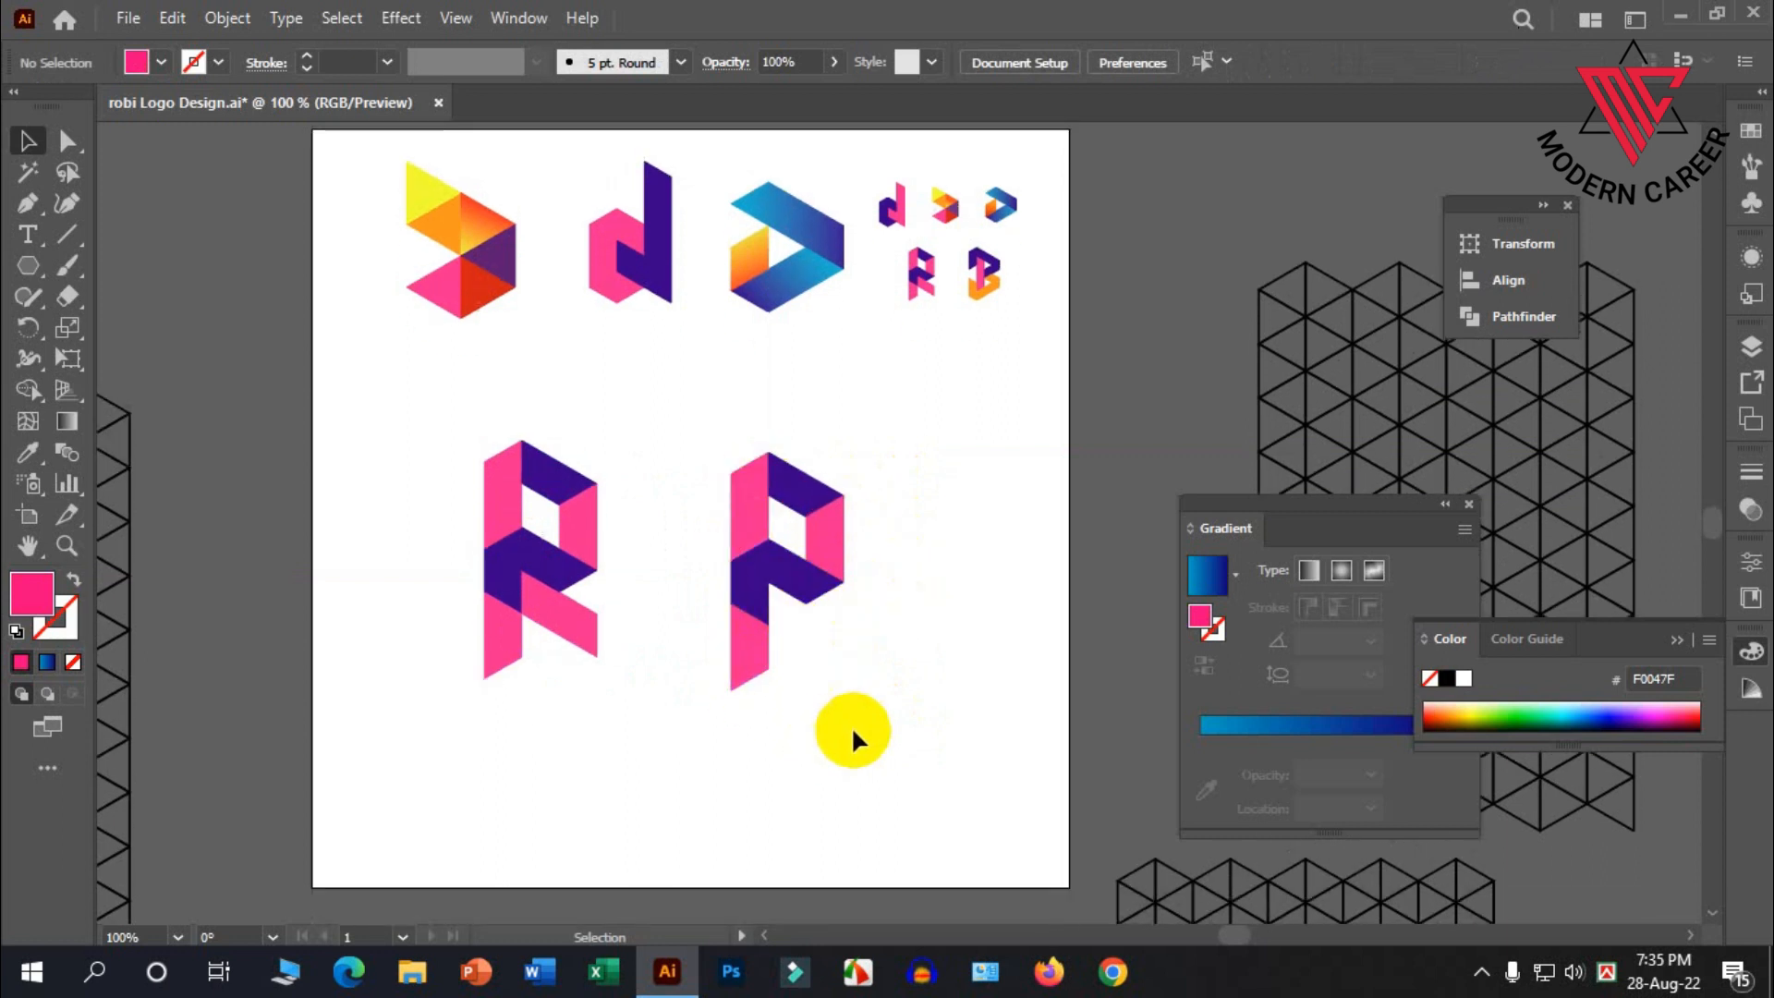
left_click_drag(917, 757, 692, 441)
key("a")
left_click_drag(632, 721, 438, 407)
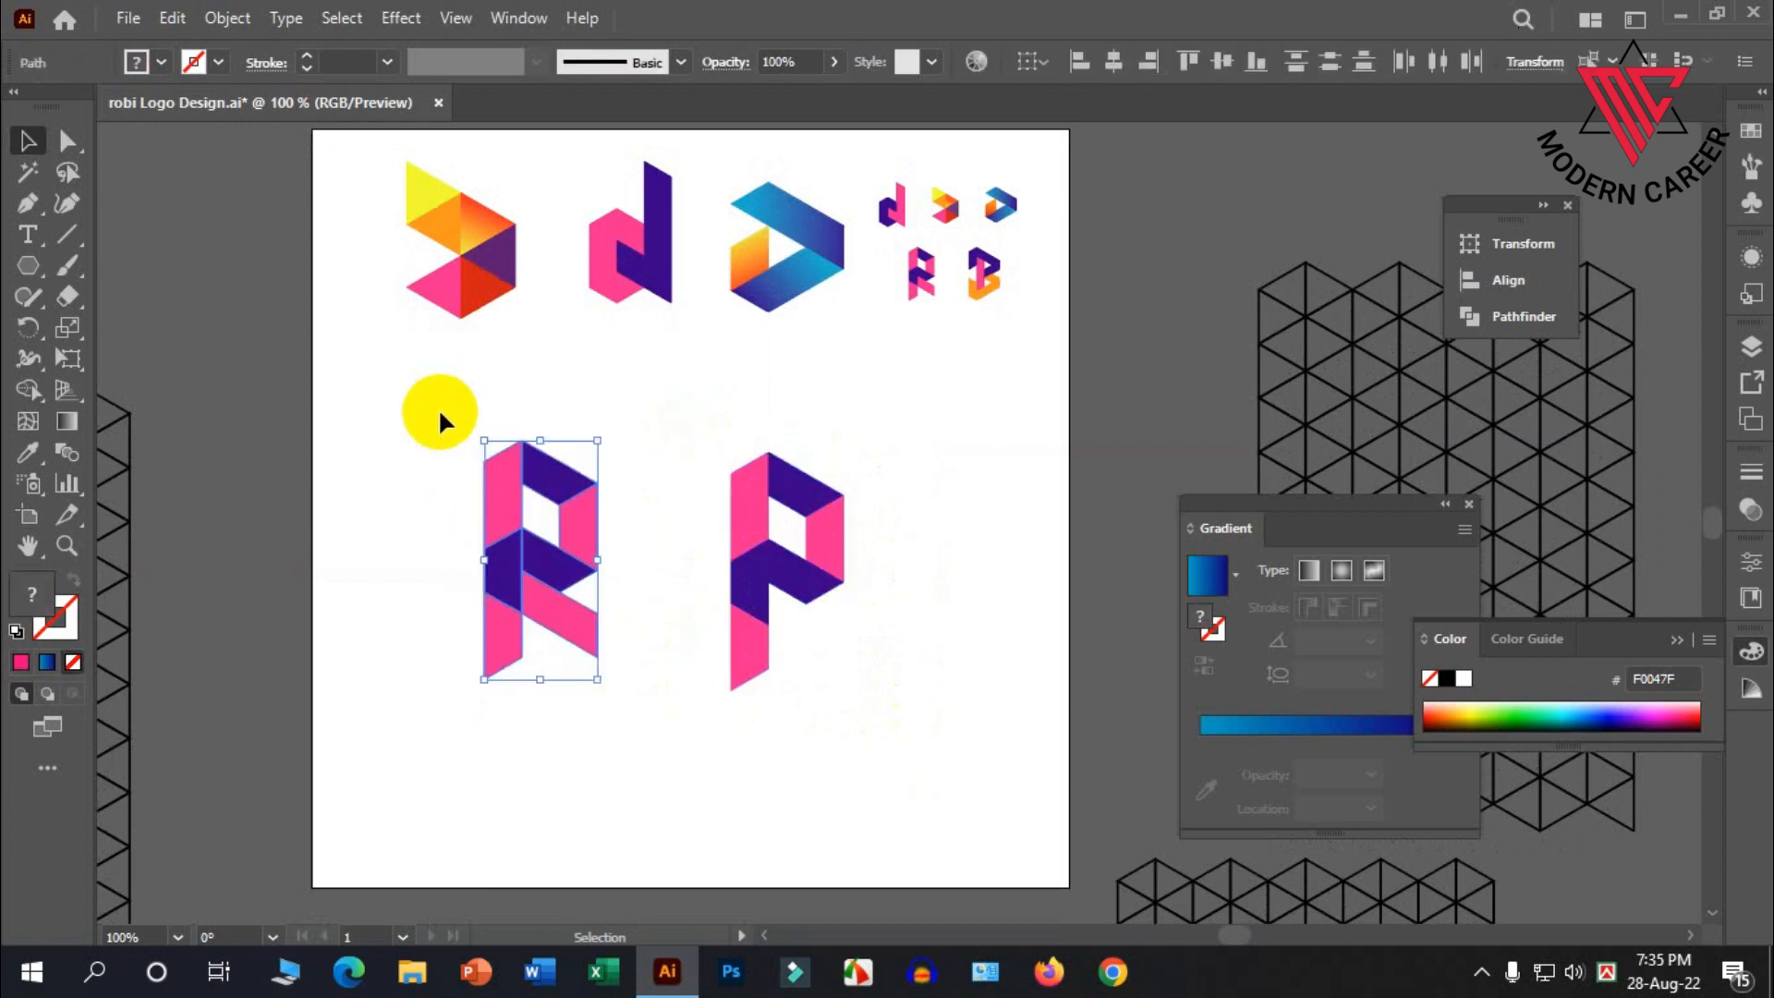
key("v")
Scale down the R and P groups and place them side by side above the artboard
left_click_drag(483, 565, 445, 497)
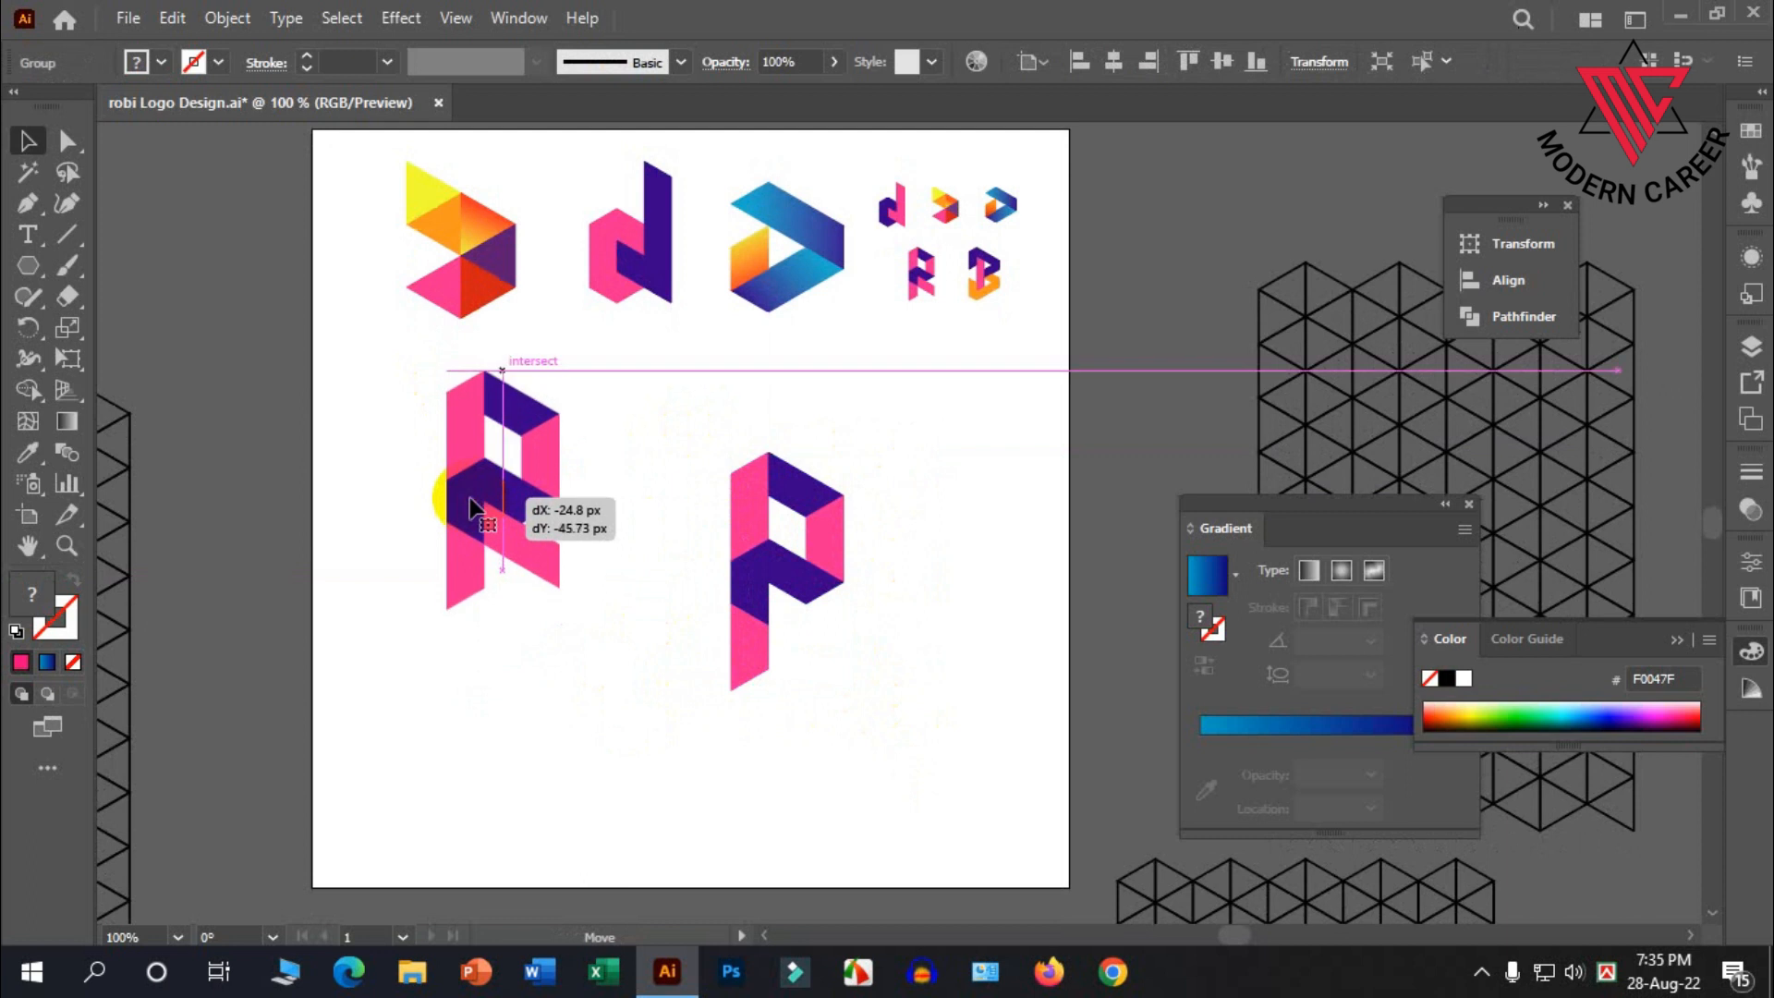
left_click(581, 591)
scroll(578, 578, "down", 2)
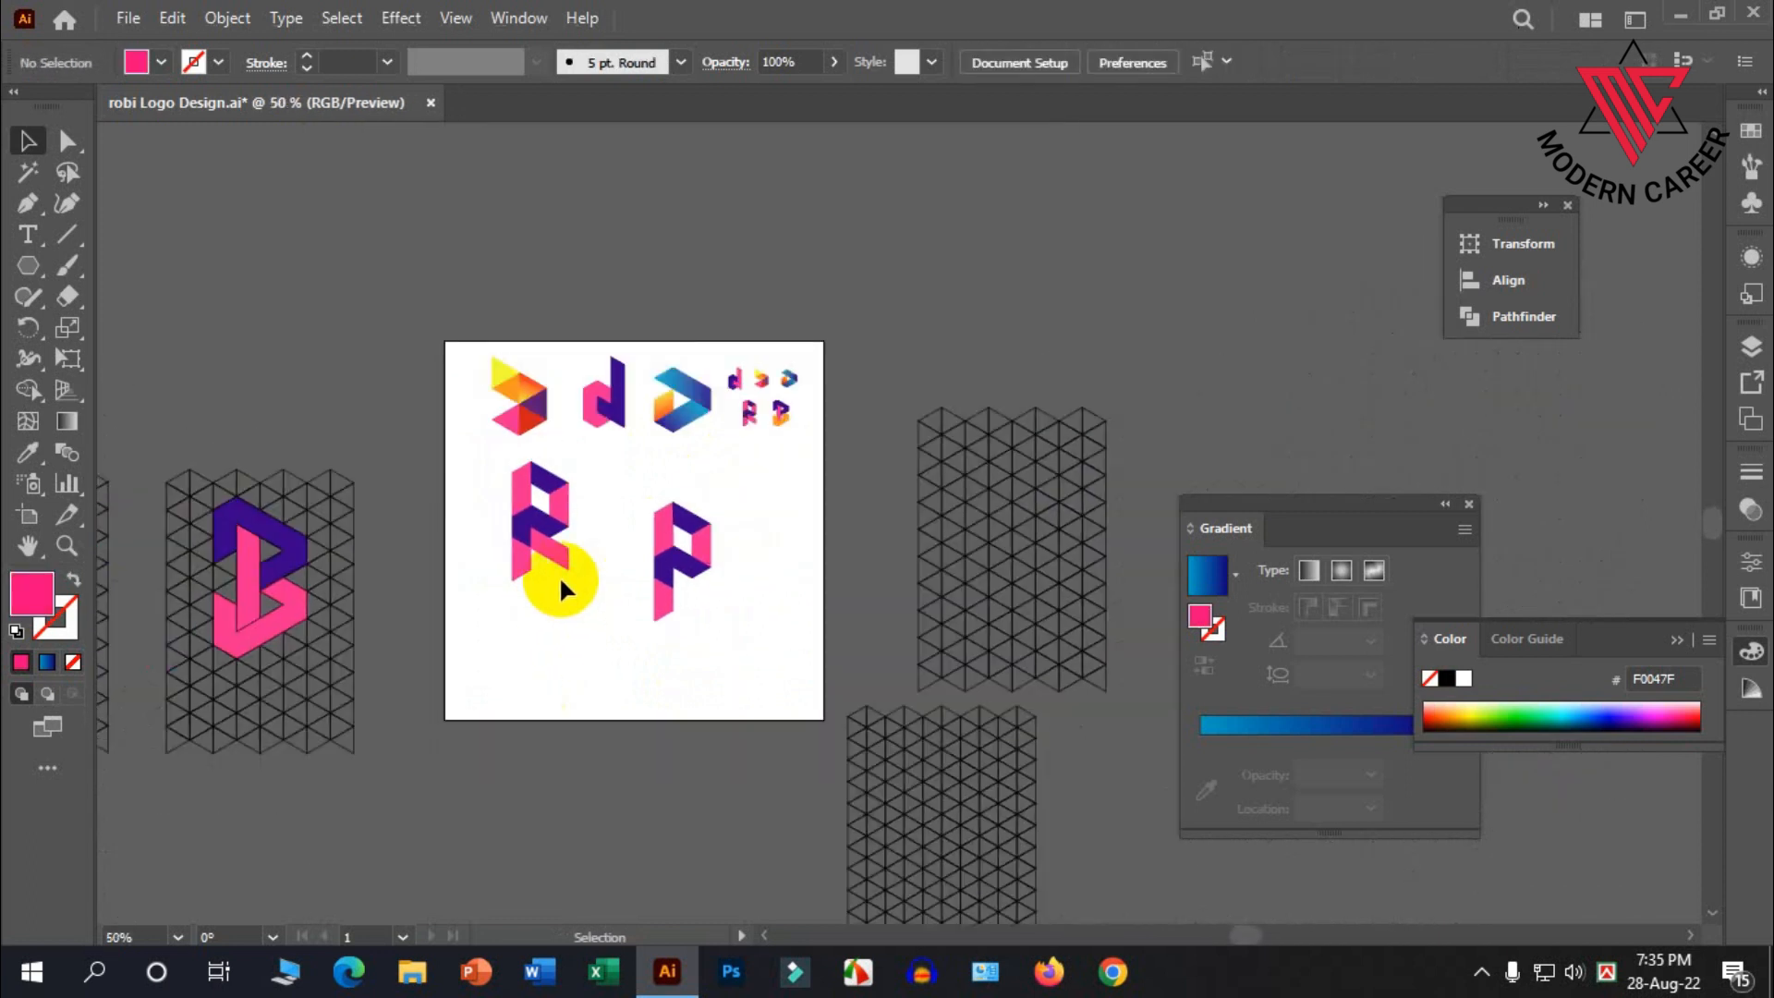
left_click(559, 552)
left_click_drag(569, 582, 525, 296)
left_click(580, 602)
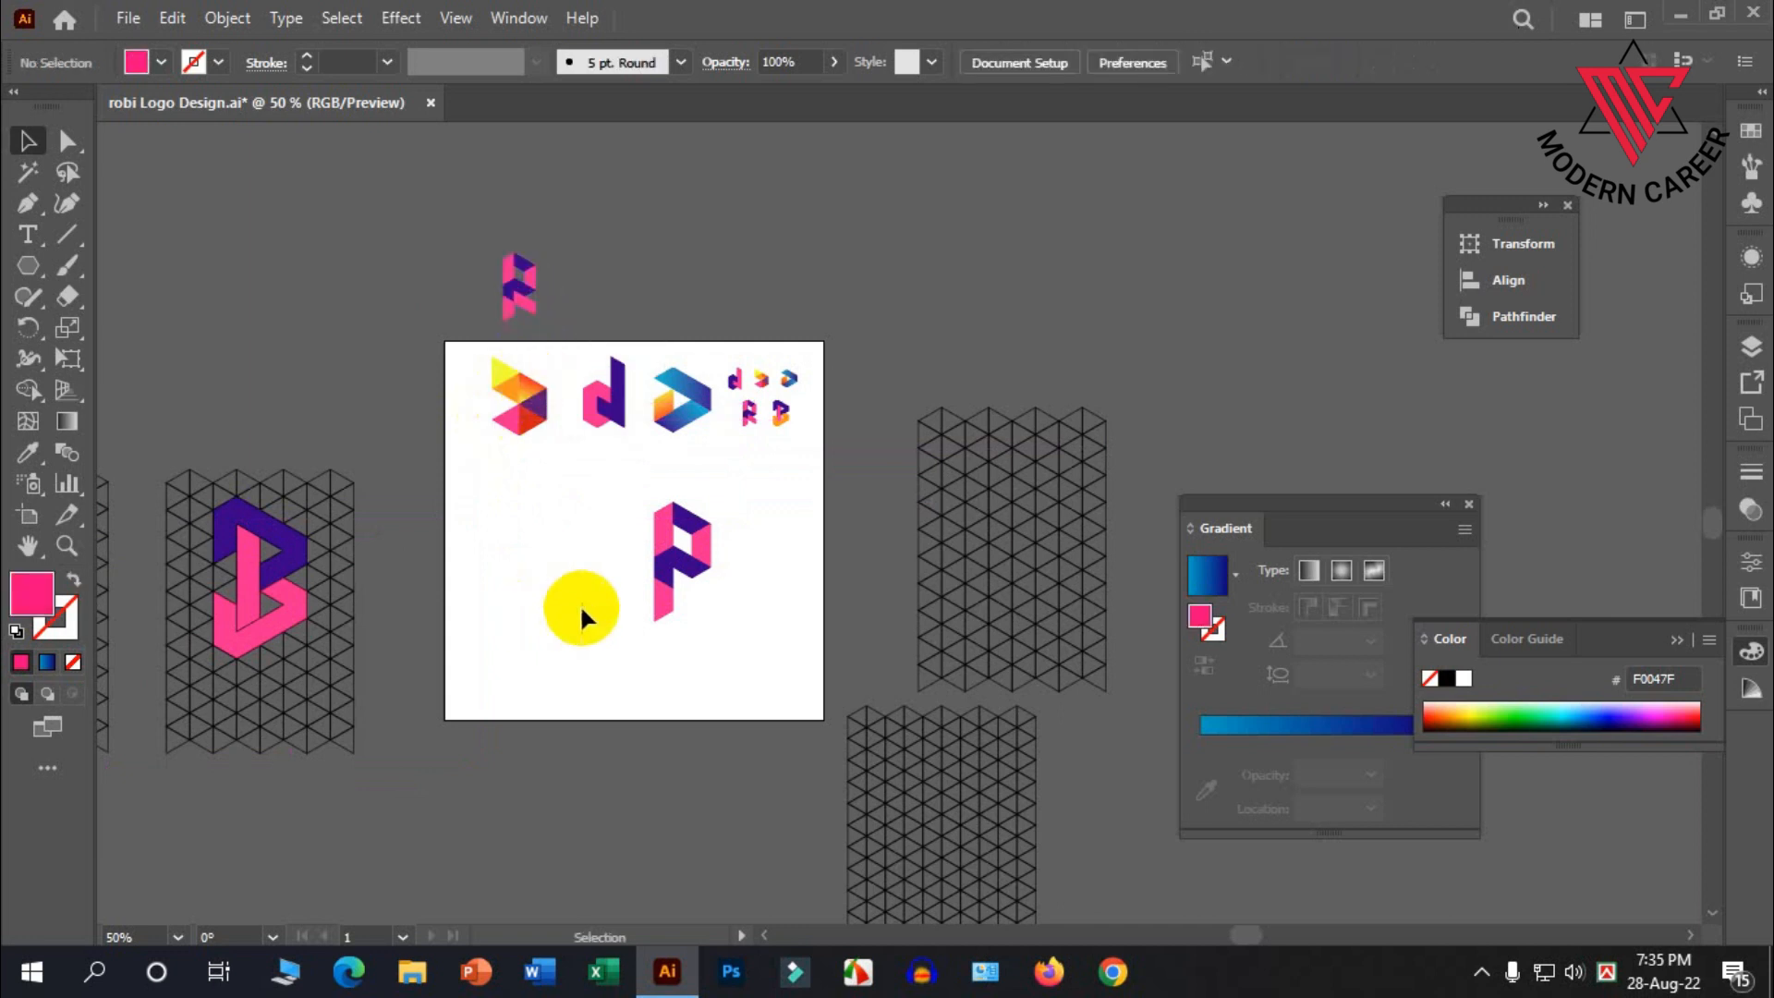
left_click_drag(664, 530, 628, 294)
left_click(713, 601)
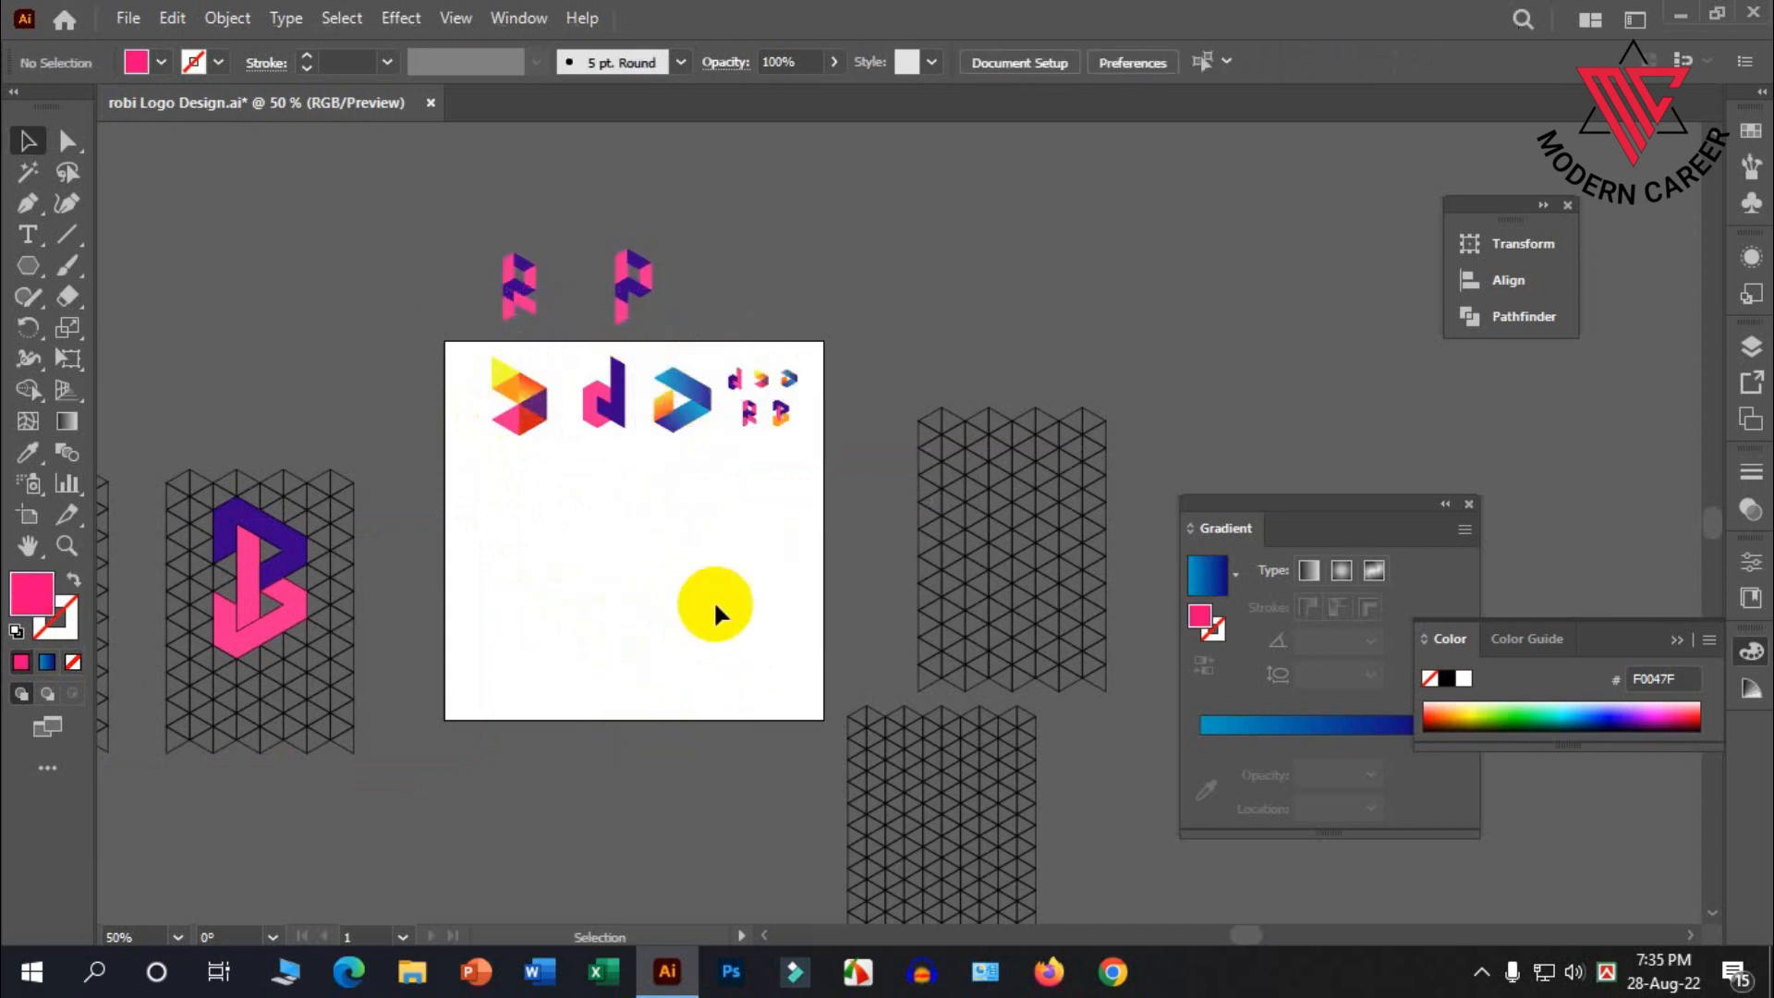
Place a copy of the finer triangle grid on the artboard below the logo row, ready for the sample B
scroll(783, 497, "up", 5)
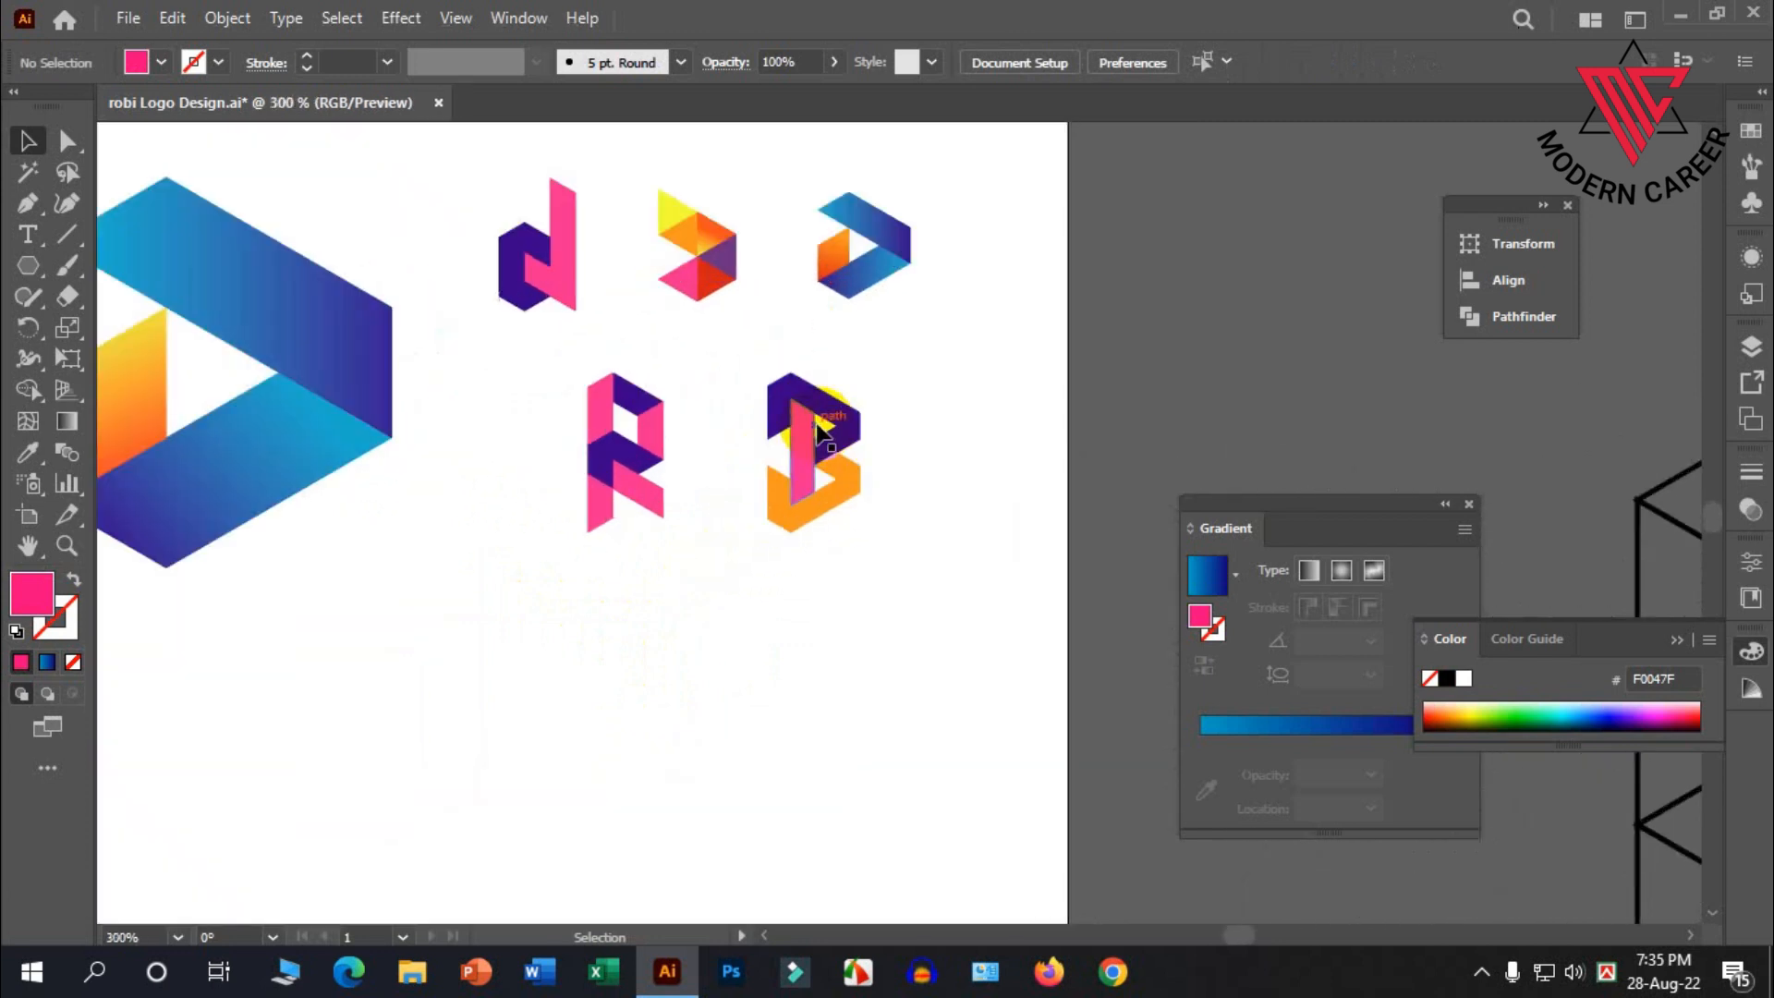
scroll(846, 439, "down", 2)
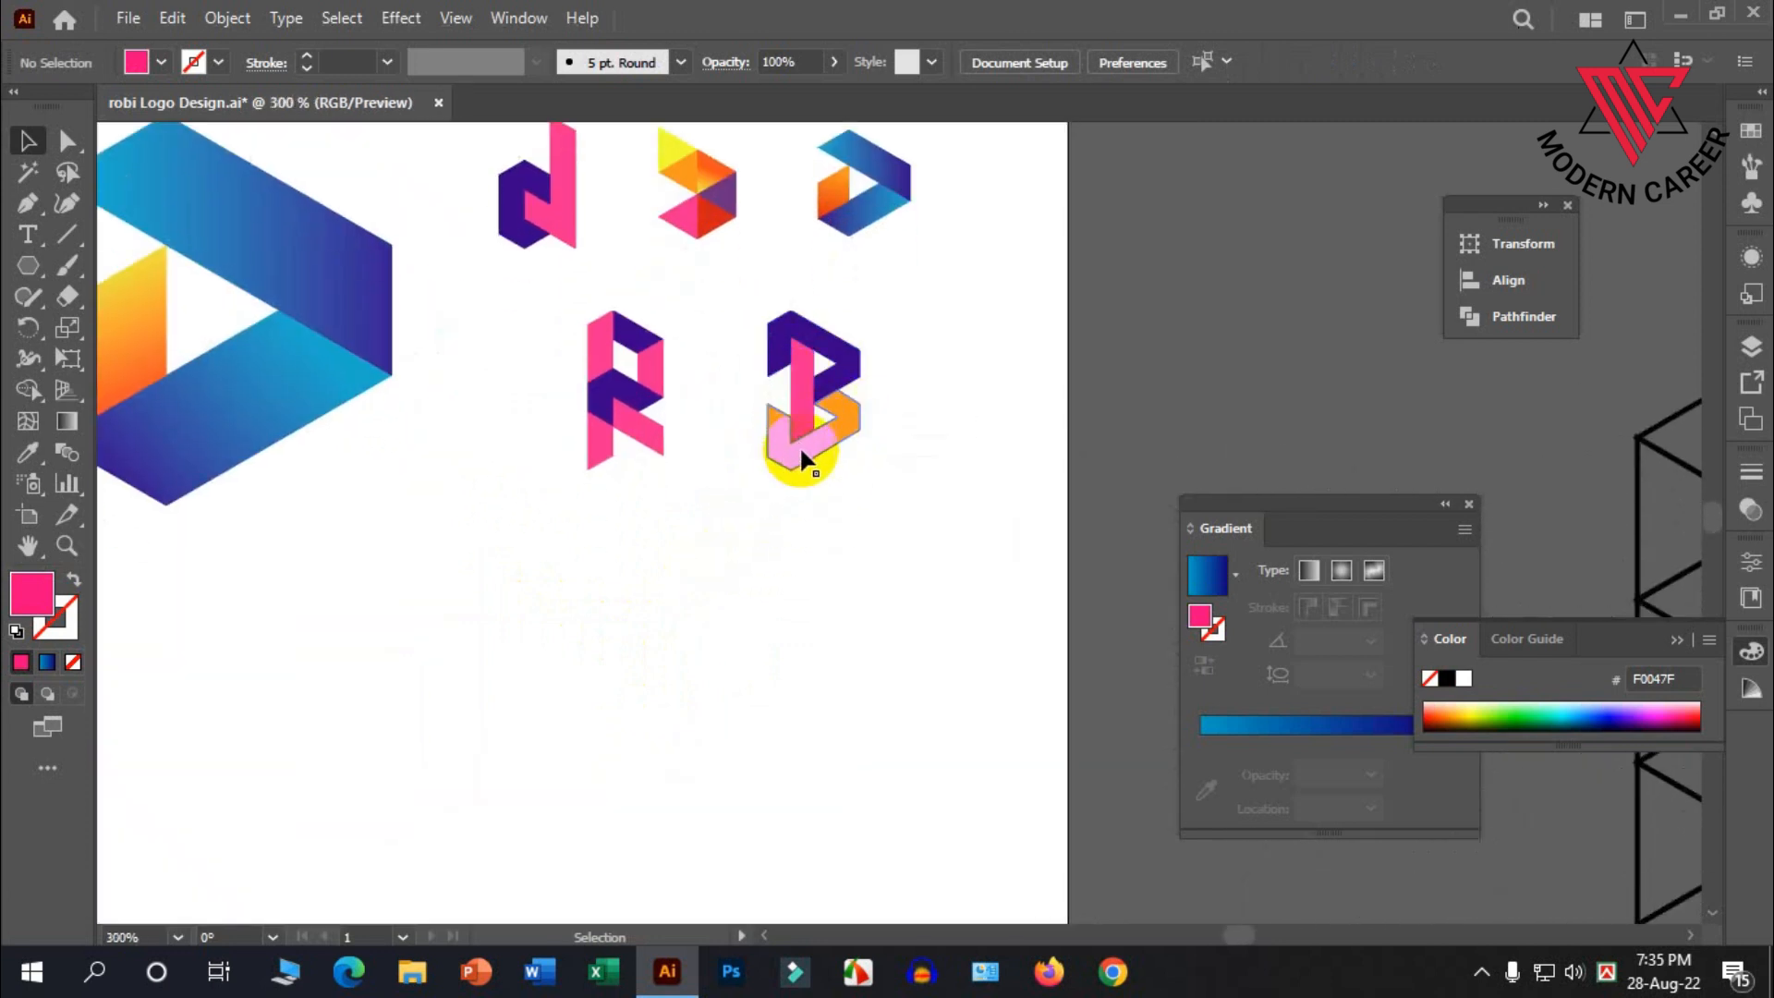
scroll(822, 402, "down", 4)
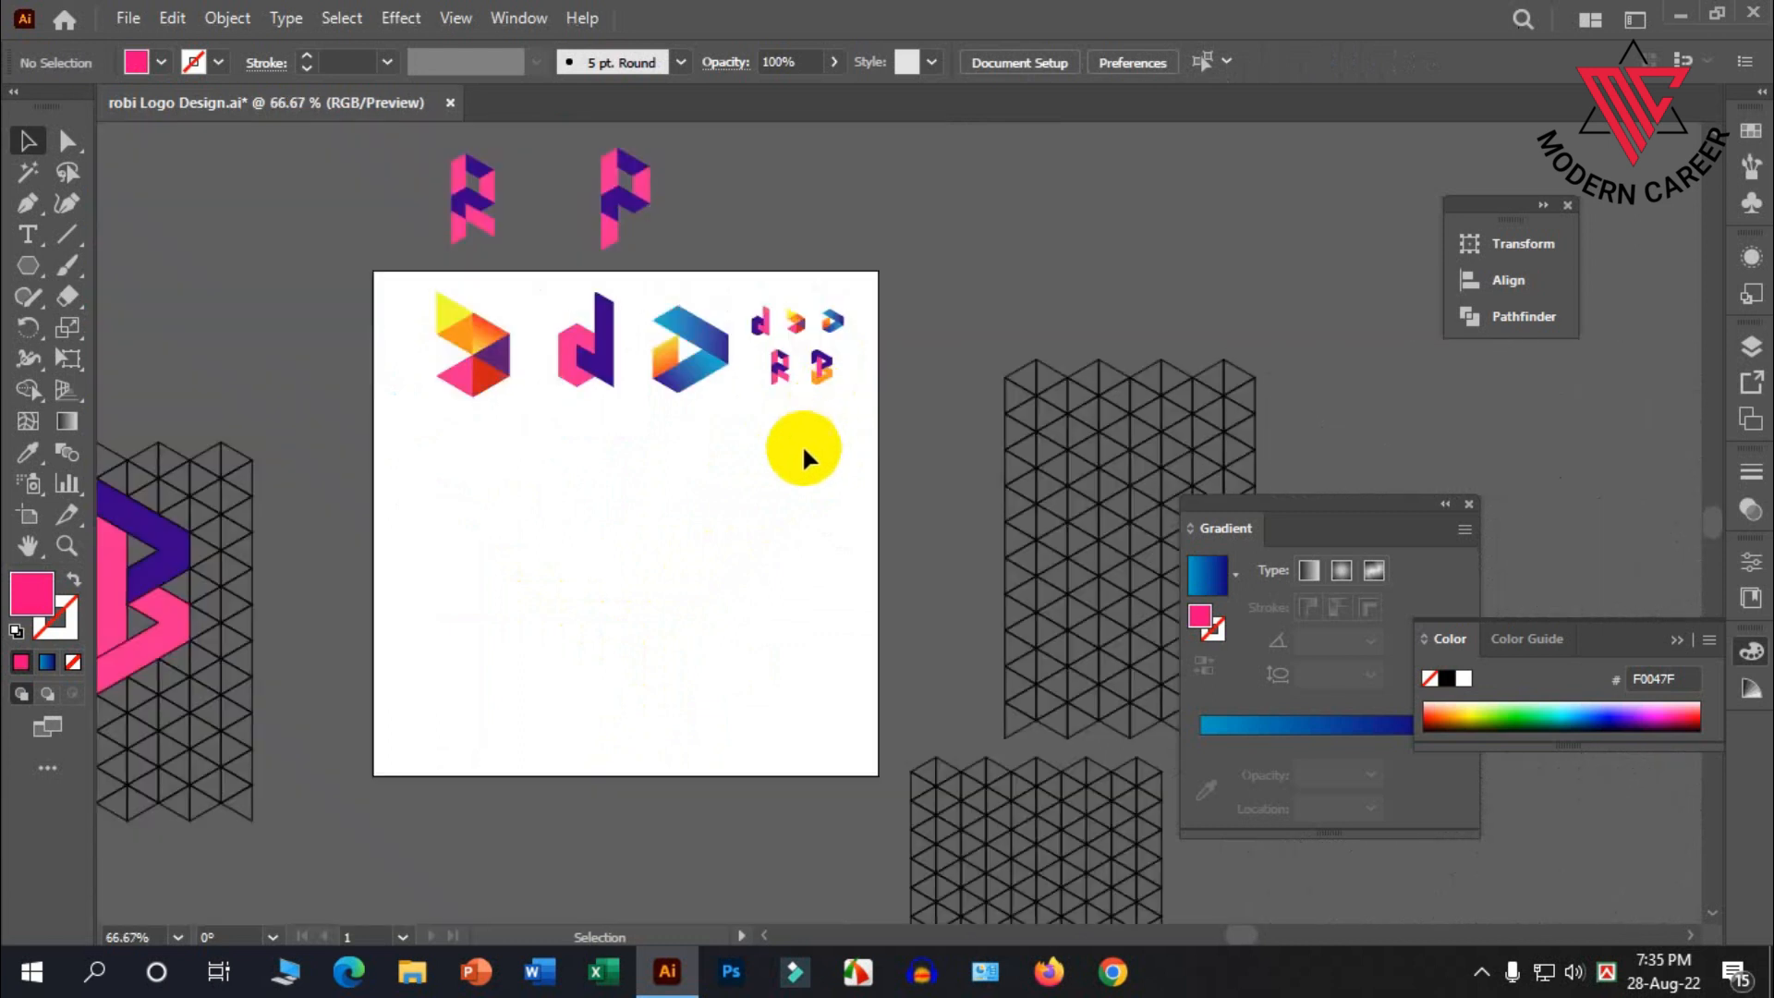
left_click(968, 839)
left_click_drag(989, 823, 601, 487)
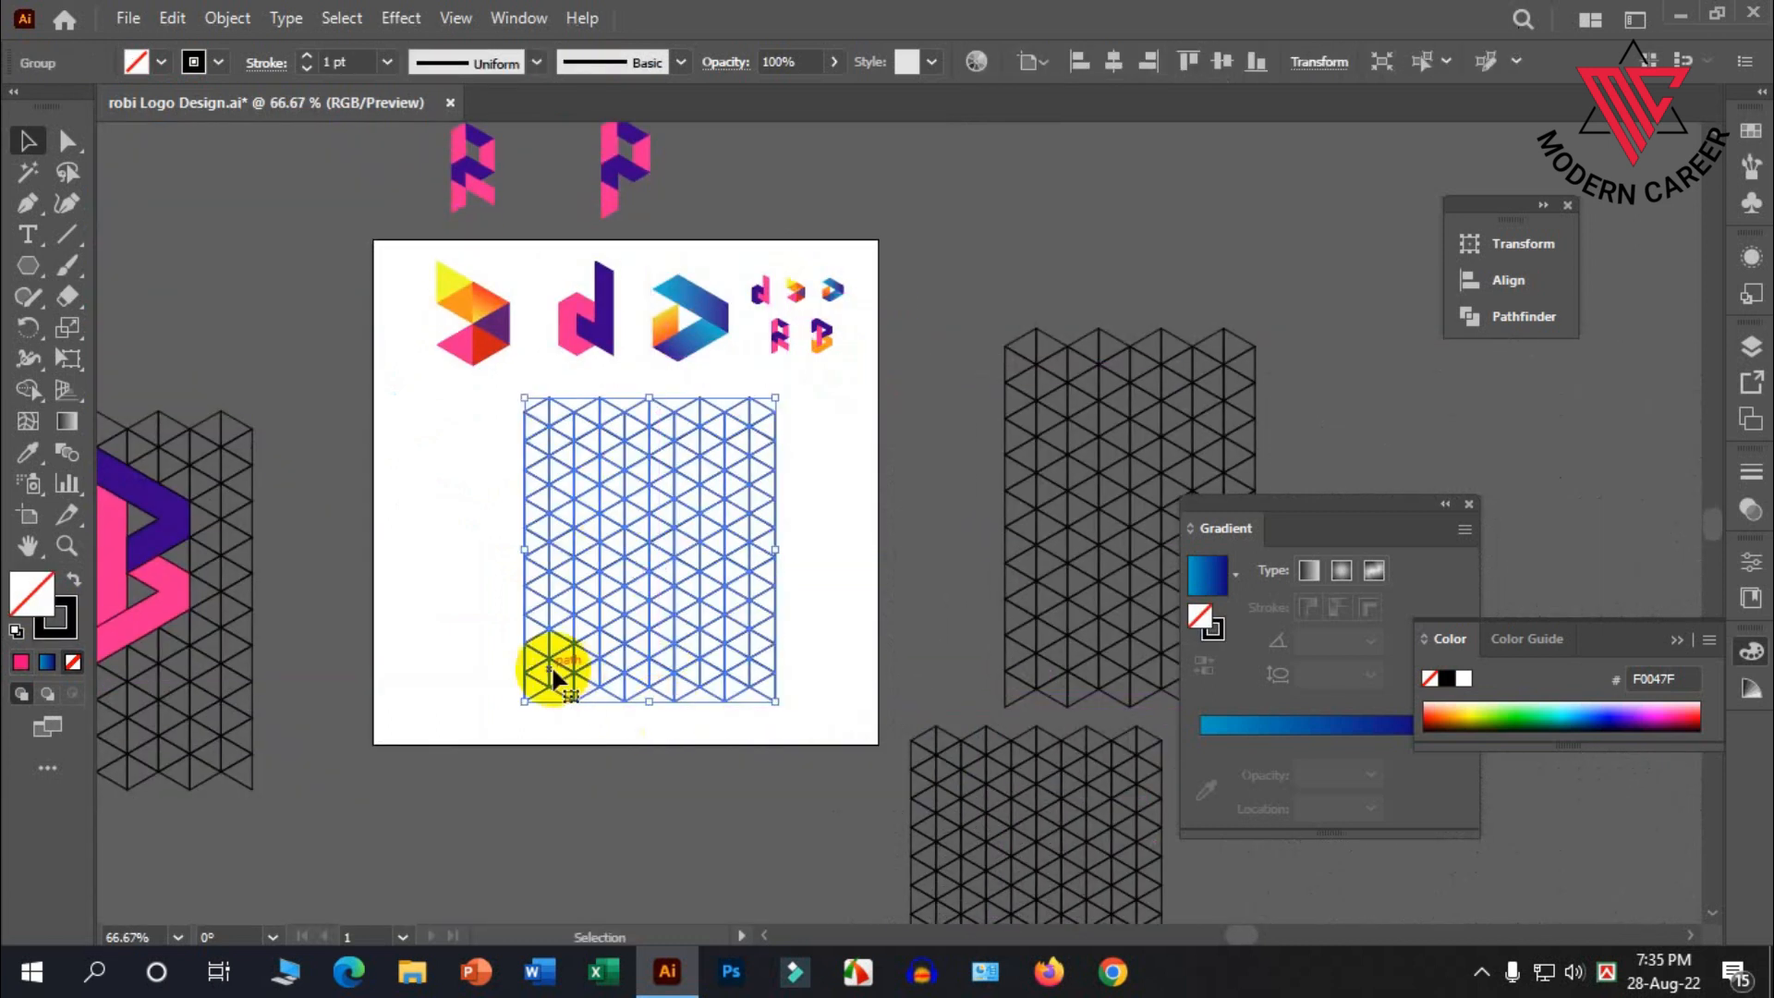
scroll(554, 673, "up", 2)
scroll(545, 591, "up", 1)
left_click(919, 586)
scroll(840, 499, "down", 1)
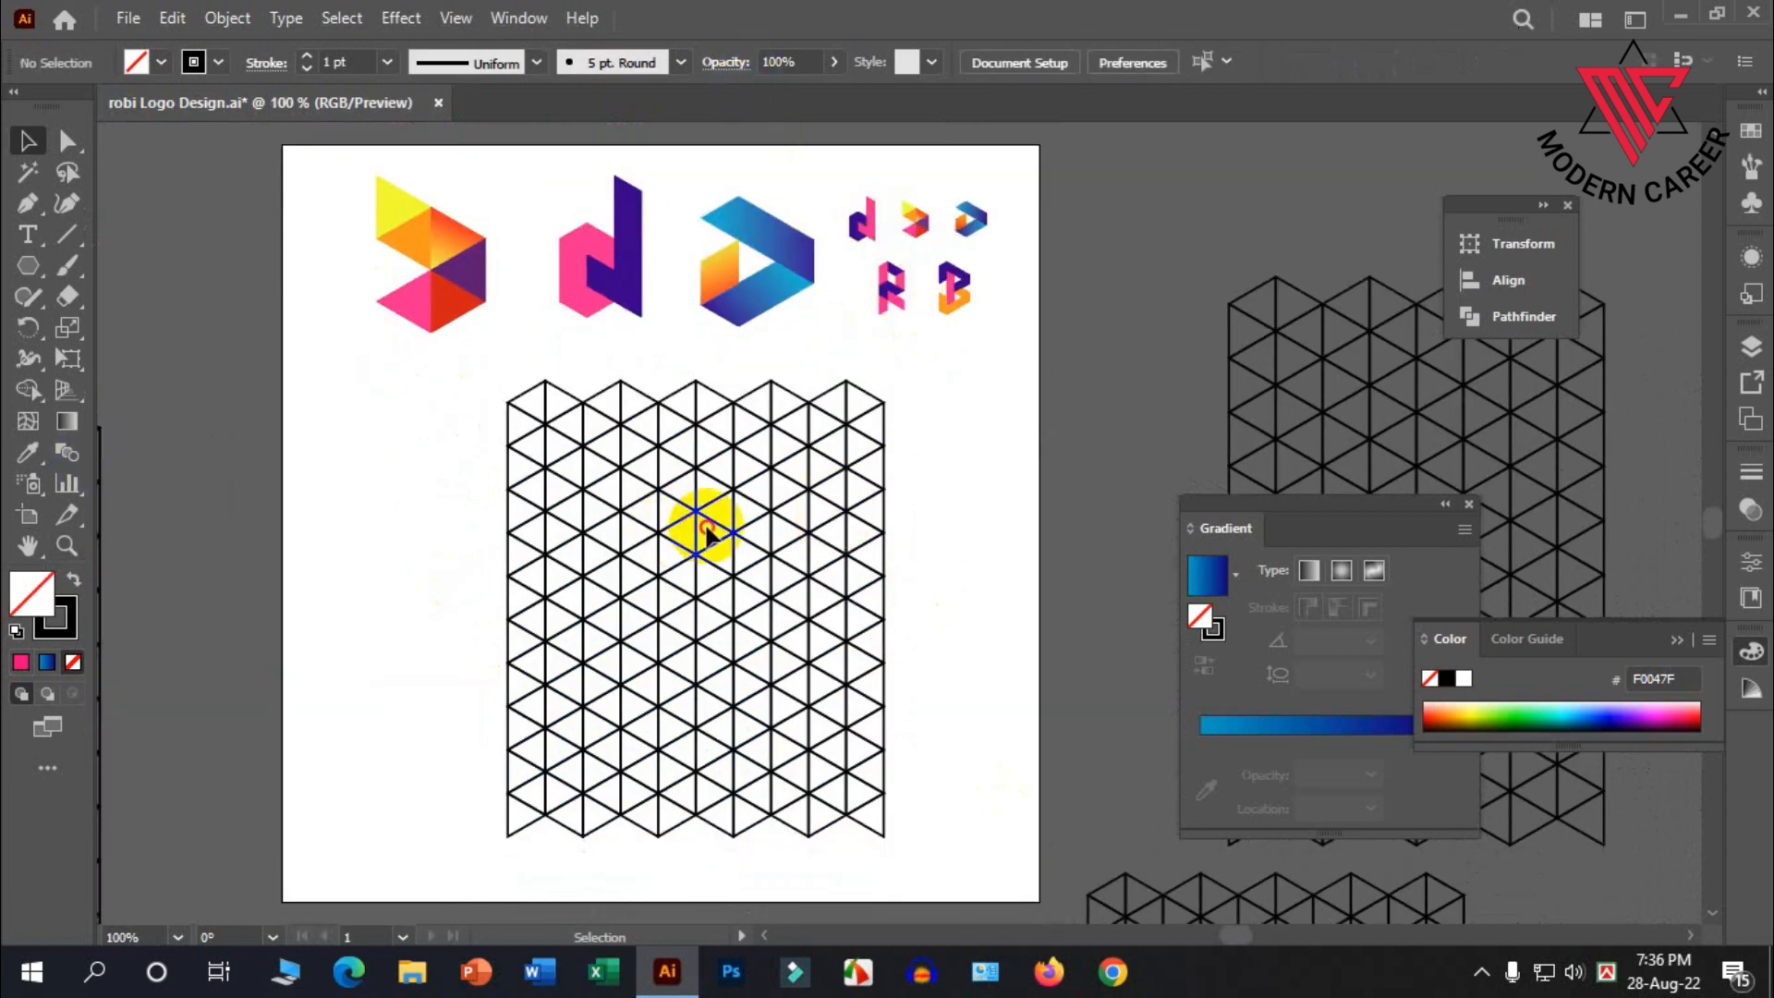
Merge a column of cells in the triangle grid into the B's vertical stem using the Shape Builder with black fill
left_click(712, 504)
left_click(28, 389)
left_click(73, 579)
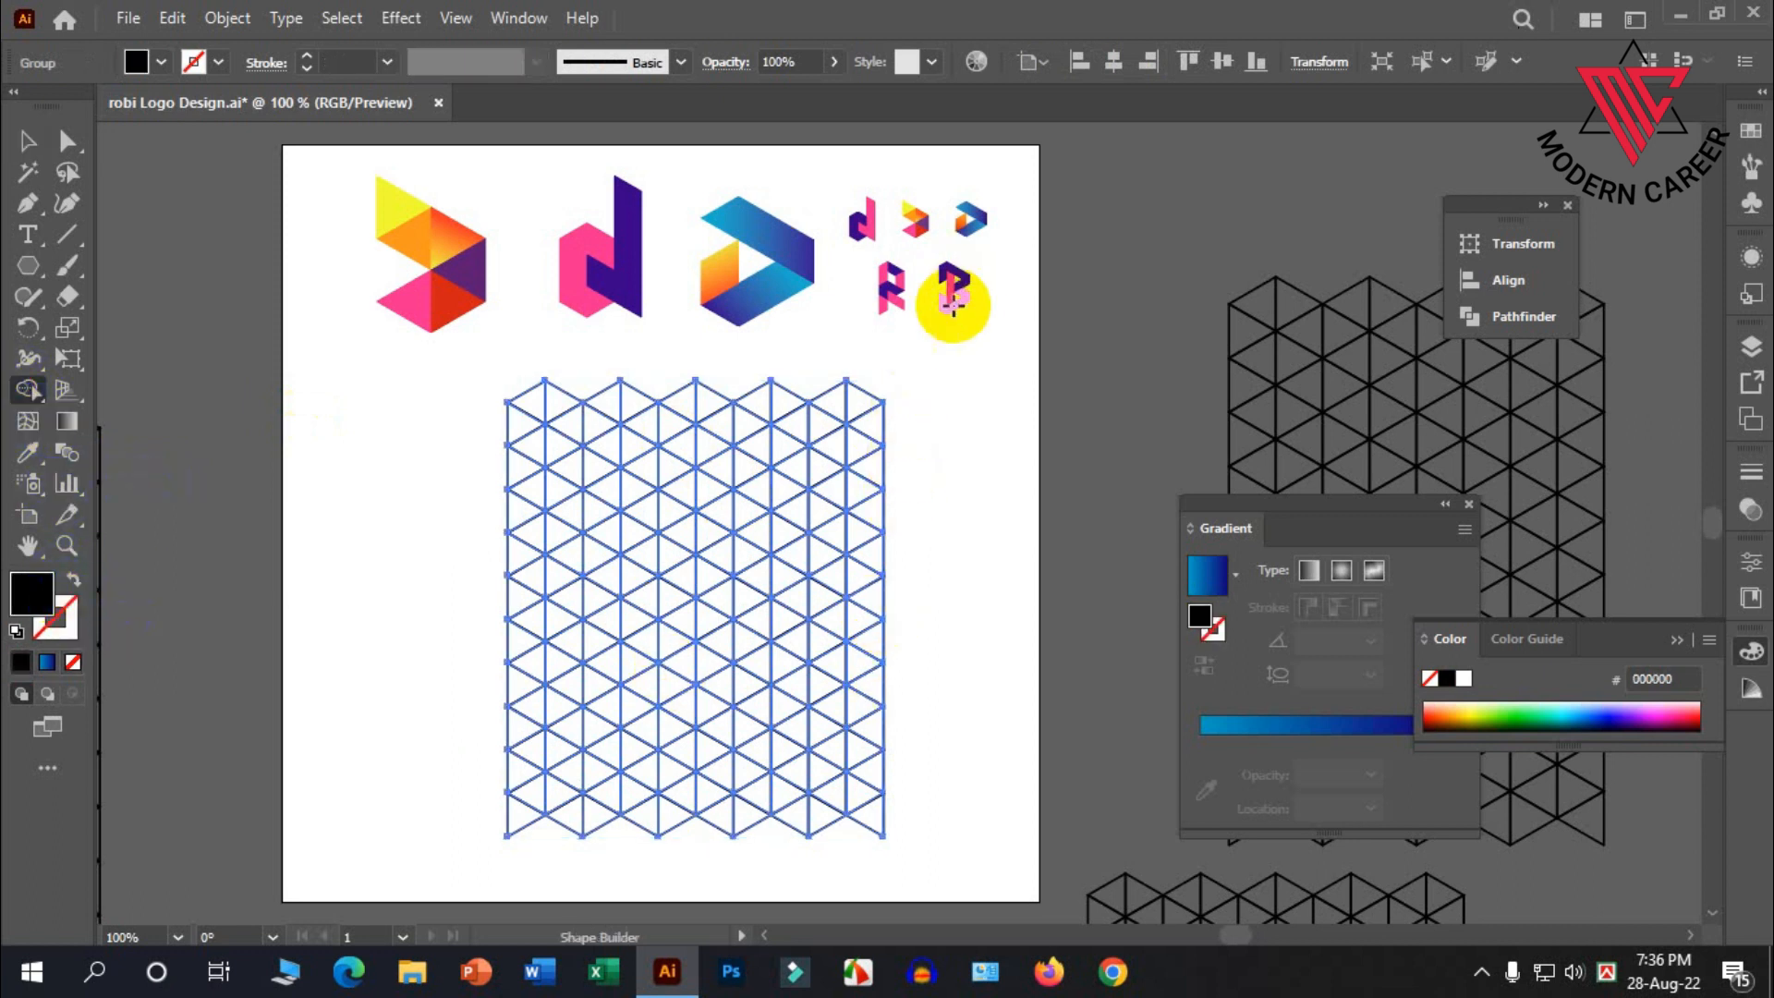
scroll(653, 634, "down", 1)
left_click_drag(656, 647, 657, 536)
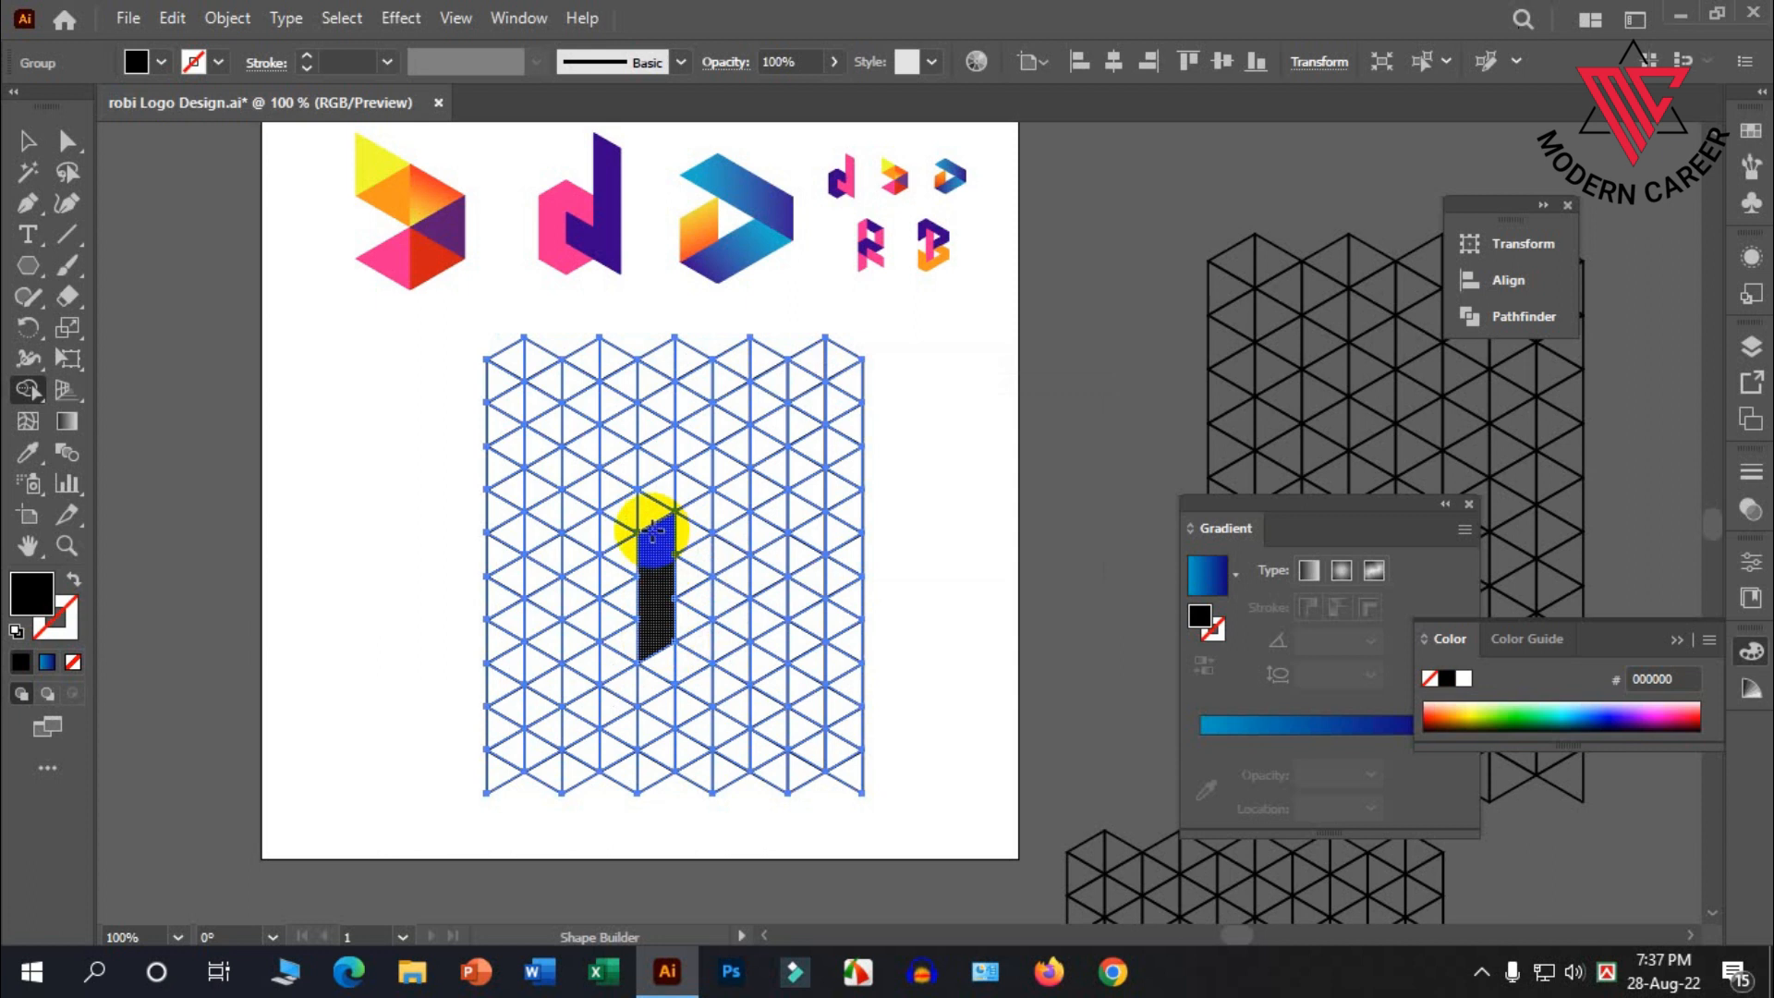
left_click_drag(653, 534, 637, 652)
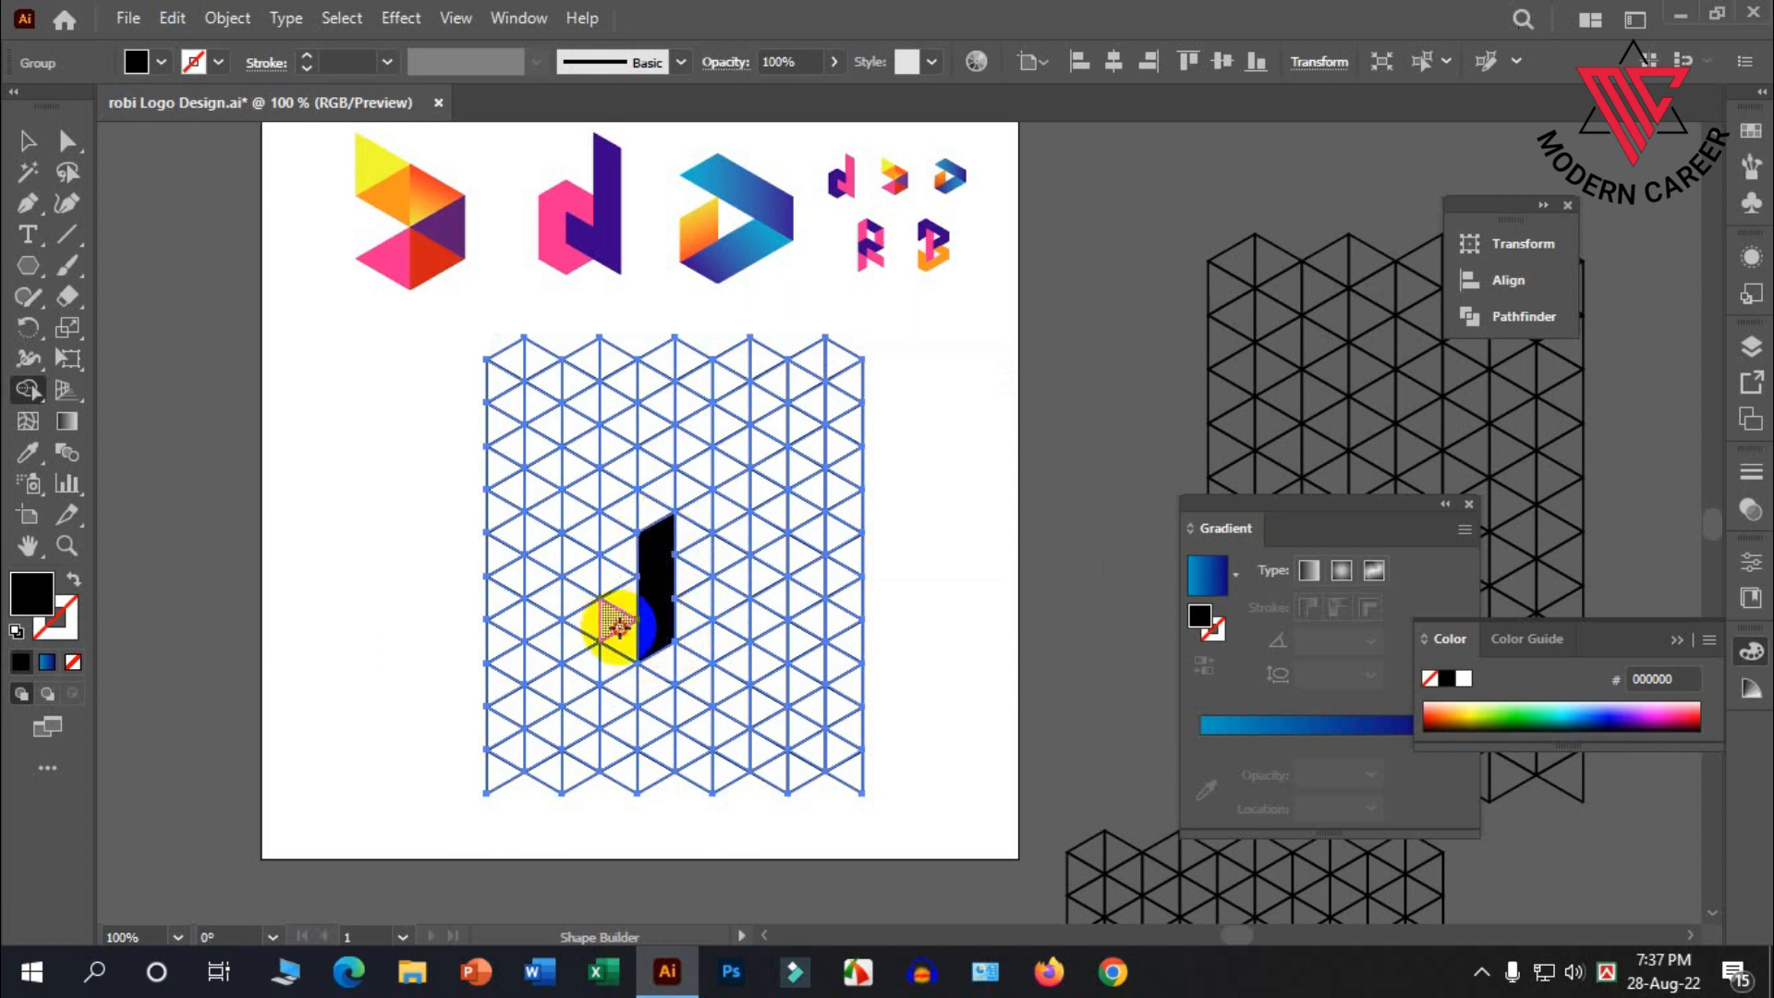
Merge the grid cells of the B's lower and upper bowls into two black shapes and extend the stem up to the upper bowl
mouse_move(626, 669)
left_mouse_down()
mouse_move(634, 693)
mouse_move(674, 681)
mouse_move(740, 625)
left_mouse_up()
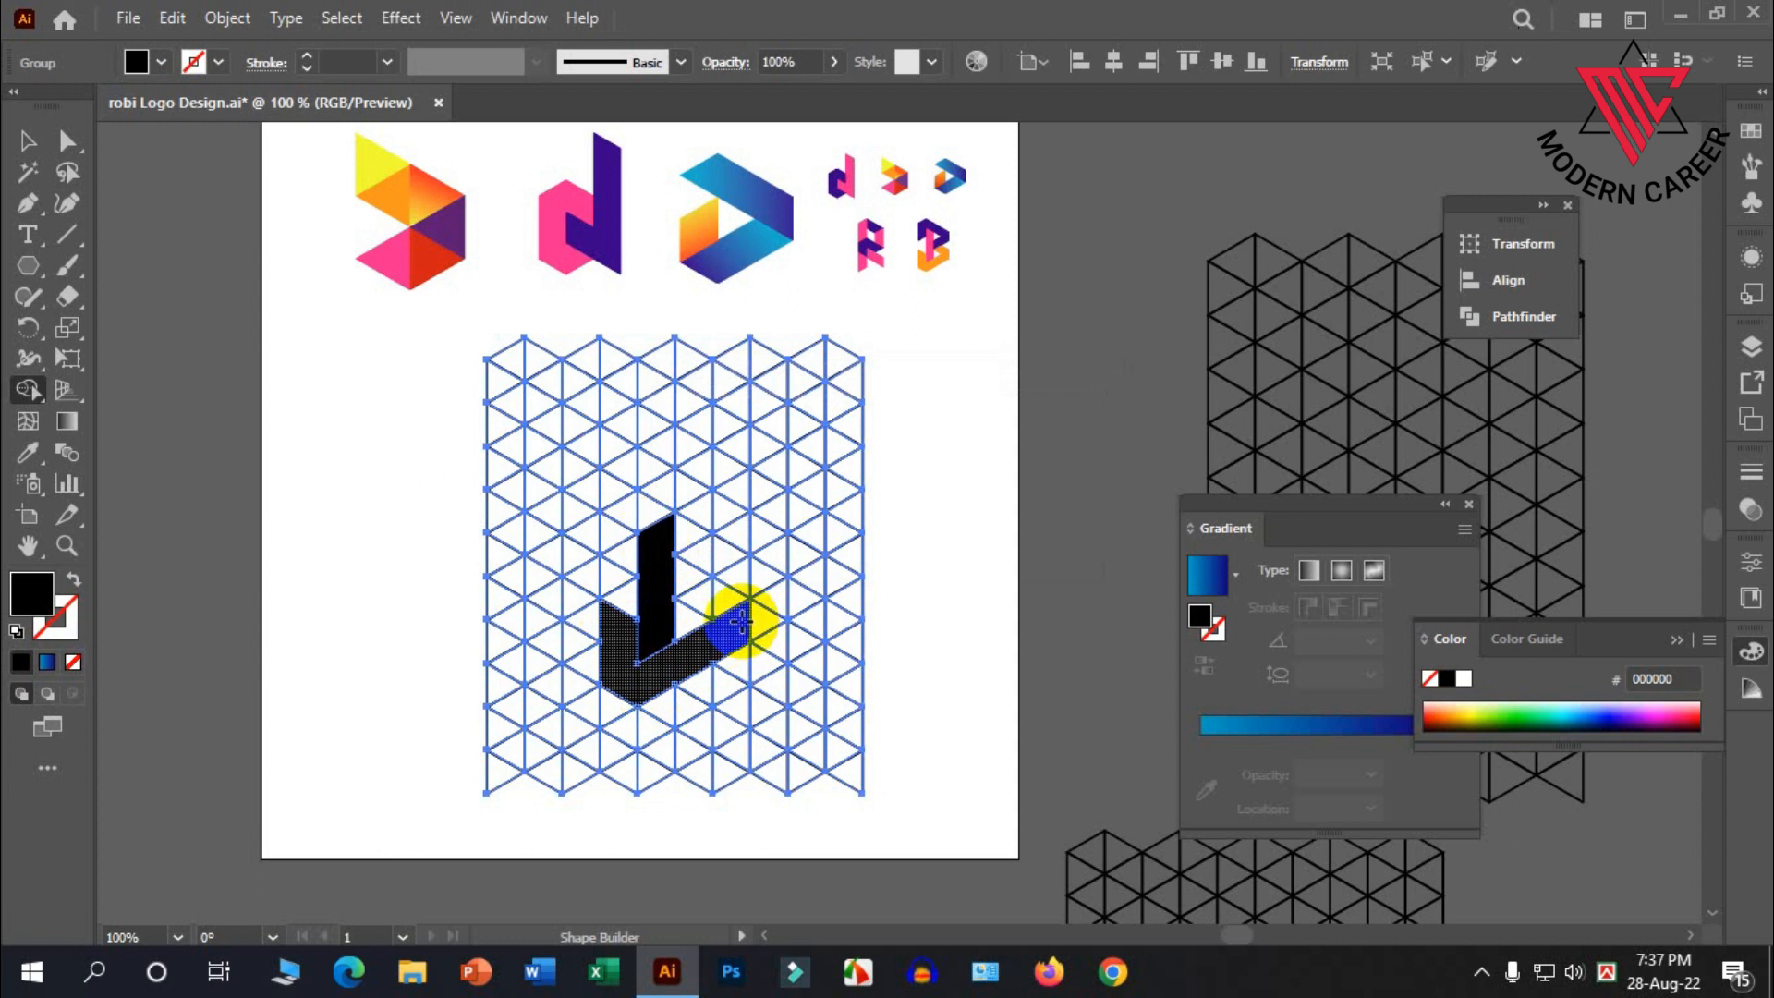
left_click_drag(700, 590, 737, 545)
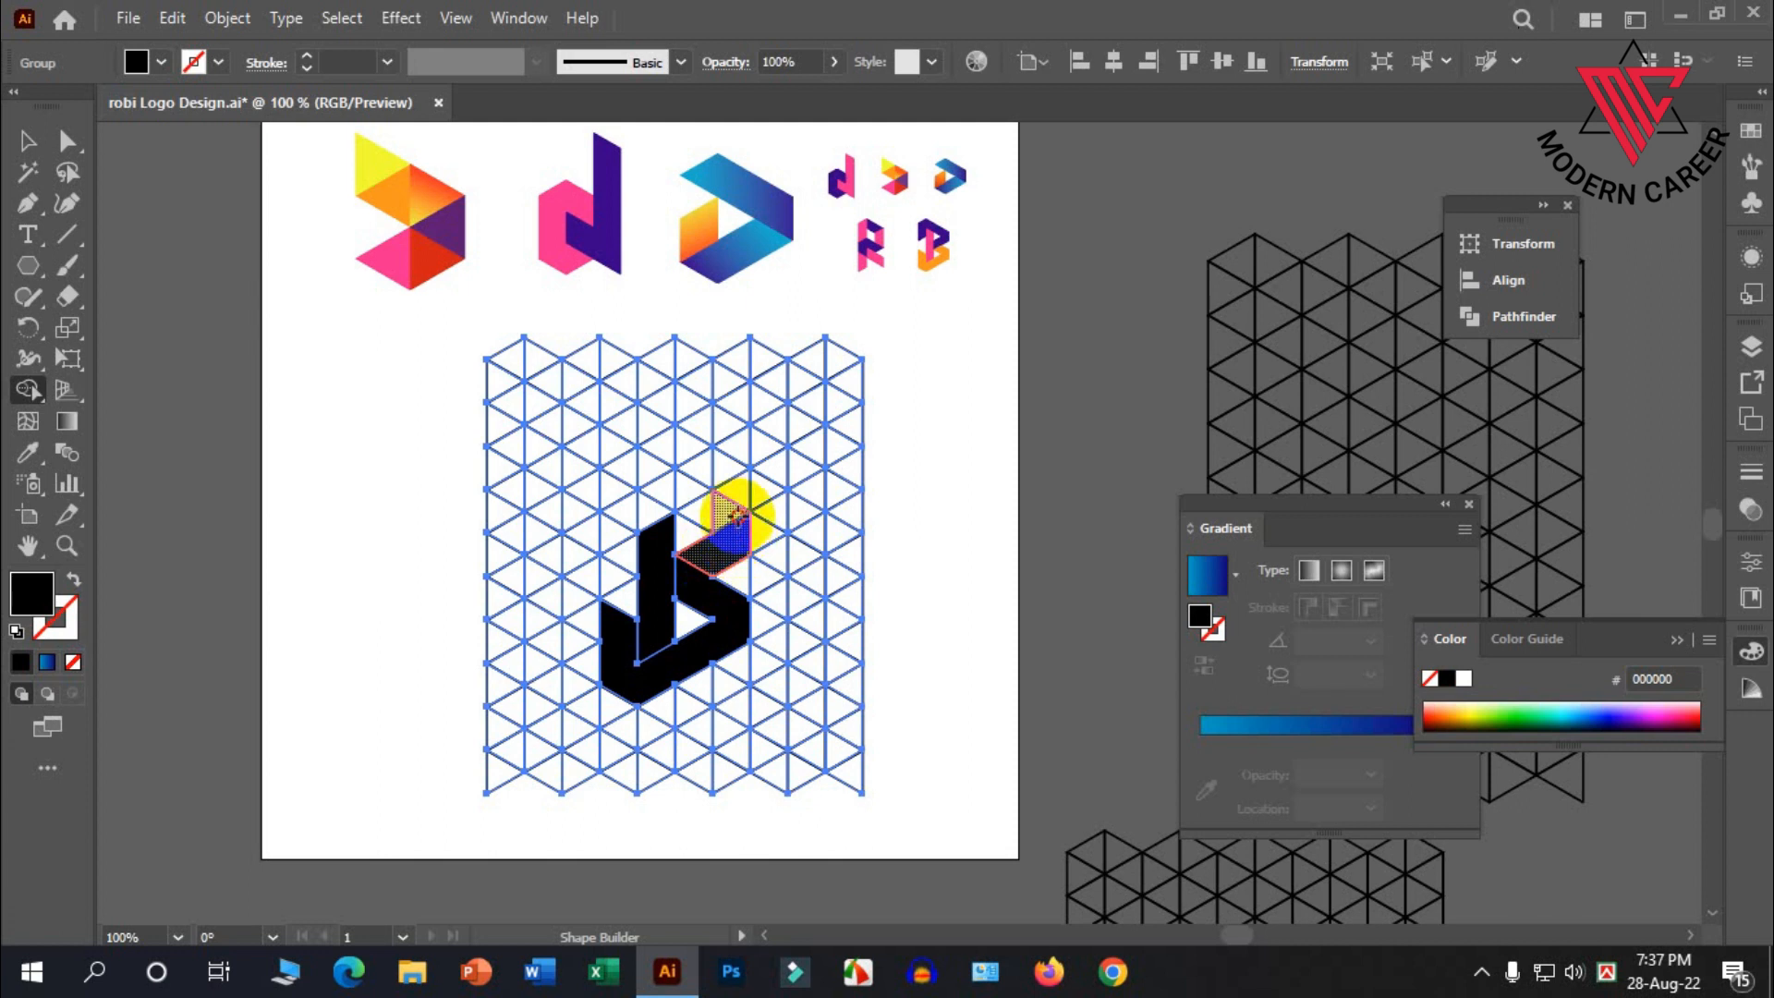
left_click_drag(734, 522, 644, 471)
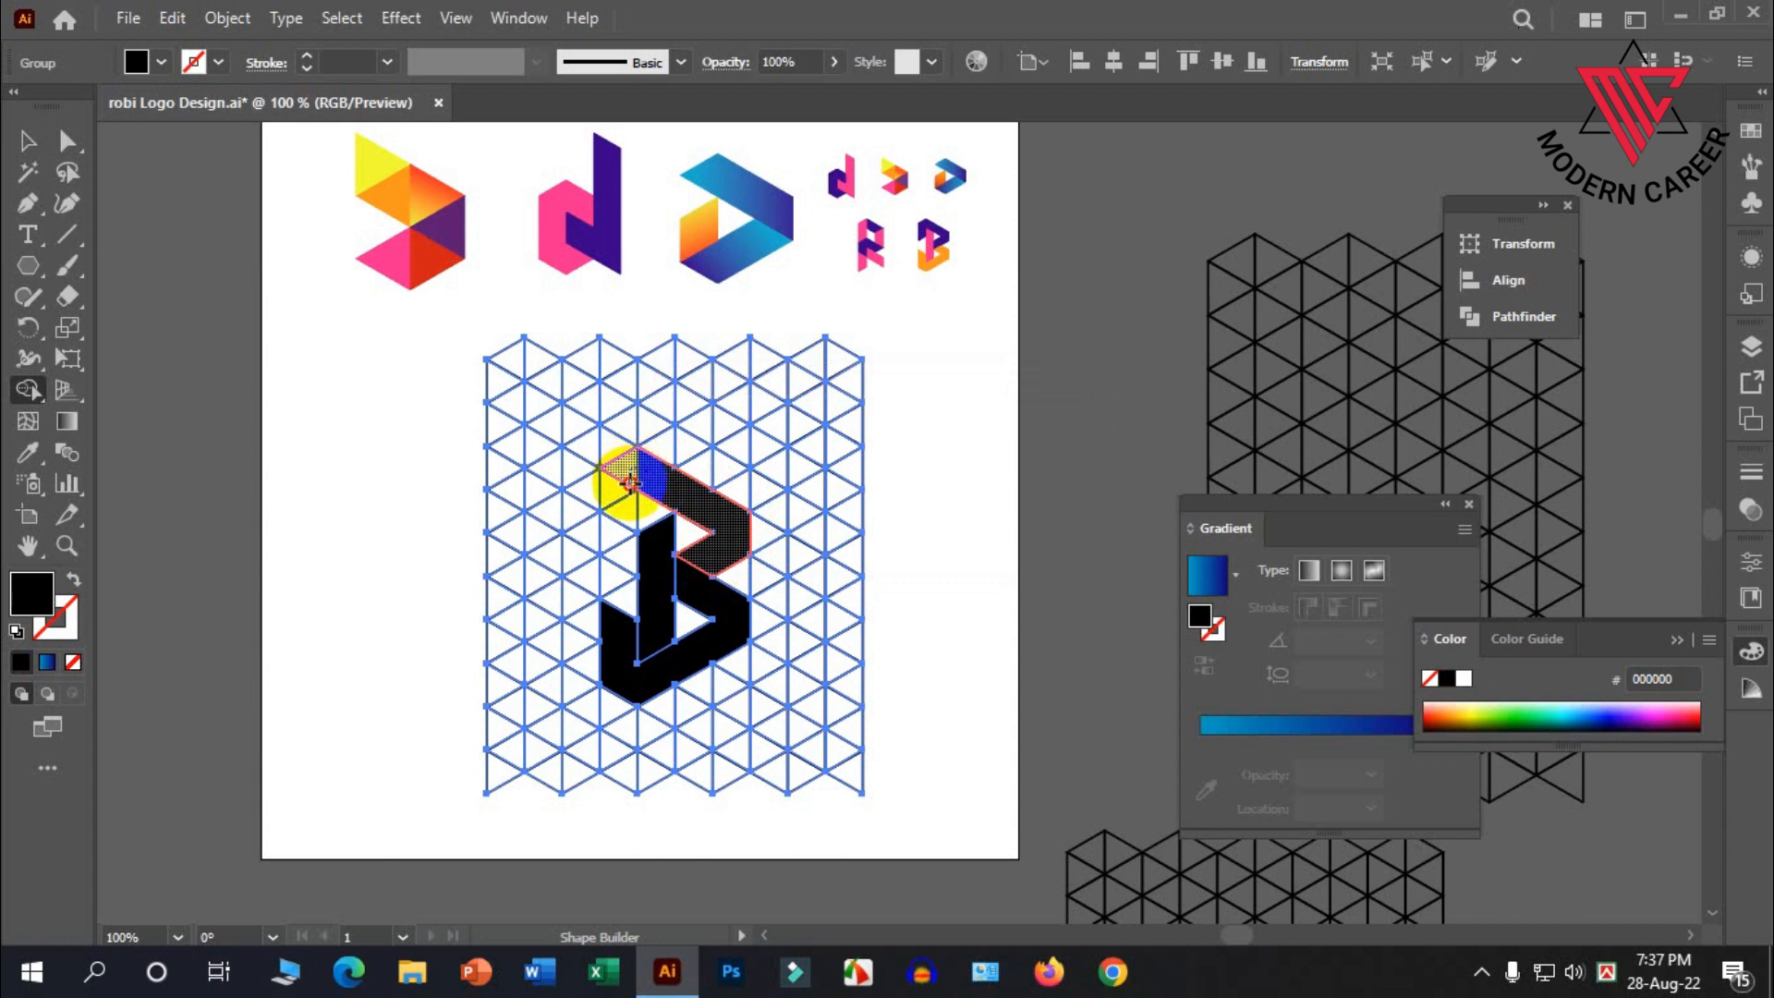
left_click_drag(627, 499, 625, 488)
left_click_drag(656, 647, 656, 540)
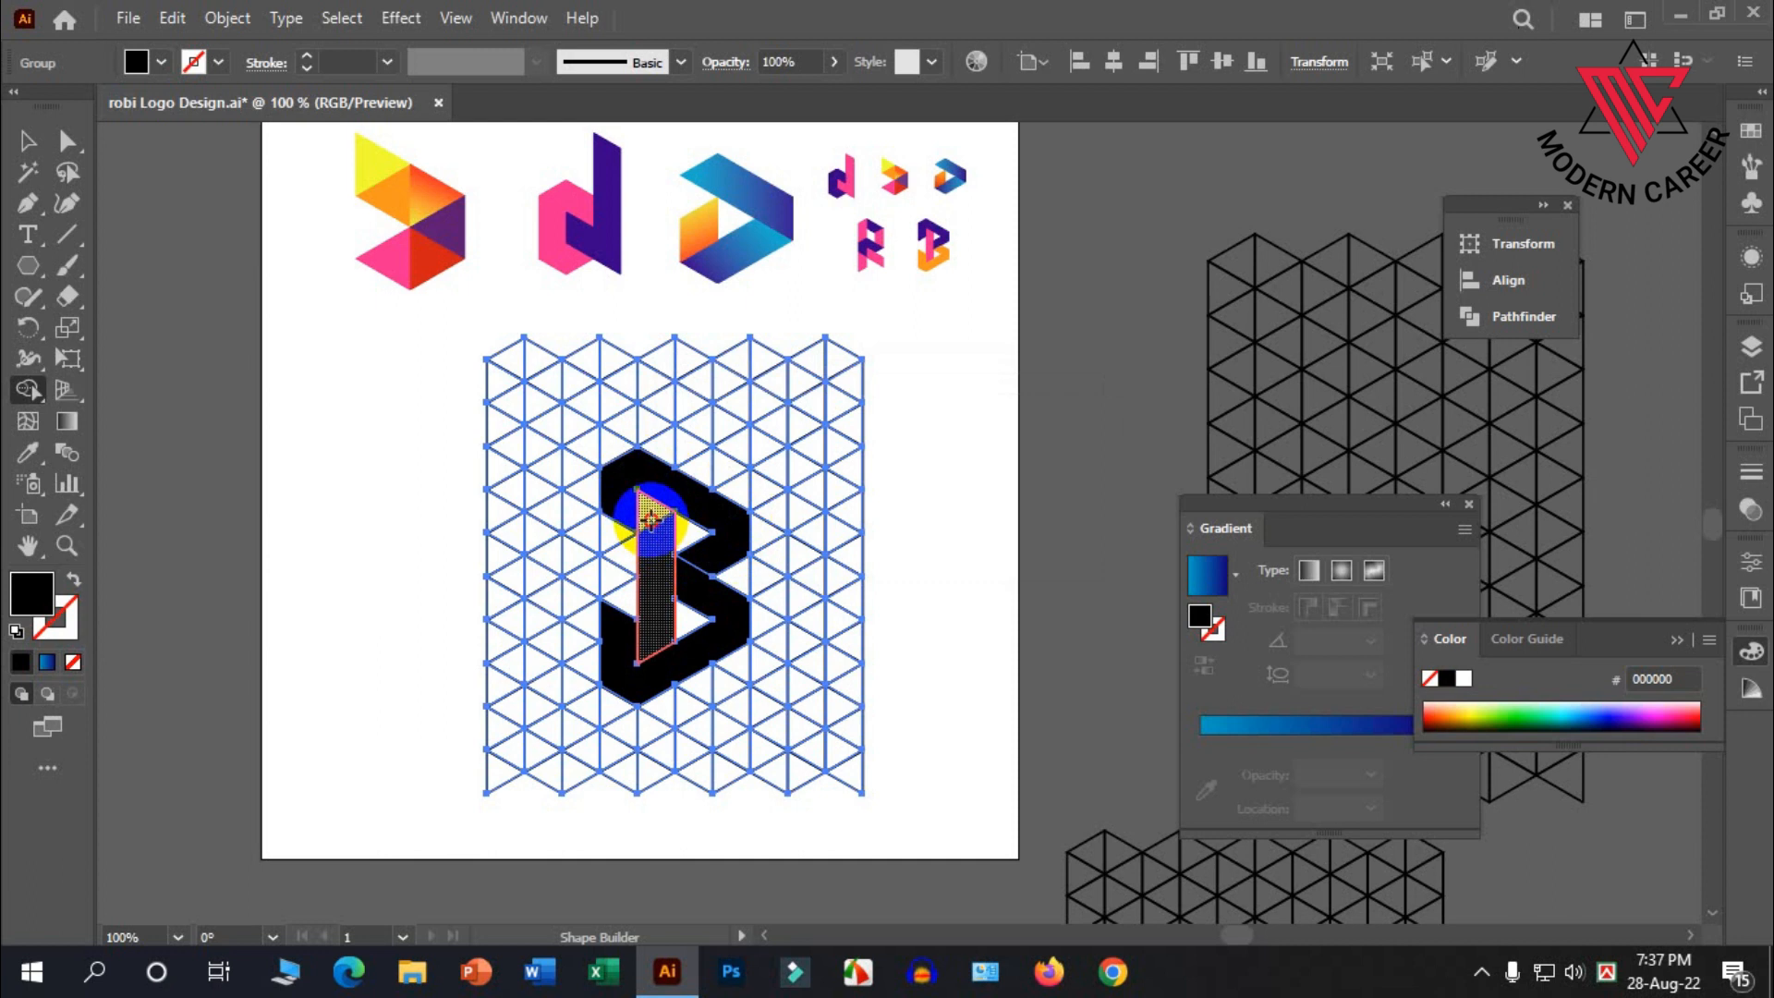
left_click_drag(651, 520, 652, 520)
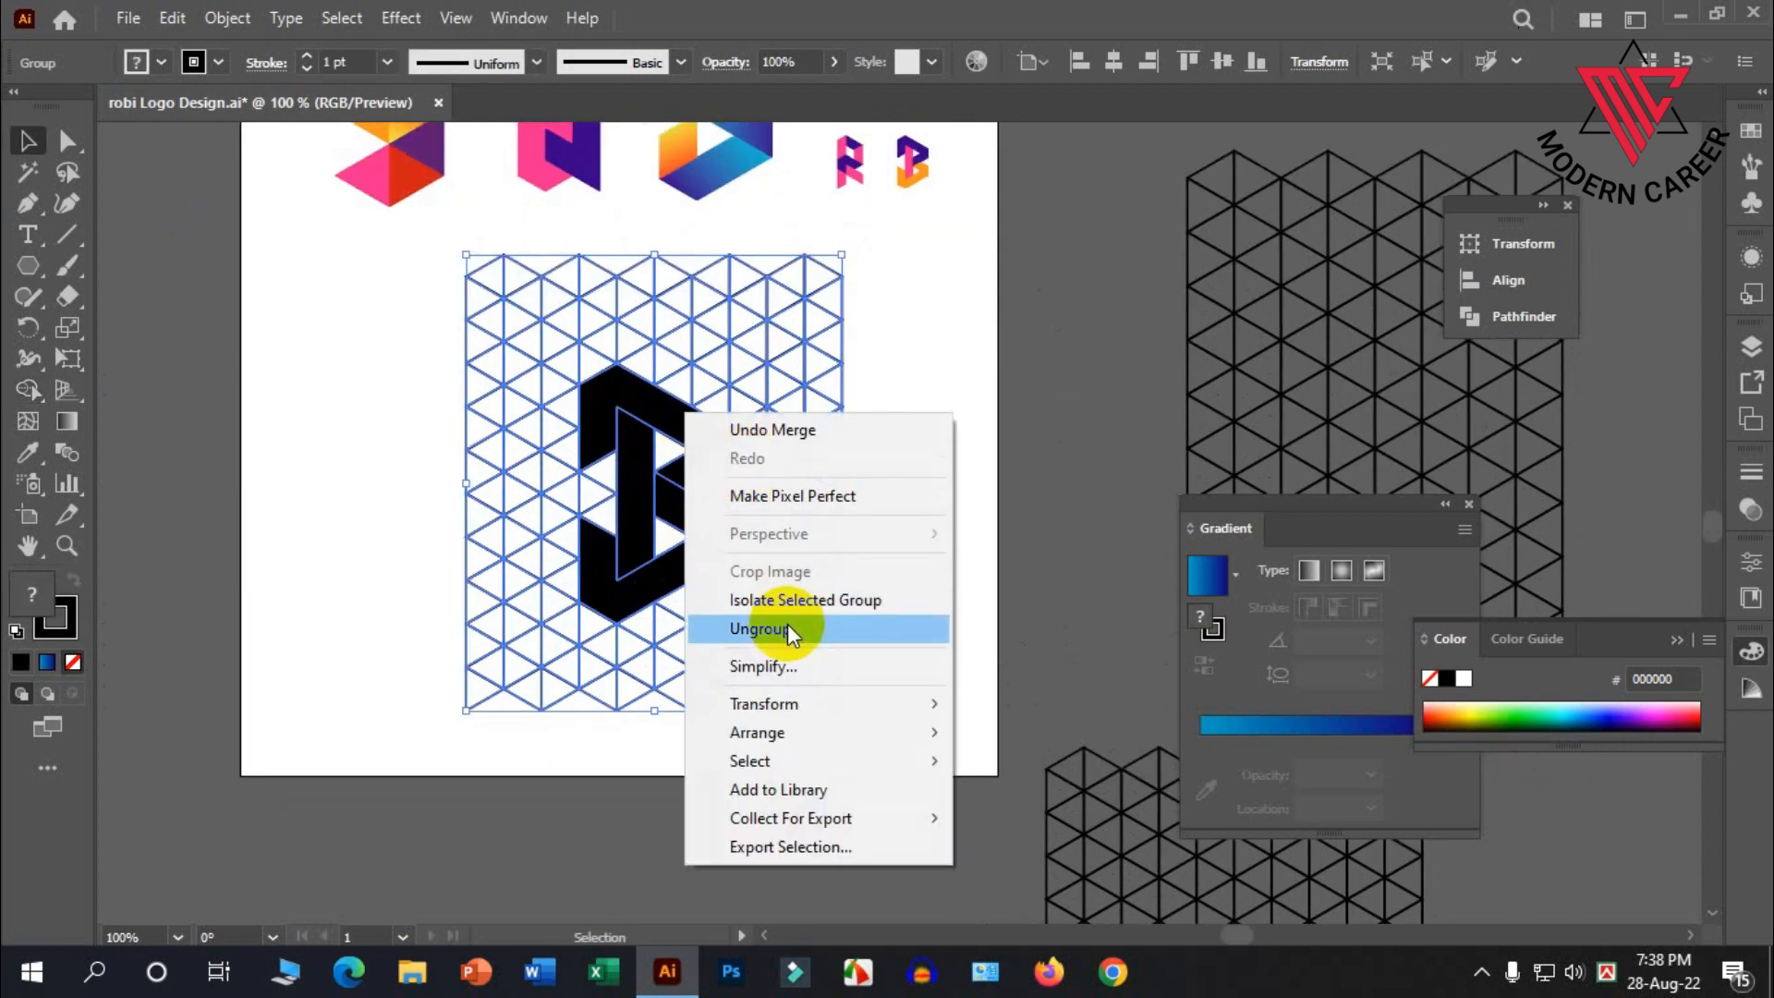
Ungroup the grid and move the three black pieces of the B off it together
left_click(788, 628)
right_click(662, 432)
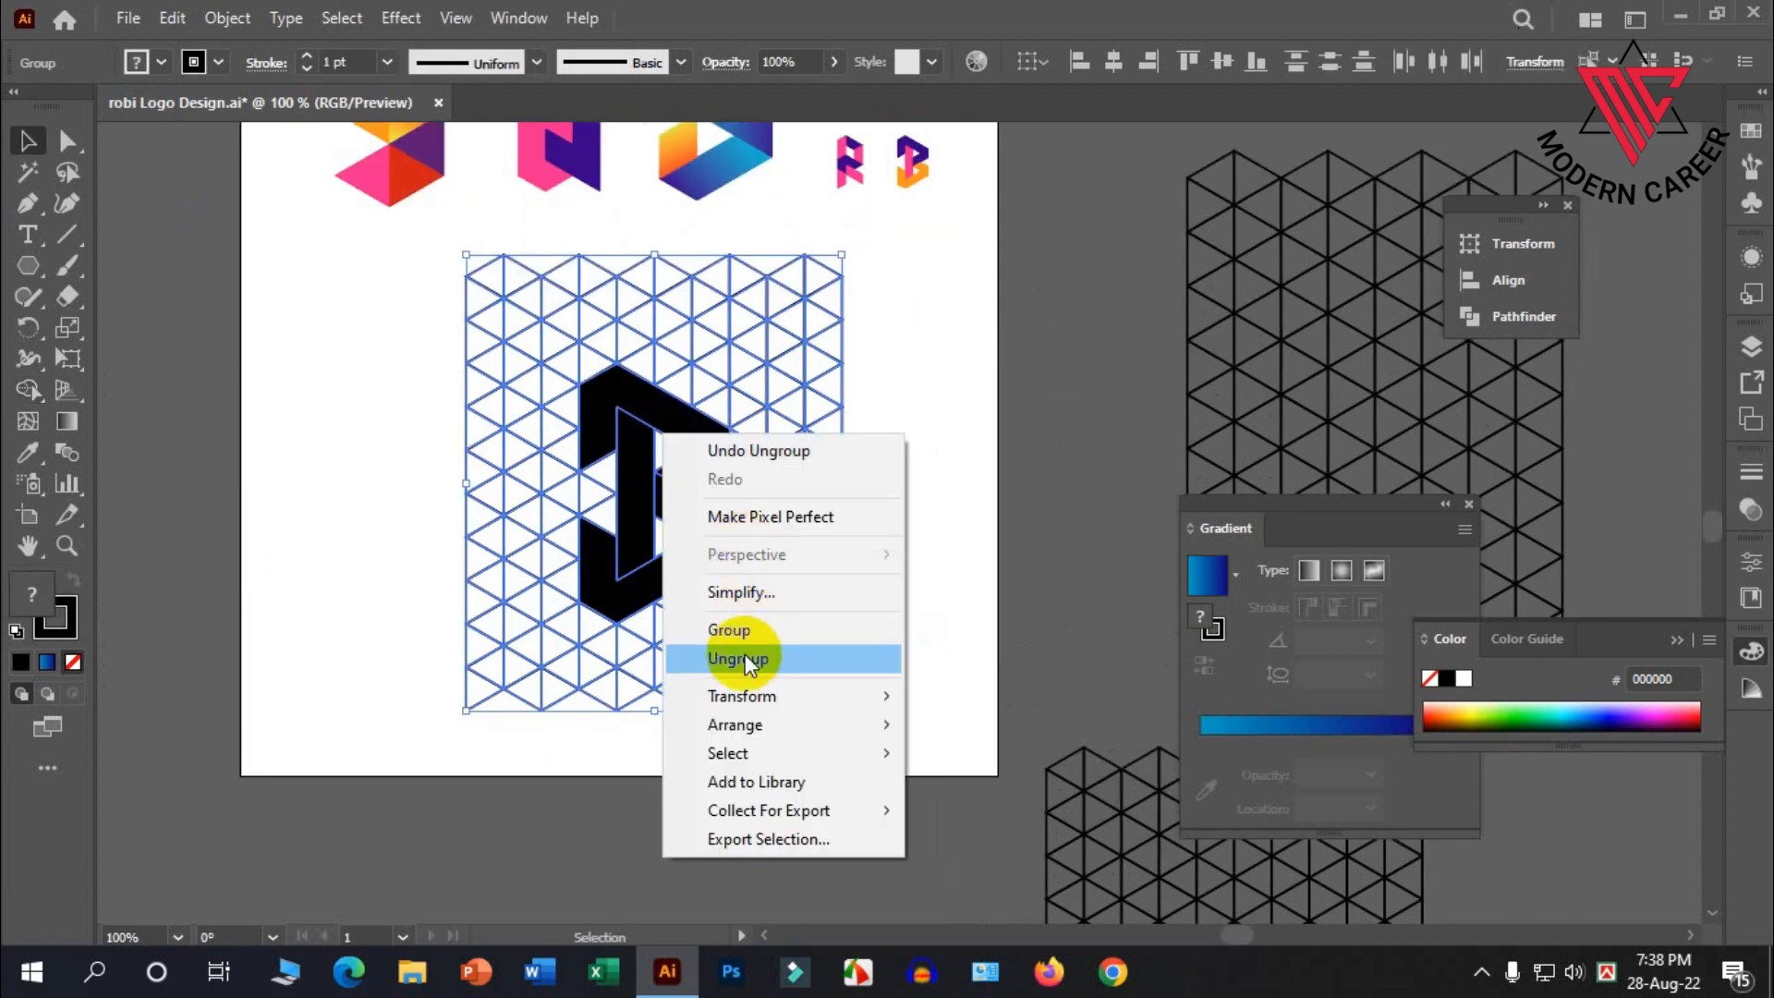
left_click(742, 650)
left_click(741, 647)
left_click(706, 545)
left_click(640, 457, "shift")
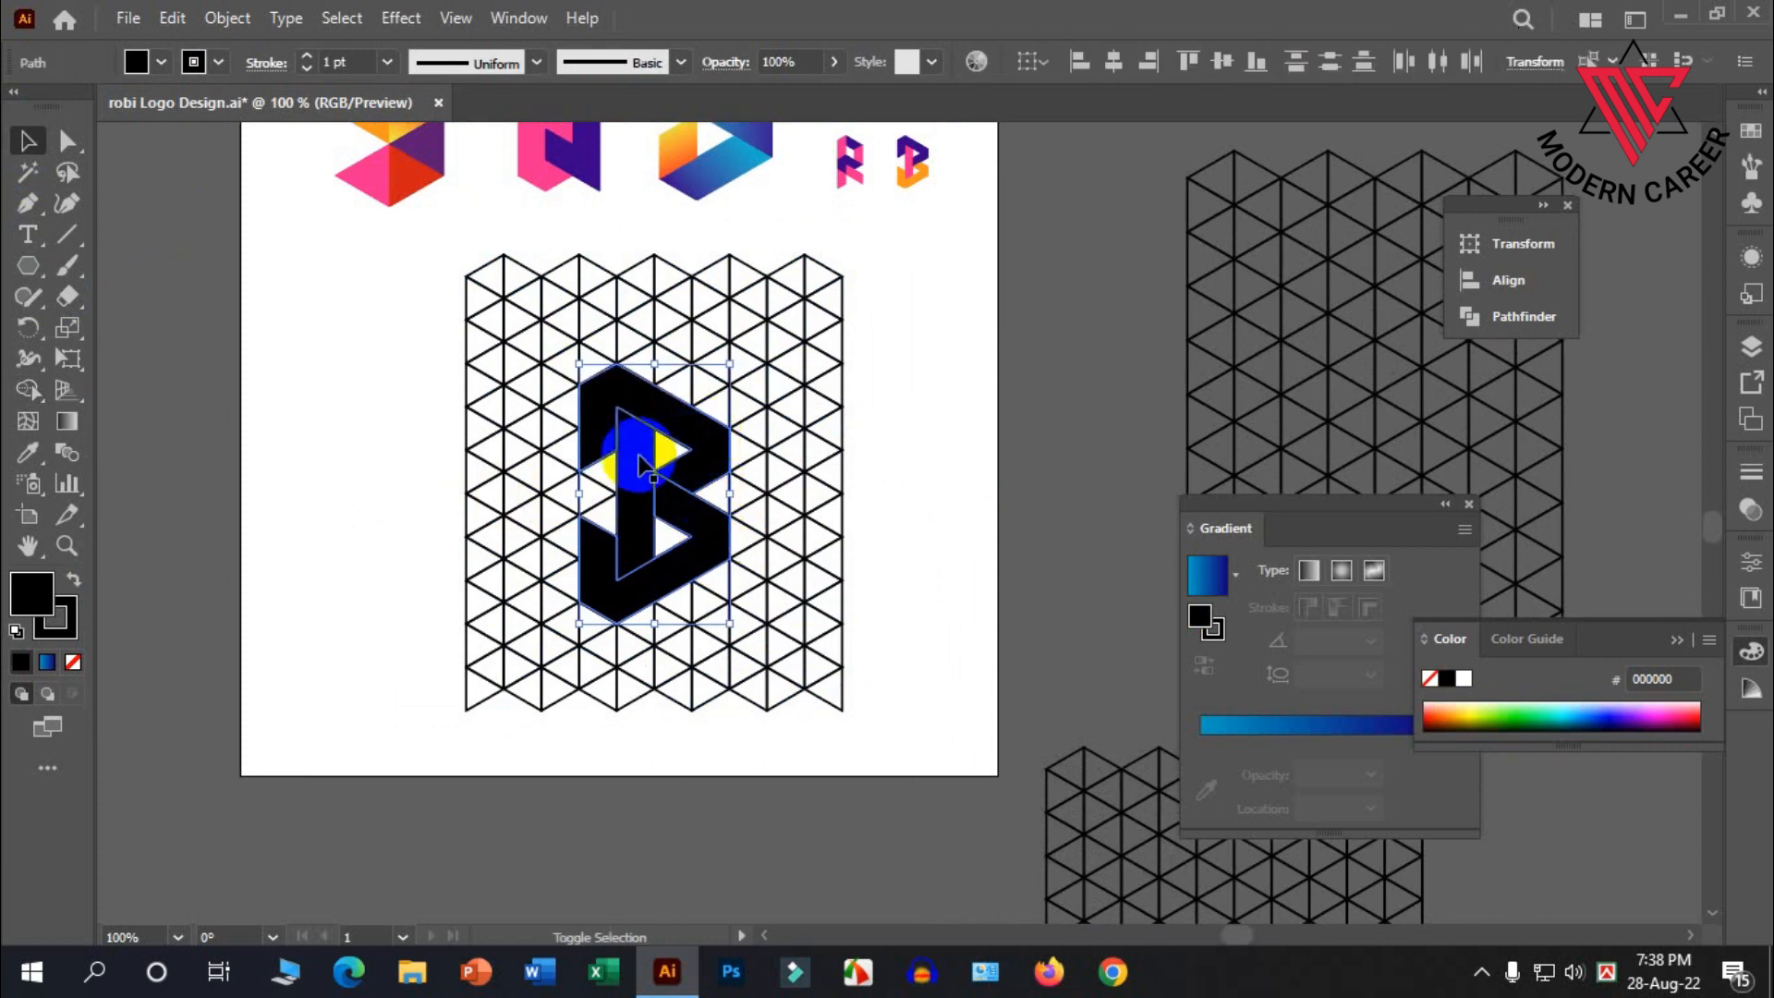
left_click_drag(644, 459, 344, 333)
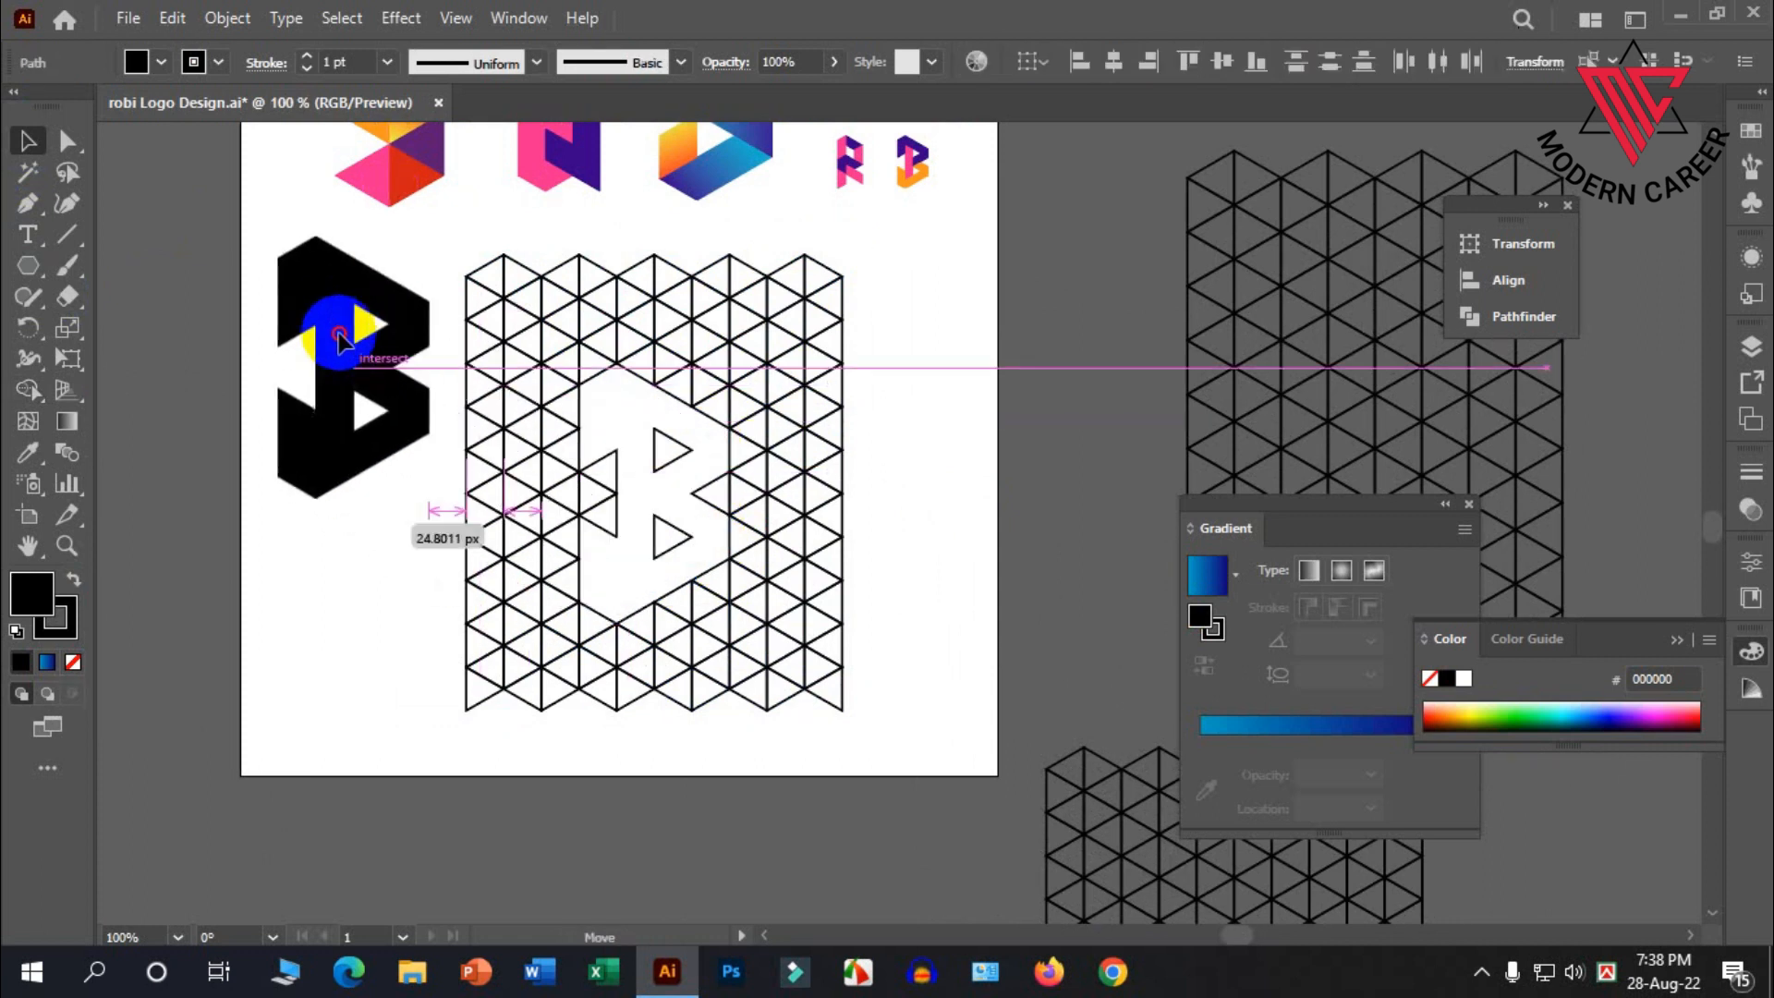
Delete the leftover triangle grid on the artboard
left_click(345, 561)
left_click_drag(462, 230, 889, 747)
key("Delete")
Move the B to the middle of the artboard and remove the stroke from its pieces
left_click_drag(421, 473, 617, 380)
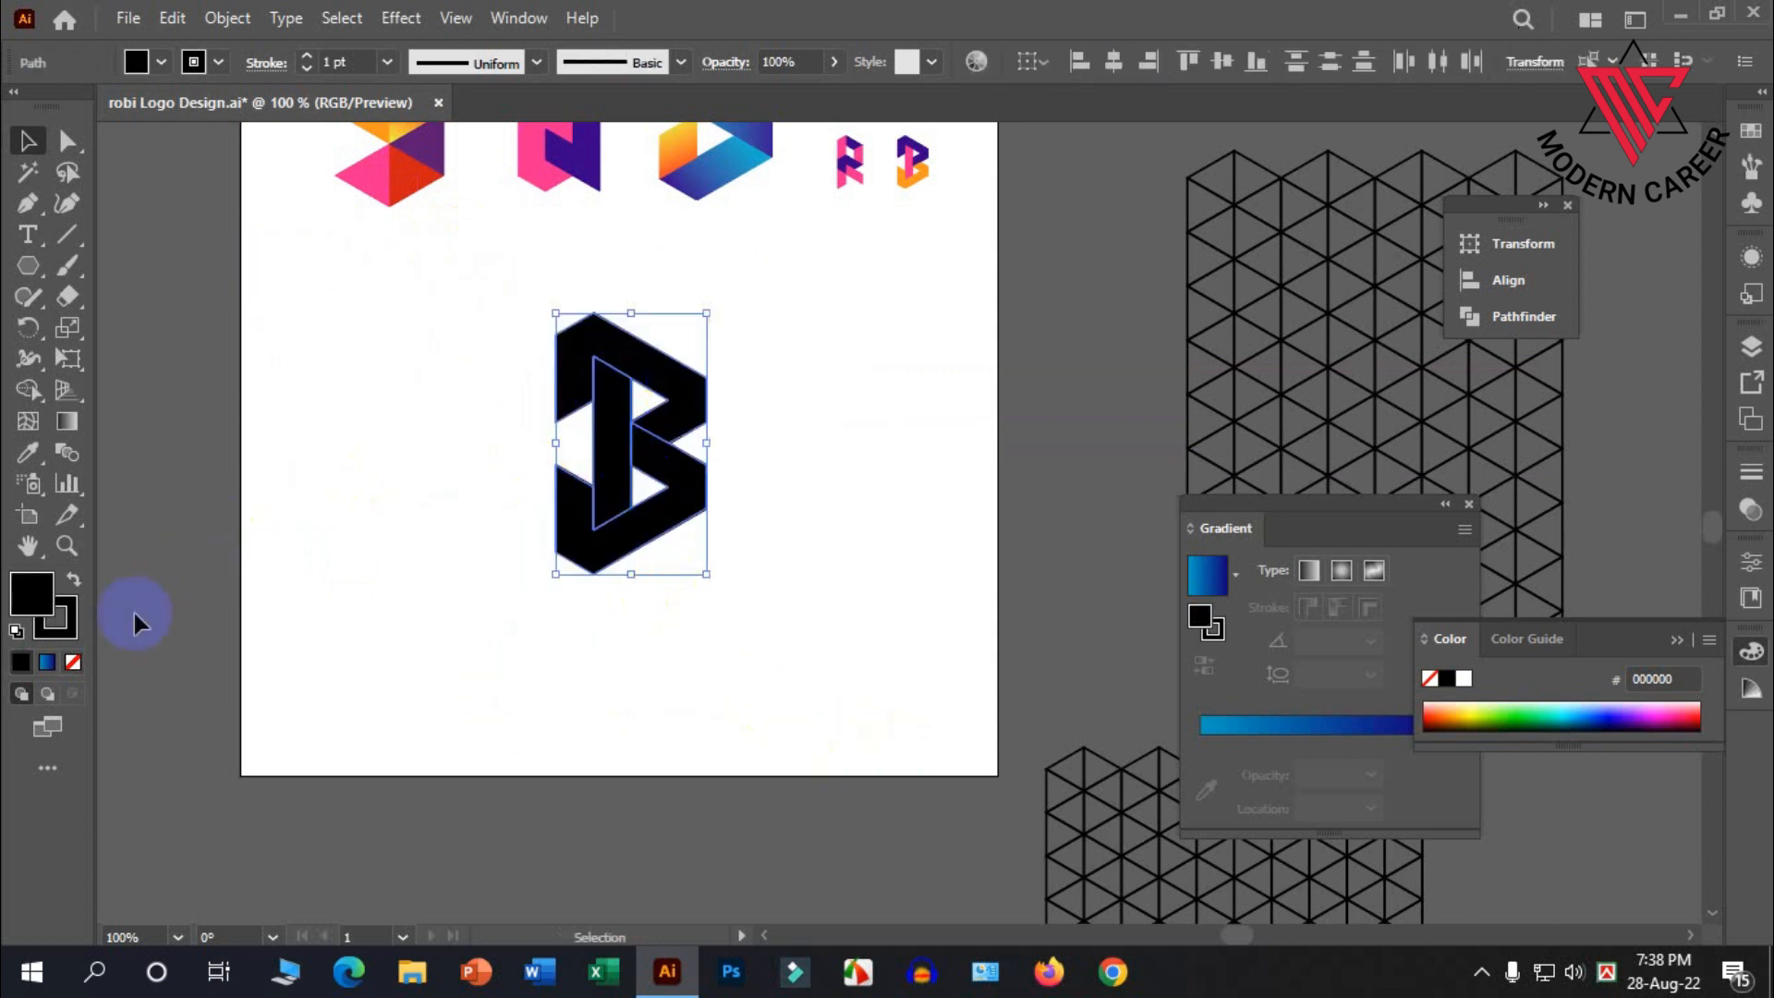
left_click(72, 662)
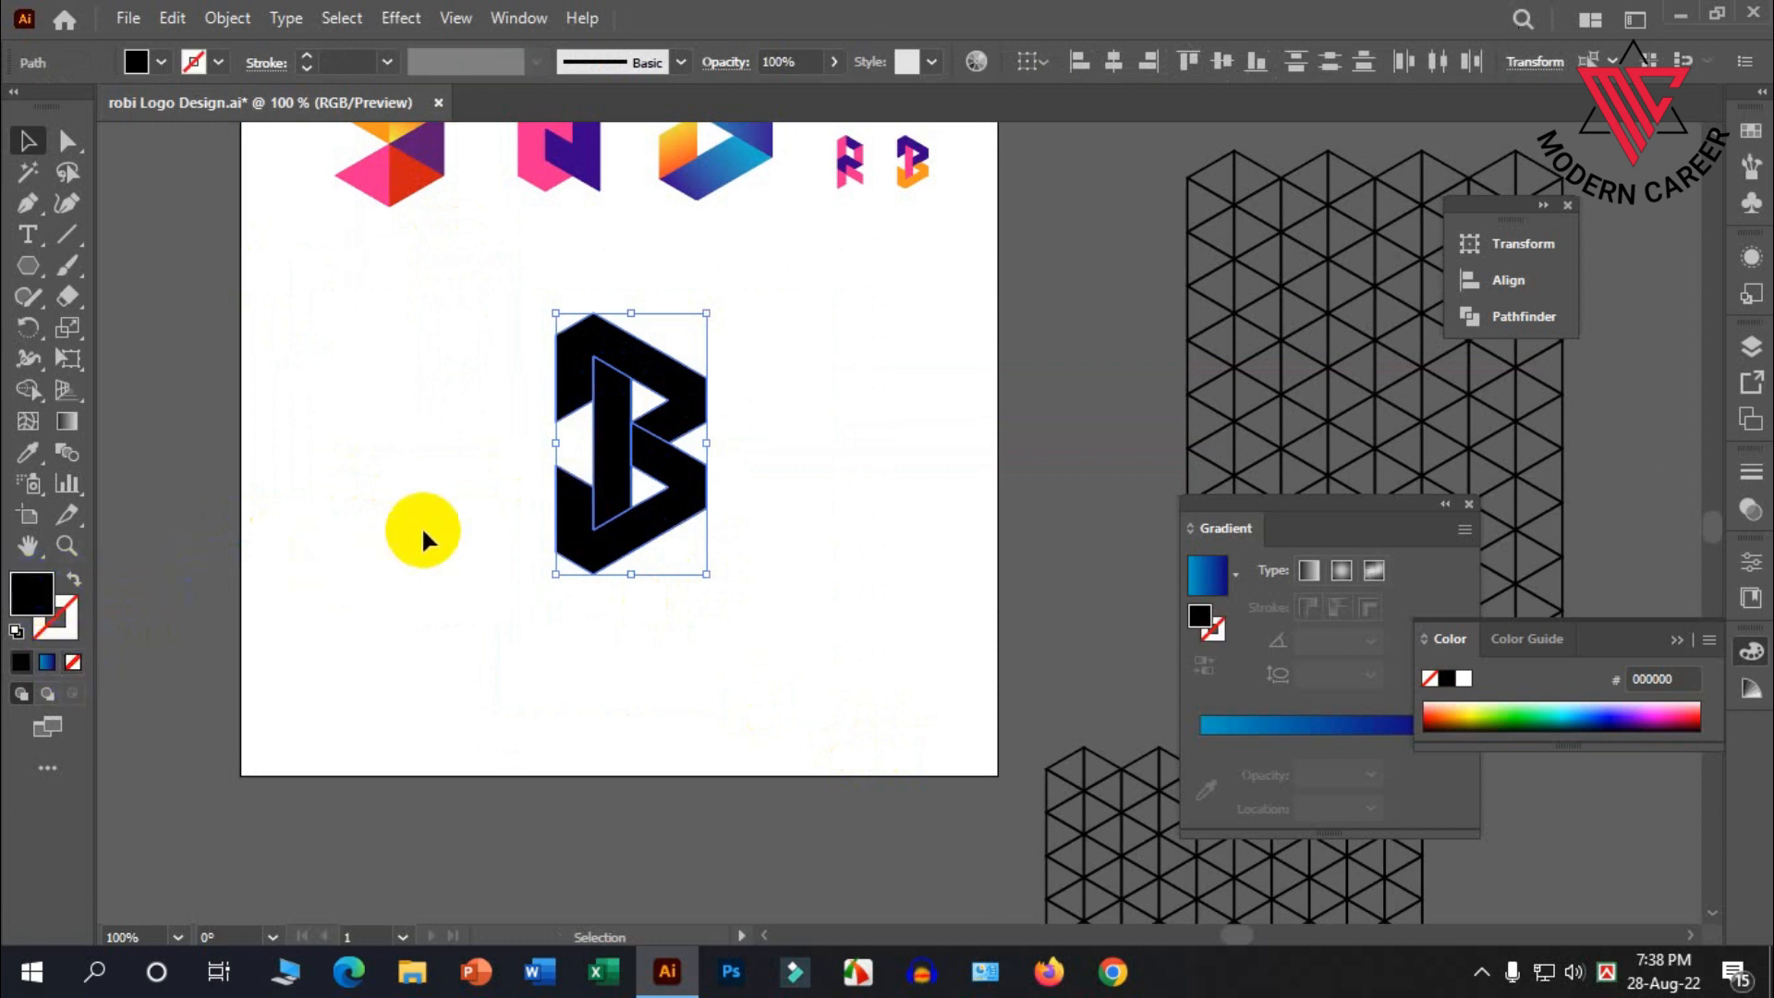
scroll(574, 515, "up", 2)
left_click(830, 558)
scroll(830, 558, "up", 2)
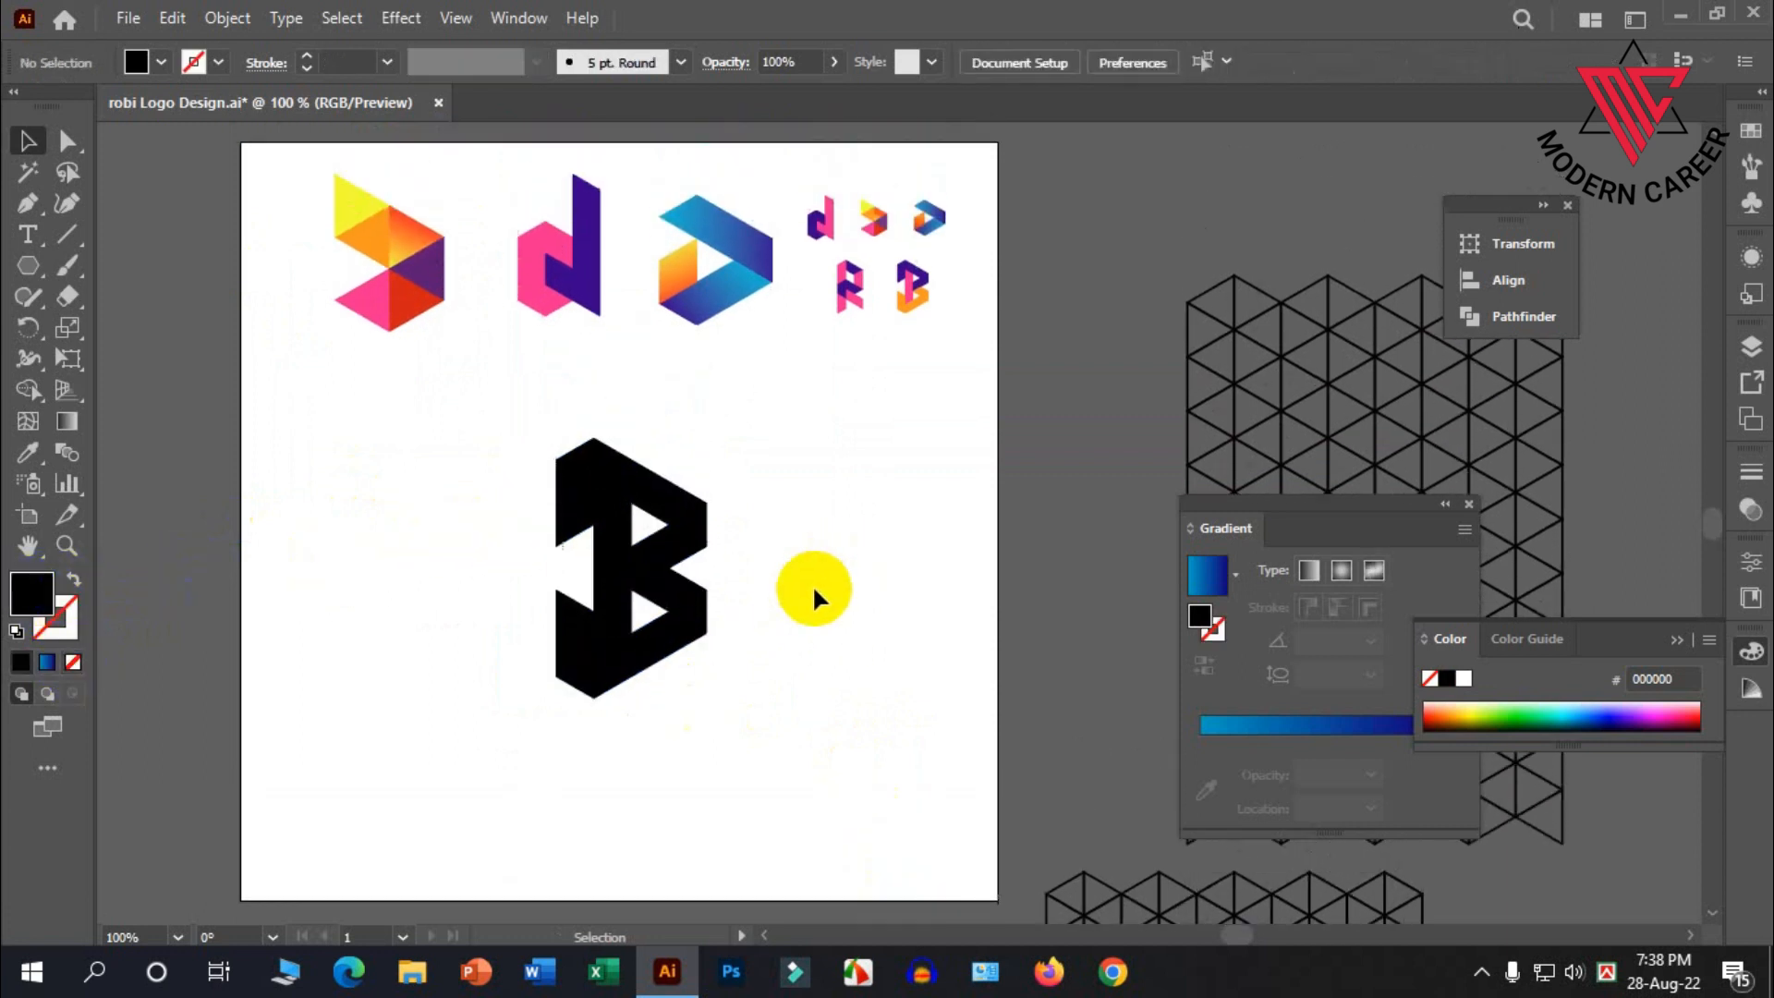
Fill the B's lower bowl with orange (FF8001) and its vertical stem with pink (F0047F)
left_click(673, 635)
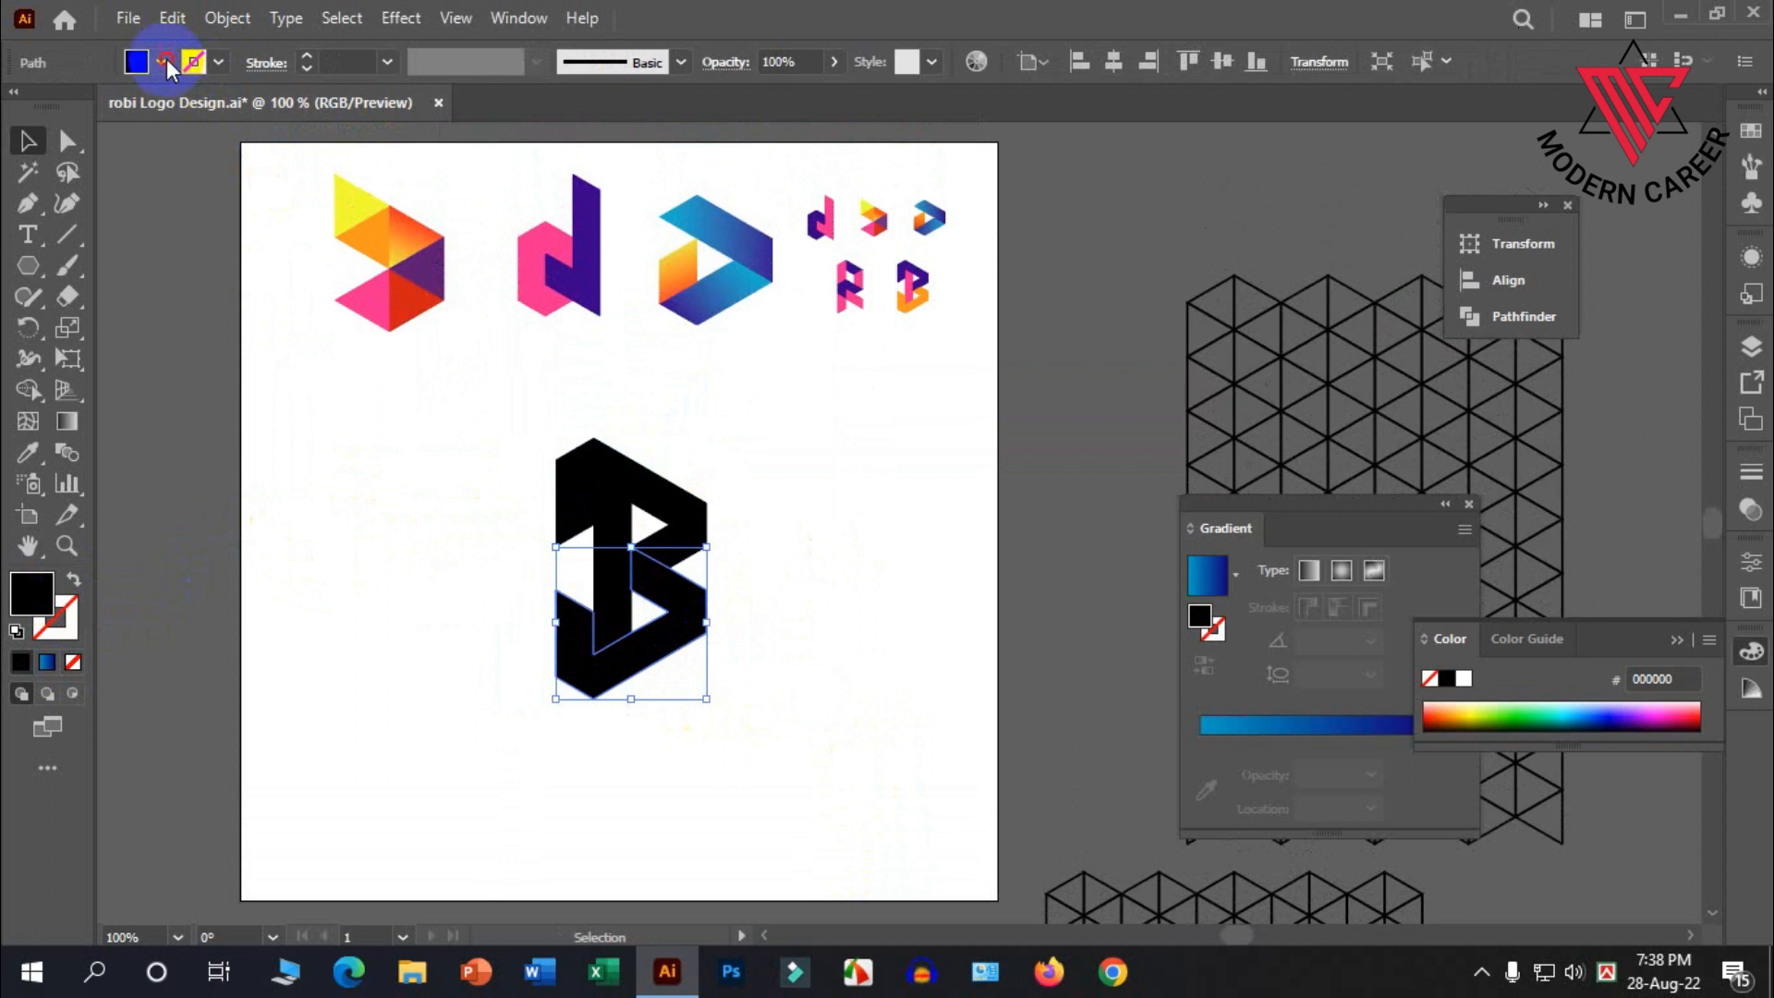
left_click(161, 61)
left_click(255, 105)
left_click(412, 529)
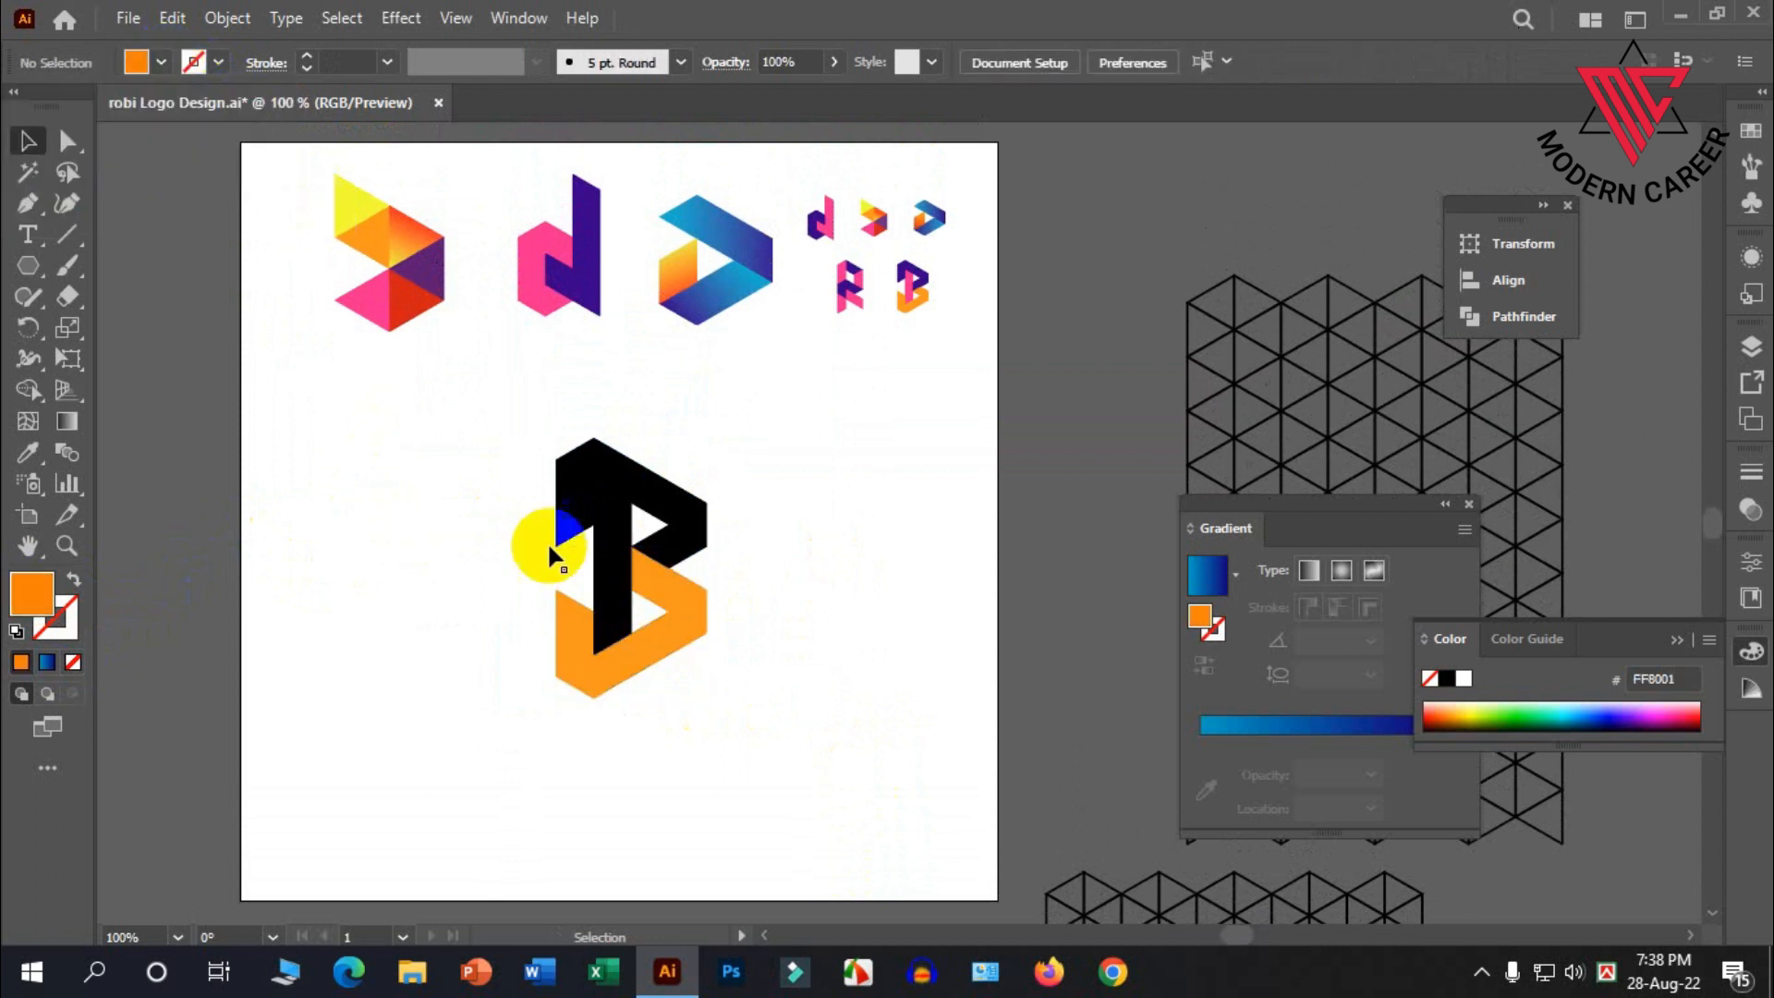
left_click(605, 549)
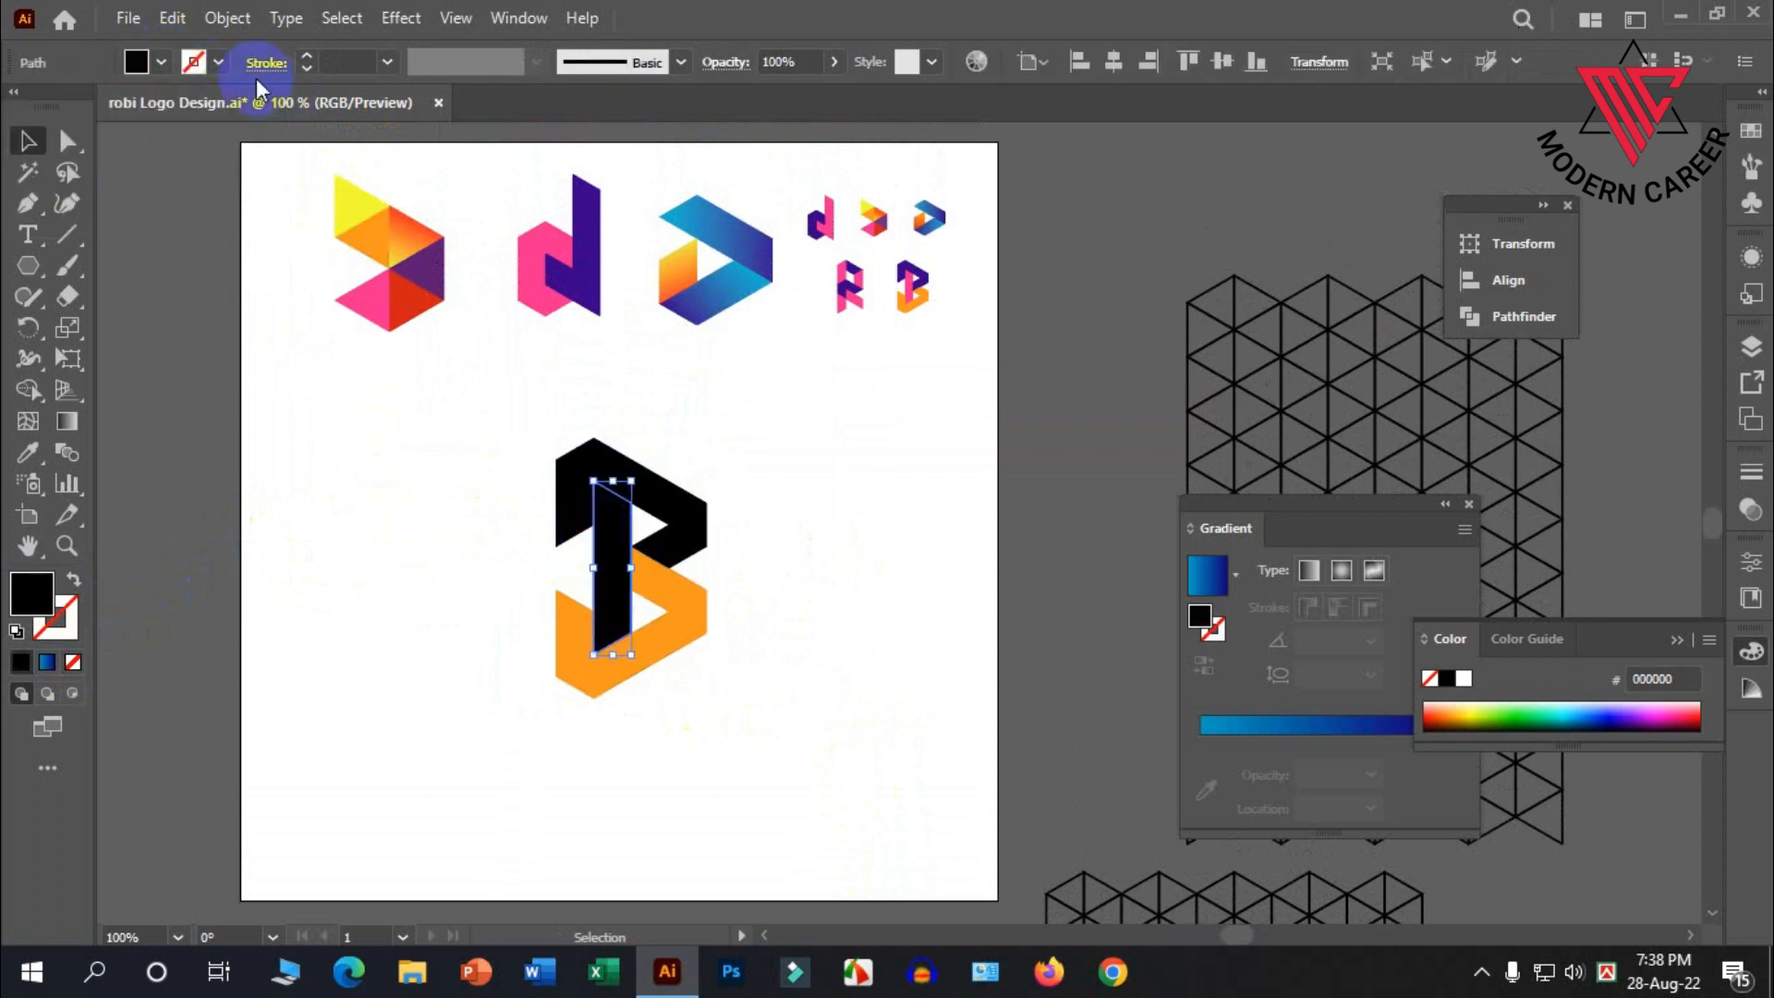
left_click(161, 63)
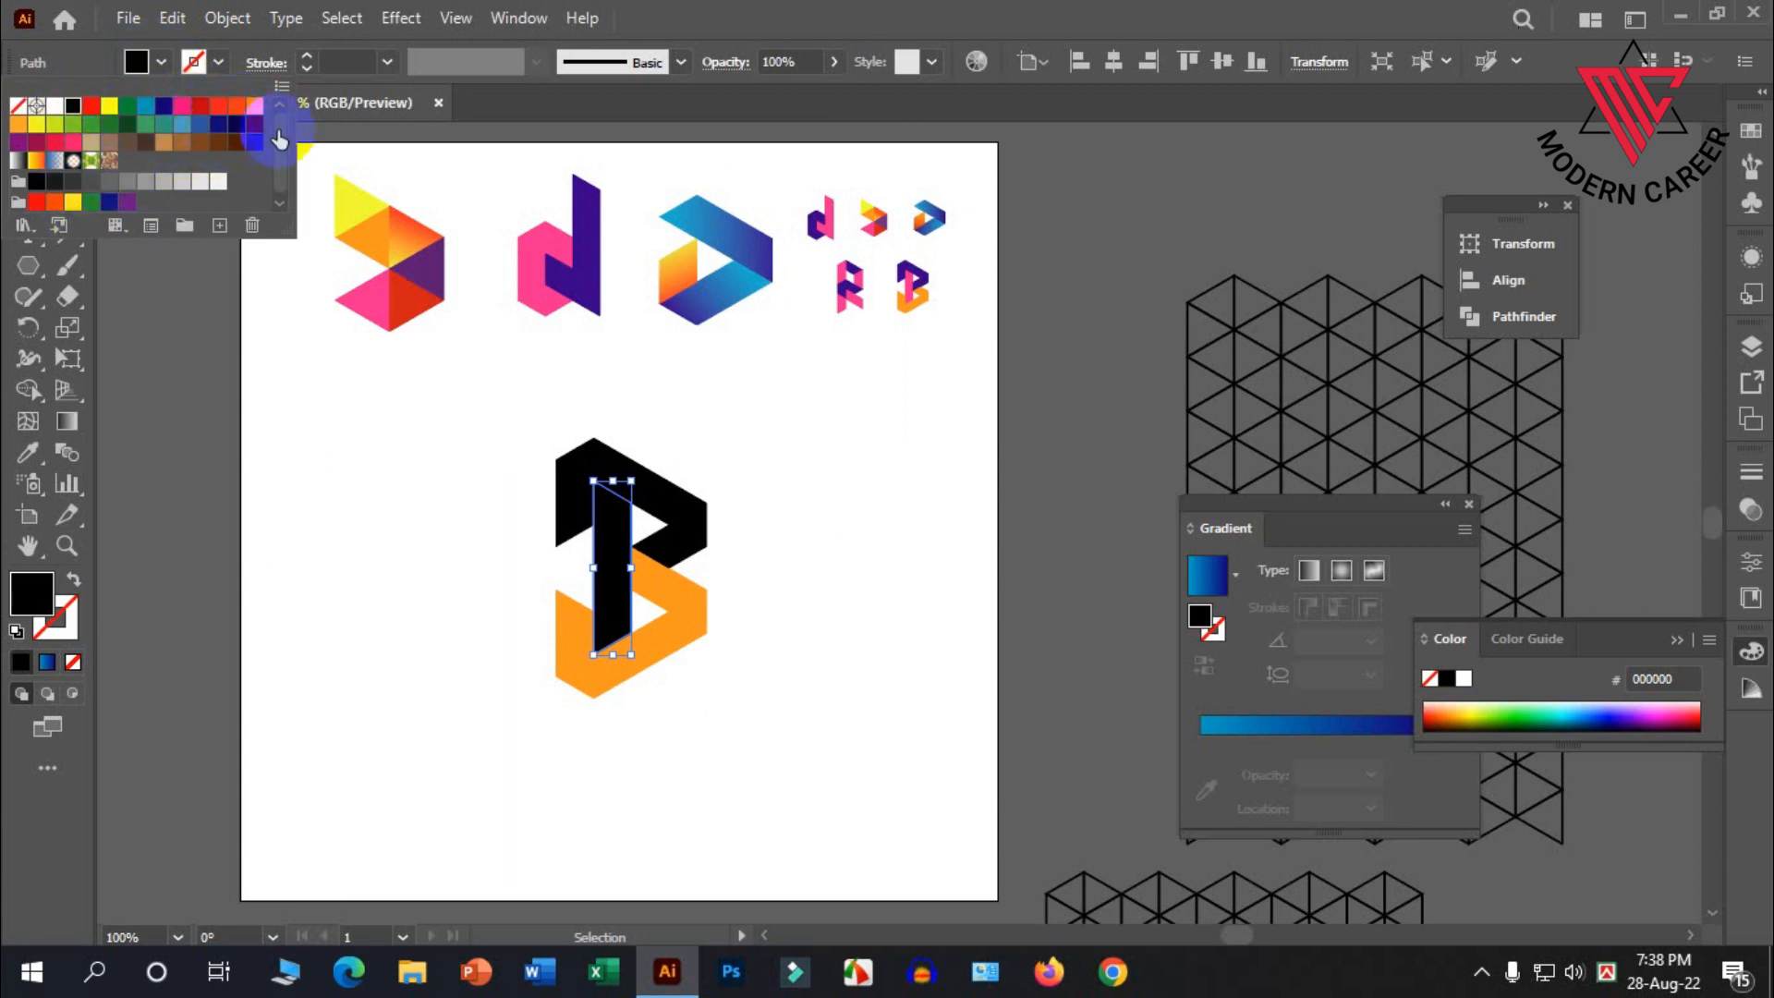
left_click(181, 107)
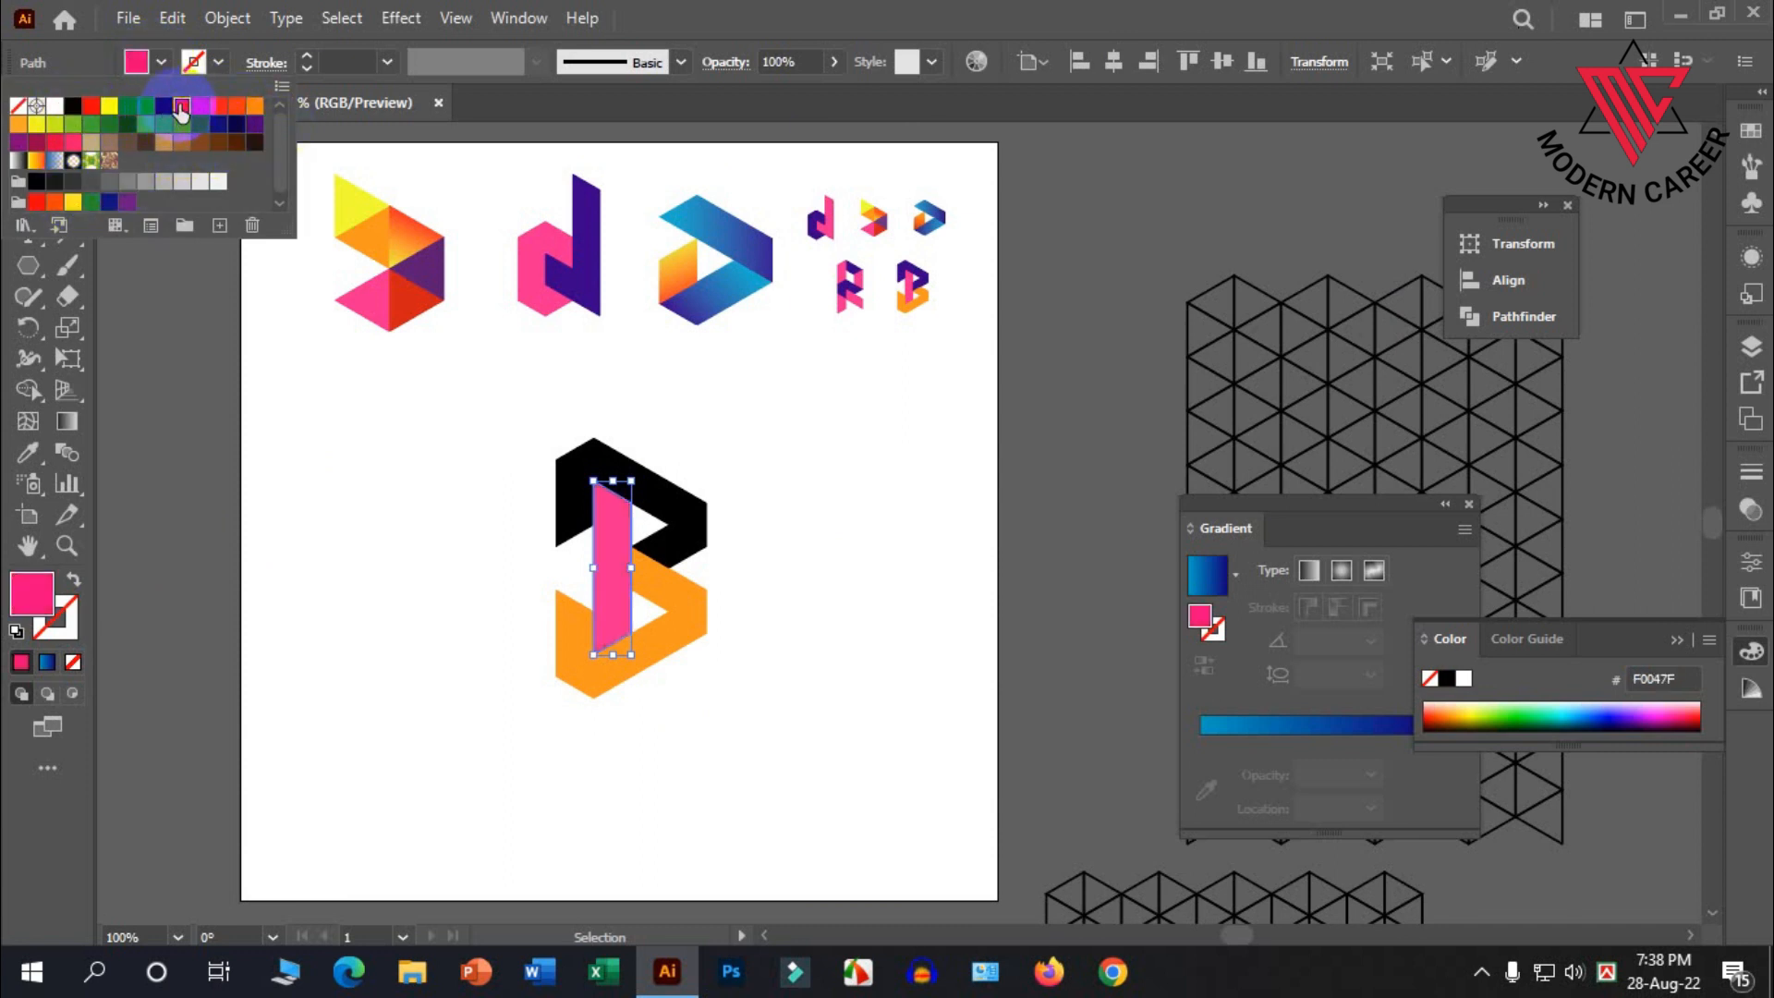
left_click(329, 434)
Fill the B's upper bowl with dark blue (110B79)
left_click(684, 491)
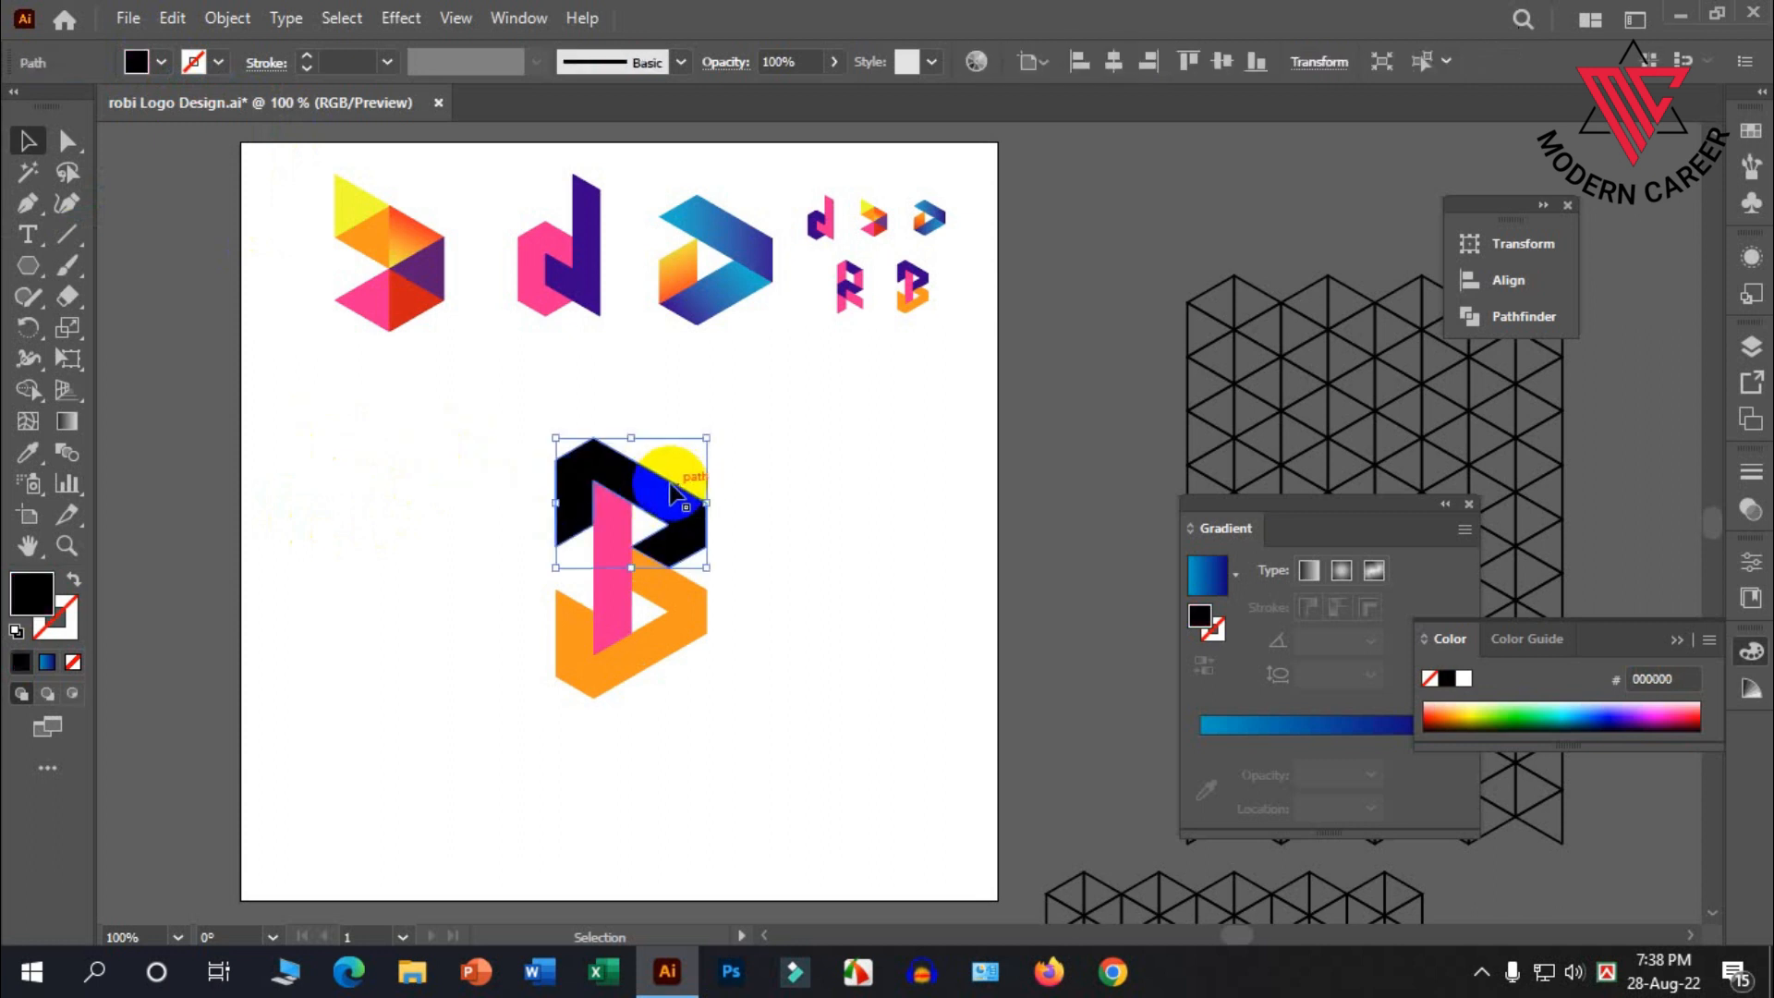
left_click(161, 62)
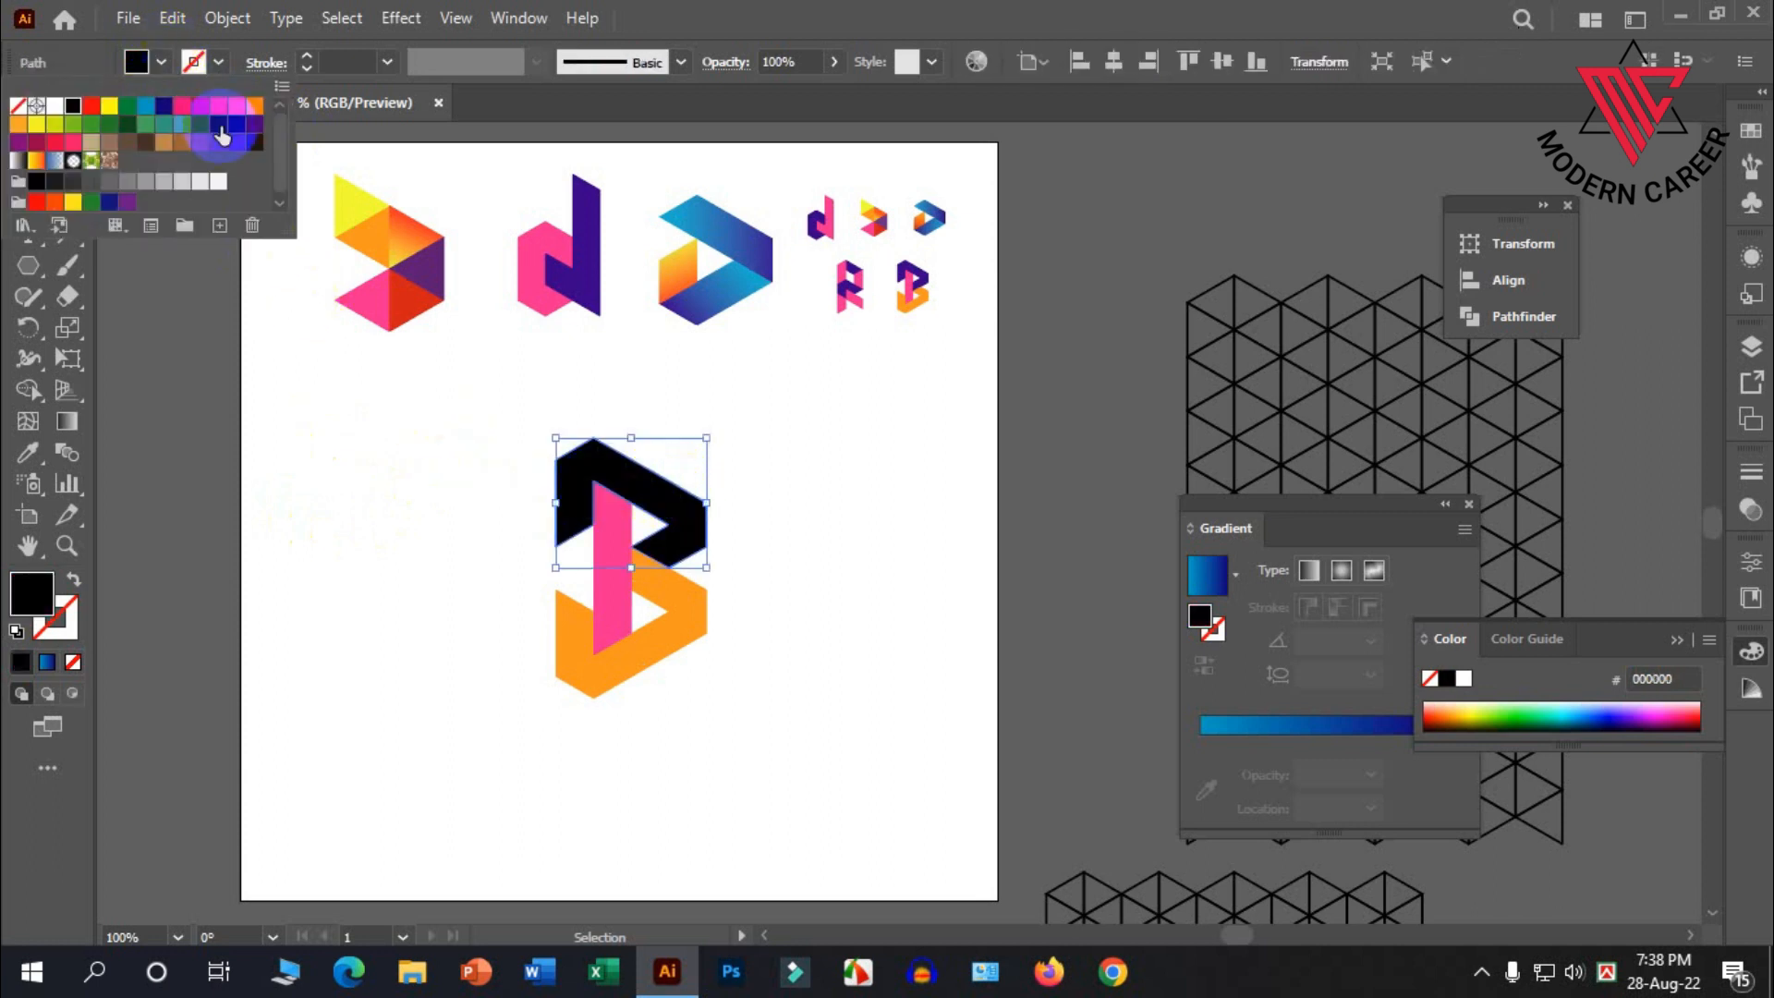
left_click(254, 125)
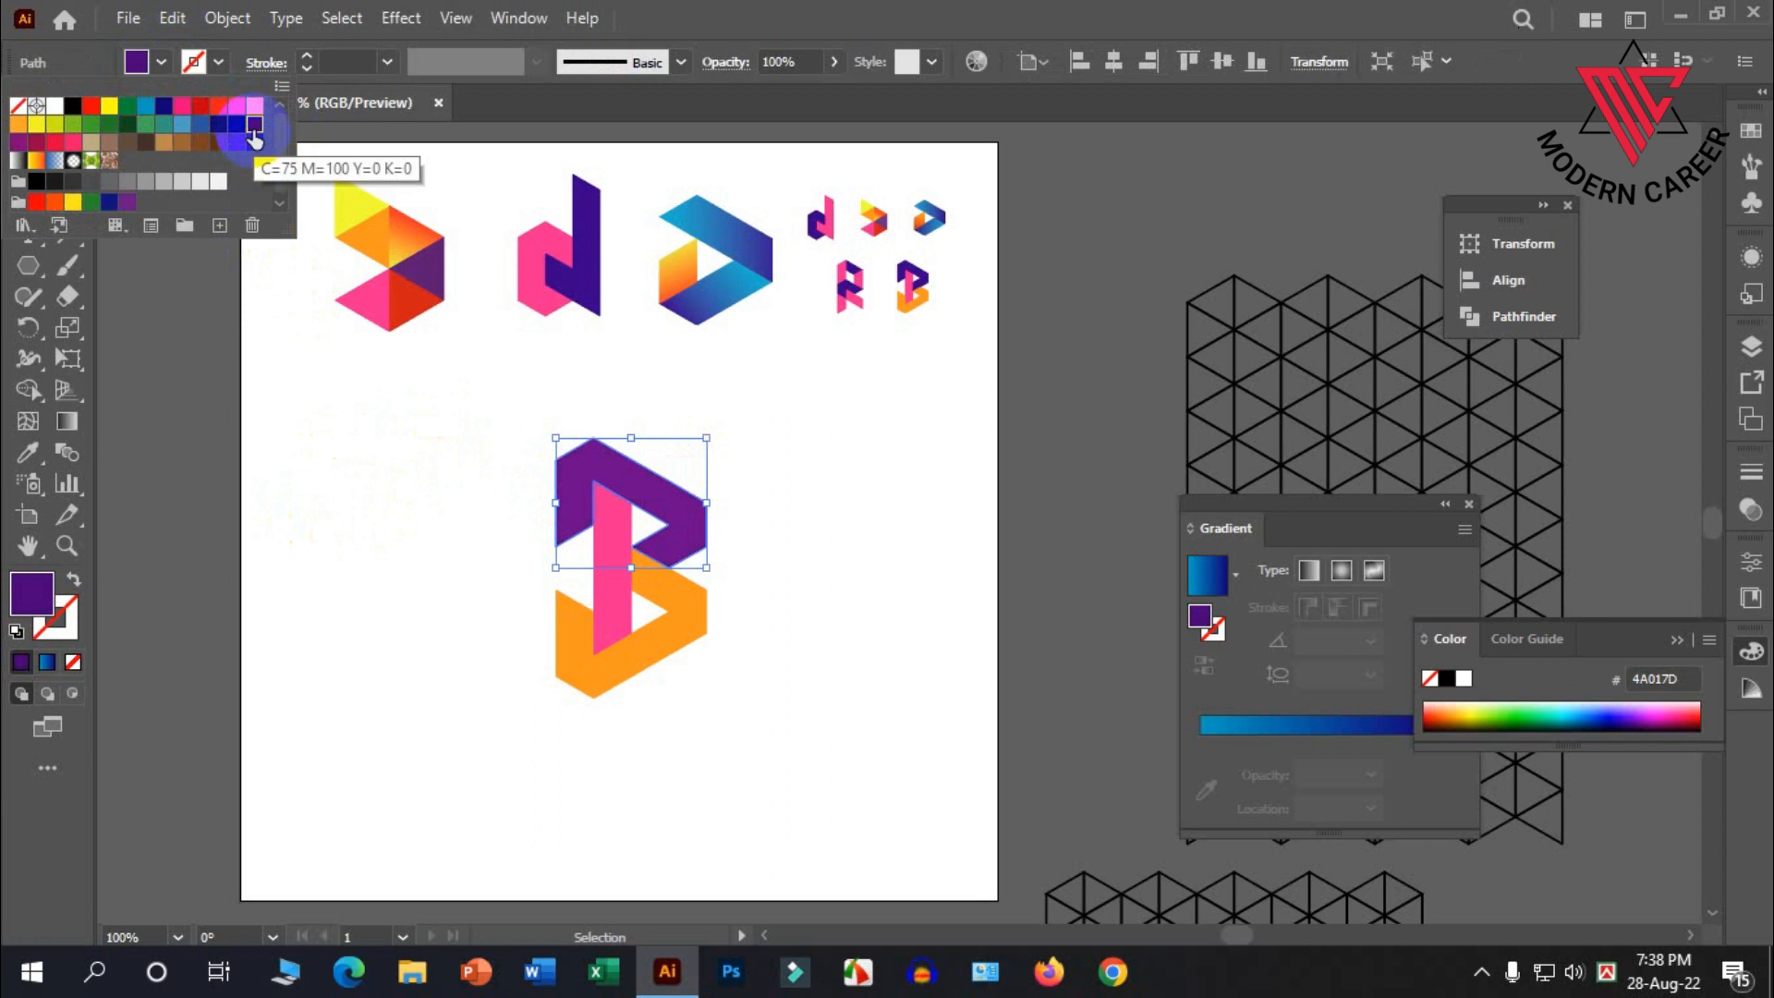
left_click(218, 124)
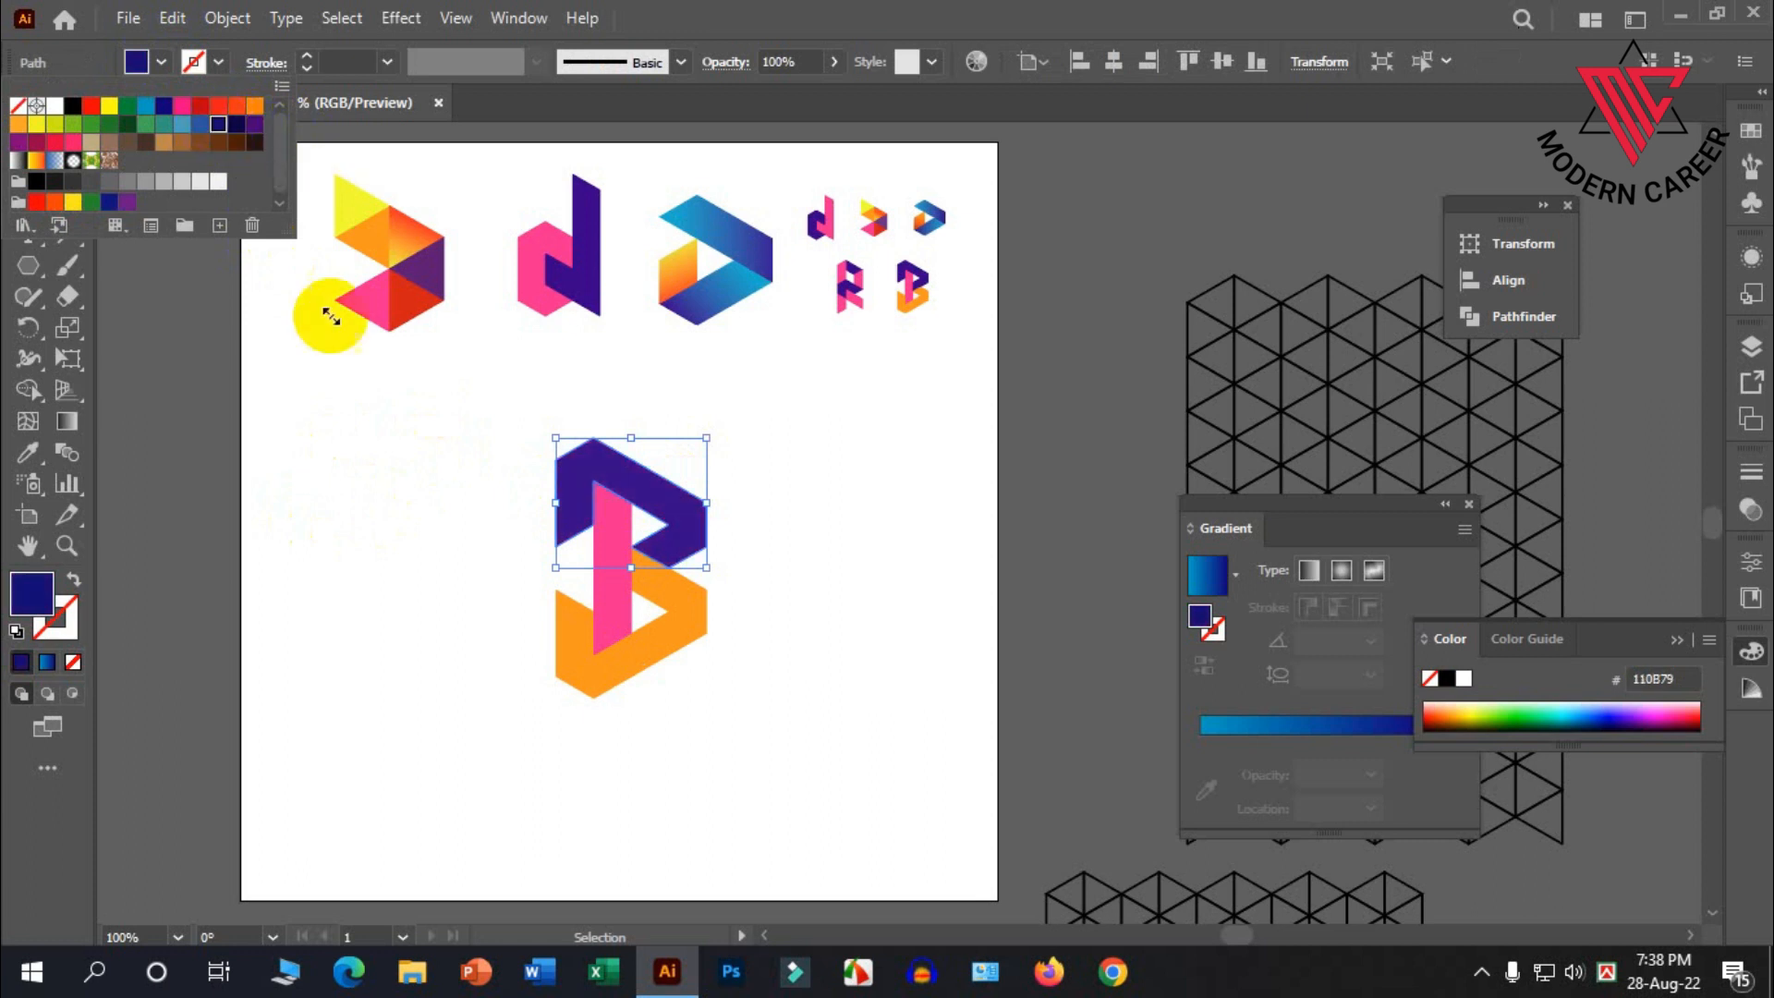
left_click(331, 316)
Group the three coloured pieces of the B and shift the group slightly towards the artboard's left edge
left_click_drag(792, 768, 787, 761)
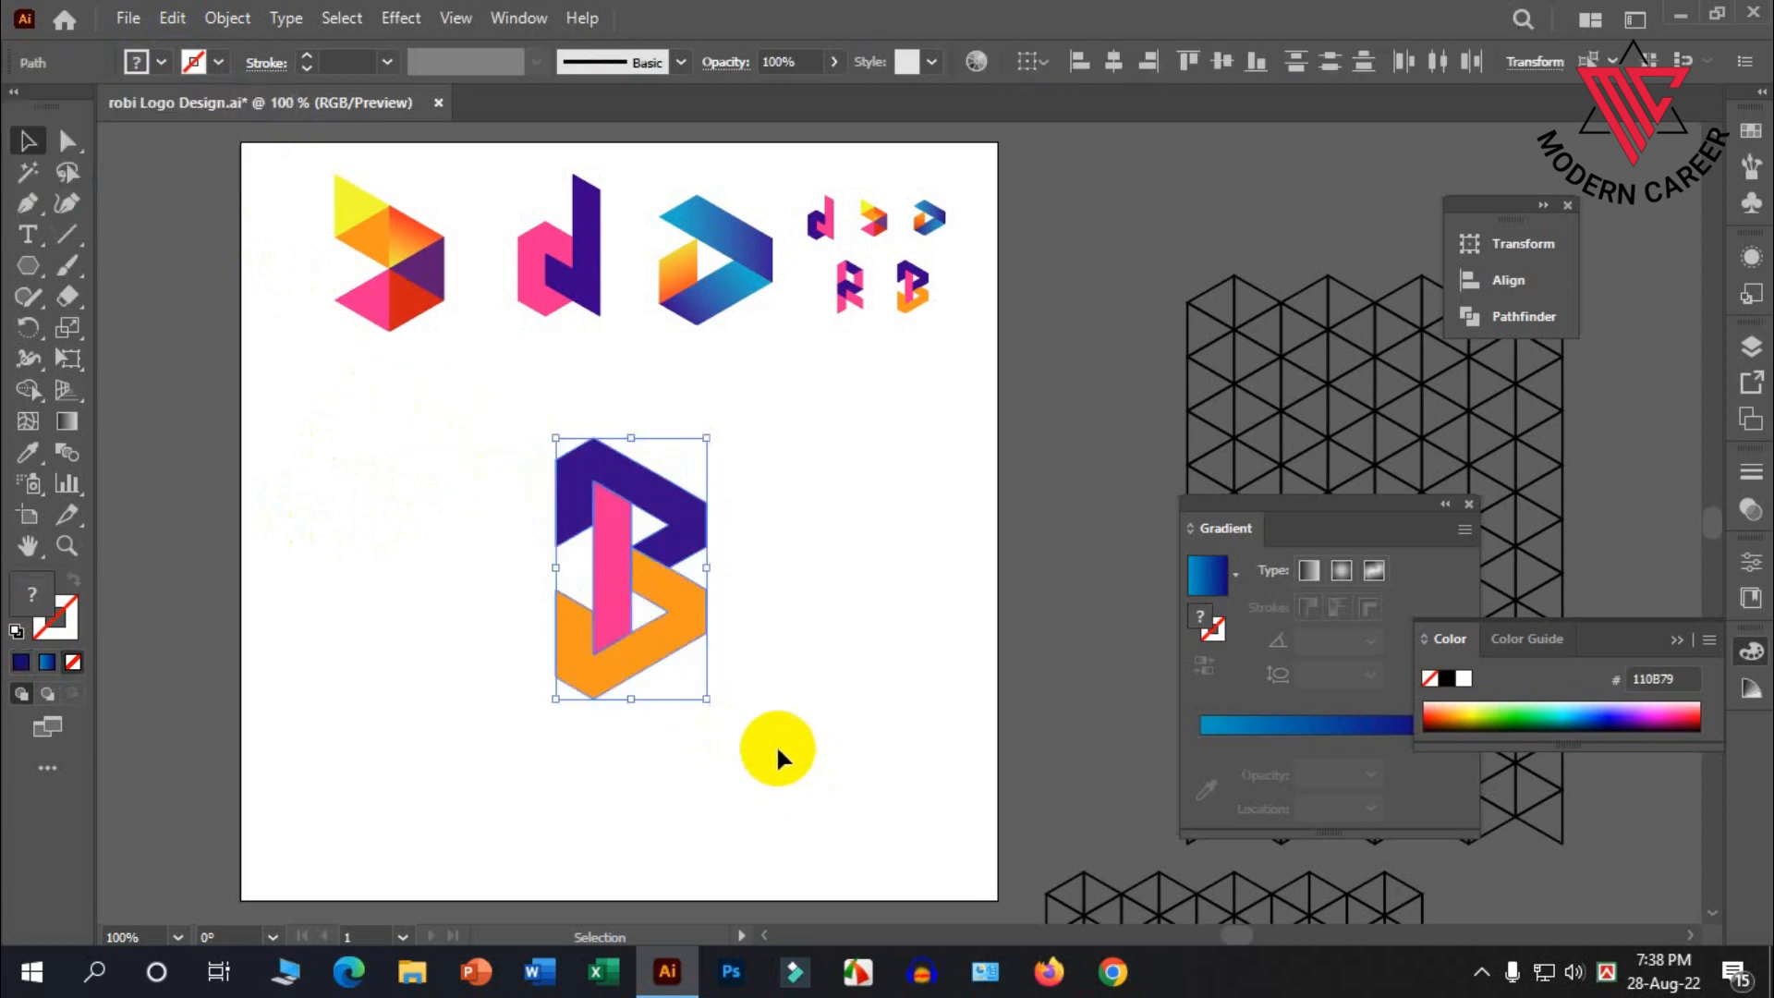
key("a")
key("v")
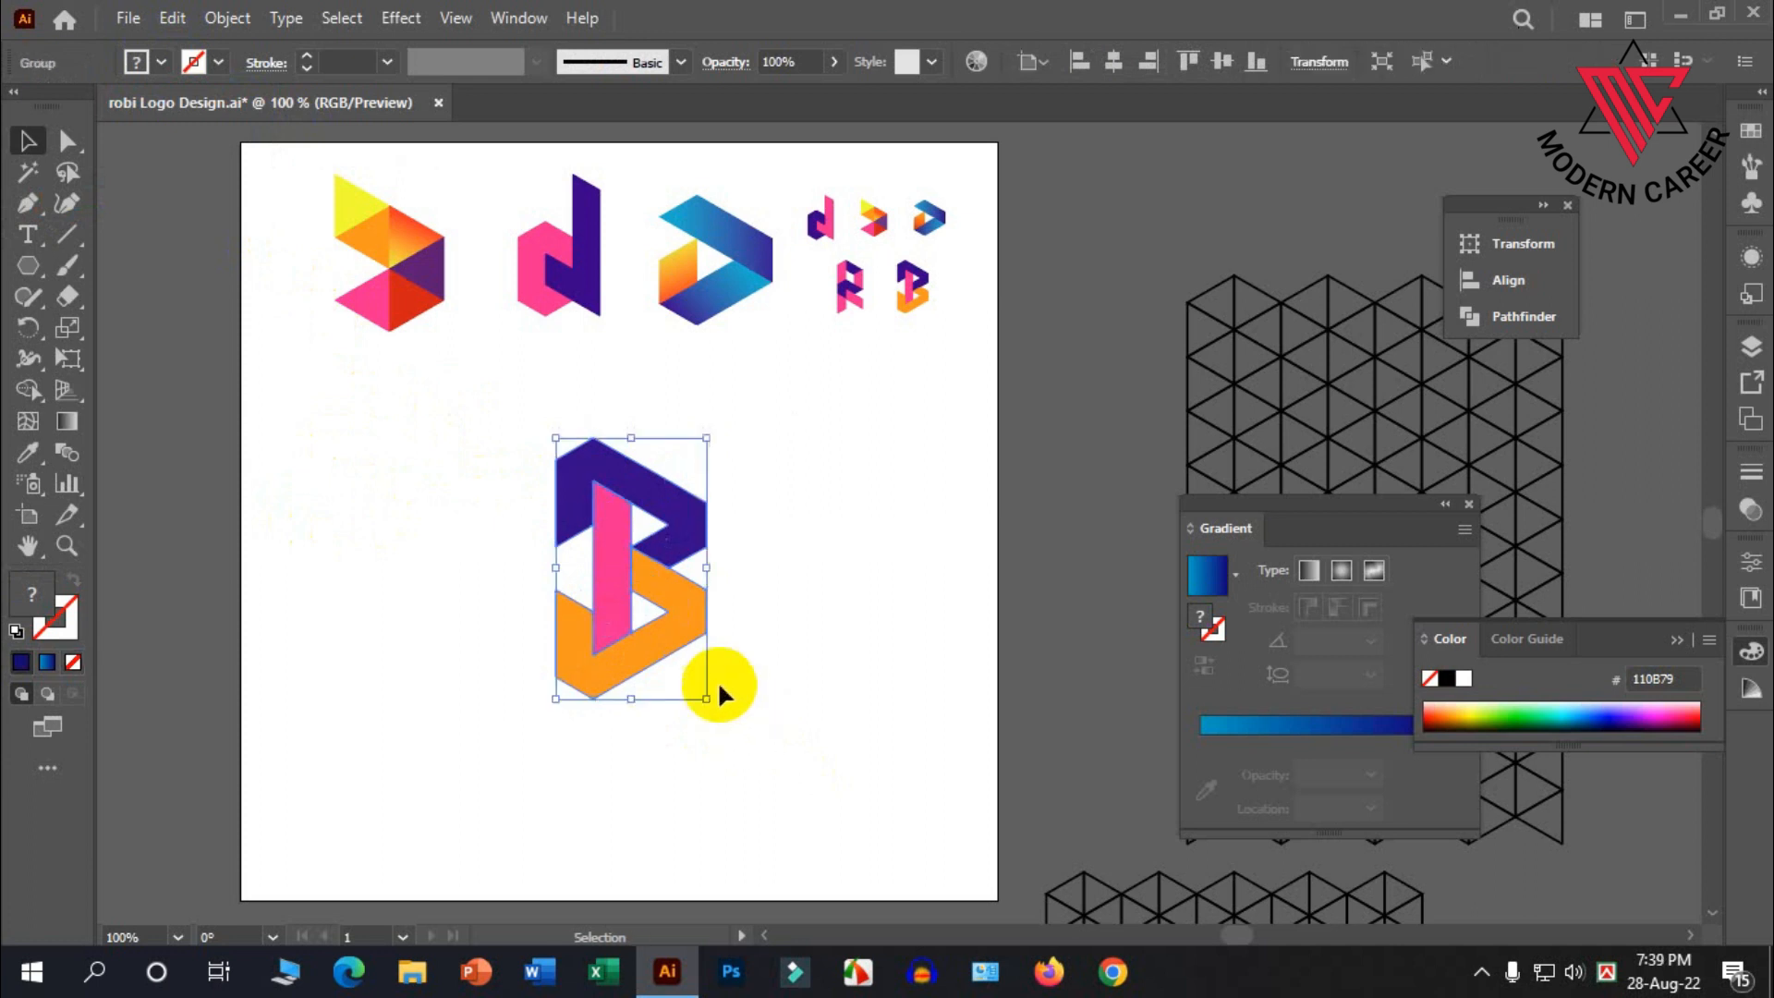
left_click_drag(639, 545, 608, 459)
key("z")
left_click_drag(676, 612, 590, 607)
left_click(22, 159)
left_click(367, 522)
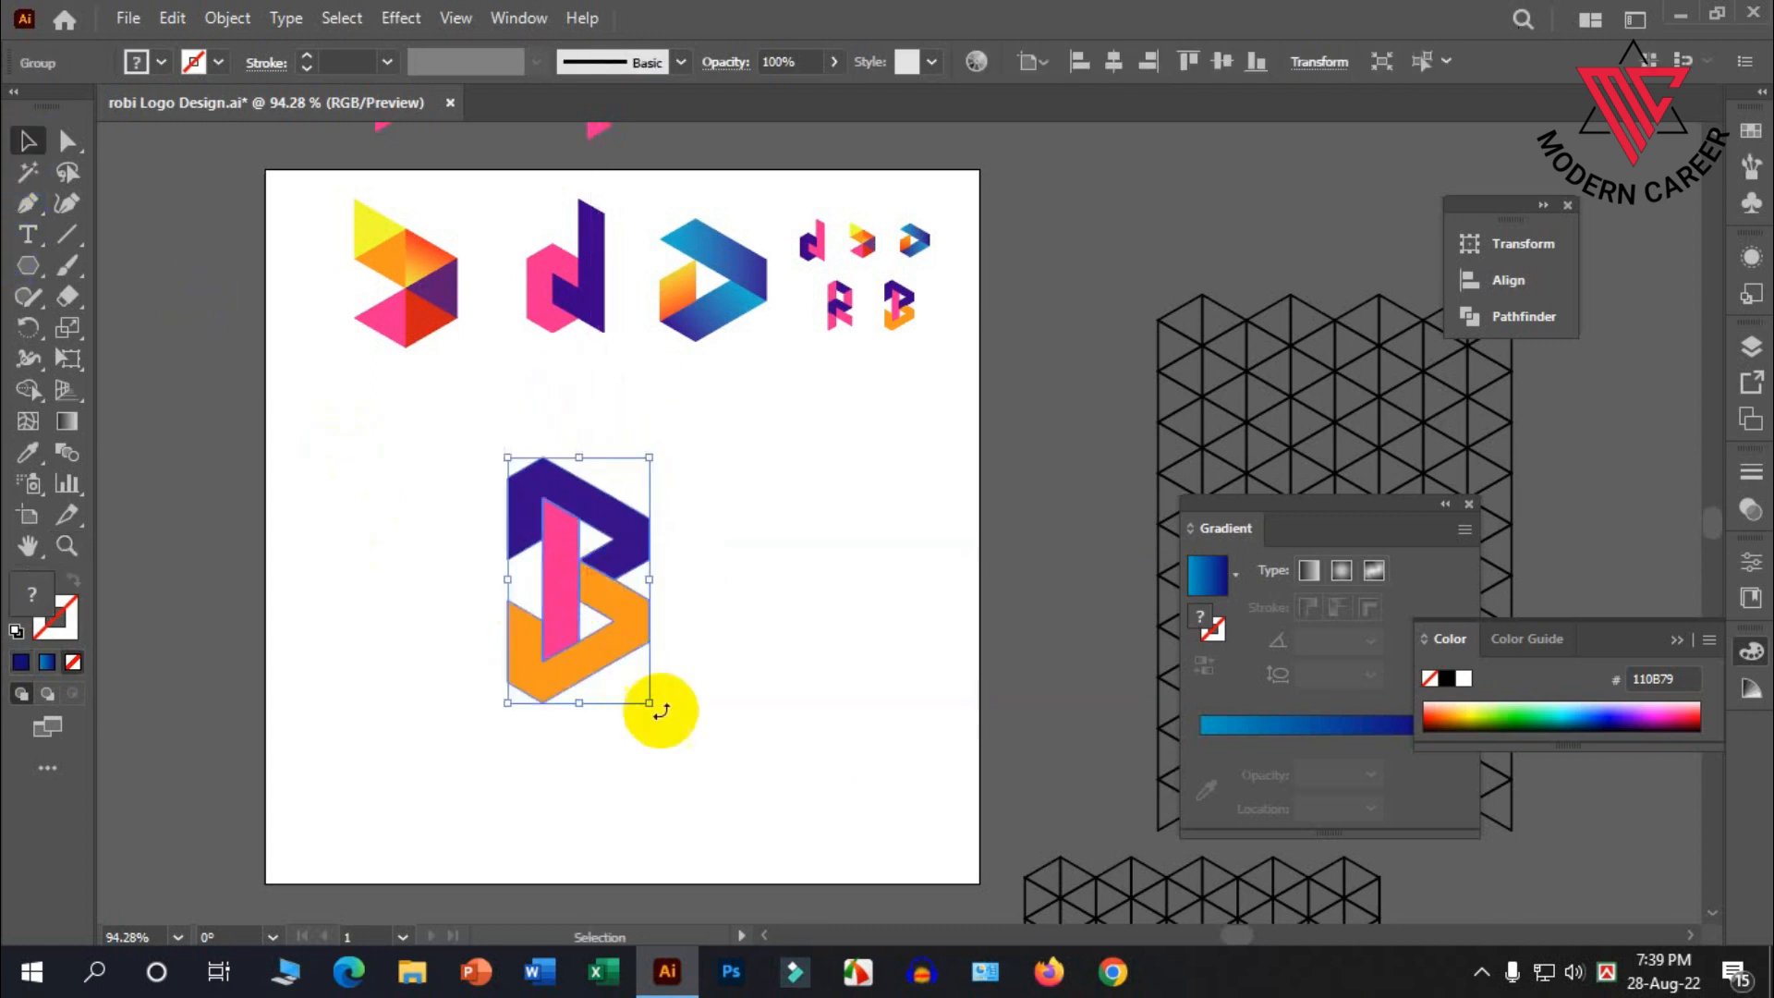
Scale the B group down to about the size of the other logos and place it first in a new row below them
left_click_drag(649, 702, 612, 658)
key("ctrl+z")
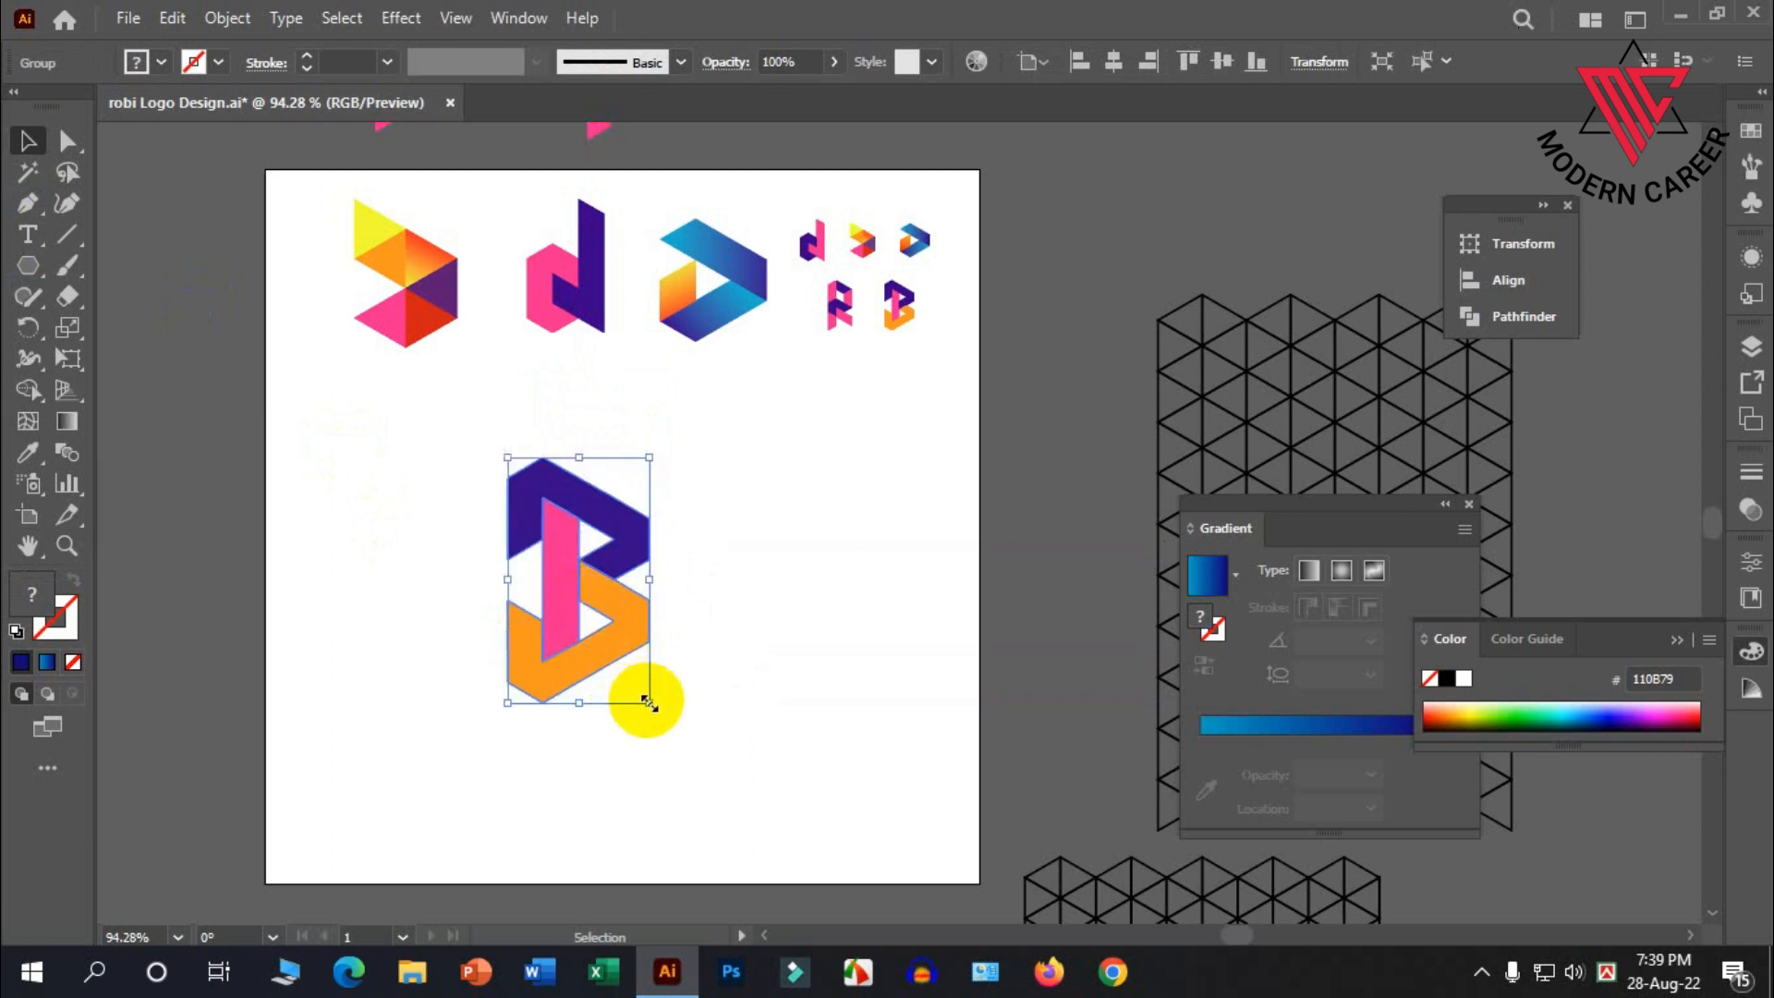
left_click_drag(649, 705, 413, 543)
left_click(582, 381)
Move the d, the blue arrow-shaped logo and the multicoloured triangle logo down into one row beside the B
left_click_drag(591, 249, 553, 467)
left_click(735, 402)
left_click_drag(719, 270, 694, 483)
left_click(763, 450)
left_click_drag(424, 270, 851, 479)
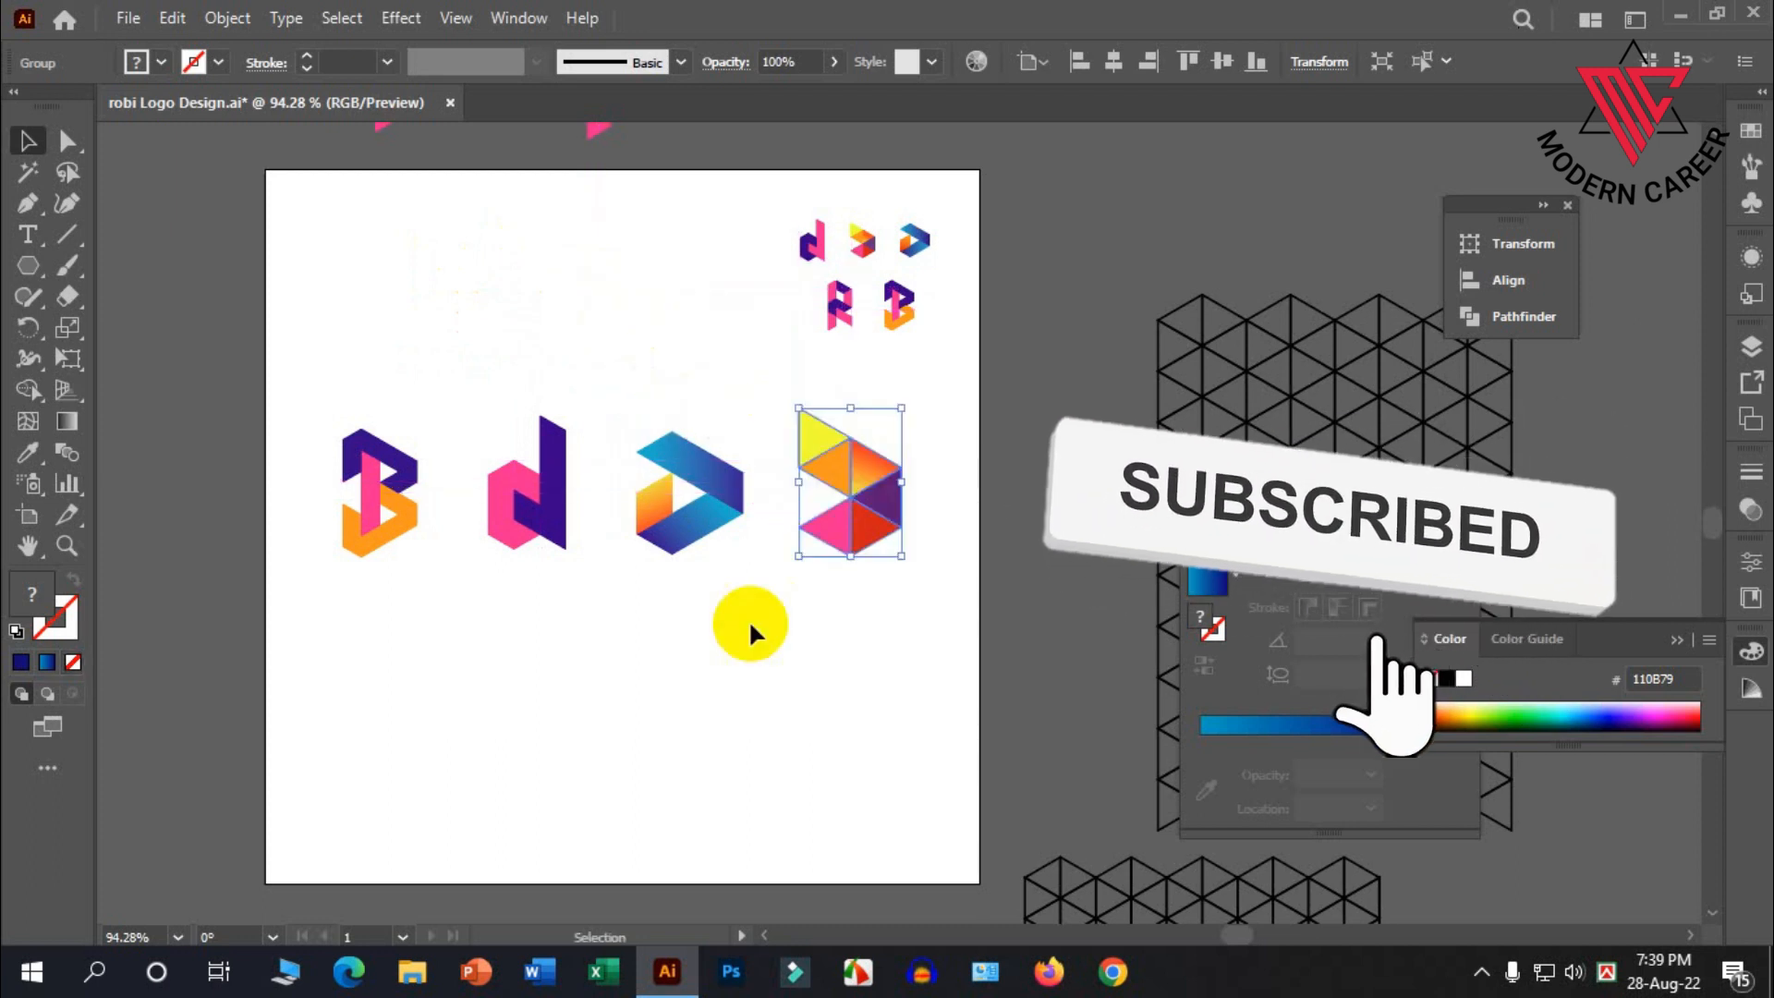
left_click(748, 619)
Place the P and R groups on the artboard as a second row below the B and the d
scroll(739, 625, "up", 3)
left_click_drag(619, 177, 362, 772)
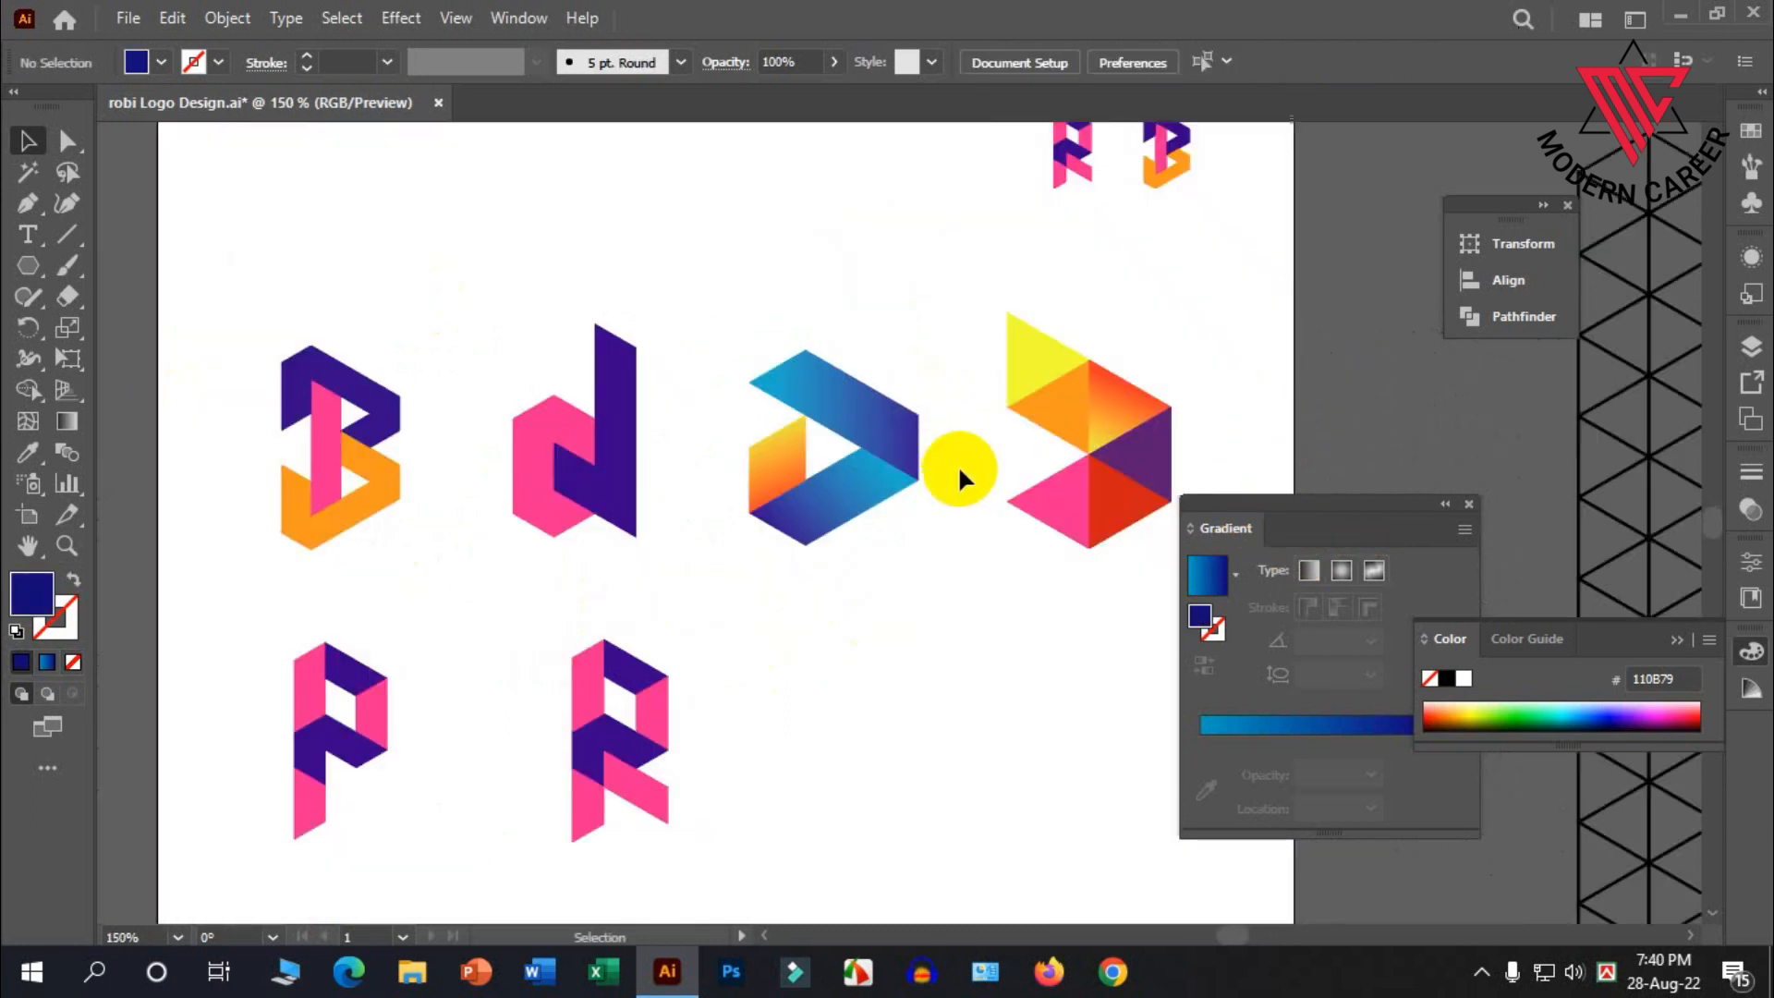
scroll(739, 513, "down", 2)
Select all six large logos and shift them together slightly up and right on the artboard
left_click_drag(933, 675, 573, 416)
scroll(828, 693, "up", 1)
scroll(817, 691, "up", 1)
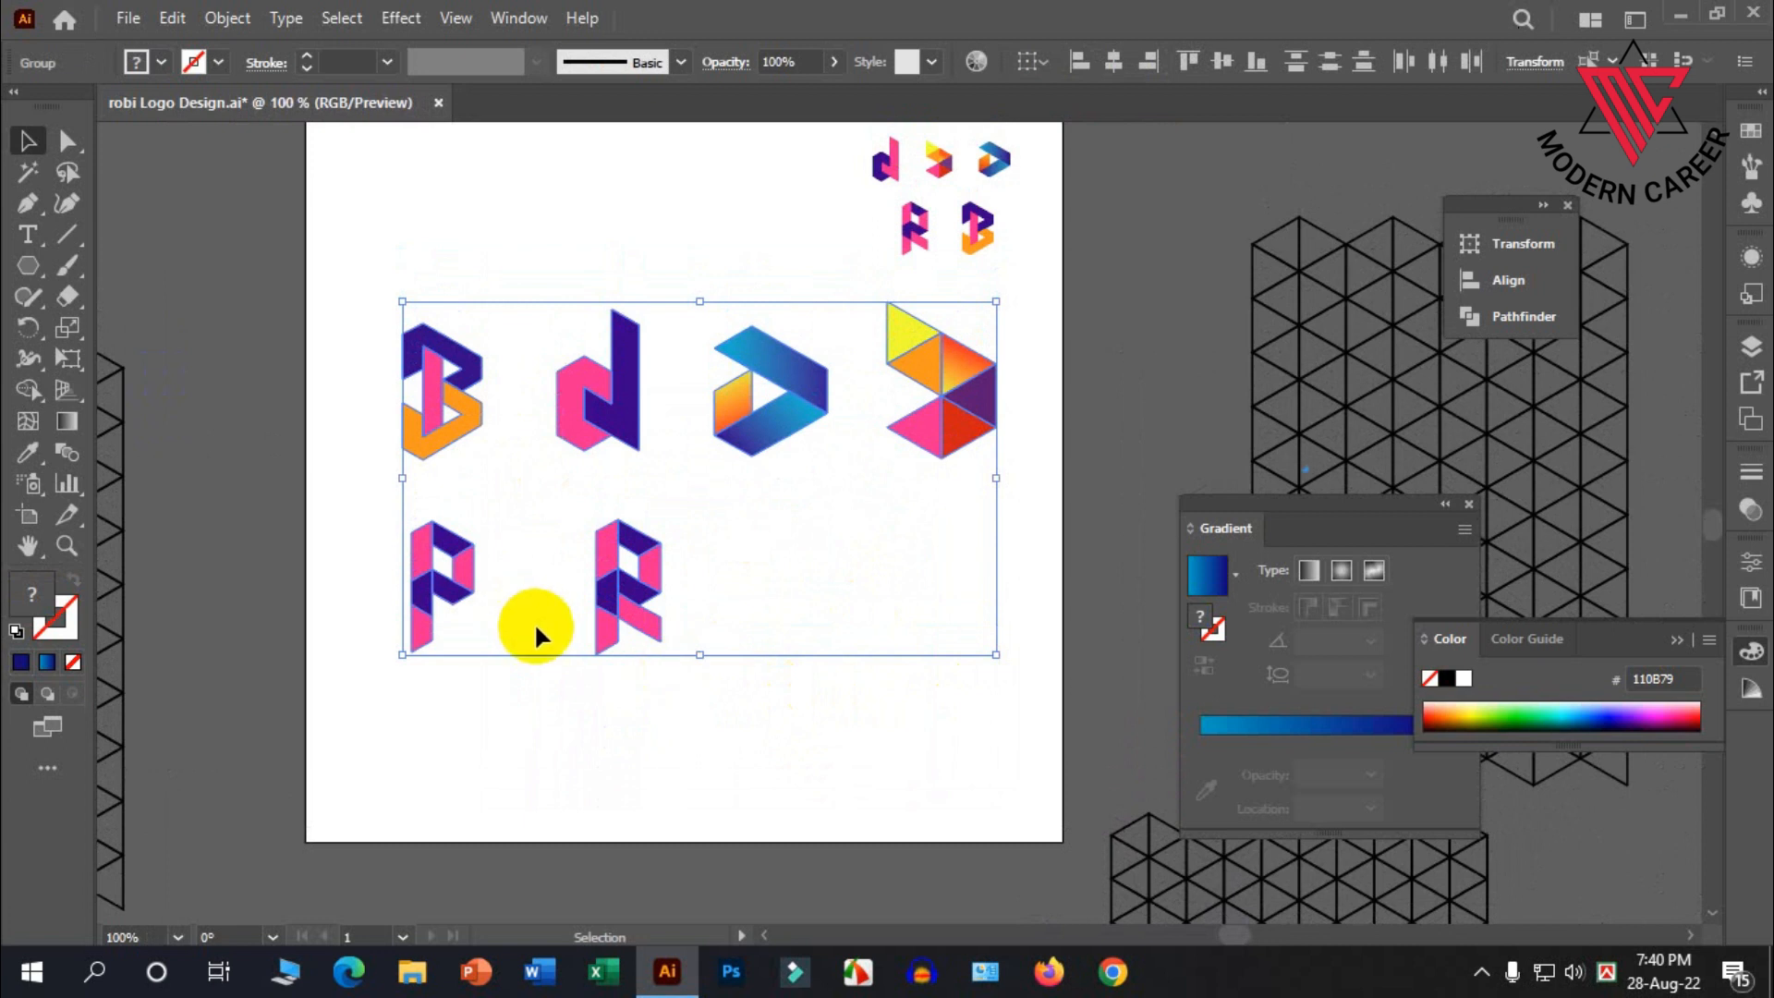
left_click(887, 688)
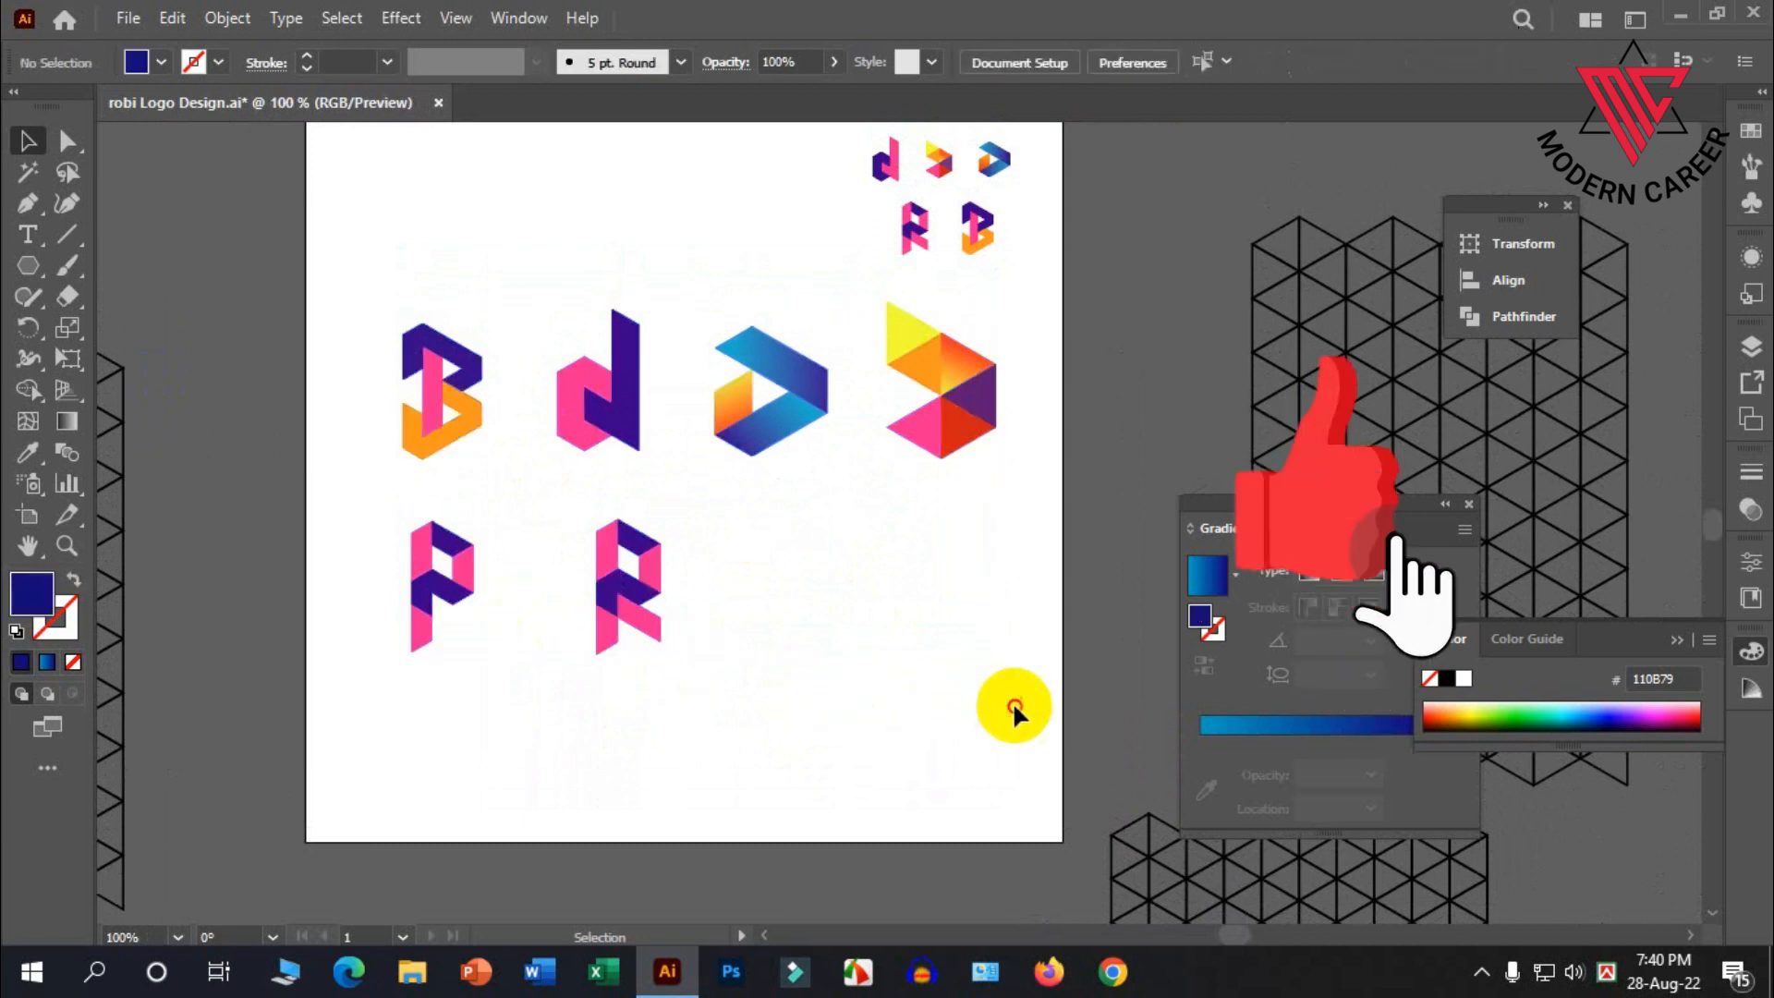
left_click(423, 323)
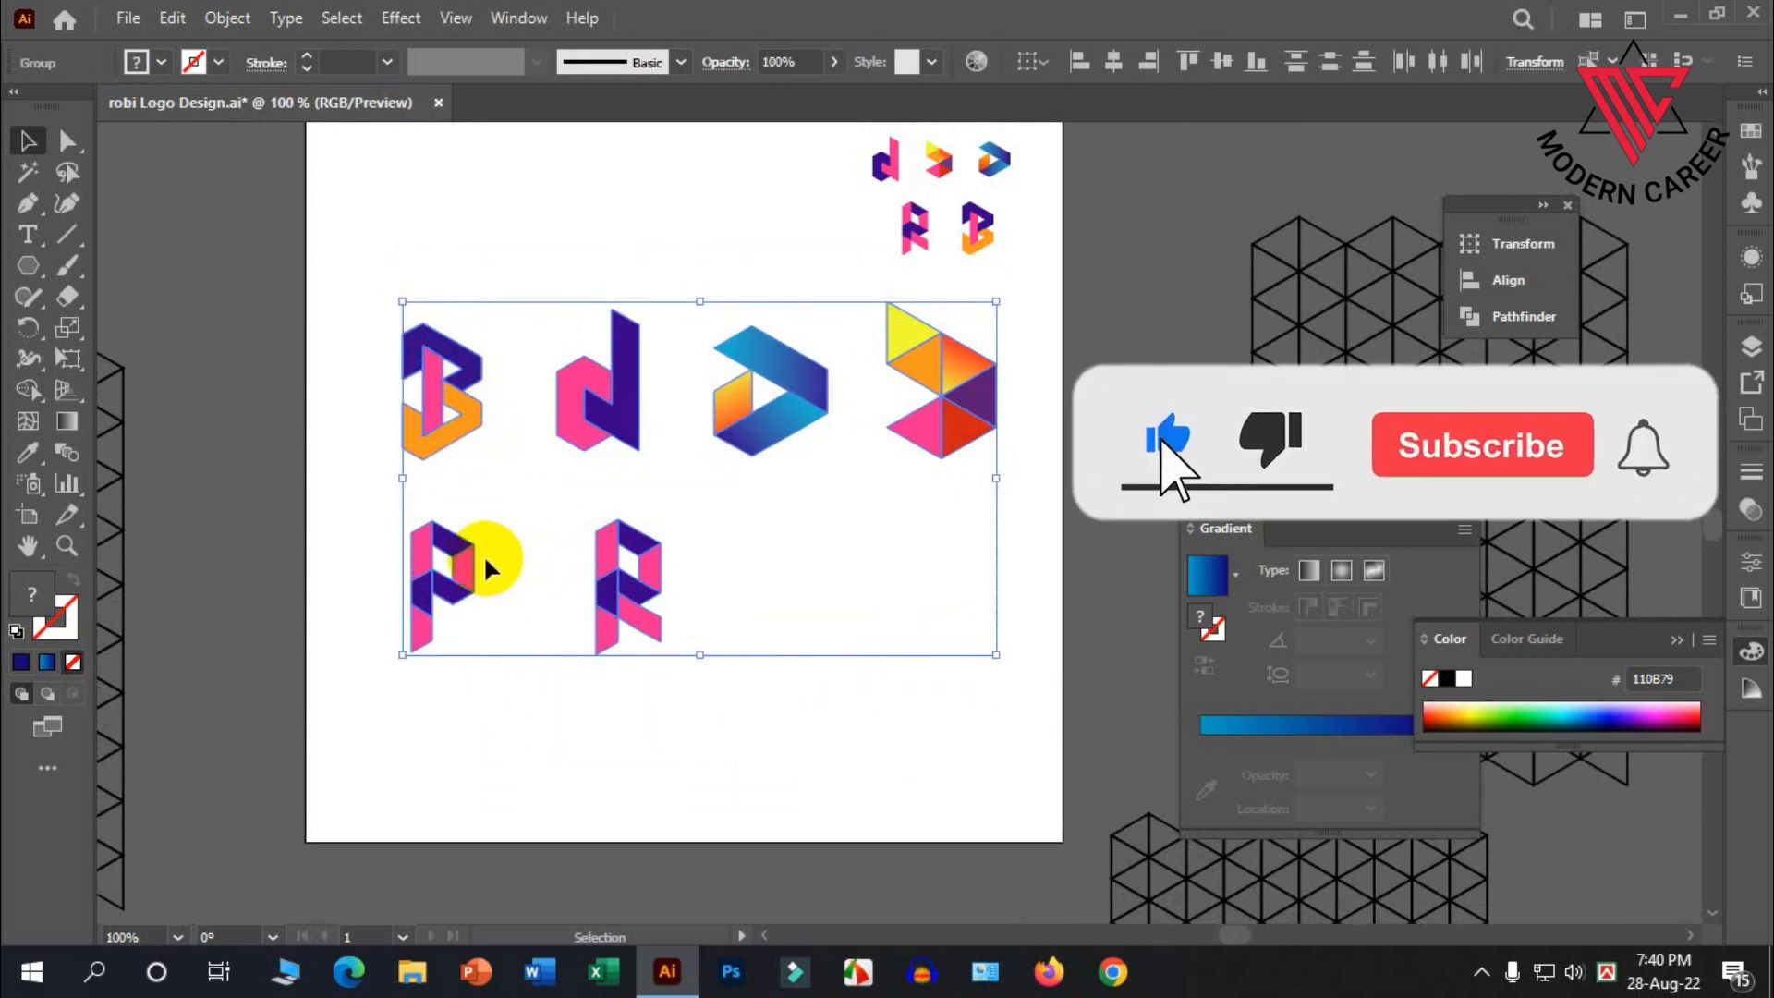
left_click(328, 528)
scroll(329, 529, "up", 1)
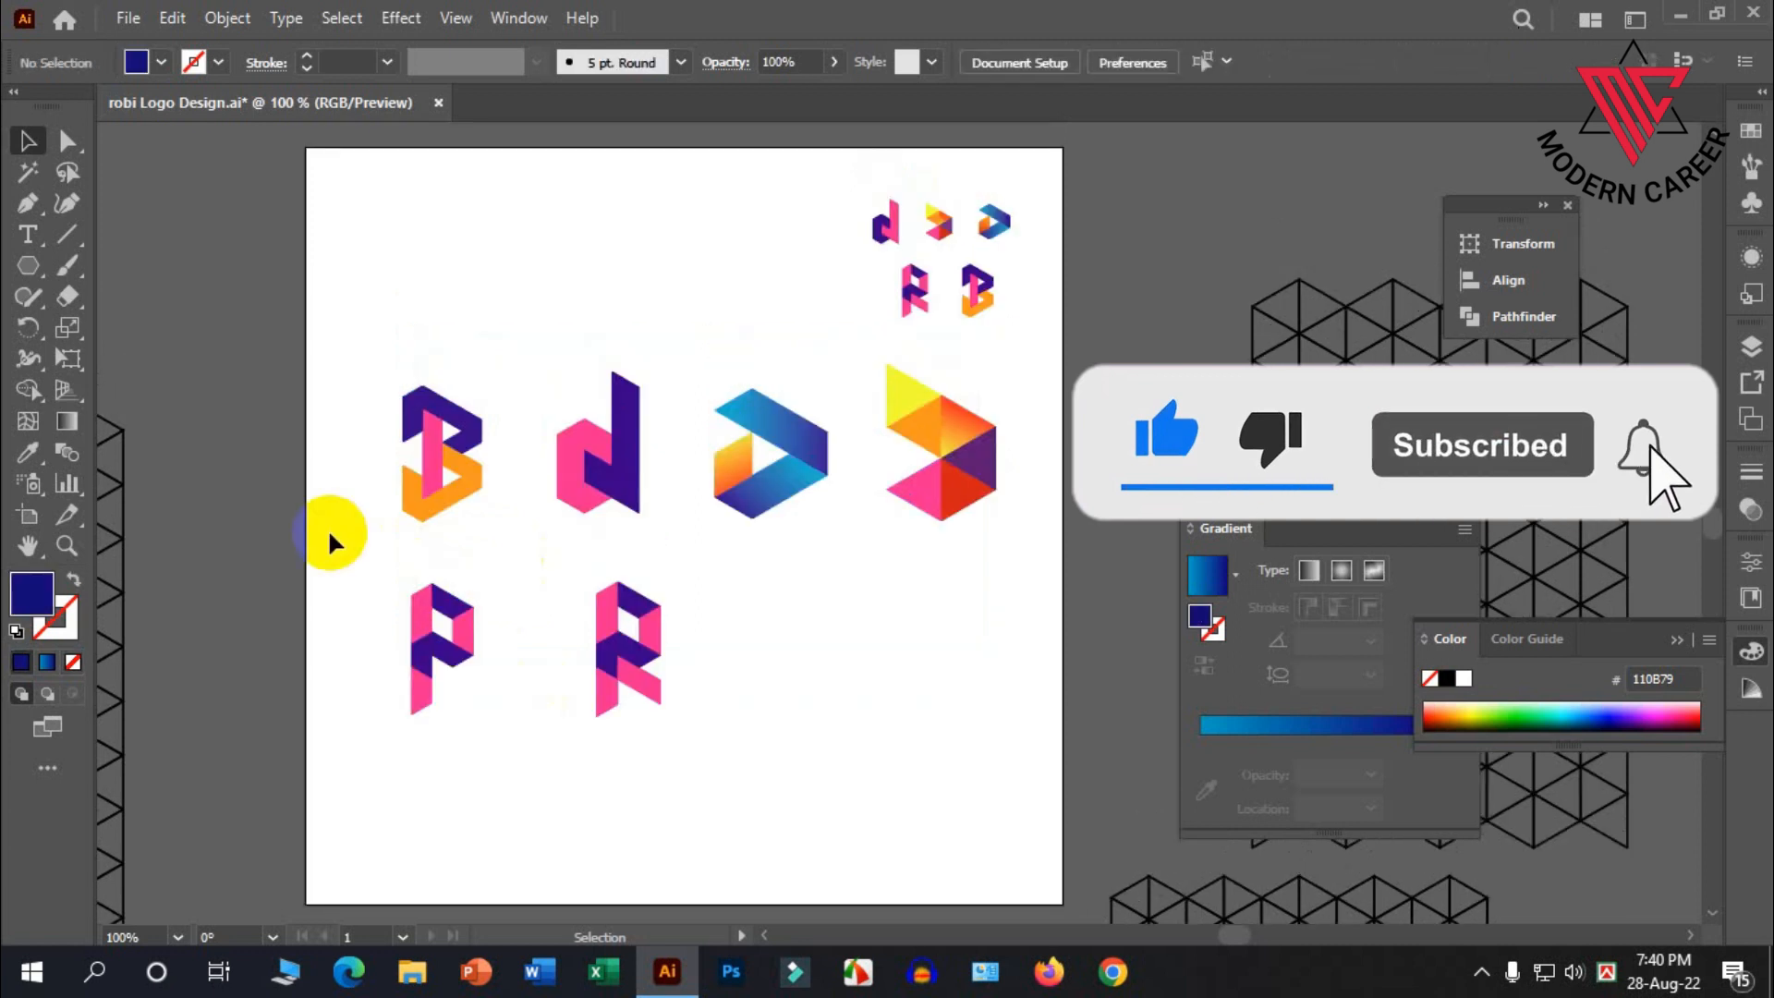
left_click_drag(964, 788, 436, 356)
left_click(436, 292)
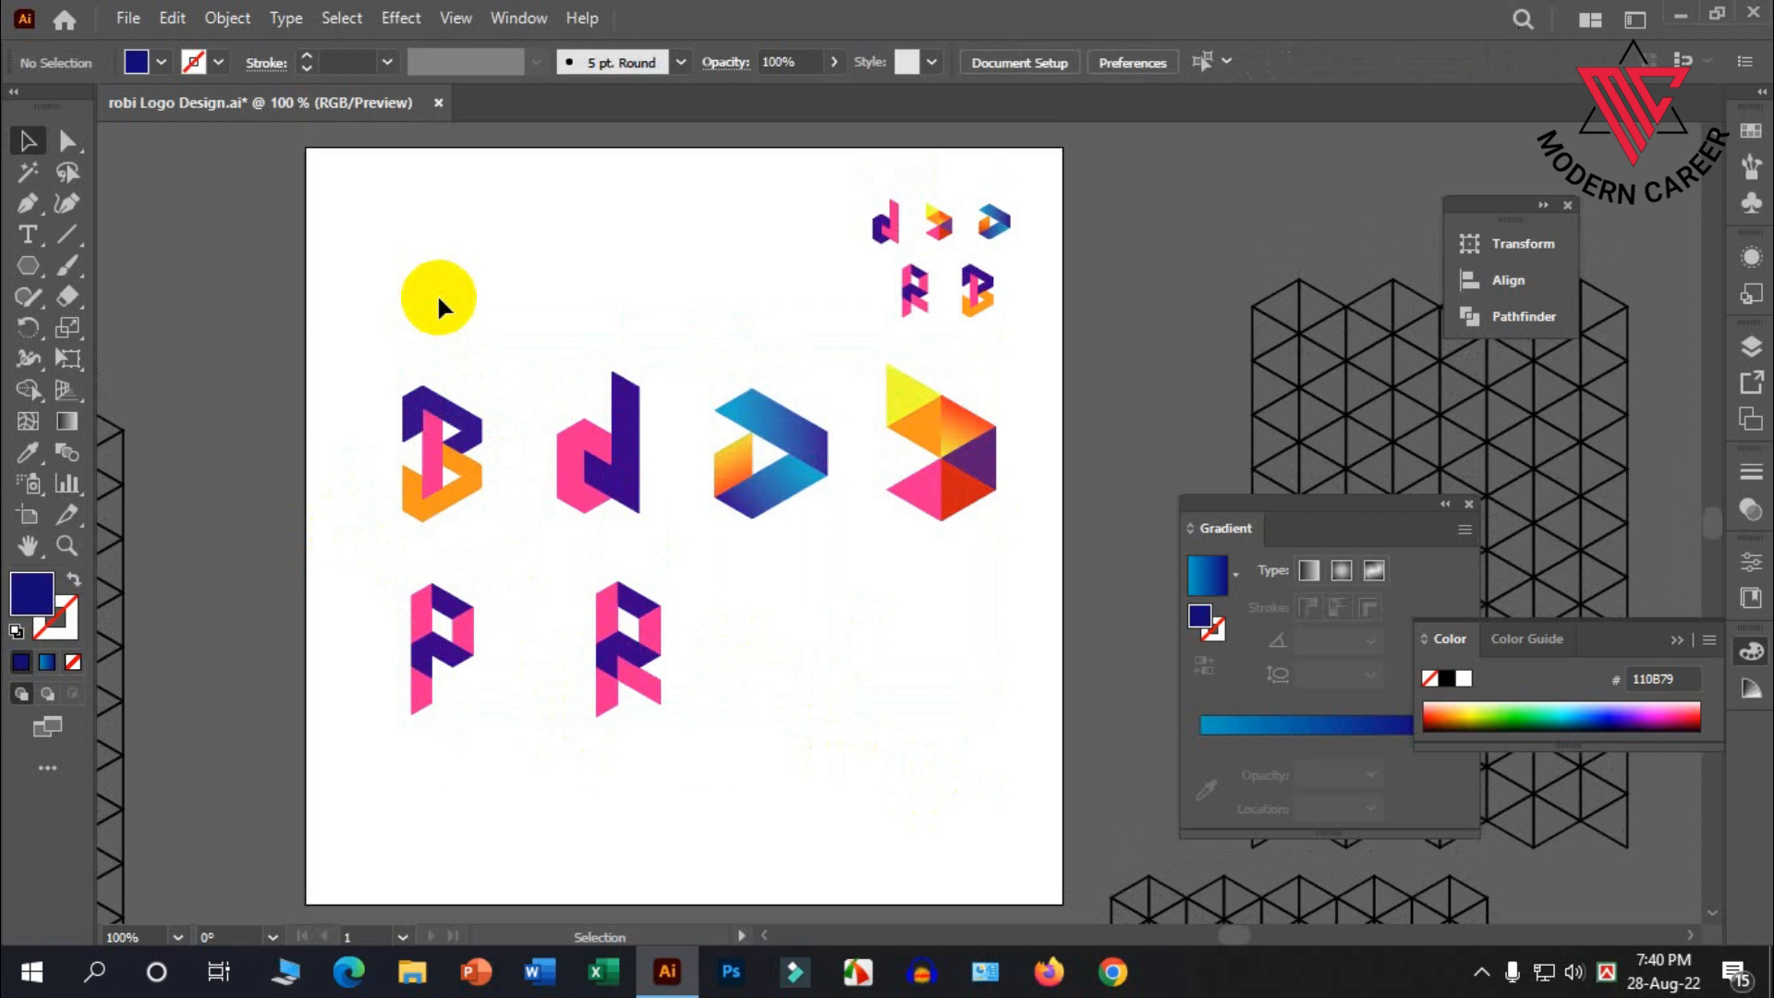